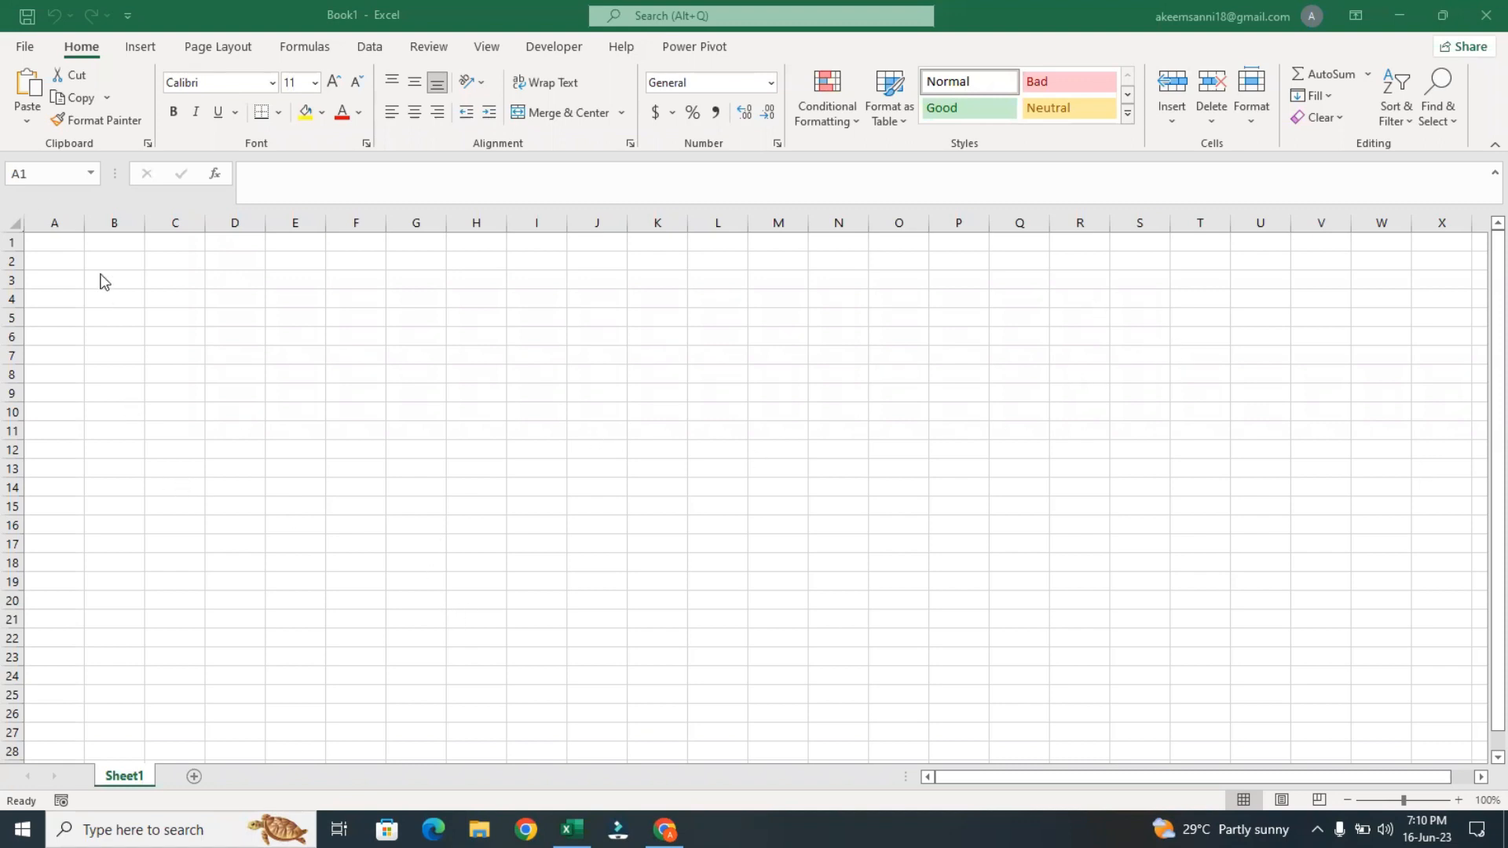
{"action": "left_click", "coordinate": [24, 50]}
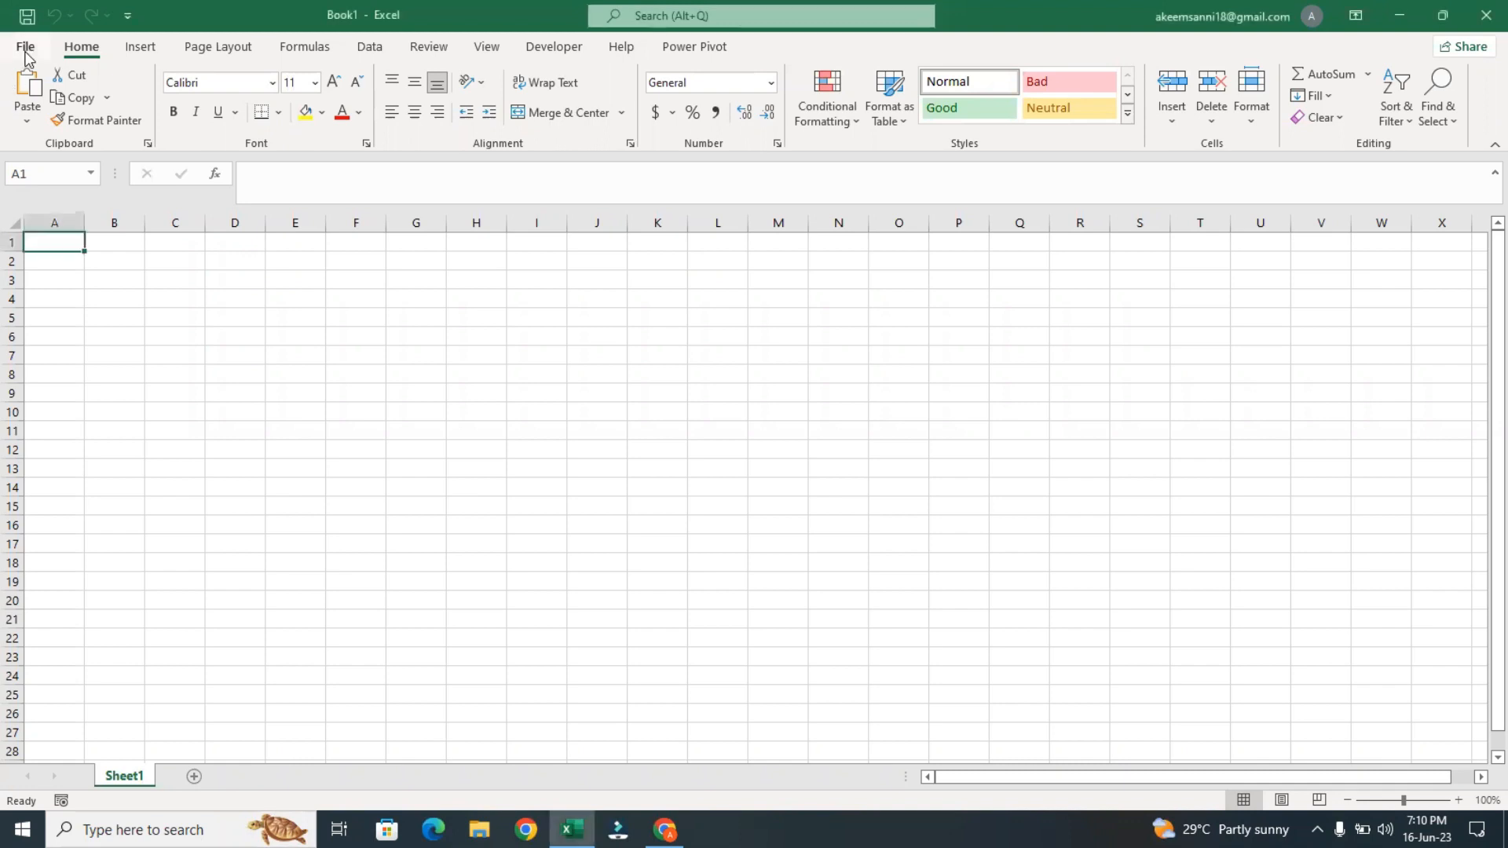
{"action": "left_click", "coordinate": [25, 50]}
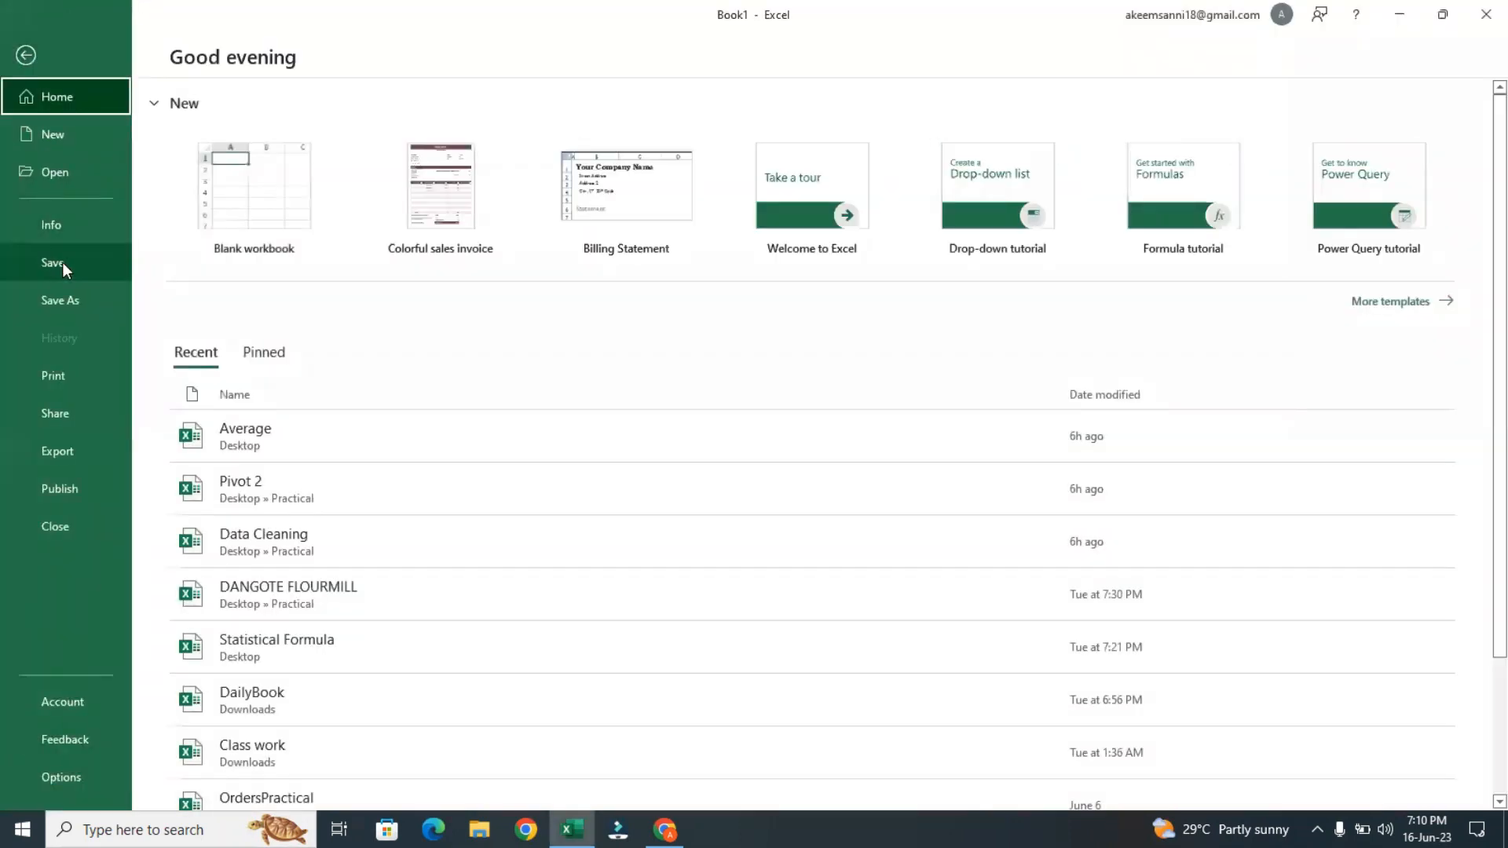
{"action": "left_click", "coordinate": [41, 697]}
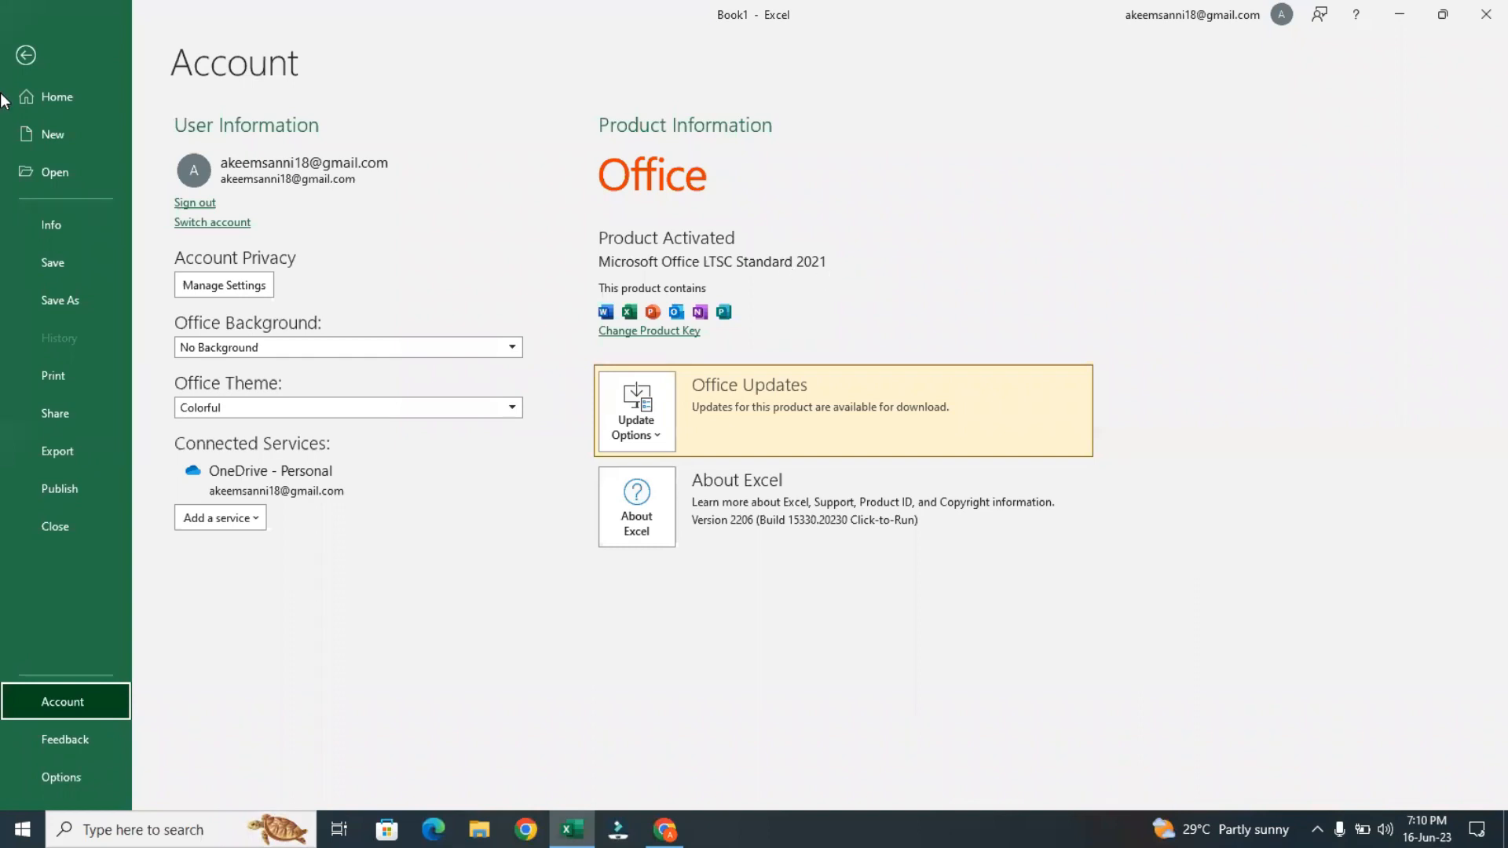
{"action": "left_click", "coordinate": [23, 57]}
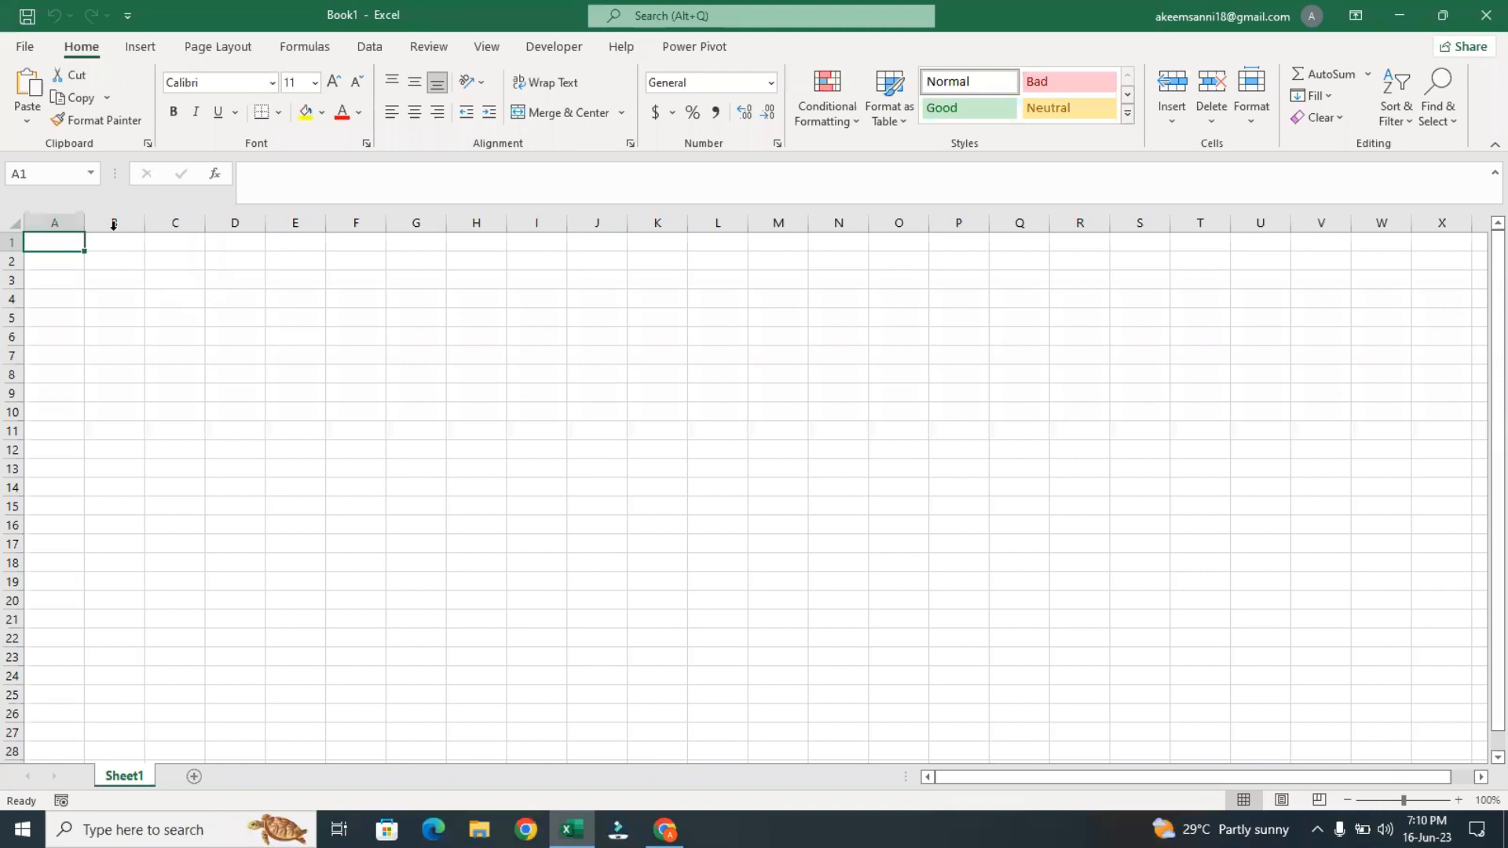
{"action": "left_click", "coordinate": [247, 325]}
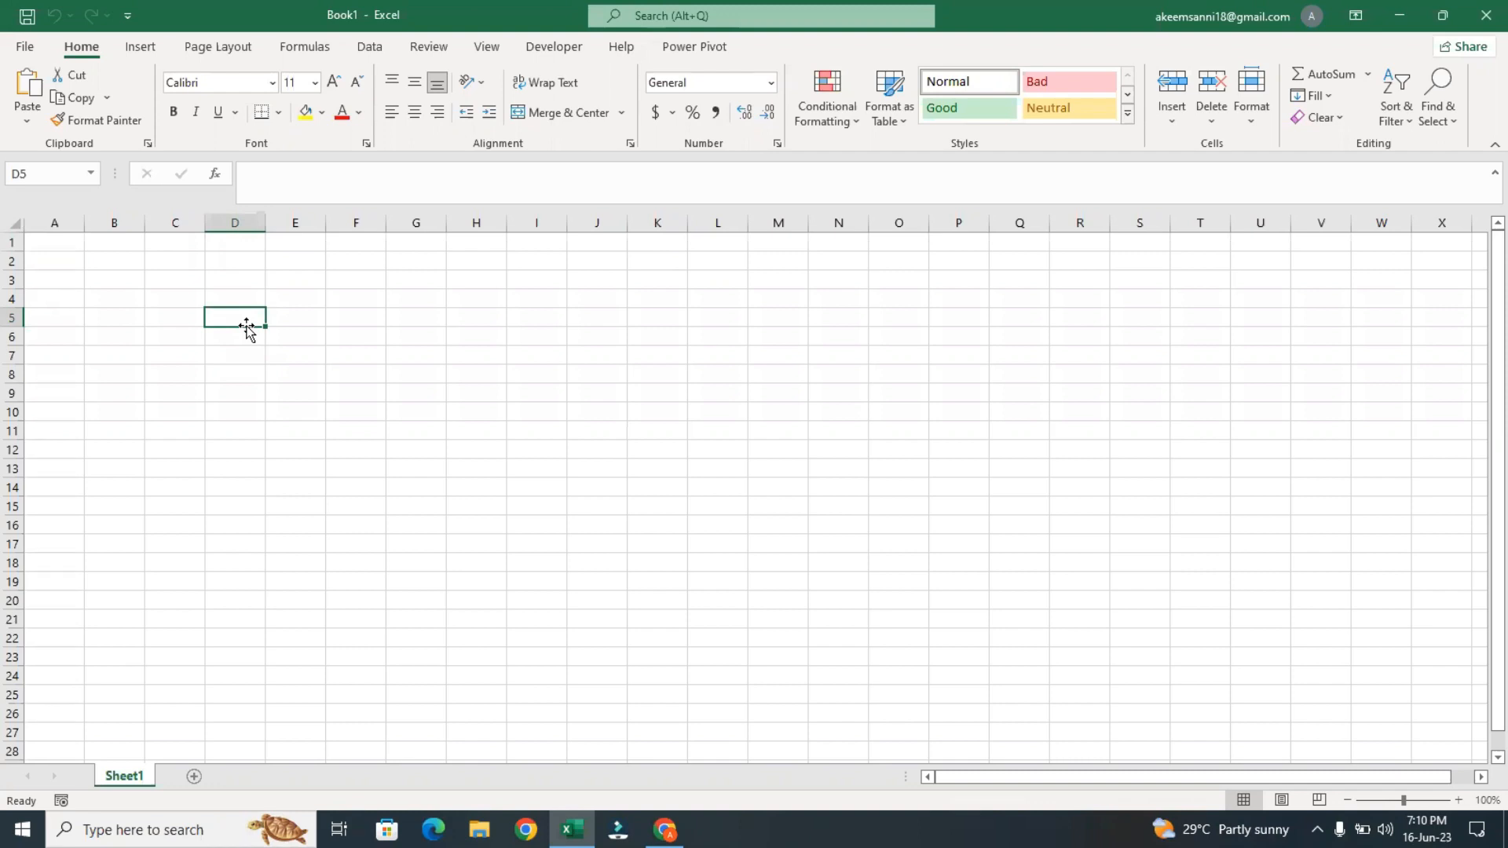
{"action": "left_click", "coordinate": [393, 348]}
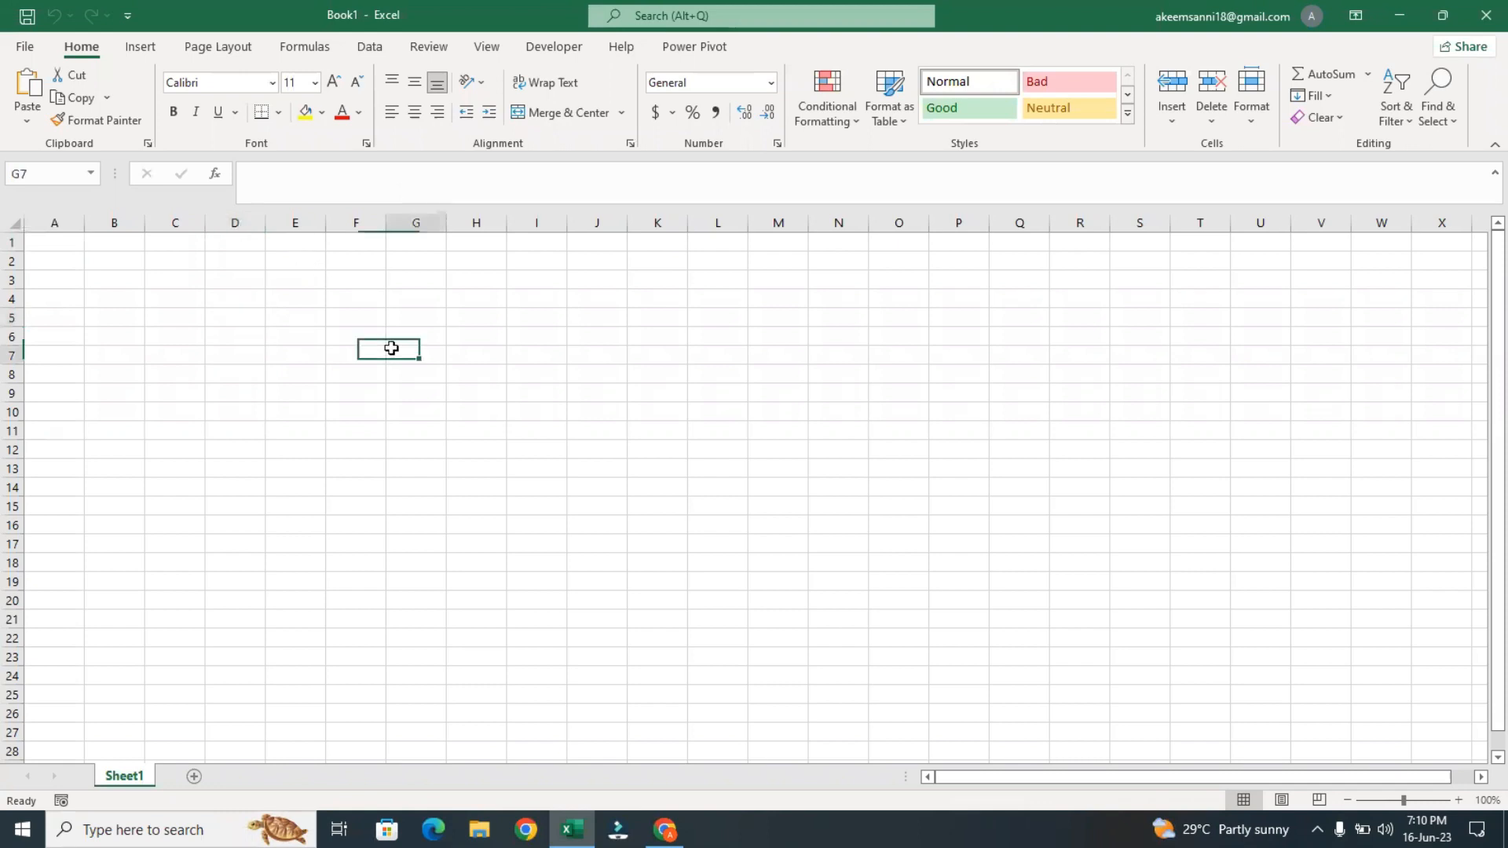
{"action": "left_click", "coordinate": [142, 52]}
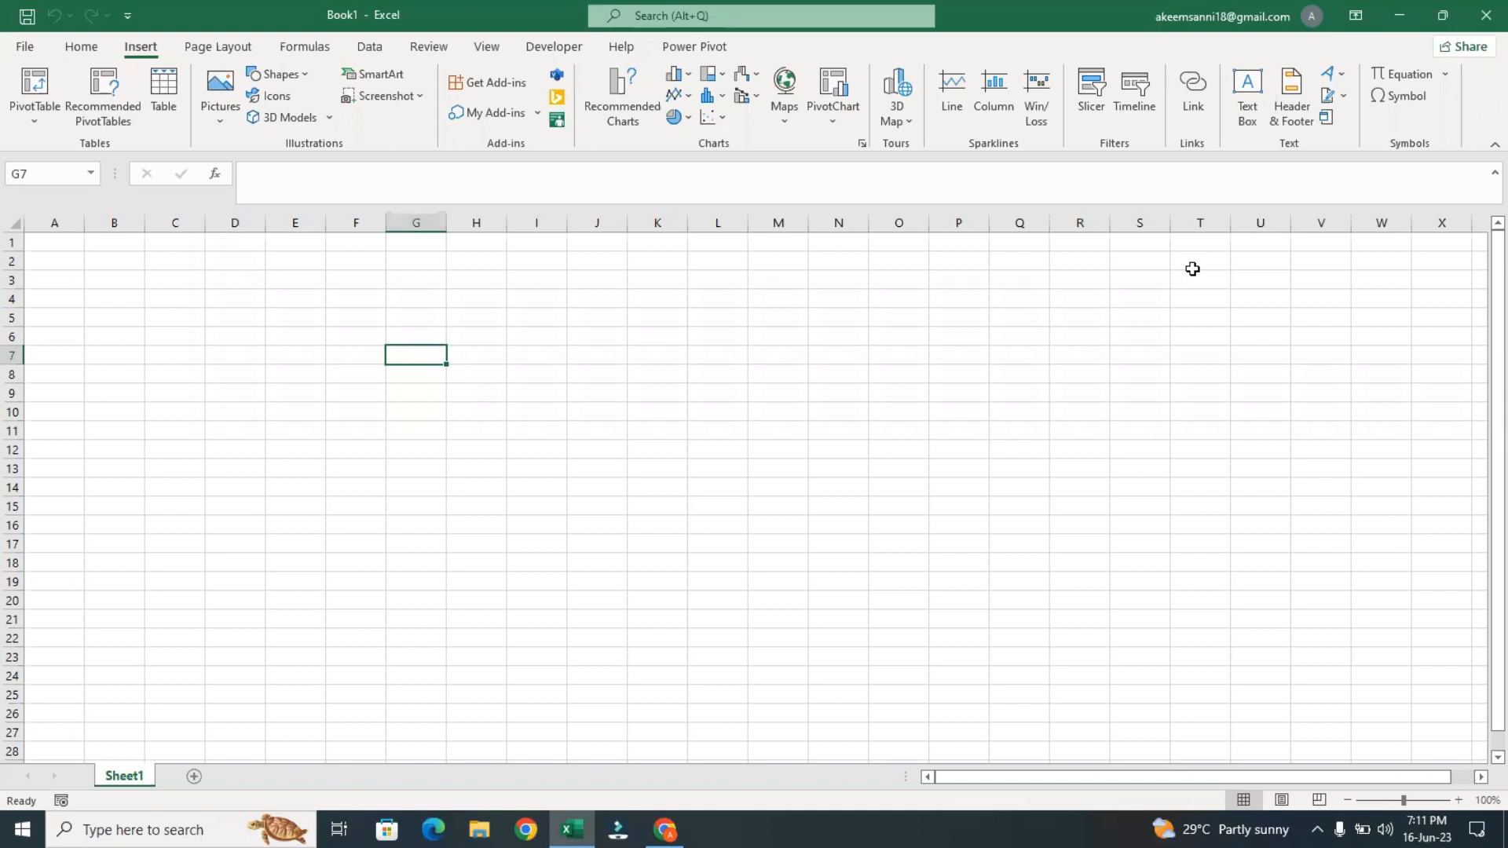
{"action": "left_click", "coordinate": [406, 275]}
{"action": "left_click", "coordinate": [263, 244]}
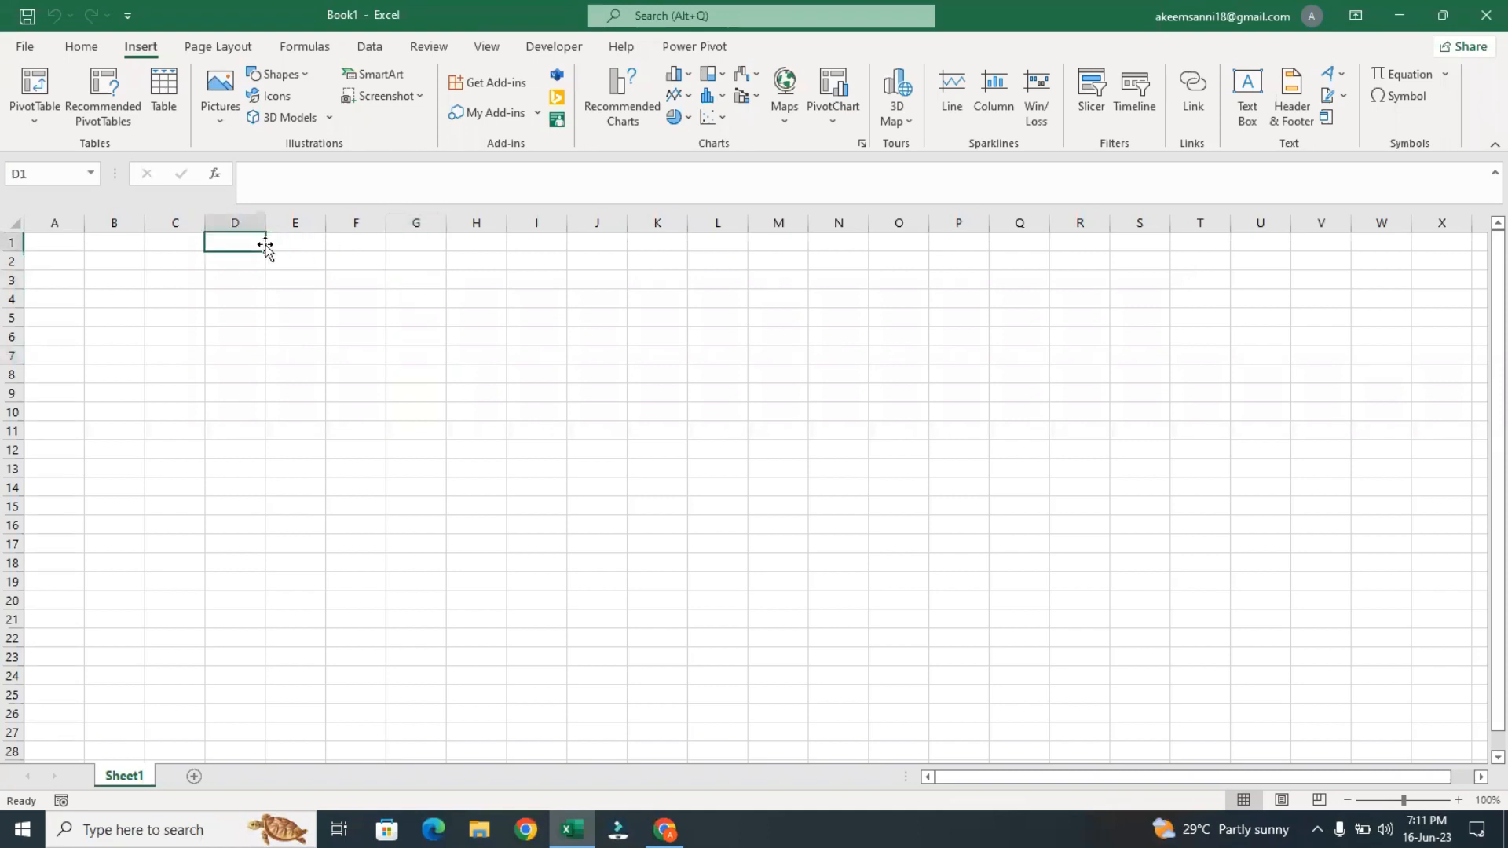
{"action": "left_click", "coordinate": [230, 264]}
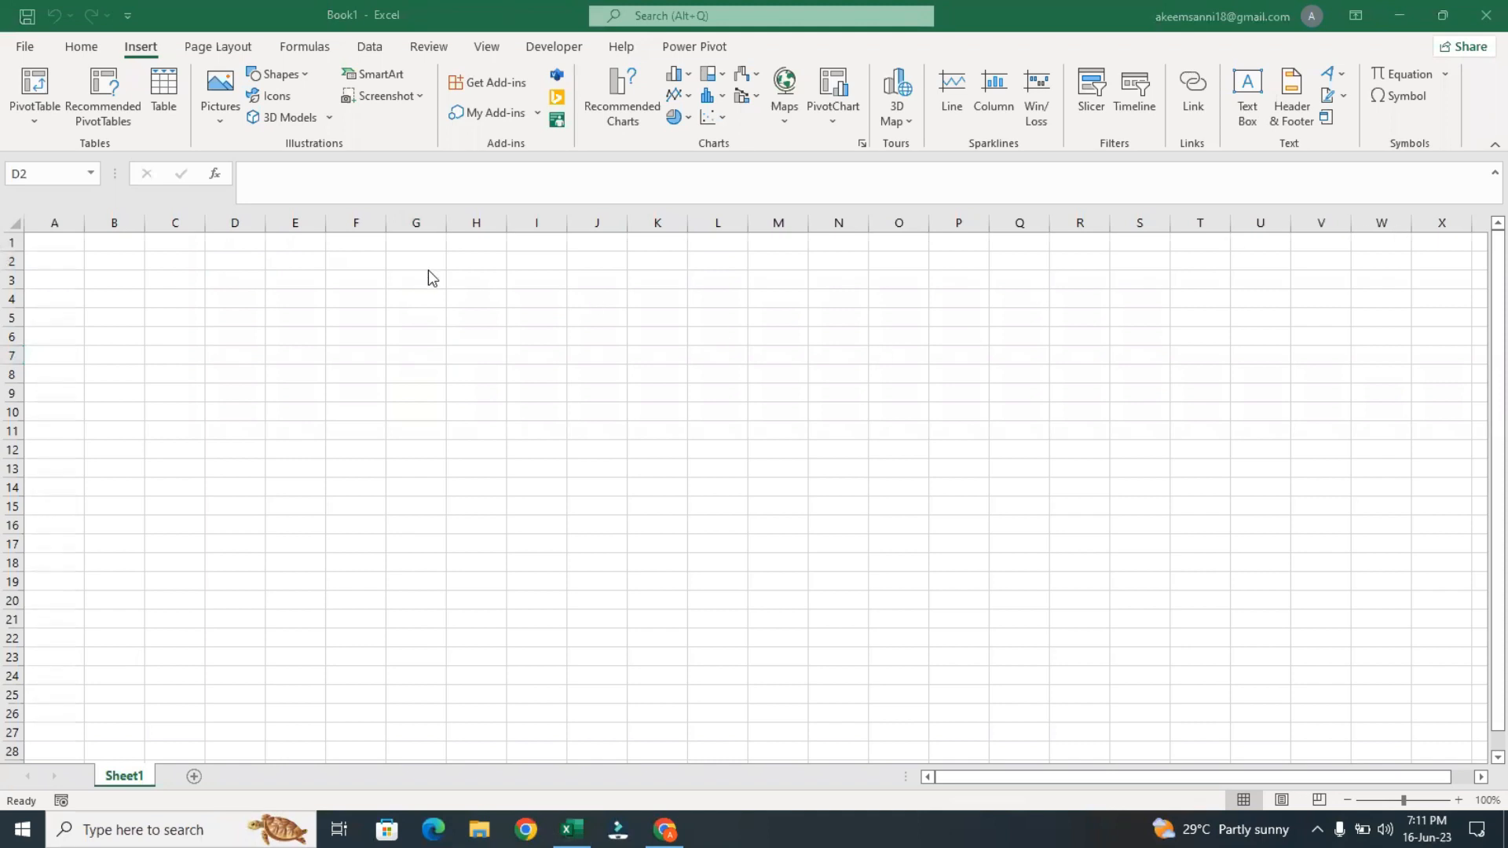
{"action": "left_click", "coordinate": [246, 256]}
{"action": "left_click", "coordinate": [136, 246]}
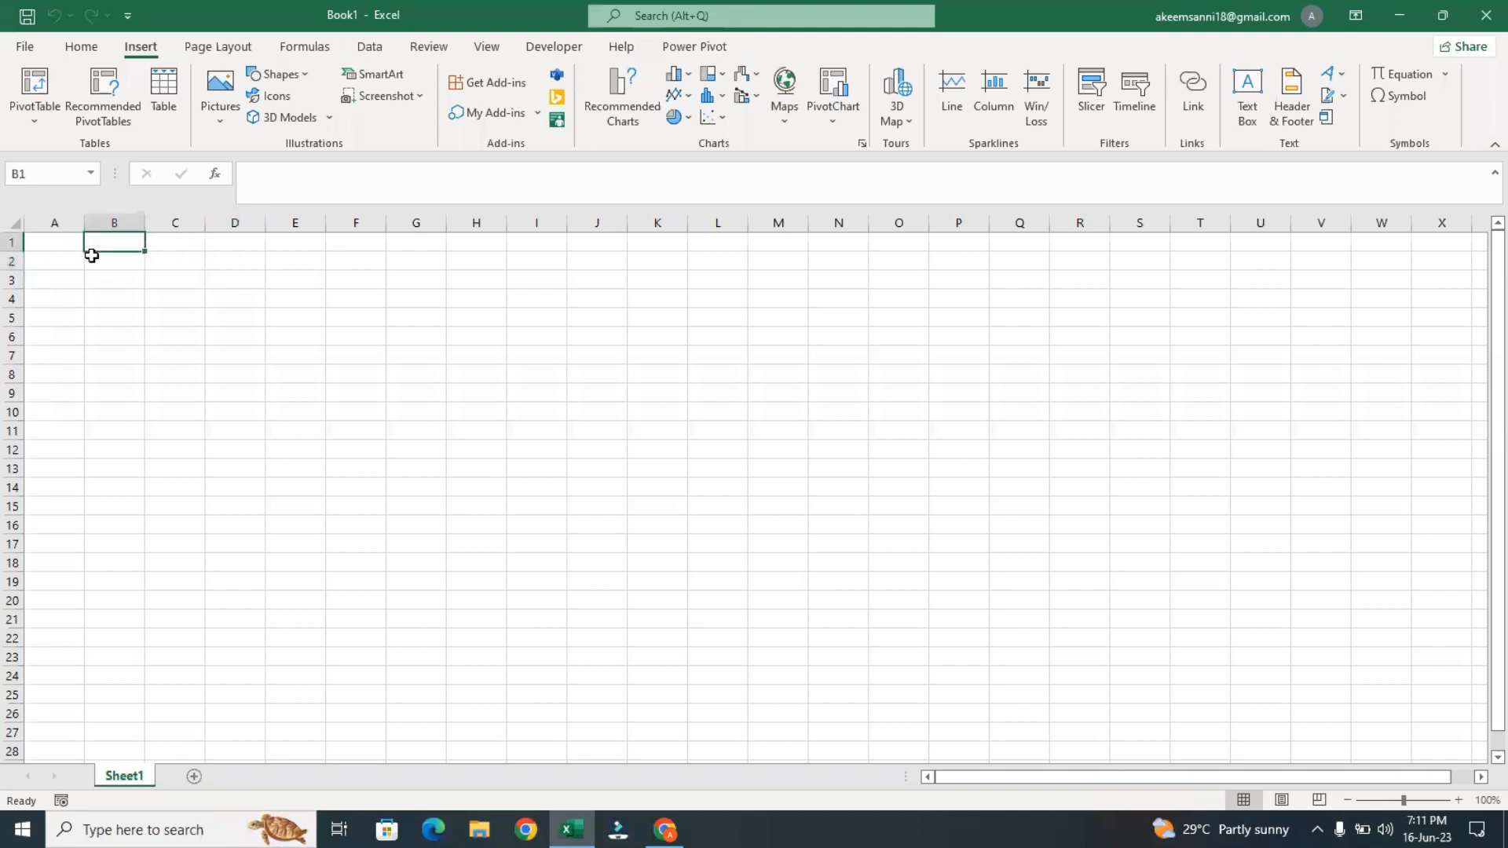
{"action": "left_click", "coordinate": [55, 244]}
{"action": "left_click_drag", "start_coordinate": [56, 244], "coordinate": [604, 236]}
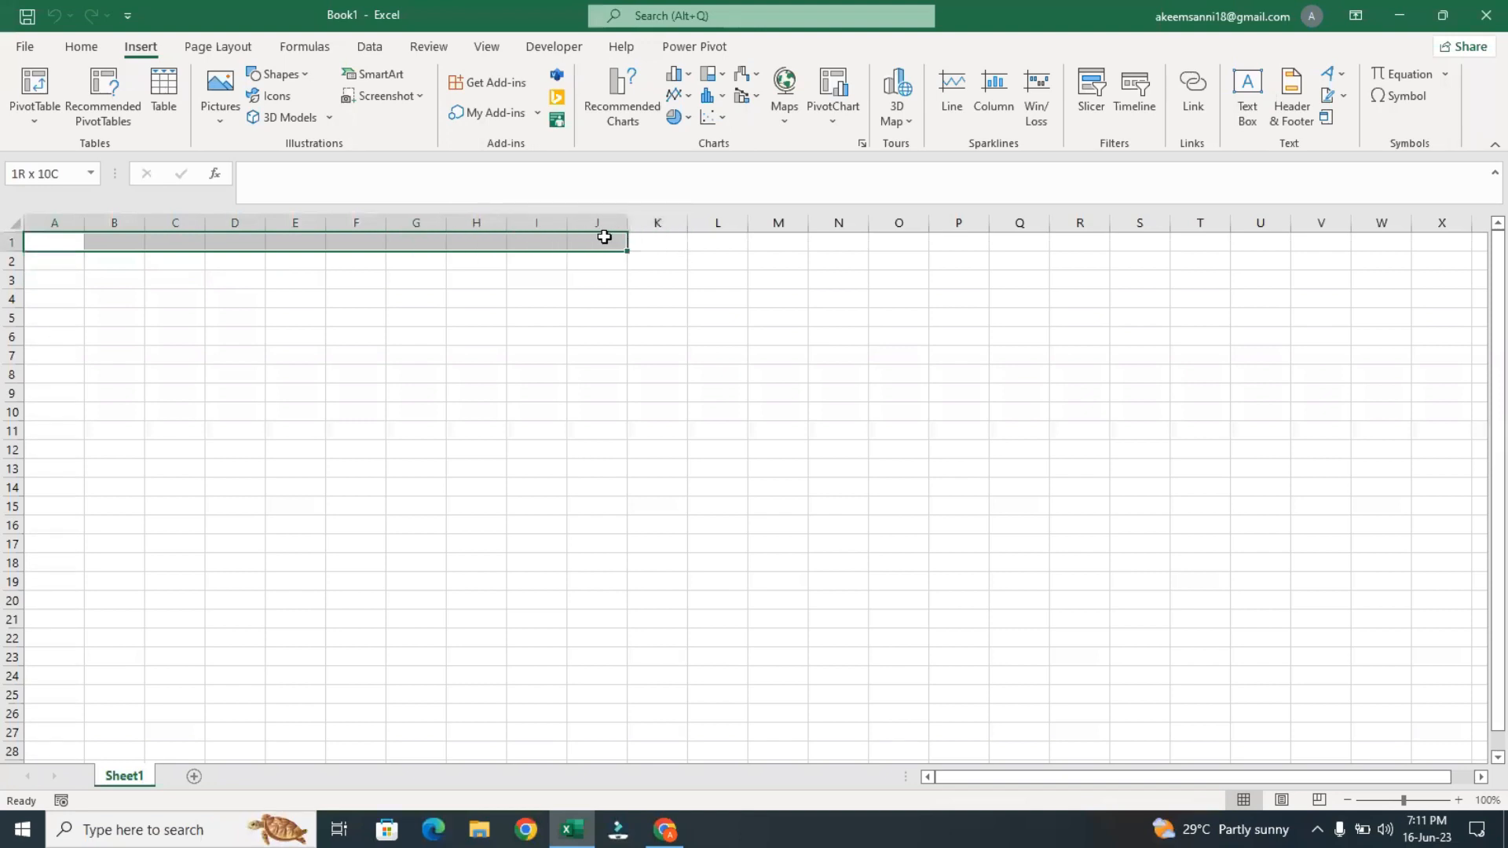
{"action": "left_click", "coordinate": [724, 368]}
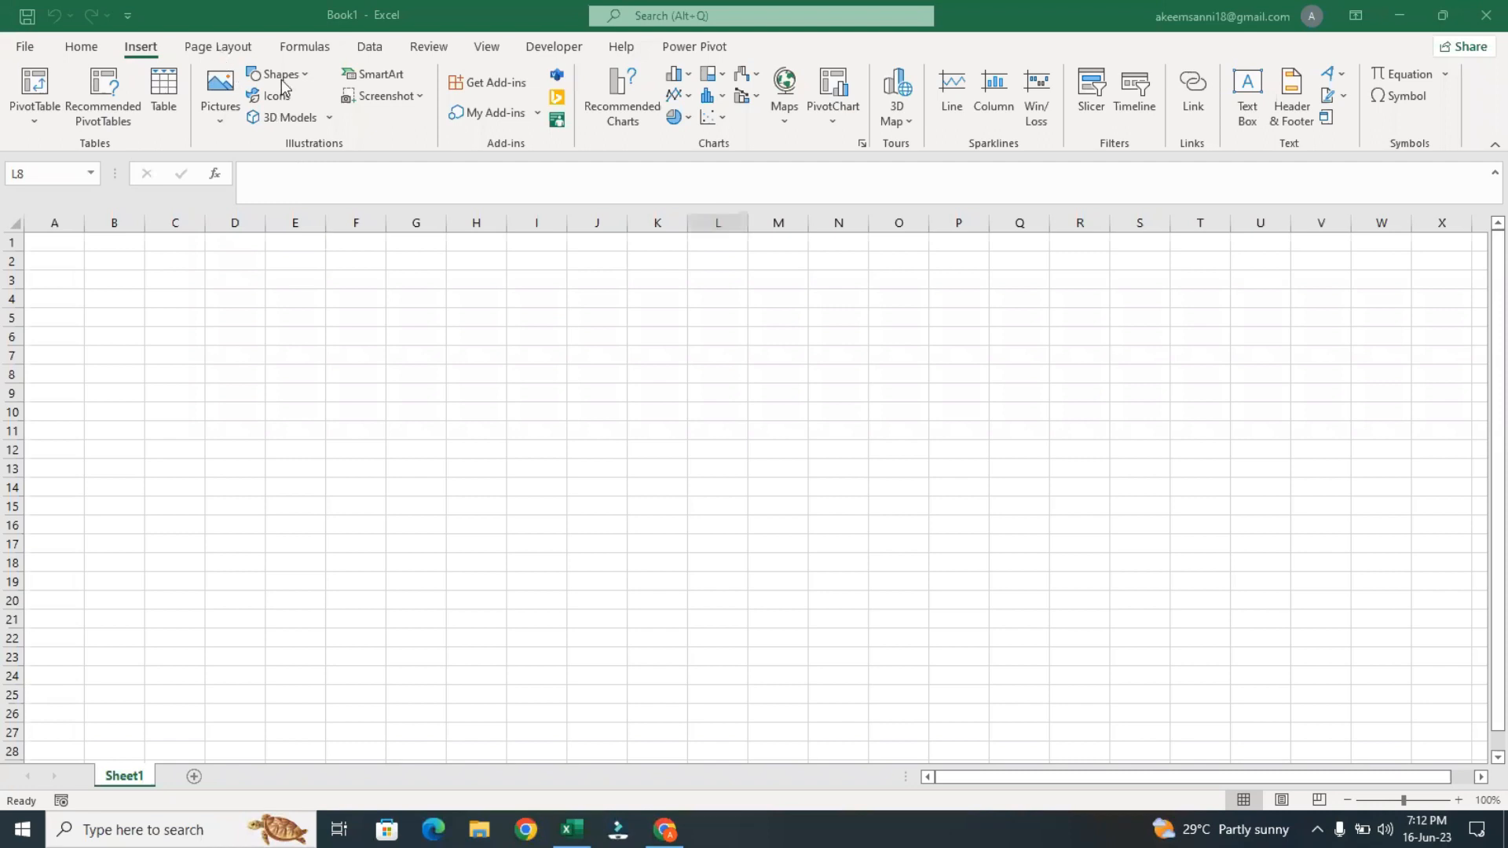
Examine the 3D model, shape and WordArt galleries available for insertion into the worksheet
{"action": "left_click", "coordinate": [300, 120]}
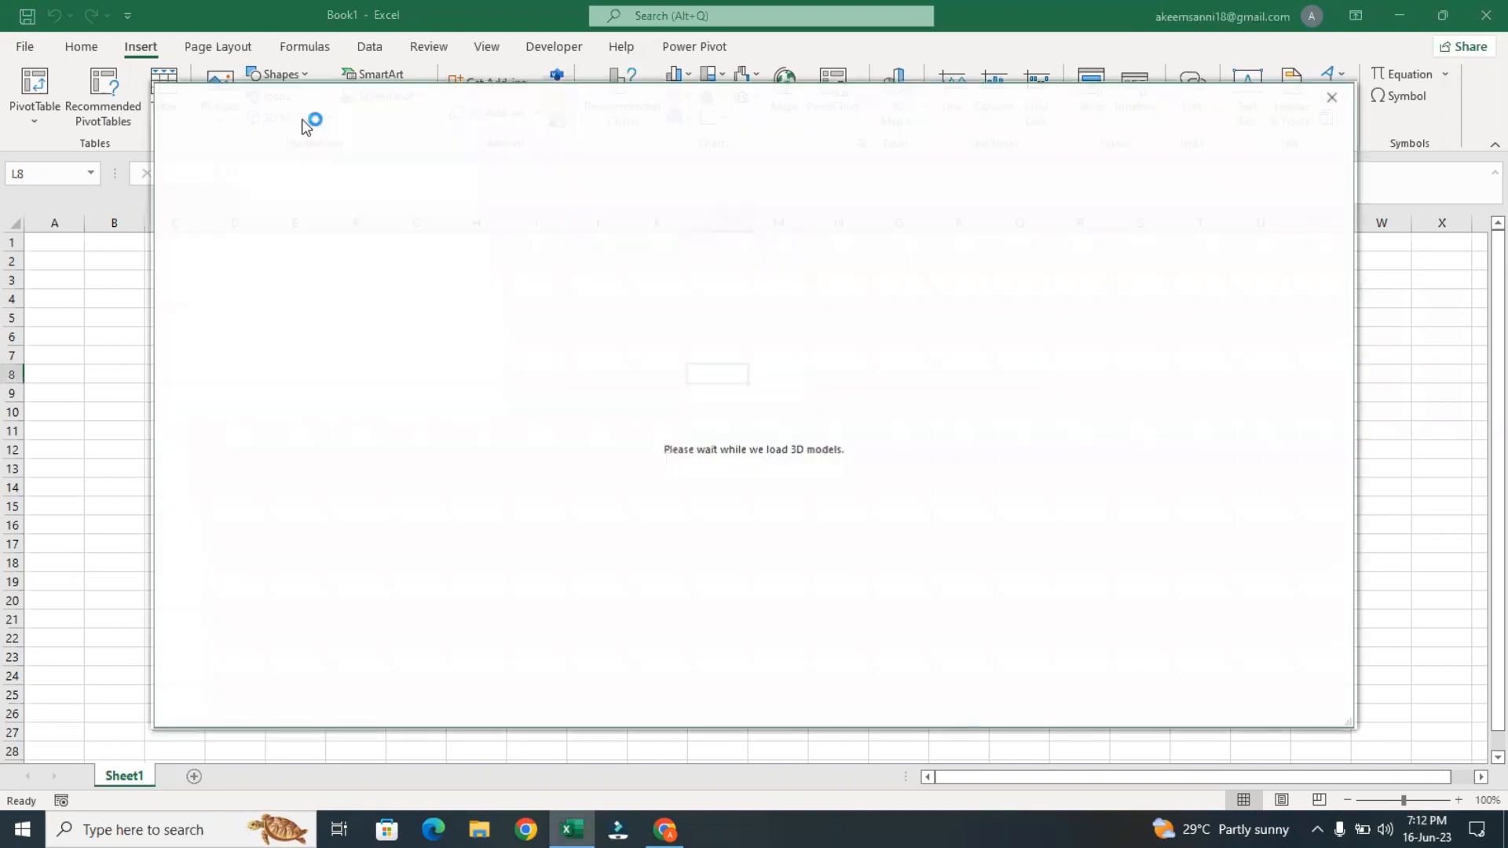
{"action": "left_click", "coordinate": [1328, 99]}
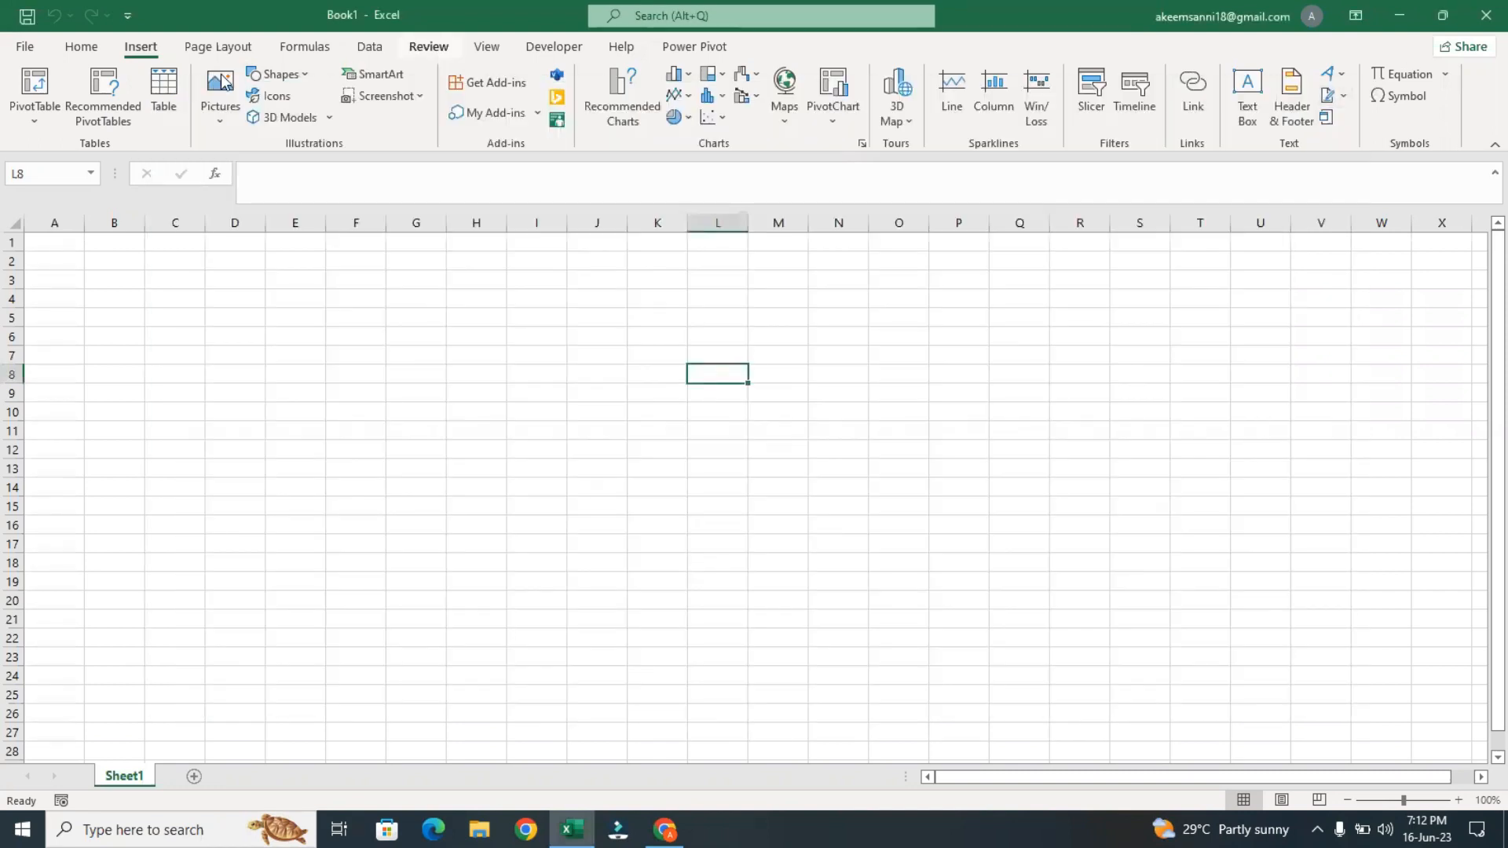
{"action": "left_click", "coordinate": [304, 75]}
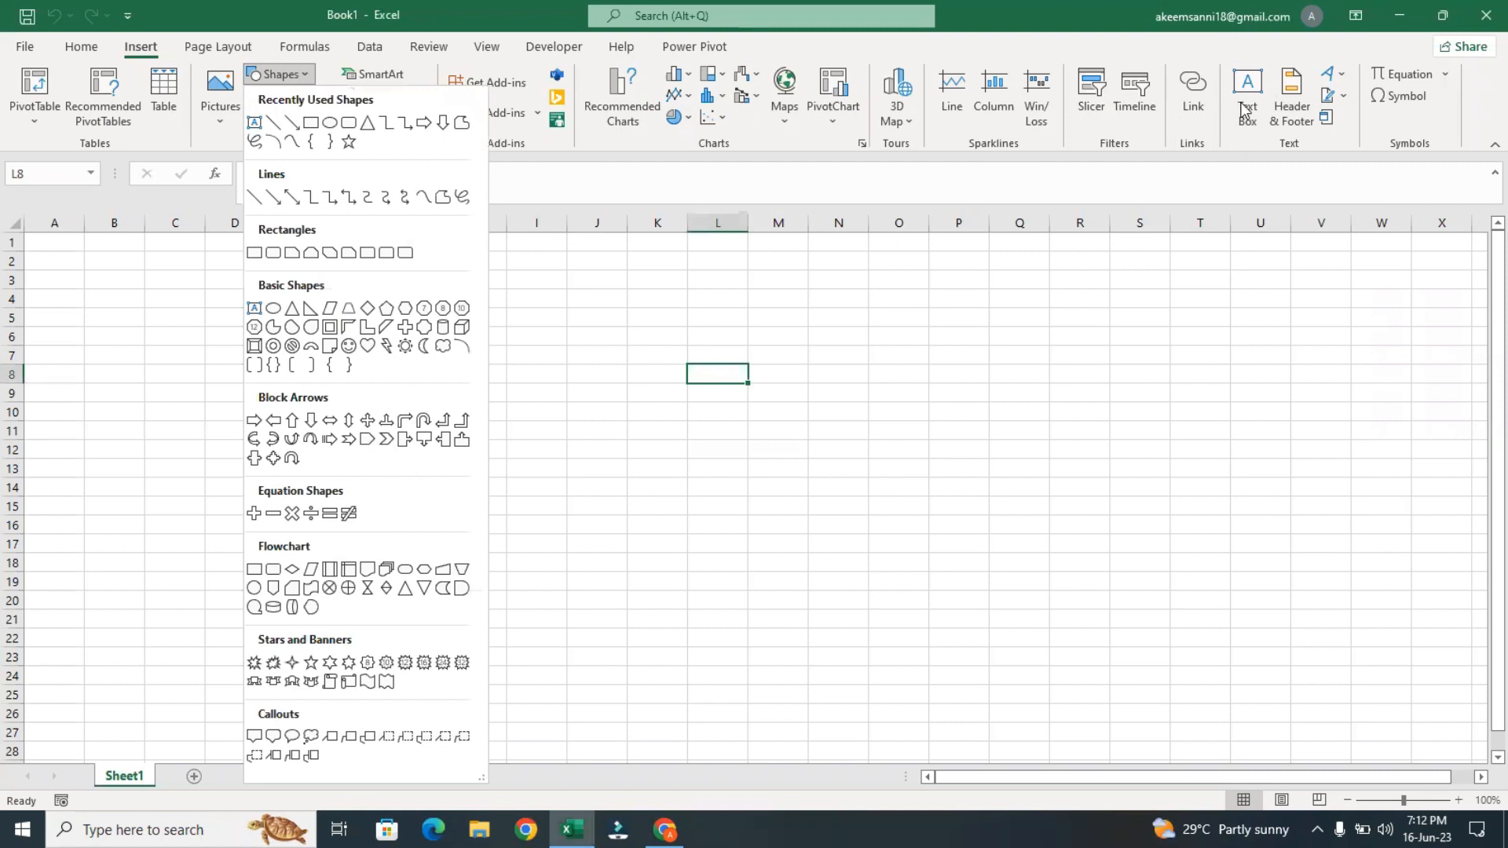
{"action": "left_click", "coordinate": [1342, 79]}
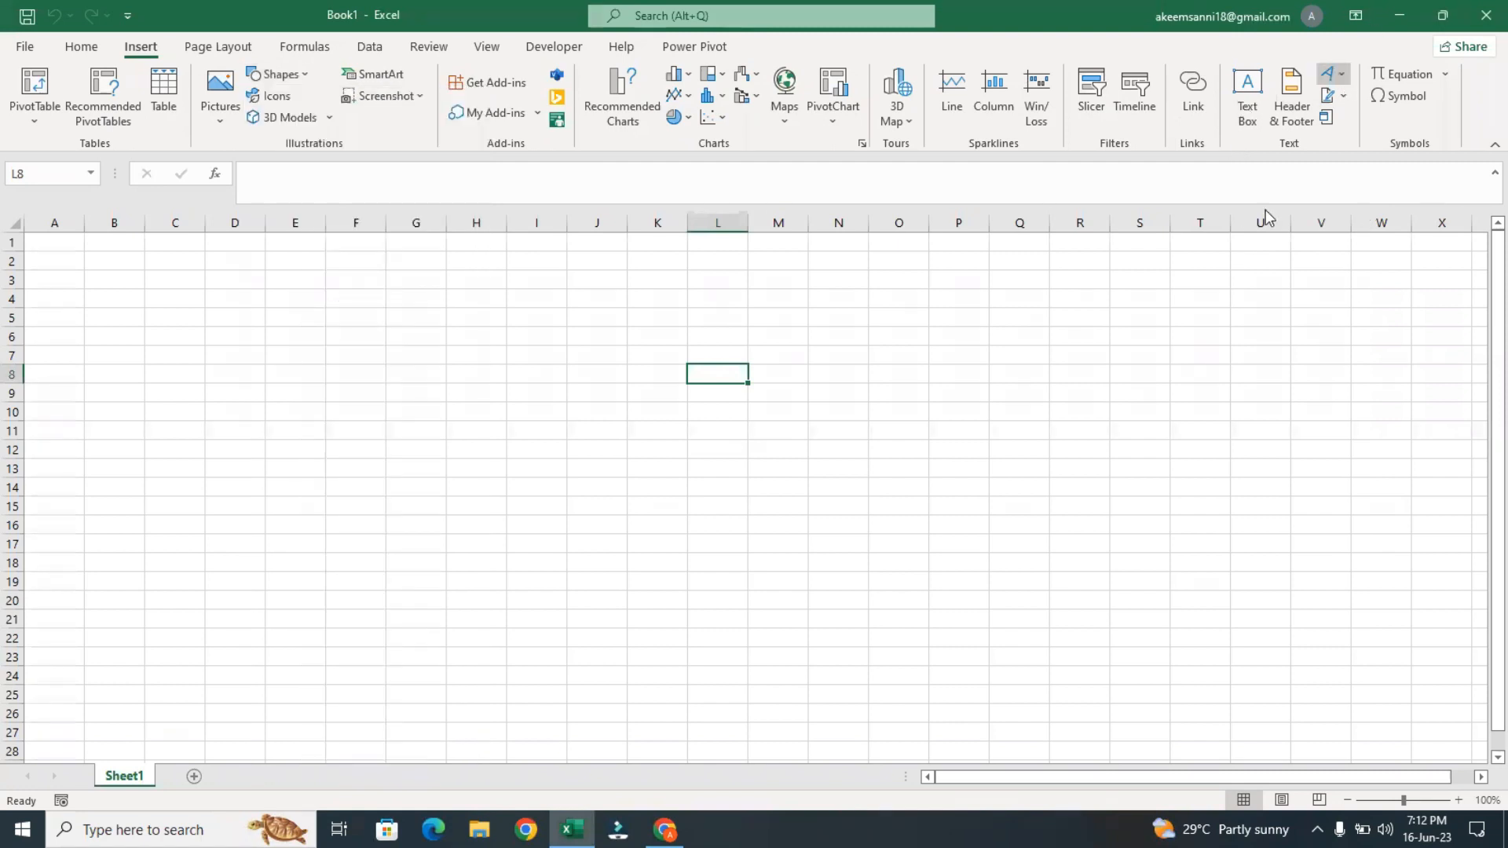
{"action": "left_click", "coordinate": [1025, 363]}
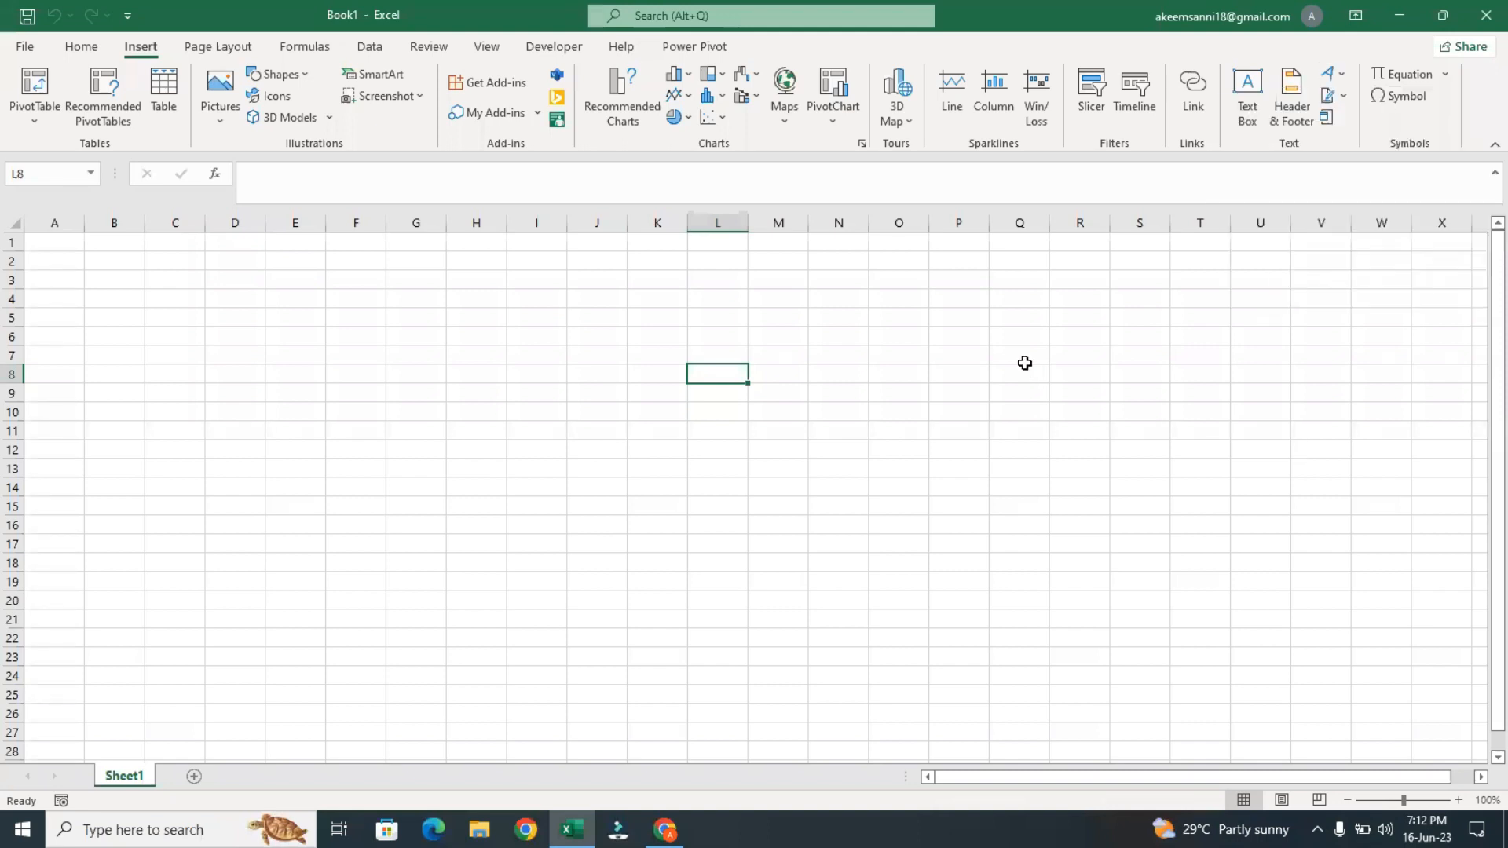
{"action": "left_click", "coordinate": [281, 75]}
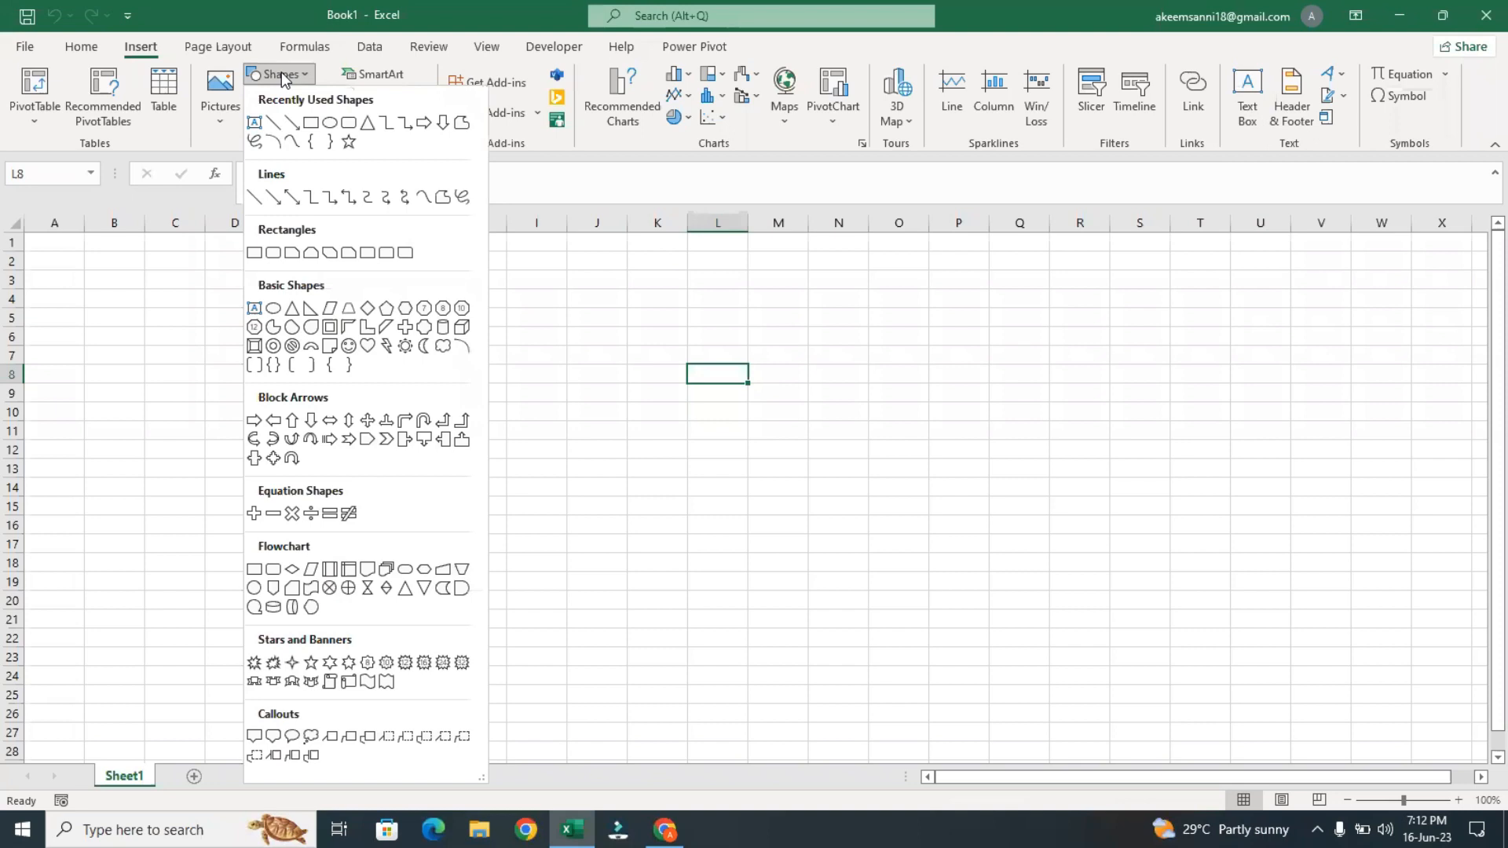
{"action": "left_click", "coordinate": [743, 325]}
{"action": "left_click", "coordinate": [742, 324]}
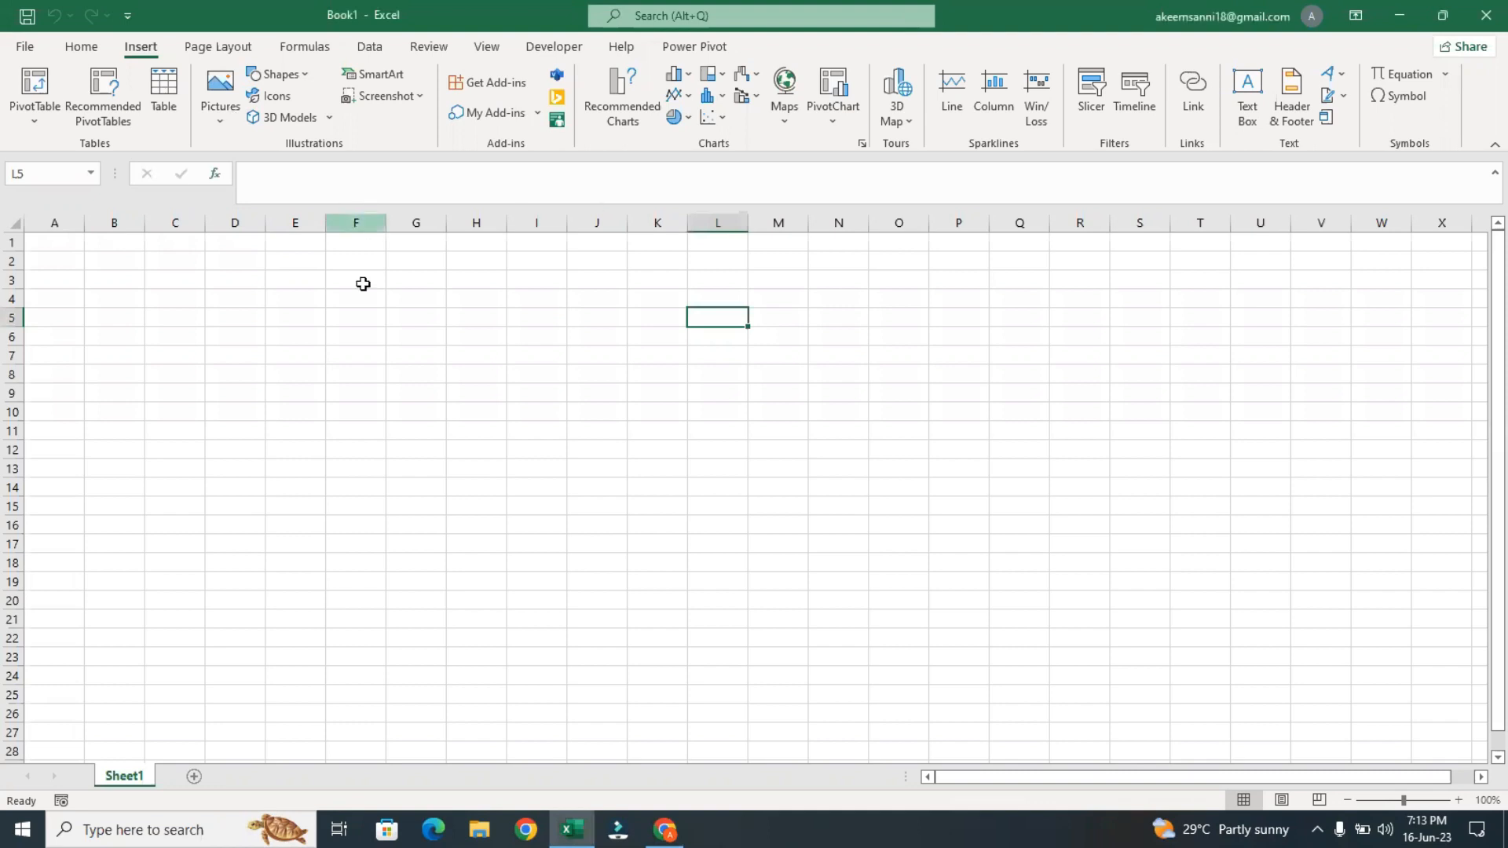
{"action": "left_click", "coordinate": [362, 282]}
{"action": "left_click", "coordinate": [583, 302]}
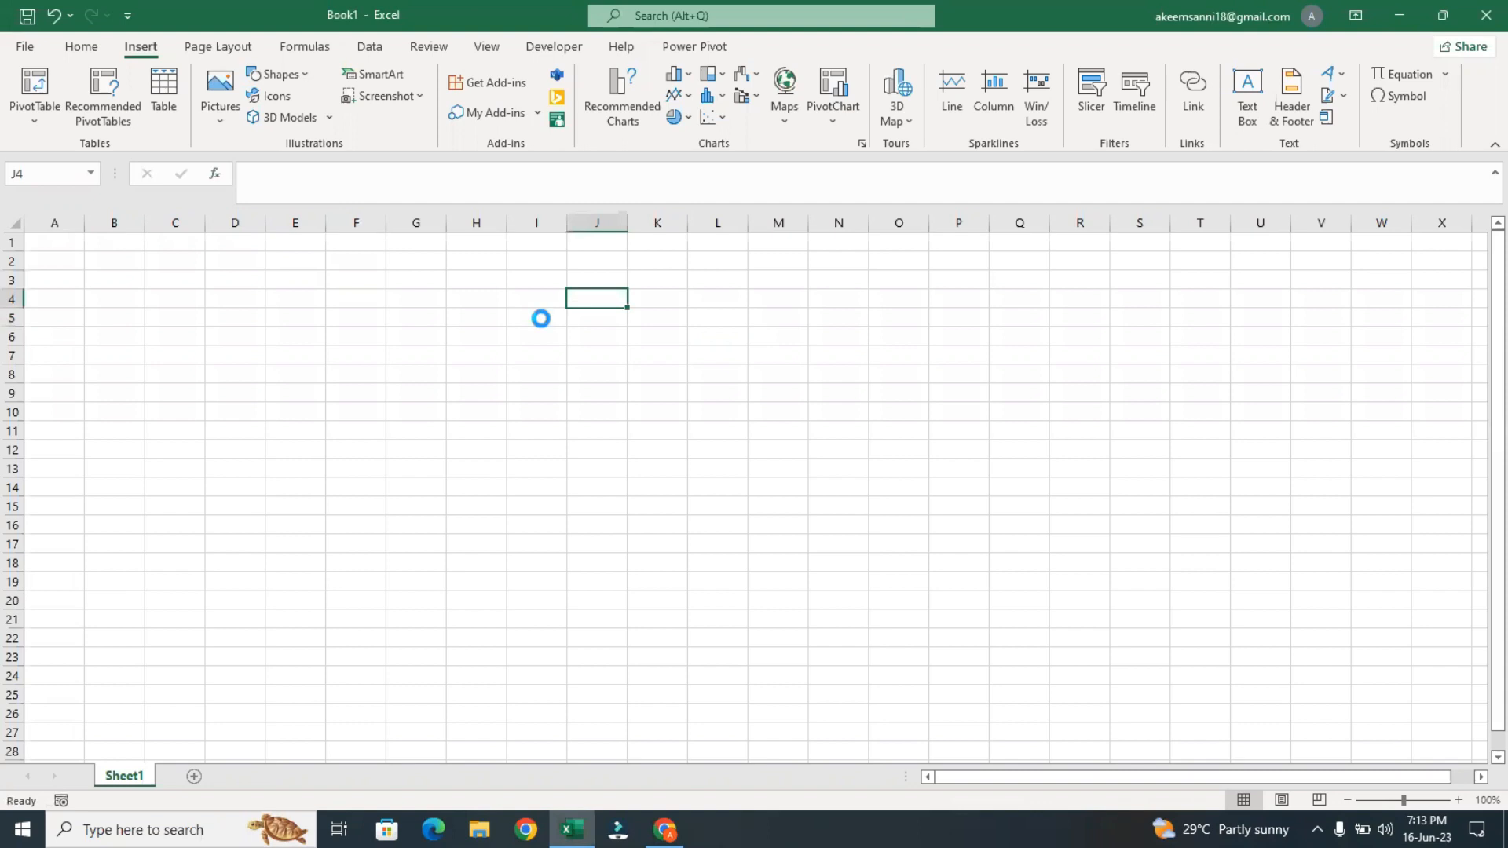
{"action": "key", "text": "ctrl+z"}
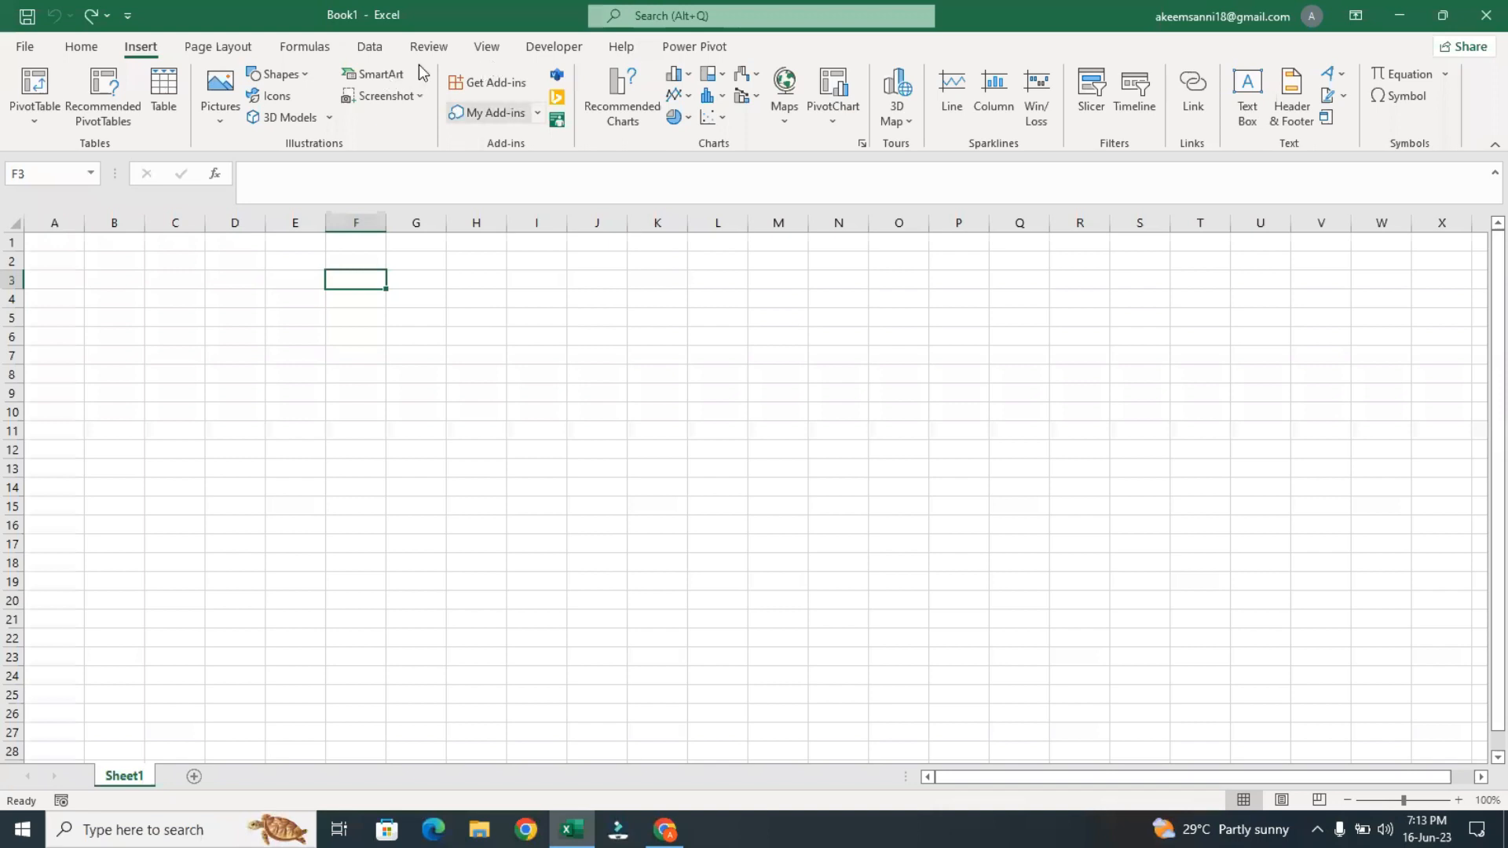
Hide the formula bar, the row and column headings, and the gridlines so the sheet is a blank canvas
{"action": "left_click", "coordinate": [487, 47]}
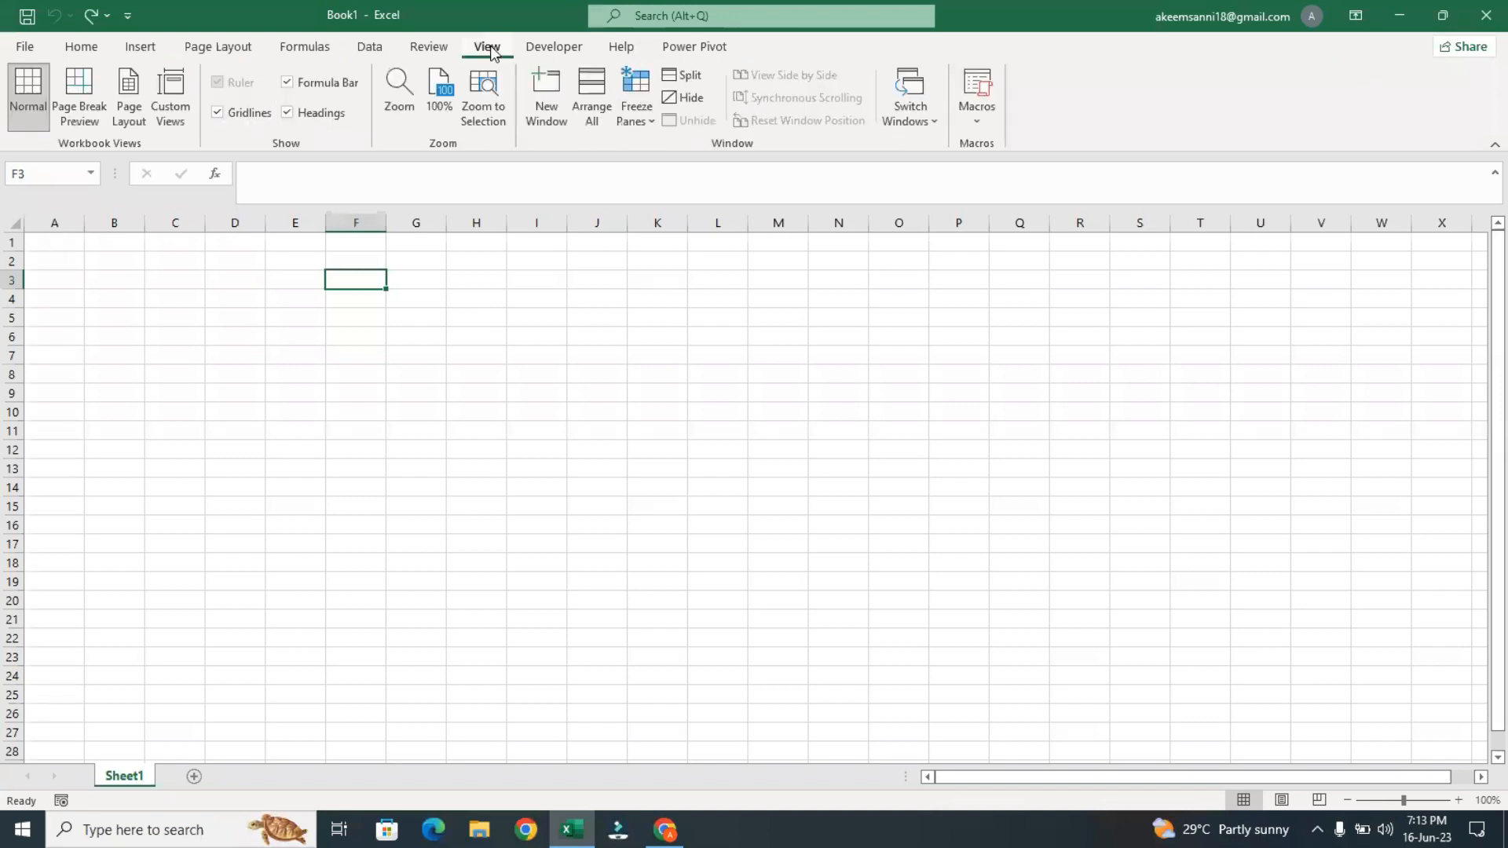
{"action": "left_click", "coordinate": [292, 88]}
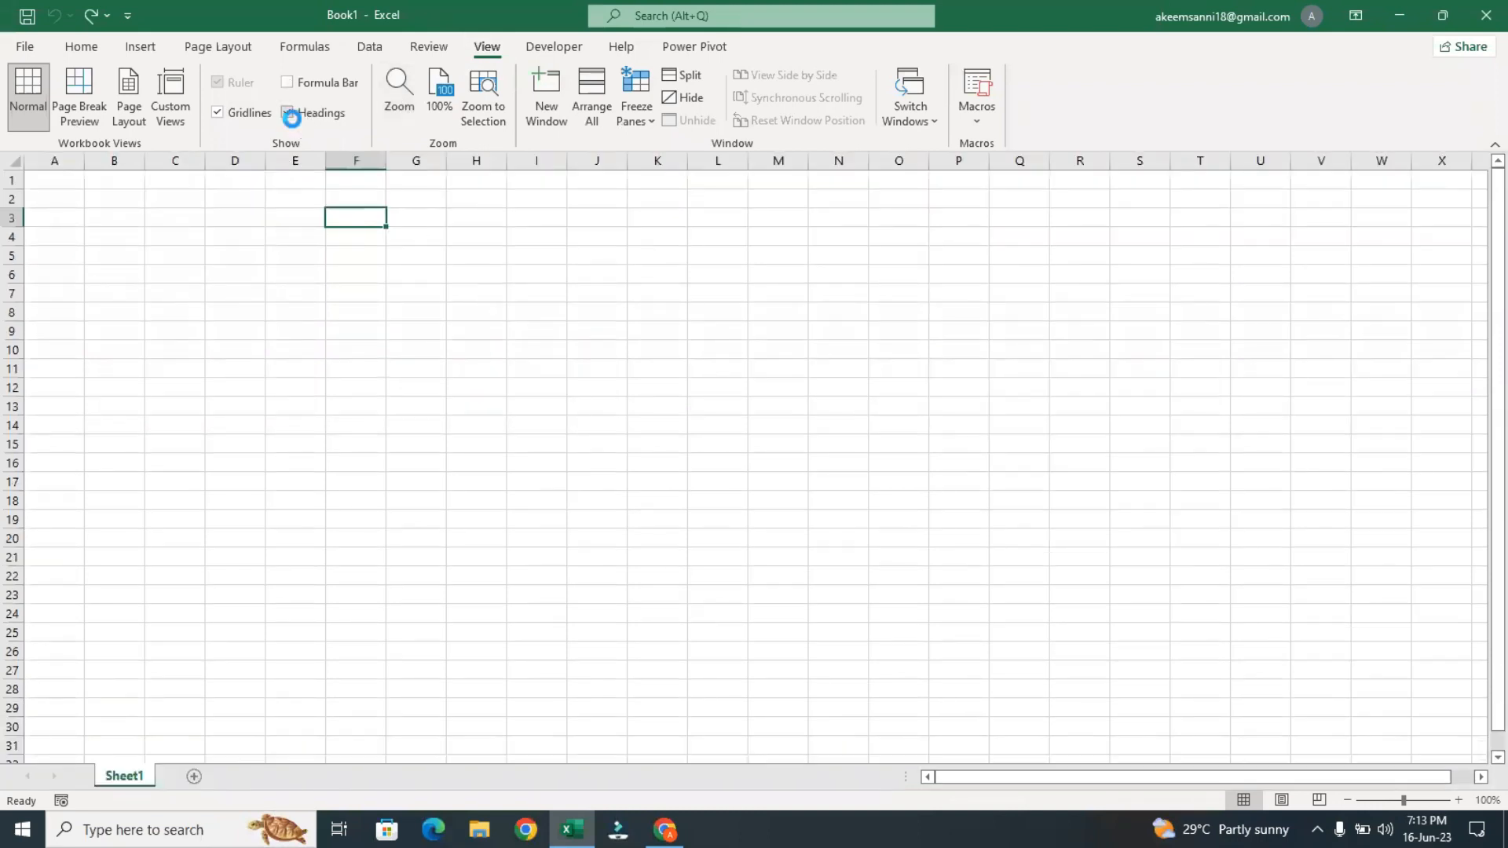
{"action": "left_click", "coordinate": [292, 120]}
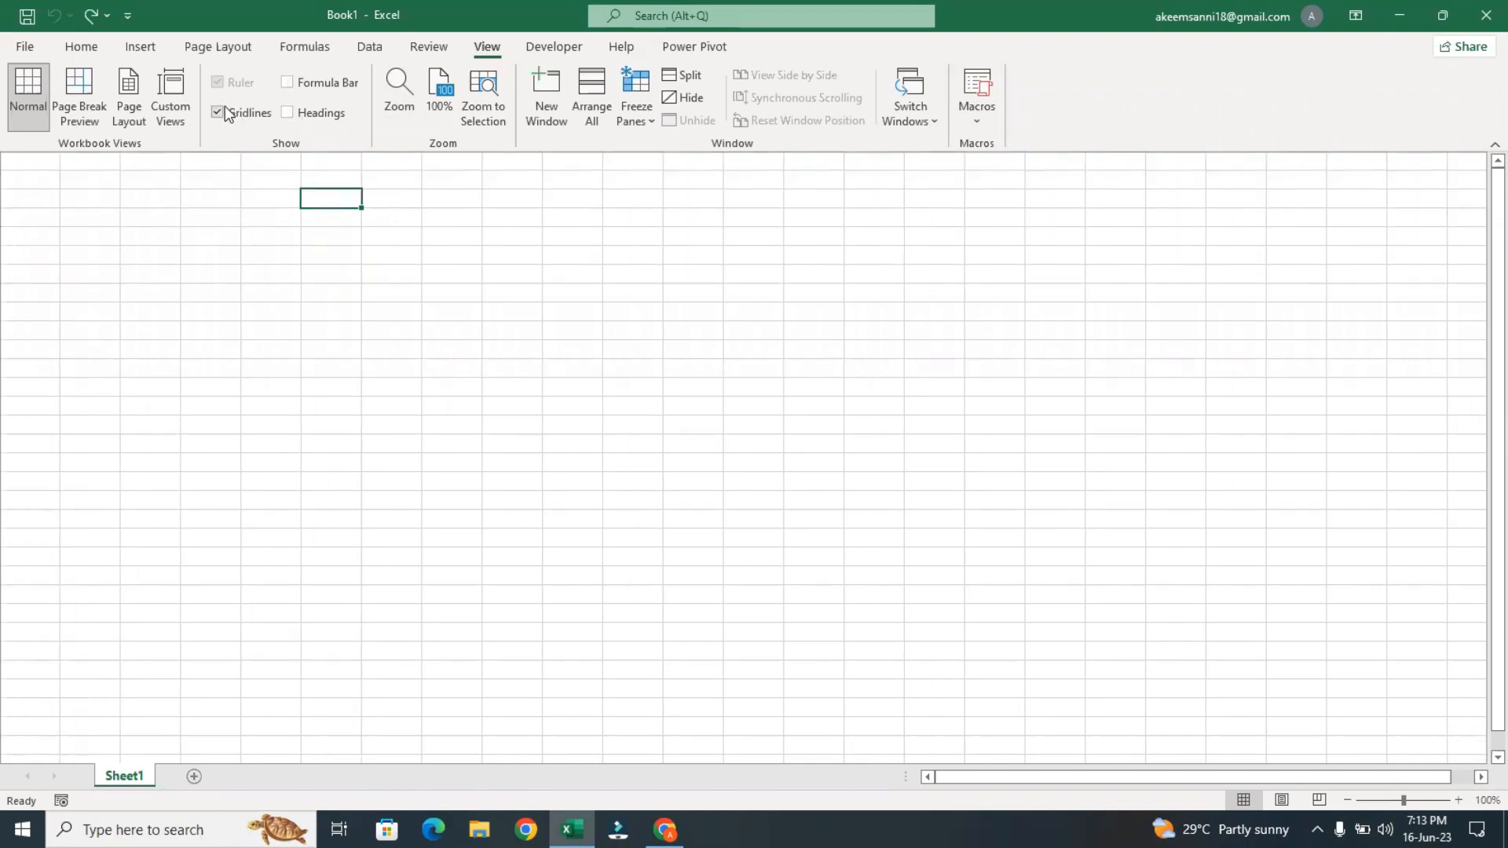
{"action": "left_click", "coordinate": [223, 114]}
{"action": "left_click", "coordinate": [520, 309]}
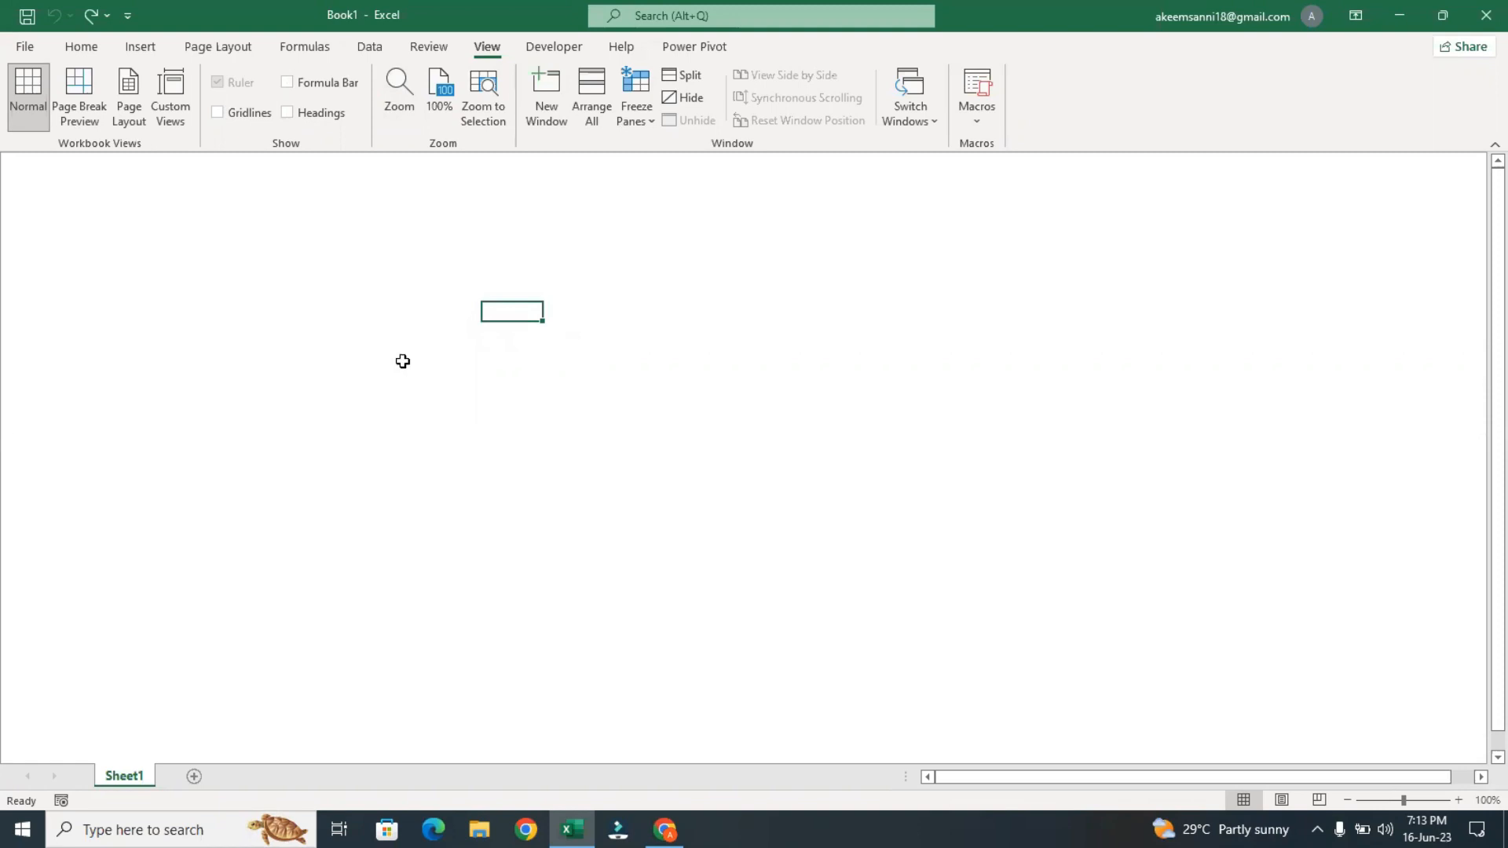
Draw a rectangle shape about 1.5" wide and 0.93" high in the upper-left corner of the sheet
{"action": "left_click", "coordinate": [131, 46]}
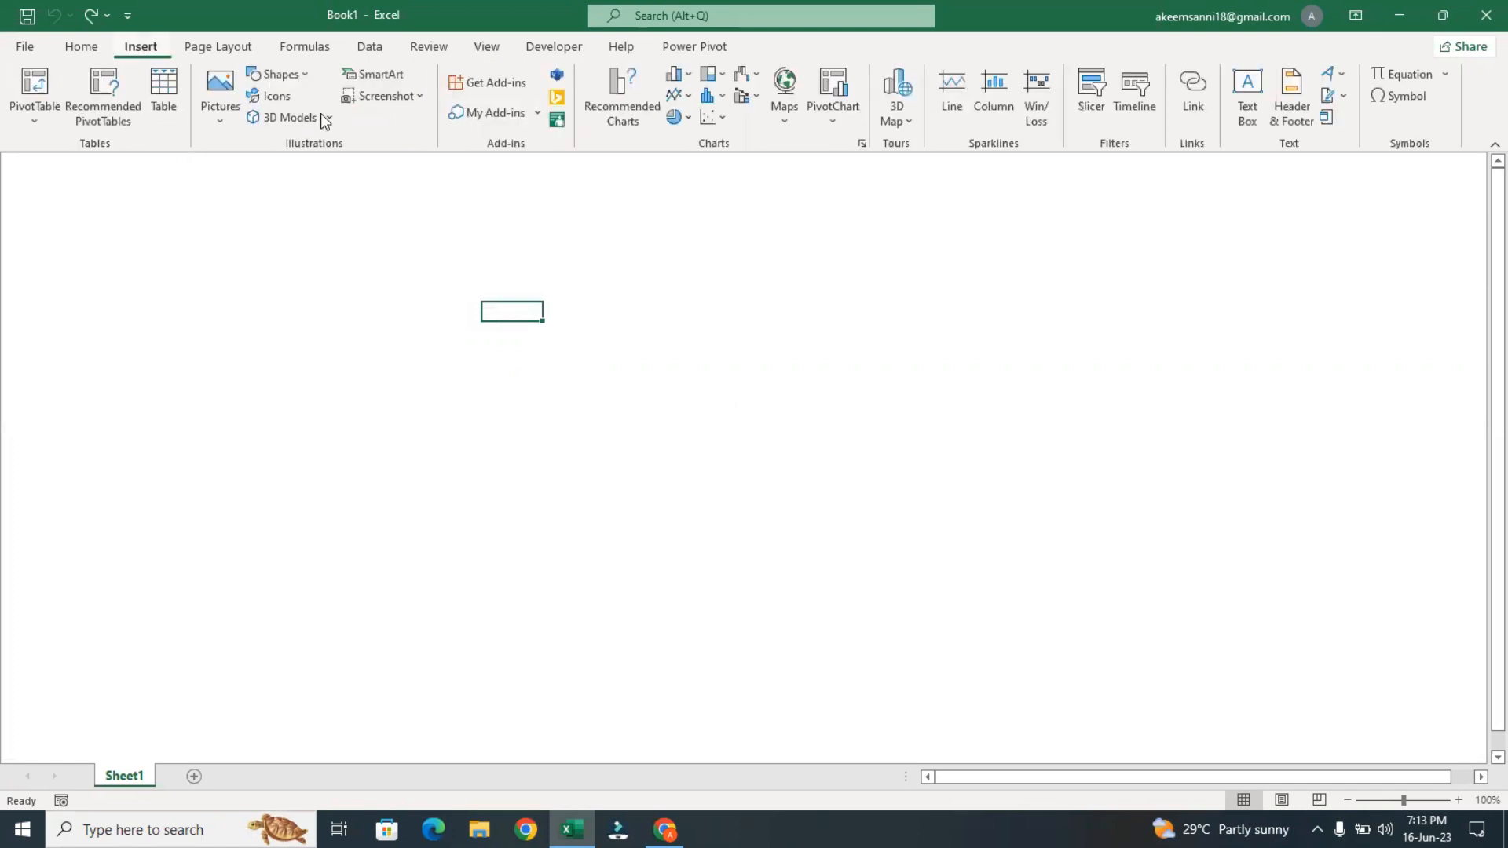
{"action": "left_click", "coordinate": [277, 74]}
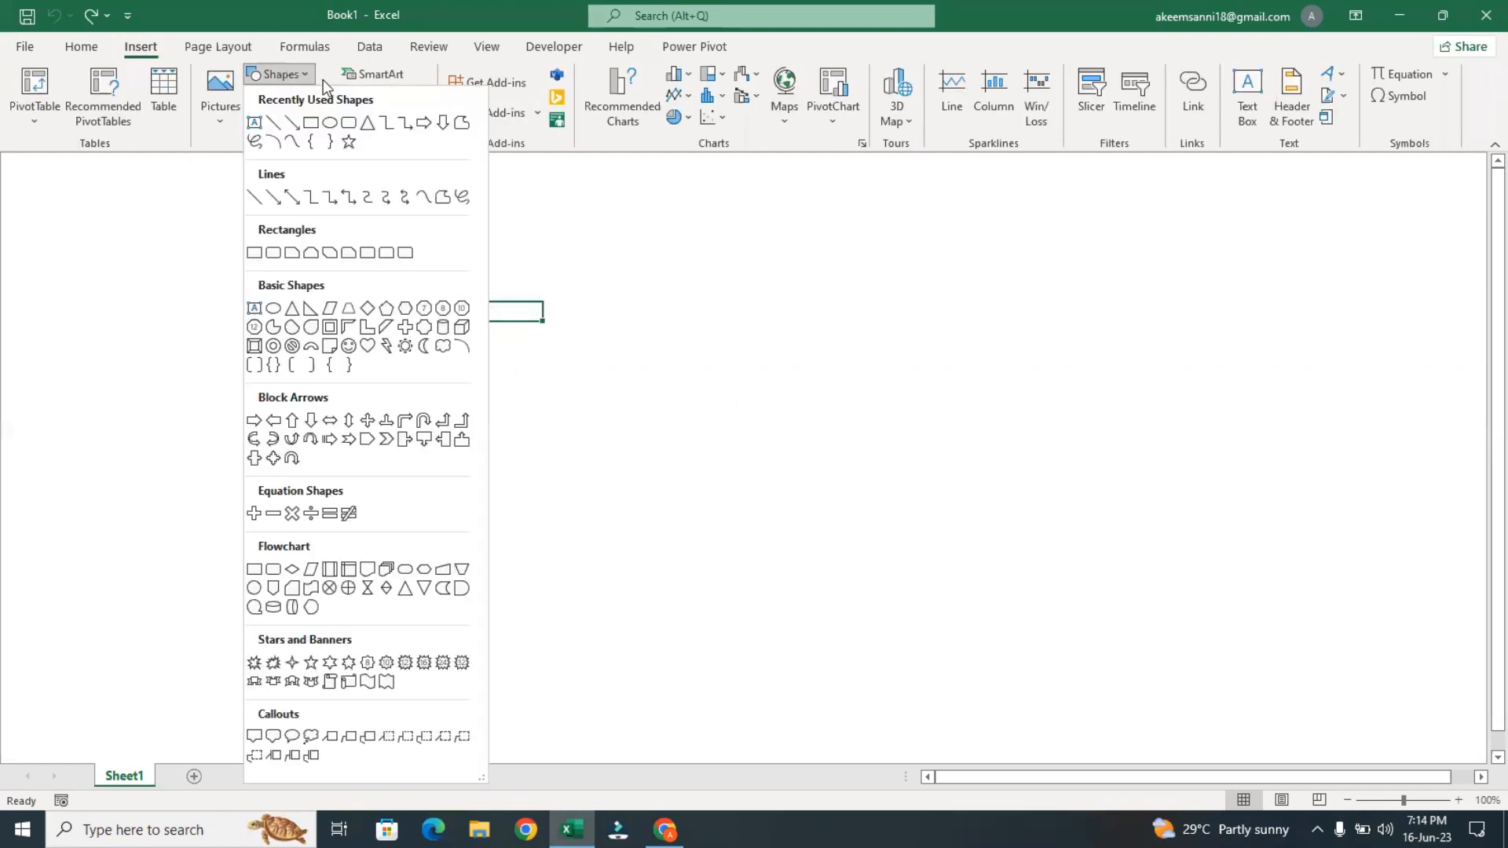
{"action": "left_click", "coordinate": [308, 125]}
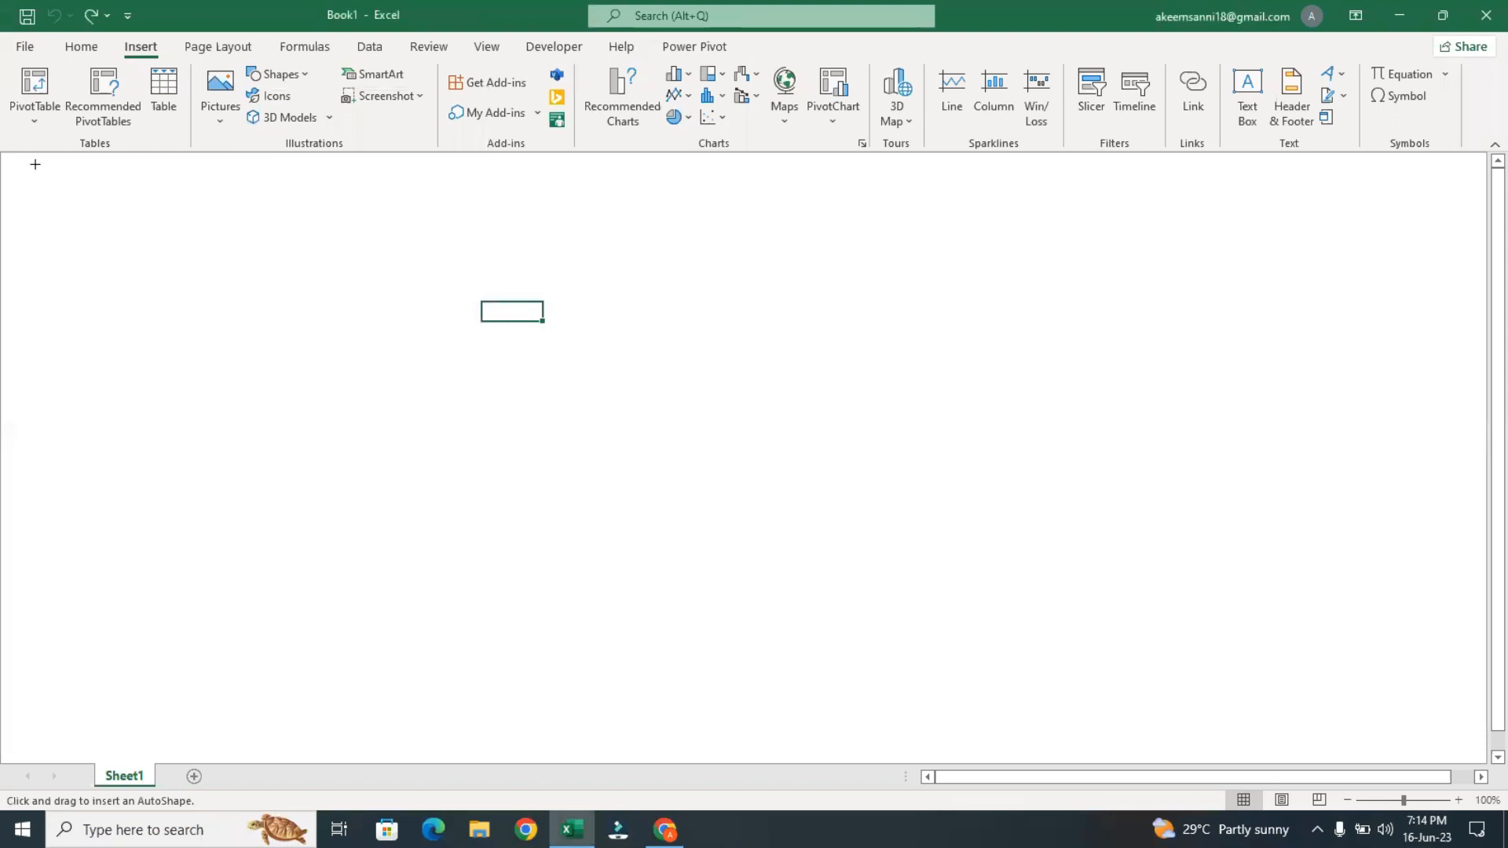
{"action": "left_click_drag", "start_coordinate": [29, 164], "coordinate": [165, 248]}
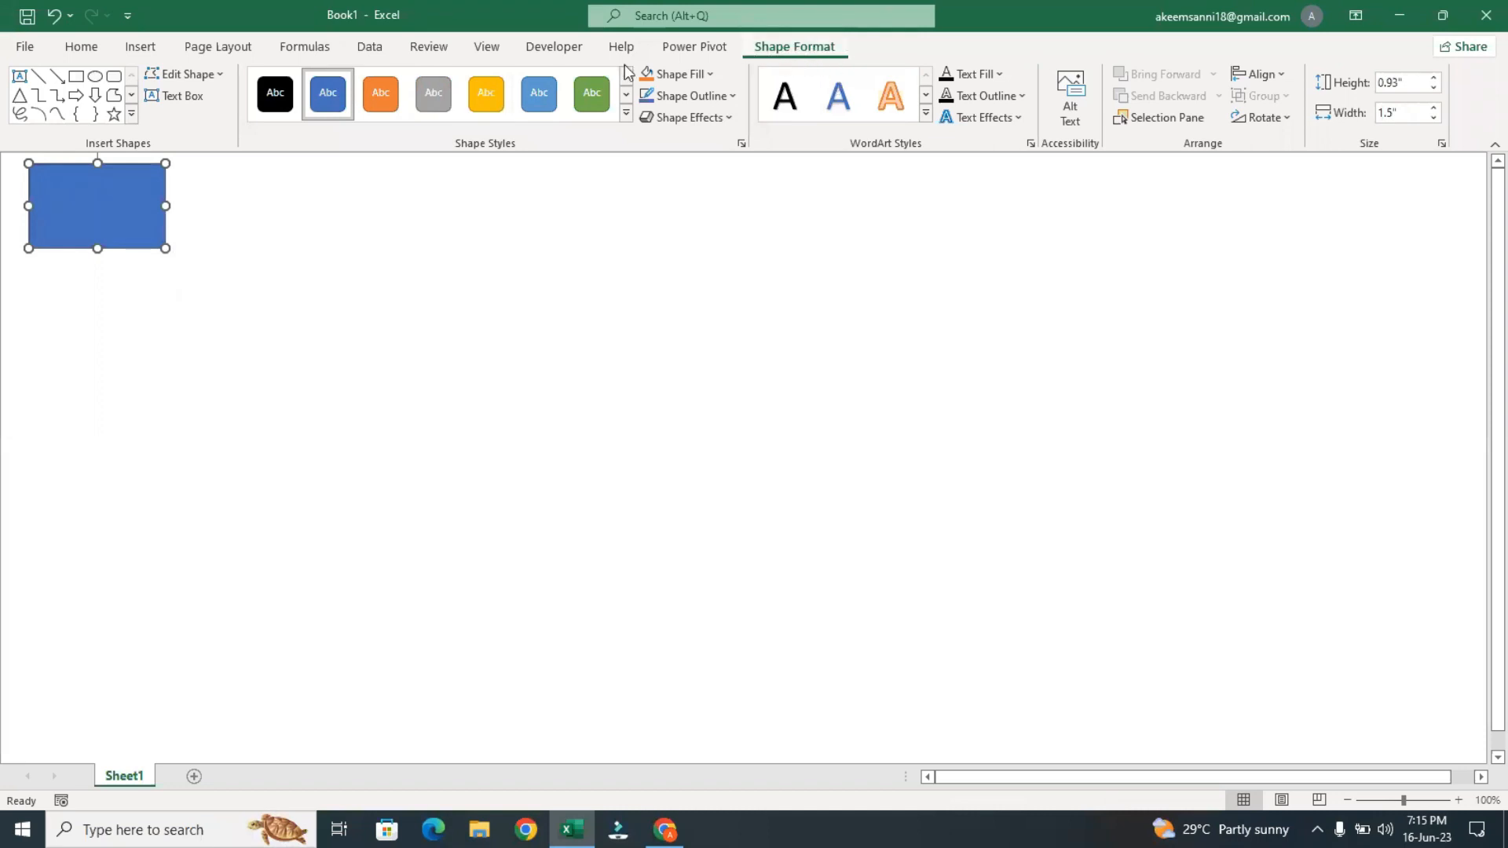
{"action": "left_click", "coordinate": [464, 370]}
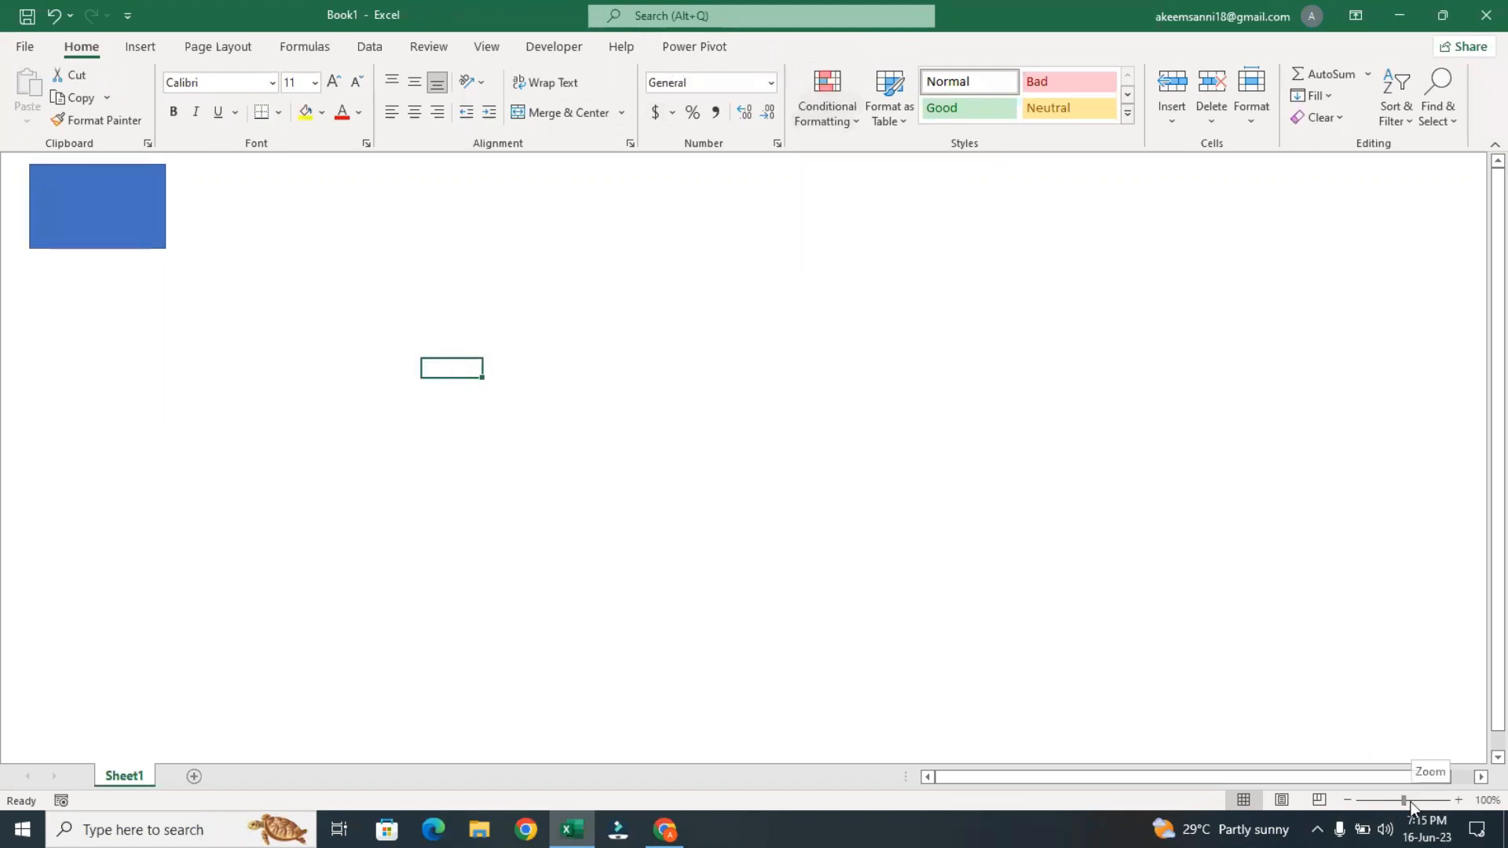
Delete the blue rectangle from the sheet
{"action": "left_click", "coordinate": [1412, 800]}
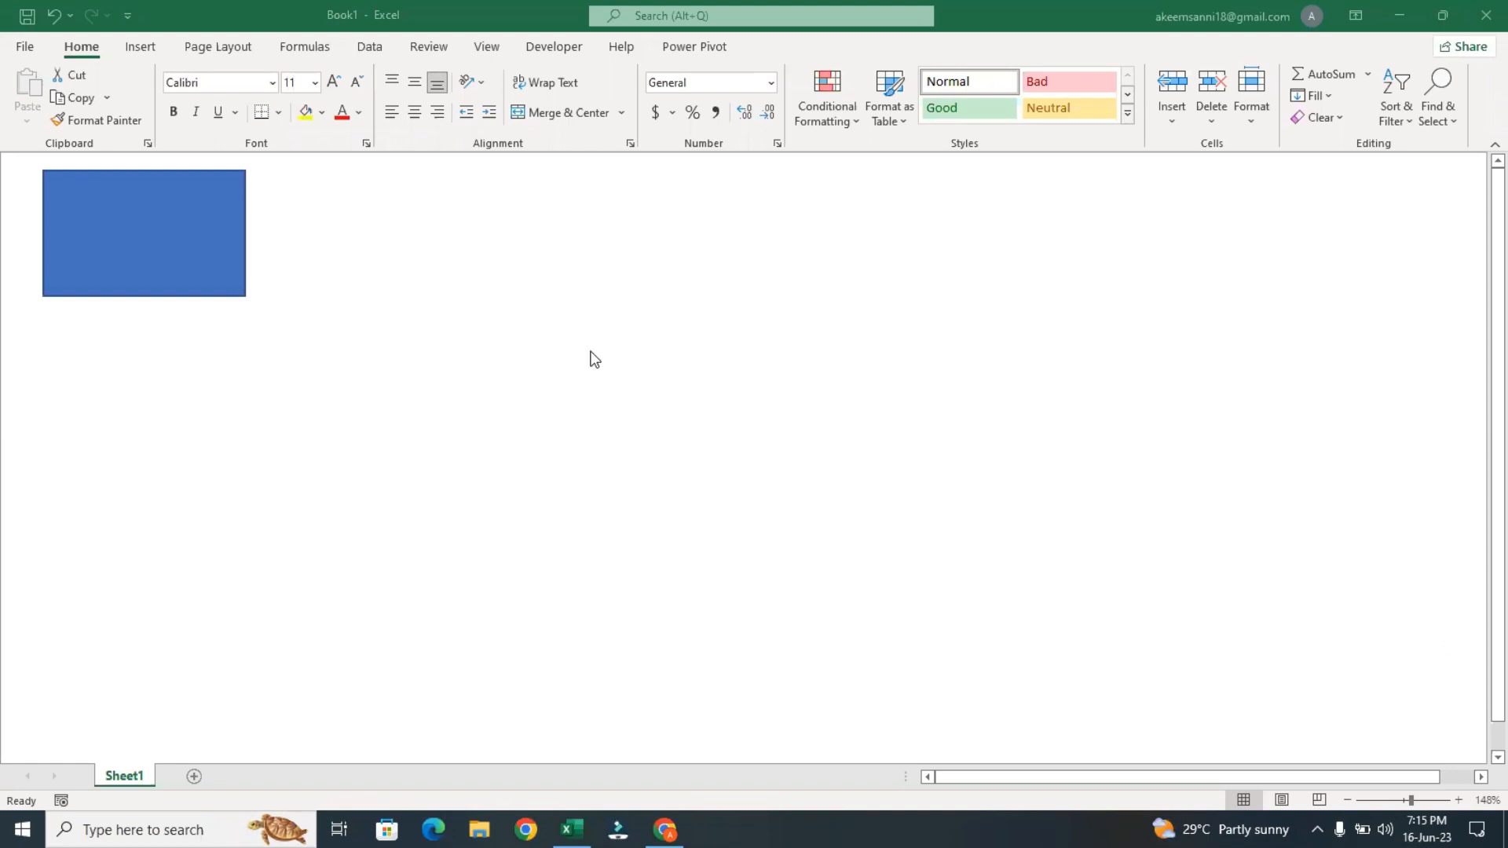
{"action": "left_click", "coordinate": [100, 213]}
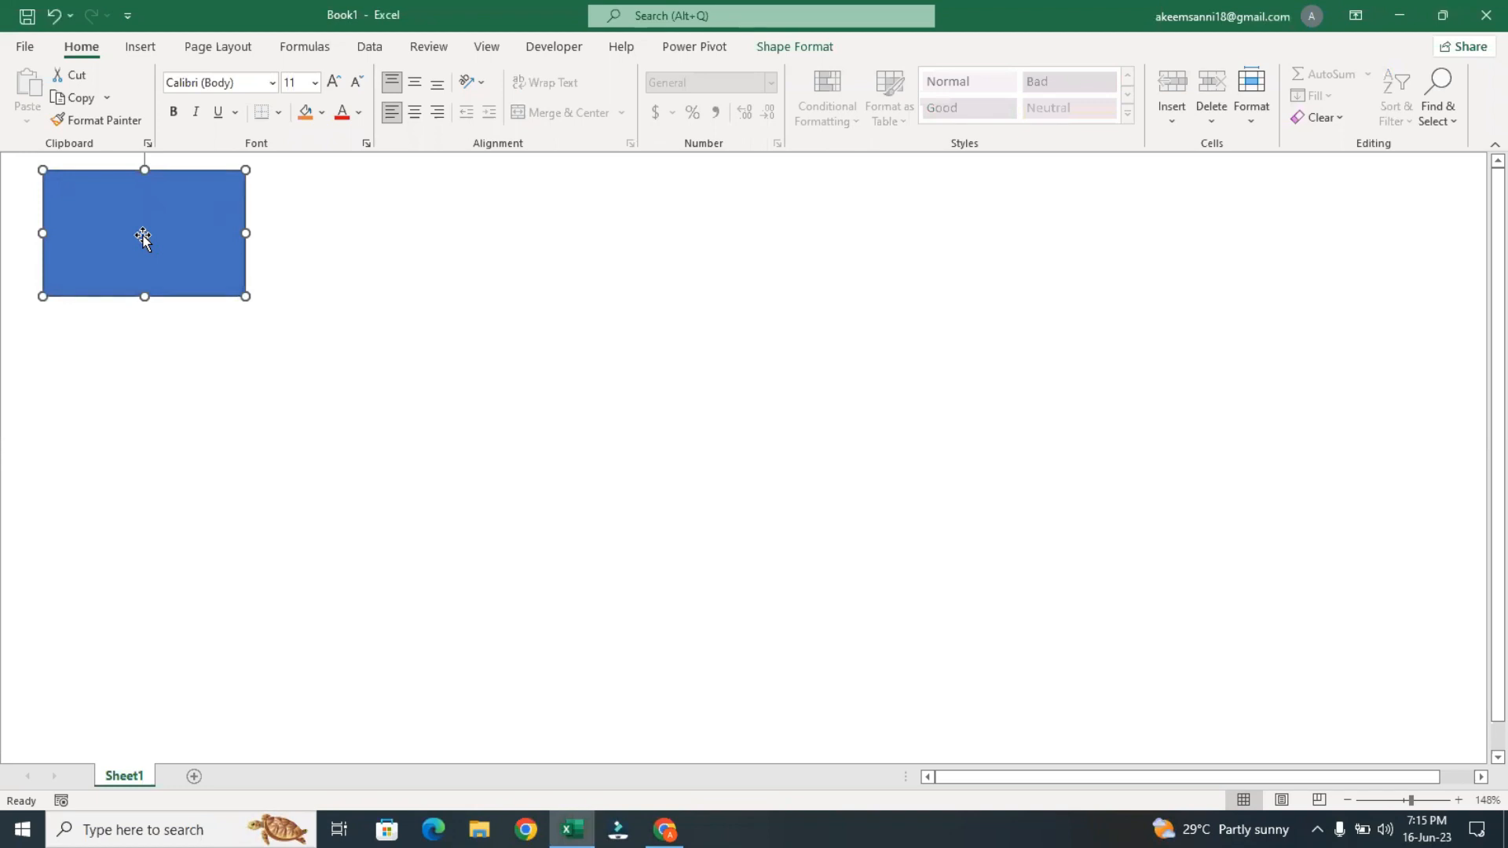
{"action": "key", "text": "Delete"}
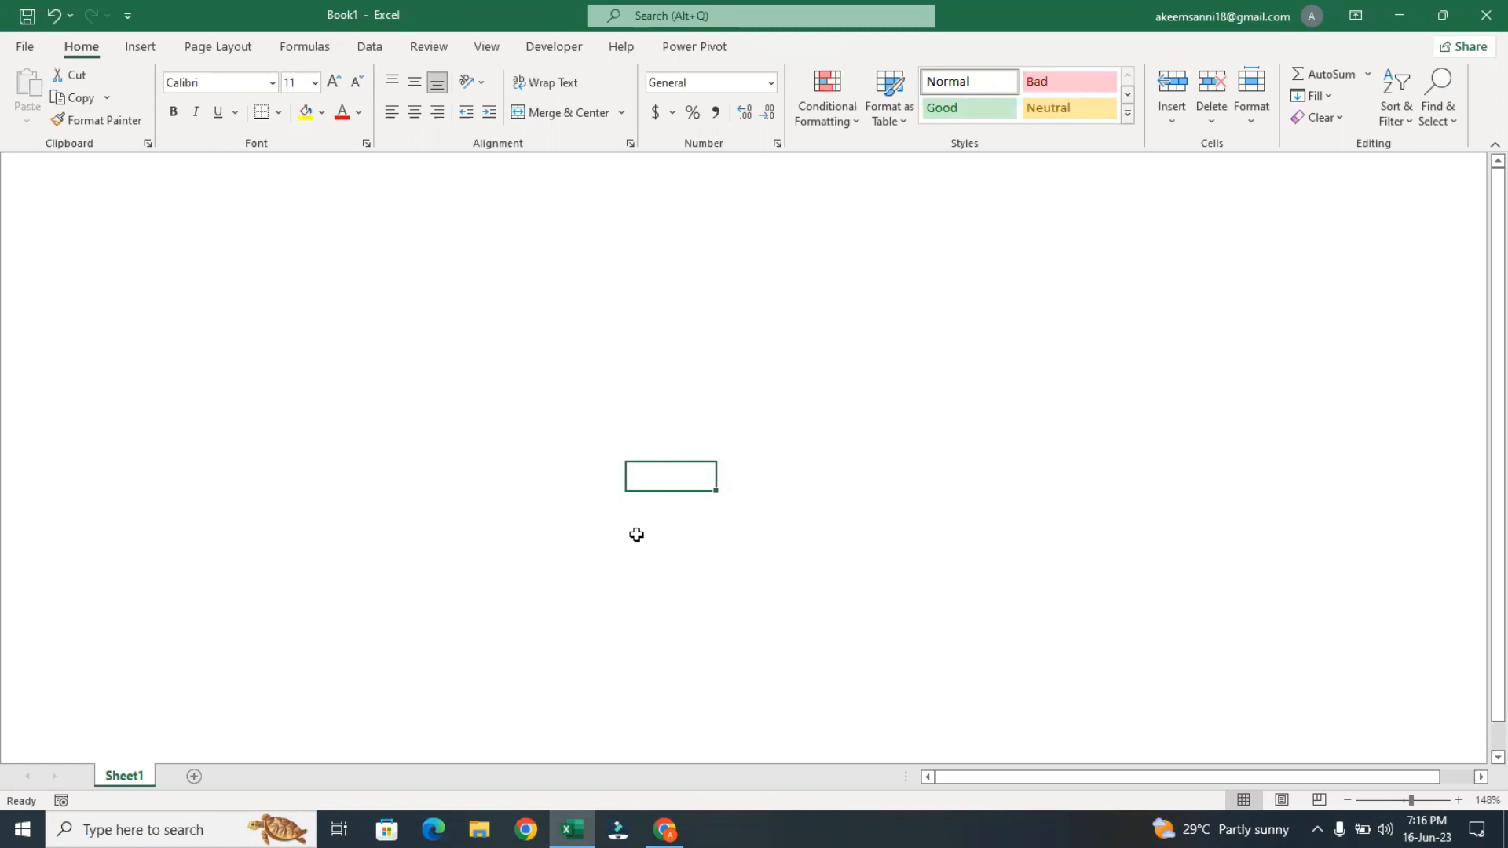
Draw a rectangle about 1.37" wide and 1.15" high in the upper-left corner of the sheet
{"action": "left_click", "coordinate": [128, 50]}
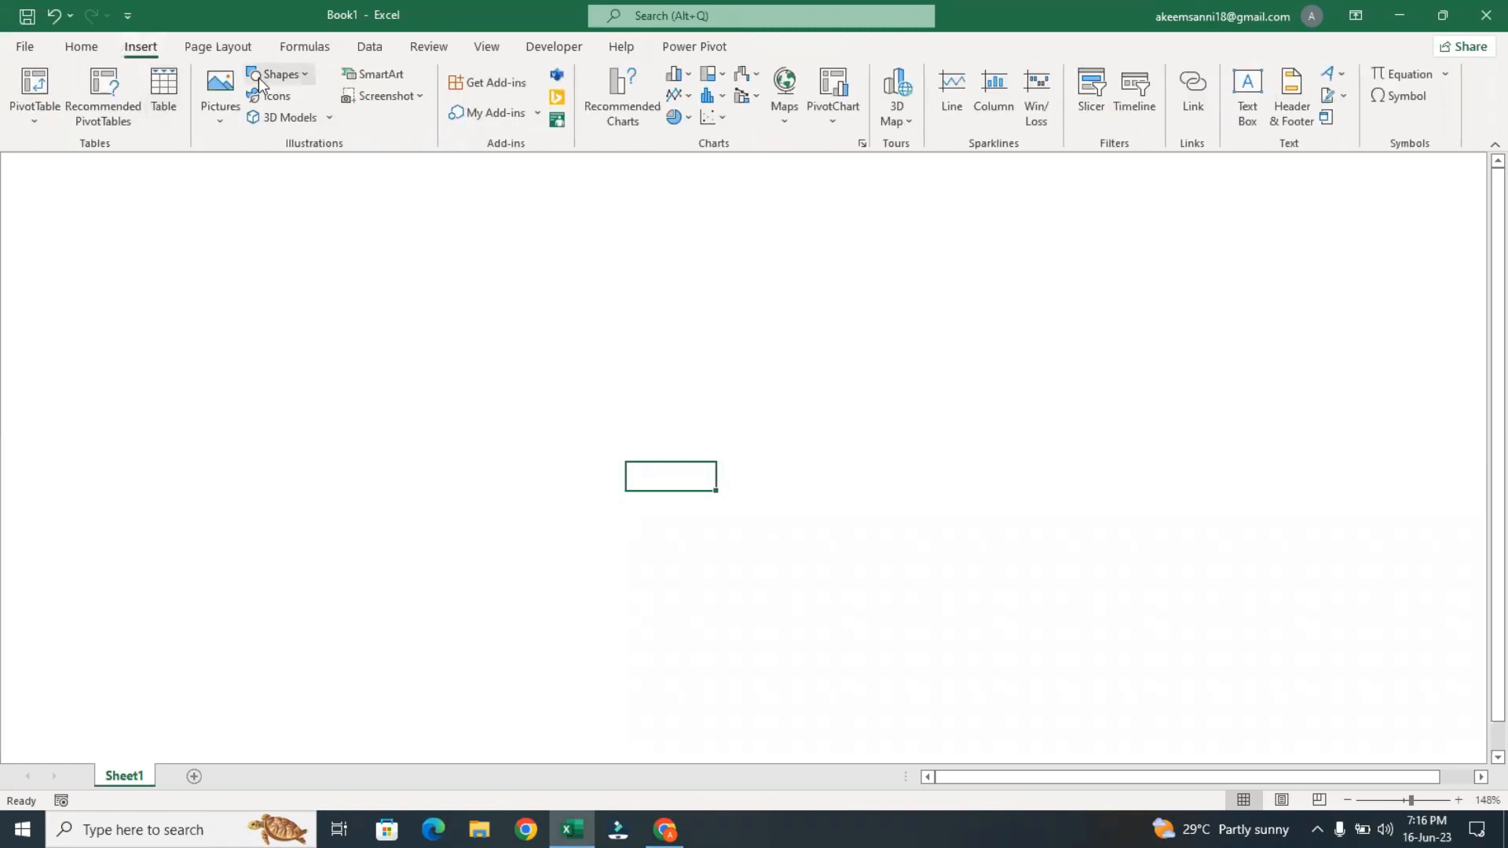
{"action": "left_click", "coordinate": [292, 75]}
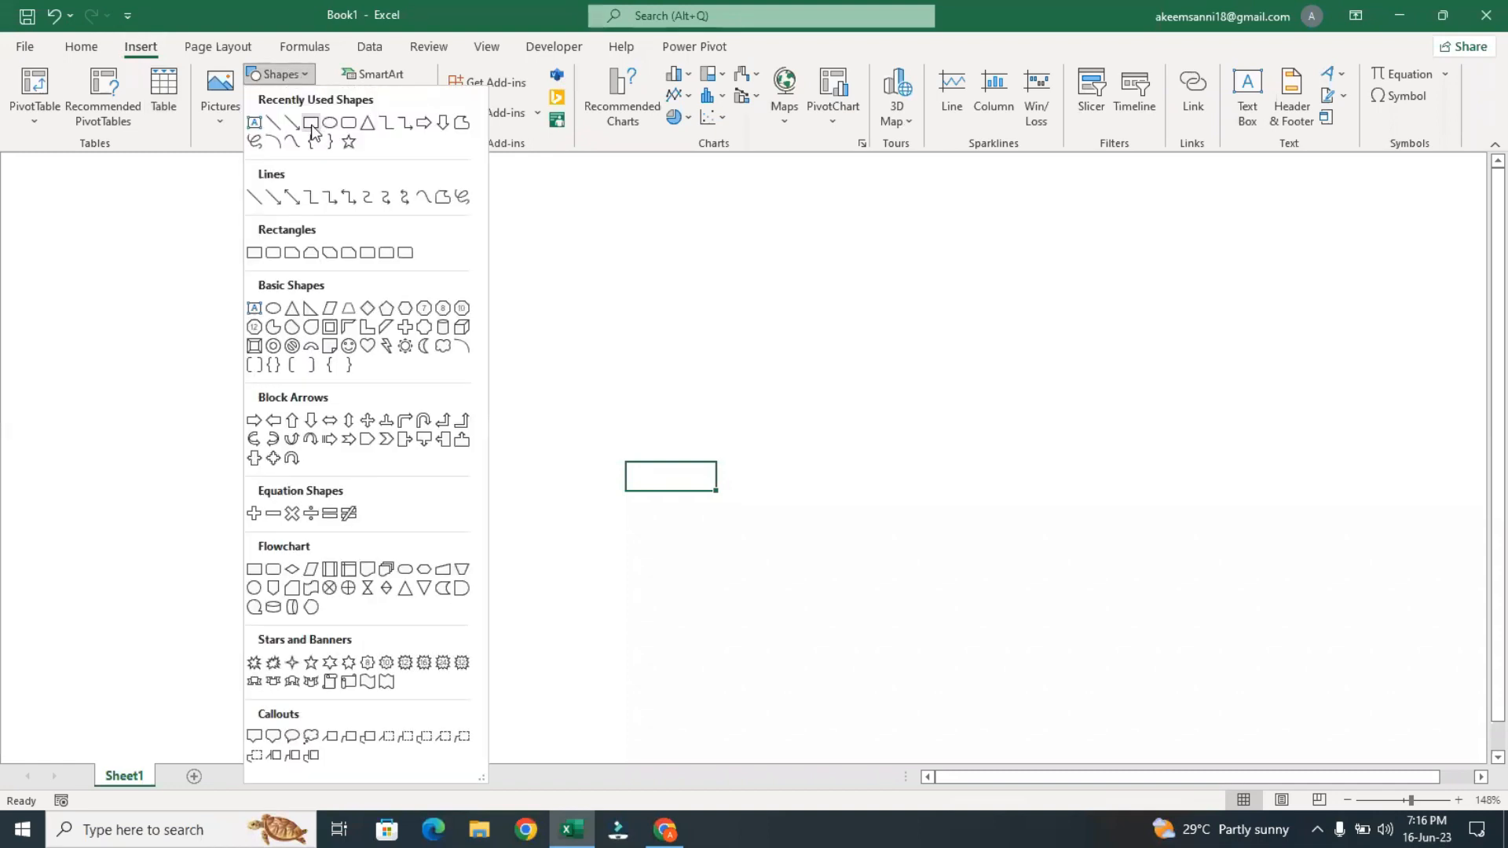
{"action": "left_click", "coordinate": [311, 123]}
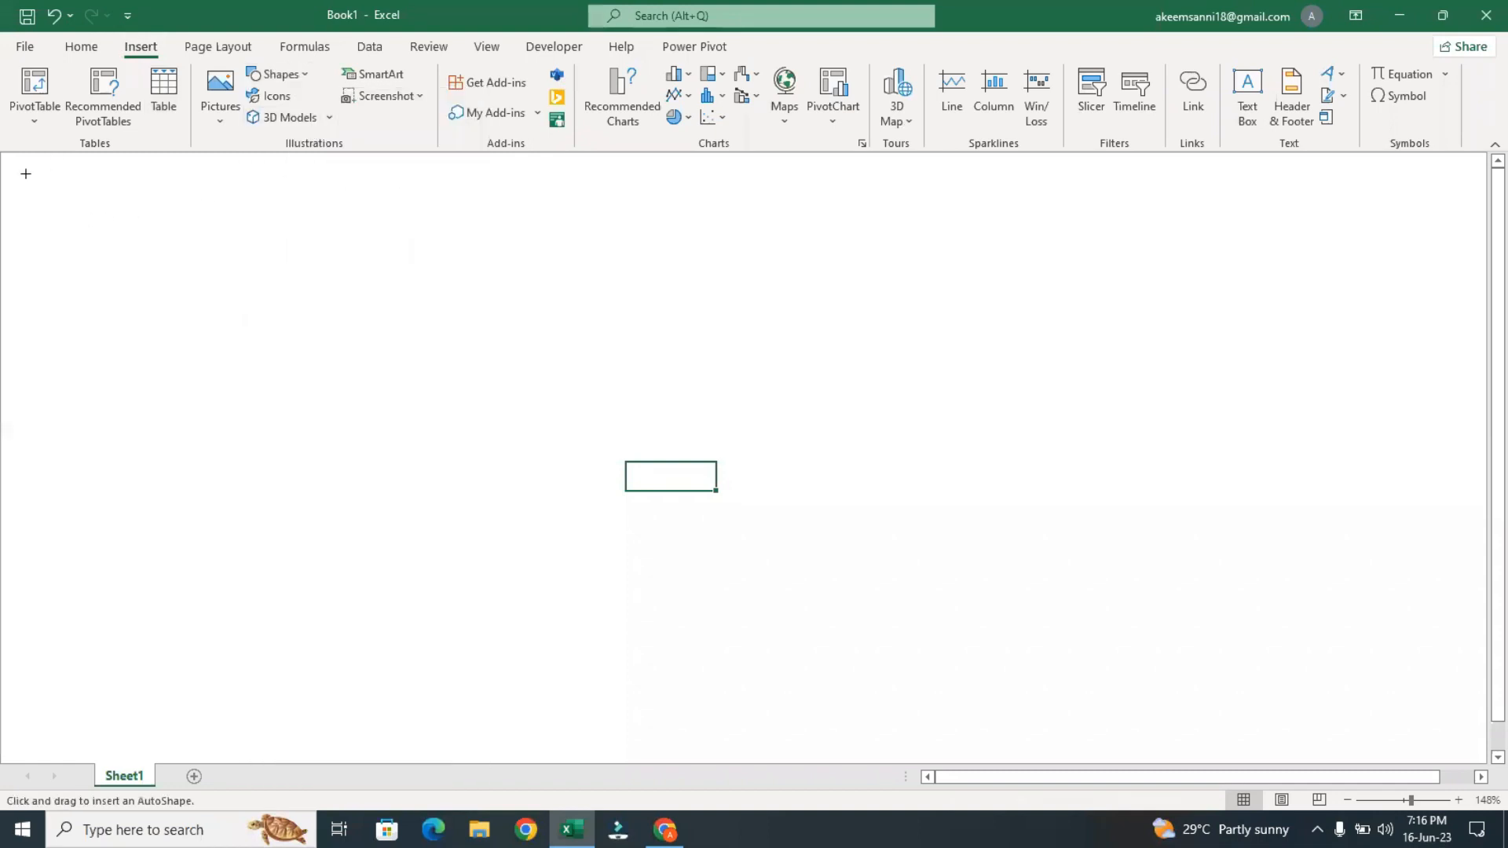
{"action": "left_click_drag", "start_coordinate": [35, 164], "coordinate": [222, 320]}
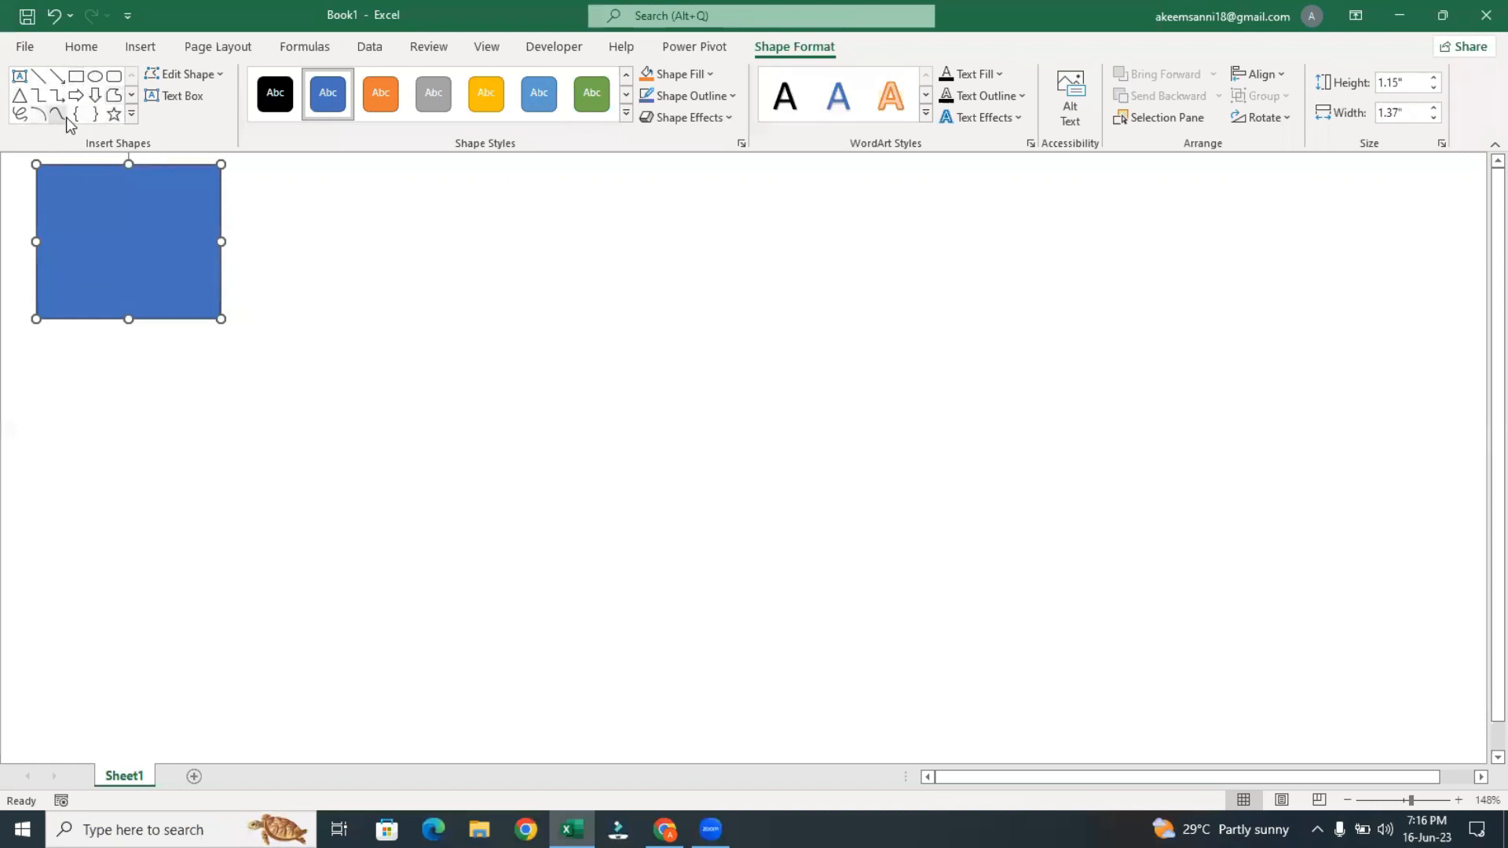
Add a second rectangle about 1.92" by 1.2", a freeform band and a five-pointed star about 1.39" by 1.44" around the first rectangle
{"action": "left_click", "coordinate": [76, 77]}
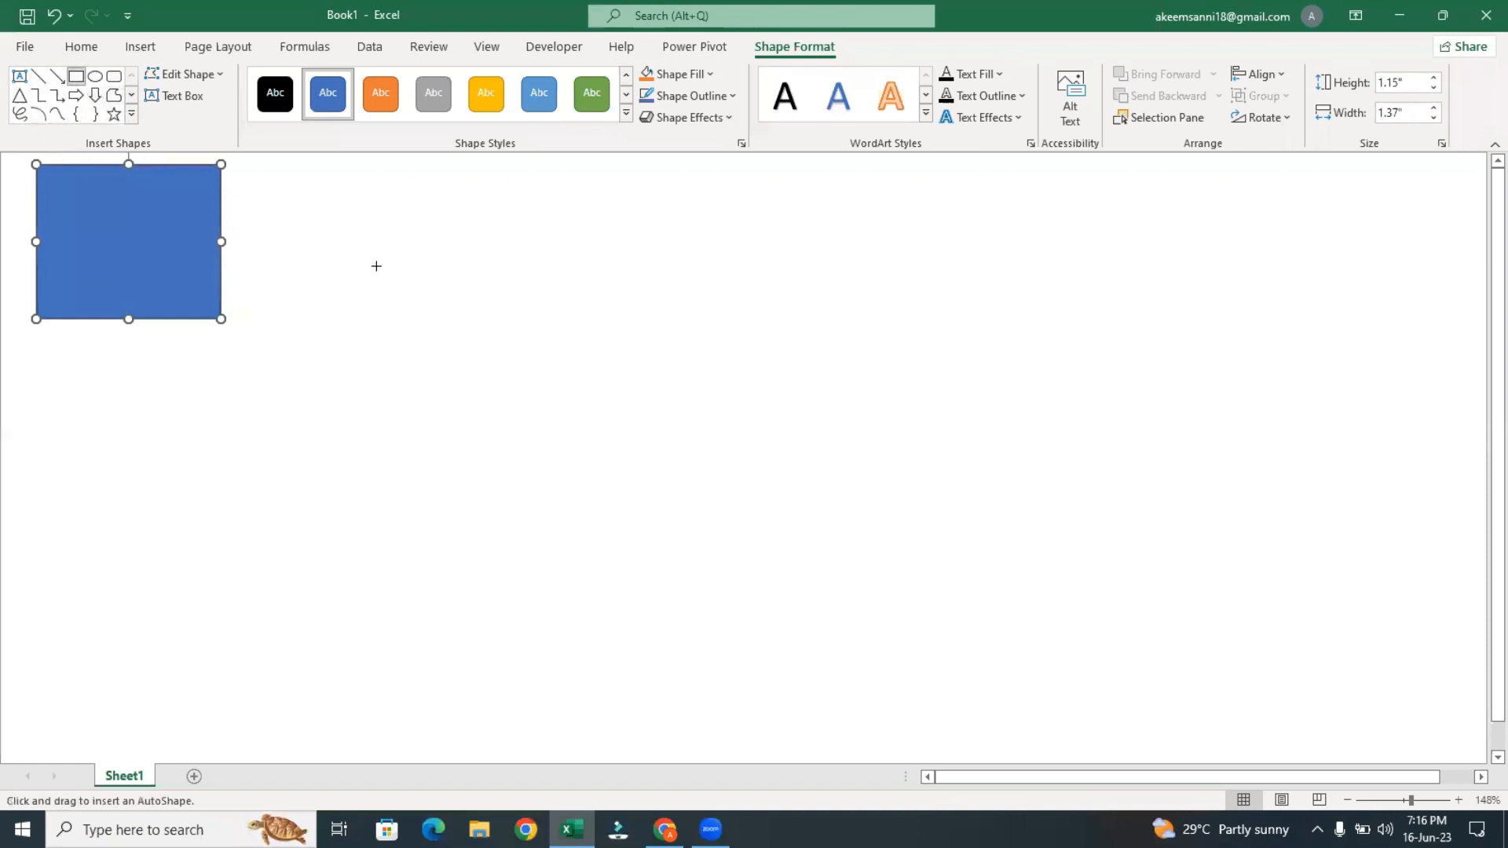
{"action": "left_click_drag", "start_coordinate": [274, 176], "coordinate": [532, 338]}
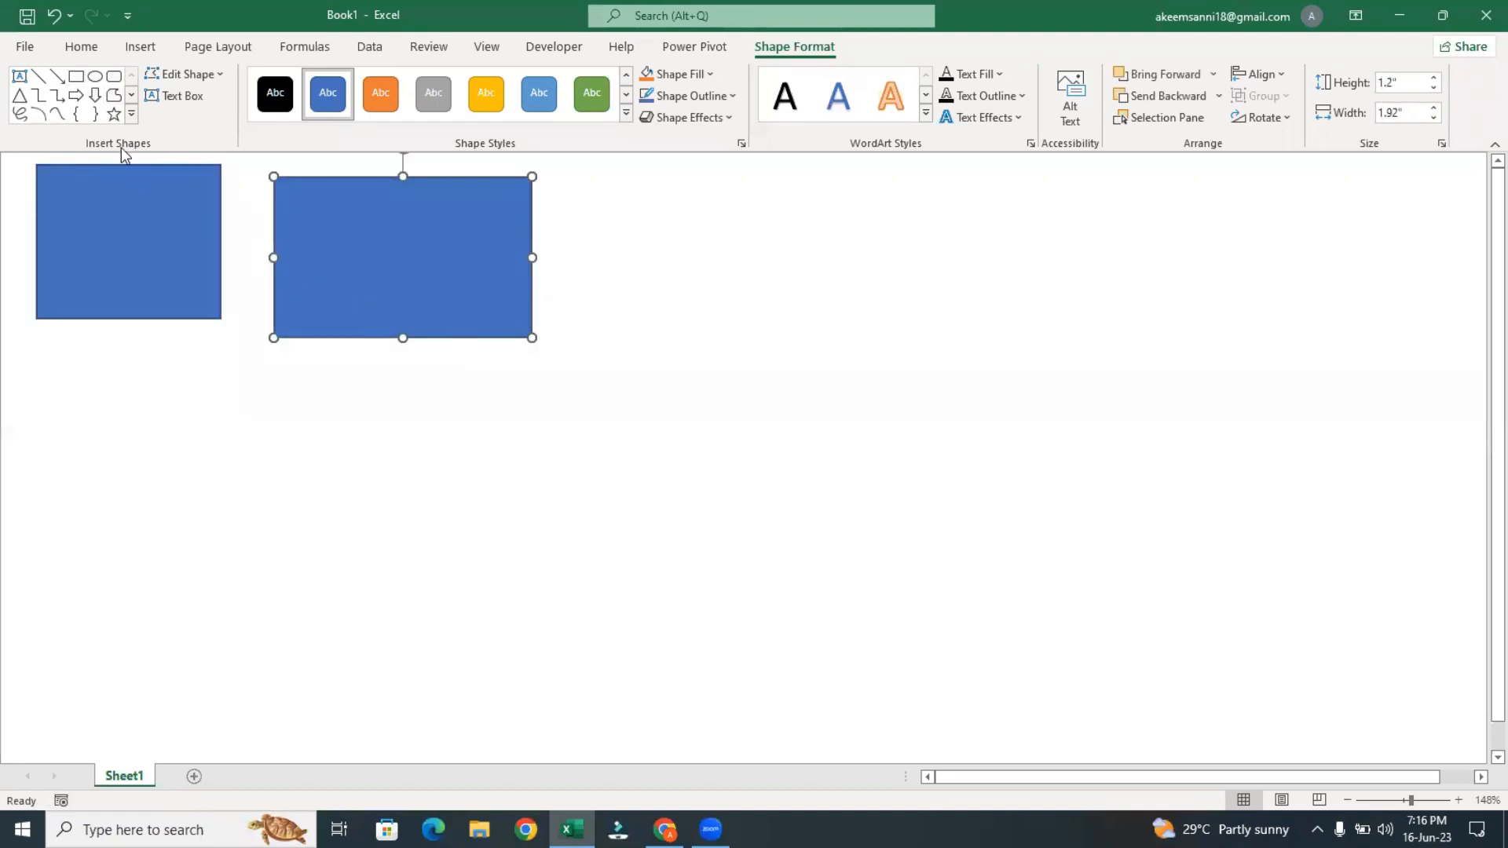
{"action": "left_click", "coordinate": [114, 95]}
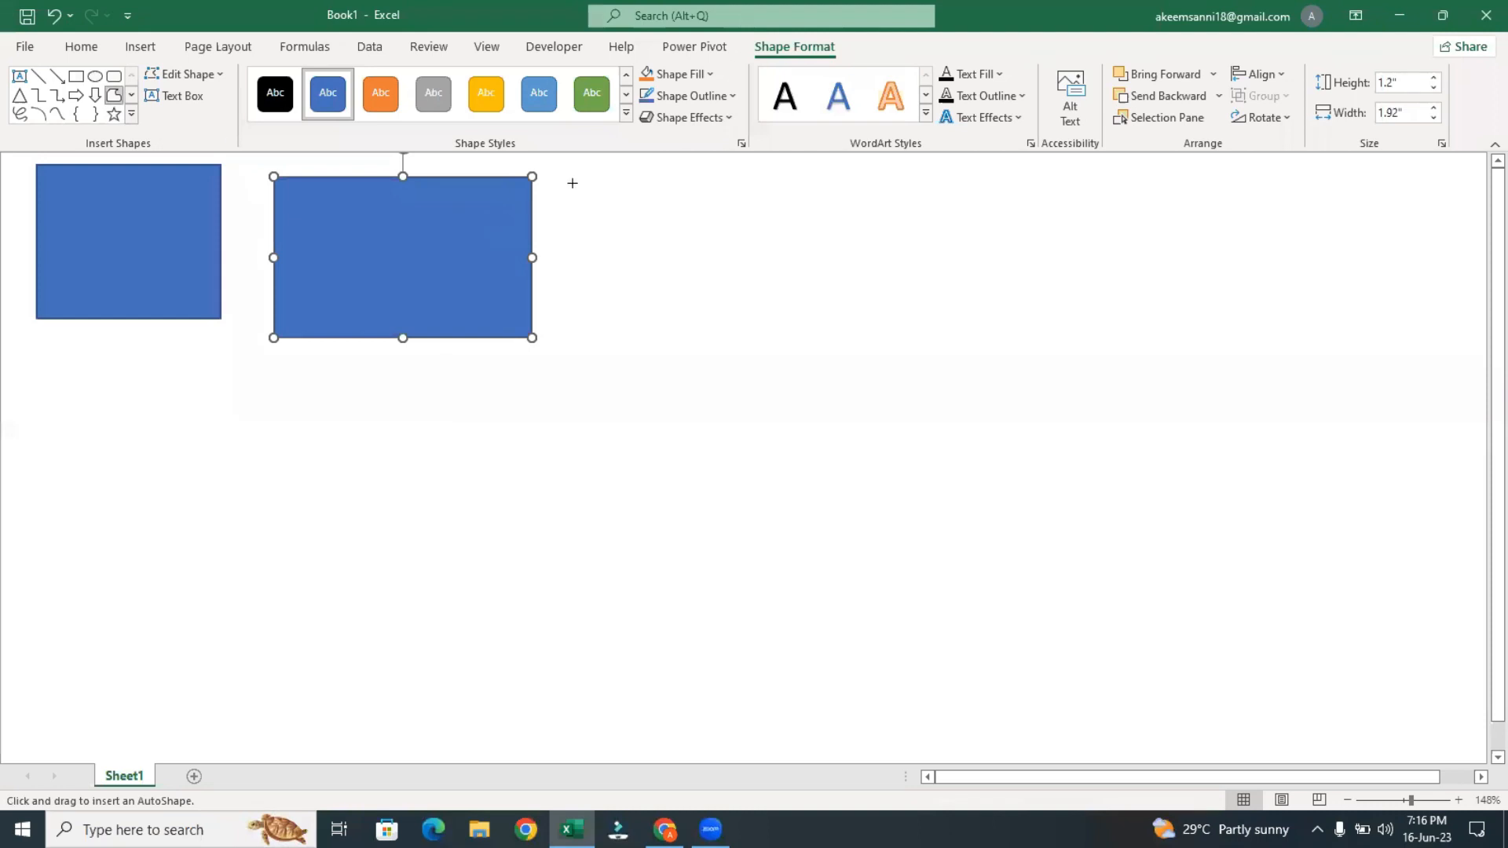
{"action": "mouse_move", "coordinate": [573, 184]}
{"action": "left_mouse_down"}
{"action": "mouse_move", "coordinate": [731, 356]}
{"action": "mouse_move", "coordinate": [754, 323]}
{"action": "mouse_move", "coordinate": [690, 263]}
{"action": "mouse_move", "coordinate": [641, 161]}
{"action": "mouse_move", "coordinate": [597, 126]}
{"action": "mouse_move", "coordinate": [578, 183]}
{"action": "left_mouse_up"}
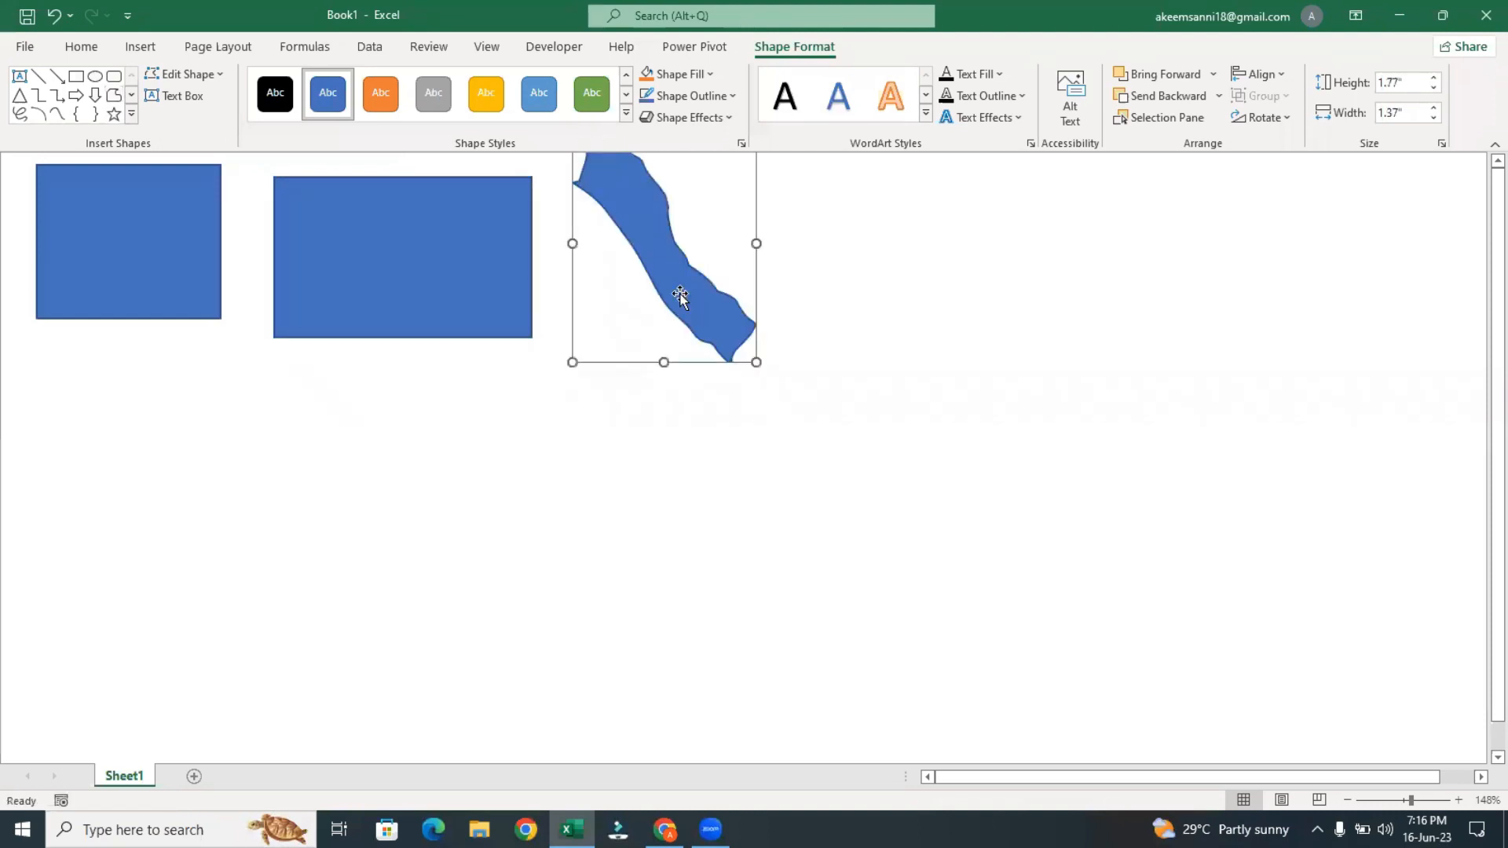
{"action": "left_click", "coordinate": [114, 114]}
{"action": "left_click_drag", "start_coordinate": [196, 369], "coordinate": [383, 563]}
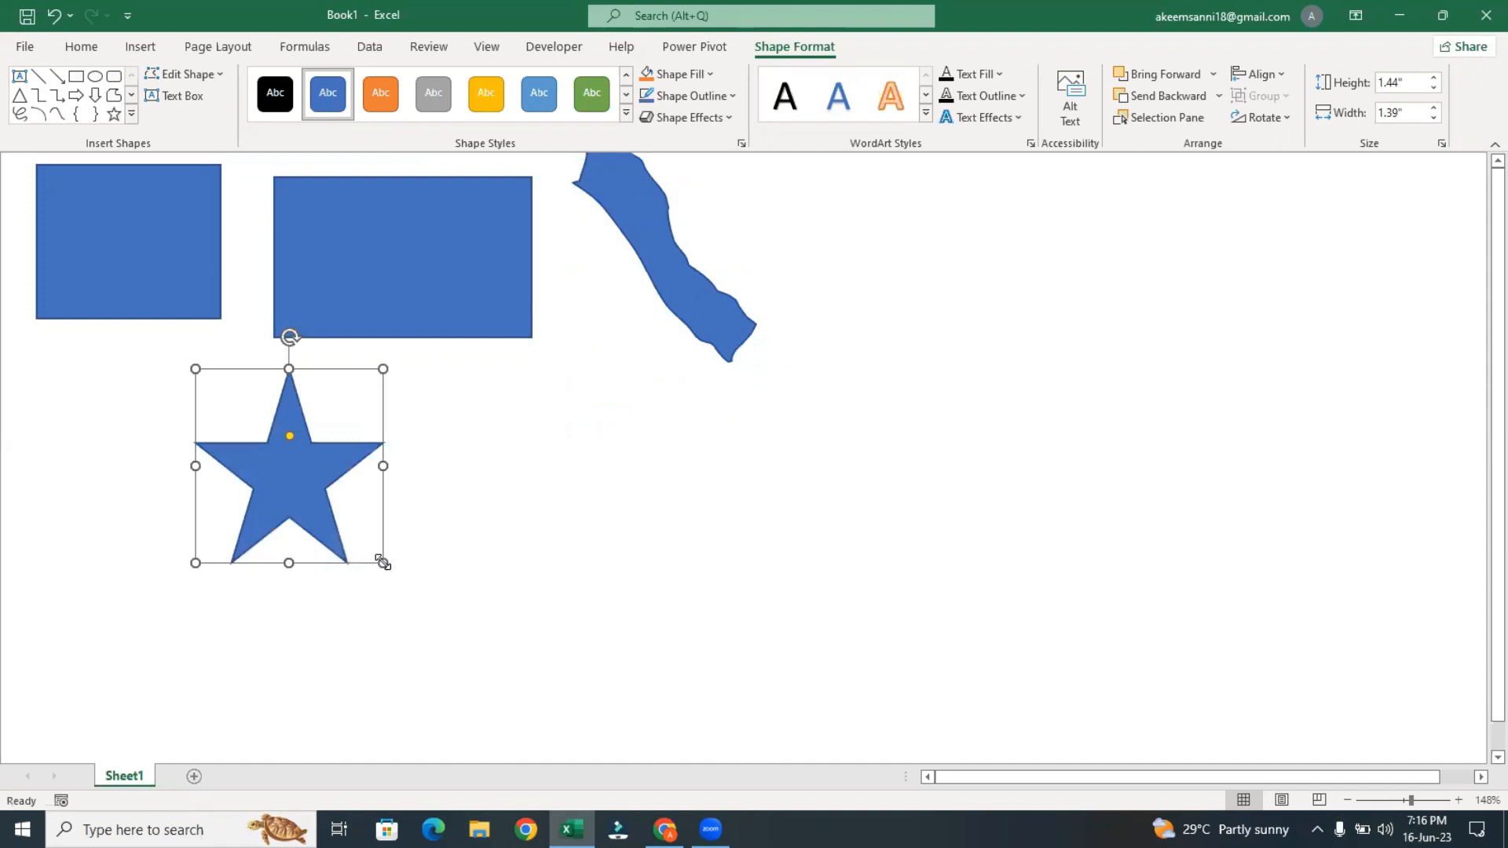
Delete the star, the freeform band and the wider rectangle, keeping only the first rectangle
{"action": "key", "text": "Delete"}
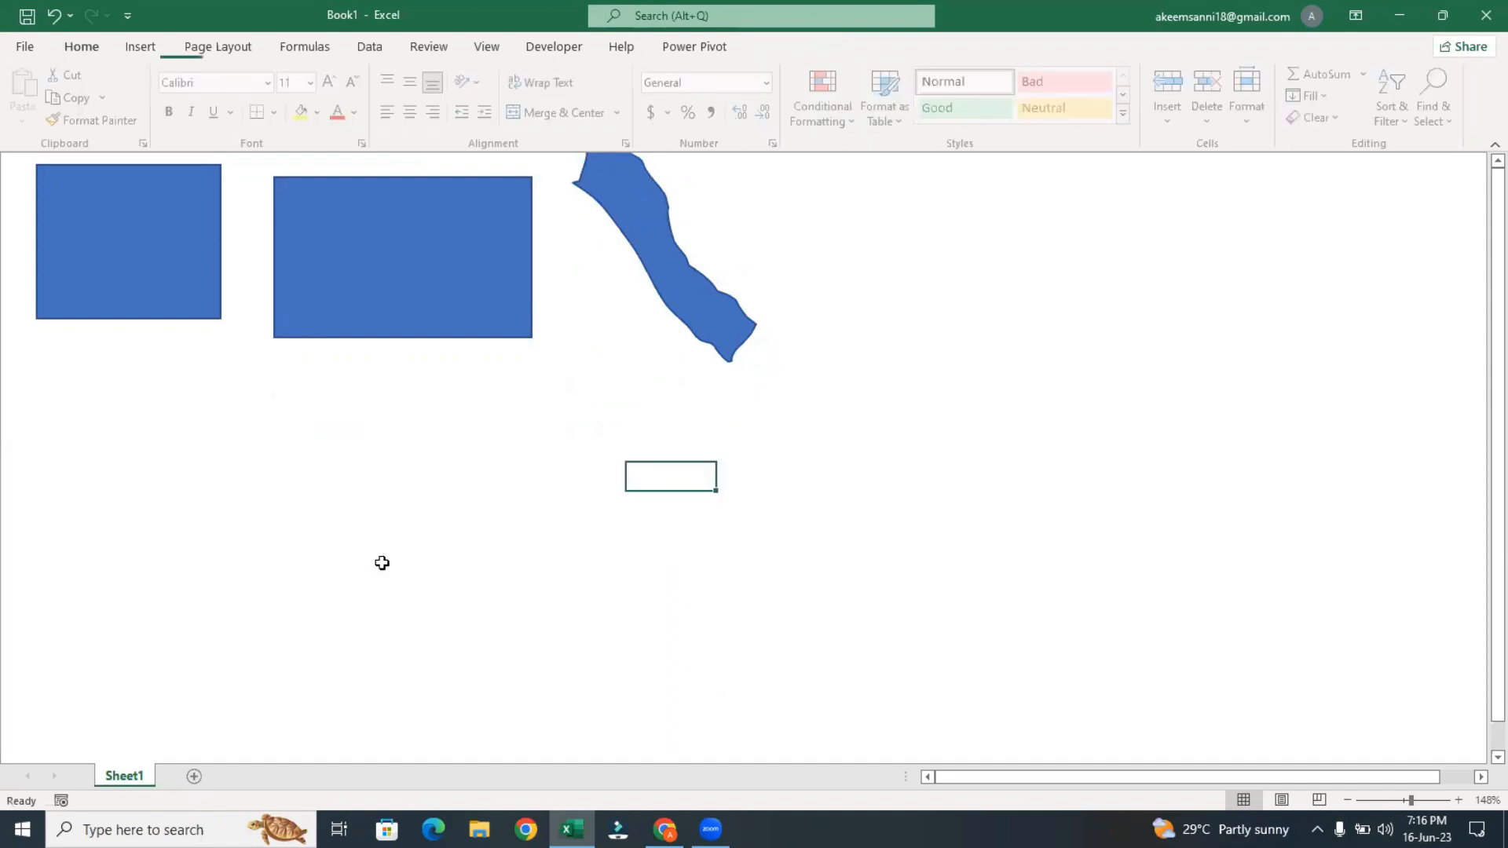
{"action": "left_click", "coordinate": [706, 330]}
{"action": "key", "text": "Delete"}
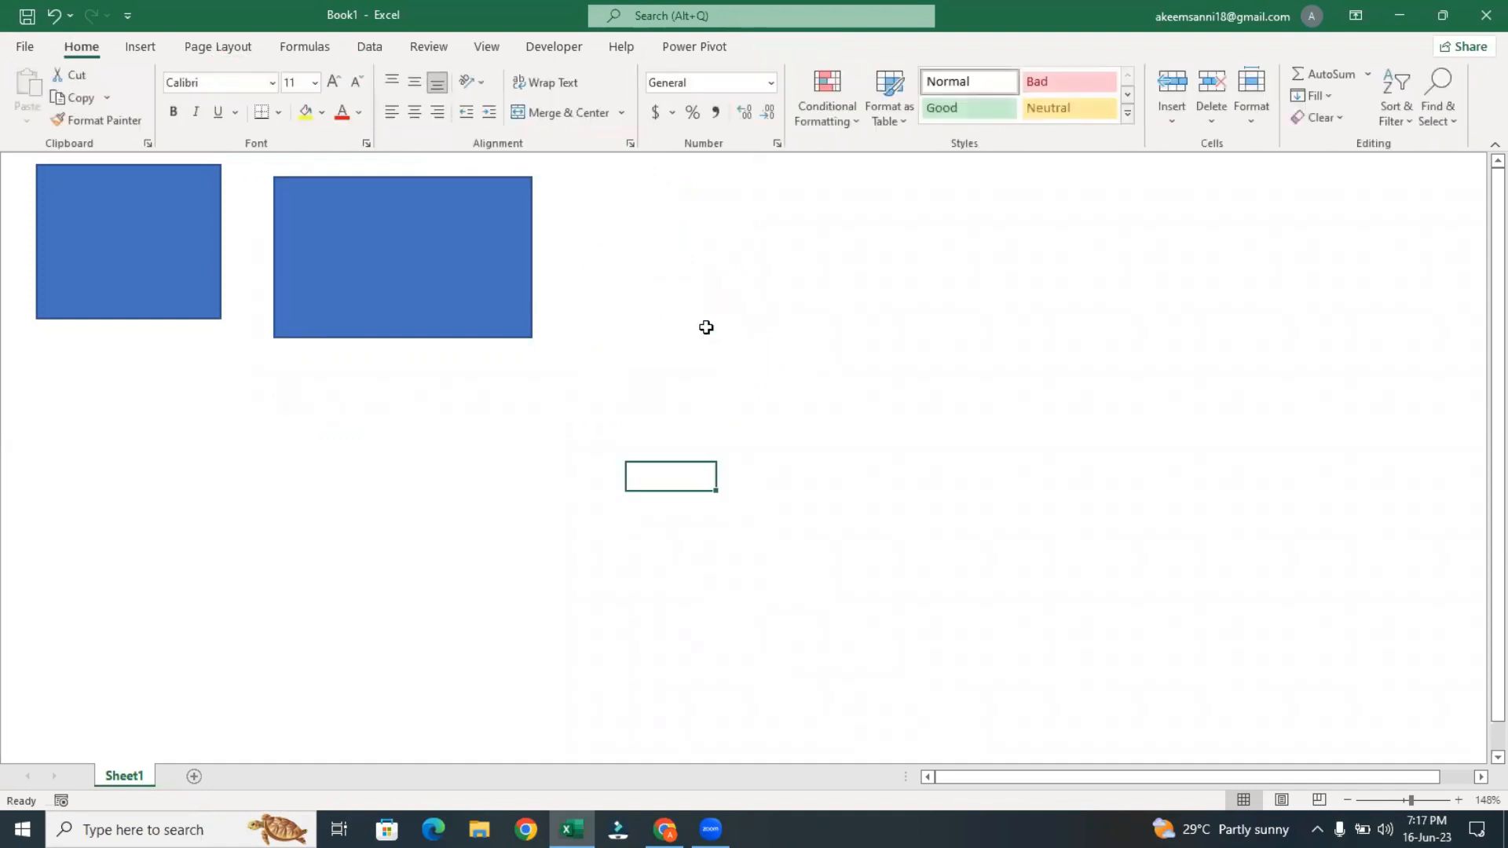
{"action": "left_click", "coordinate": [421, 252]}
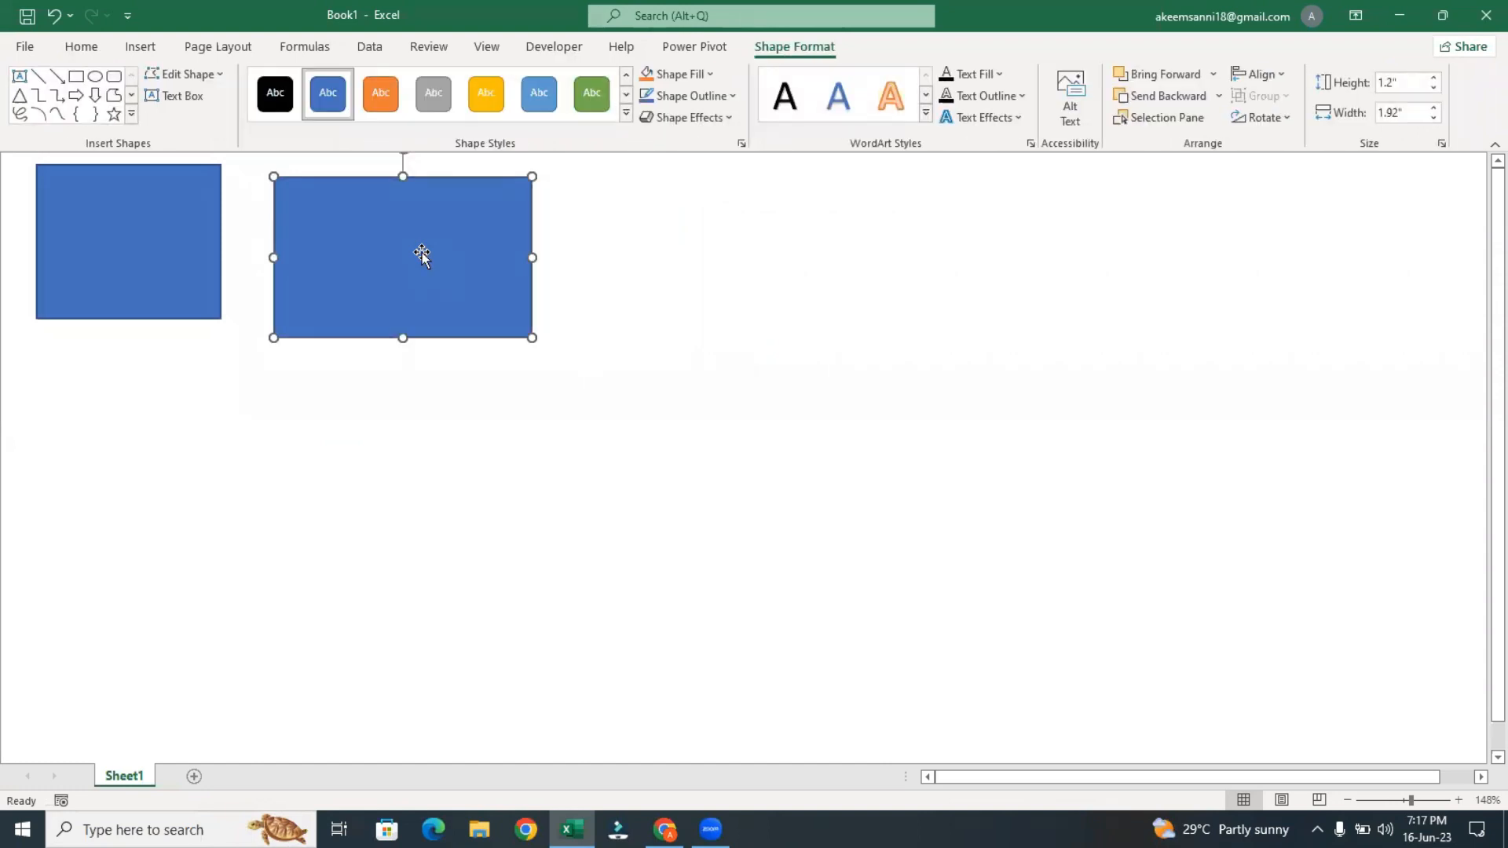
{"action": "key", "text": "Delete"}
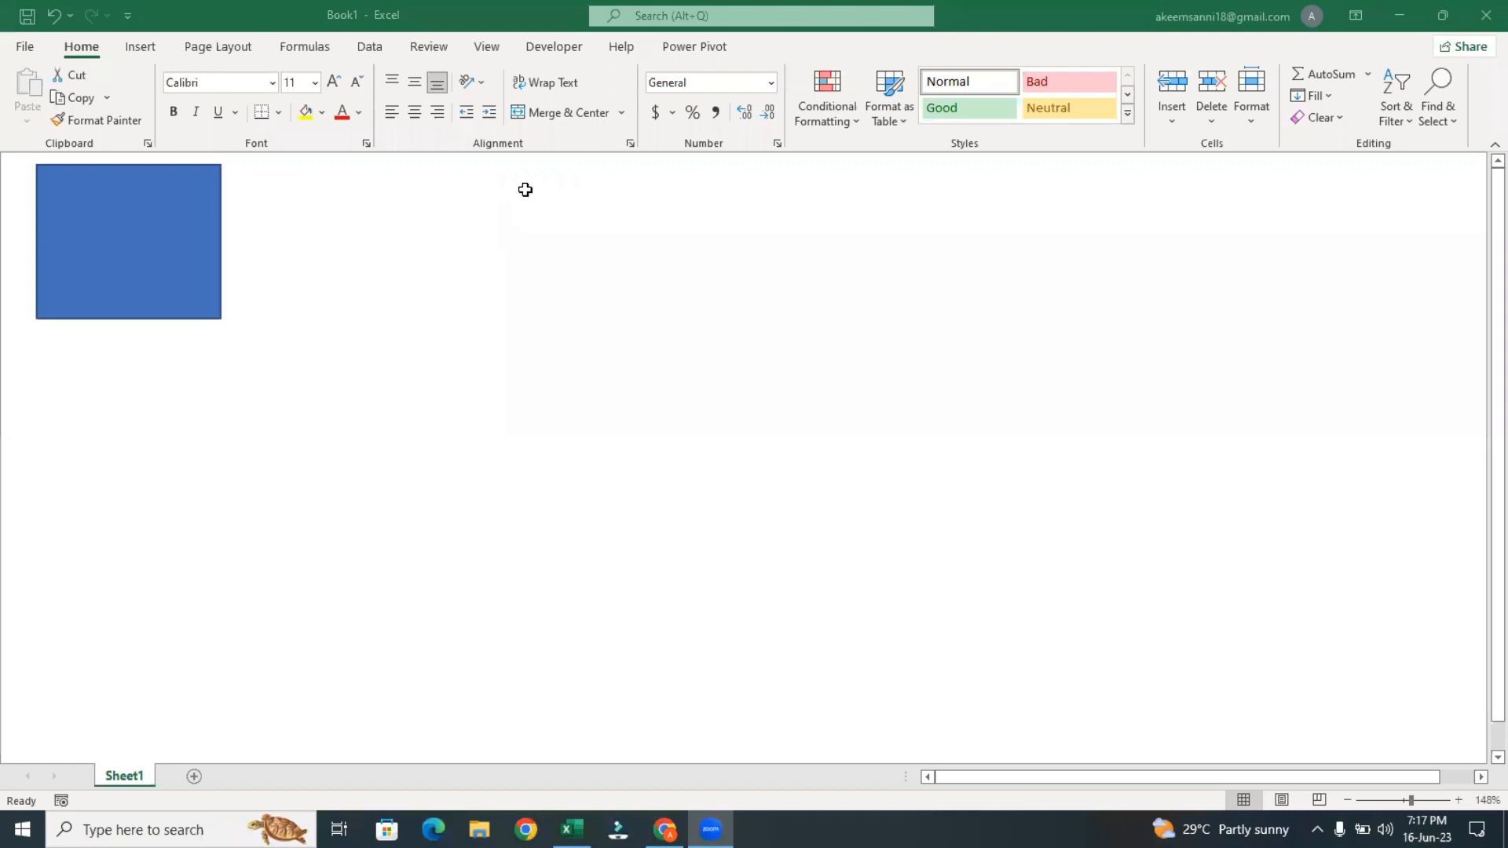
Change the remaining blue rectangle into a cylinder
{"action": "left_click", "coordinate": [103, 217]}
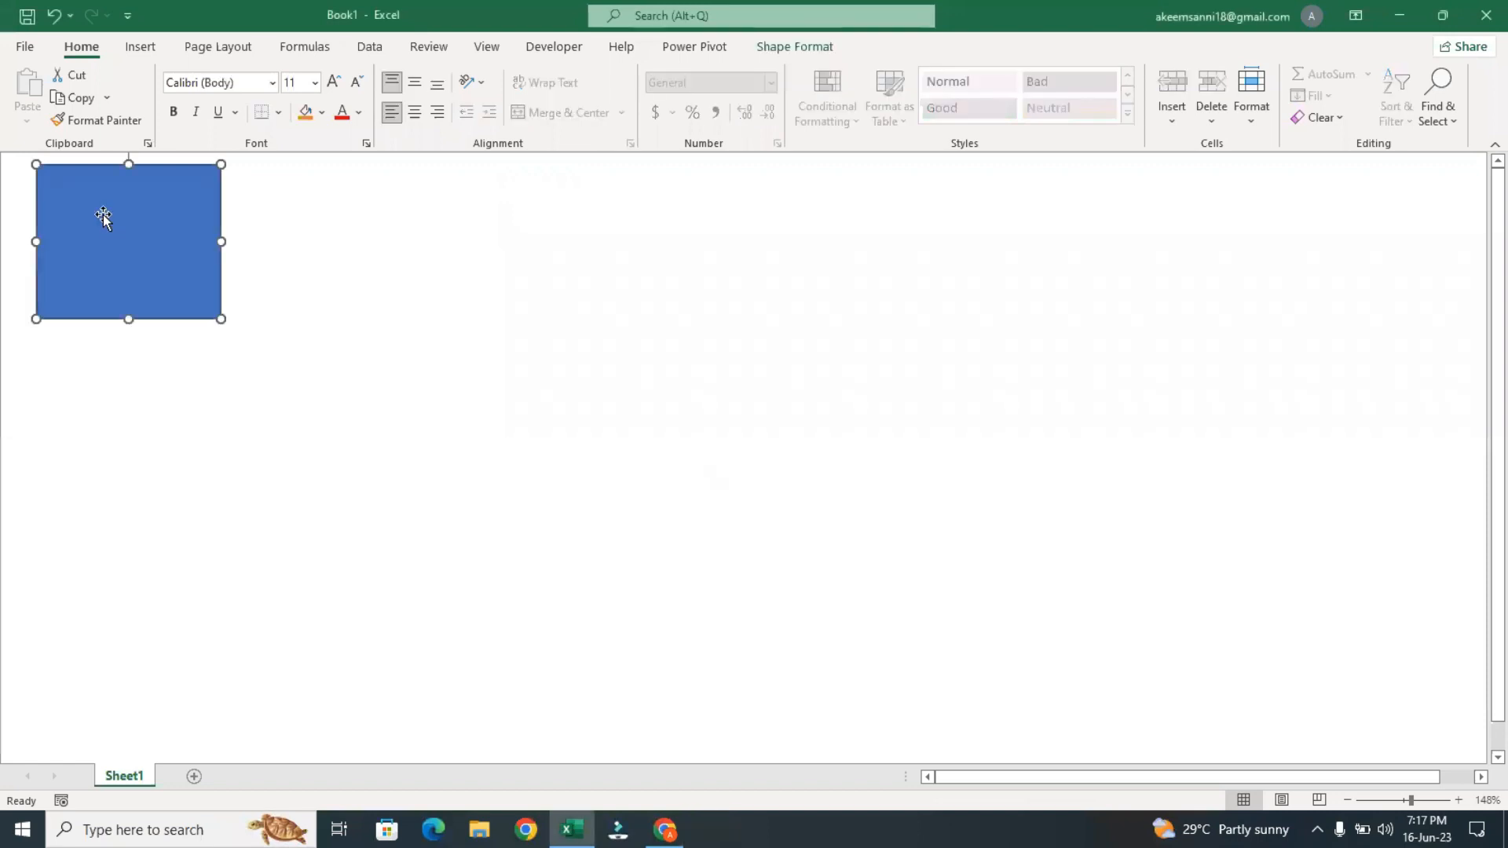
{"action": "left_click", "coordinate": [773, 47]}
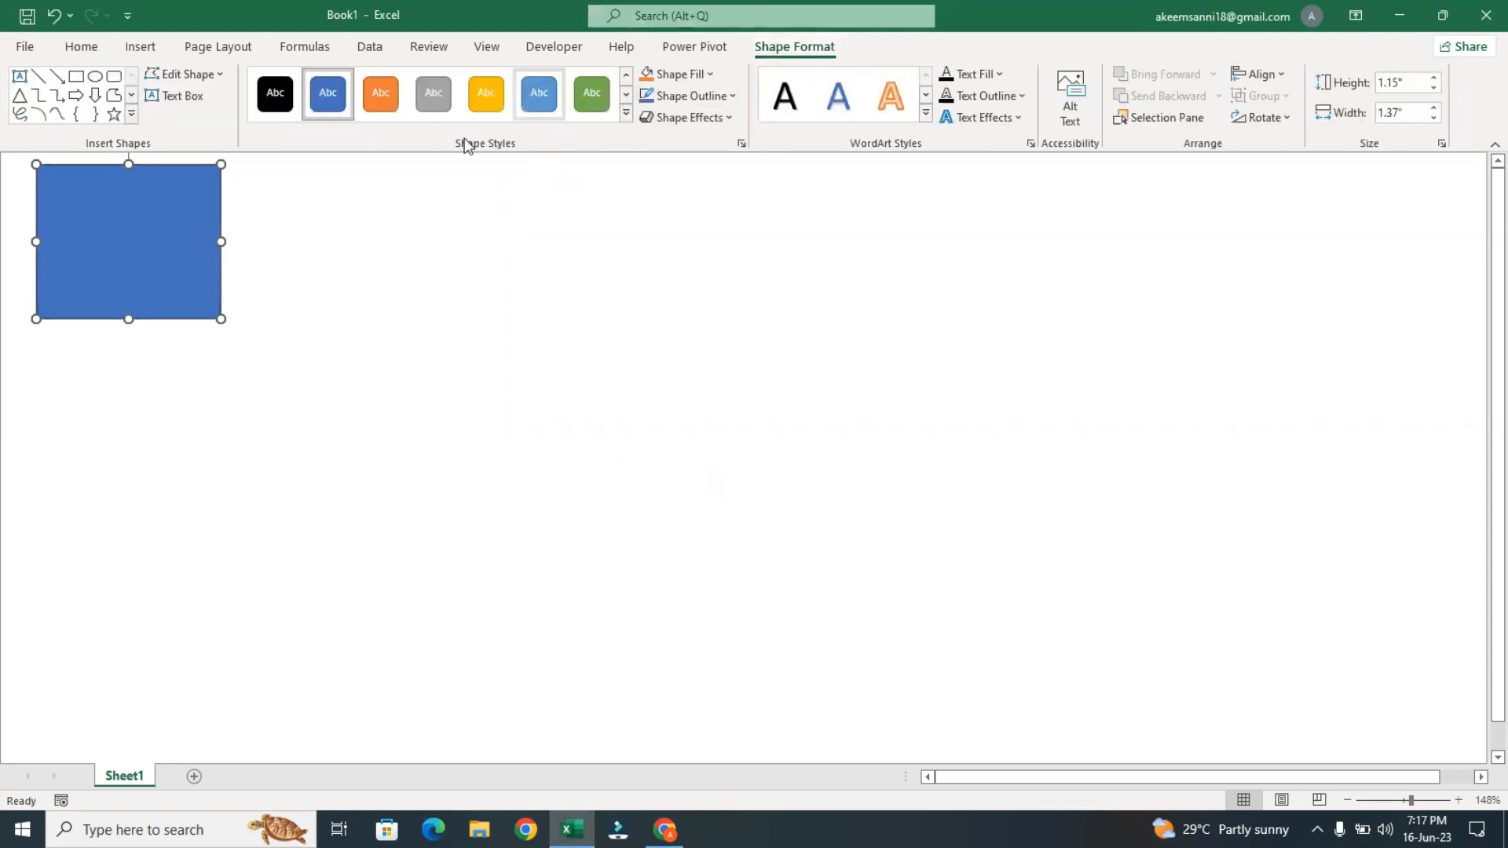
{"action": "left_click", "coordinate": [211, 84]}
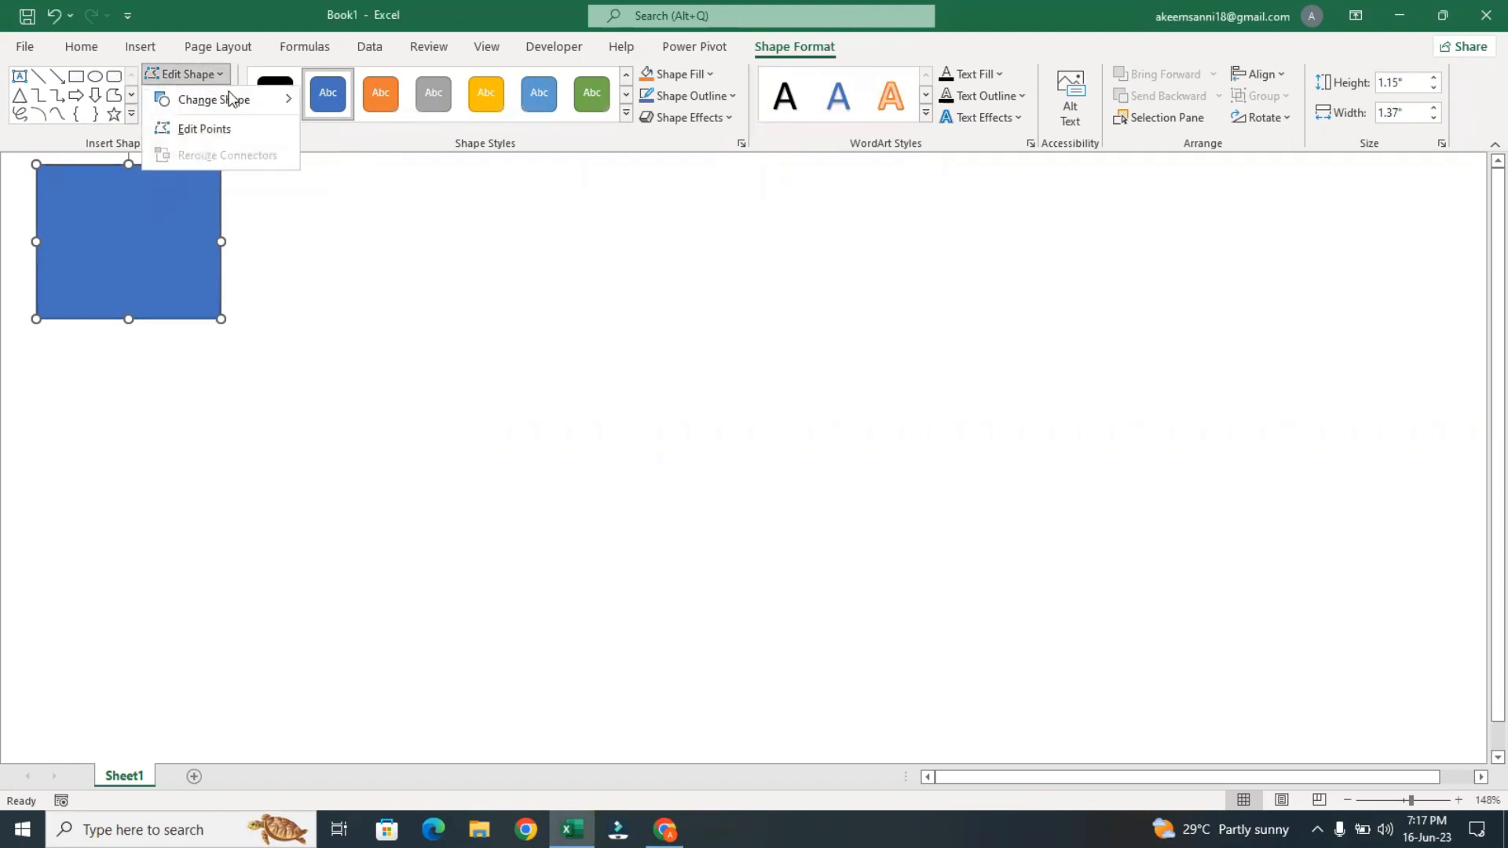
{"action": "mouse_move", "coordinate": [227, 99]}
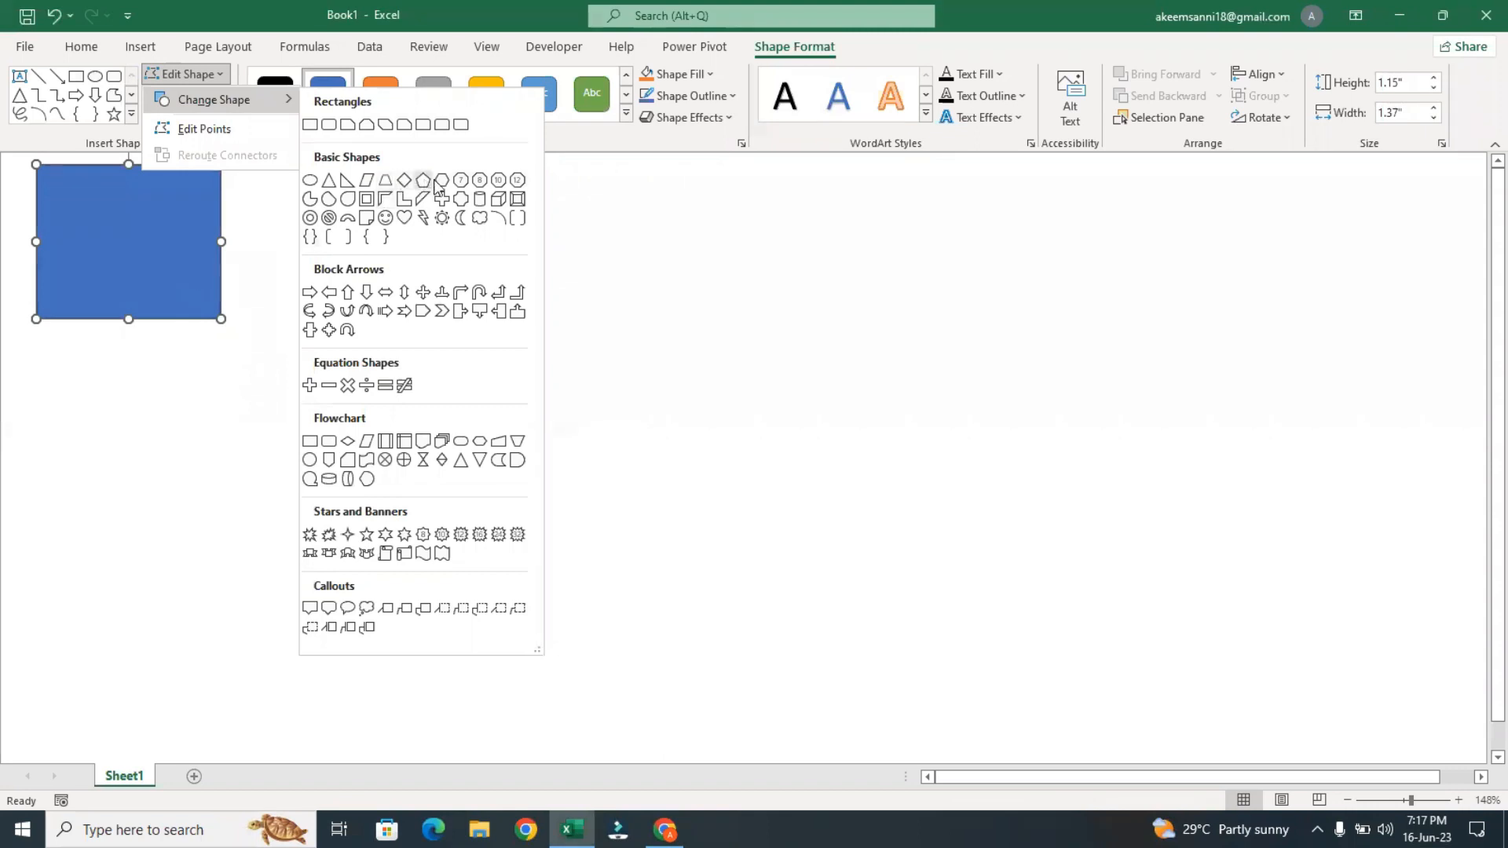
{"action": "left_click", "coordinate": [480, 215]}
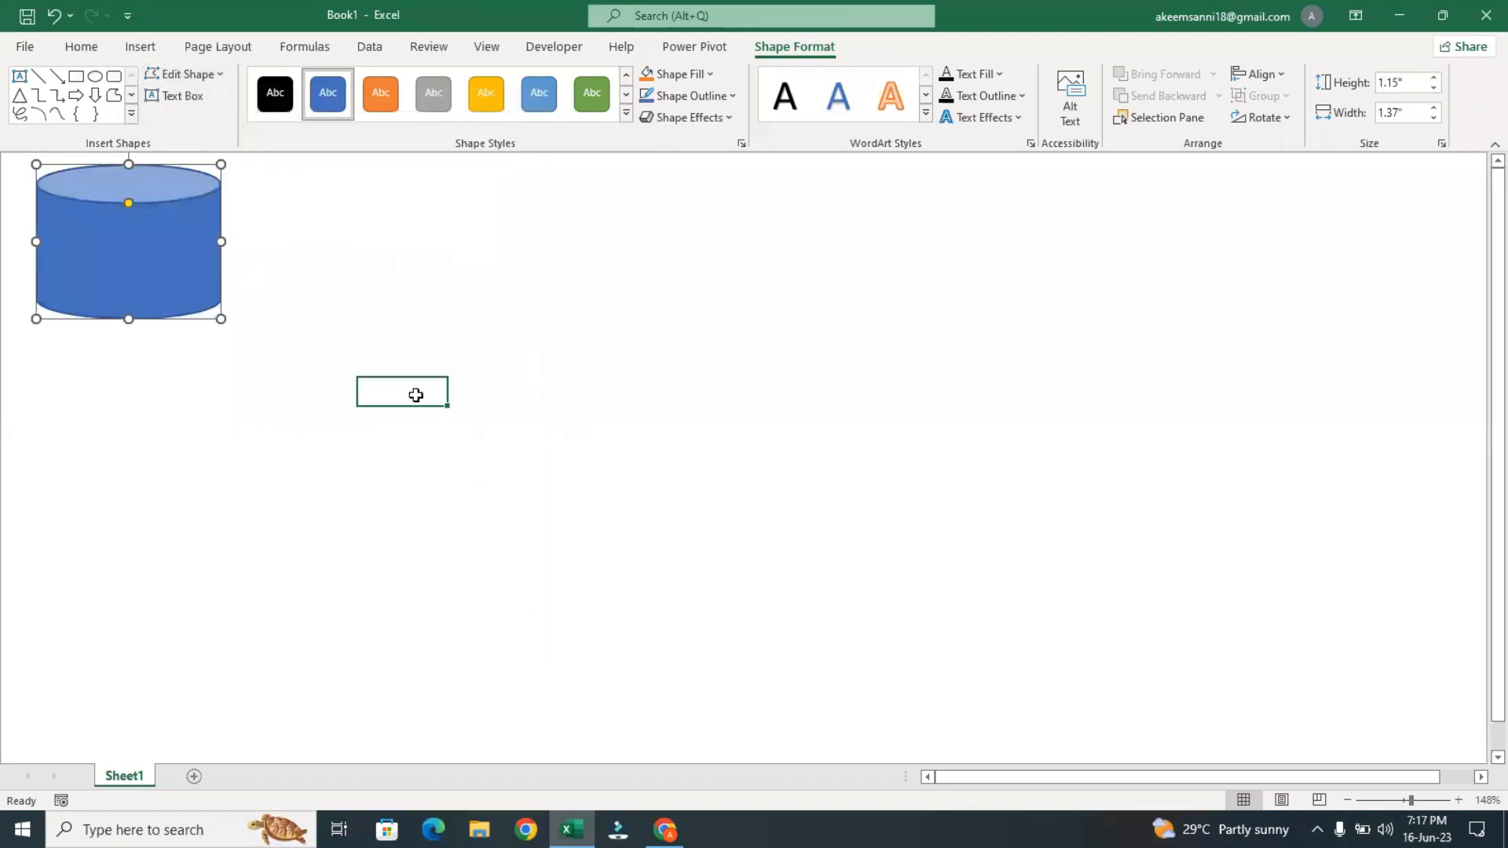
Change the cylinder into a cloud shape
{"action": "left_click", "coordinate": [416, 395]}
{"action": "left_click", "coordinate": [140, 271]}
{"action": "left_click", "coordinate": [219, 71]}
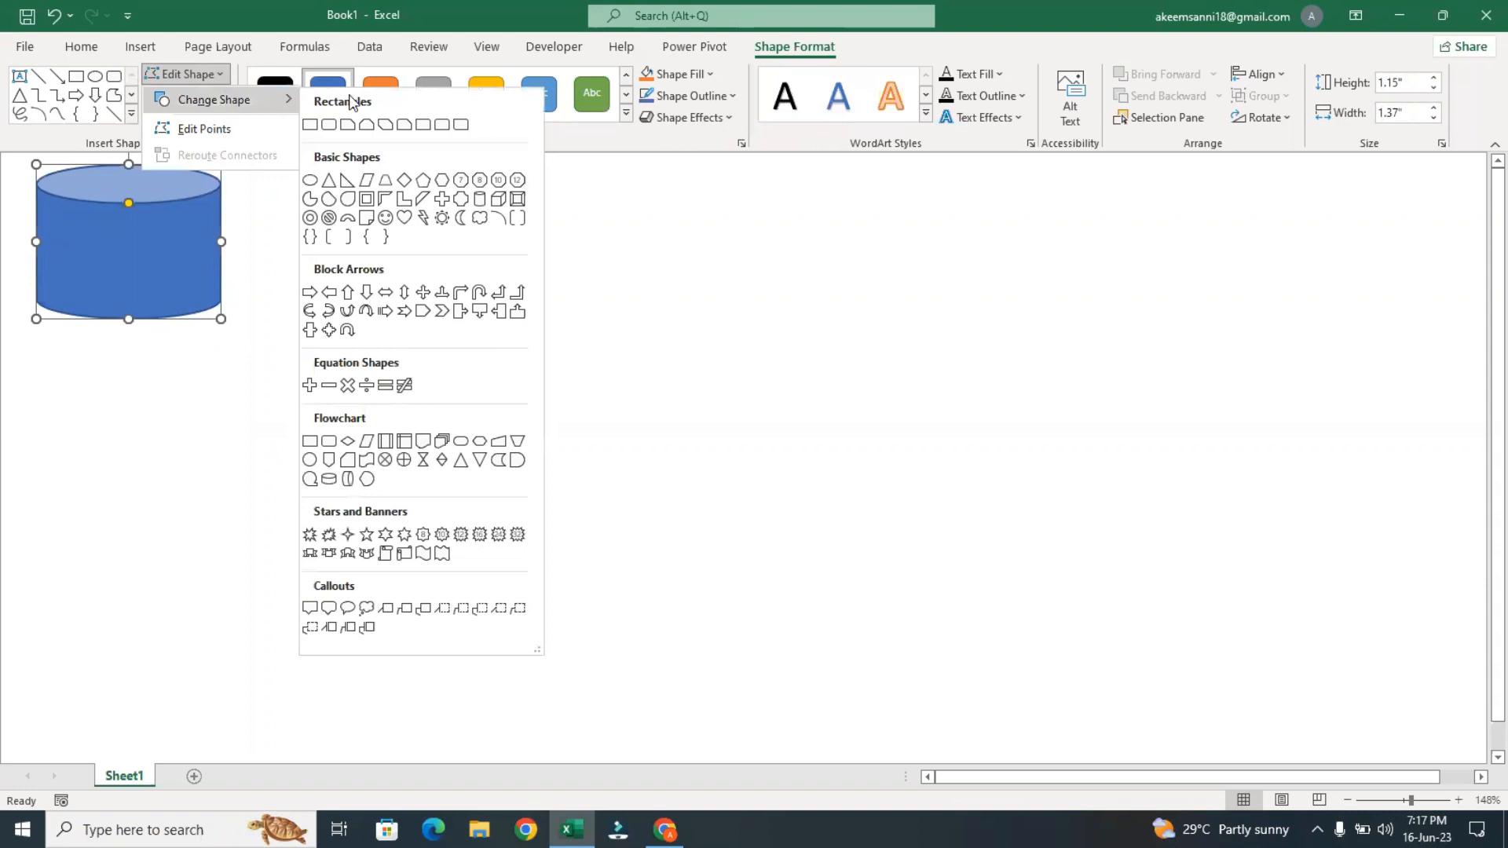
{"action": "left_click", "coordinate": [481, 221]}
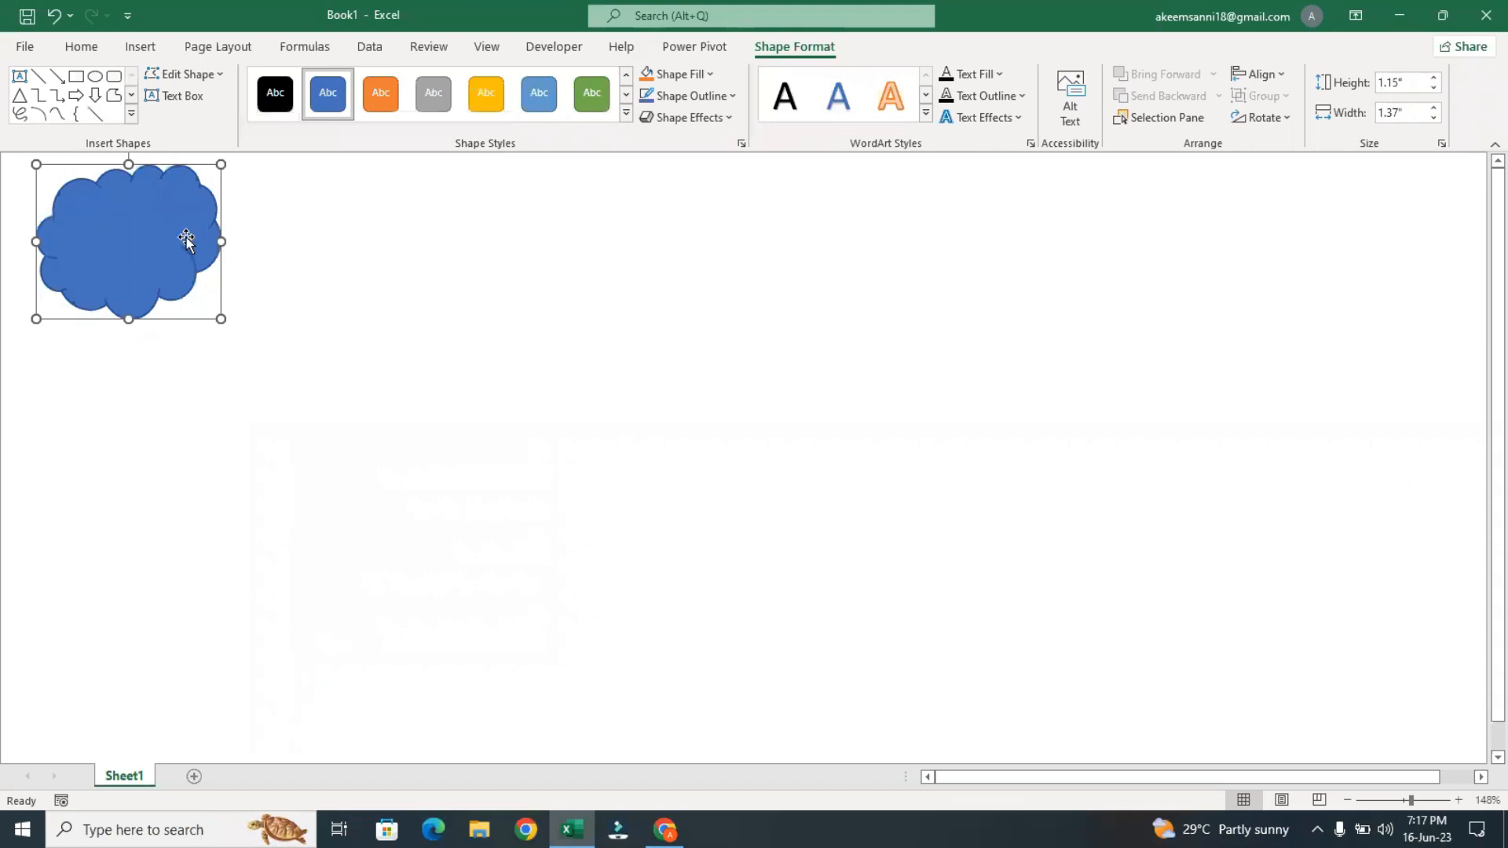
Change the cloud back into a plain rectangle
{"action": "left_click", "coordinate": [215, 74]}
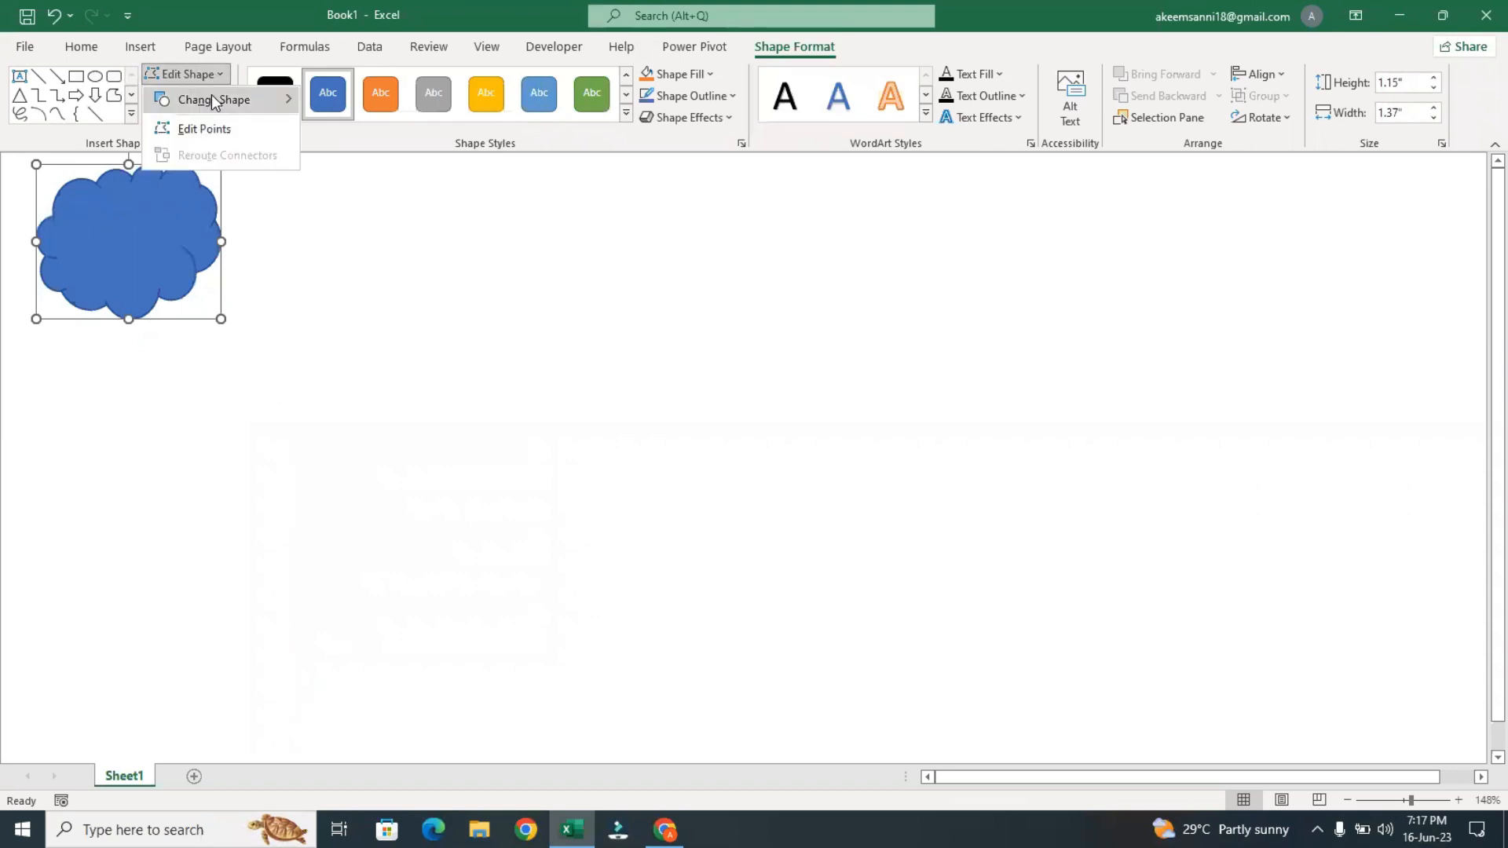
{"action": "mouse_move", "coordinate": [194, 100]}
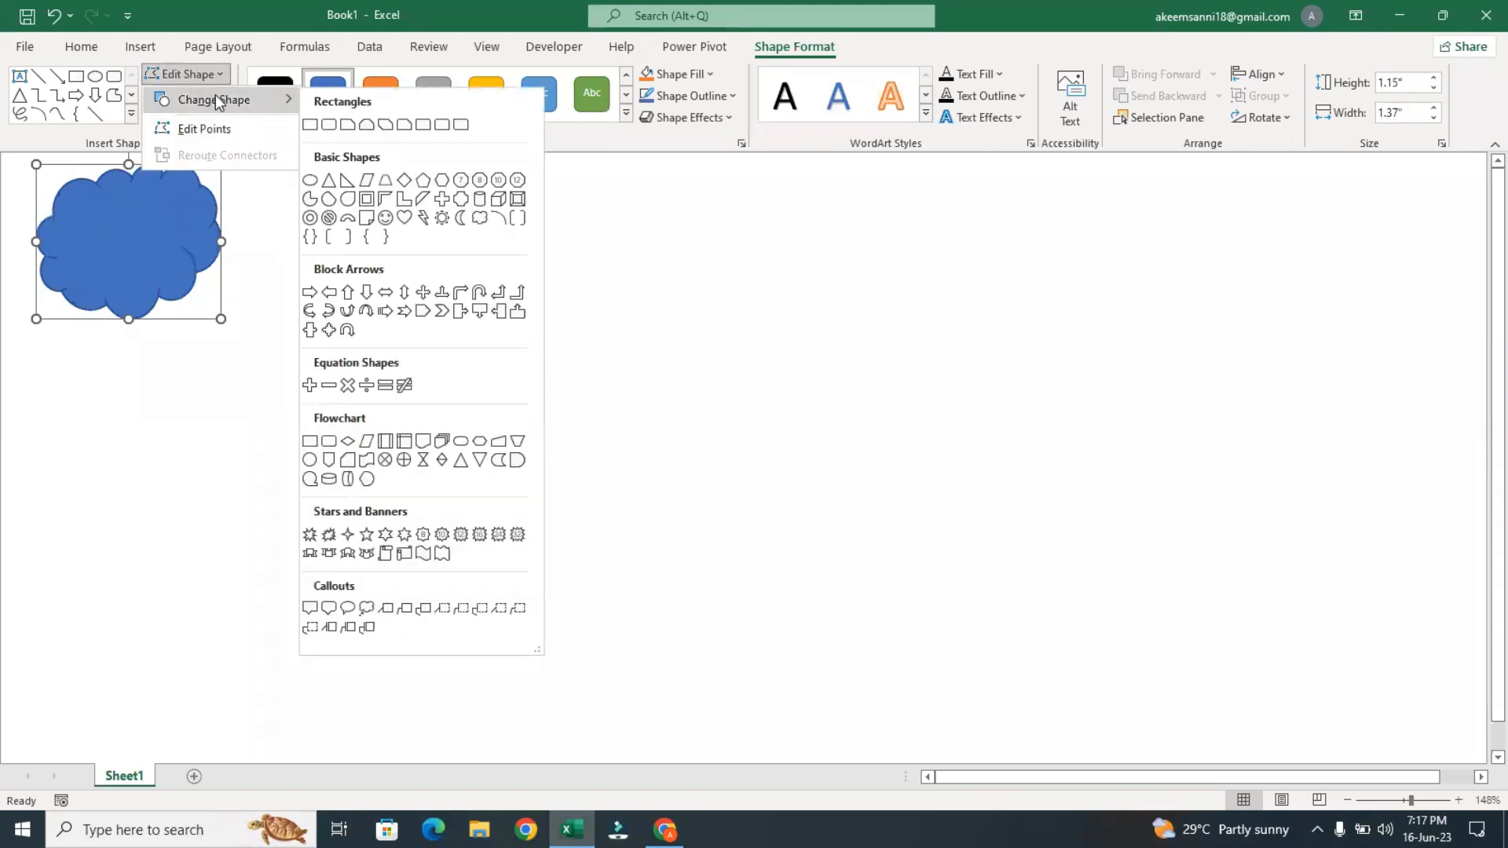
{"action": "left_click", "coordinate": [311, 125]}
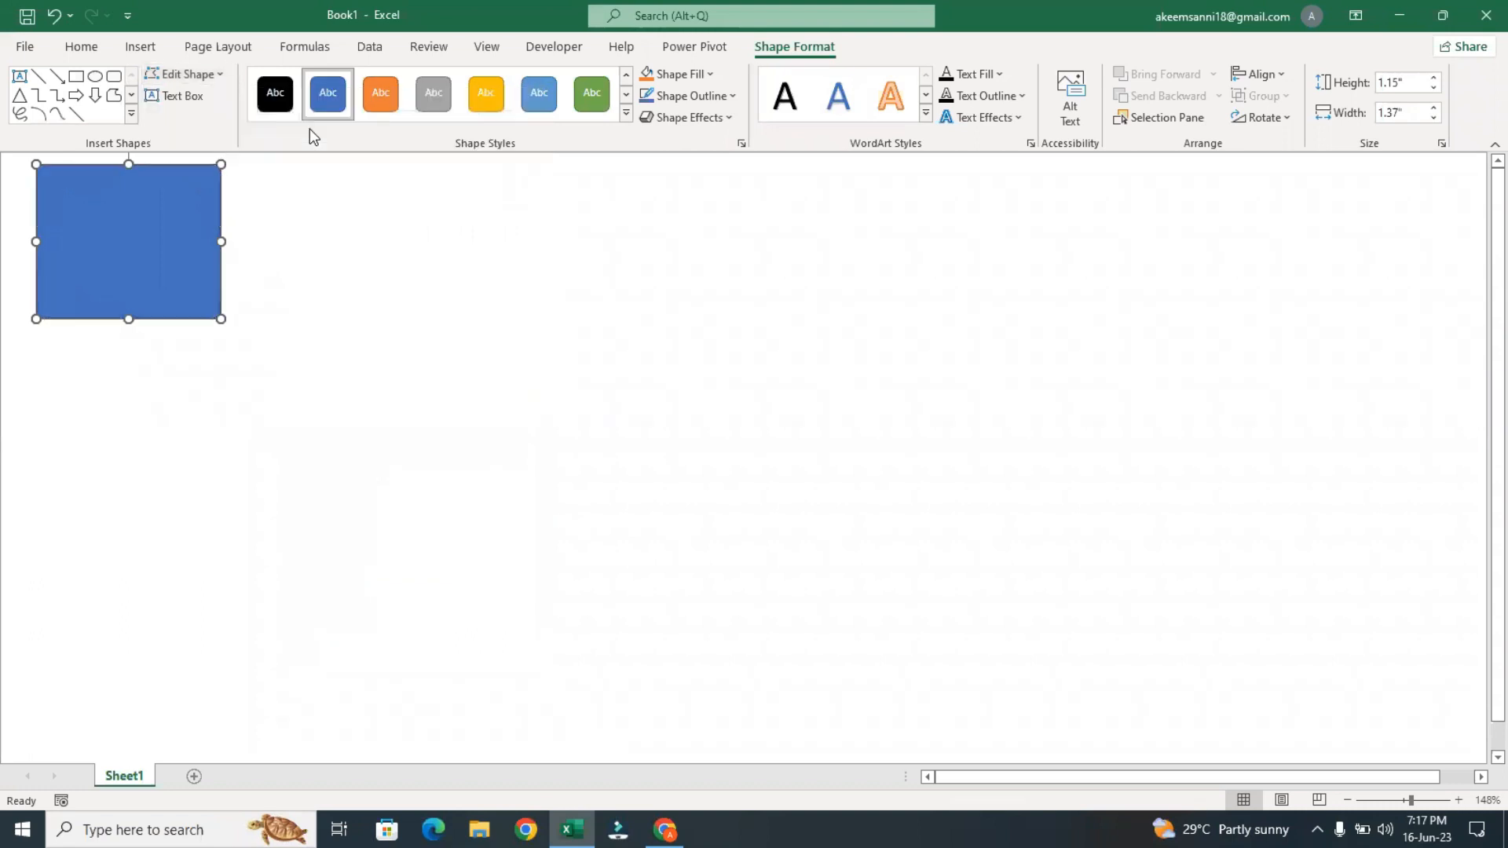
Try to put the blue rectangle into point editing
{"action": "left_click", "coordinate": [215, 77]}
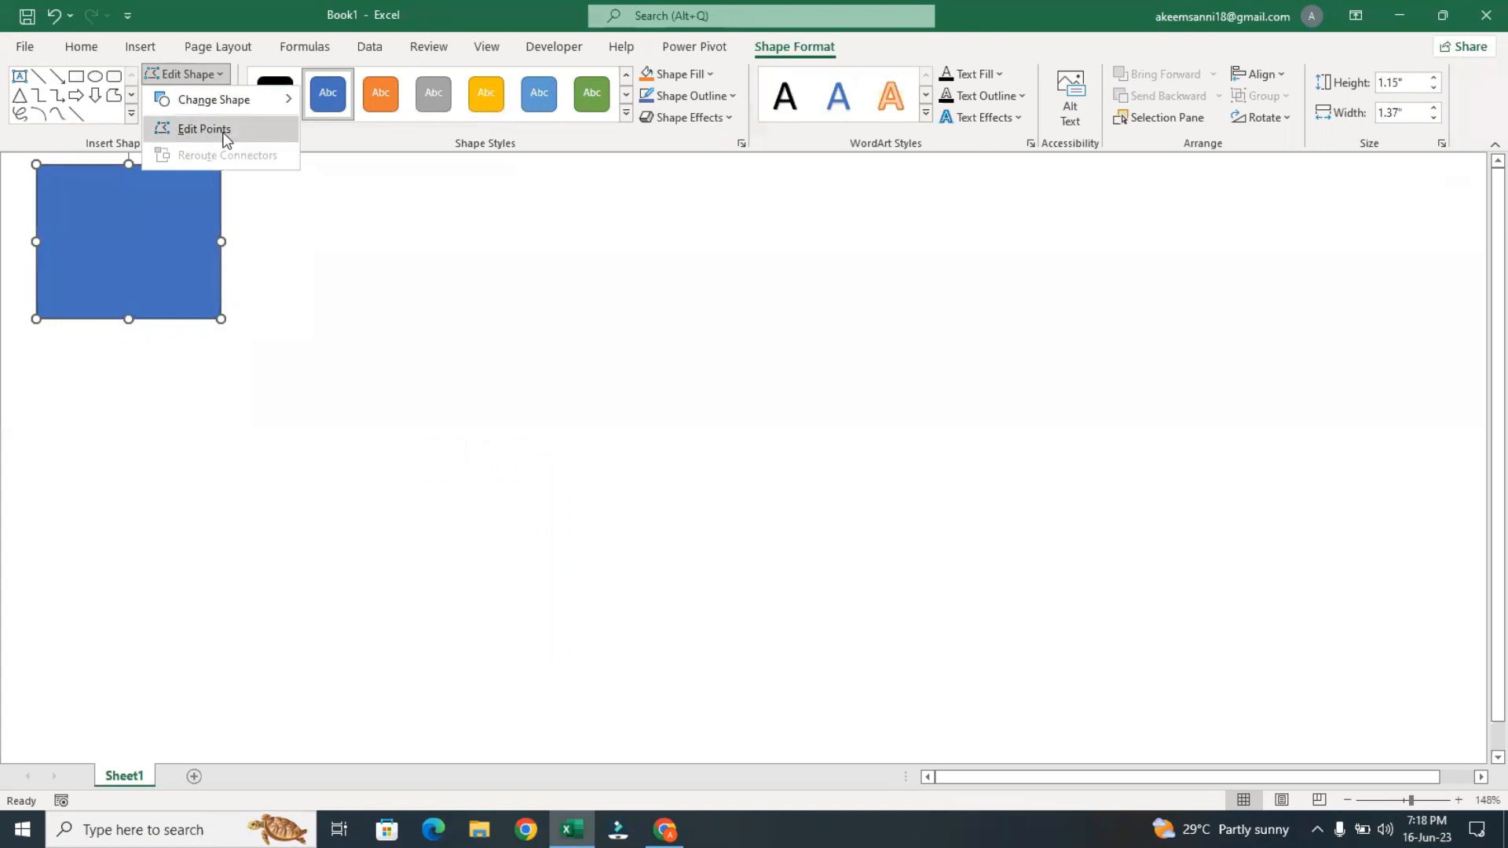
{"action": "left_click", "coordinate": [296, 204]}
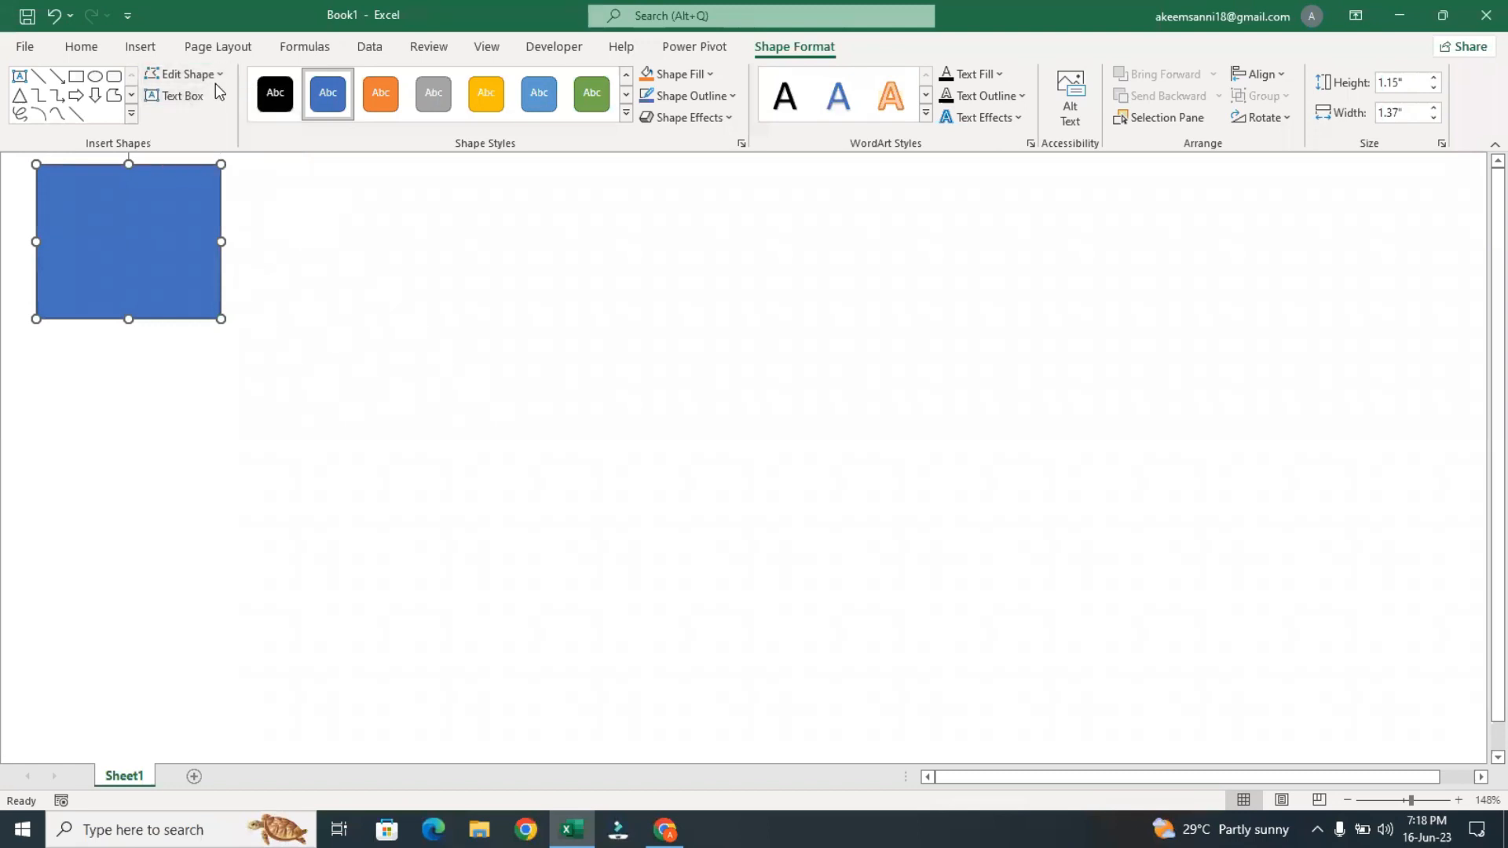
{"action": "right_click", "coordinate": [139, 251]}
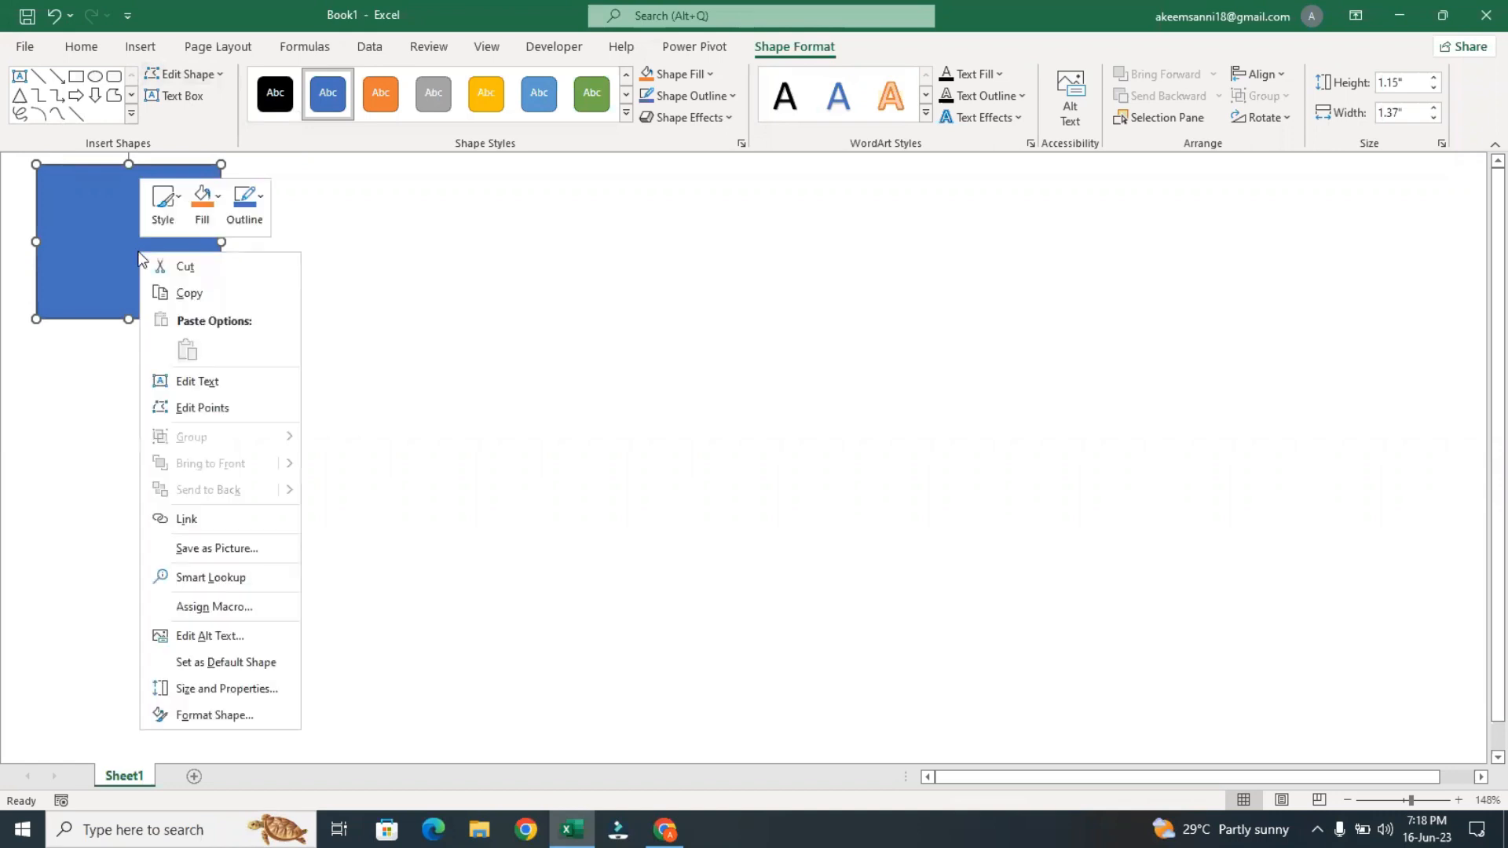
{"action": "left_click", "coordinate": [236, 406]}
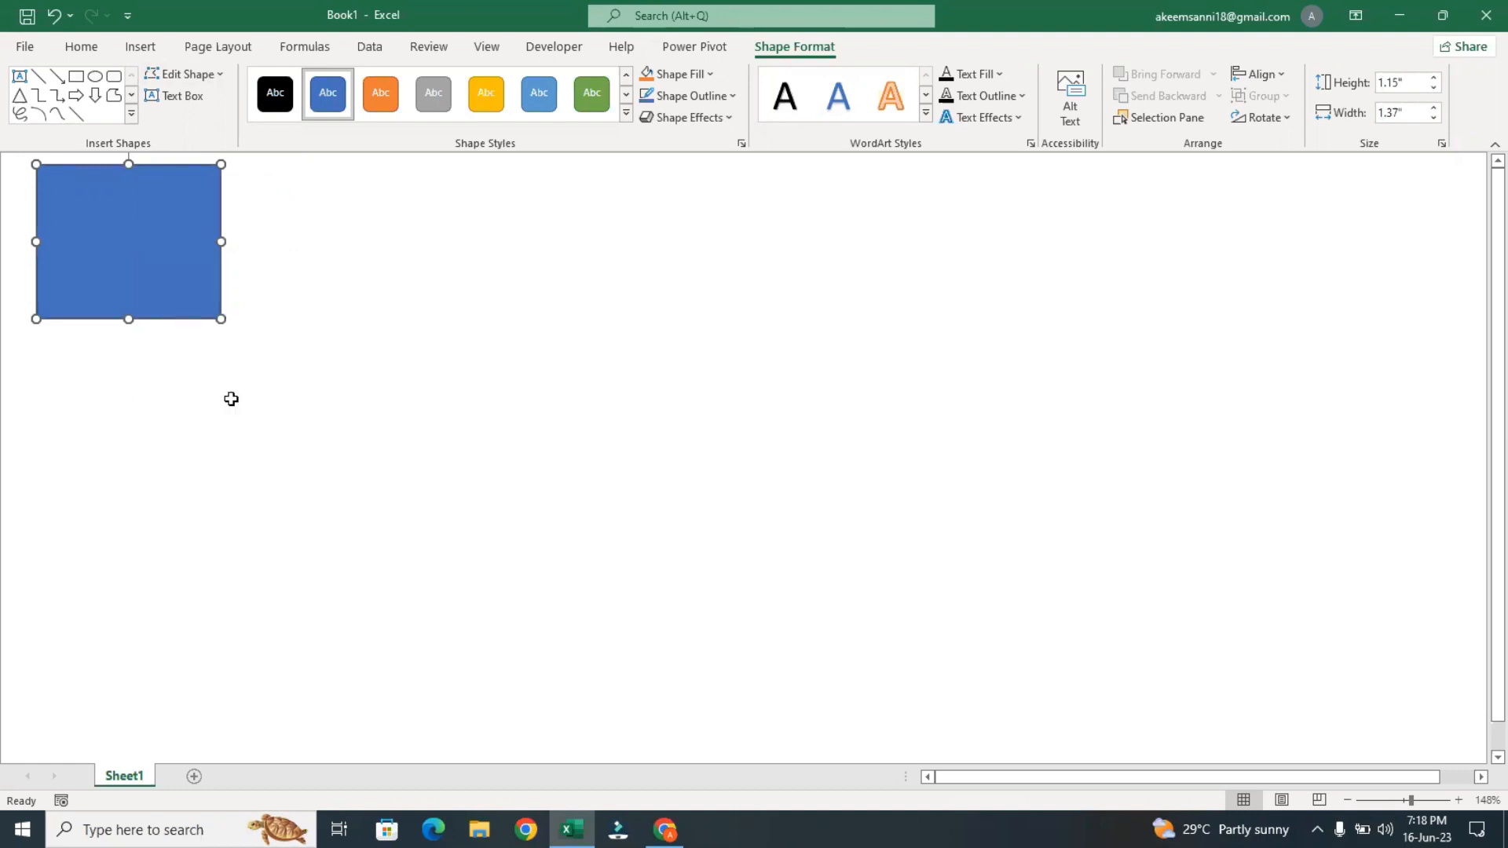
{"action": "left_click", "coordinate": [155, 263]}
Display the rectangle's edit points, examine its corner points and leave point editing
{"action": "left_click", "coordinate": [215, 76]}
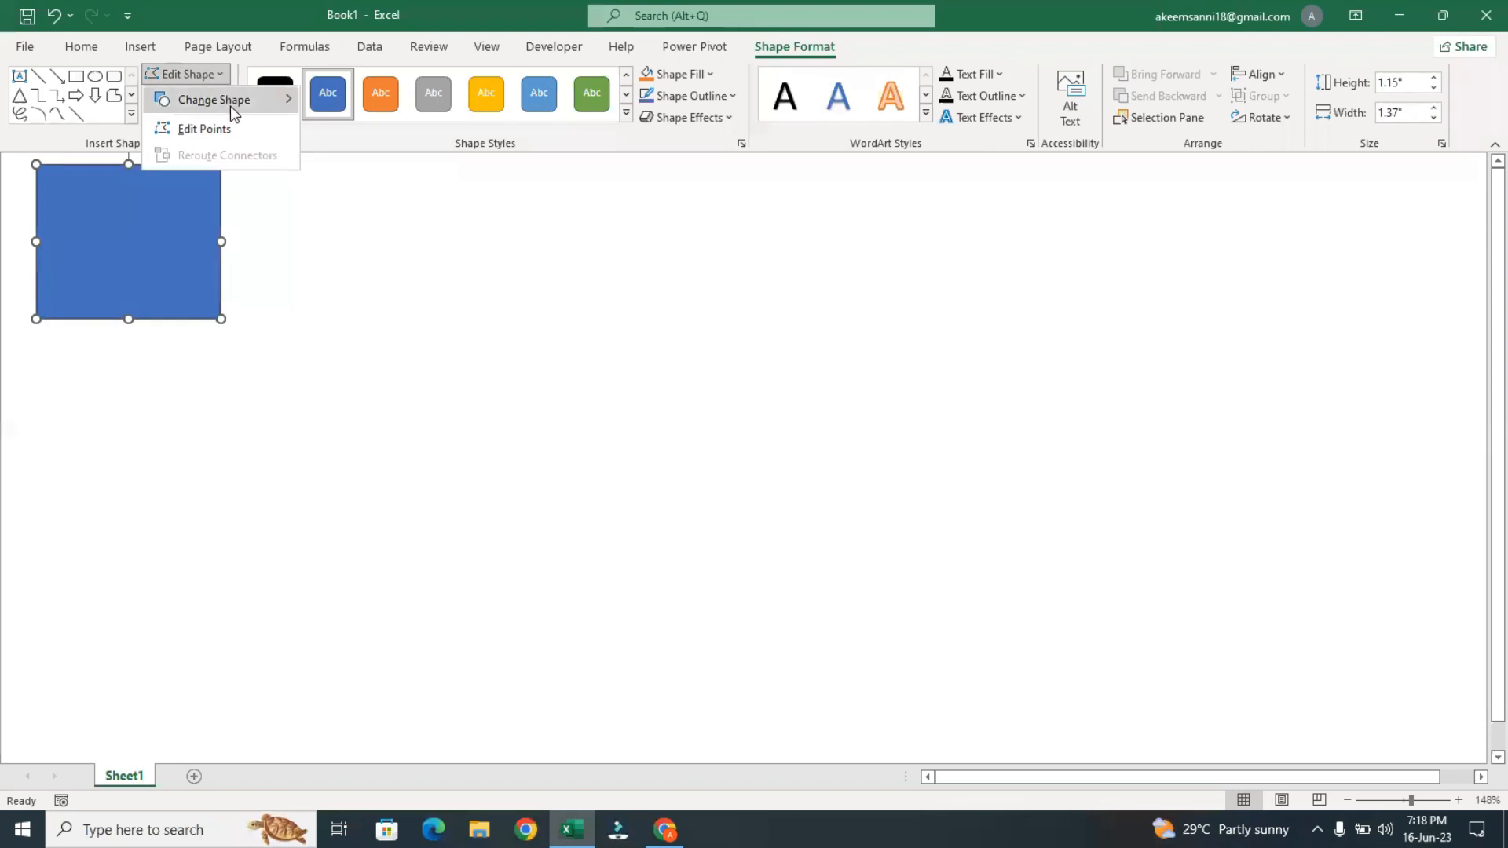
{"action": "left_click", "coordinate": [228, 122]}
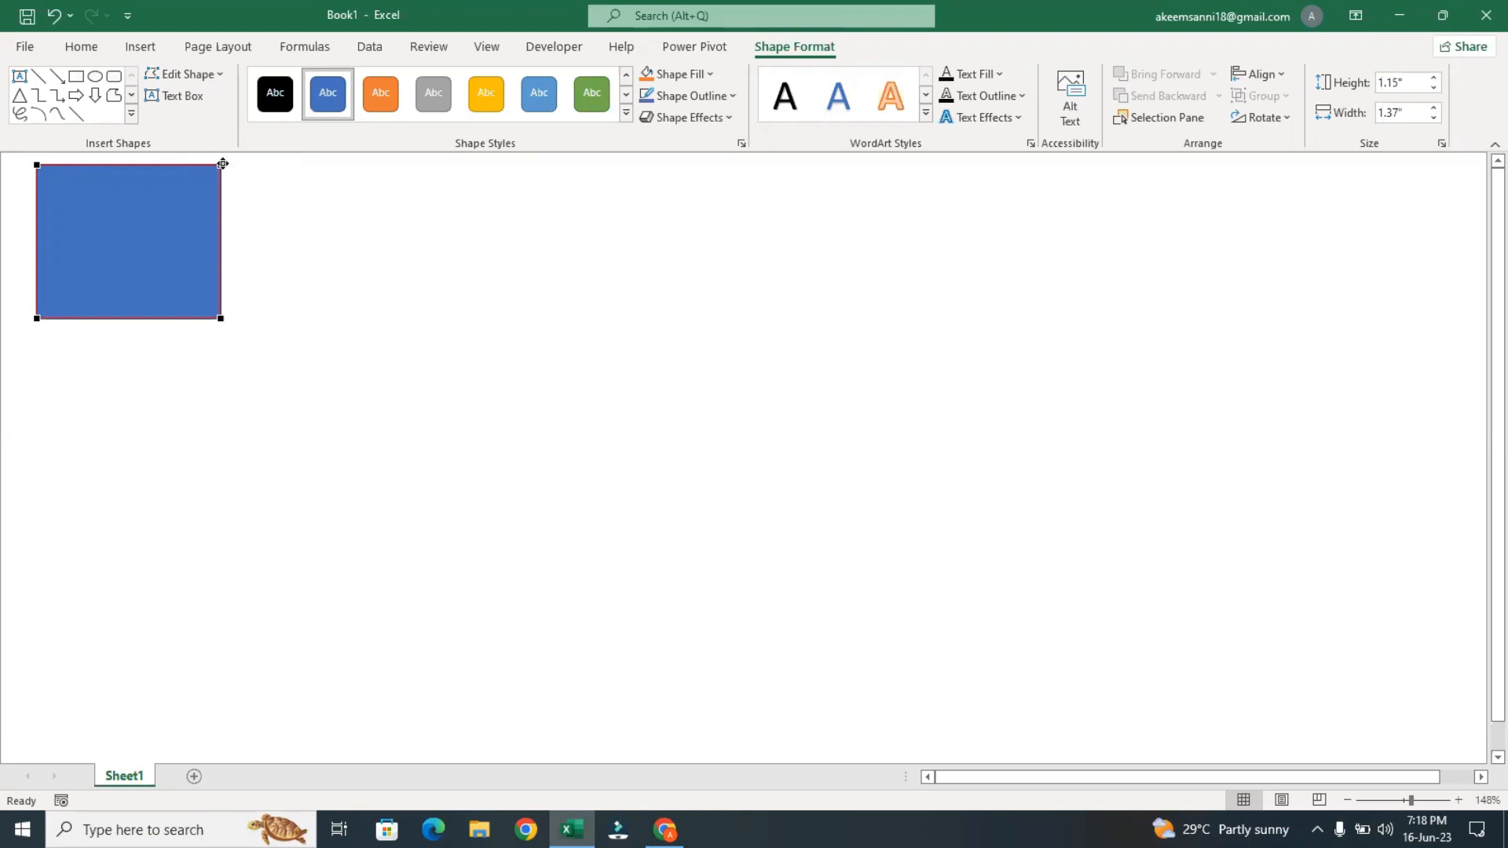
{"action": "left_click", "coordinate": [180, 191]}
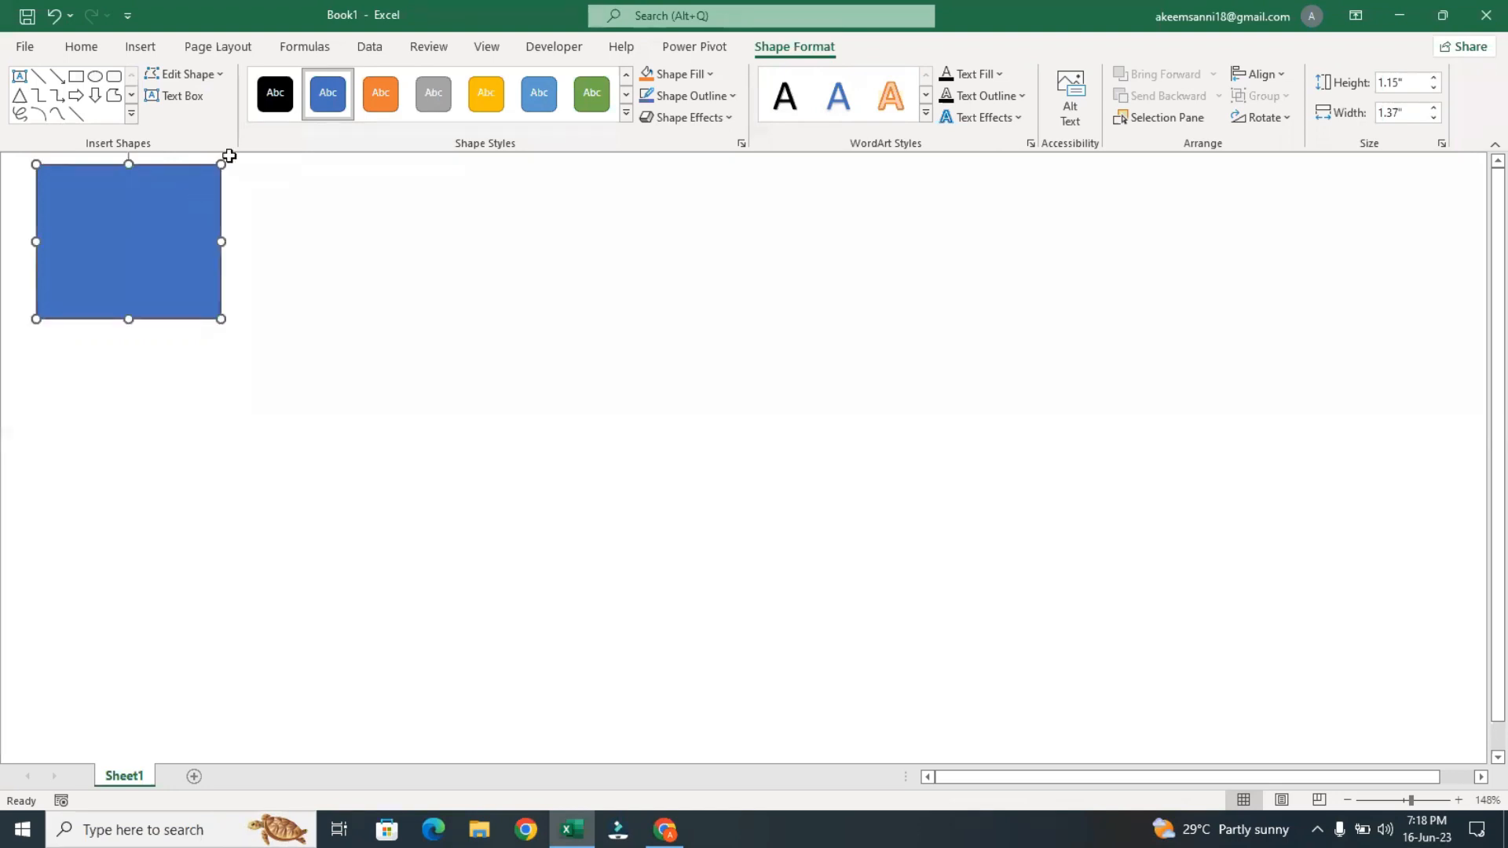
{"action": "left_click", "coordinate": [218, 75]}
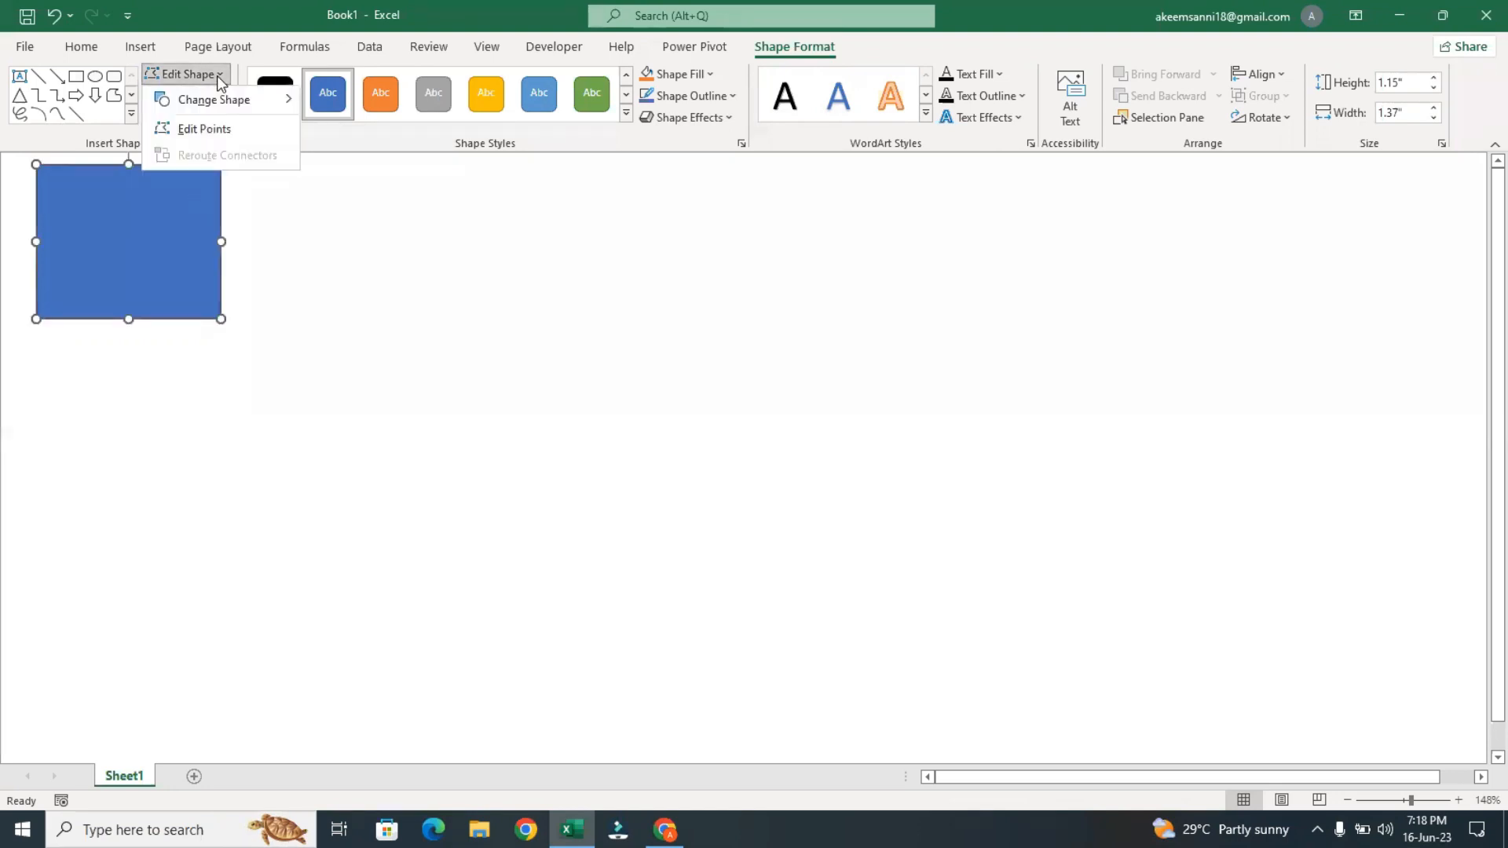
{"action": "left_click", "coordinate": [250, 132]}
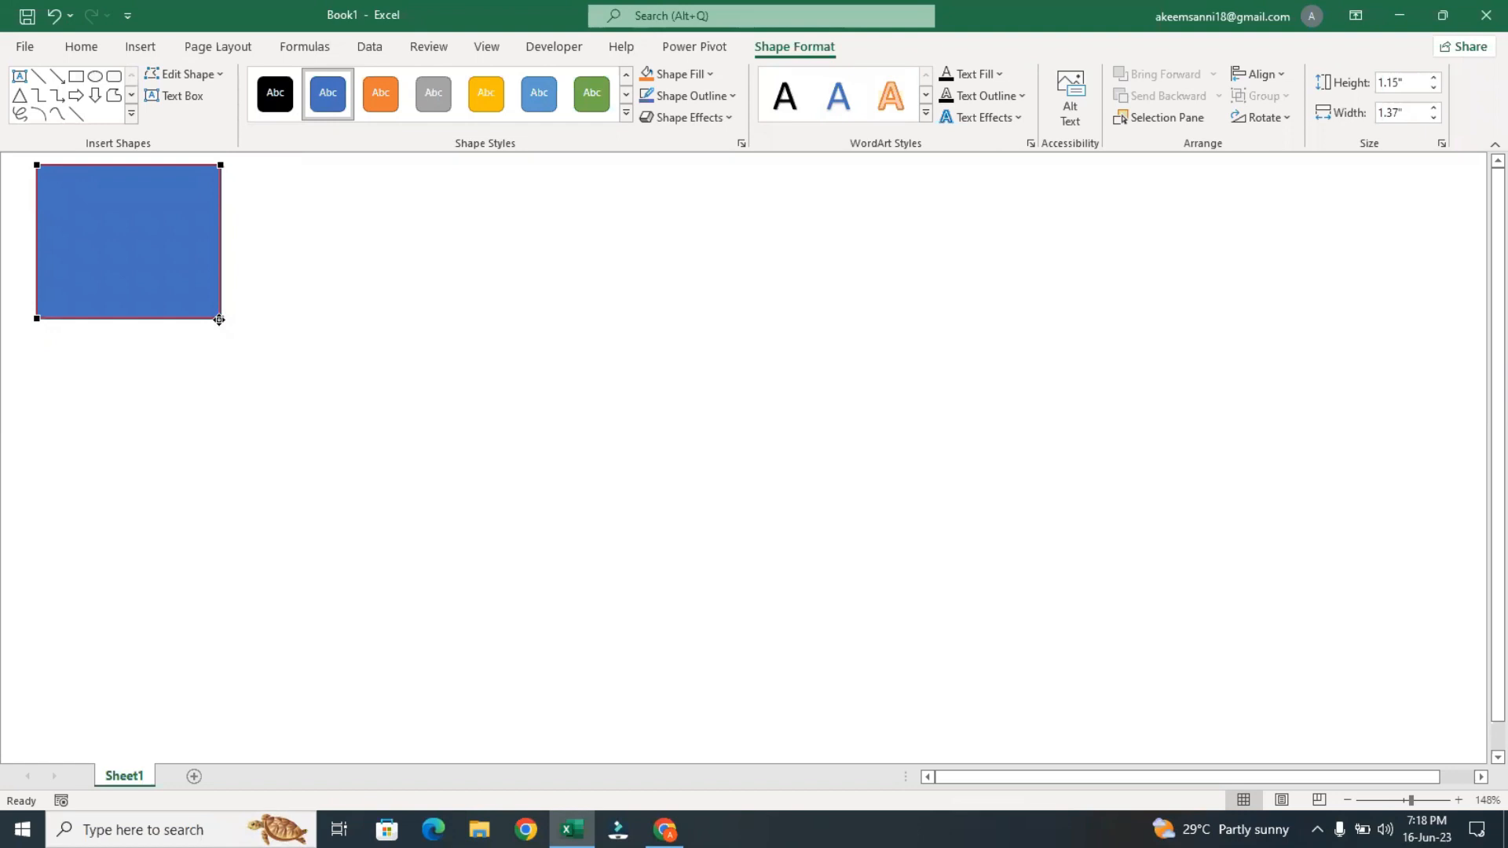
{"action": "left_click", "coordinate": [220, 320]}
{"action": "left_click", "coordinate": [159, 282]}
Move the rectangle to the middle of the canvas and zoom the sheet to 214%
{"action": "left_click_drag", "start_coordinate": [141, 234], "coordinate": [693, 390]}
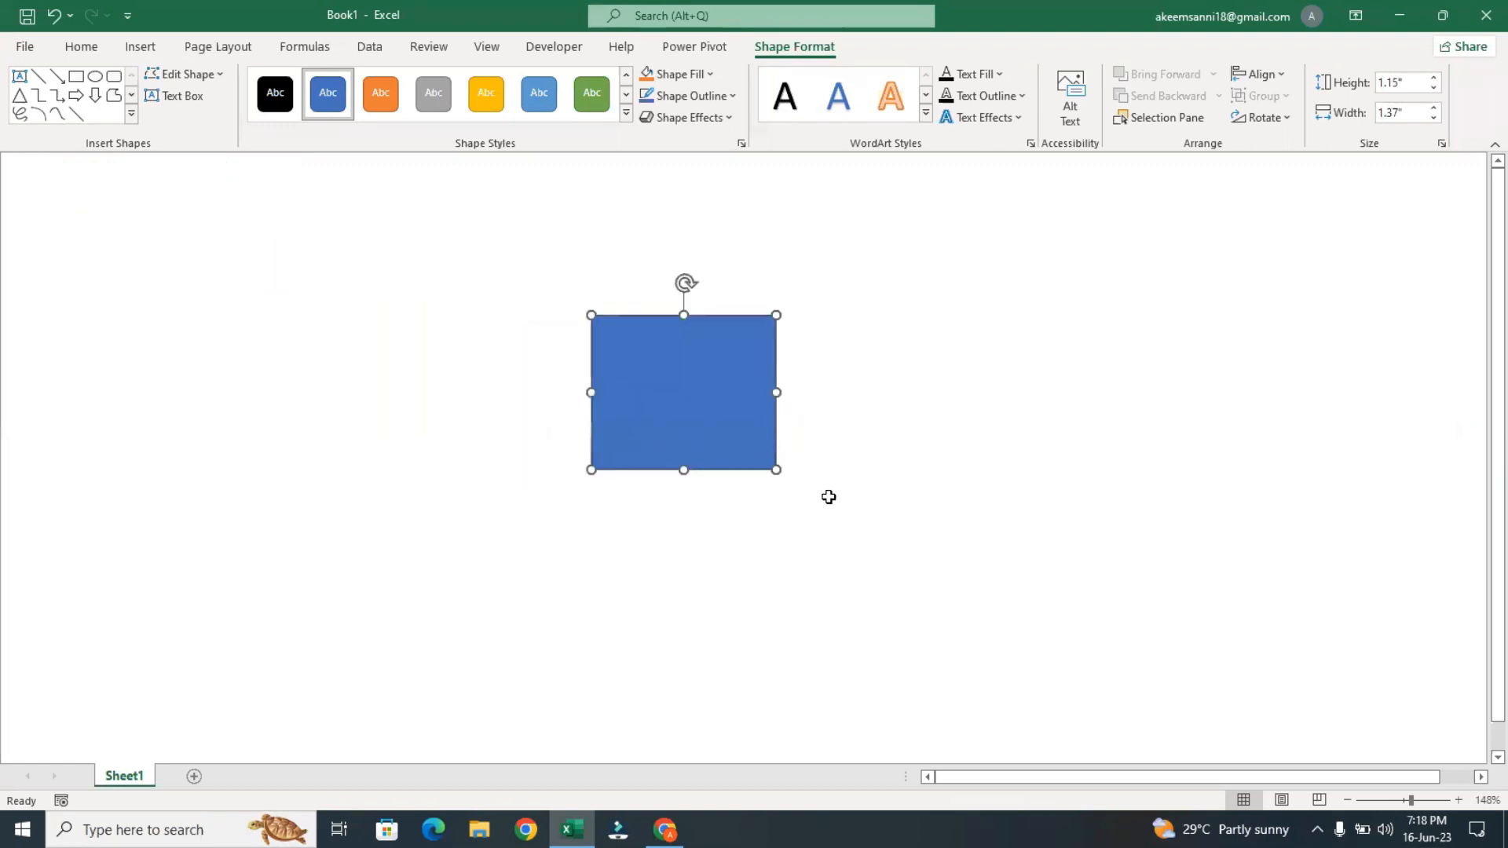
{"action": "left_click", "coordinate": [1422, 801]}
{"action": "left_click_drag", "start_coordinate": [953, 505], "coordinate": [636, 467]}
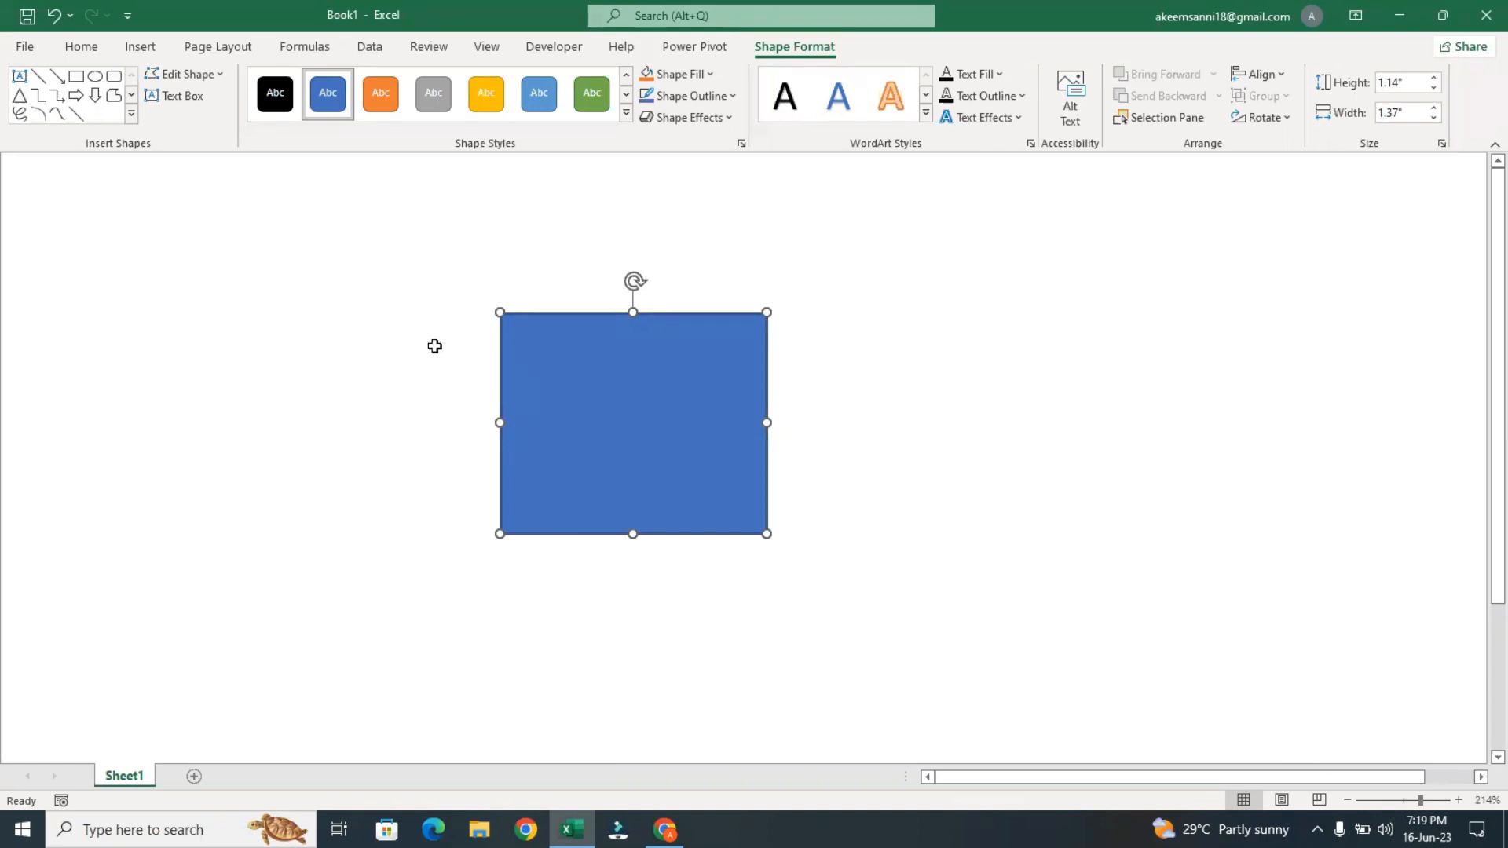
Edit the rectangle's points, pulling the upper-left and lower-right corners outward and the upper-right corner slightly inward, to about 1.87" high by 2.17" wide
{"action": "left_click", "coordinate": [201, 74]}
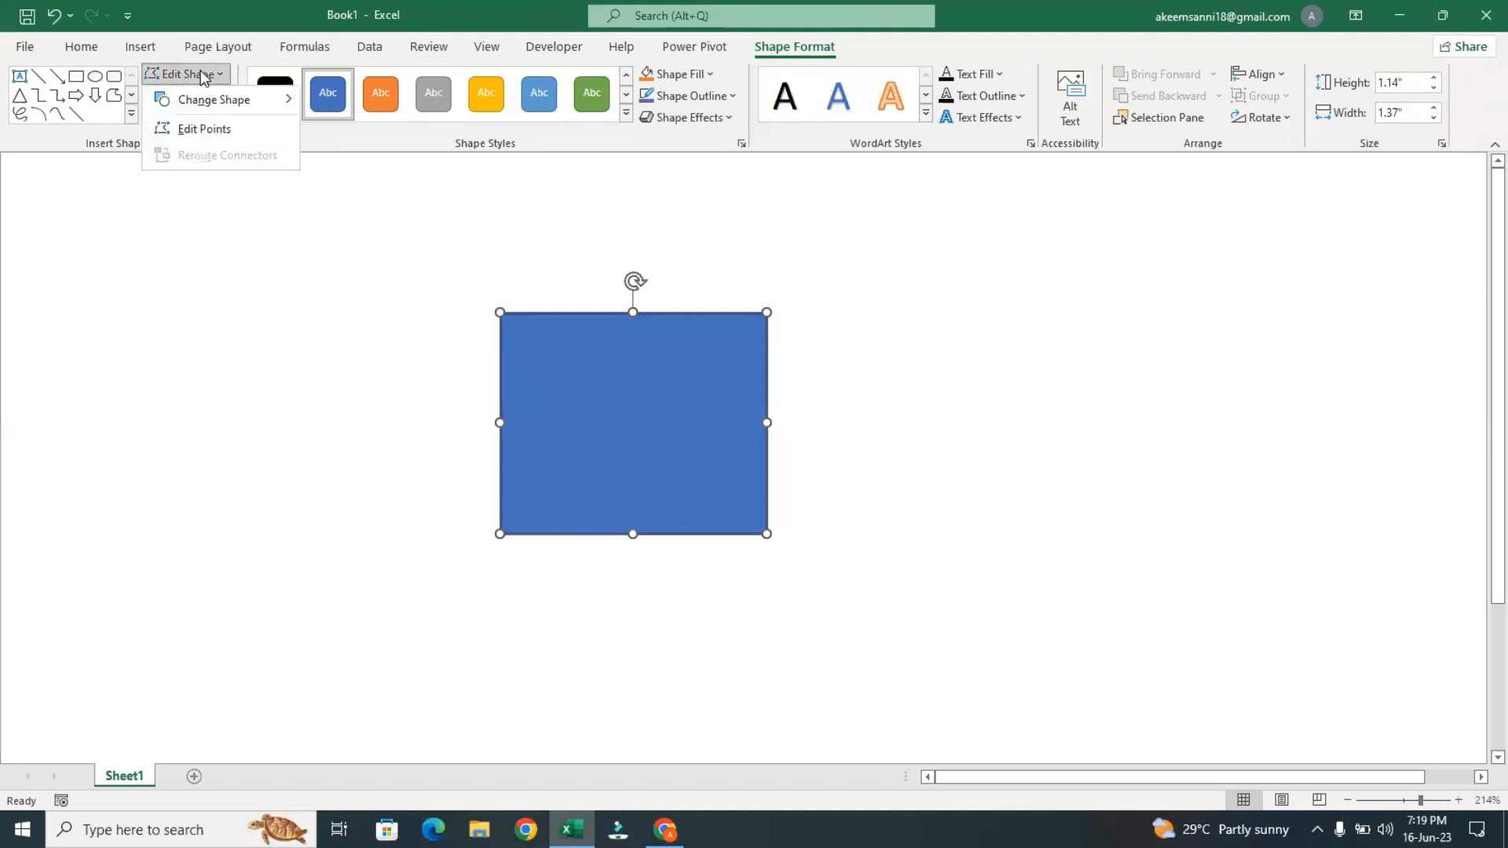
{"action": "left_click", "coordinate": [213, 127]}
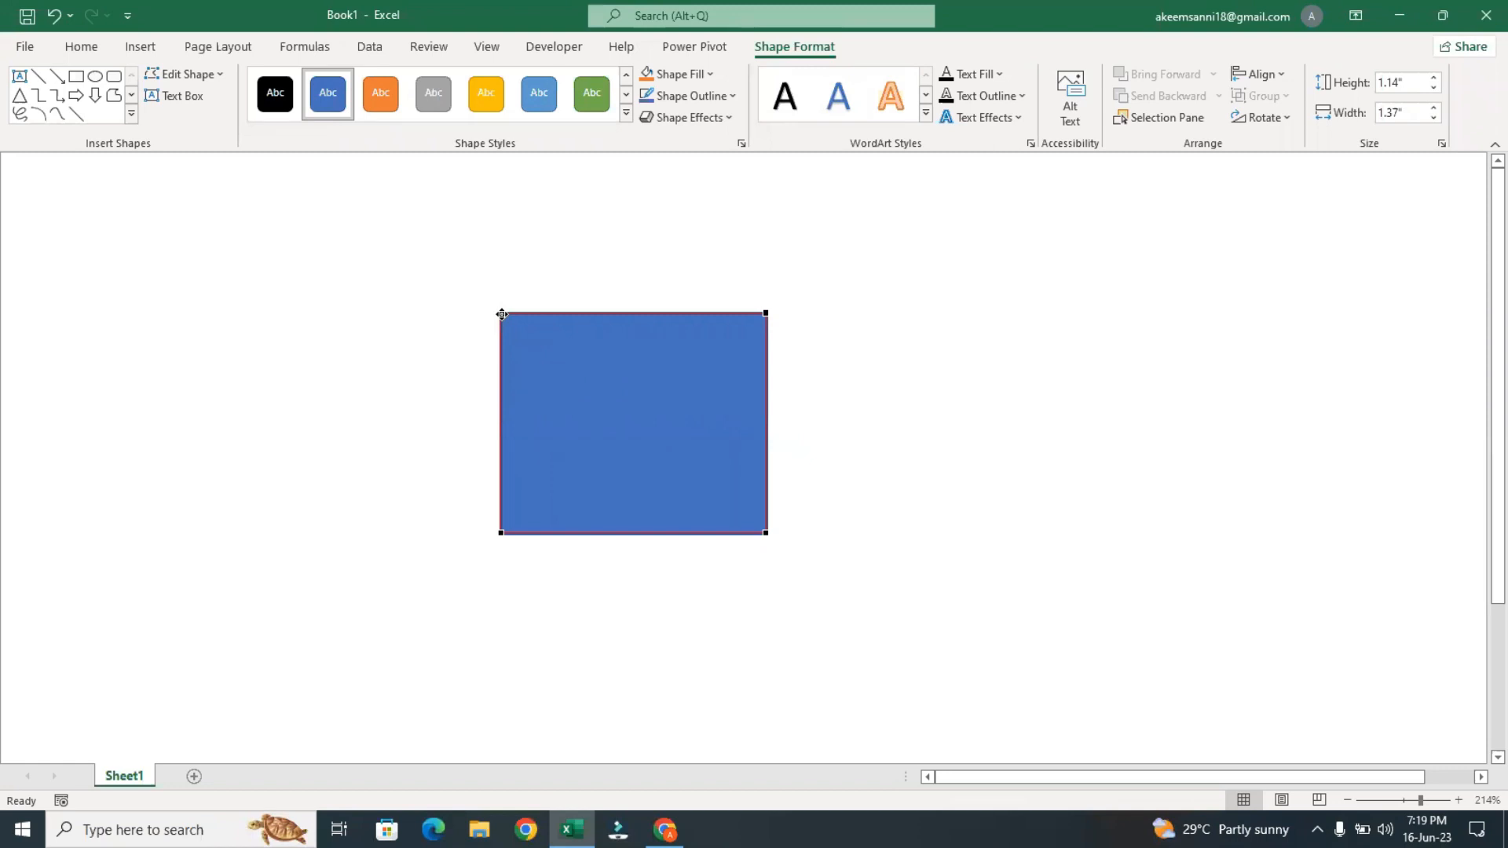
{"action": "left_click", "coordinate": [502, 313]}
{"action": "left_click_drag", "start_coordinate": [500, 314], "coordinate": [426, 252]}
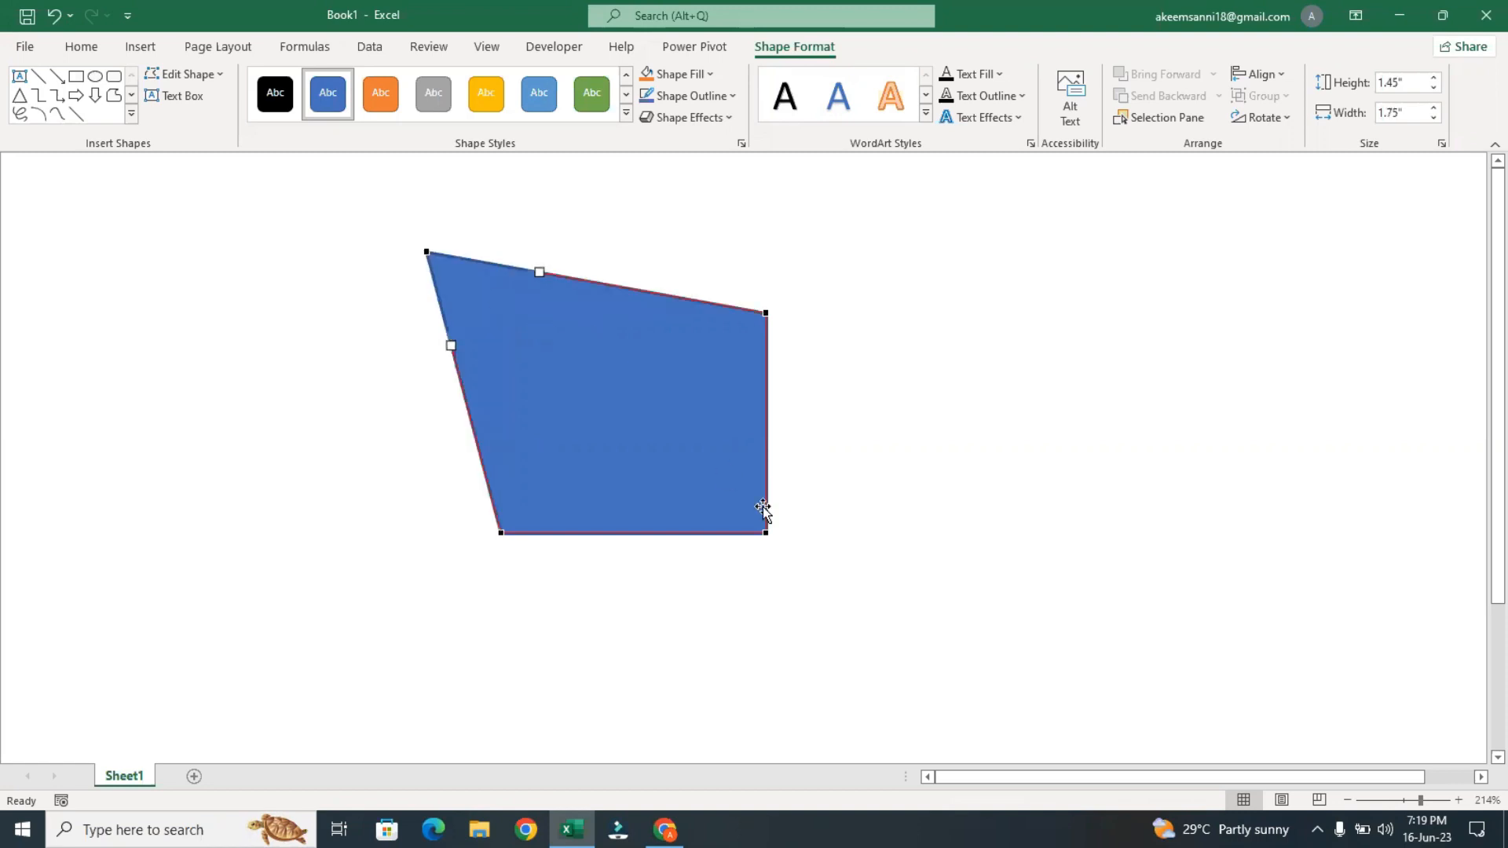
{"action": "left_click", "coordinate": [767, 535]}
{"action": "left_click_drag", "start_coordinate": [767, 535], "coordinate": [848, 616]}
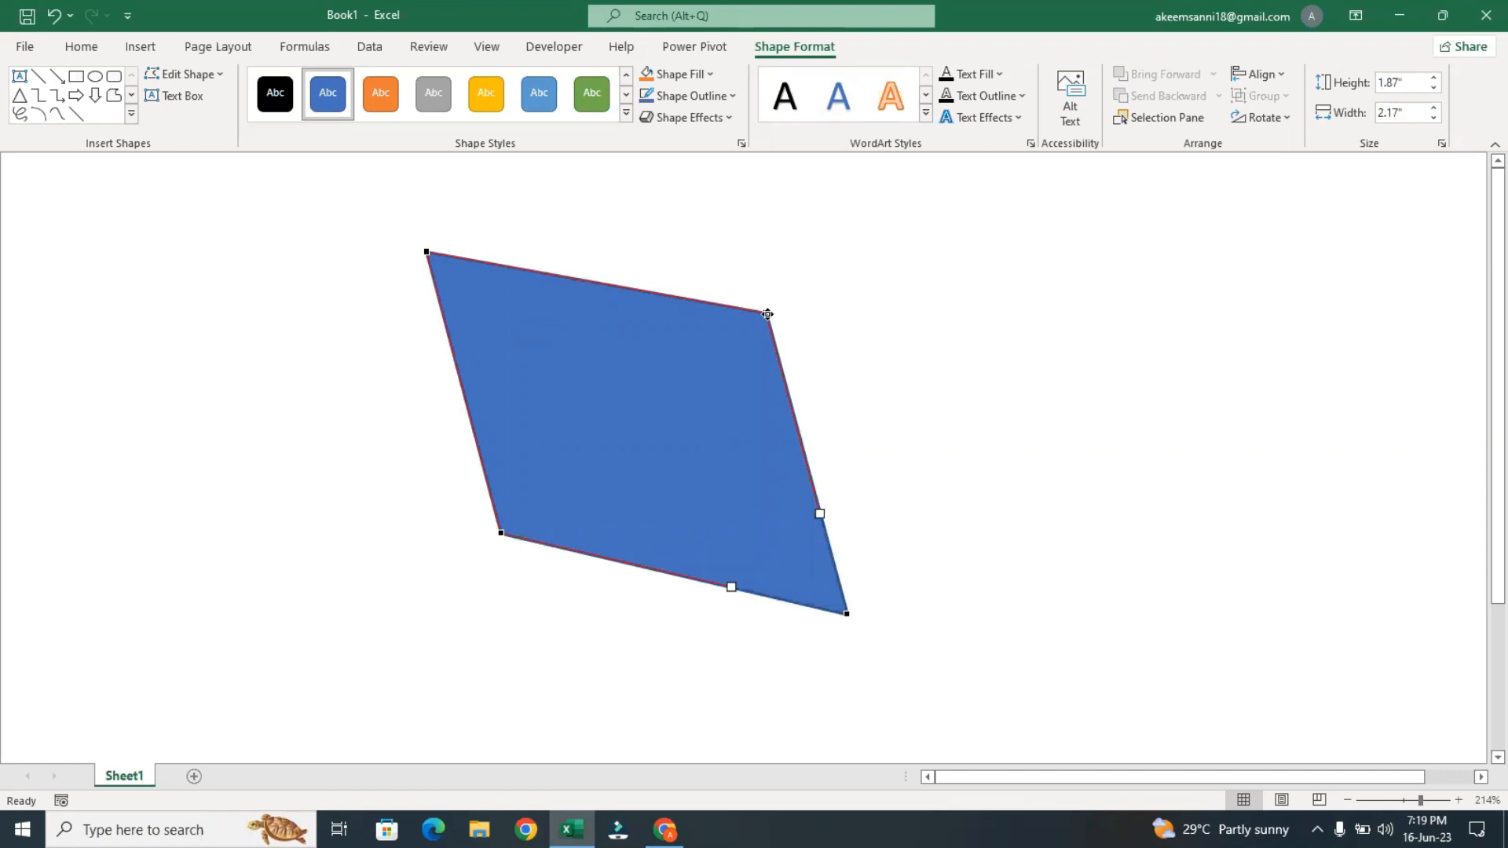
{"action": "left_click", "coordinate": [768, 311]}
{"action": "mouse_move", "coordinate": [767, 312]}
{"action": "left_mouse_down"}
{"action": "mouse_move", "coordinate": [704, 367]}
{"action": "mouse_move", "coordinate": [752, 324]}
{"action": "left_mouse_up"}
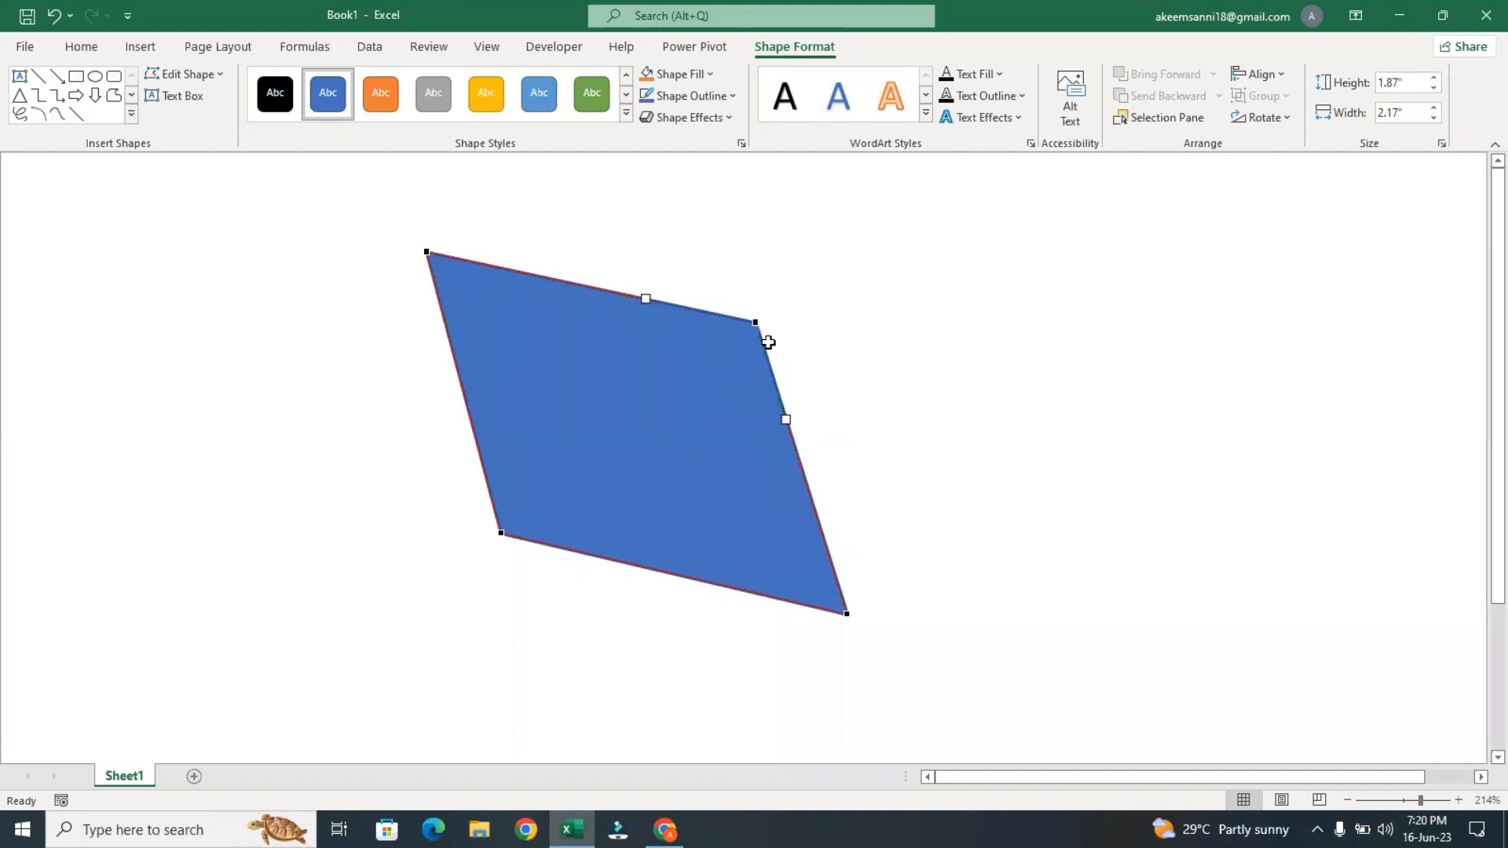
Display the curve handles of the upper-left, lower-left and lower-right corner points in turn
{"action": "left_click", "coordinate": [425, 254]}
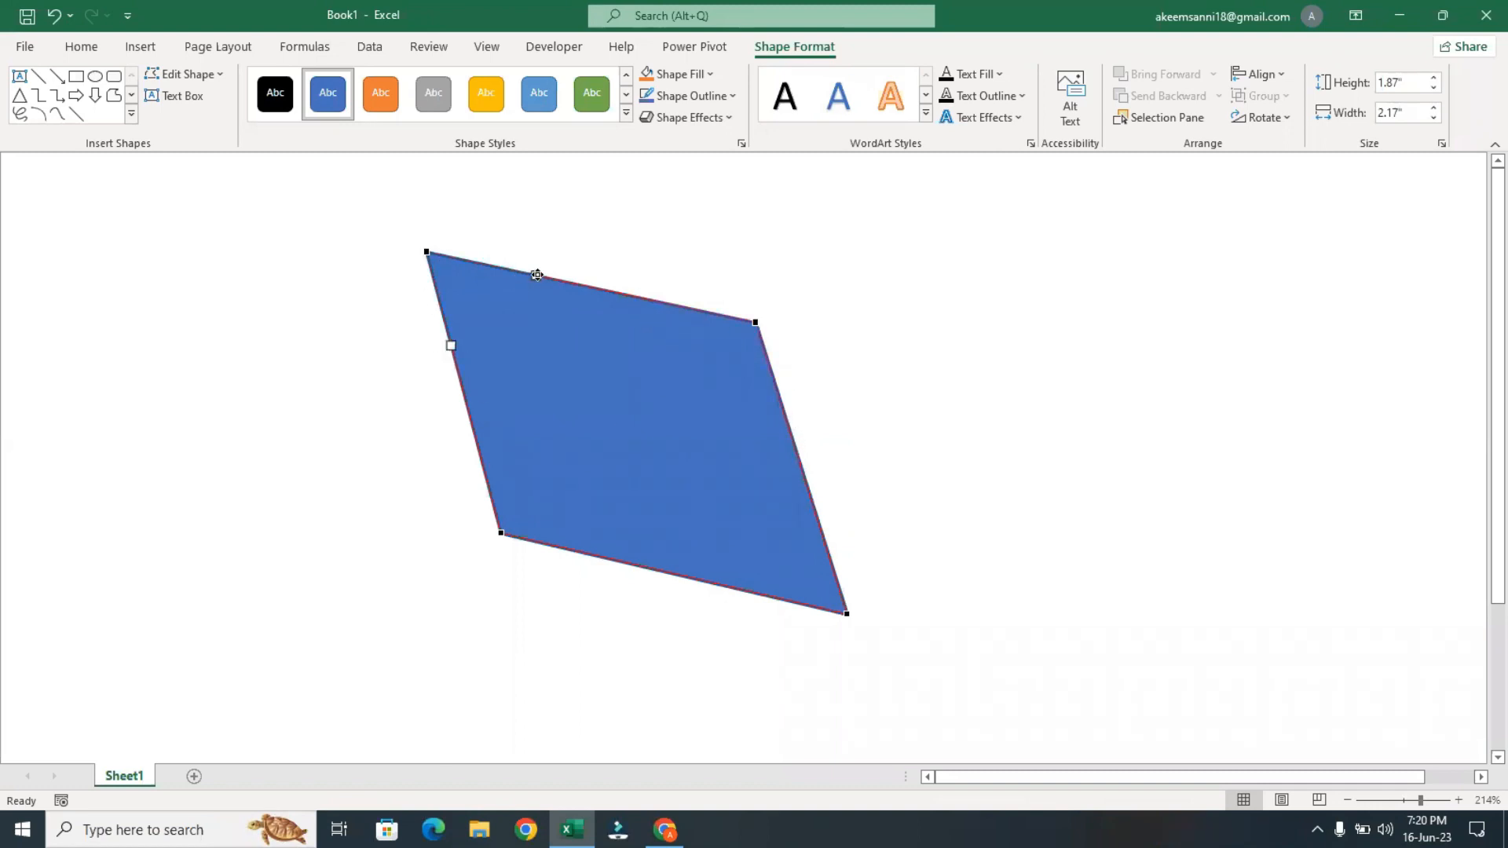
{"action": "left_click", "coordinate": [503, 533]}
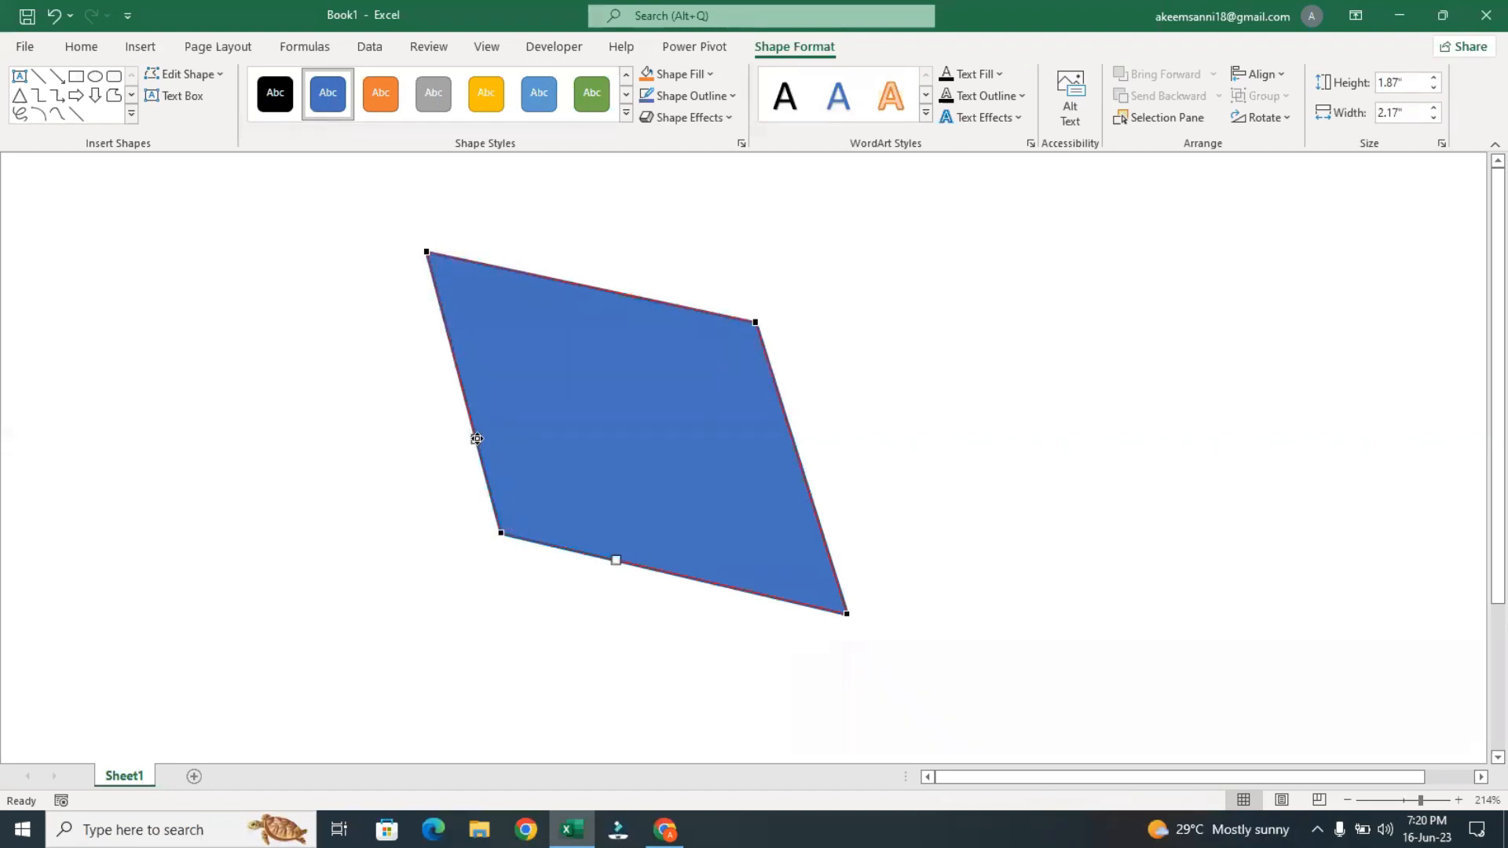
{"action": "left_click", "coordinate": [847, 614]}
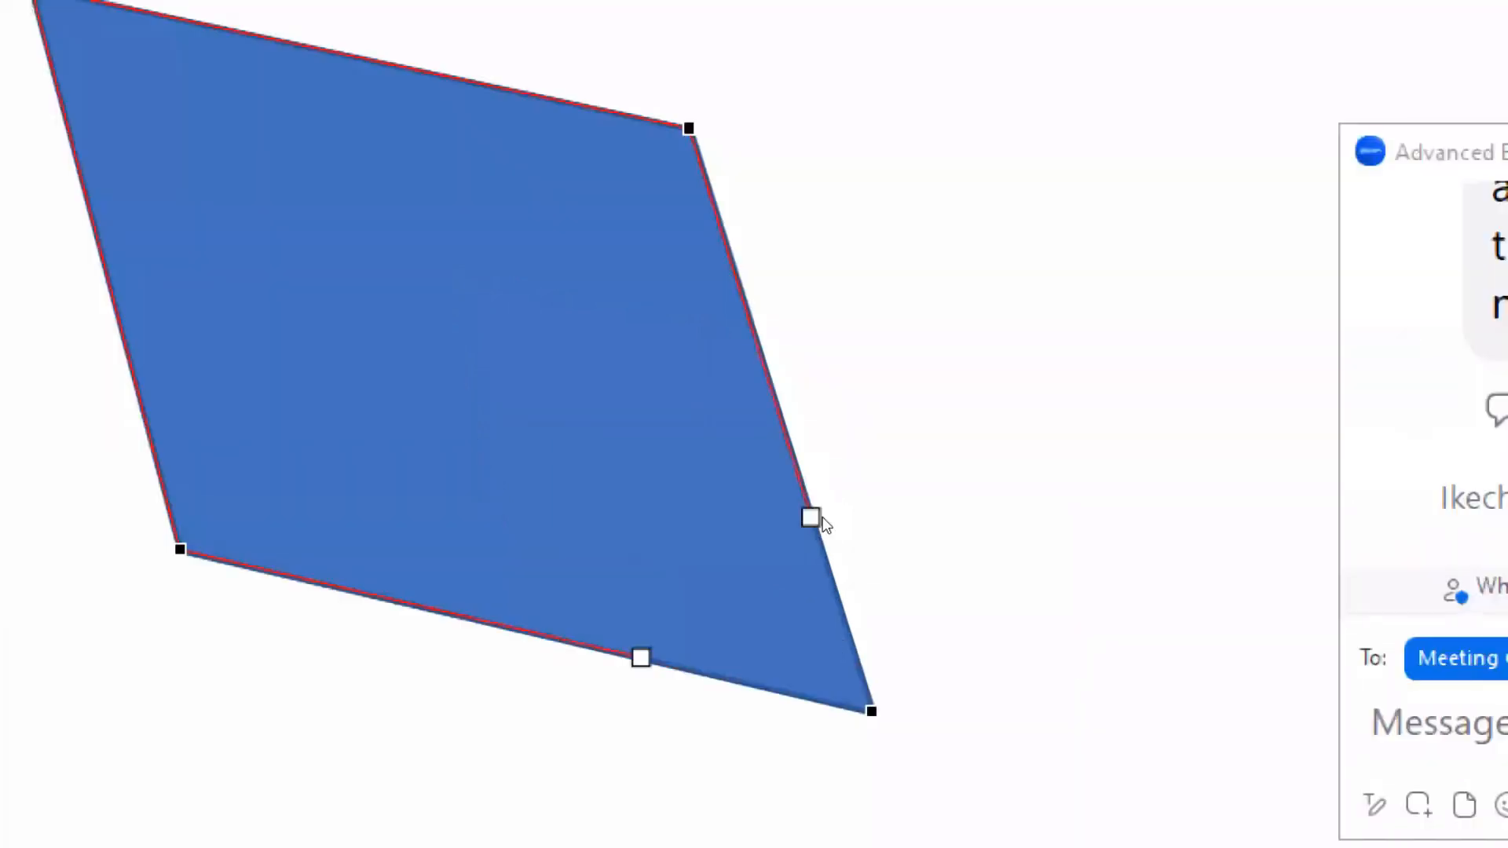
{"action": "key", "text": "super"}
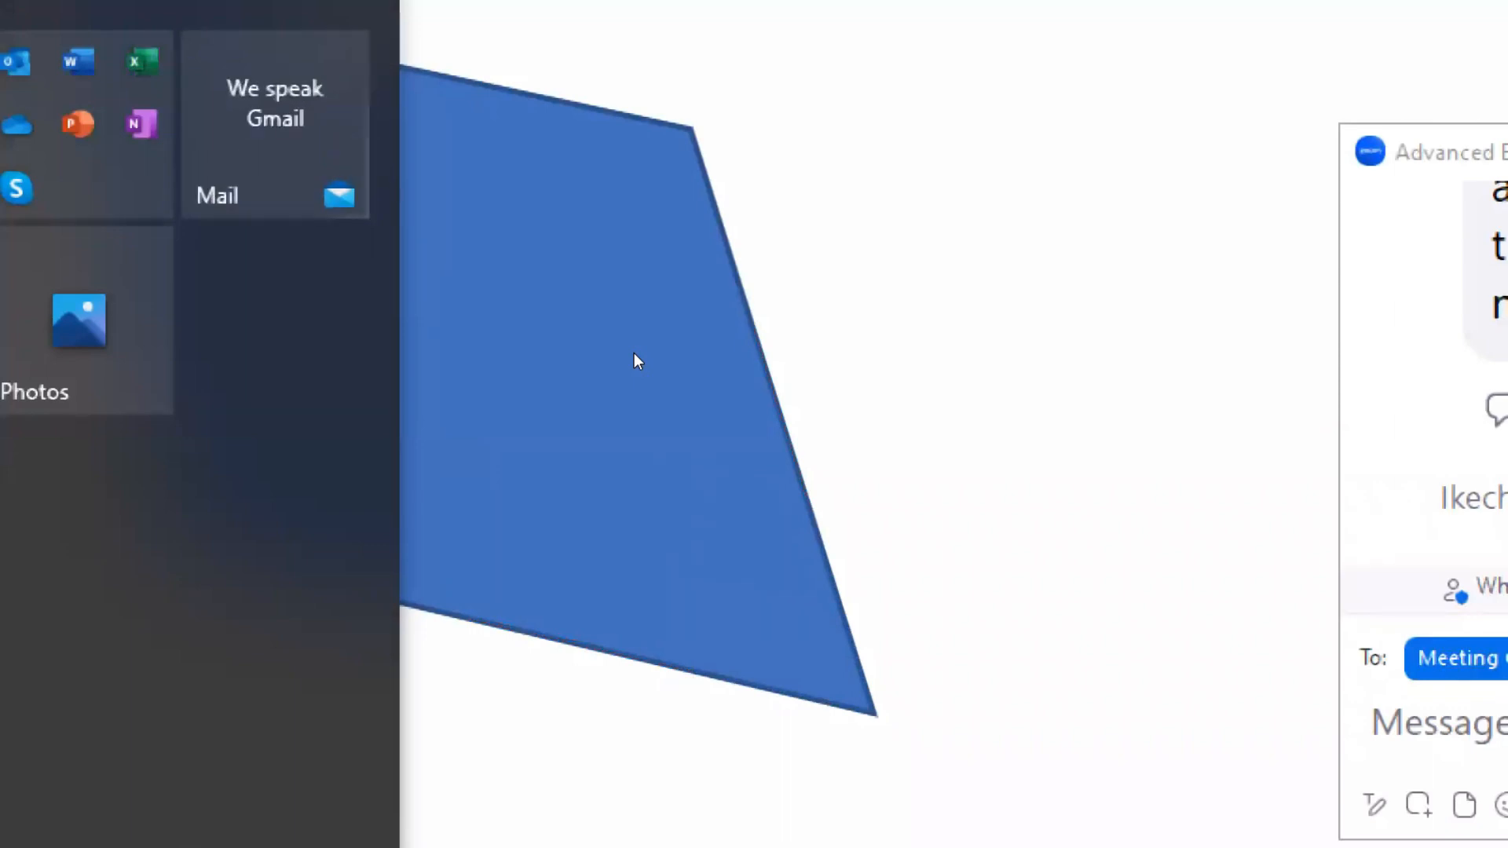
{"action": "key", "text": "super+minus"}
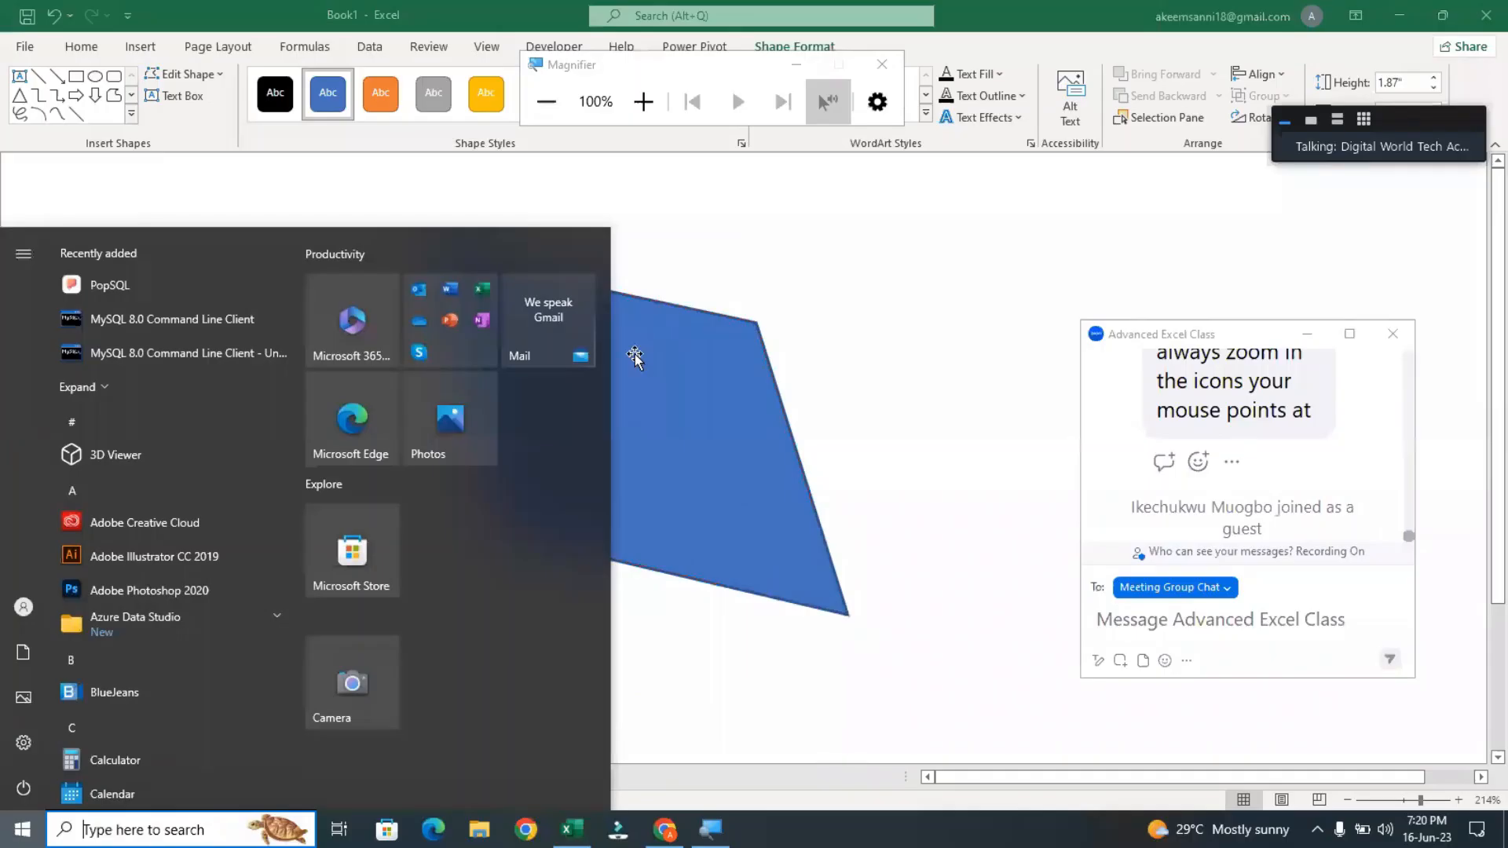
{"action": "left_click", "coordinate": [635, 358]}
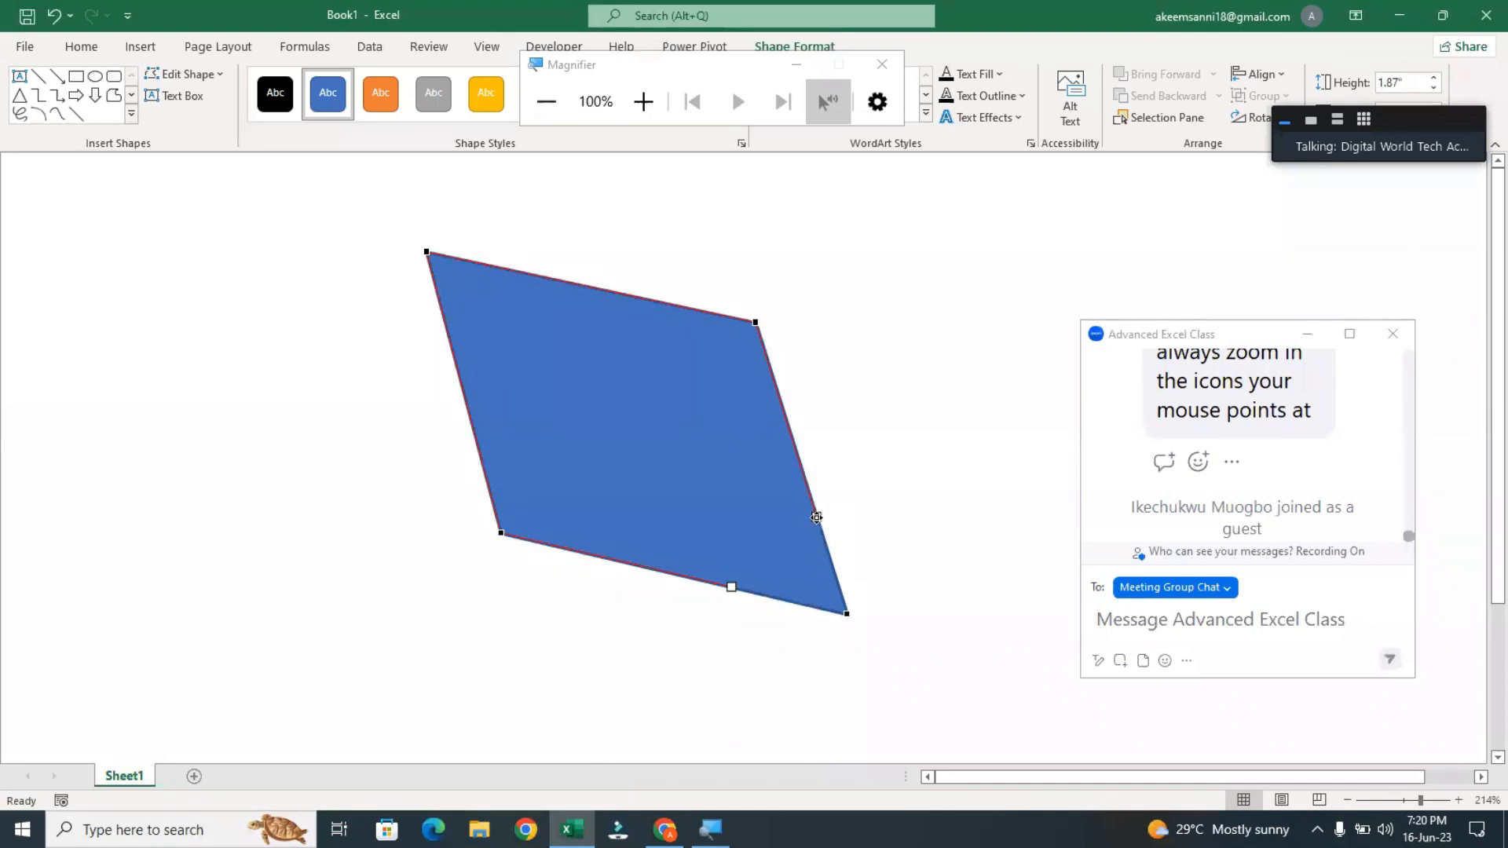
Bend the edges beside the lower-right corner outward and reshape both edges beside the upper-left corner using the points' curve handles
{"action": "left_click_drag", "start_coordinate": [817, 517], "coordinate": [922, 471]}
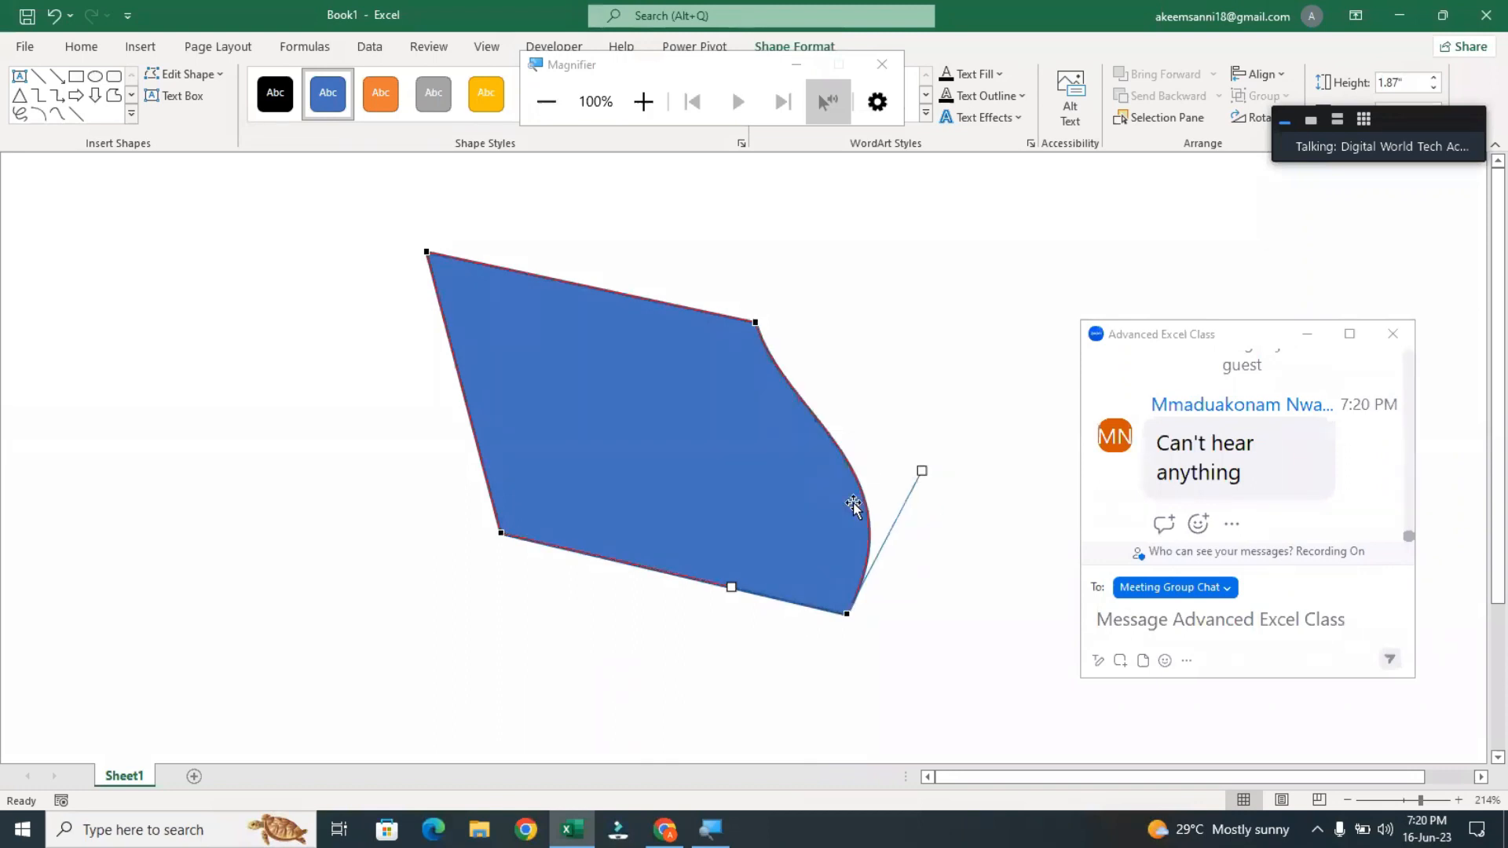
{"action": "left_click_drag", "start_coordinate": [732, 588], "coordinate": [701, 744]}
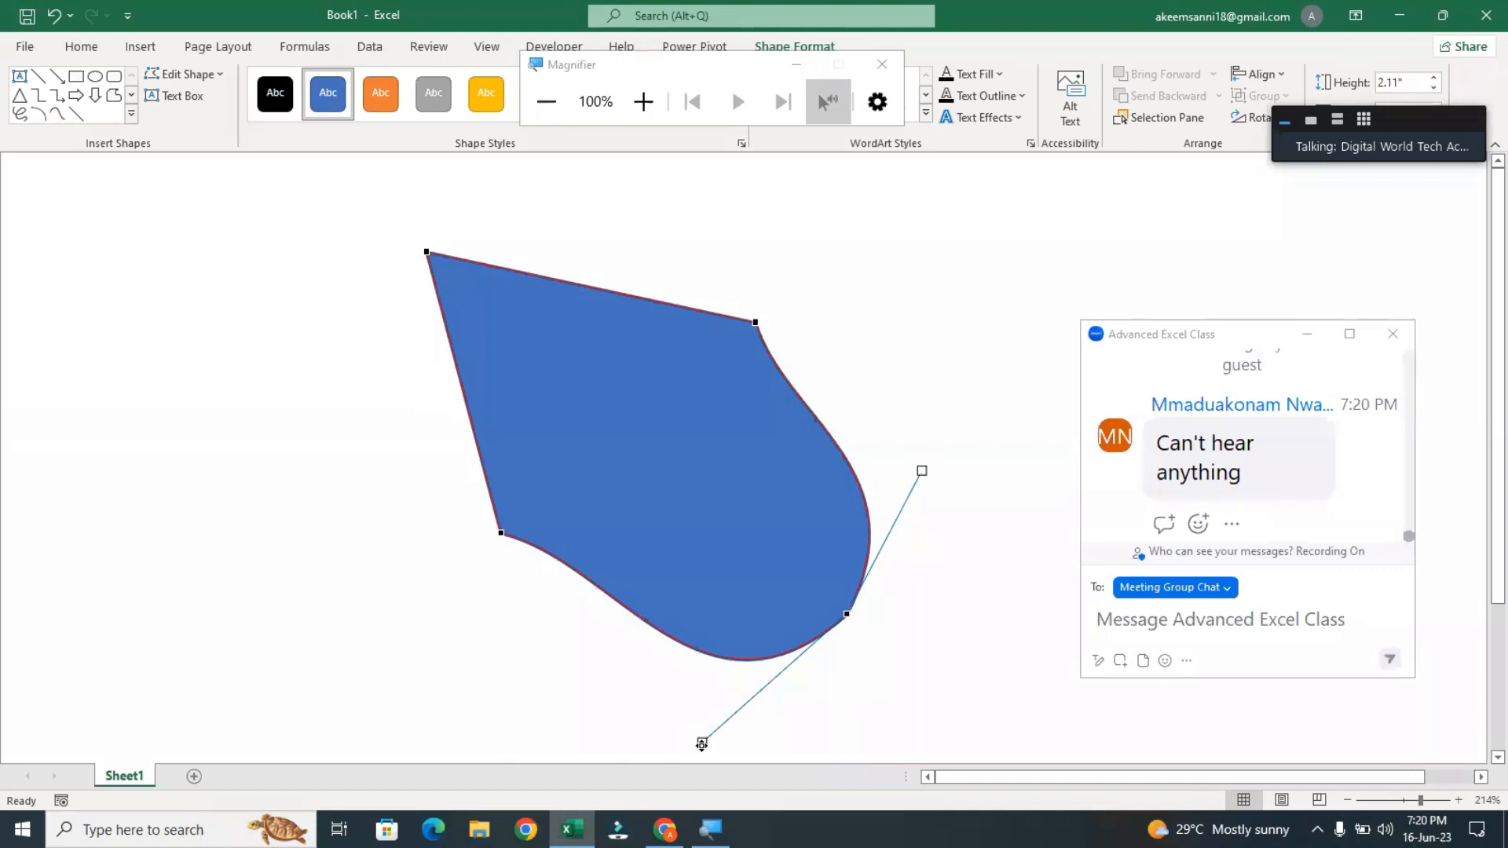
{"action": "left_click", "coordinate": [428, 253]}
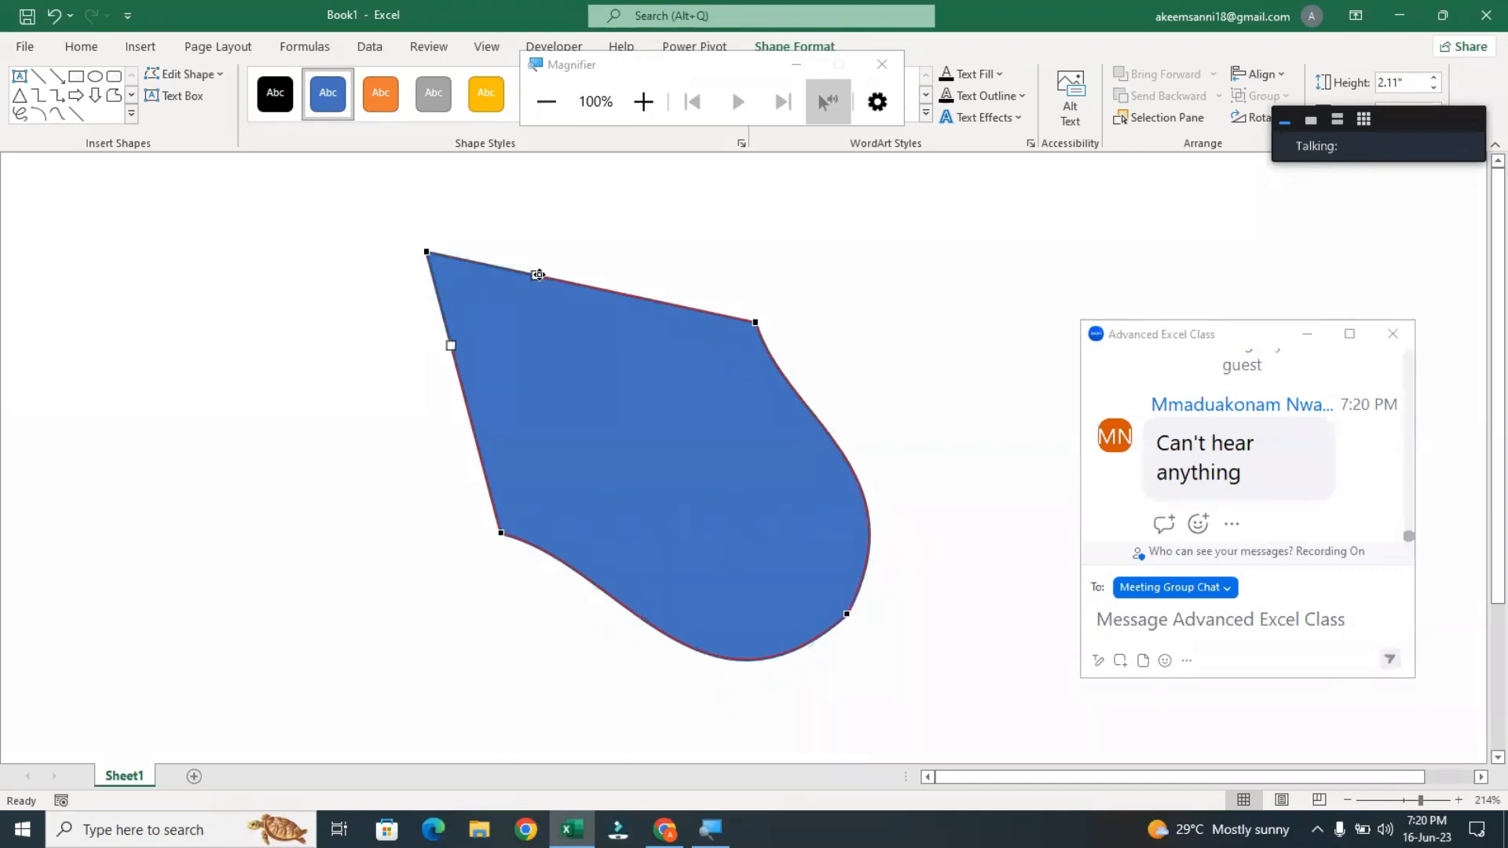
{"action": "left_click_drag", "start_coordinate": [539, 279], "coordinate": [509, 359]}
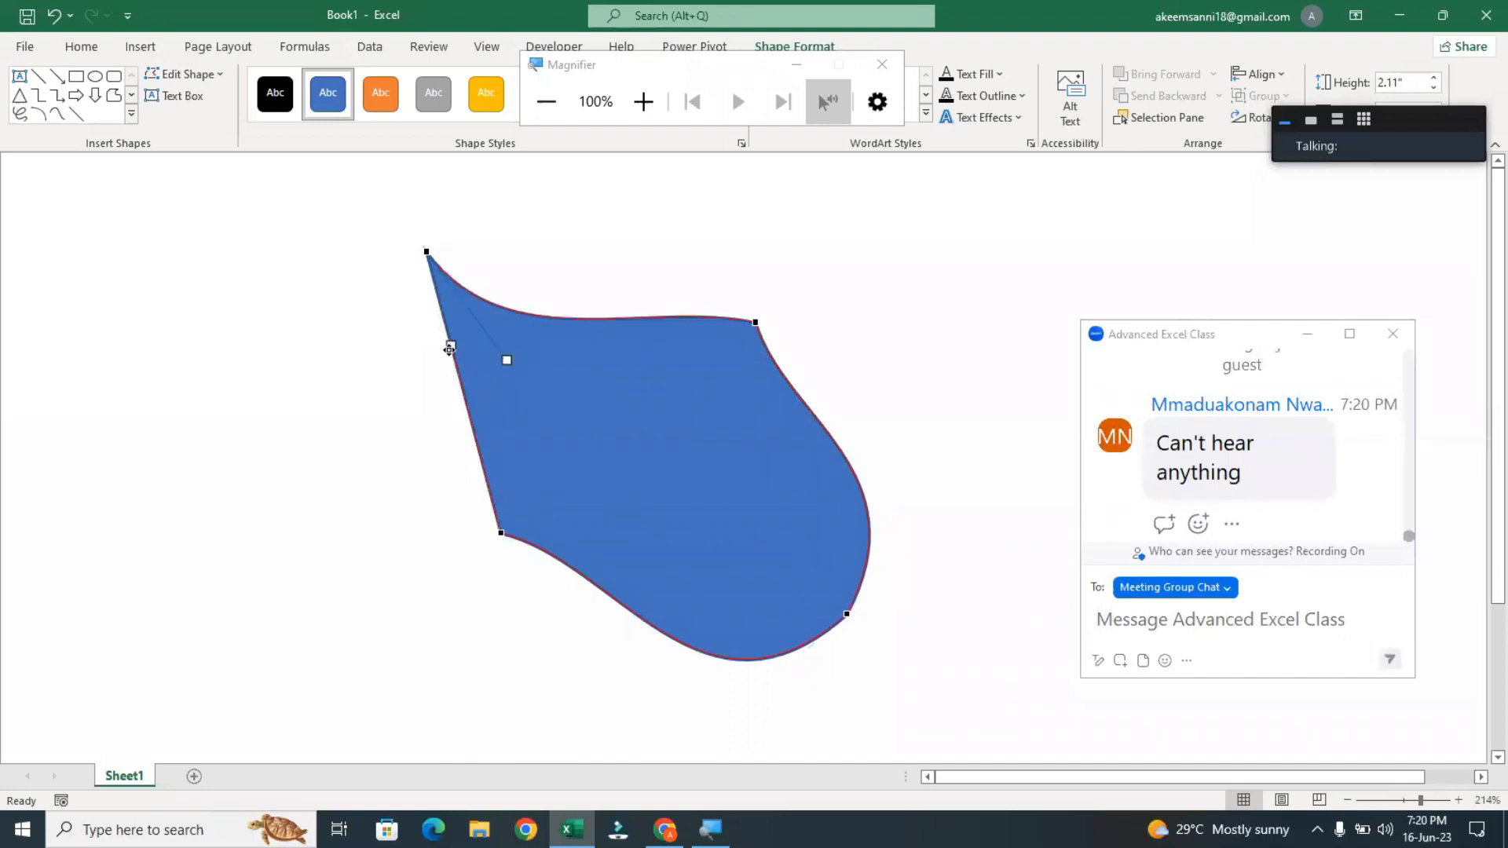
{"action": "left_click_drag", "start_coordinate": [450, 349], "coordinate": [505, 332]}
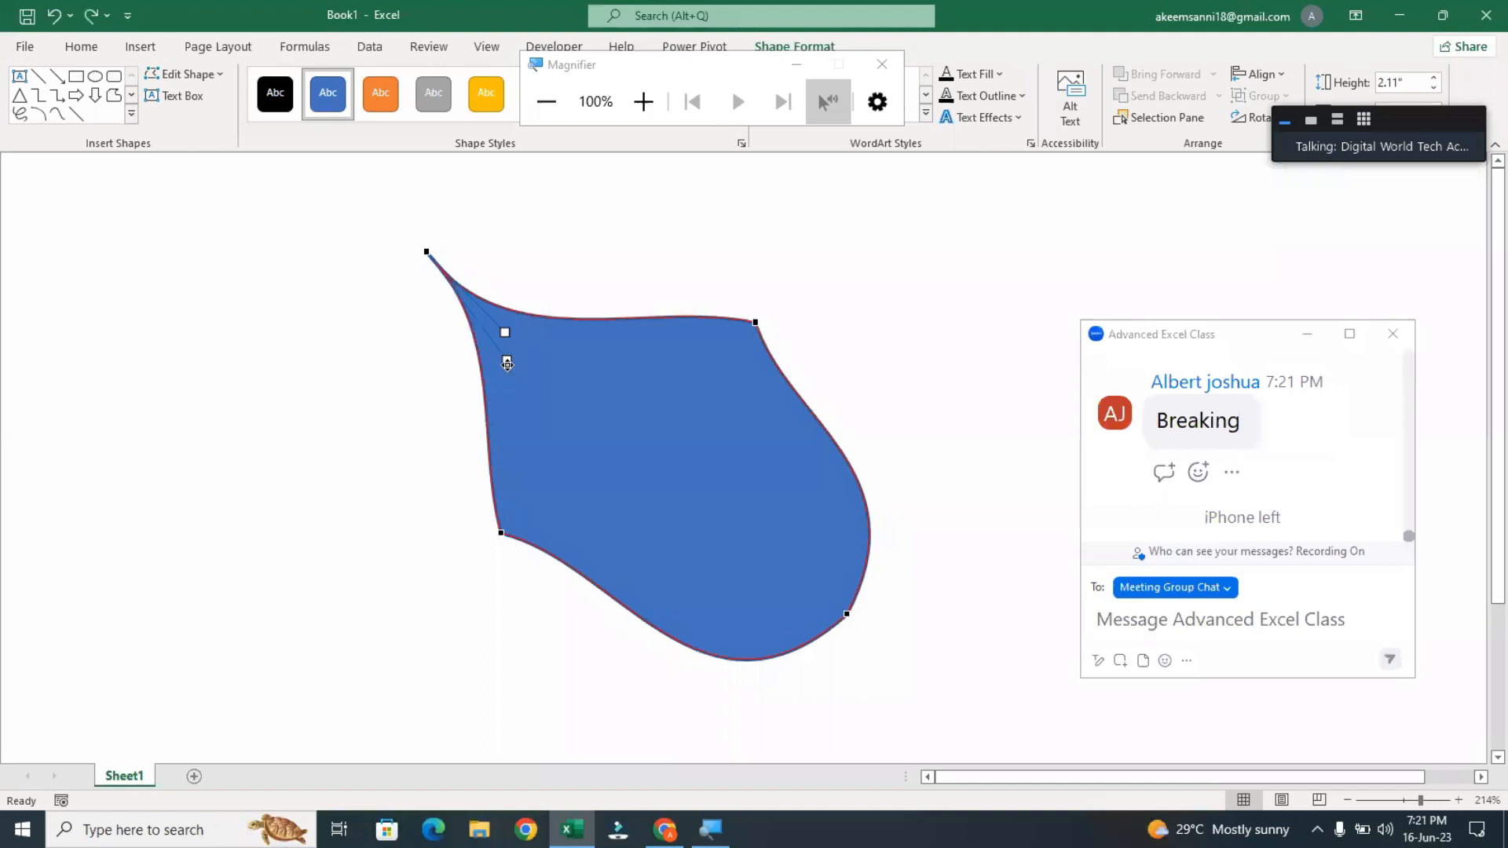
{"action": "left_click_drag", "start_coordinate": [507, 364], "coordinate": [411, 378]}
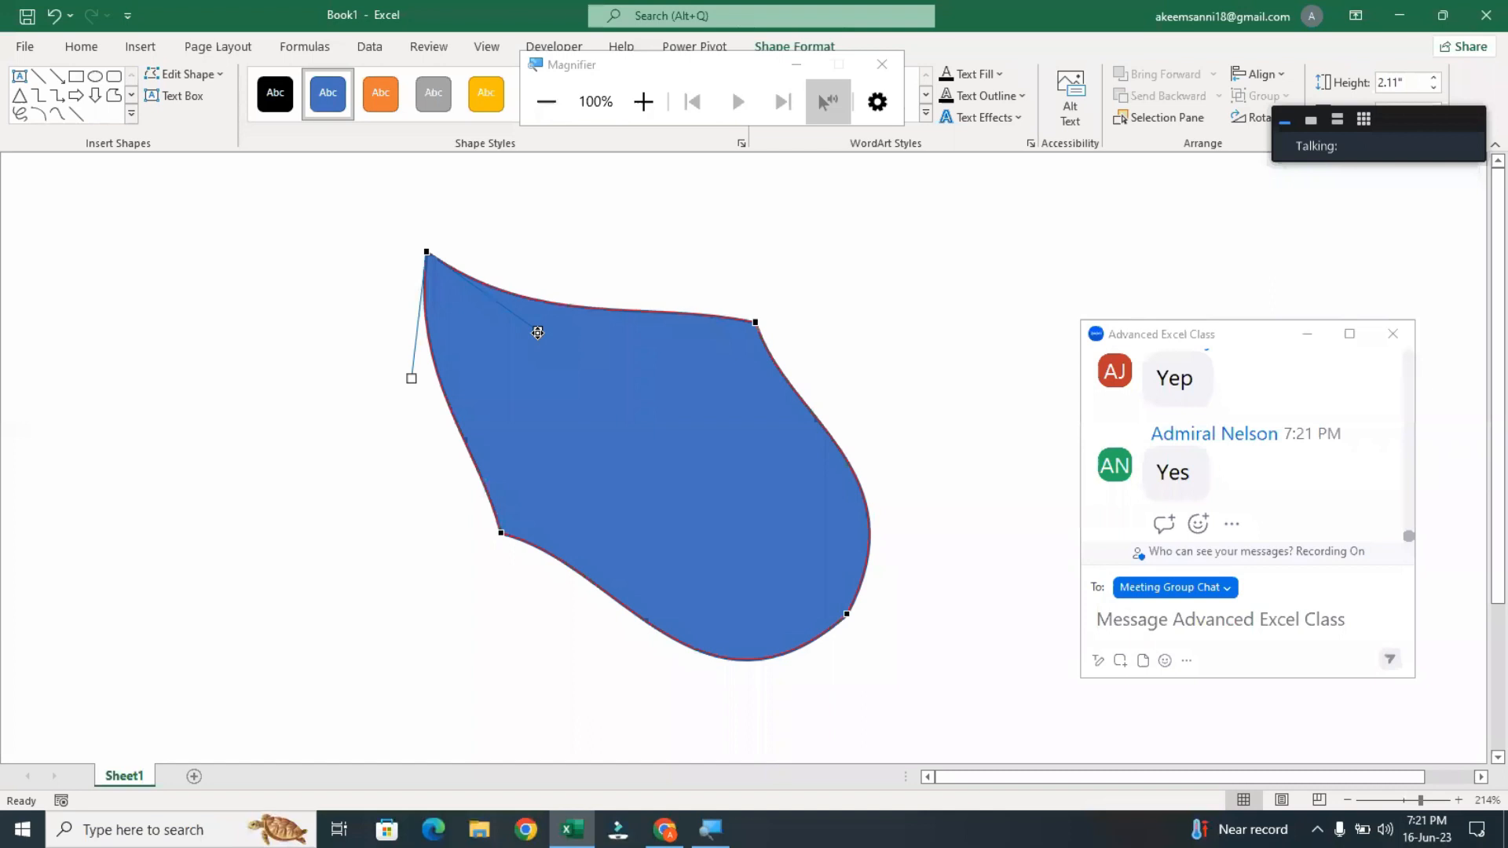
Undo the edge curves until the shape has four straight sides again, and leave point editing
{"action": "key", "text": "ctrl+z"}
{"action": "key", "text": "ctrl+z"}
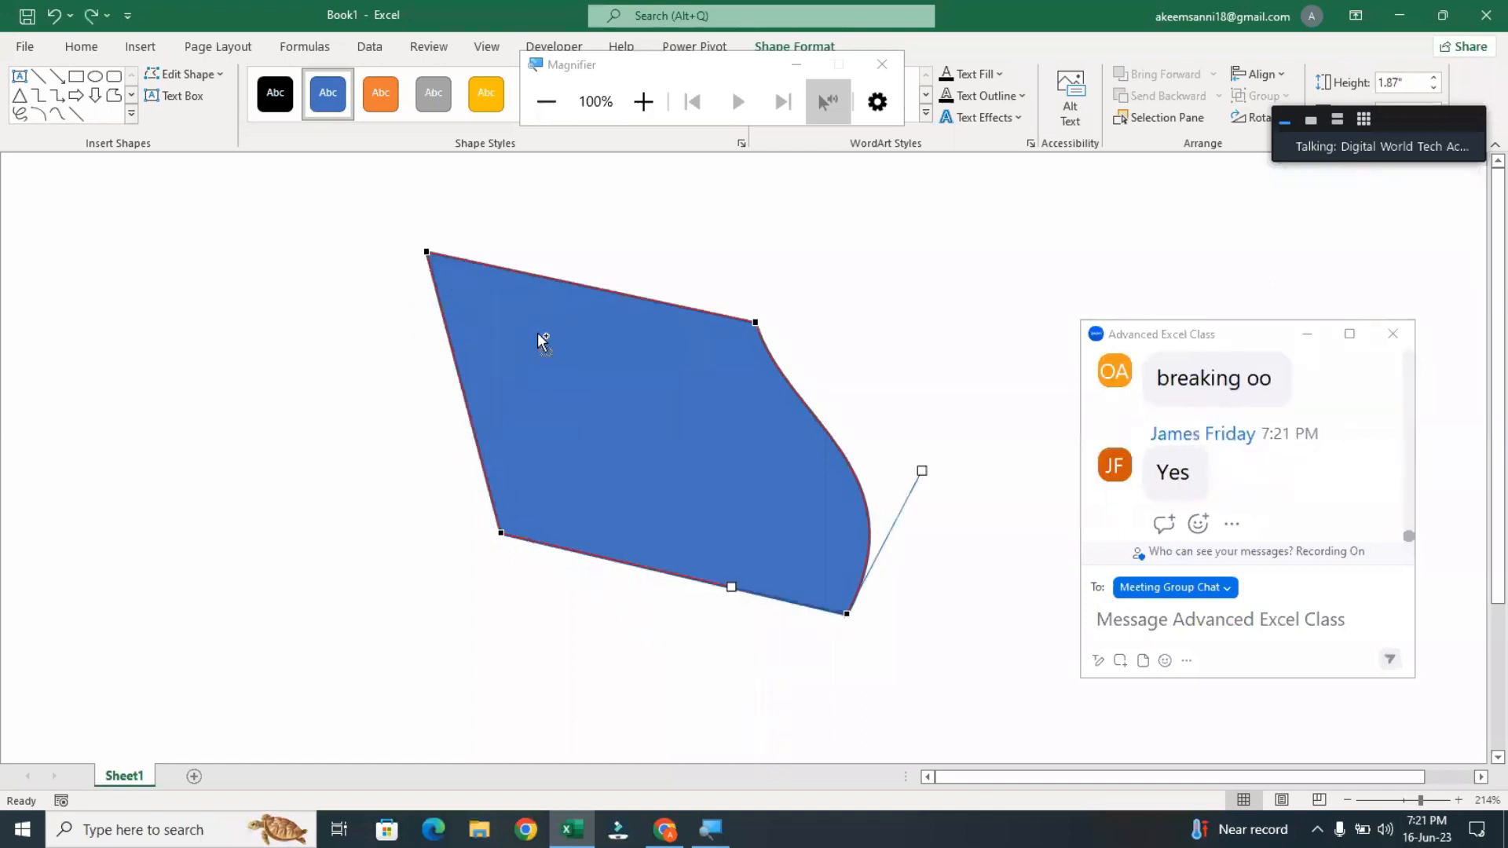
{"action": "key", "text": "ctrl+z"}
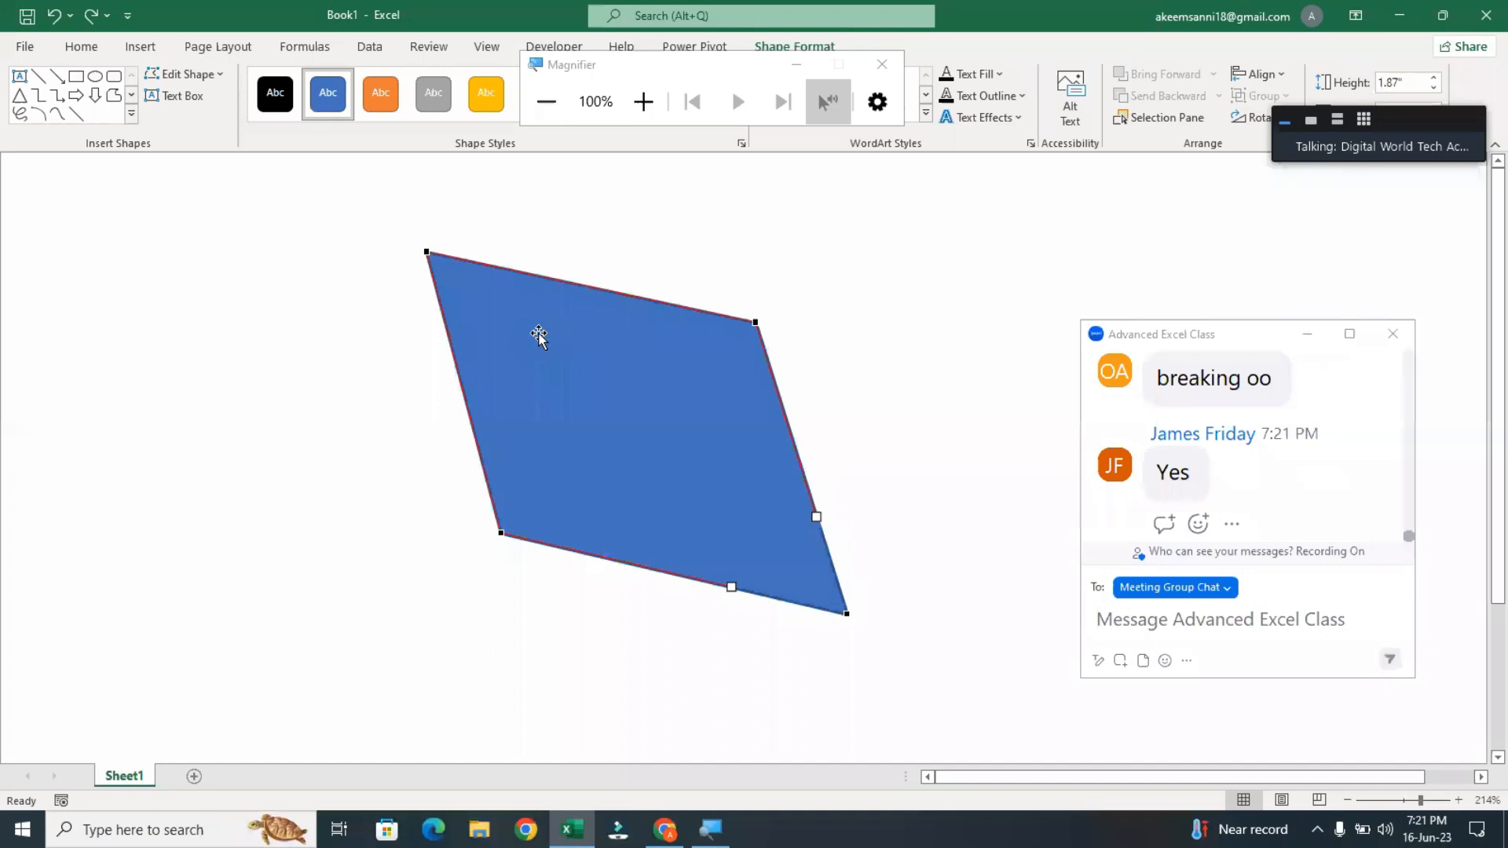
{"action": "left_click", "coordinate": [538, 337]}
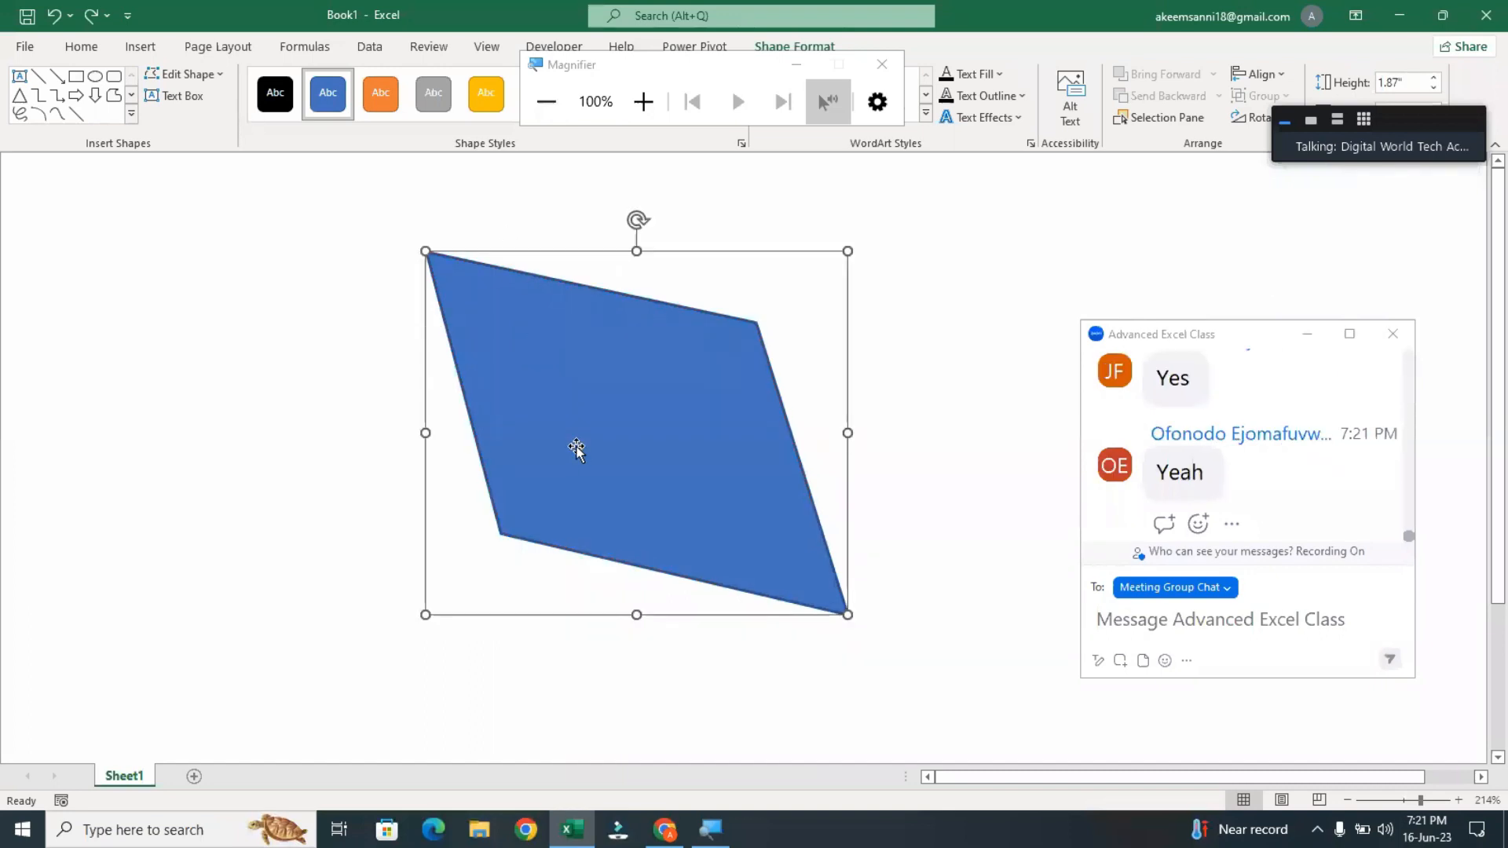
Reopen the shape's edit points and bulge the edges beside the lower-right and upper-left corners outward with their curve handles
{"action": "right_click", "coordinate": [669, 509]}
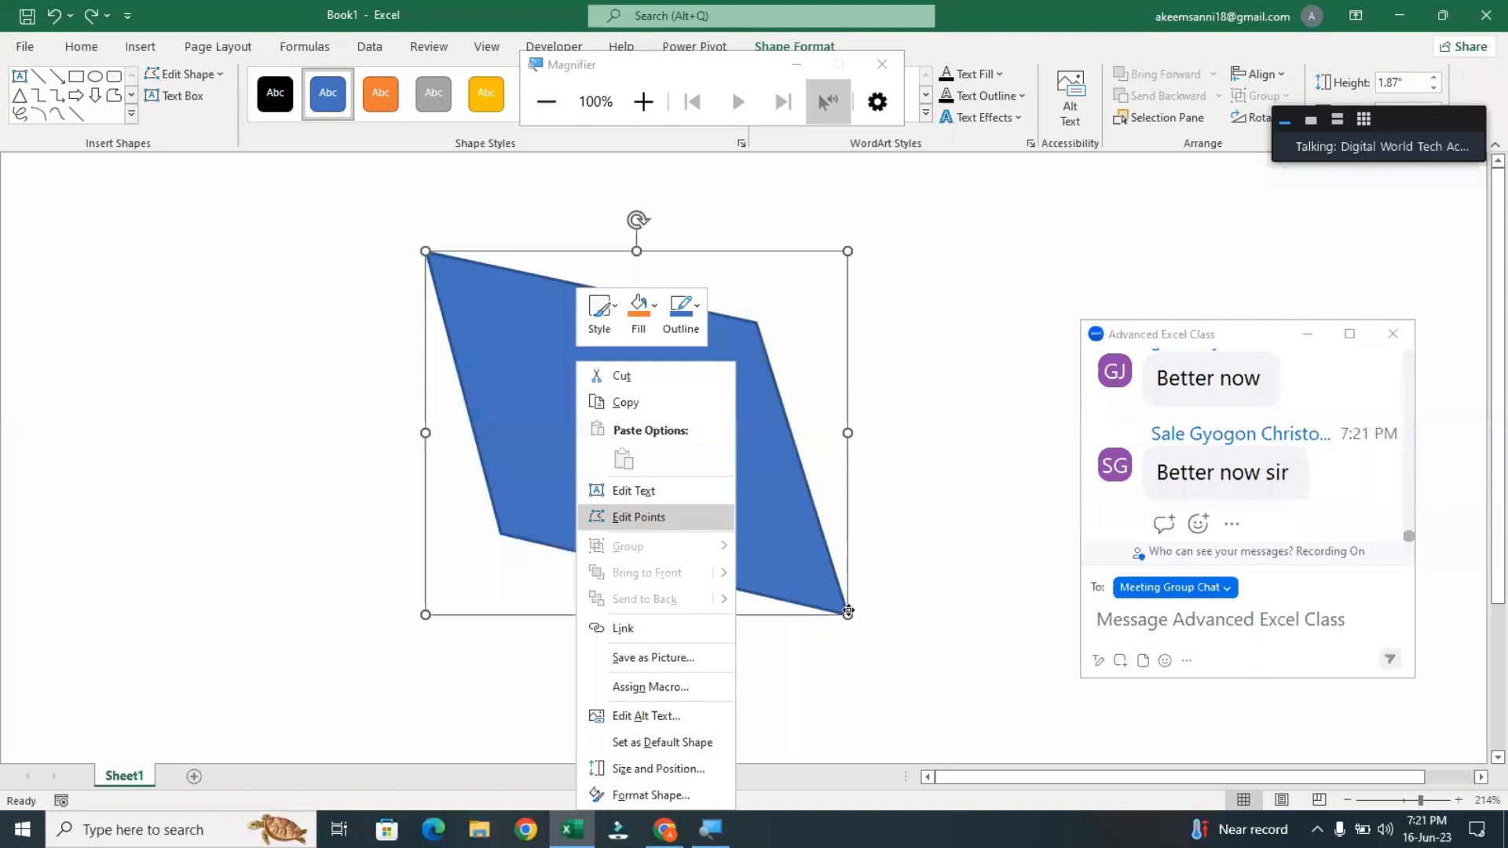
{"action": "left_click", "coordinate": [849, 611]}
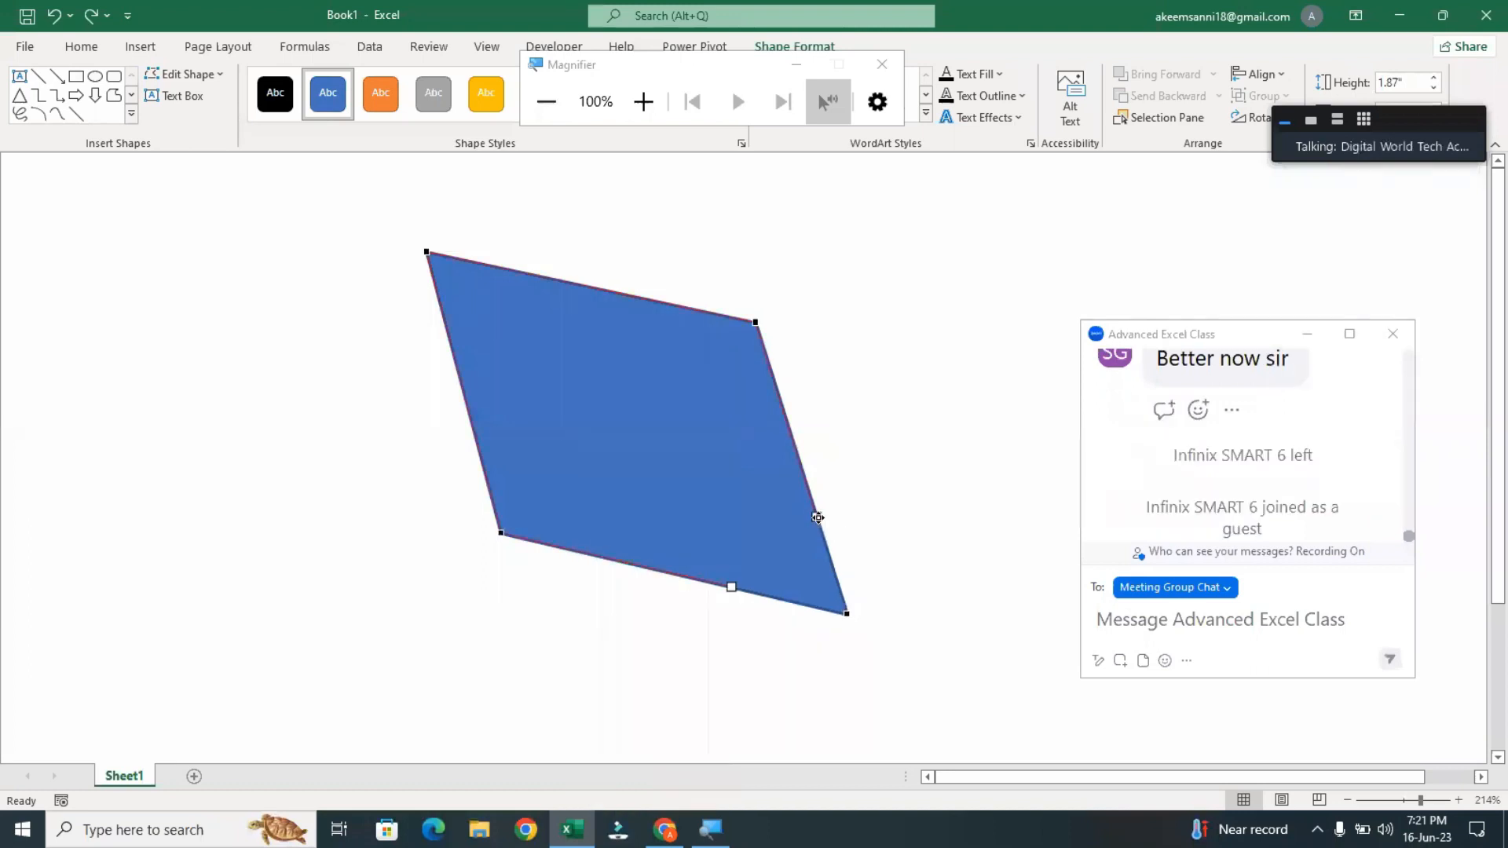
{"action": "left_click_drag", "start_coordinate": [817, 517], "coordinate": [871, 461]}
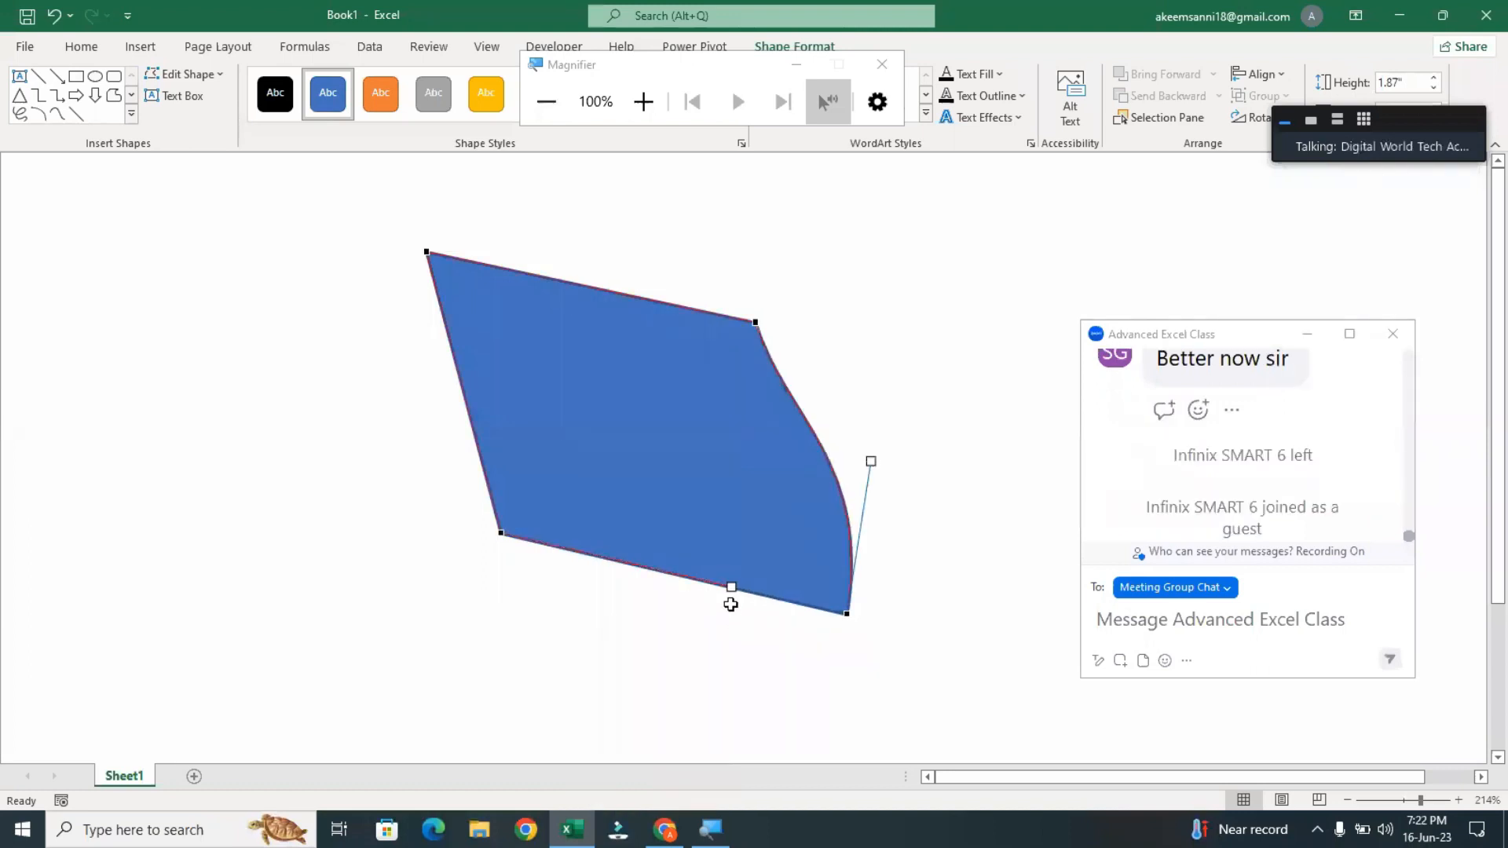
{"action": "left_click_drag", "start_coordinate": [732, 589], "coordinate": [693, 663]}
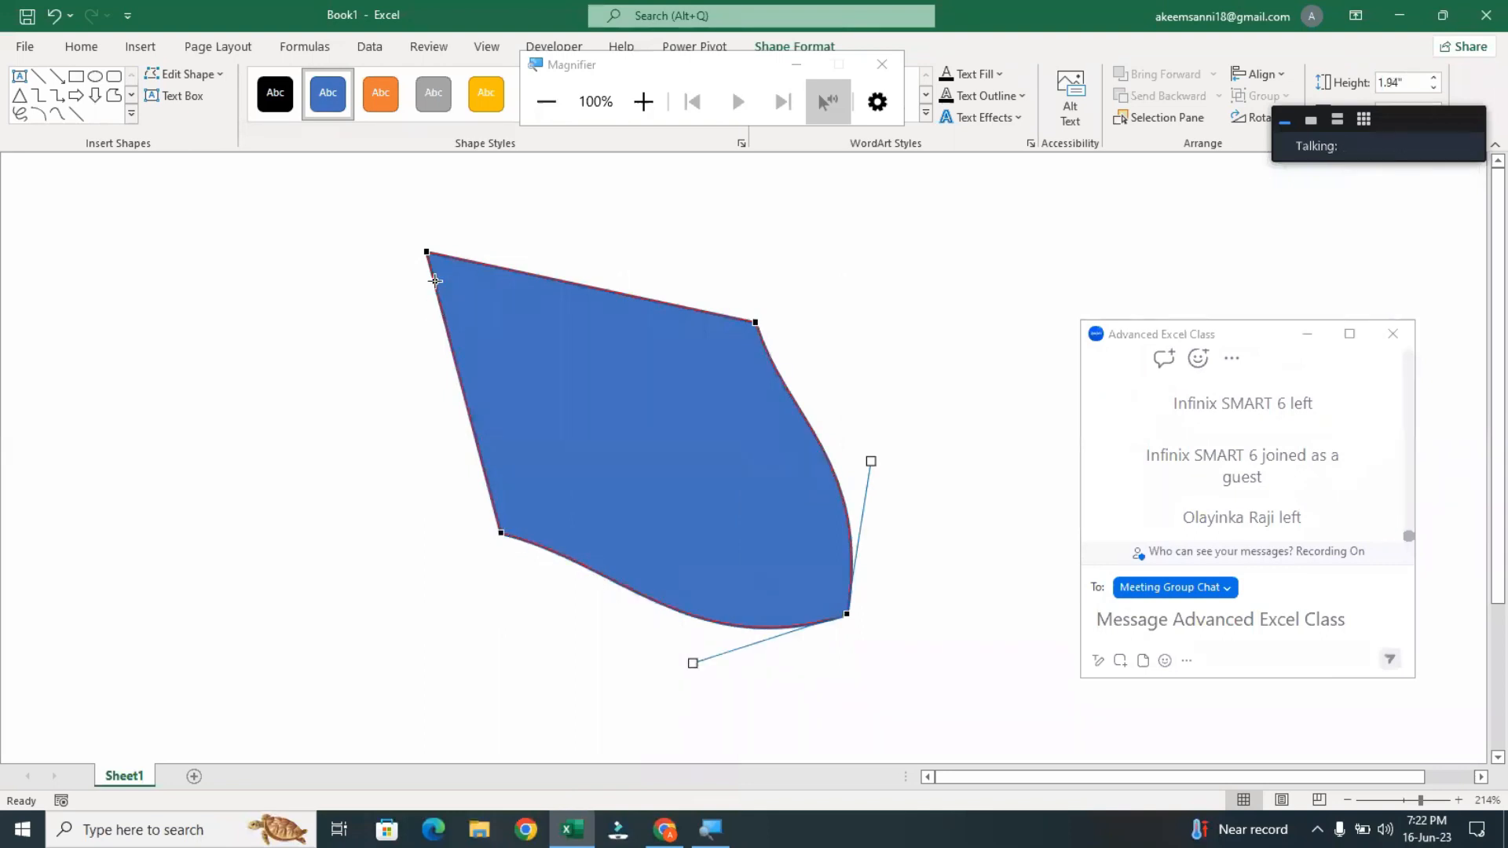
{"action": "left_click", "coordinate": [427, 254]}
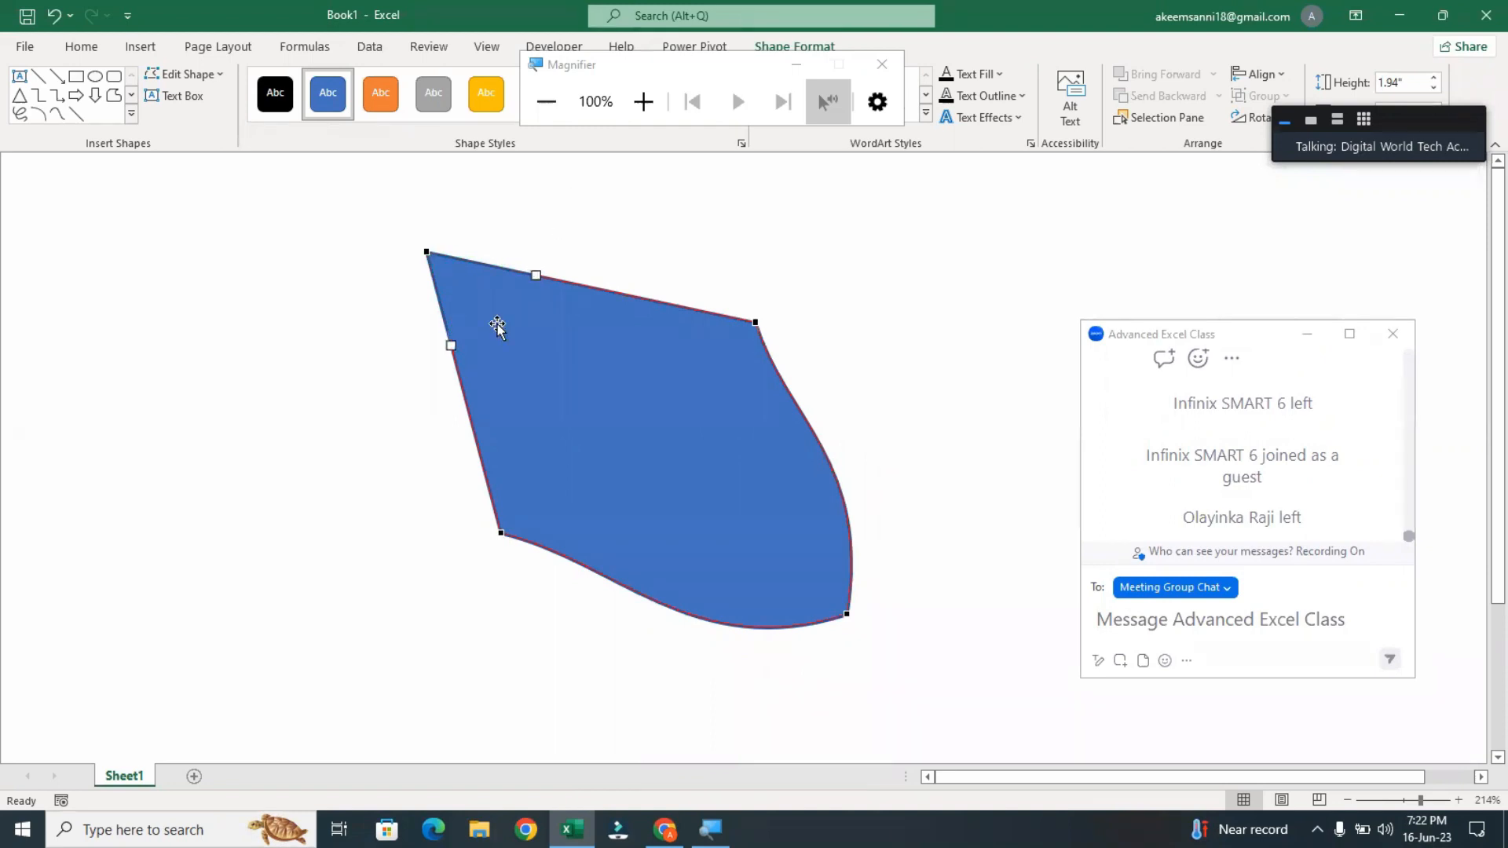
{"action": "left_click_drag", "start_coordinate": [454, 348], "coordinate": [387, 346]}
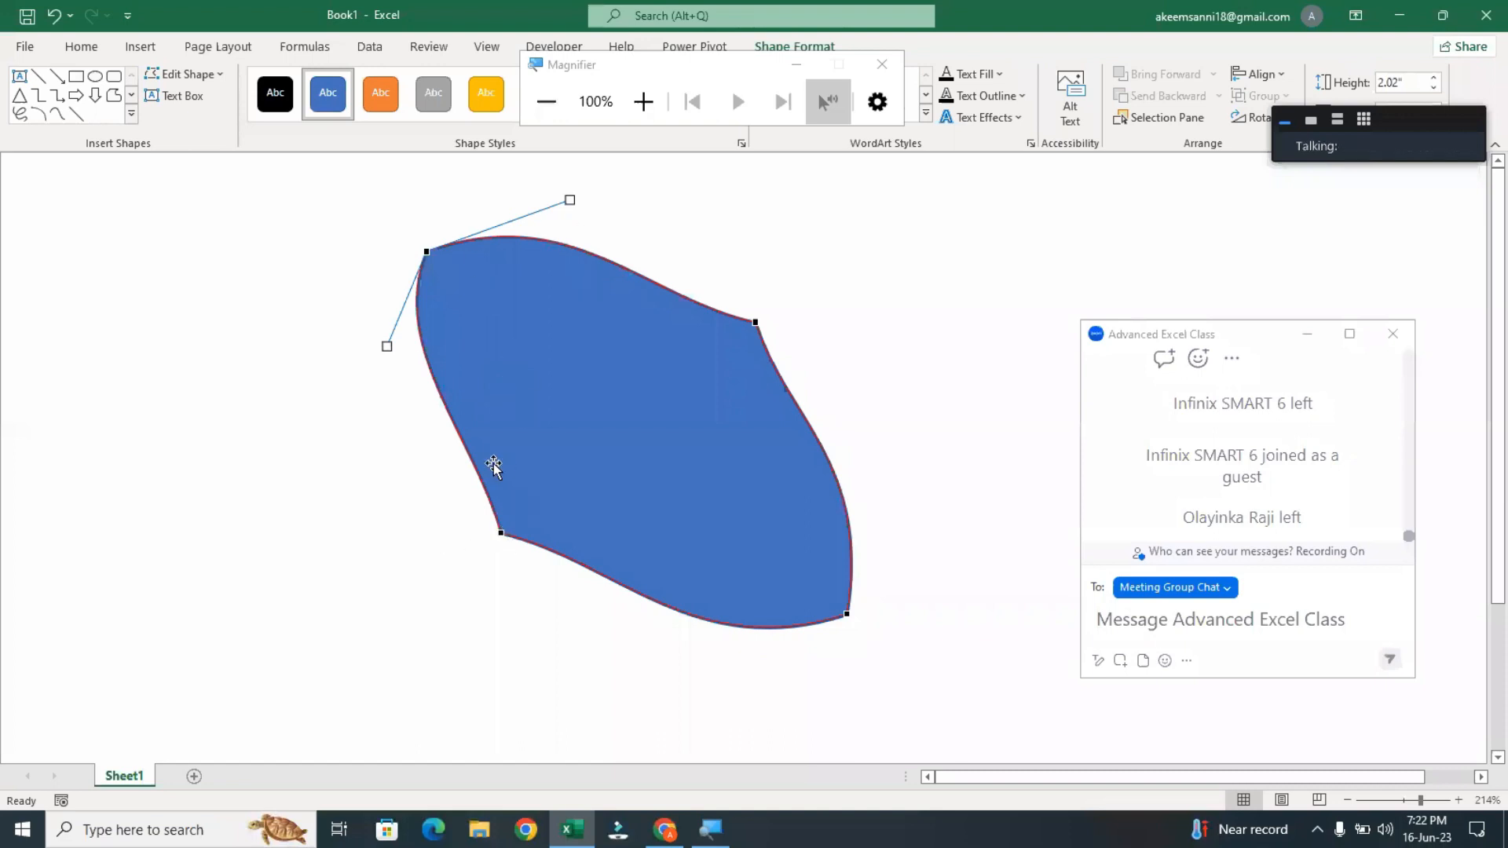
Curve the left edge inward at the lower-left corner and the upper edge inward at the upper-right corner
{"action": "left_click", "coordinate": [476, 438]}
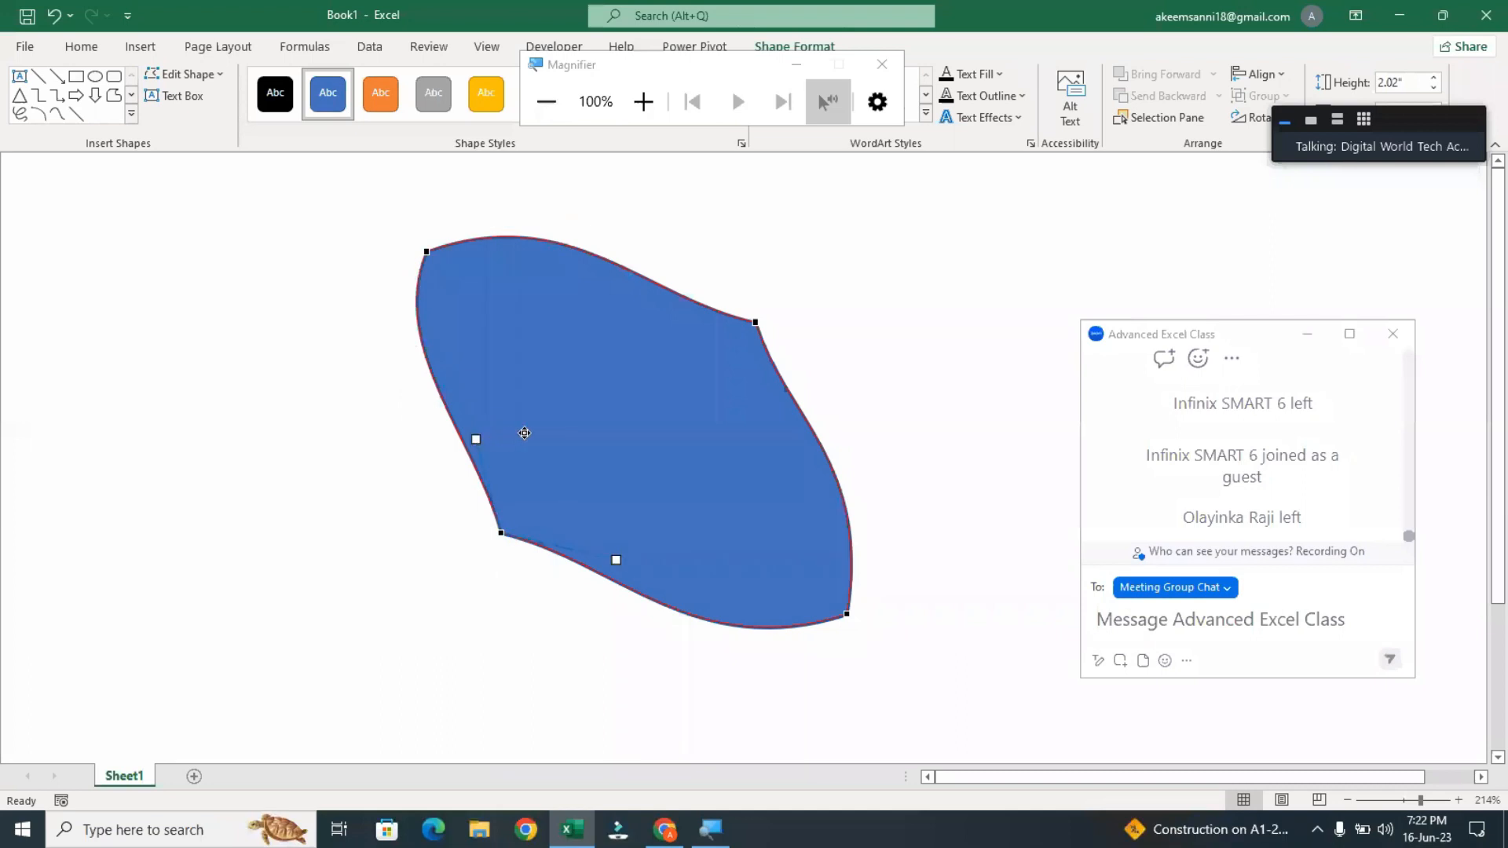
{"action": "left_click_drag", "start_coordinate": [476, 439], "coordinate": [533, 430]}
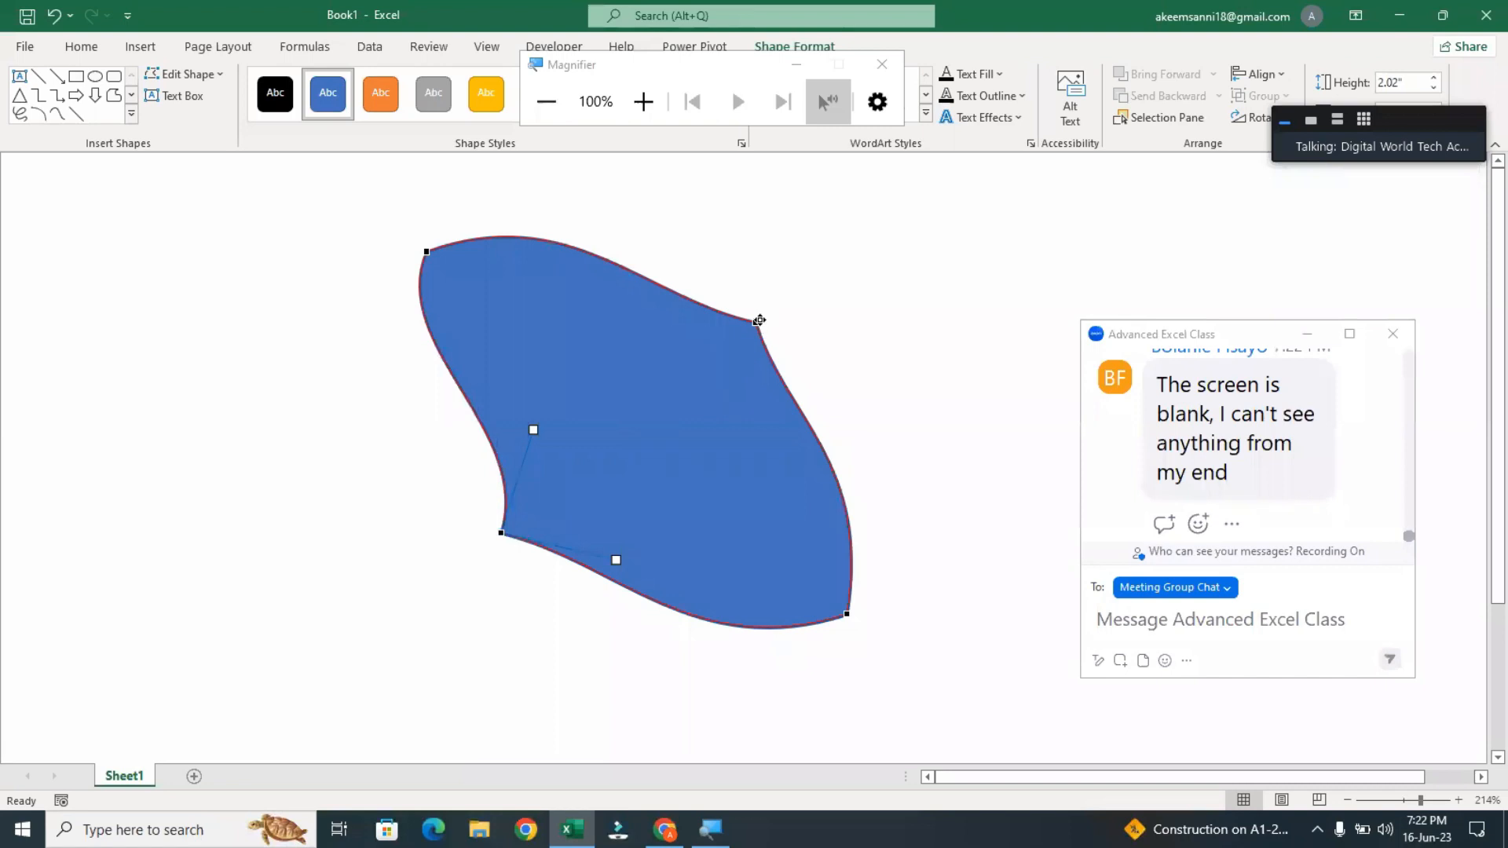
{"action": "left_click", "coordinate": [754, 322]}
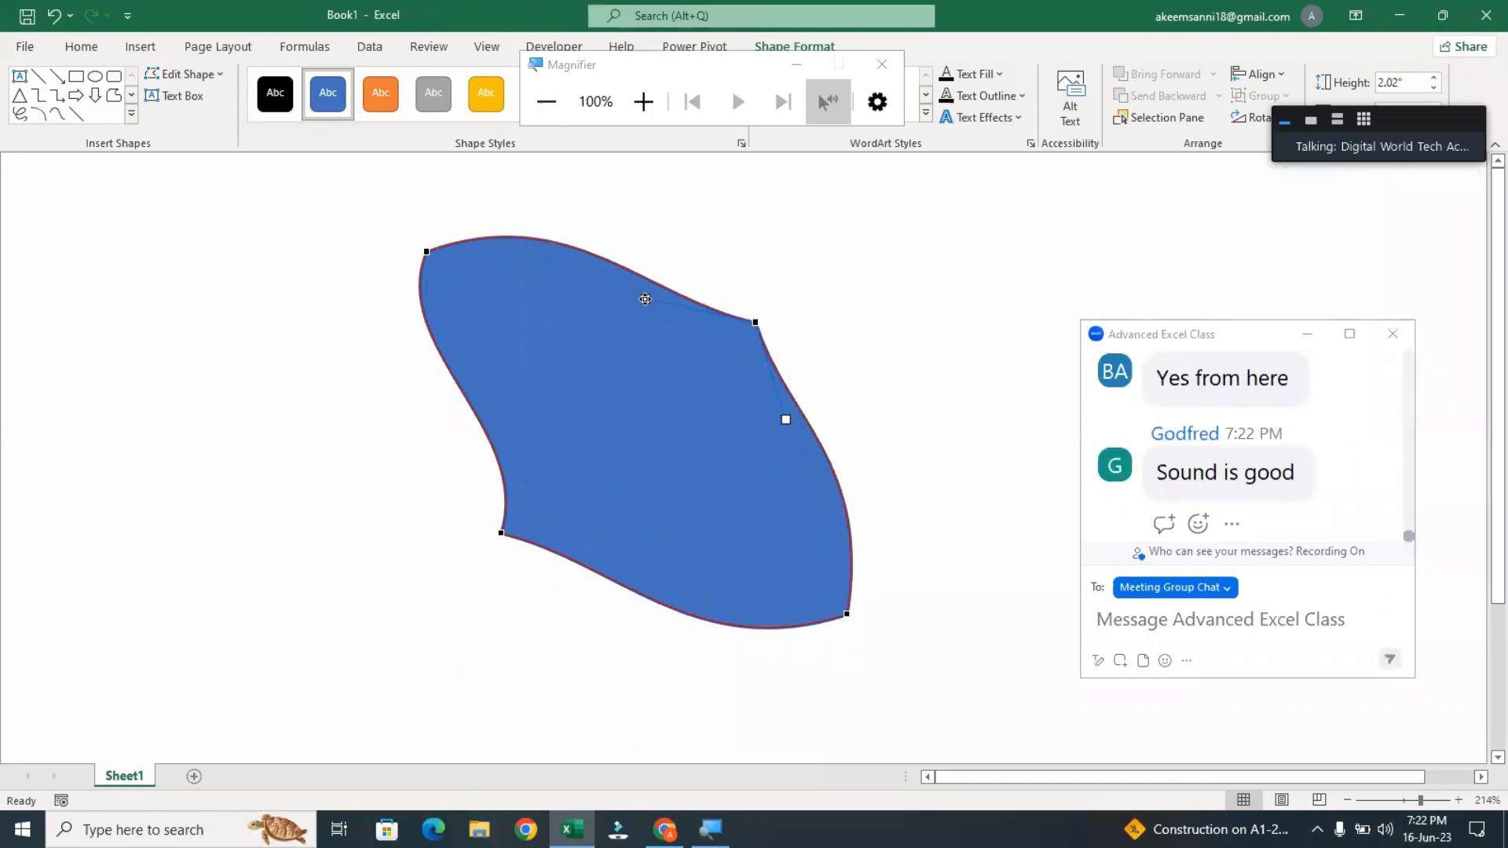
{"action": "left_click_drag", "start_coordinate": [645, 300], "coordinate": [621, 372]}
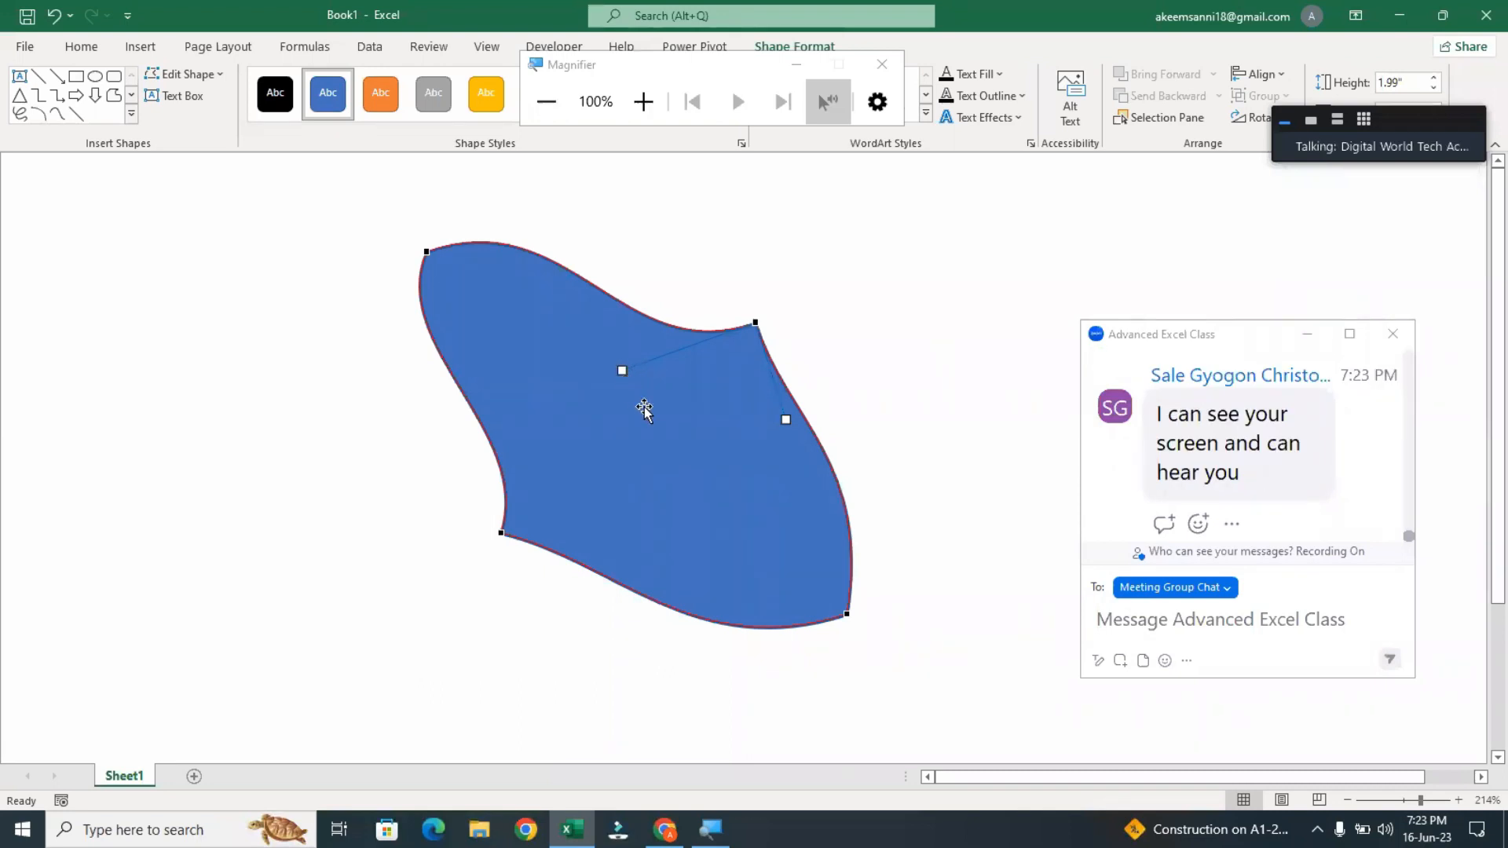
Delete the curved shape and draw a new rectangle about 1.45" high and 1.75" wide in its place
{"action": "key", "text": "Delete"}
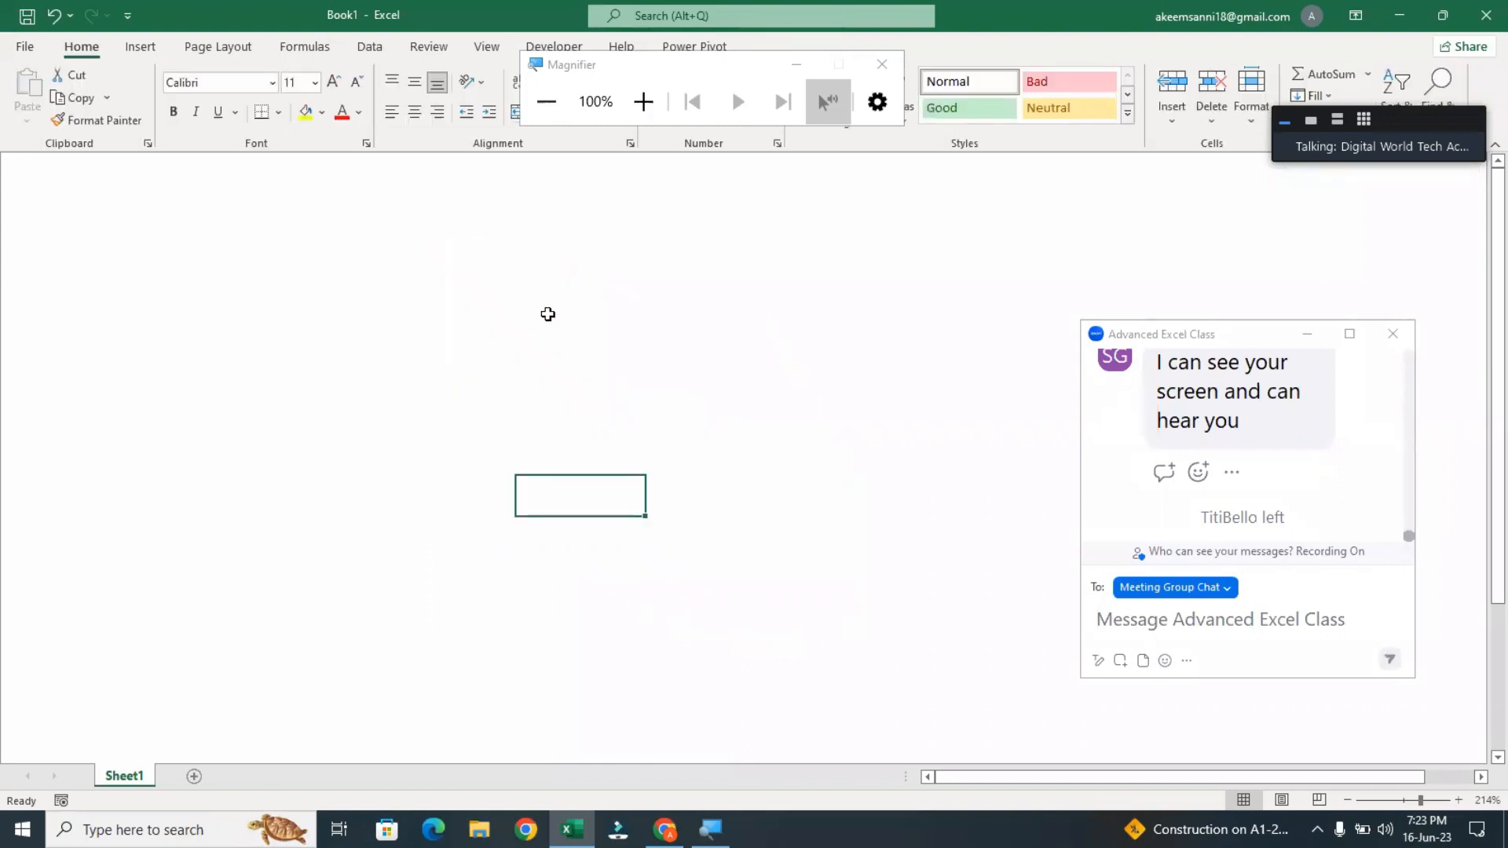
{"action": "left_click", "coordinate": [141, 49]}
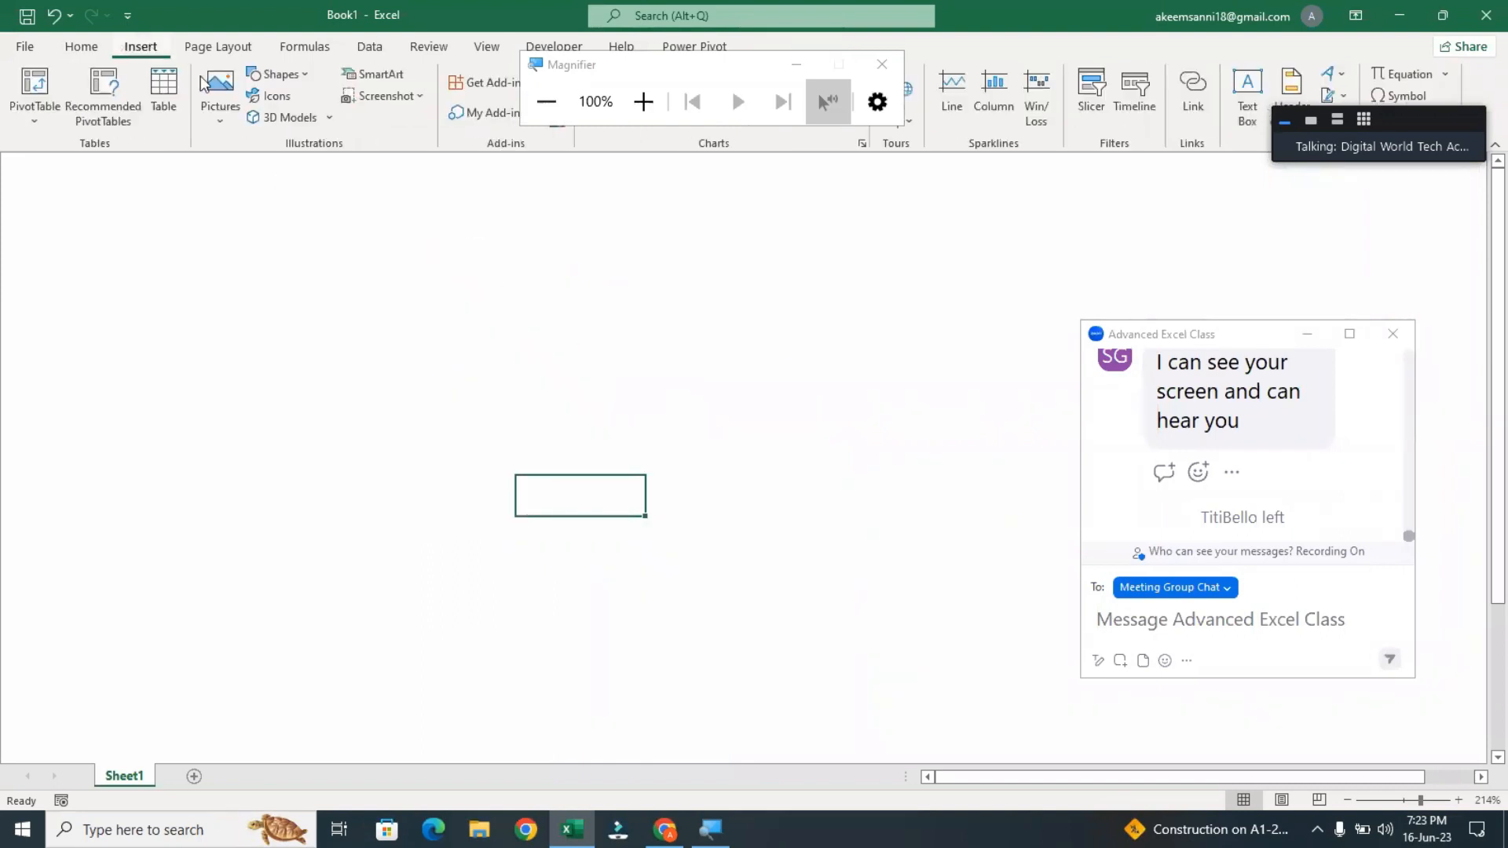
{"action": "left_click", "coordinate": [281, 73]}
{"action": "left_click", "coordinate": [315, 118]}
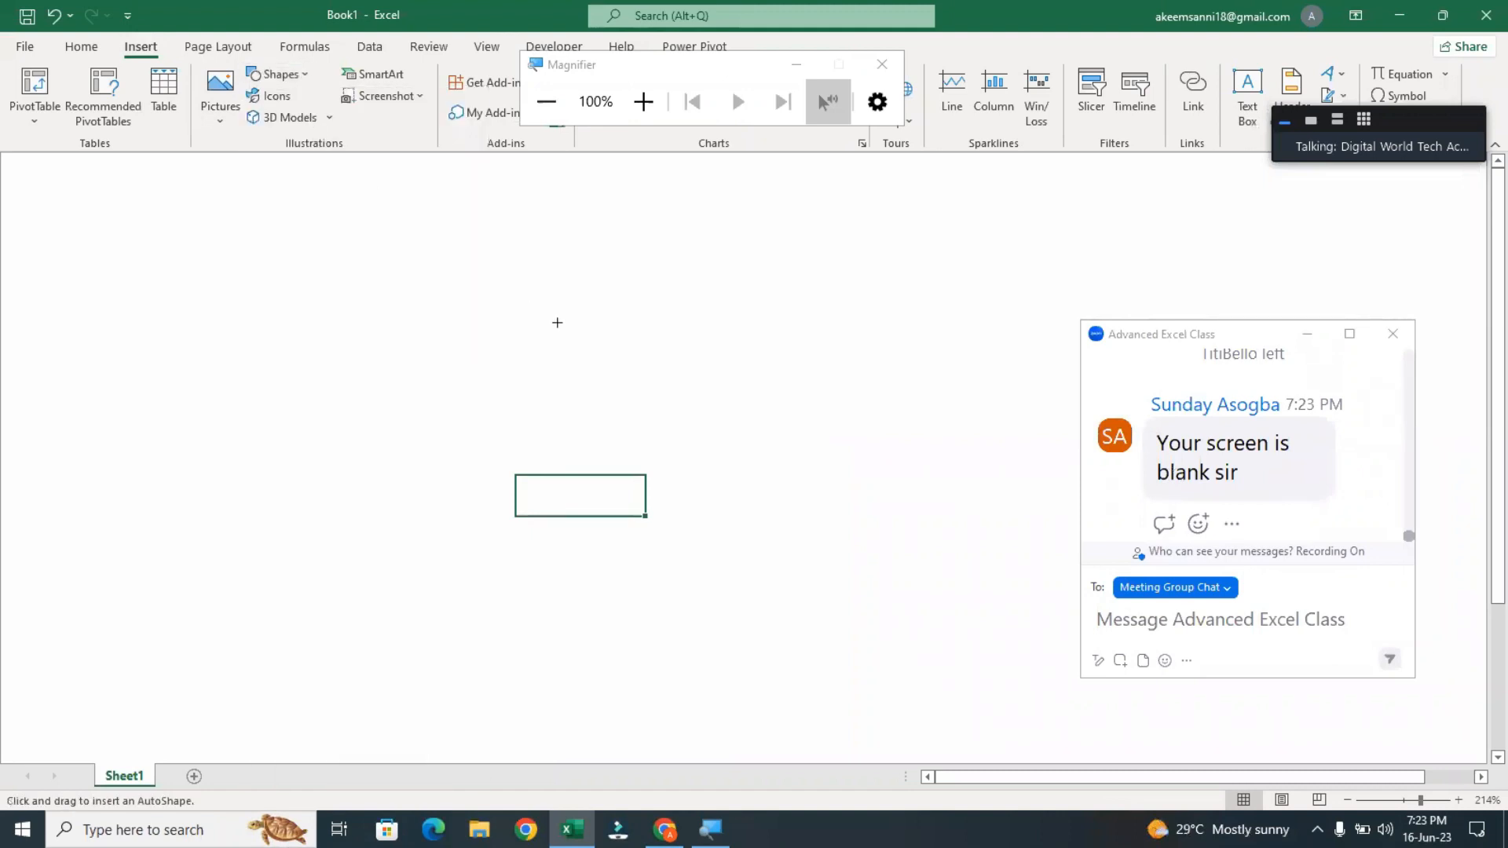
{"action": "left_click_drag", "start_coordinate": [427, 273], "coordinate": [768, 556]}
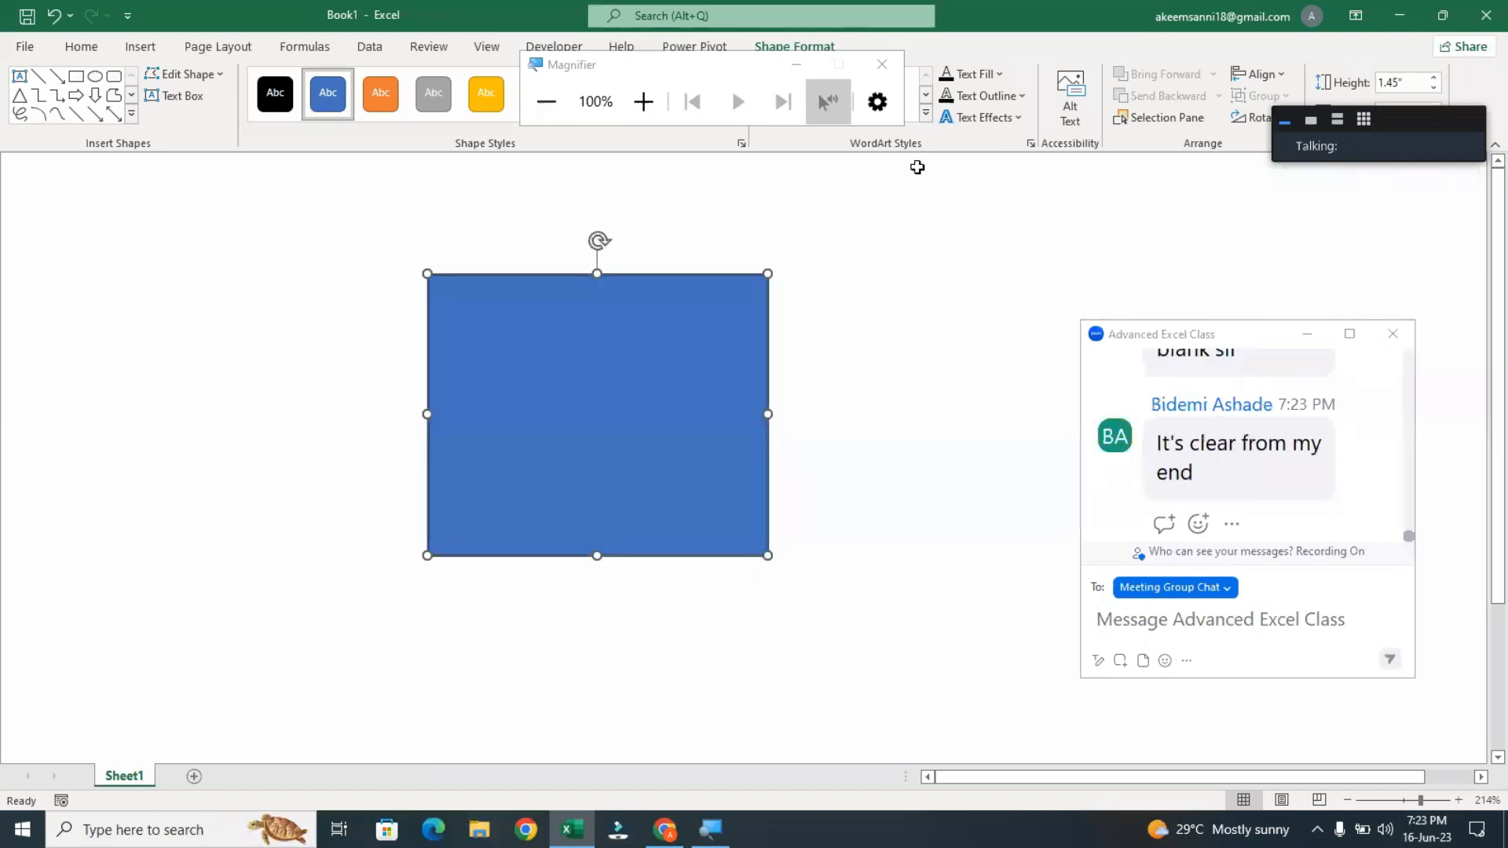
Close the Magnifier, open the rectangle's edit points, and curve the upper and right edges inward at the upper-right corner
{"action": "left_click", "coordinate": [880, 63]}
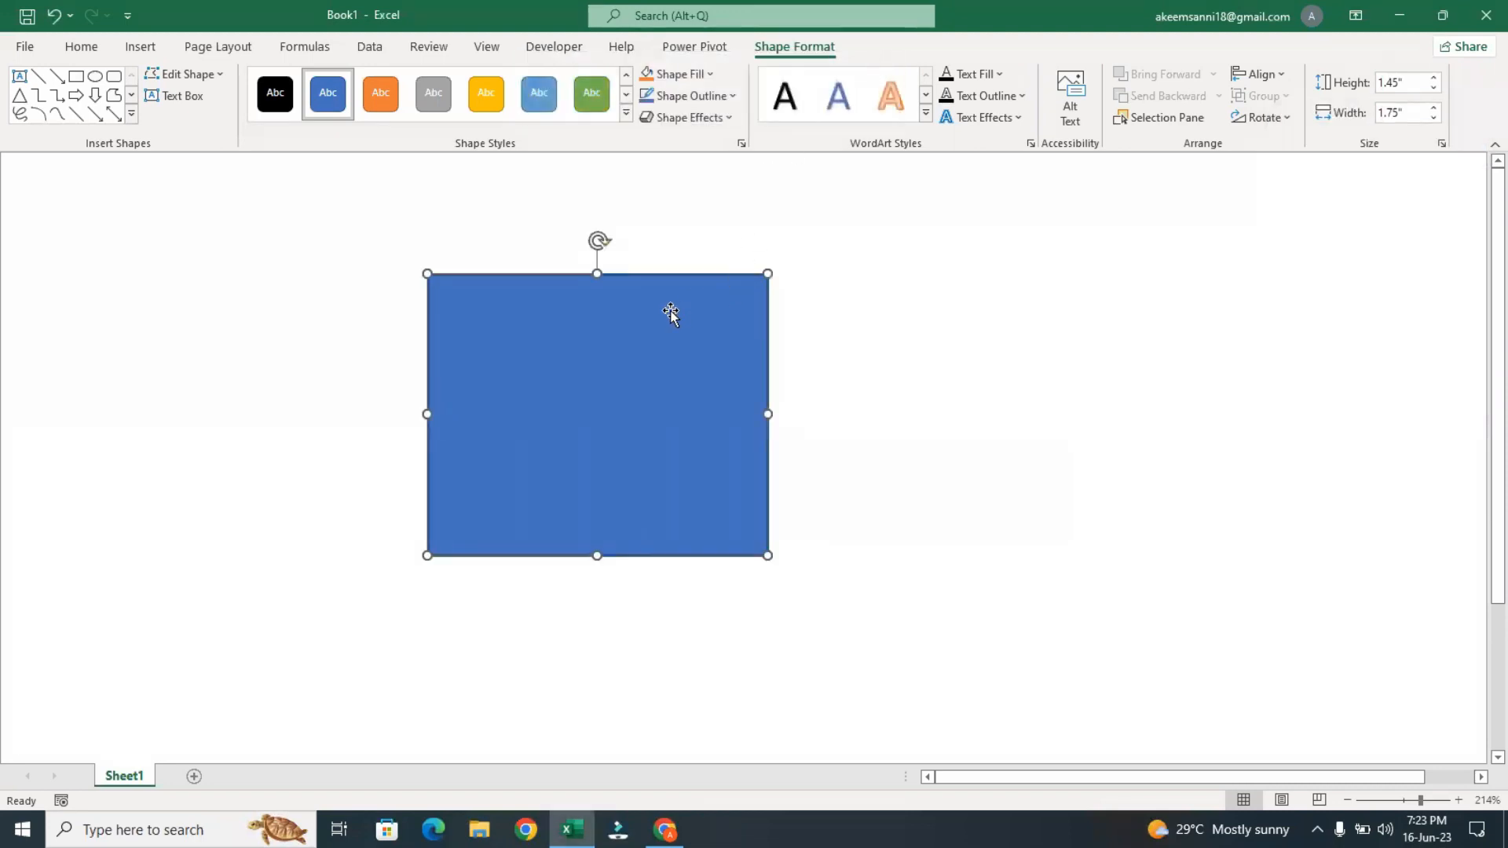
{"action": "left_click", "coordinate": [178, 81]}
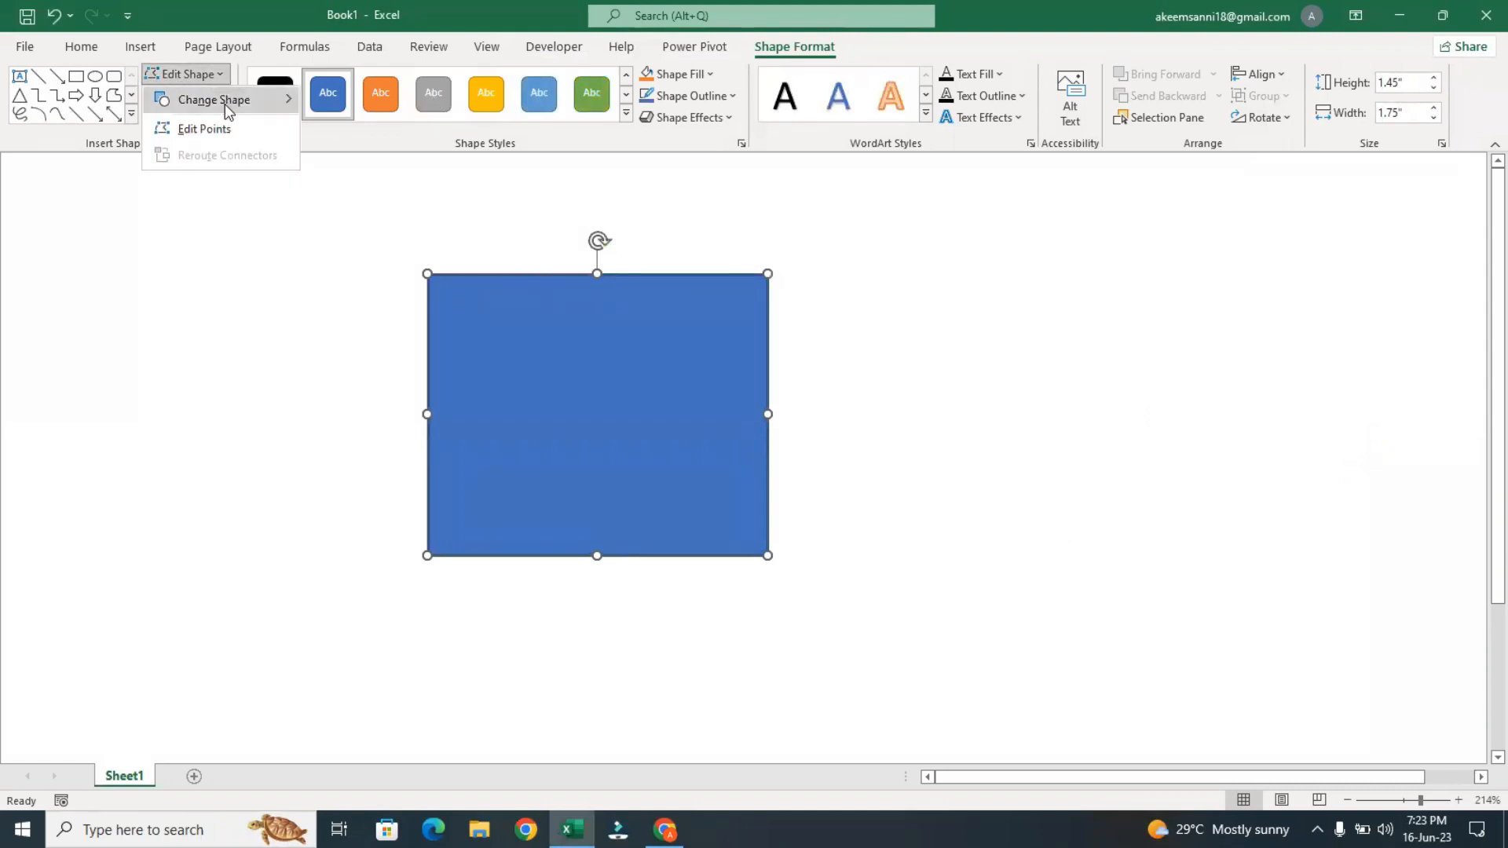
{"action": "left_click", "coordinate": [215, 124]}
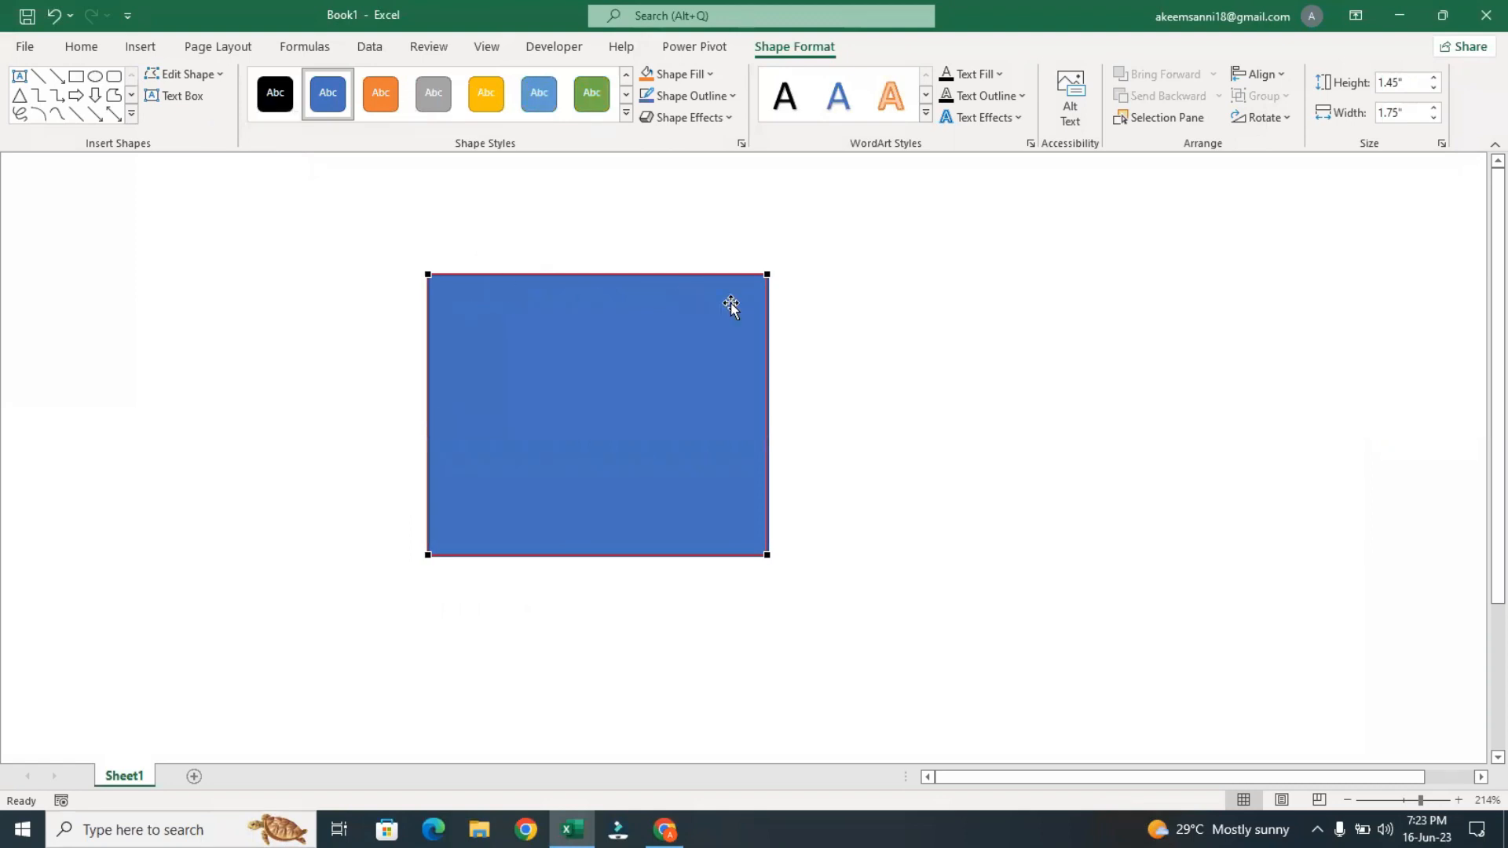
{"action": "left_click", "coordinate": [765, 271]}
{"action": "left_click_drag", "start_coordinate": [652, 274], "coordinate": [673, 358]}
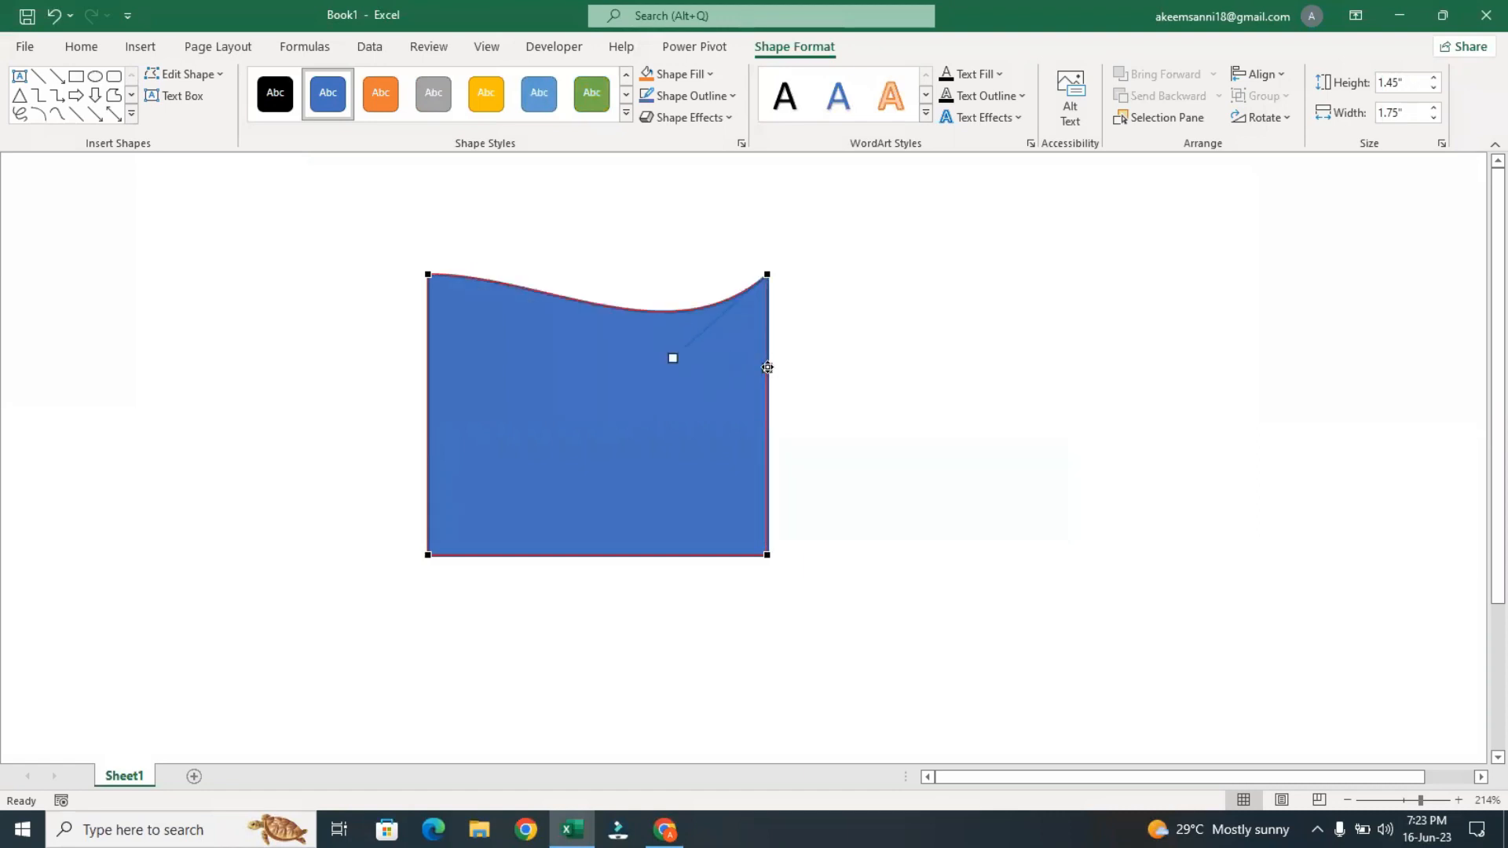
{"action": "left_click_drag", "start_coordinate": [768, 367], "coordinate": [709, 368]}
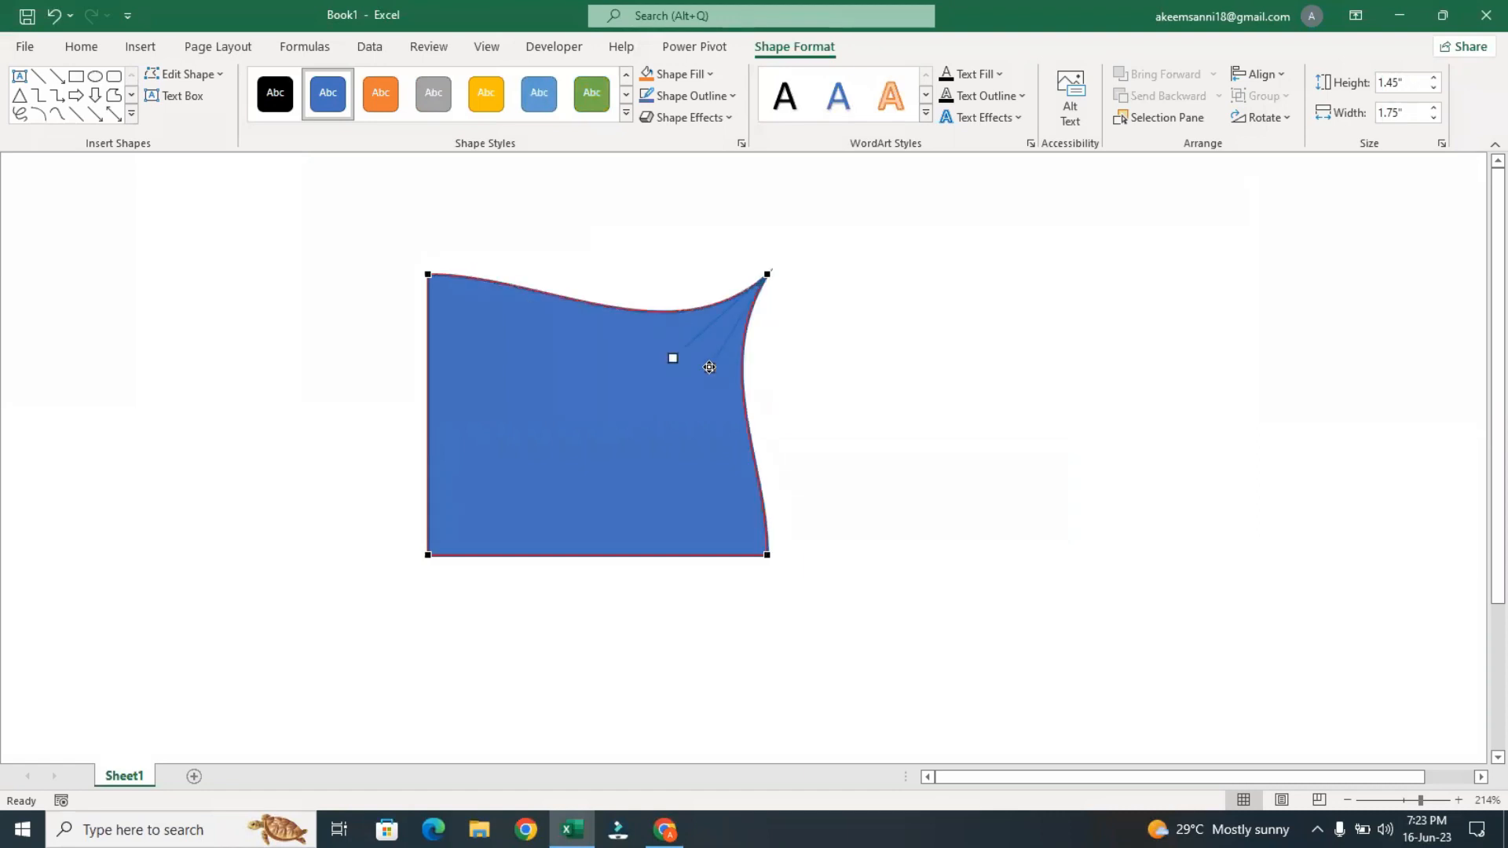
Bulge the bottom and left edges outward at the lower-left corner with its curve handles, and leave point editing
{"action": "left_click", "coordinate": [427, 557]}
{"action": "left_click_drag", "start_coordinate": [542, 557], "coordinate": [541, 620]}
{"action": "left_click_drag", "start_coordinate": [426, 463], "coordinate": [349, 449]}
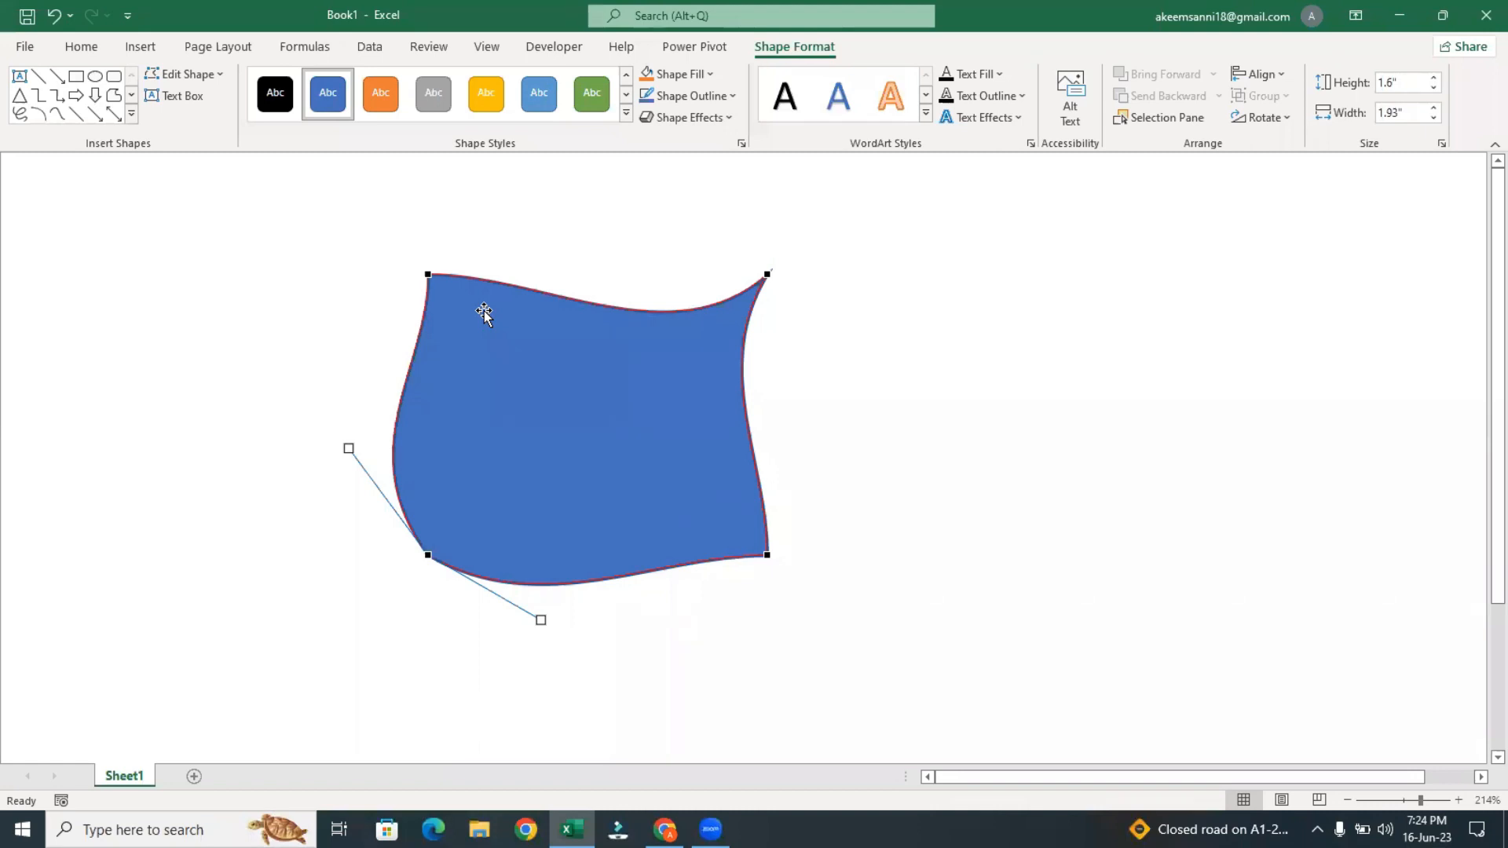
{"action": "left_click", "coordinate": [484, 310]}
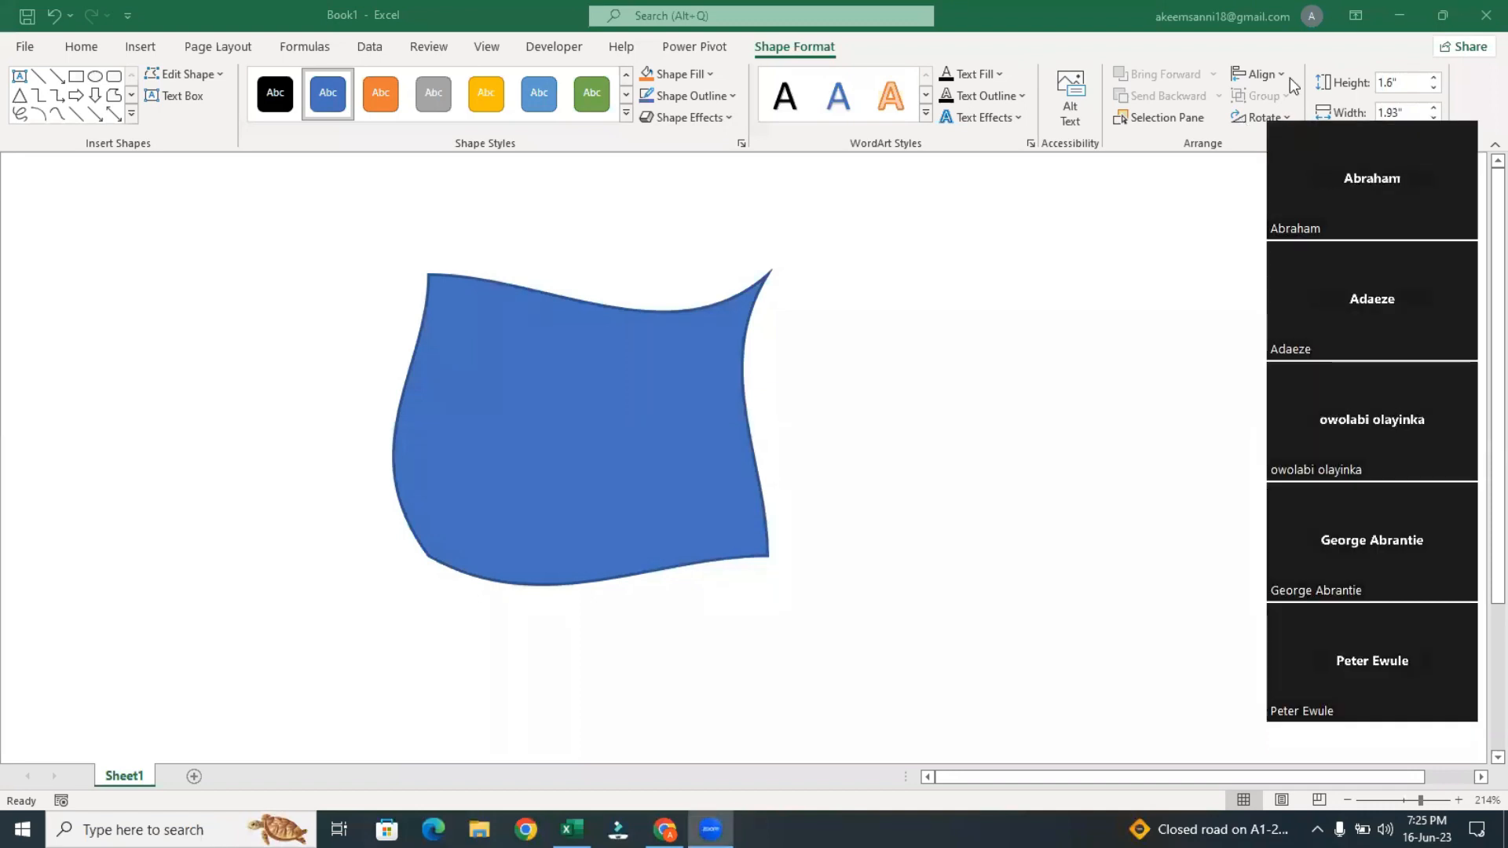
Select the curved shape and delete it from the sheet
{"action": "left_click", "coordinate": [699, 334]}
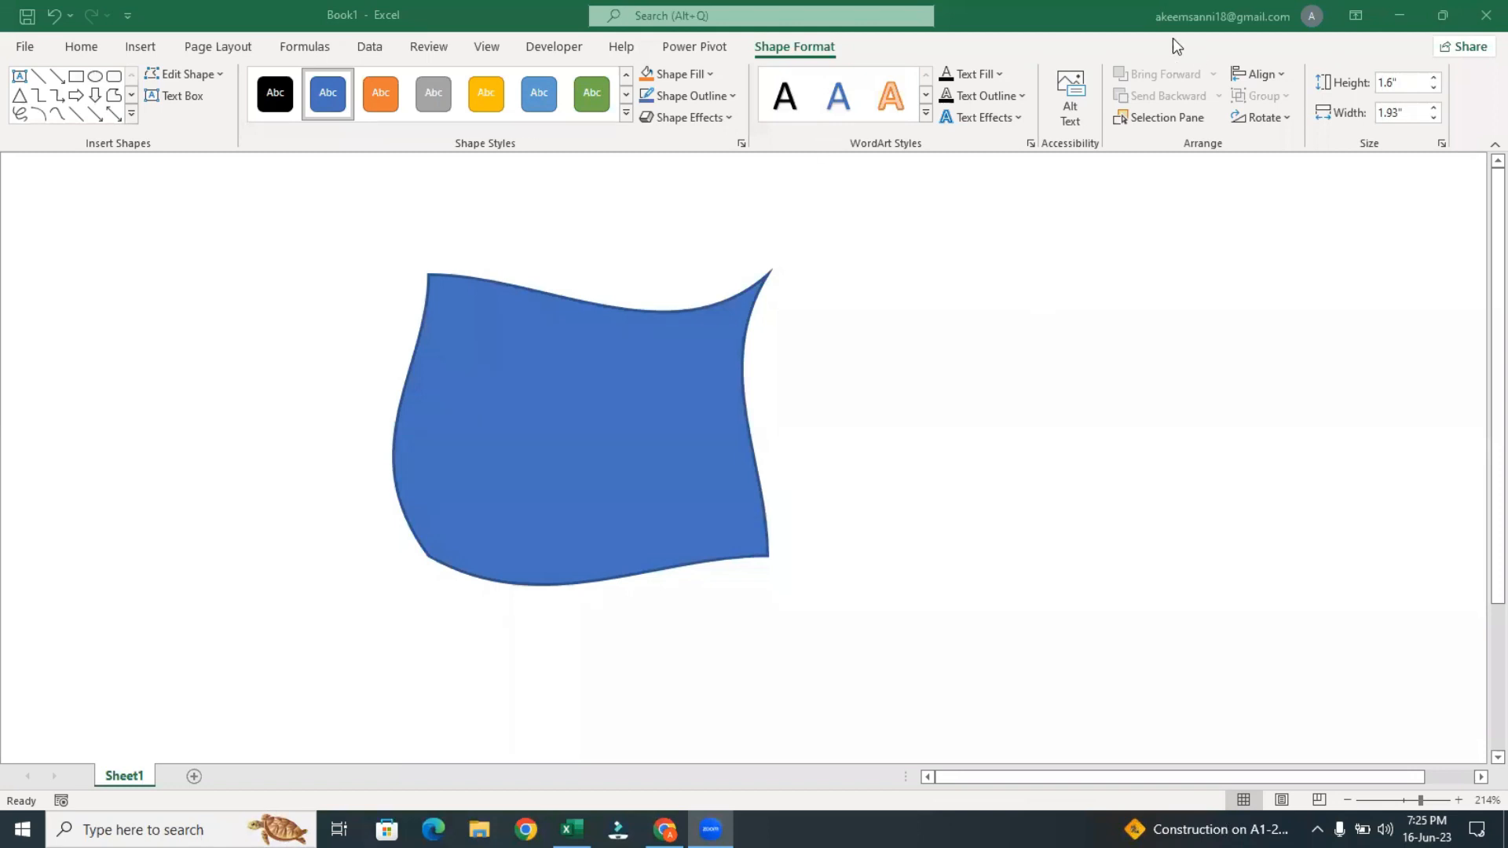
{"action": "left_click", "coordinate": [610, 341]}
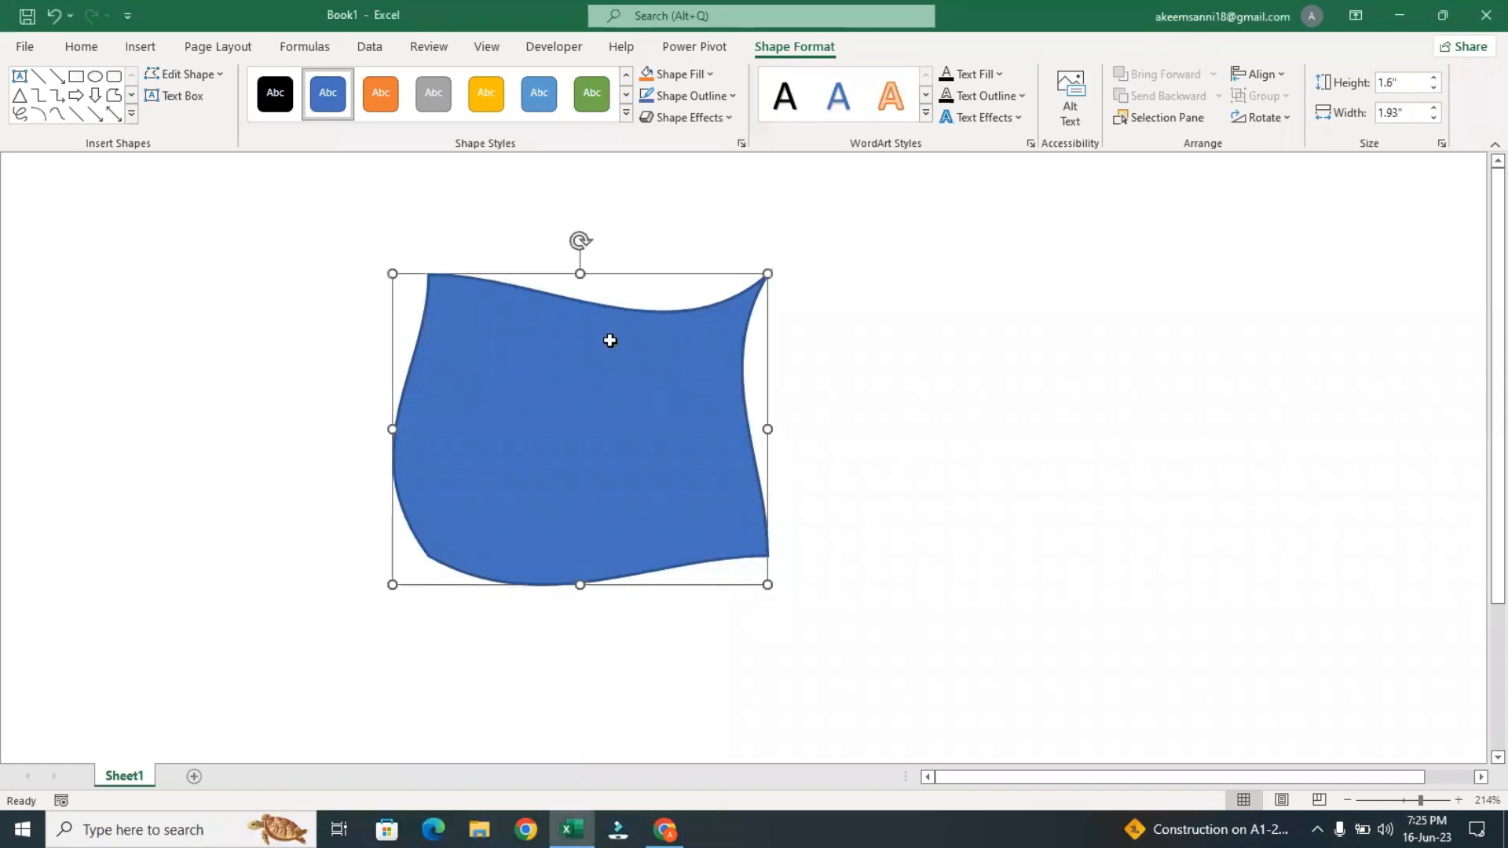
{"action": "key", "text": "Delete"}
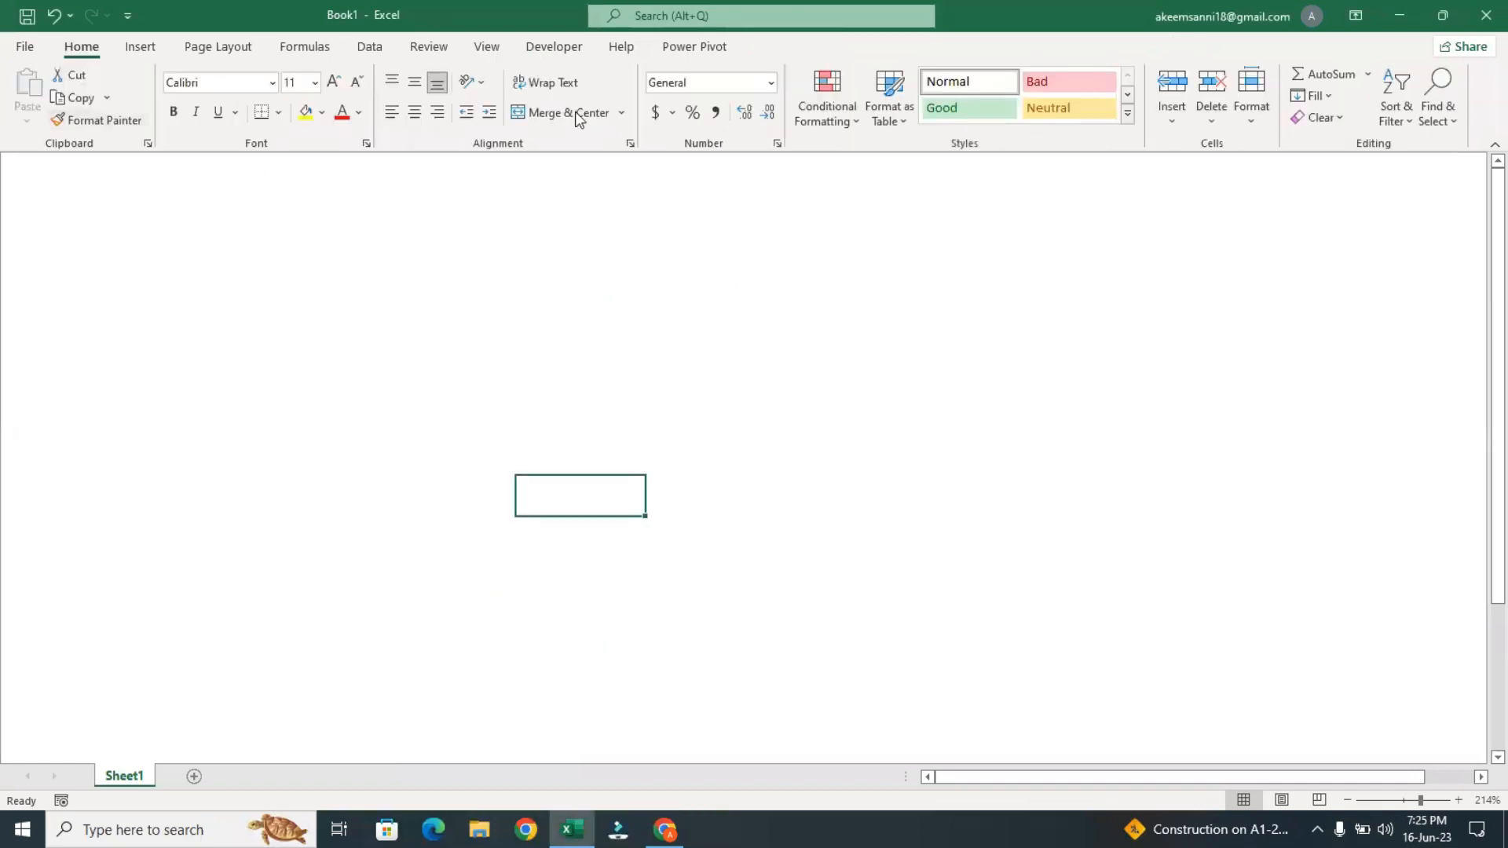
{"action": "left_click", "coordinate": [141, 46]}
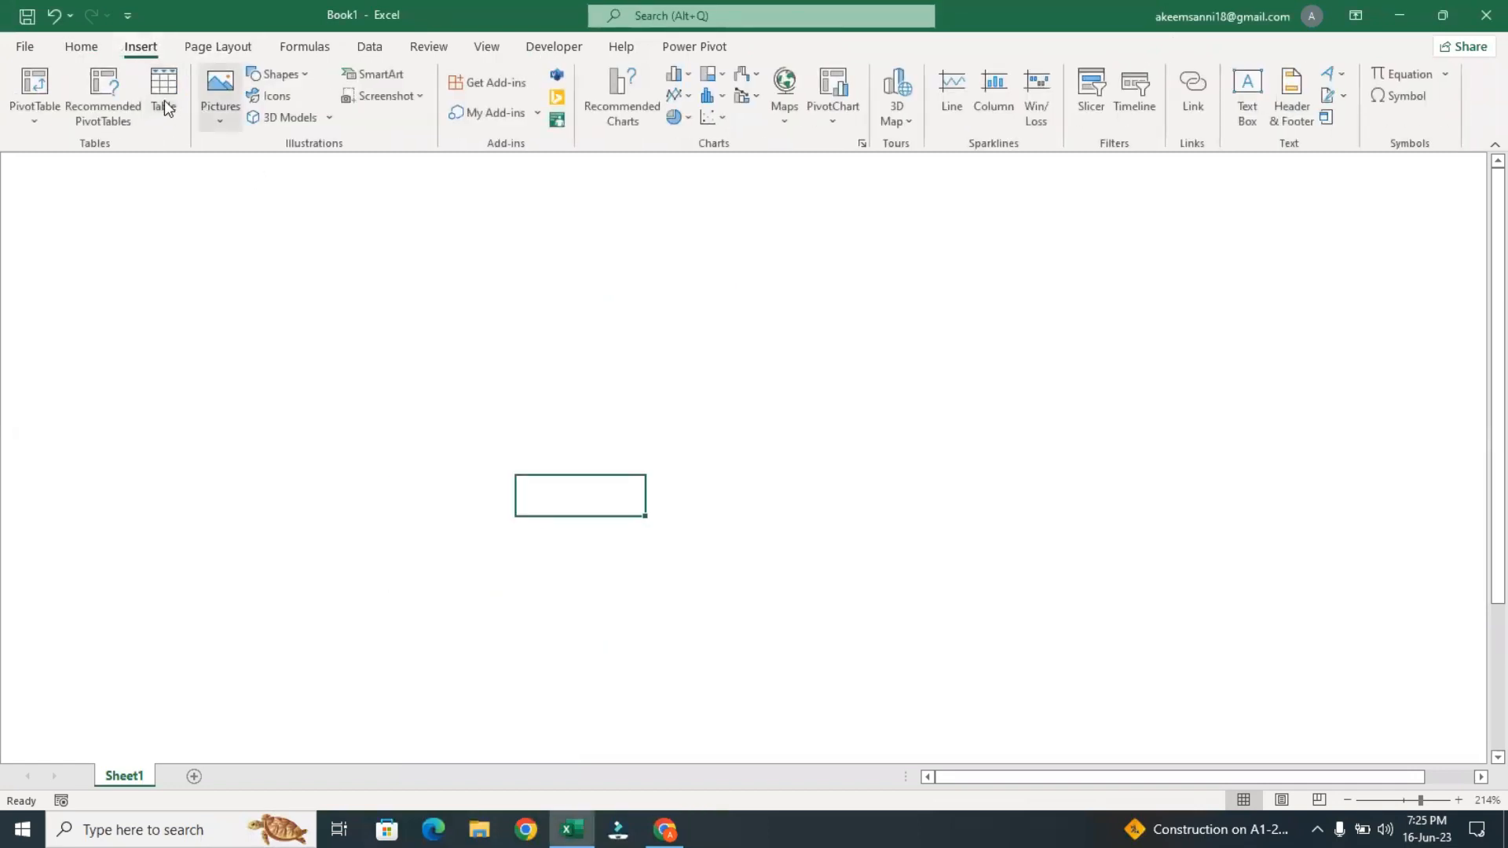
{"action": "left_click", "coordinate": [276, 74]}
{"action": "left_click", "coordinate": [301, 122]}
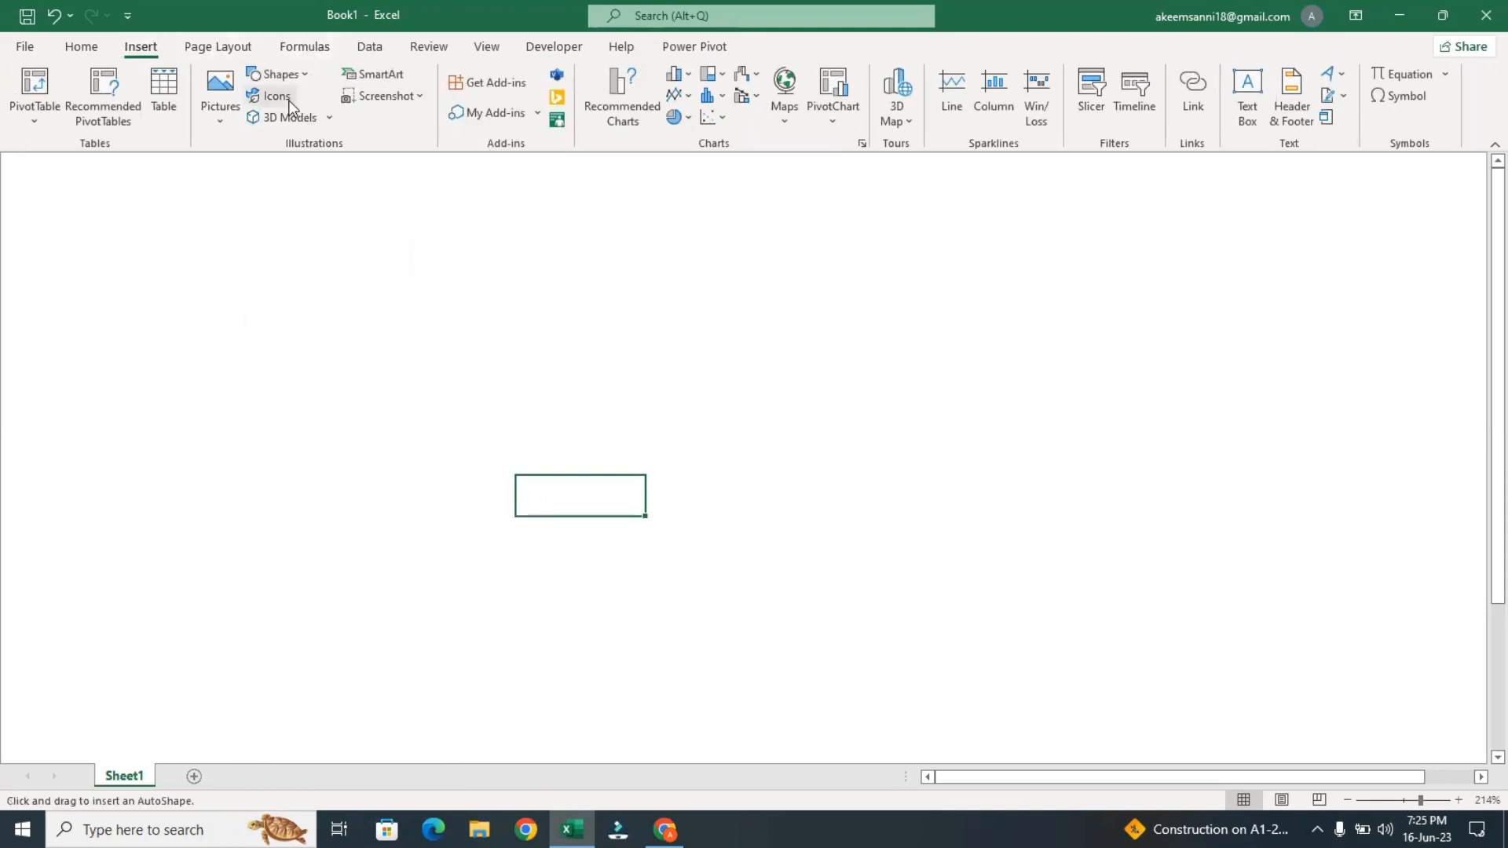
{"action": "left_click", "coordinate": [287, 77]}
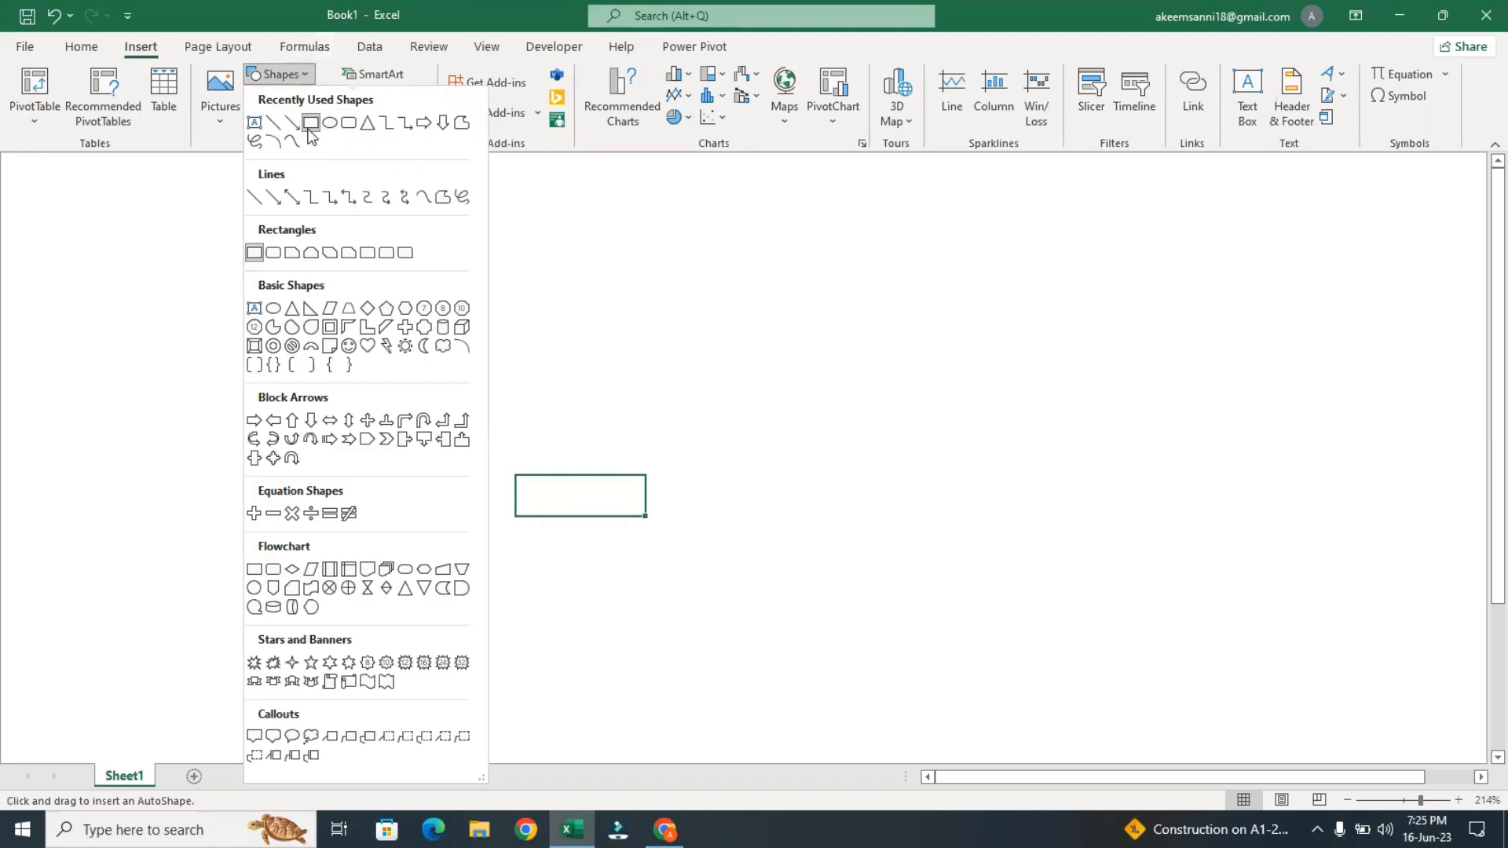
{"action": "key", "text": "Escape"}
{"action": "left_click", "coordinate": [326, 237]}
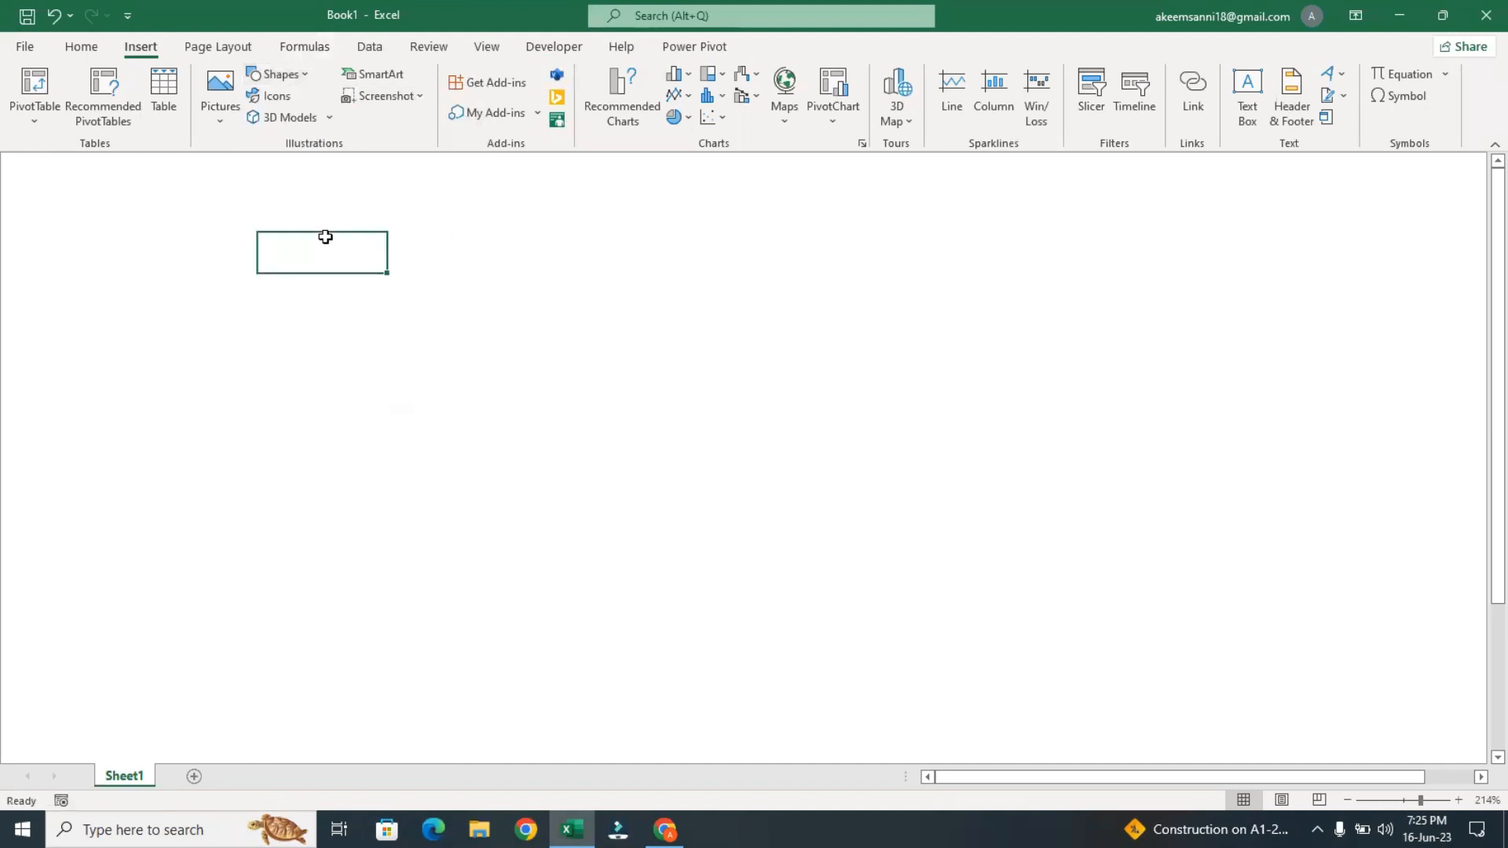
Draw a rectangle about 1.17" high and 1.51" wide and fill it with the orange theme color
{"action": "left_click", "coordinate": [290, 77]}
{"action": "left_click", "coordinate": [313, 124]}
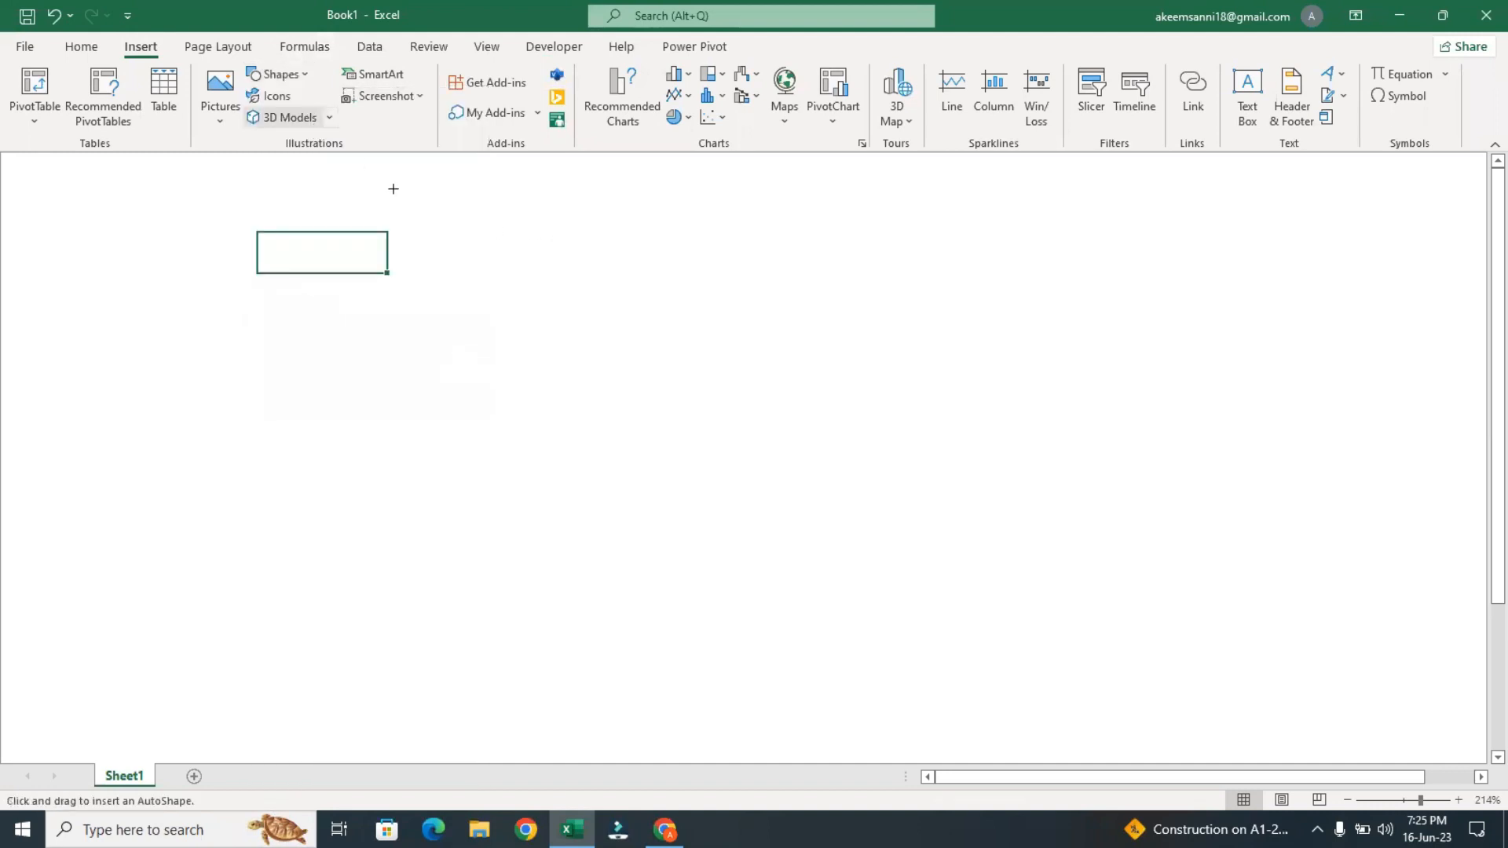
{"action": "left_click_drag", "start_coordinate": [453, 190], "coordinate": [745, 418]}
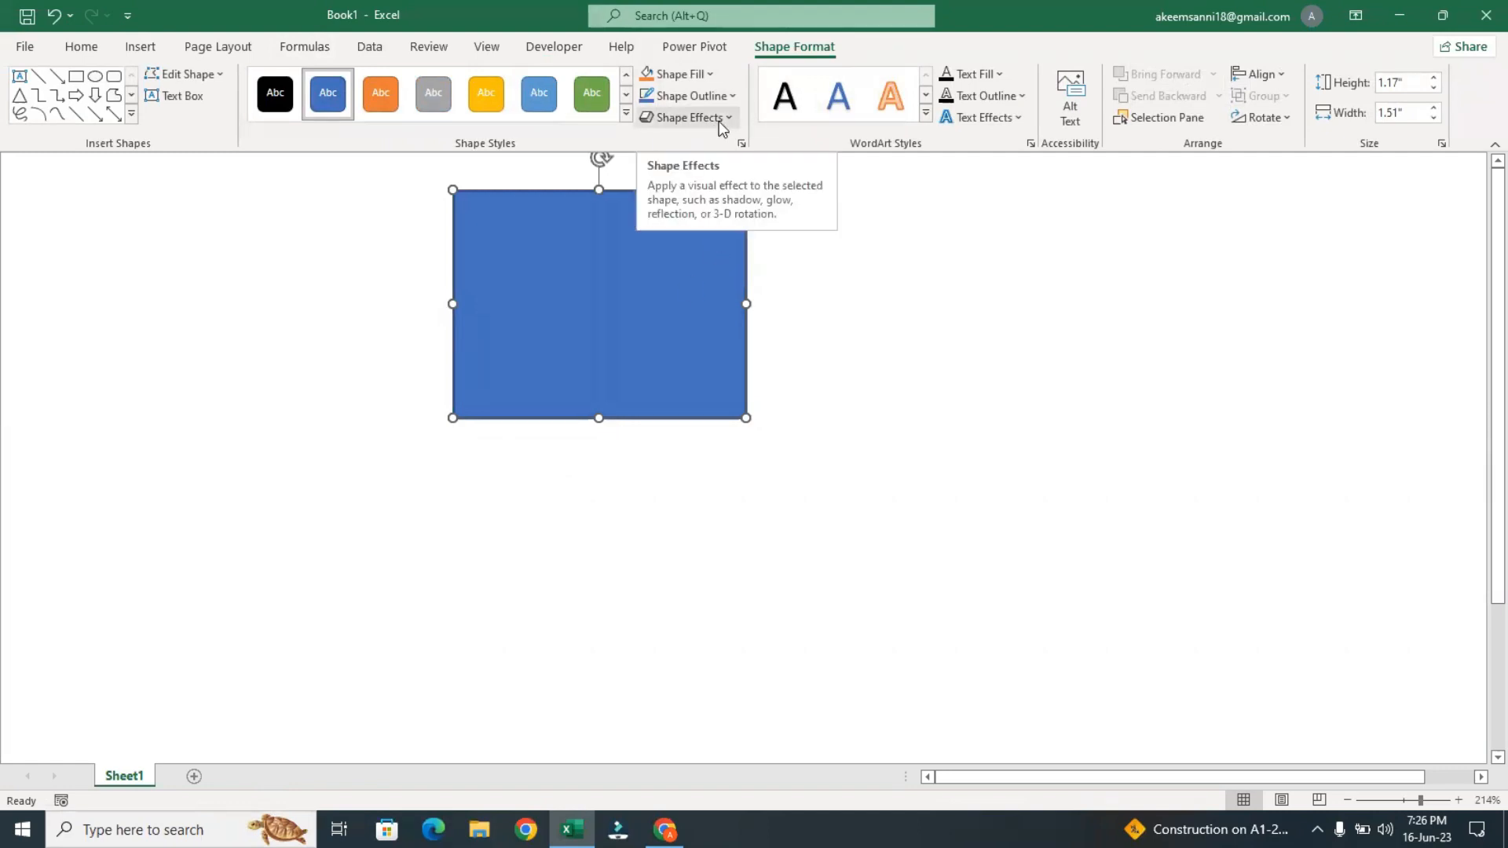
{"action": "left_click", "coordinate": [698, 77]}
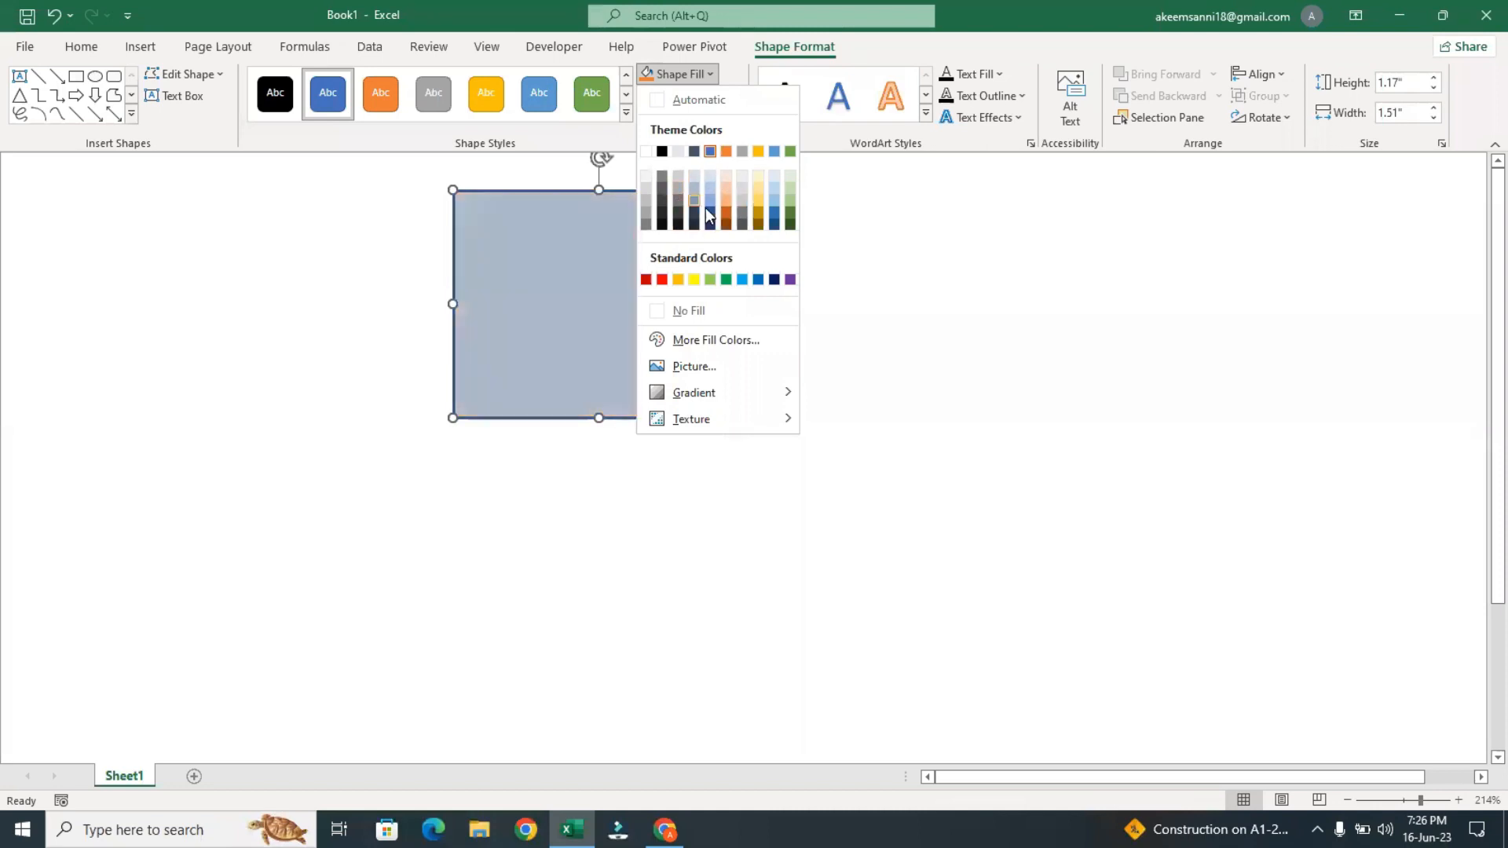
{"action": "left_click", "coordinate": [726, 152]}
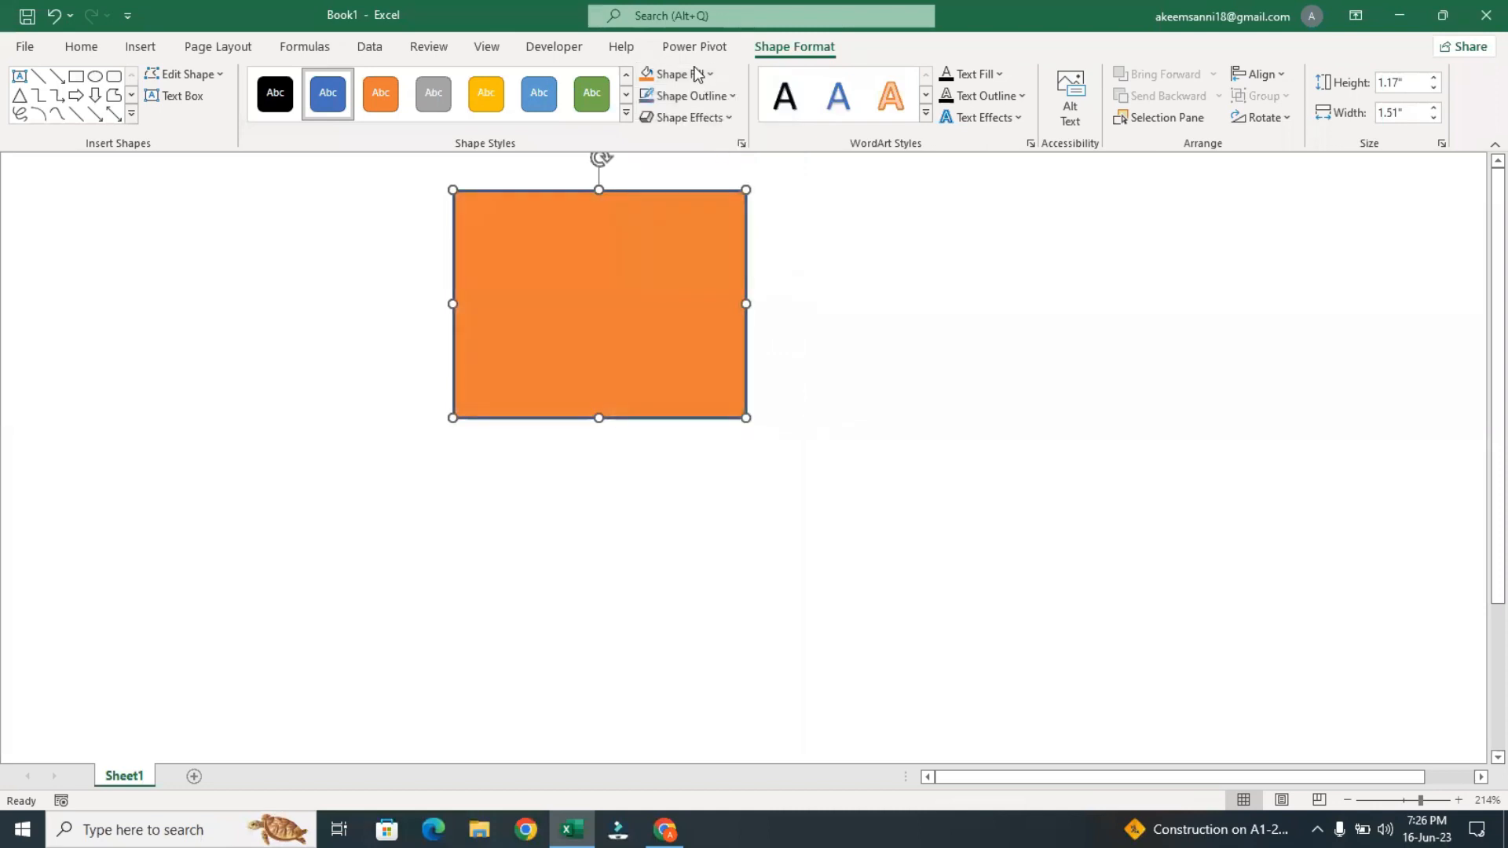
Delete the orange rectangle and draw a rectangle with snipped top corners, about 1.17" high and 1.42" wide
{"action": "left_click", "coordinate": [698, 75]}
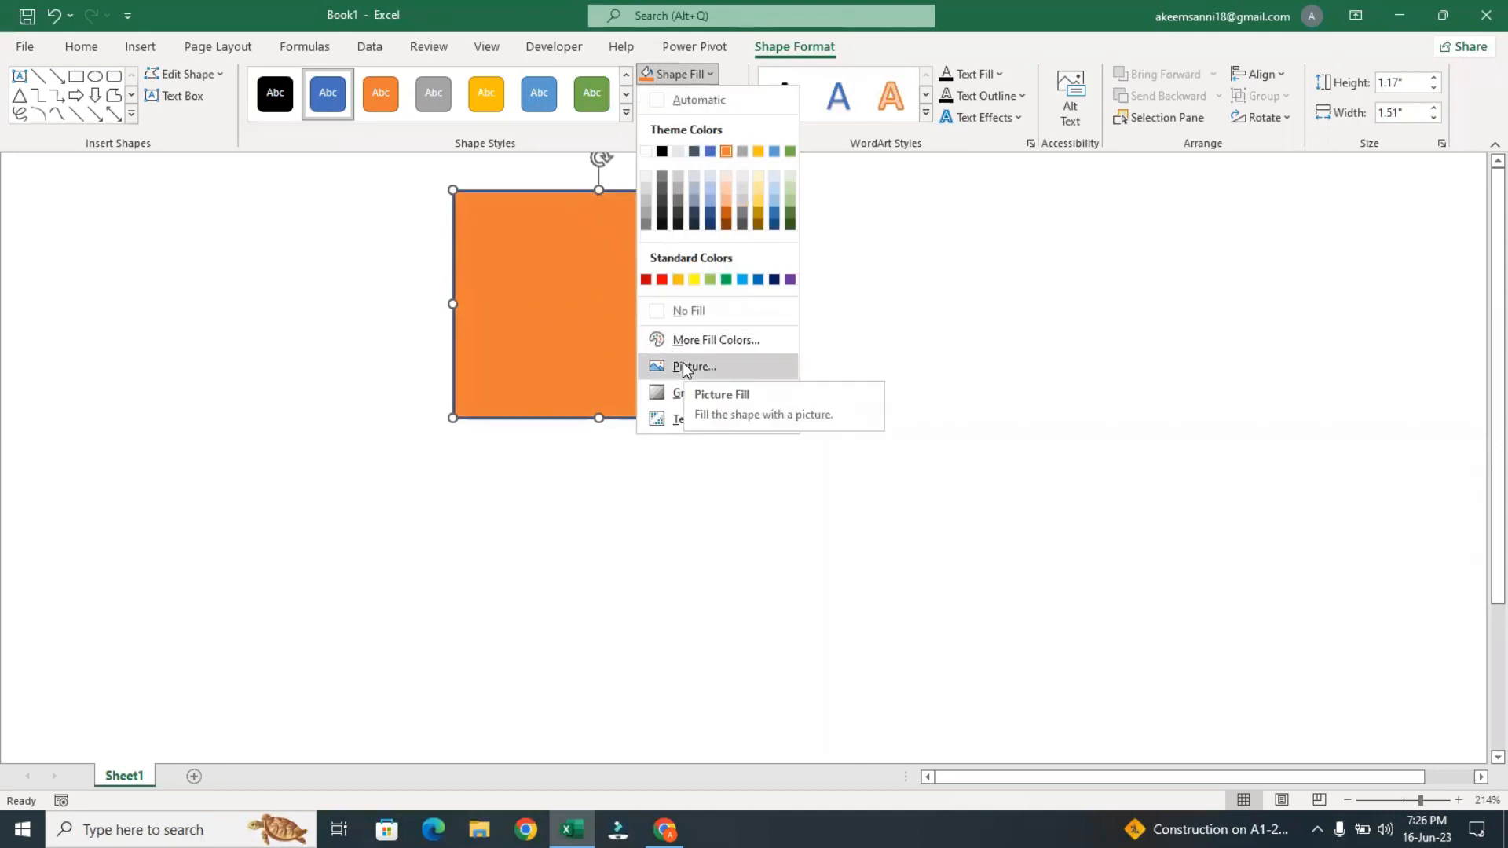
{"action": "left_click", "coordinate": [543, 377]}
{"action": "key", "text": "Delete"}
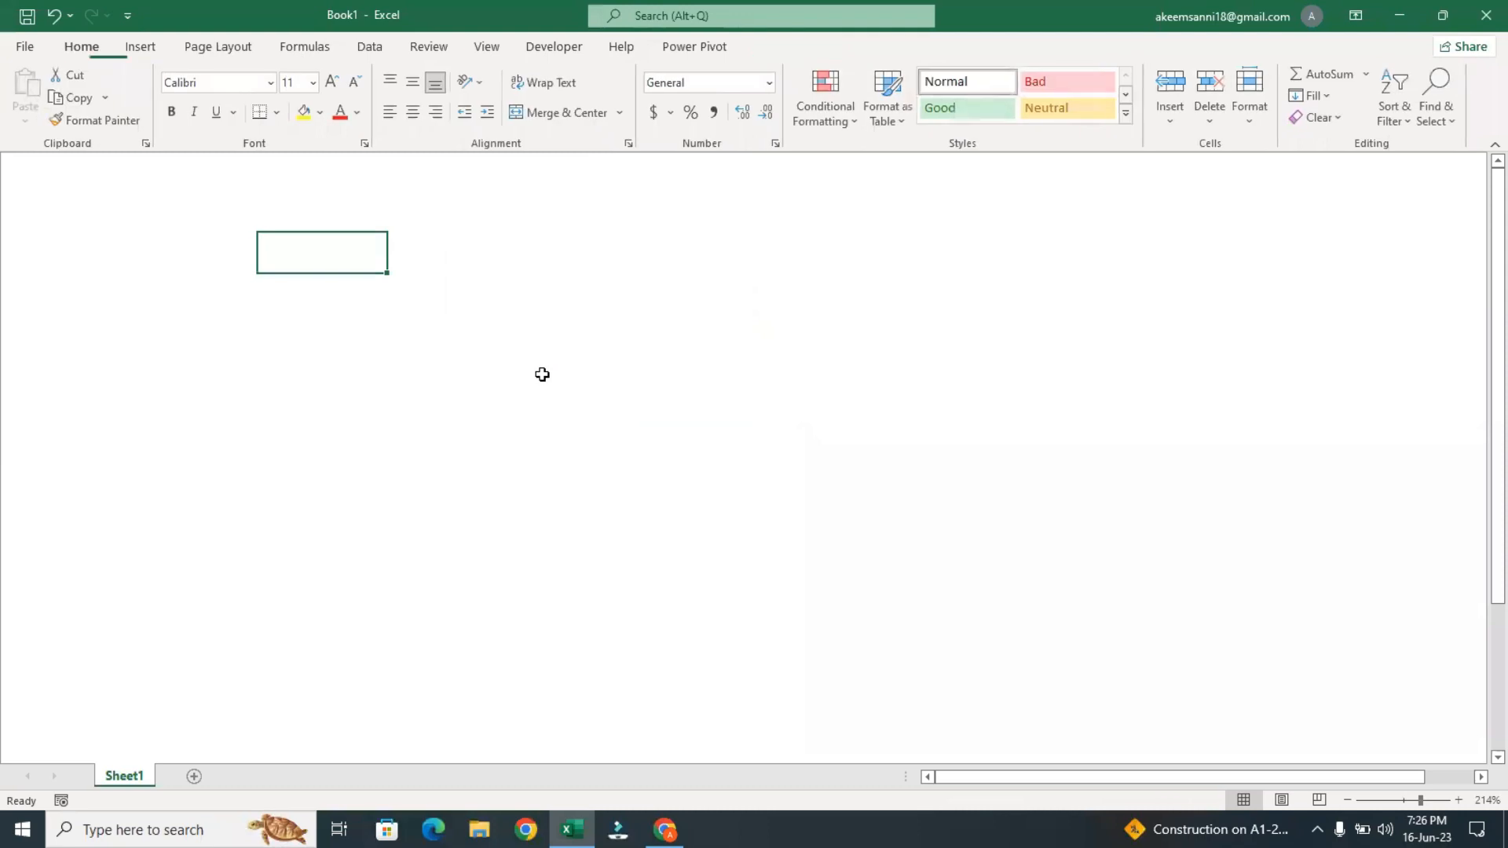
{"action": "left_click", "coordinate": [141, 47]}
{"action": "left_click", "coordinate": [275, 74]}
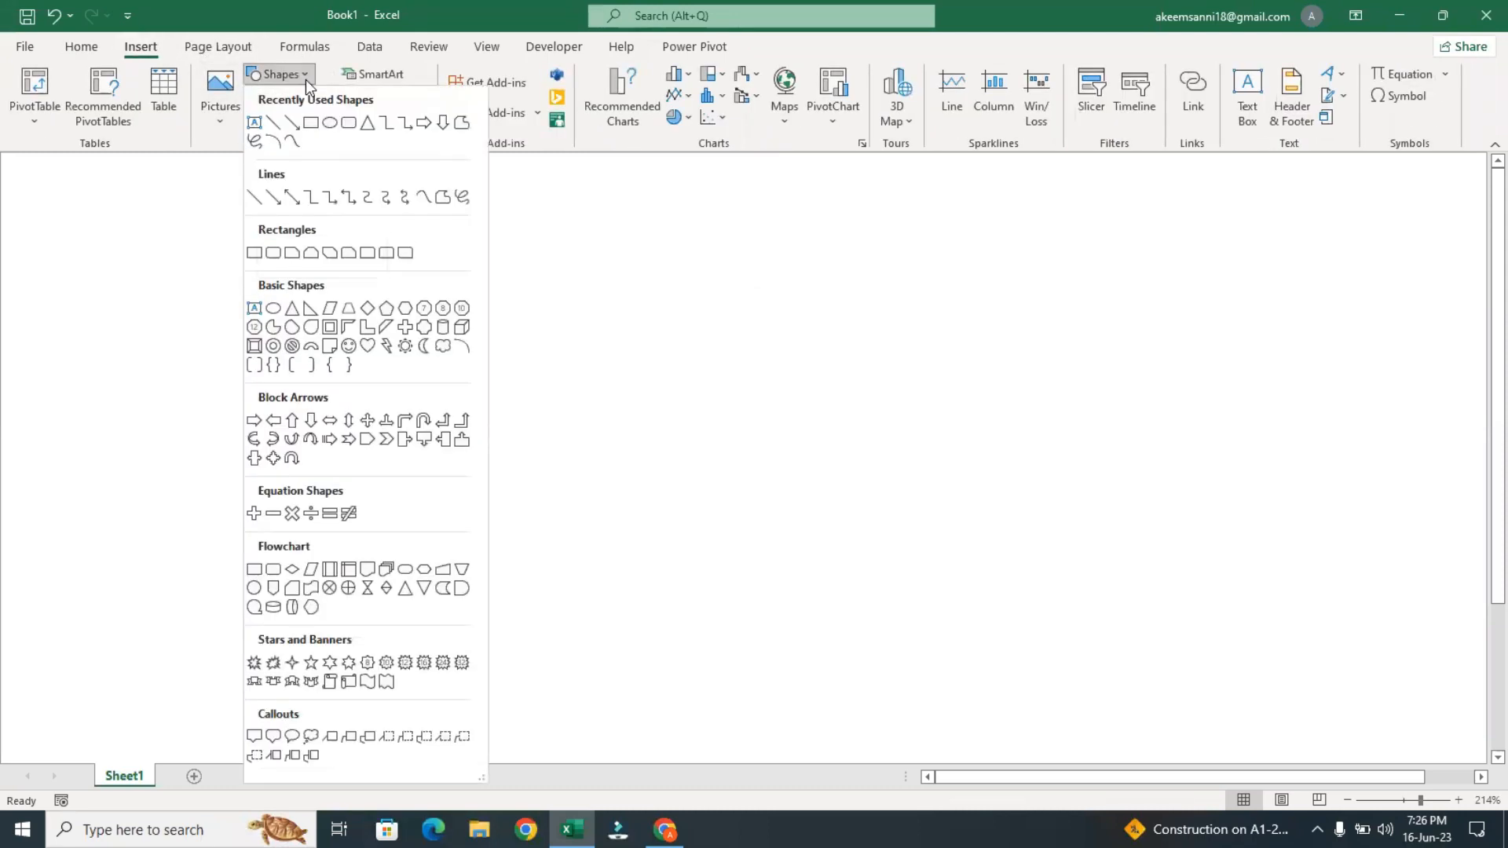
{"action": "left_click", "coordinate": [313, 253]}
{"action": "mouse_move", "coordinate": [462, 244]}
{"action": "left_mouse_down"}
{"action": "mouse_move", "coordinate": [667, 434]}
{"action": "mouse_move", "coordinate": [738, 471]}
{"action": "left_mouse_up"}
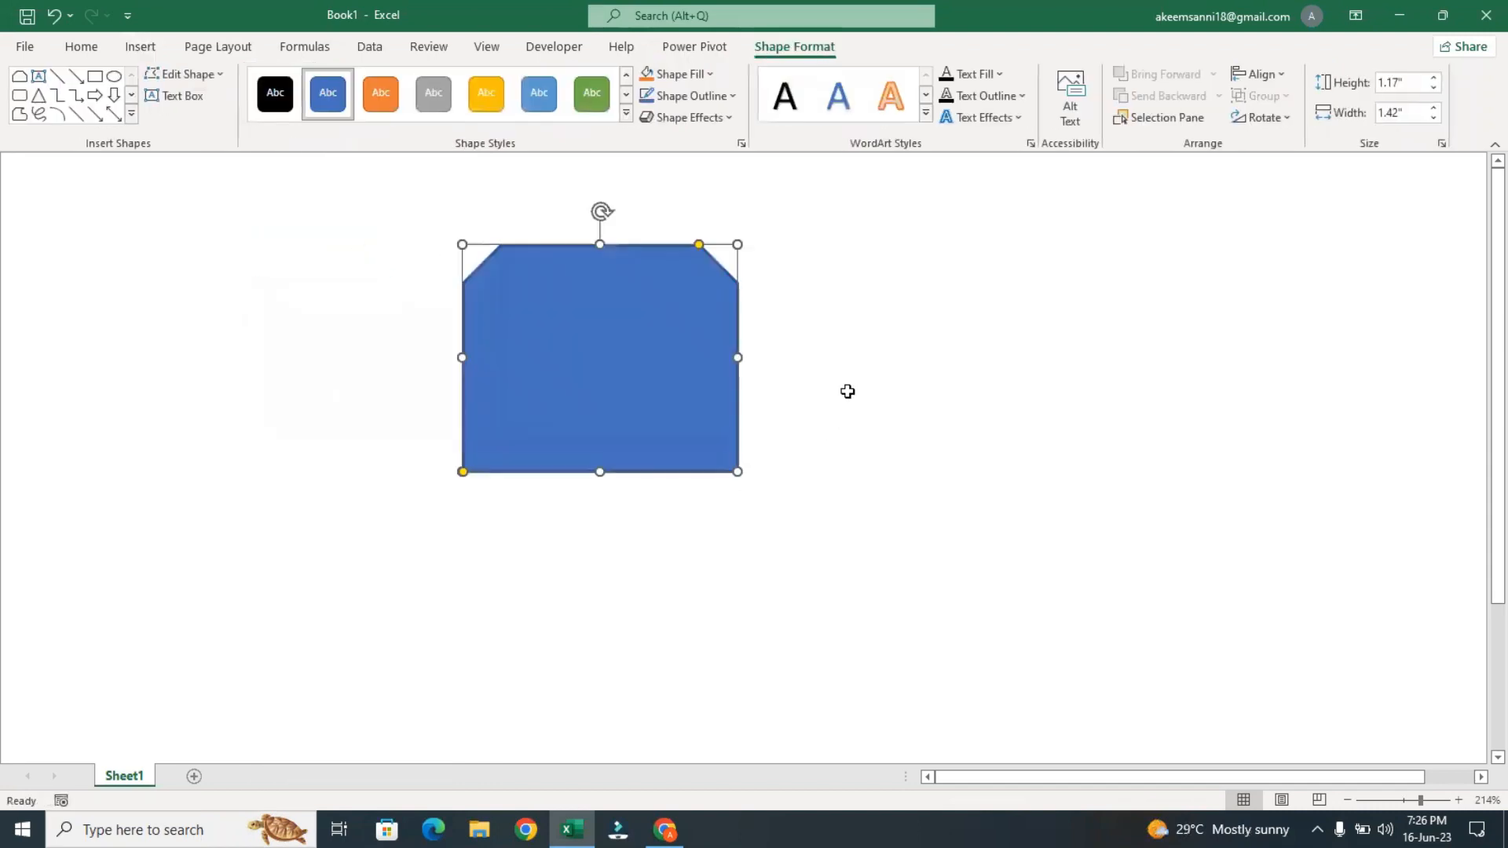
Fill the snipped-corner shape with the pexels JPG ending in 4559747 from the Downloads folder
{"action": "left_click", "coordinate": [689, 78]}
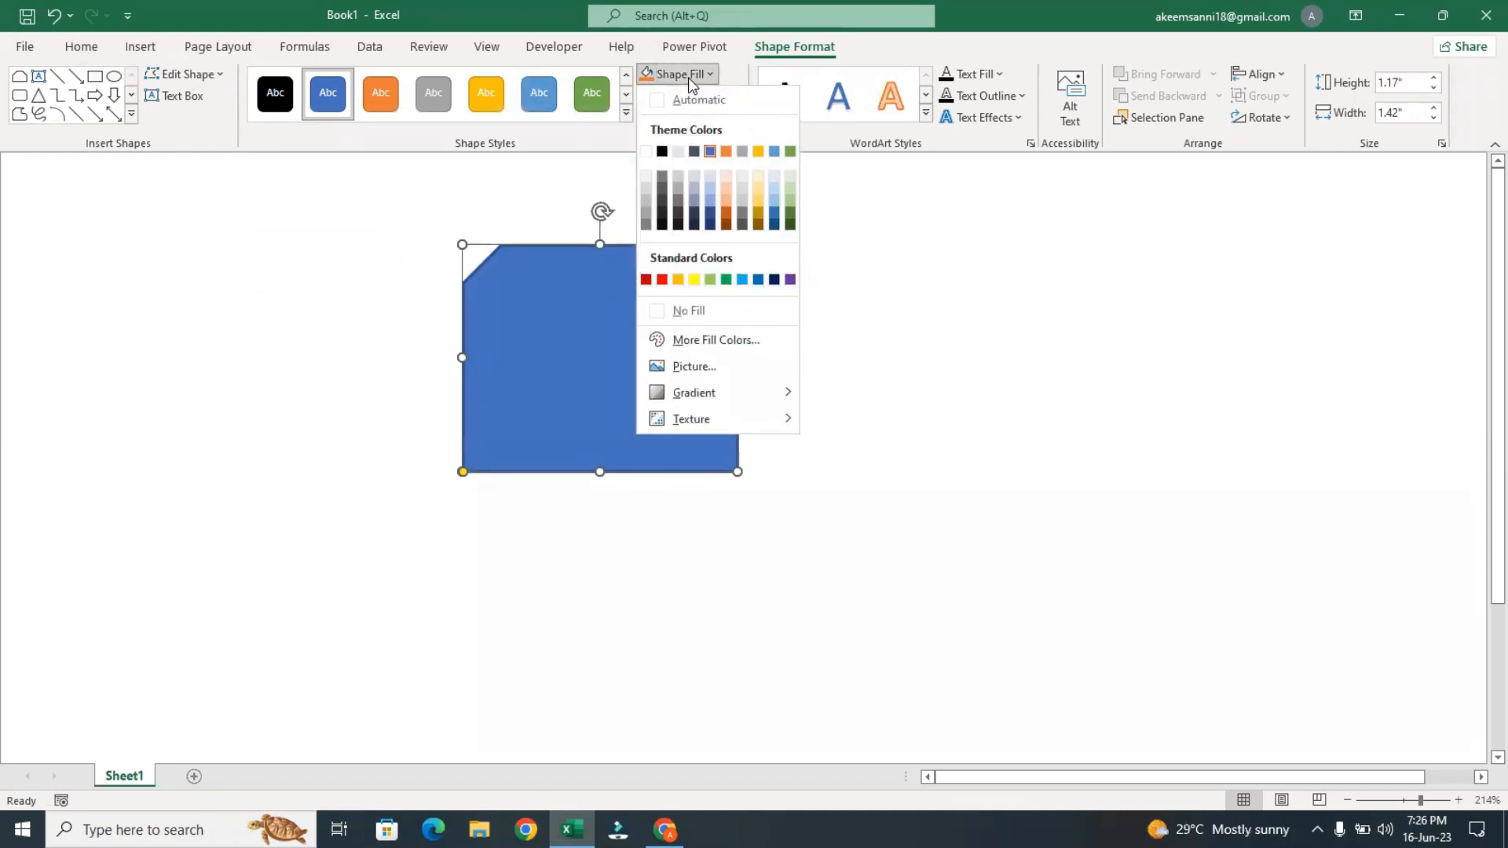
{"action": "left_click", "coordinate": [694, 365]}
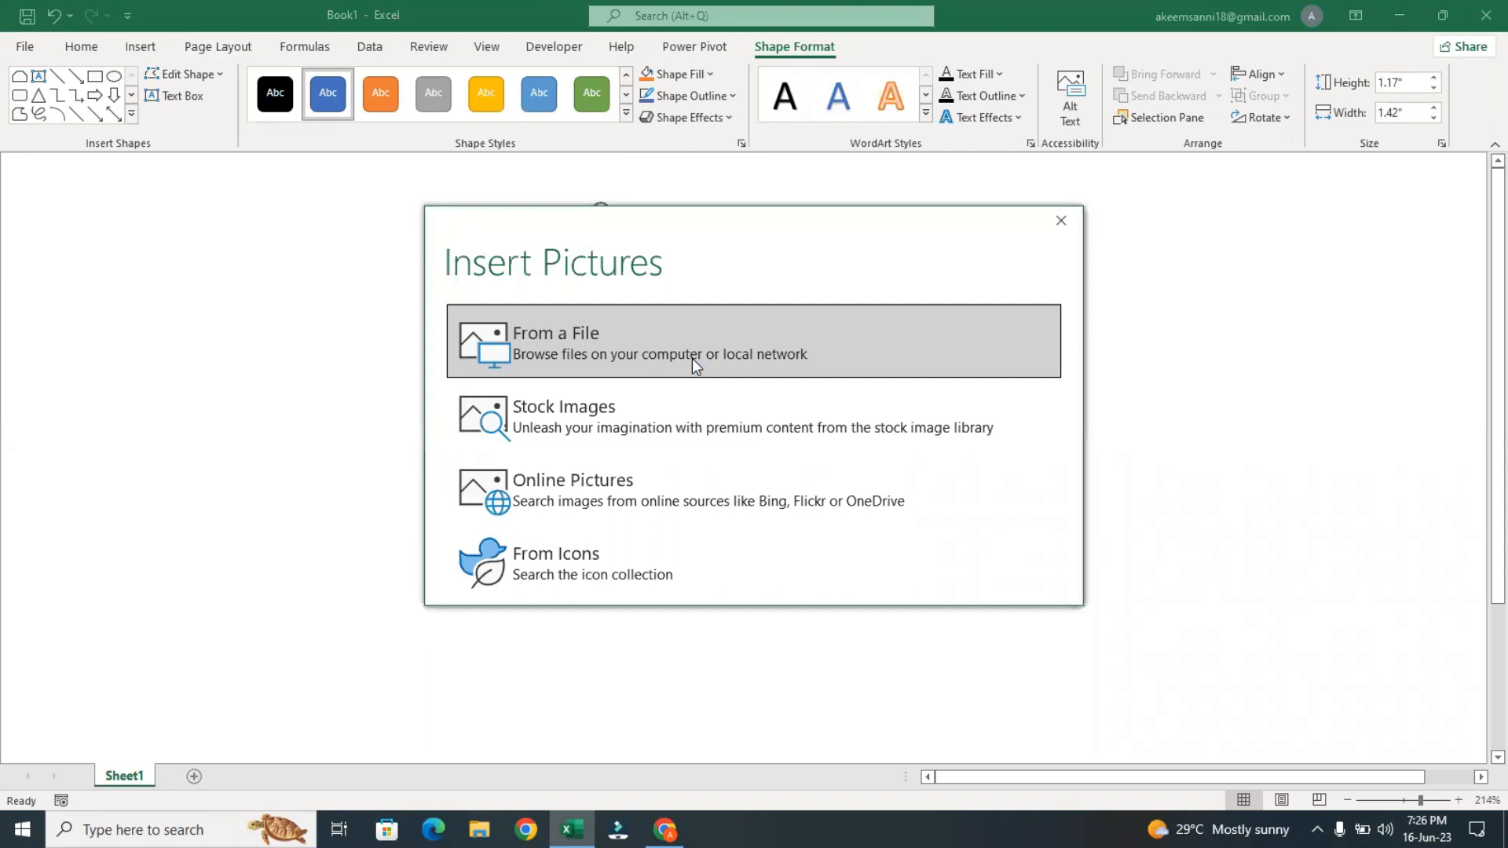
{"action": "left_click", "coordinate": [693, 363]}
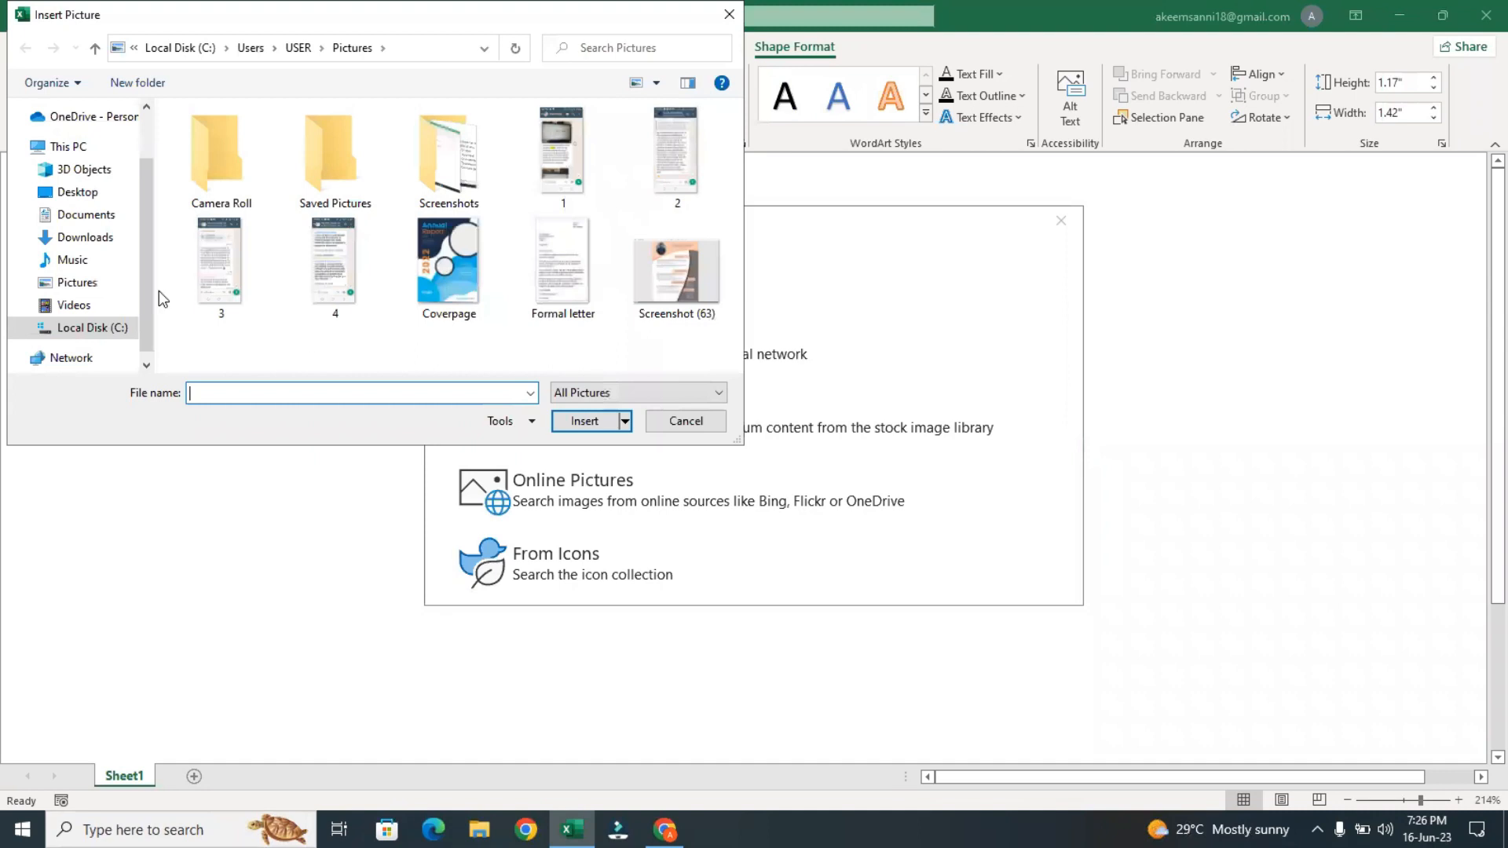
{"action": "left_click", "coordinate": [97, 240]}
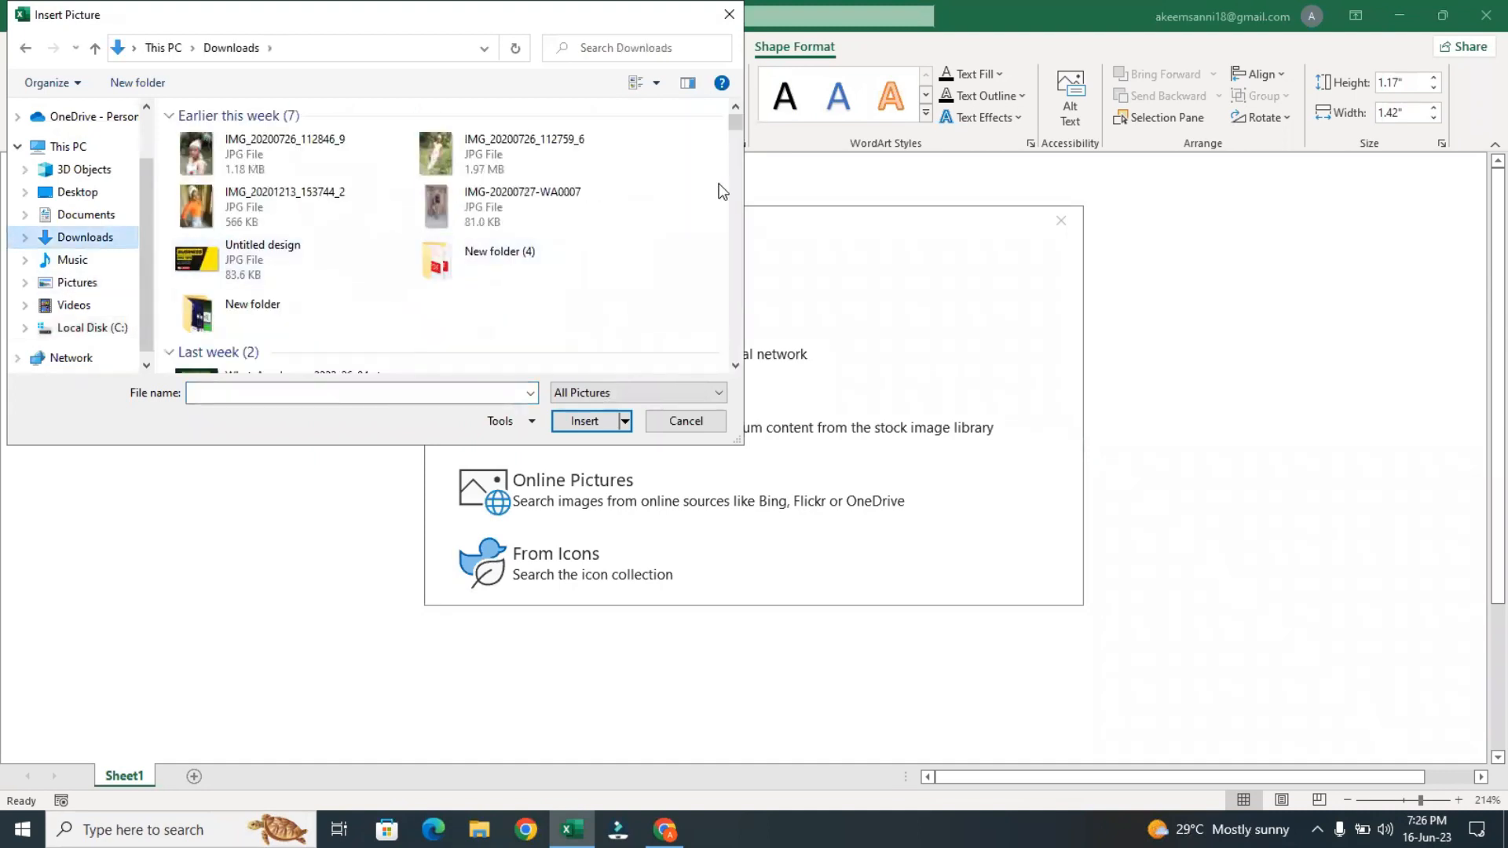
{"action": "left_click_drag", "start_coordinate": [735, 121], "coordinate": [735, 141]}
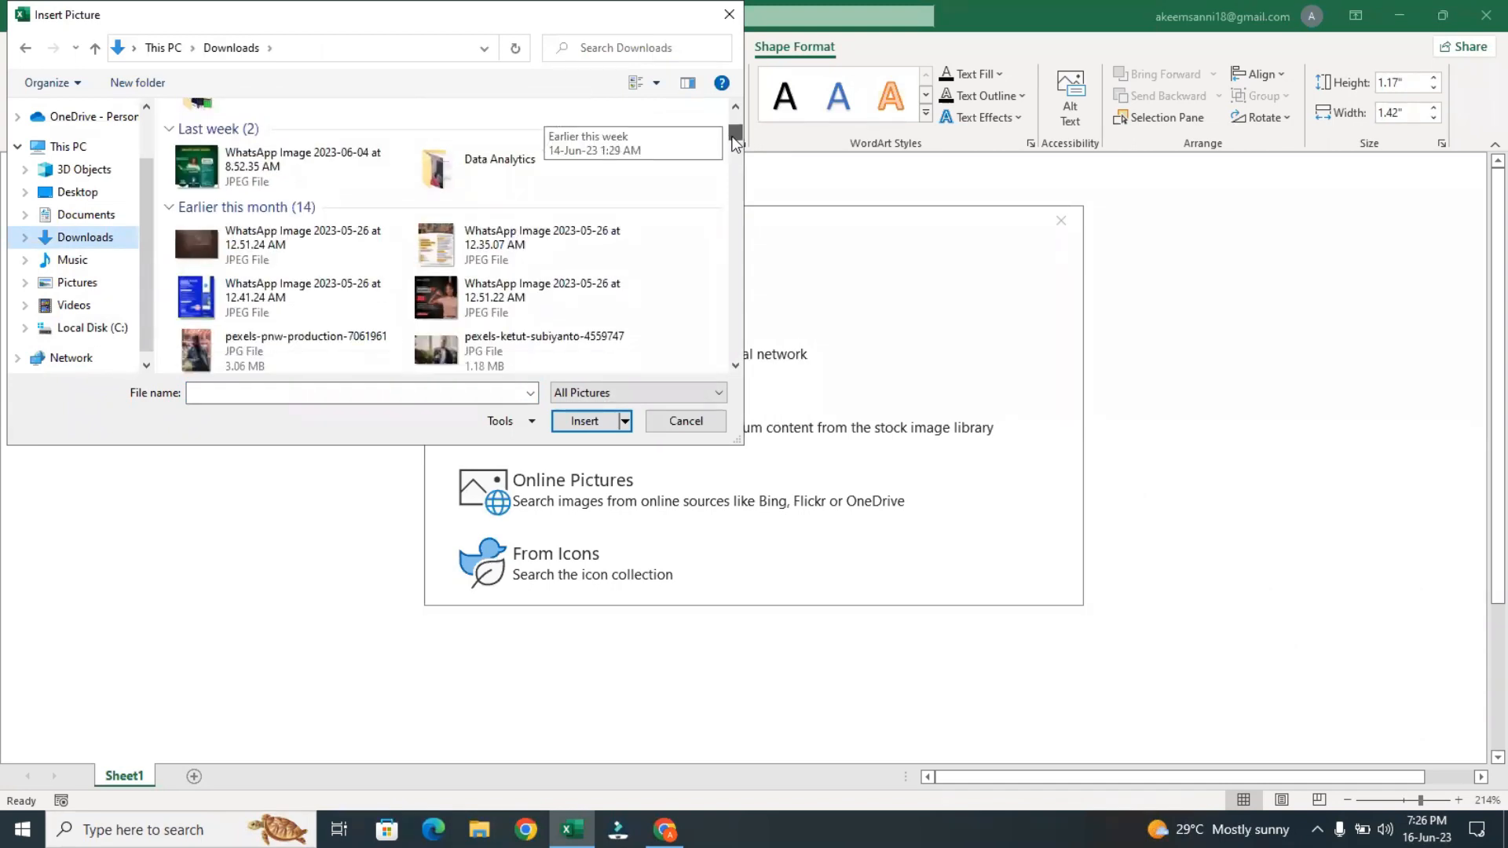
{"action": "left_click", "coordinate": [509, 299]}
{"action": "left_click", "coordinate": [480, 349]}
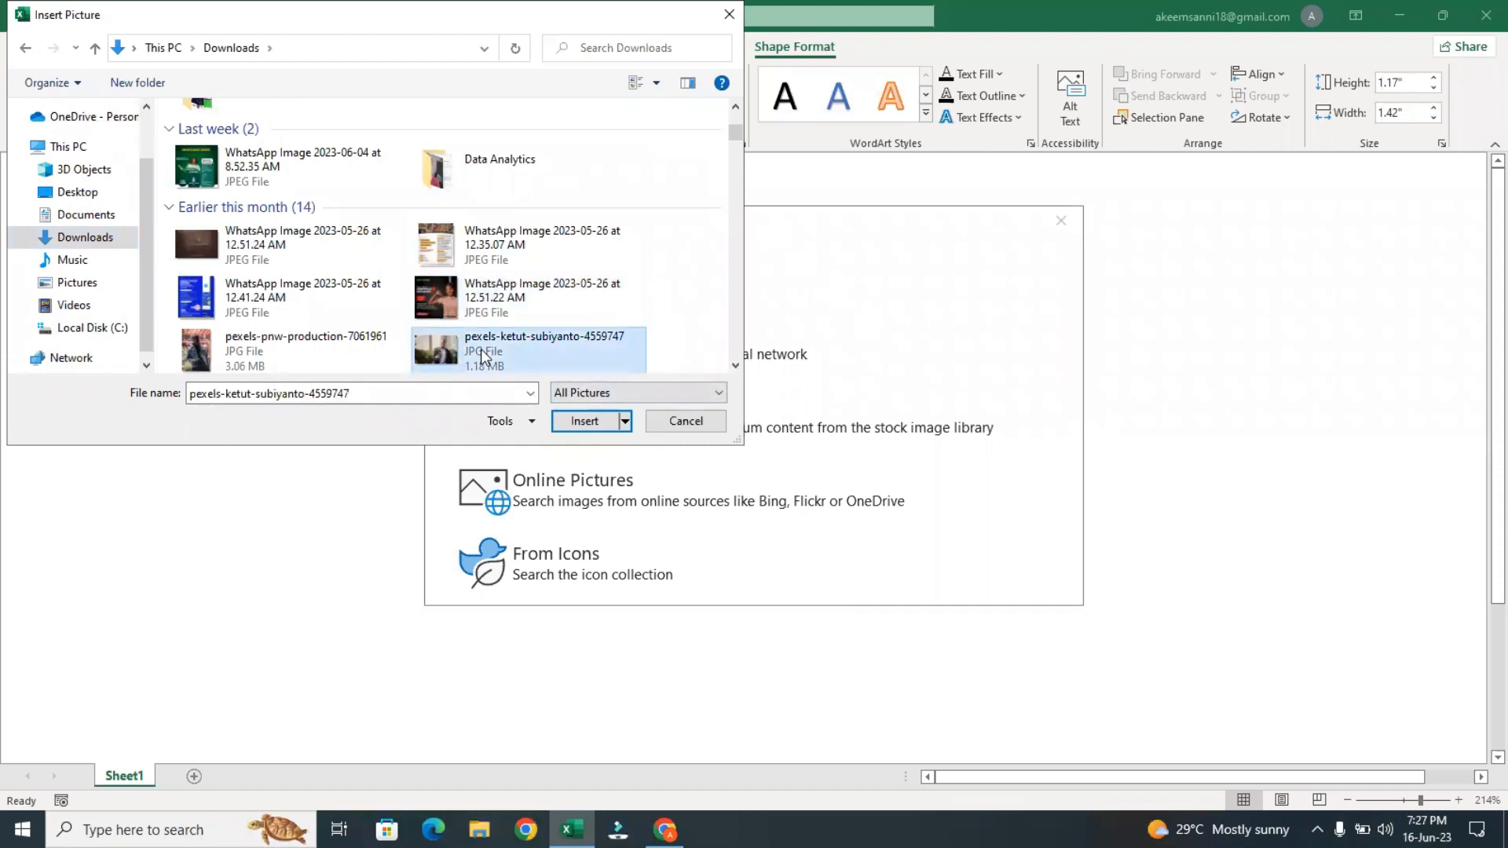
{"action": "left_click", "coordinate": [585, 422]}
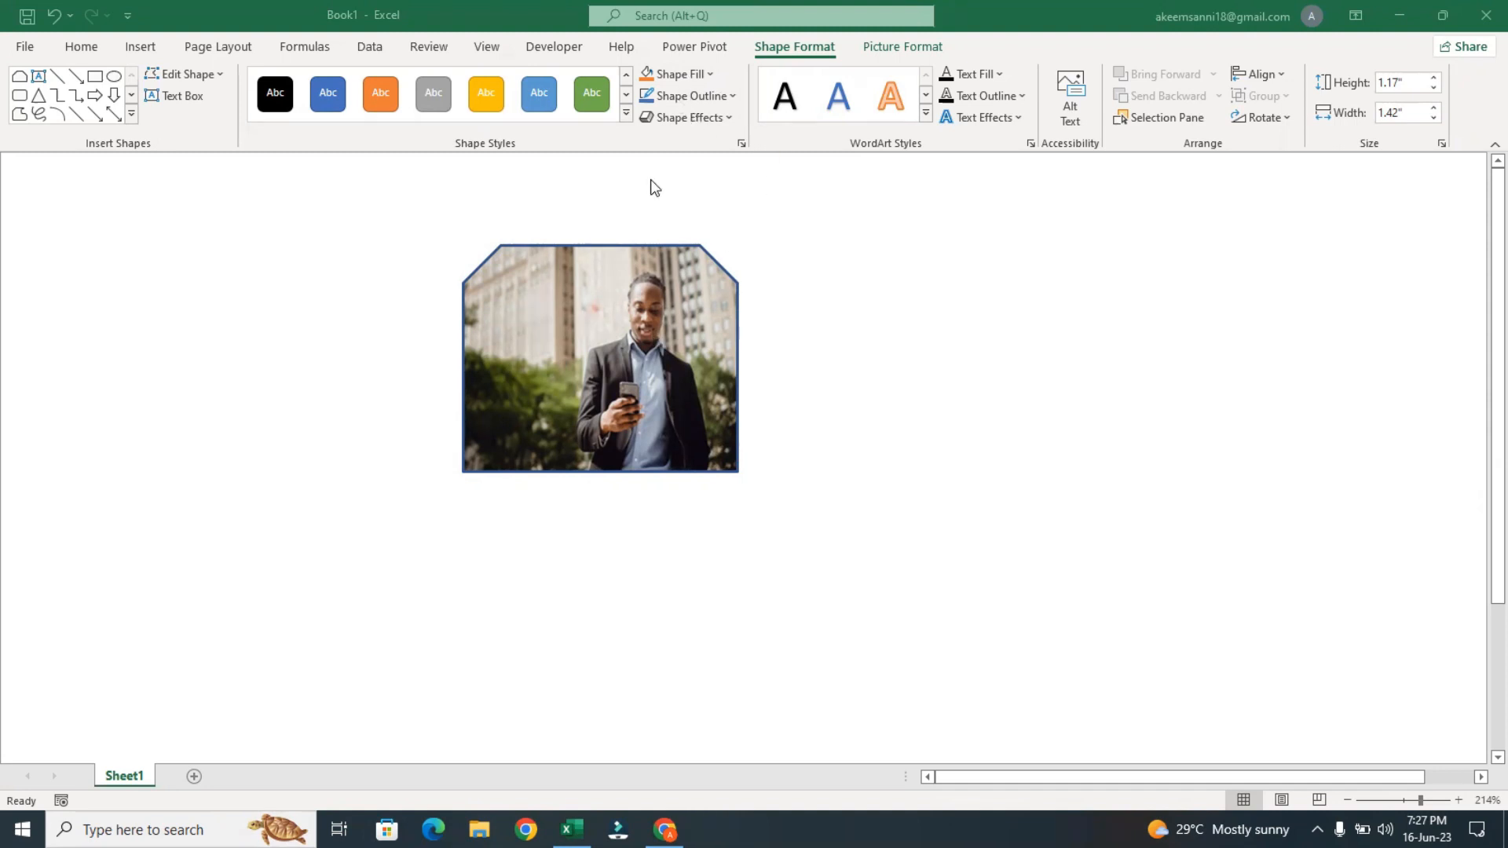
Delete the picture-filled snipped-corner shape from the sheet
{"action": "left_click", "coordinate": [691, 82]}
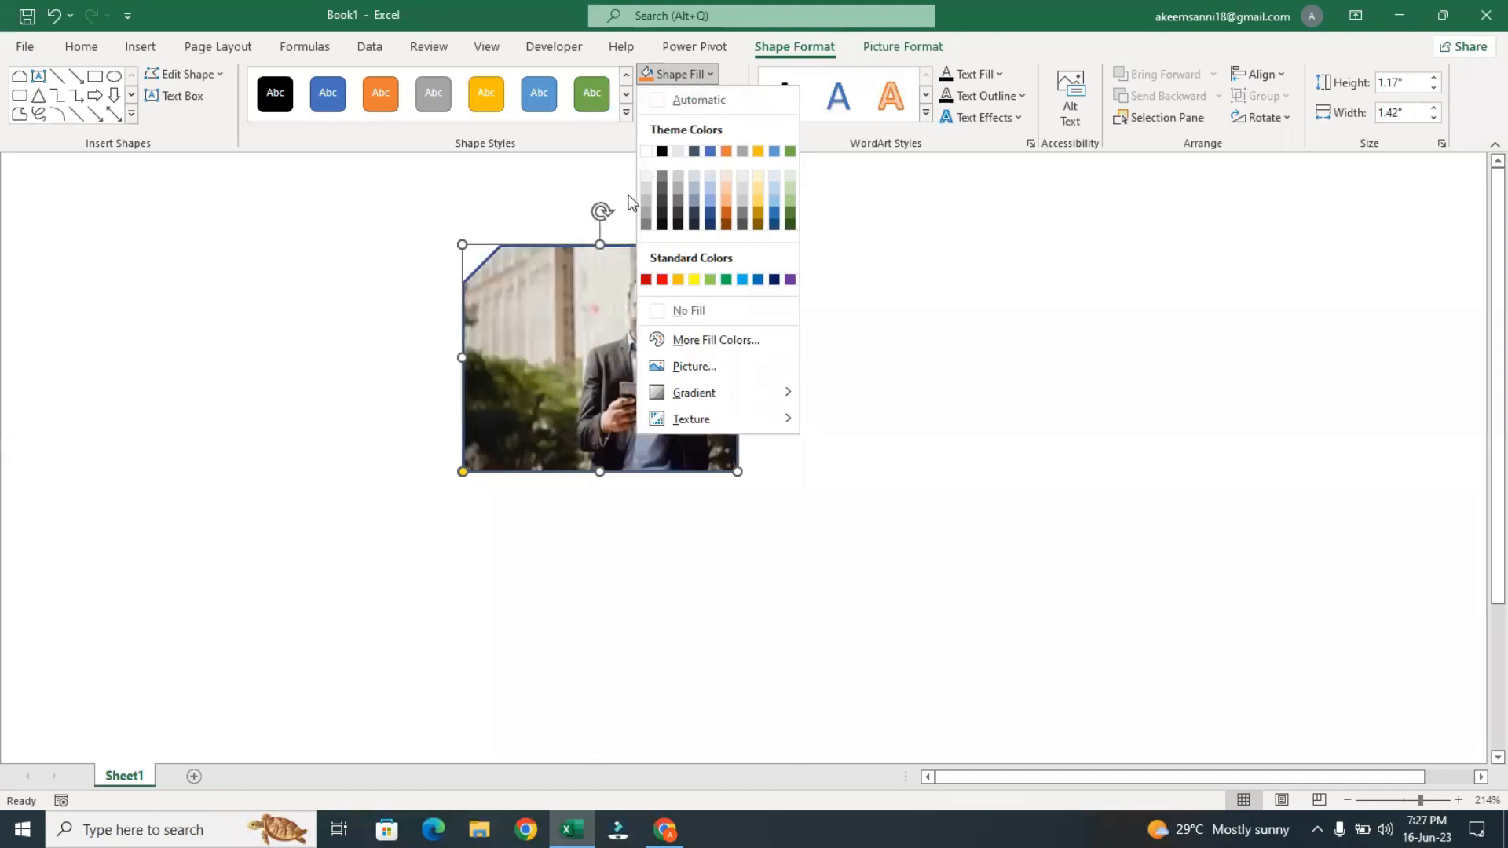
{"action": "left_click", "coordinate": [594, 283]}
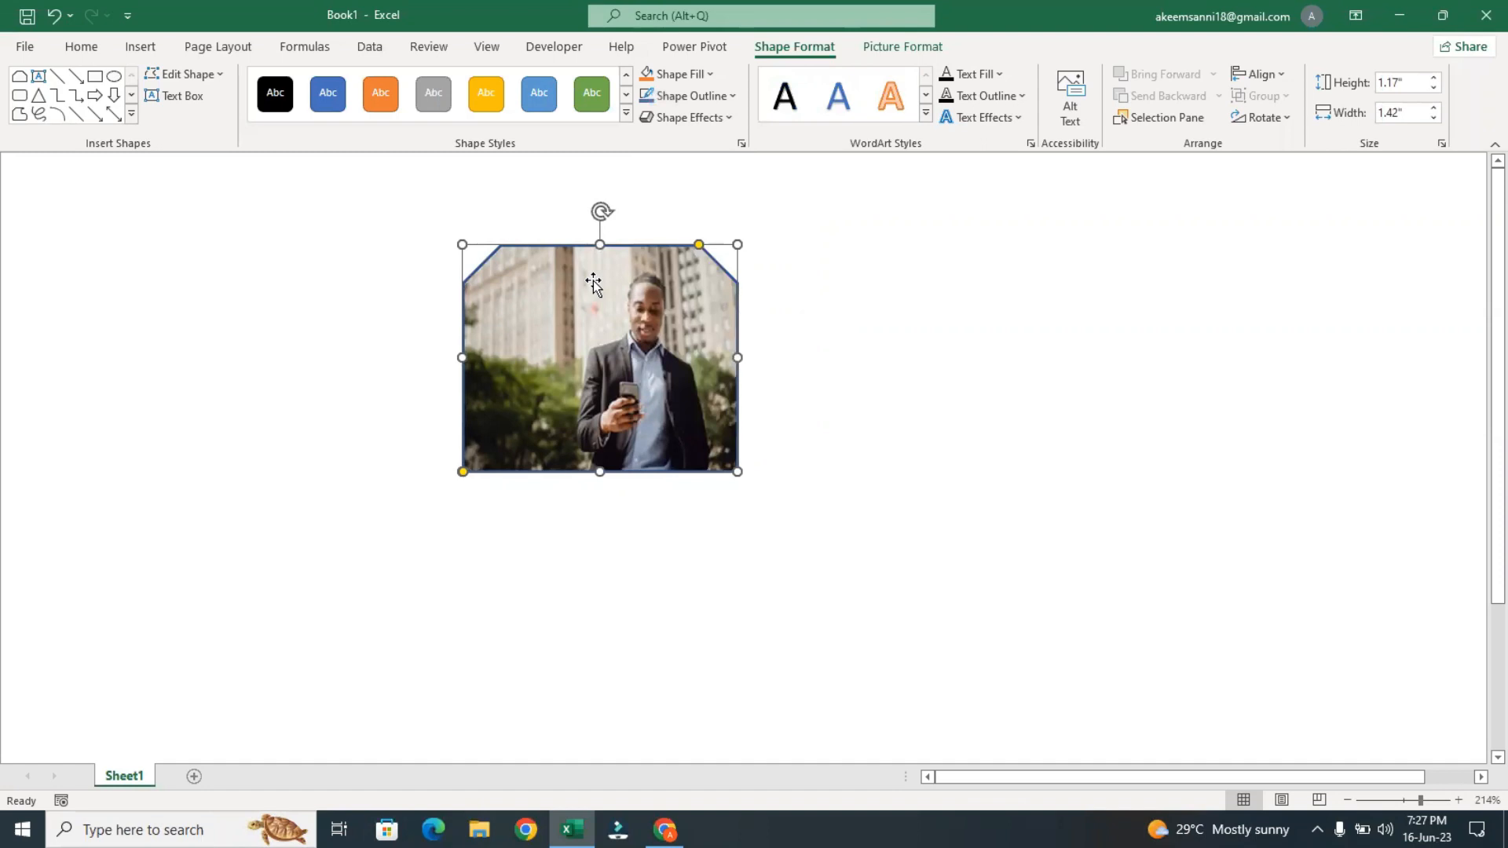
{"action": "key", "text": "Delete"}
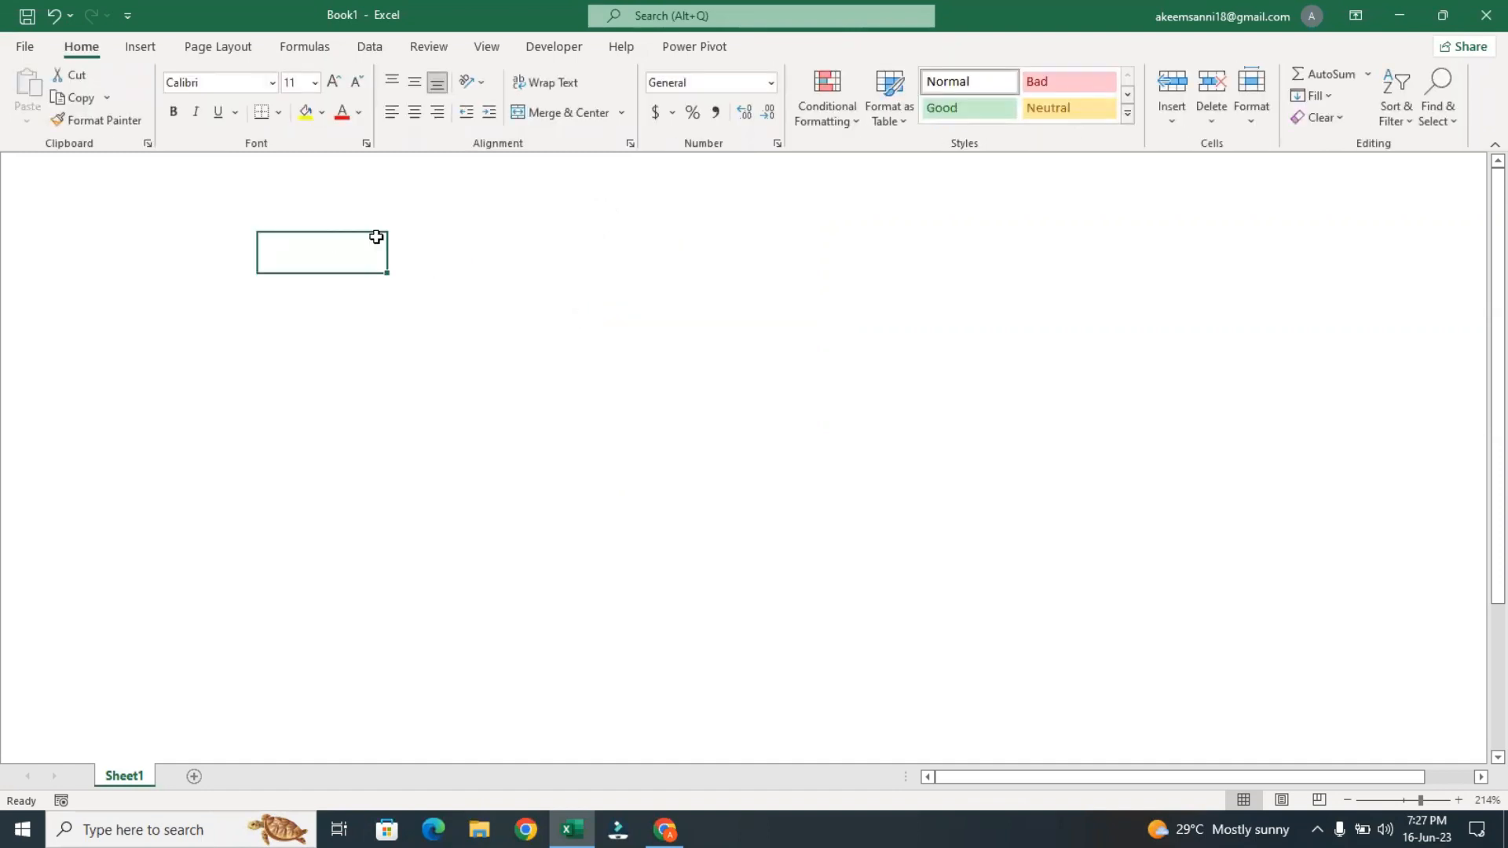
Draw a circle about 1.02" high and wide on the empty sheet and shift it slightly to the left
{"action": "left_click", "coordinate": [144, 44]}
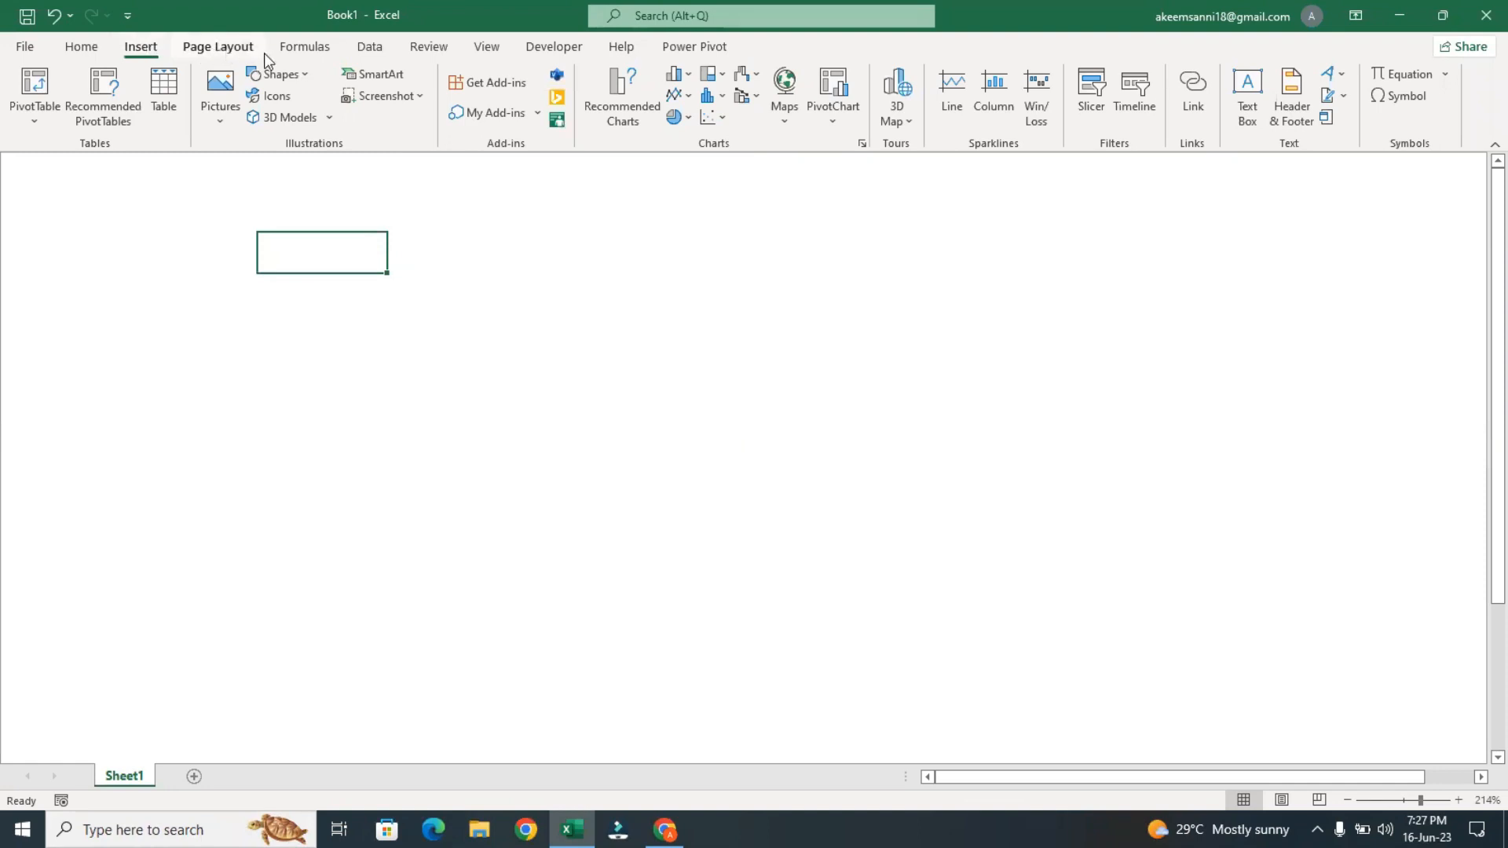
{"action": "left_click", "coordinate": [275, 74]}
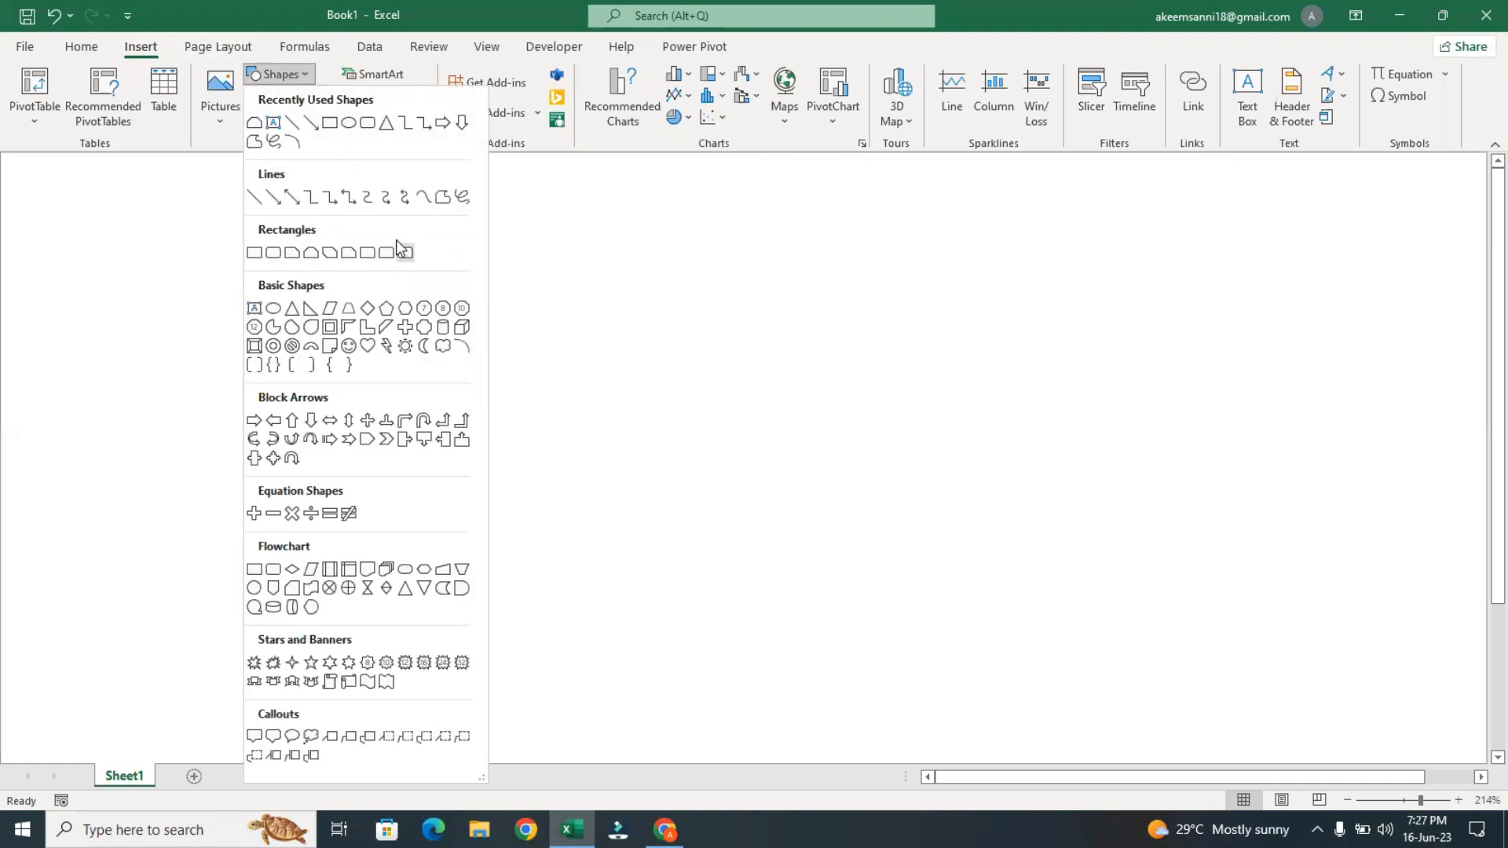
{"action": "left_click", "coordinate": [361, 126]}
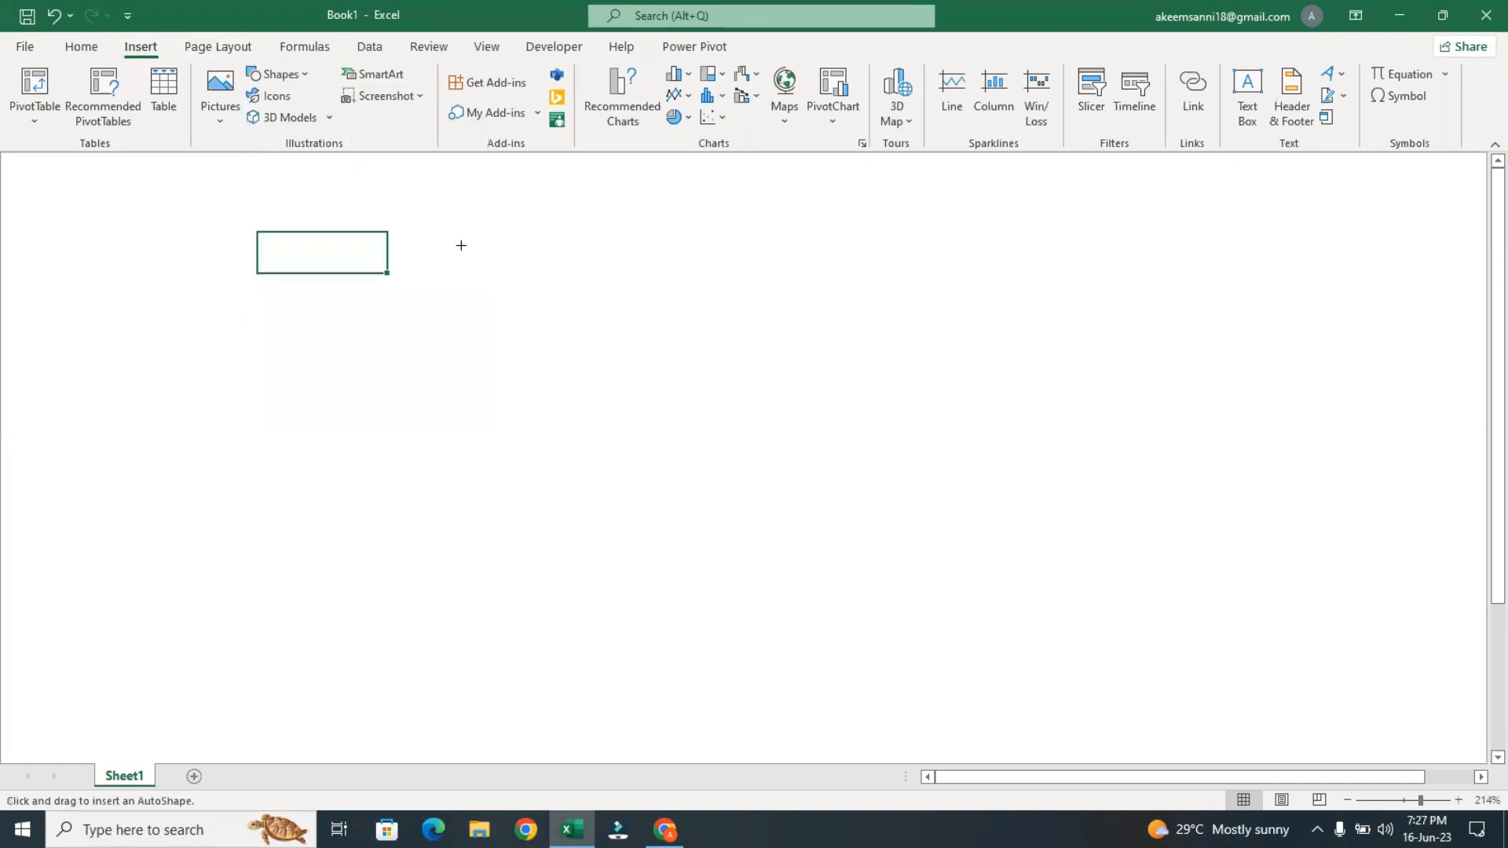
{"action": "mouse_move", "coordinate": [445, 217]}
{"action": "left_mouse_down"}
{"action": "mouse_move", "coordinate": [601, 366]}
{"action": "mouse_move", "coordinate": [608, 417]}
{"action": "left_mouse_up"}
{"action": "scroll", "coordinate": [608, 416], "scroll_direction": "down", "scroll_amount": 3}
{"action": "scroll", "coordinate": [608, 416], "scroll_direction": "up", "scroll_amount": 1}
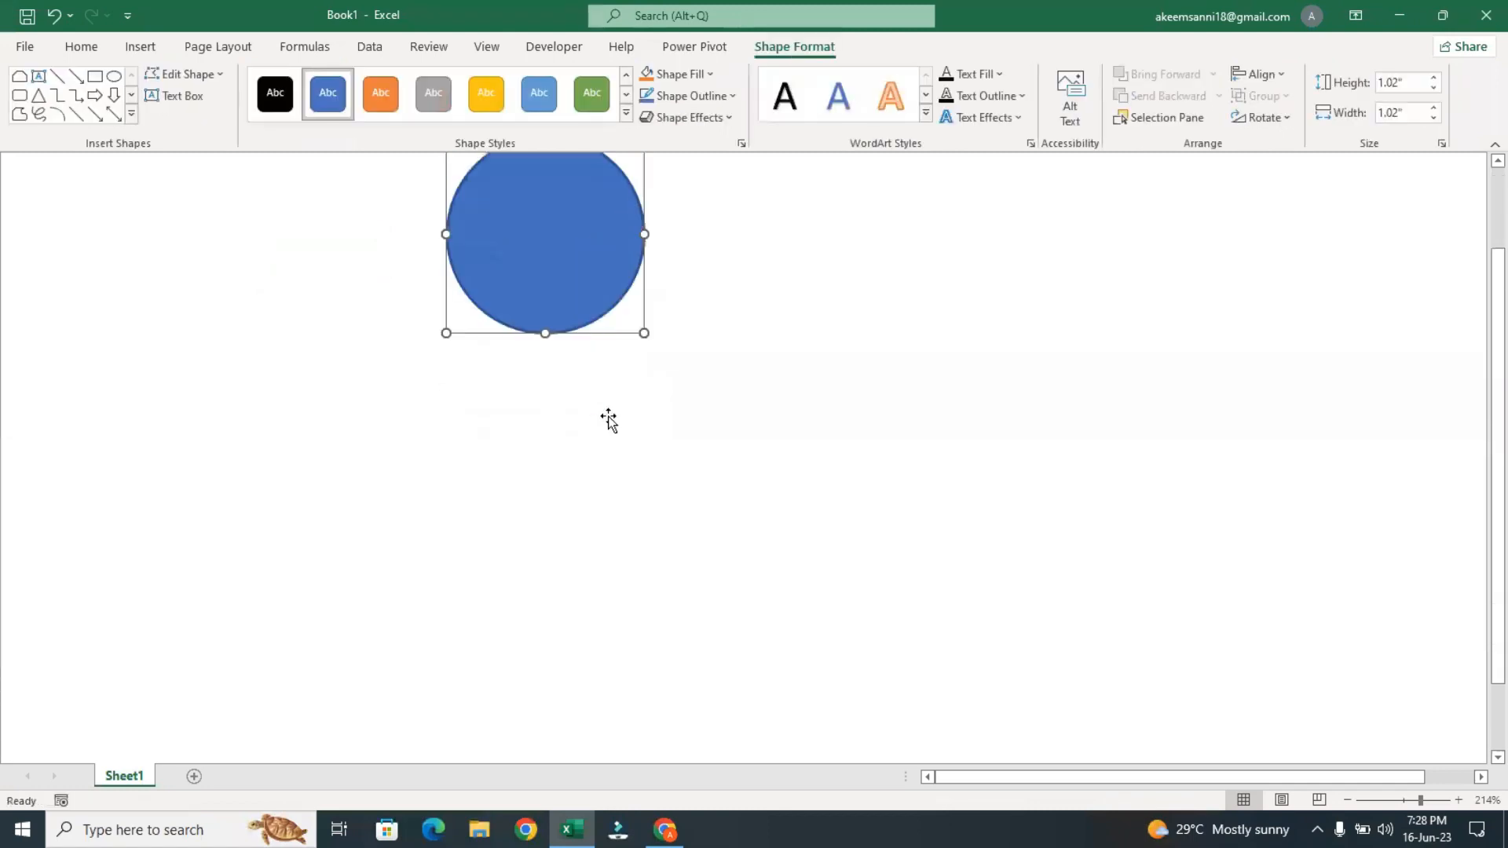
{"action": "scroll", "coordinate": [609, 419], "scroll_direction": "up", "scroll_amount": 1}
{"action": "left_click_drag", "start_coordinate": [523, 347], "coordinate": [478, 346]}
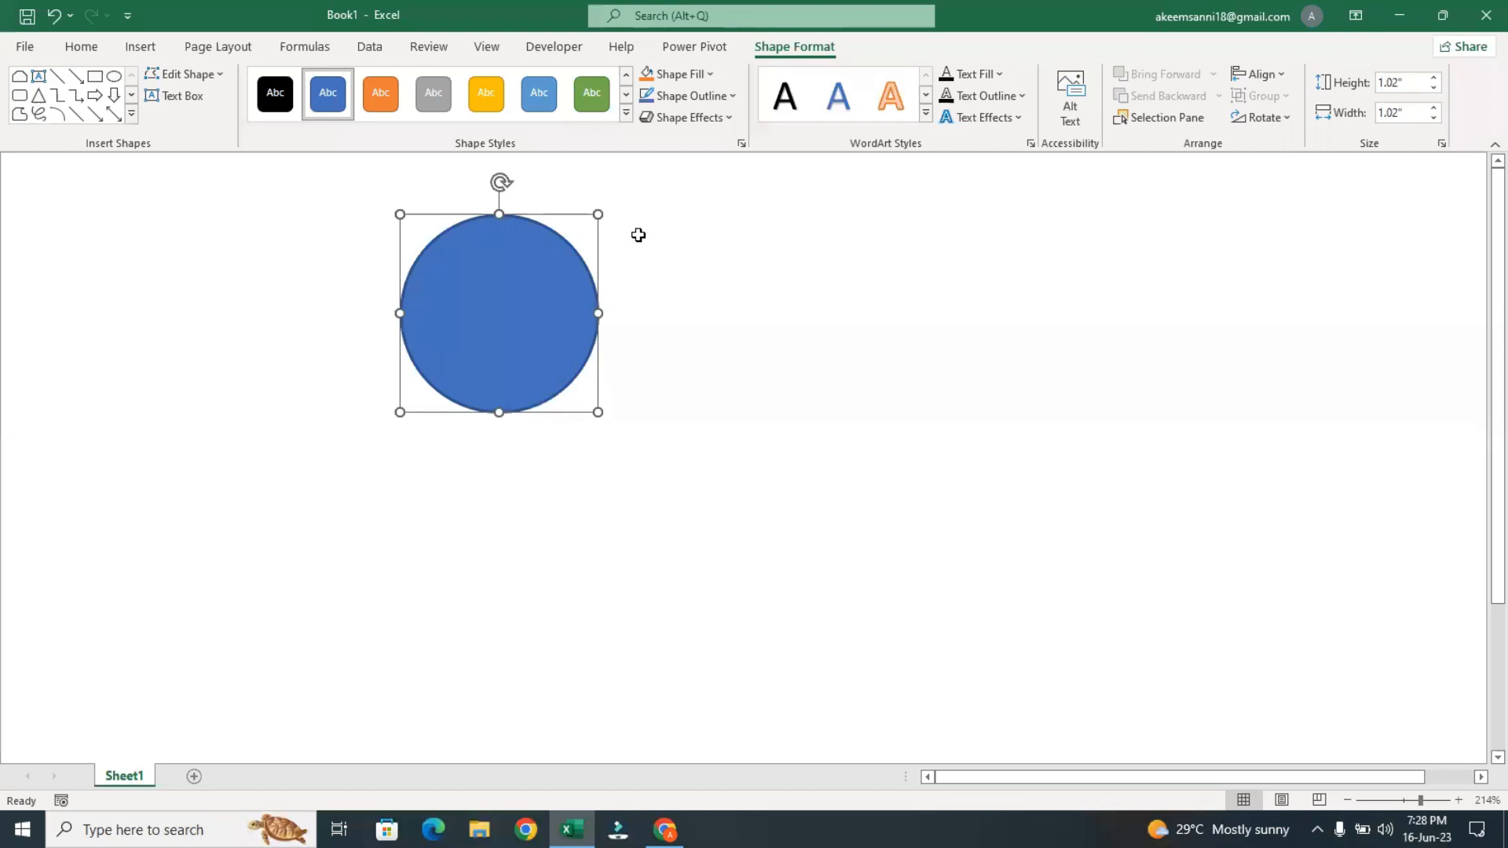
Fill the circle with the Untitled-2 JPG picture from the Downloads folder
{"action": "left_click", "coordinate": [700, 74]}
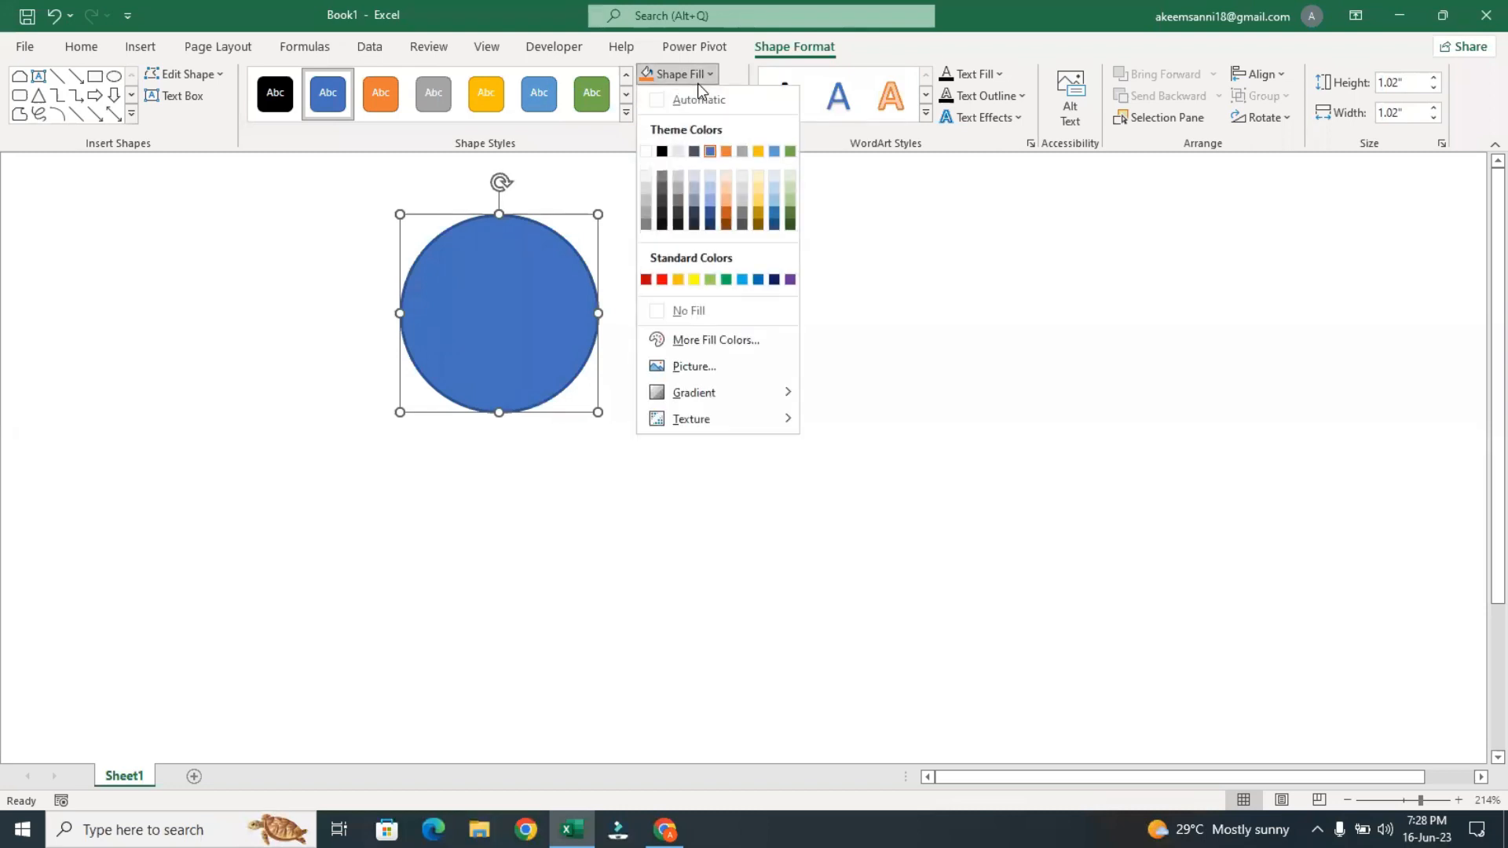
{"action": "left_click", "coordinate": [720, 366]}
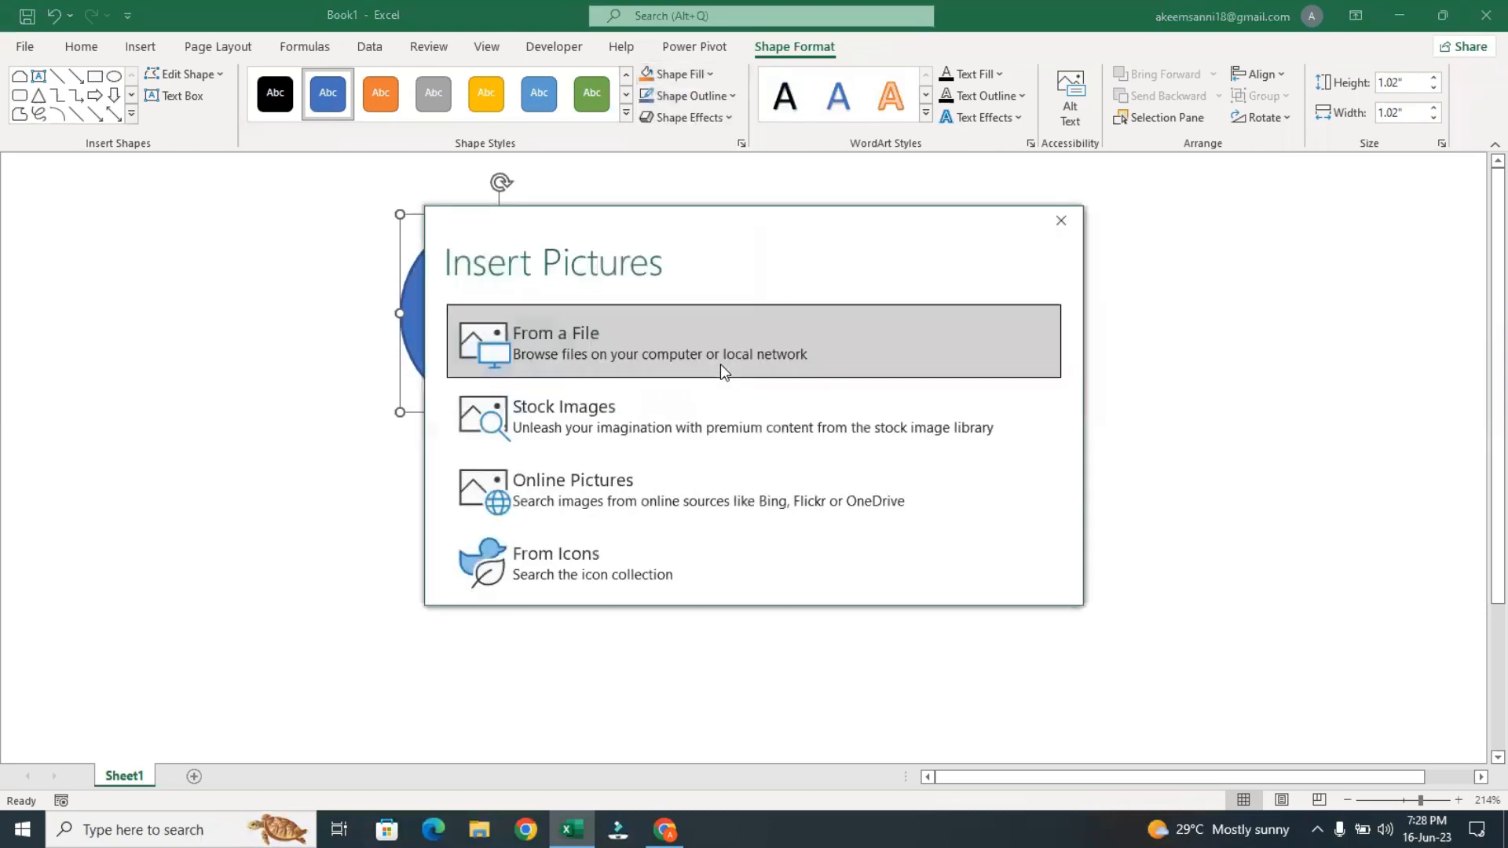
{"action": "left_click", "coordinate": [696, 364]}
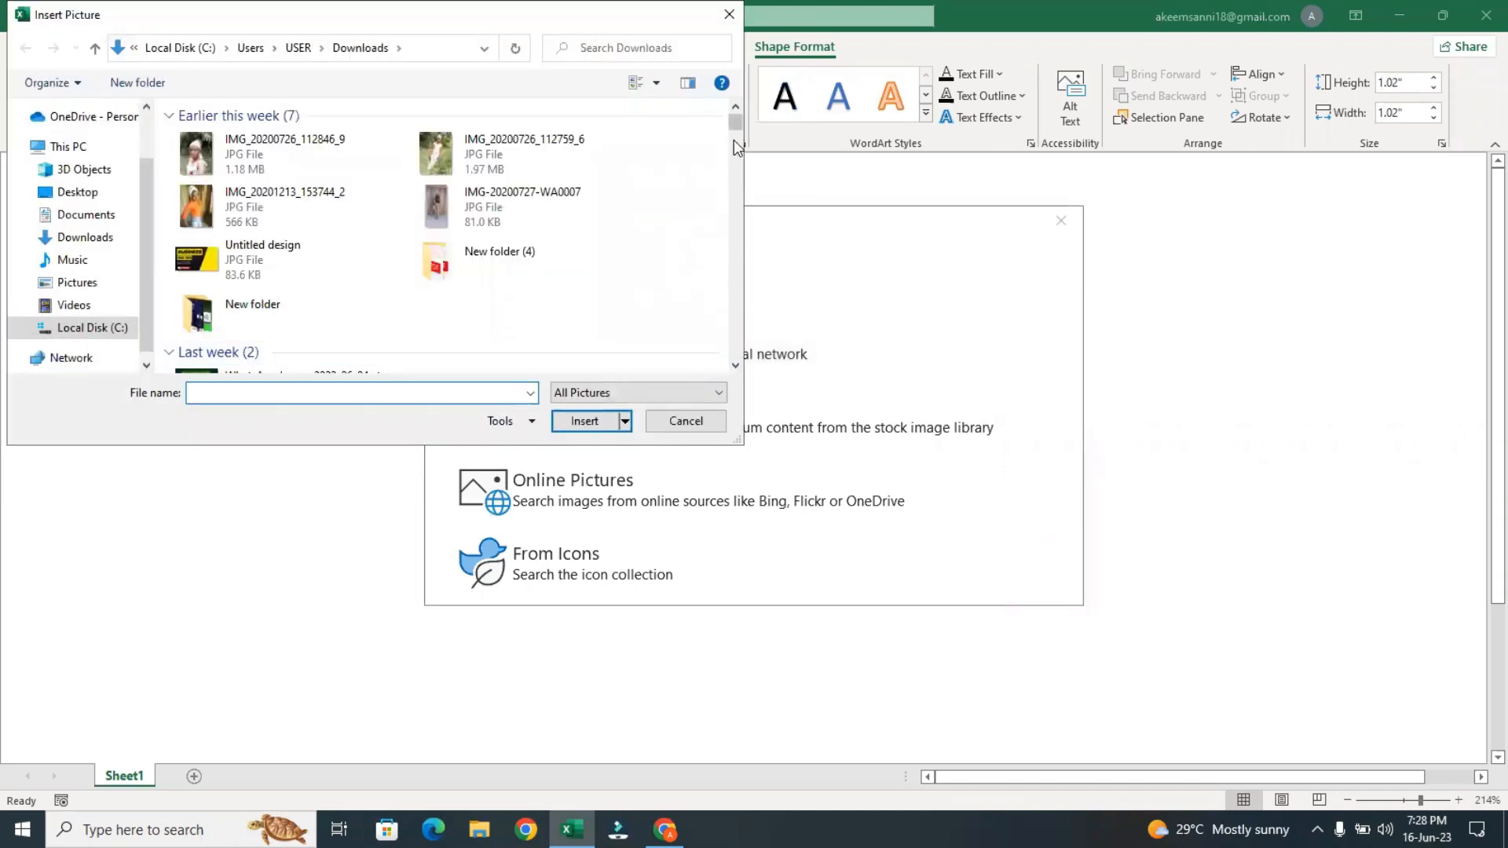
{"action": "left_click_drag", "start_coordinate": [734, 123], "coordinate": [735, 144]}
{"action": "left_click", "coordinate": [502, 345]}
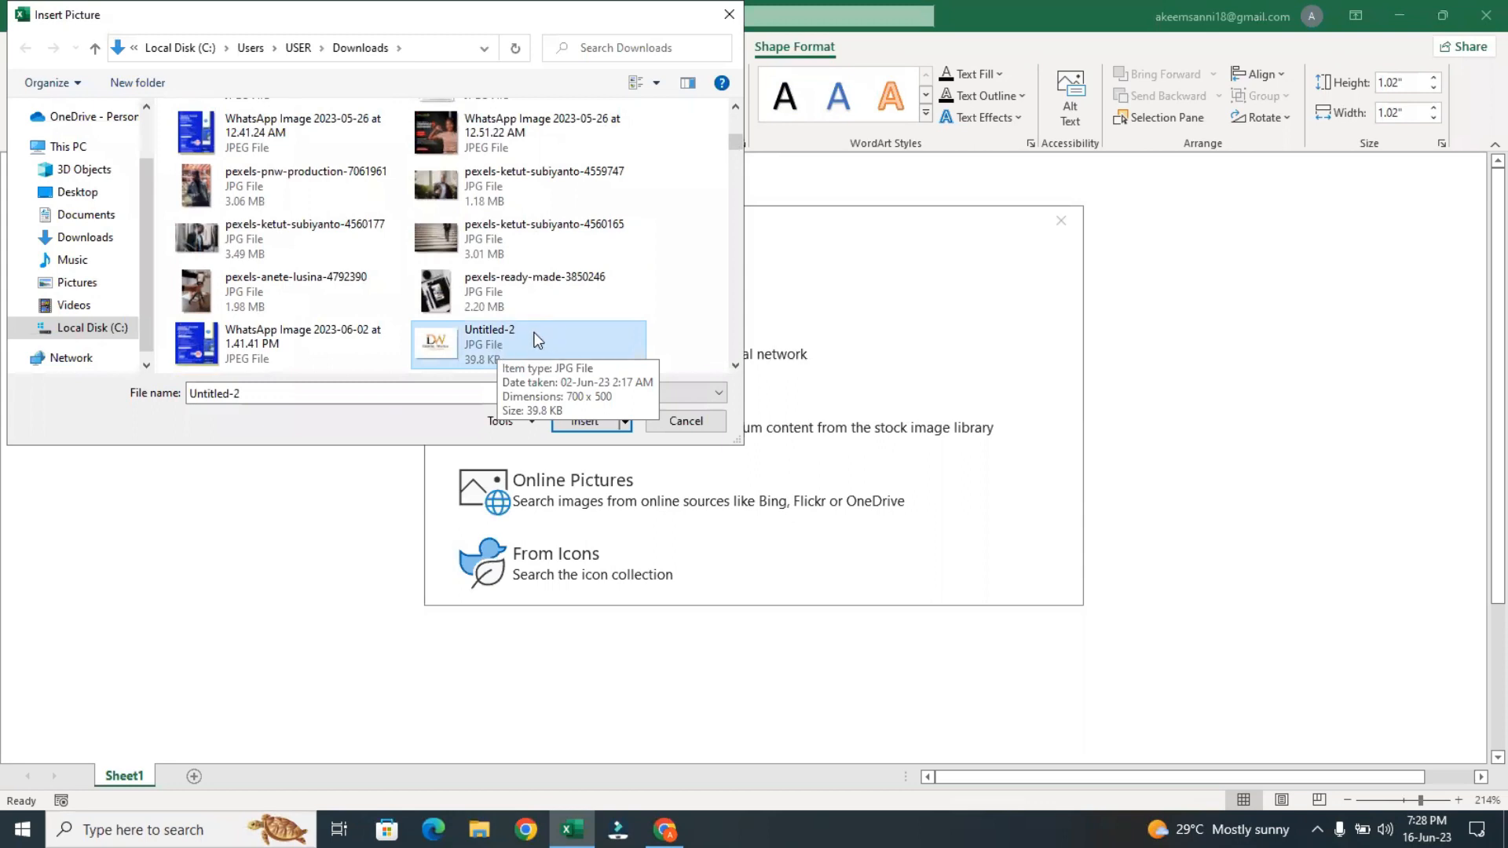
{"action": "left_click", "coordinate": [564, 427]}
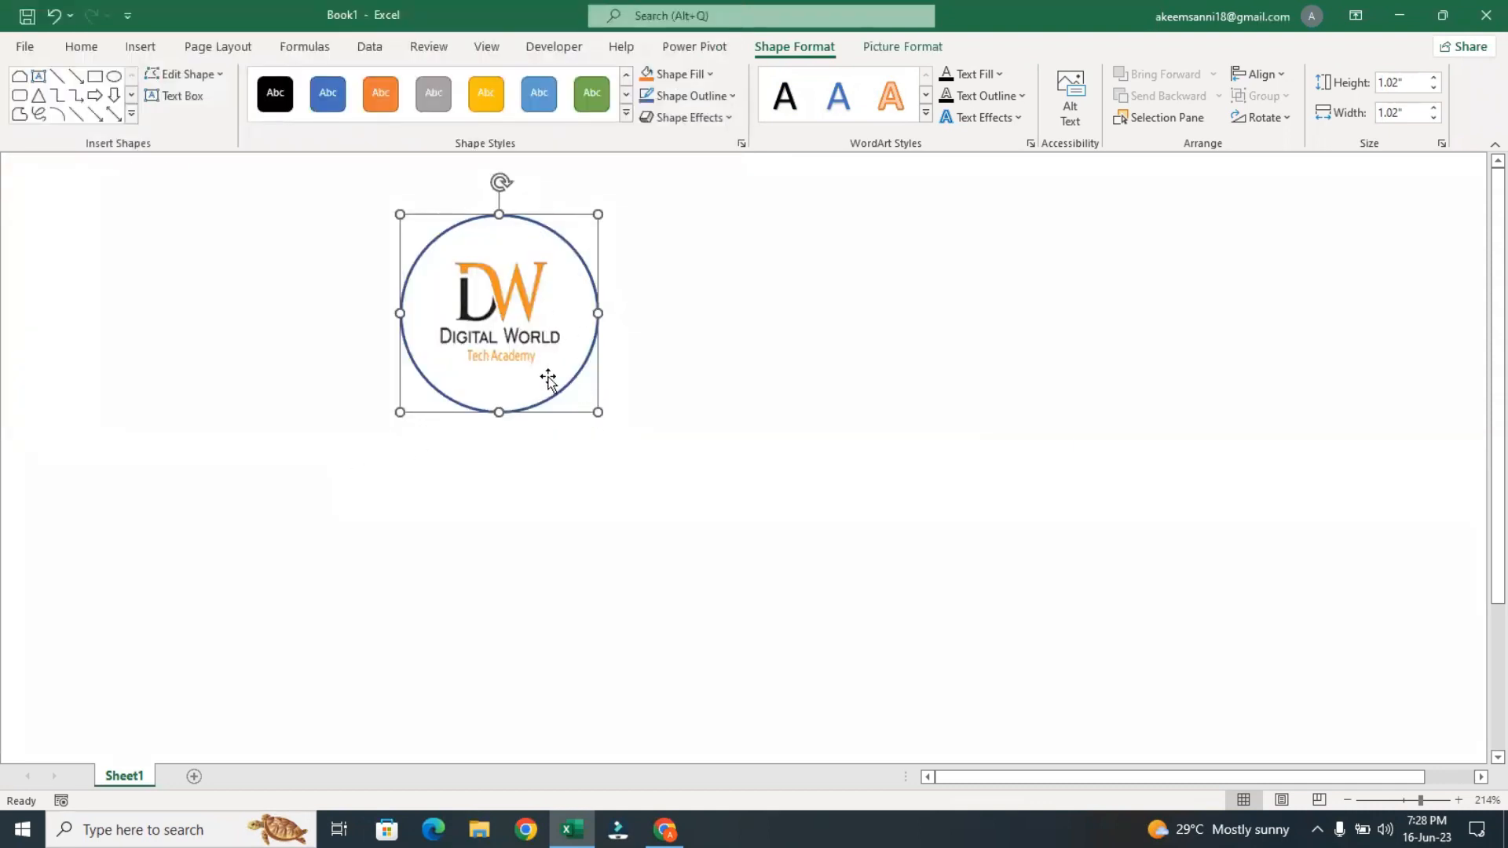
Switch to File Explorer, find the logo file WhatsApp Image 2023-02-13 at 11.32.37 PM in Downloads and view it at full size
{"action": "left_click", "coordinate": [479, 830]}
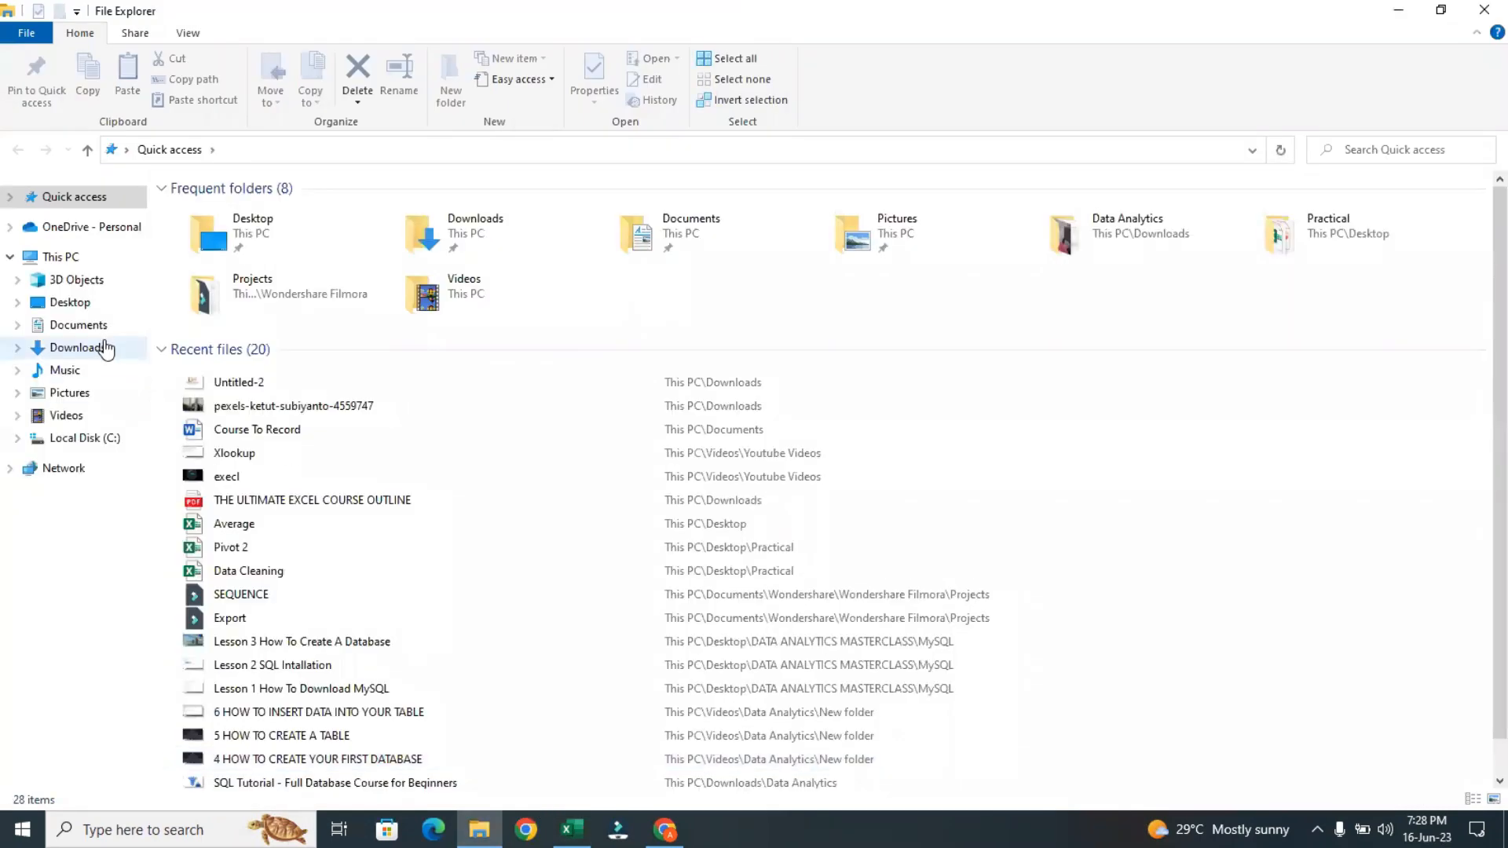
{"action": "left_click", "coordinate": [106, 348]}
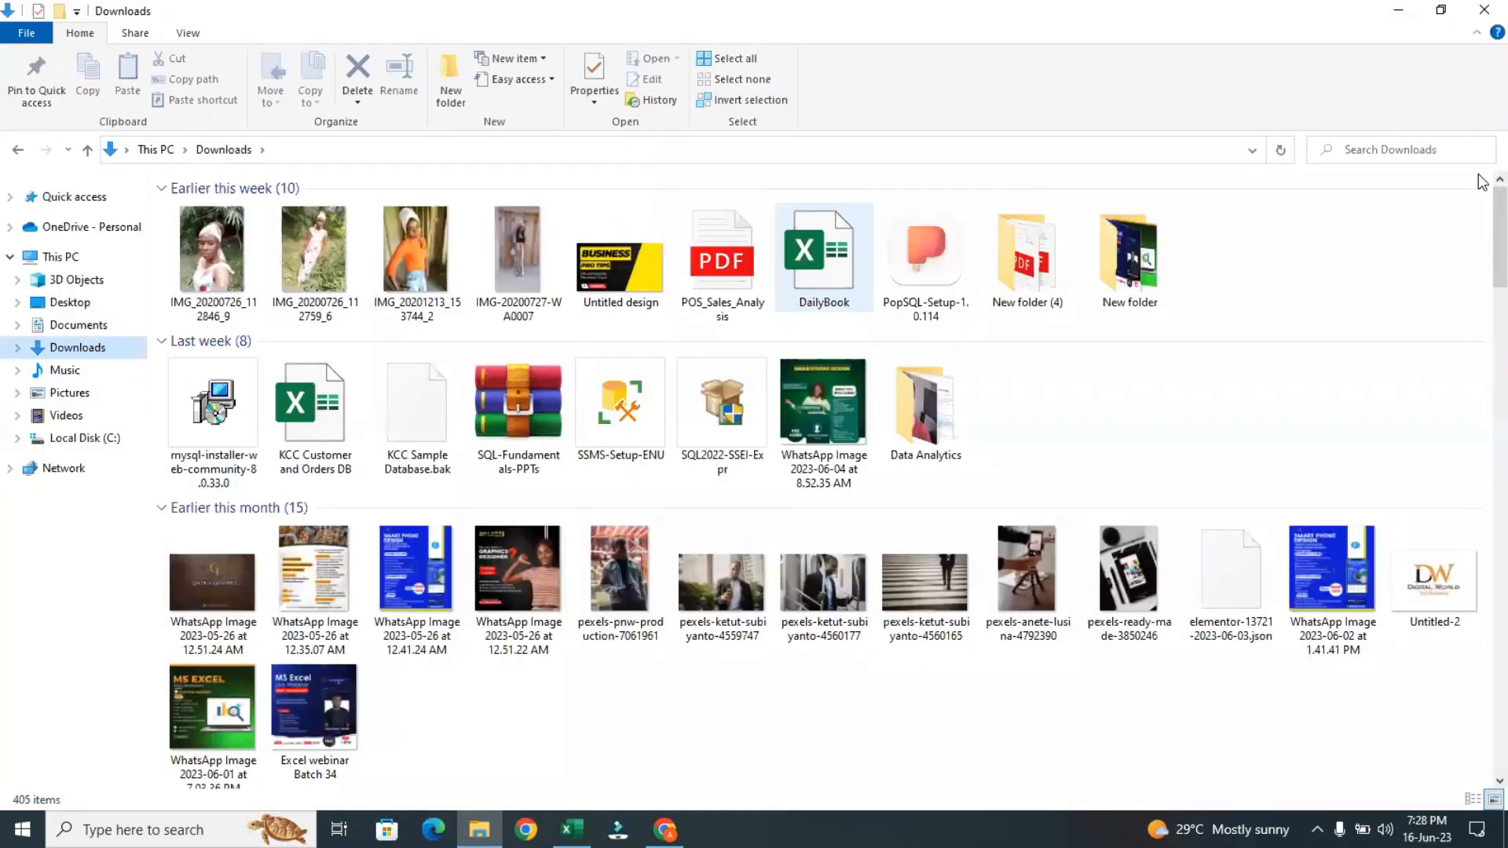
{"action": "left_click_drag", "start_coordinate": [1482, 213], "coordinate": [1482, 403]}
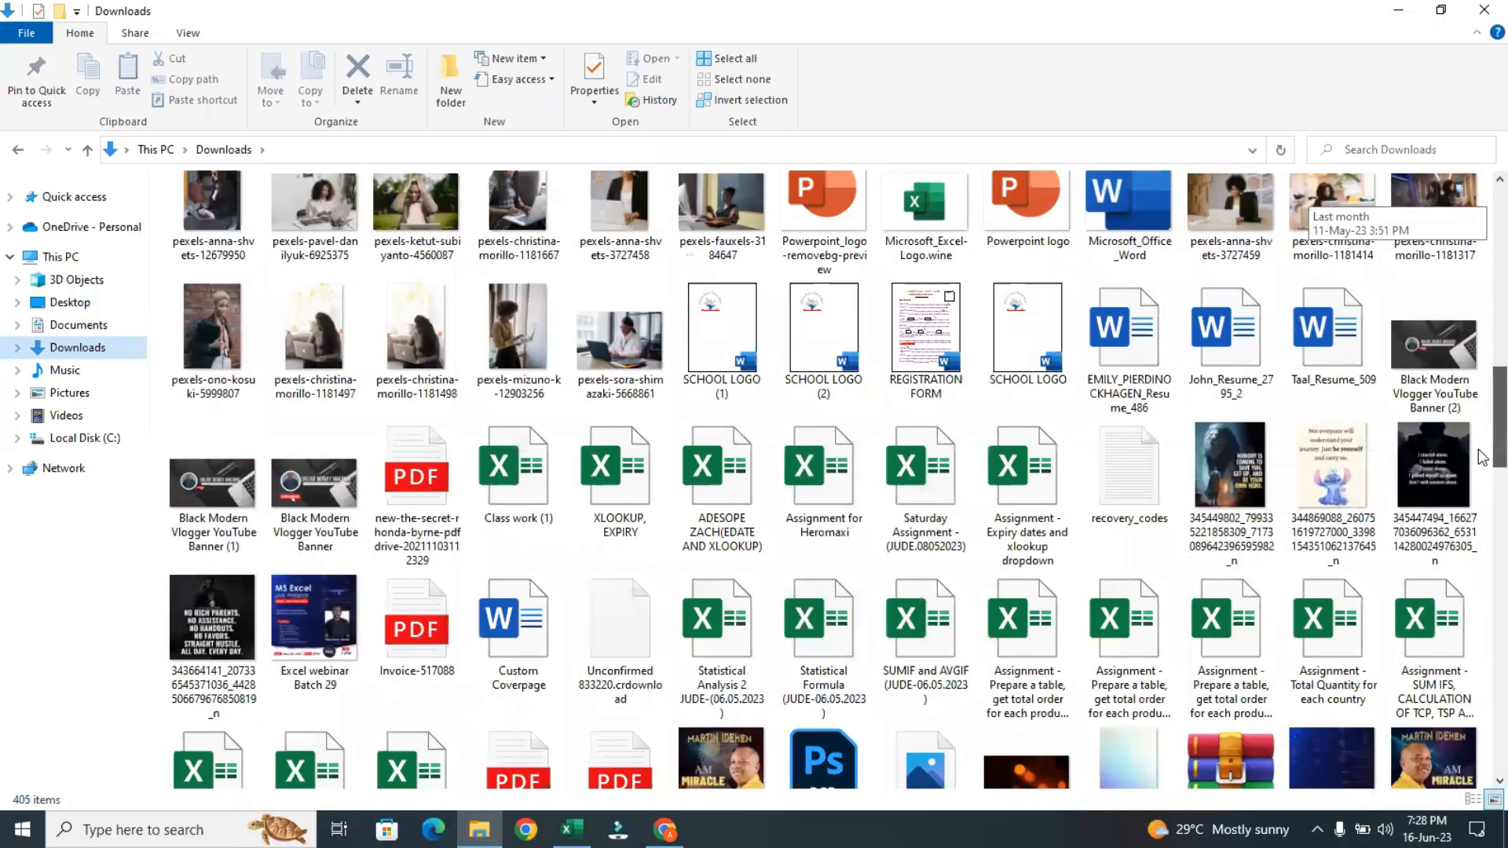
{"action": "left_click_drag", "start_coordinate": [1482, 485], "coordinate": [1482, 621]}
{"action": "left_click_drag", "start_coordinate": [1482, 677], "coordinate": [1482, 687]}
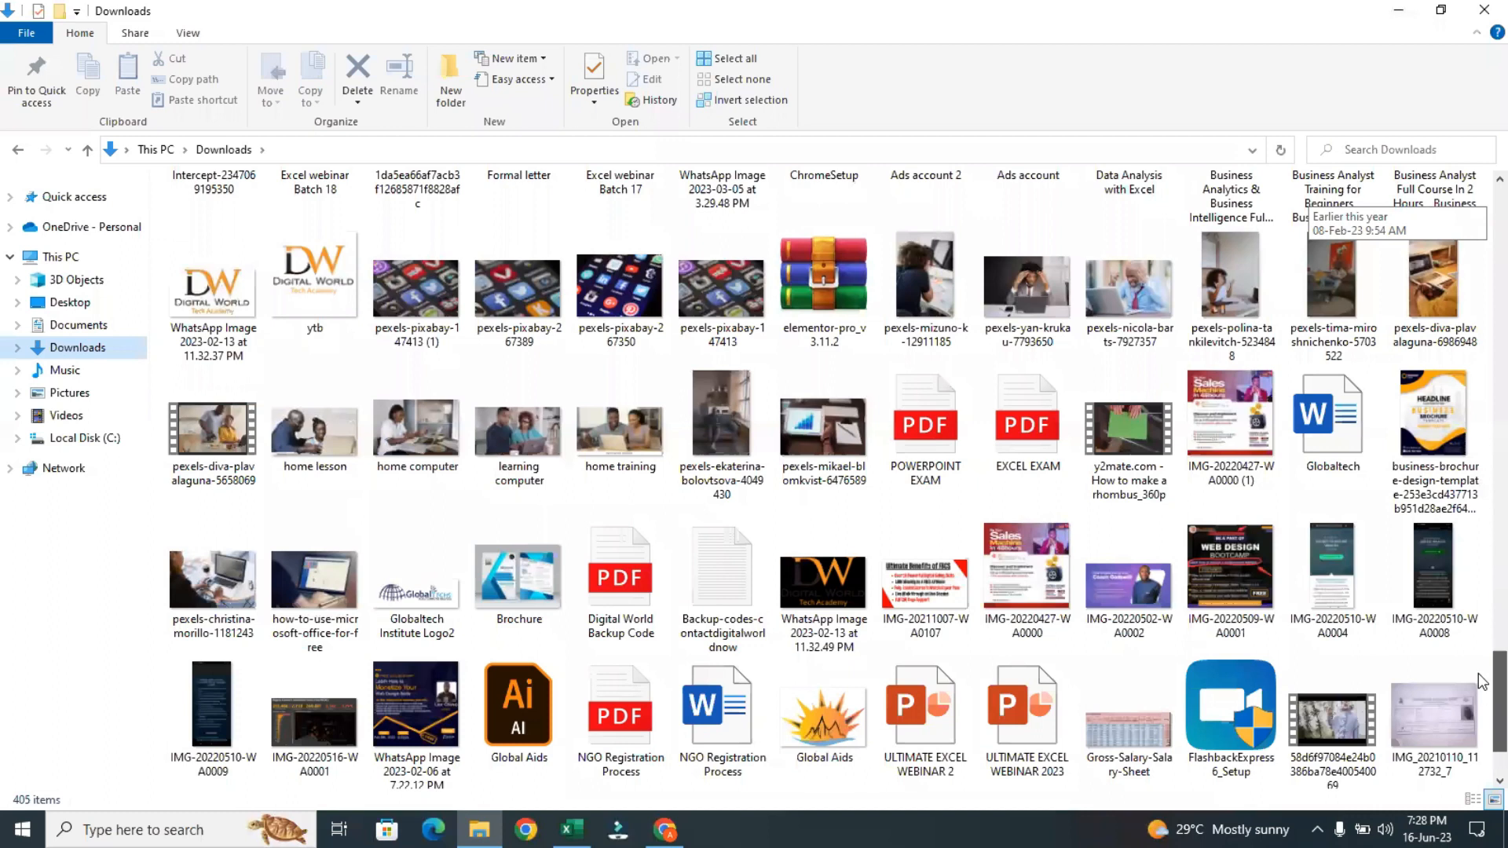
{"action": "left_click_drag", "start_coordinate": [1479, 674], "coordinate": [1478, 668]}
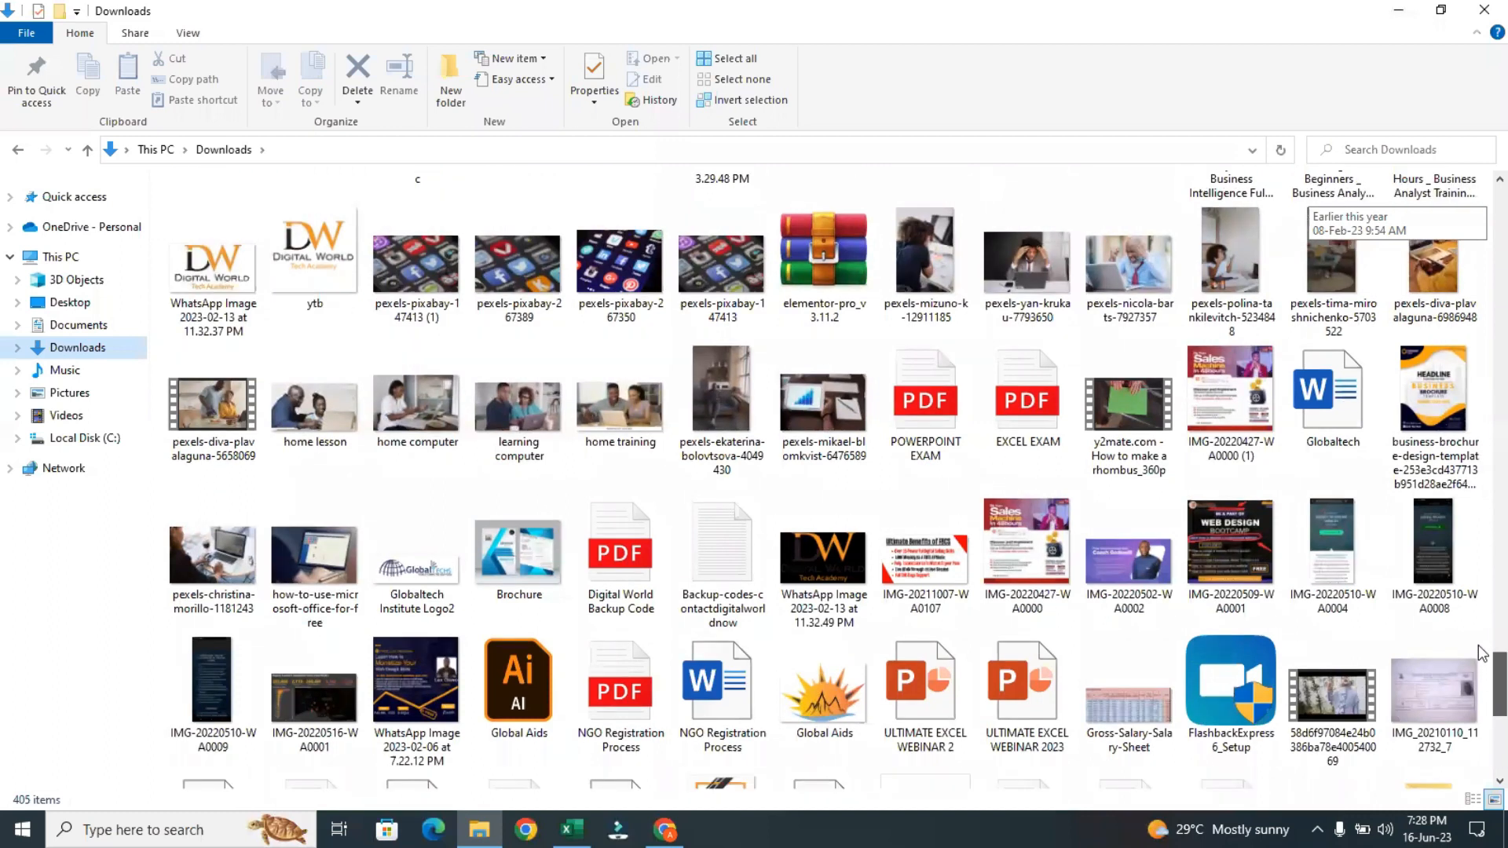
{"action": "scroll", "coordinate": [212, 578], "scroll_direction": "up", "scroll_amount": 3}
{"action": "left_click", "coordinate": [214, 583]}
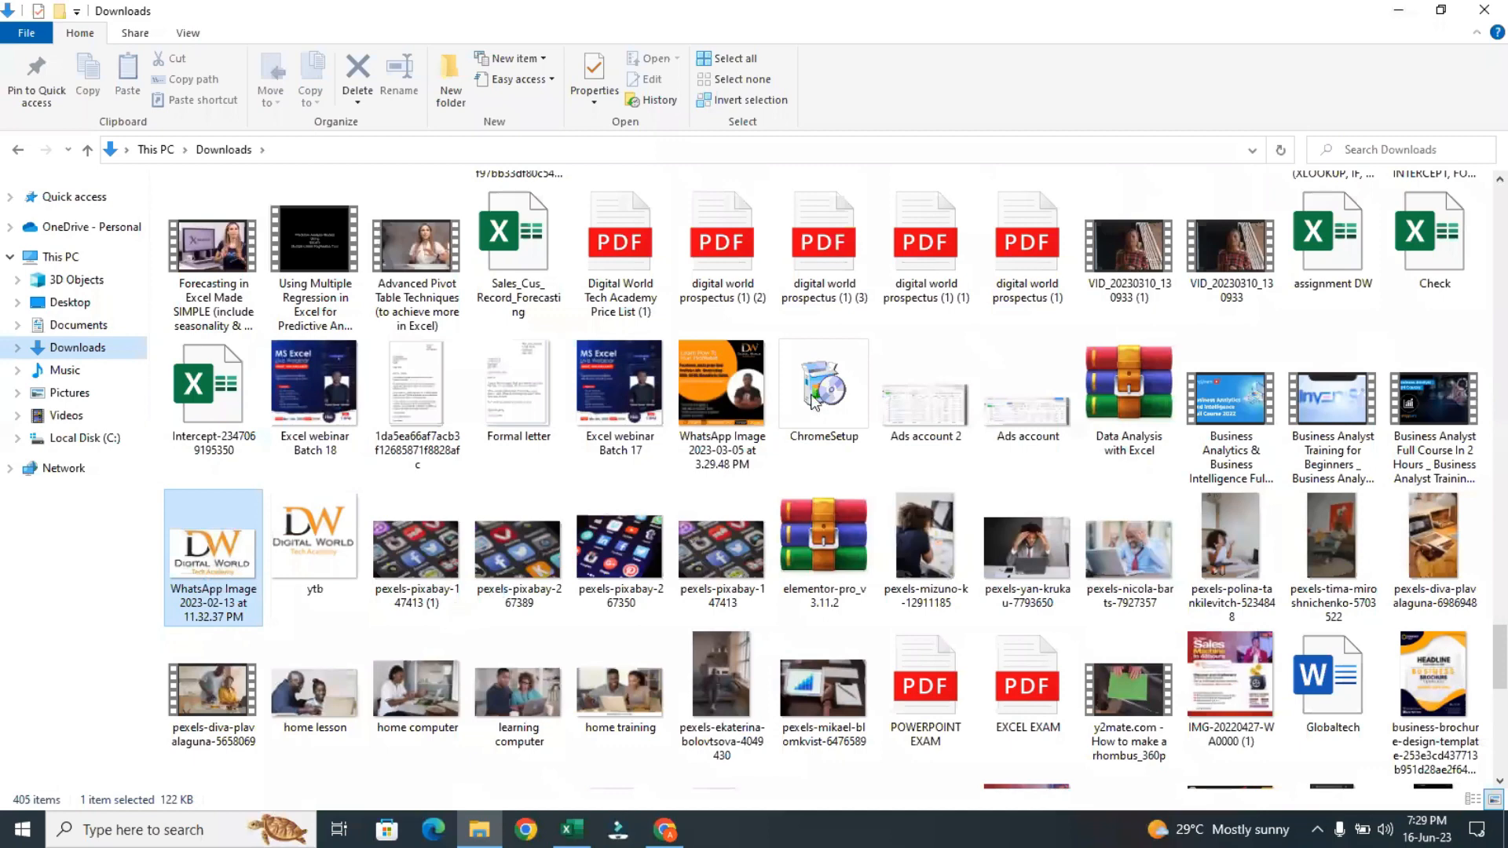
{"action": "key", "text": "Return"}
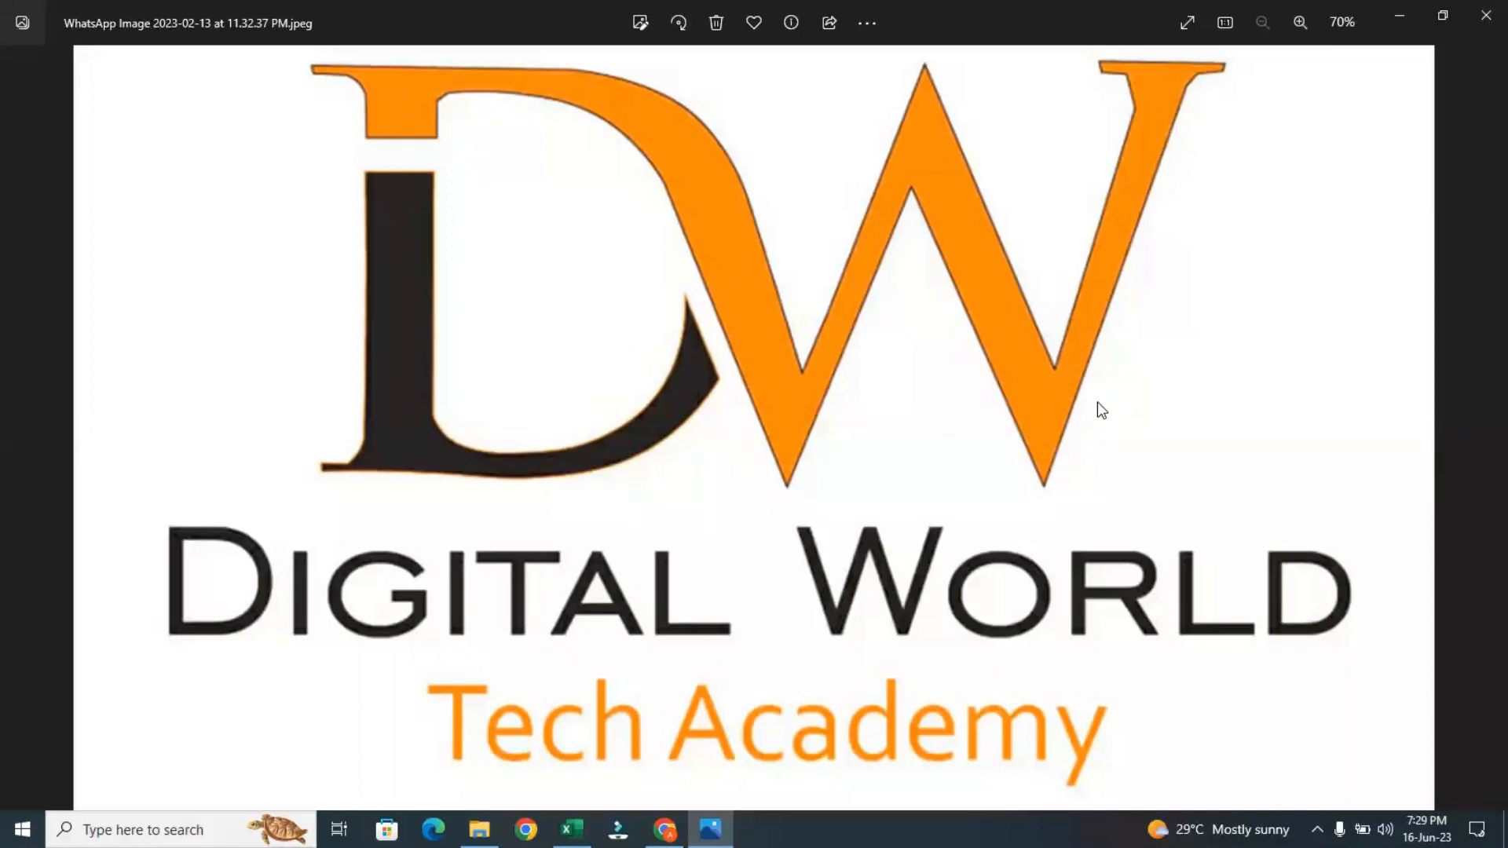
{"action": "left_click", "coordinate": [1487, 15]}
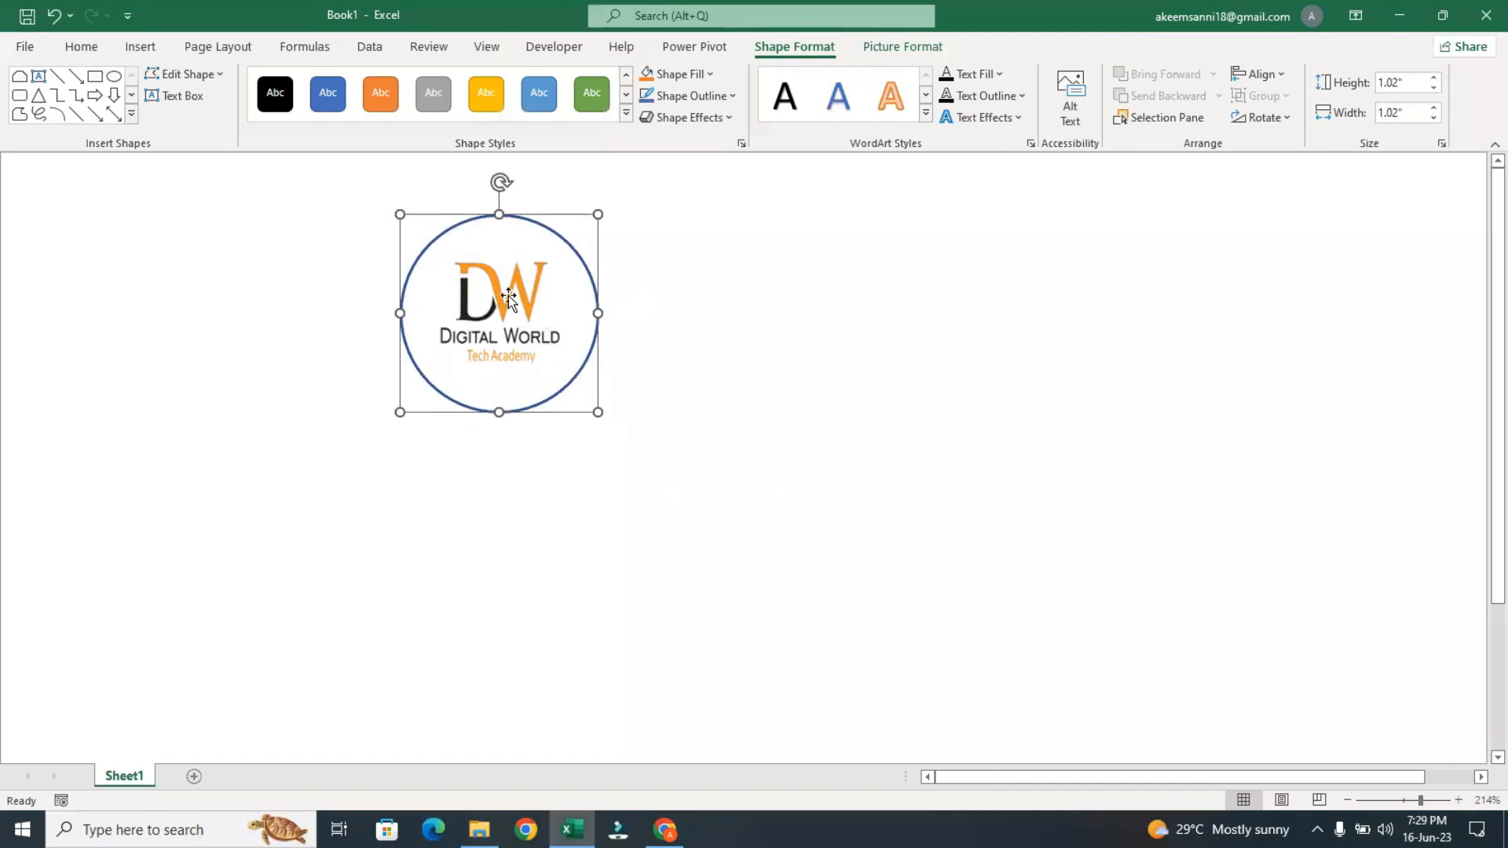
Change the logo circle's outline to the orange theme color and deselect the circle
{"action": "left_click", "coordinate": [729, 102]}
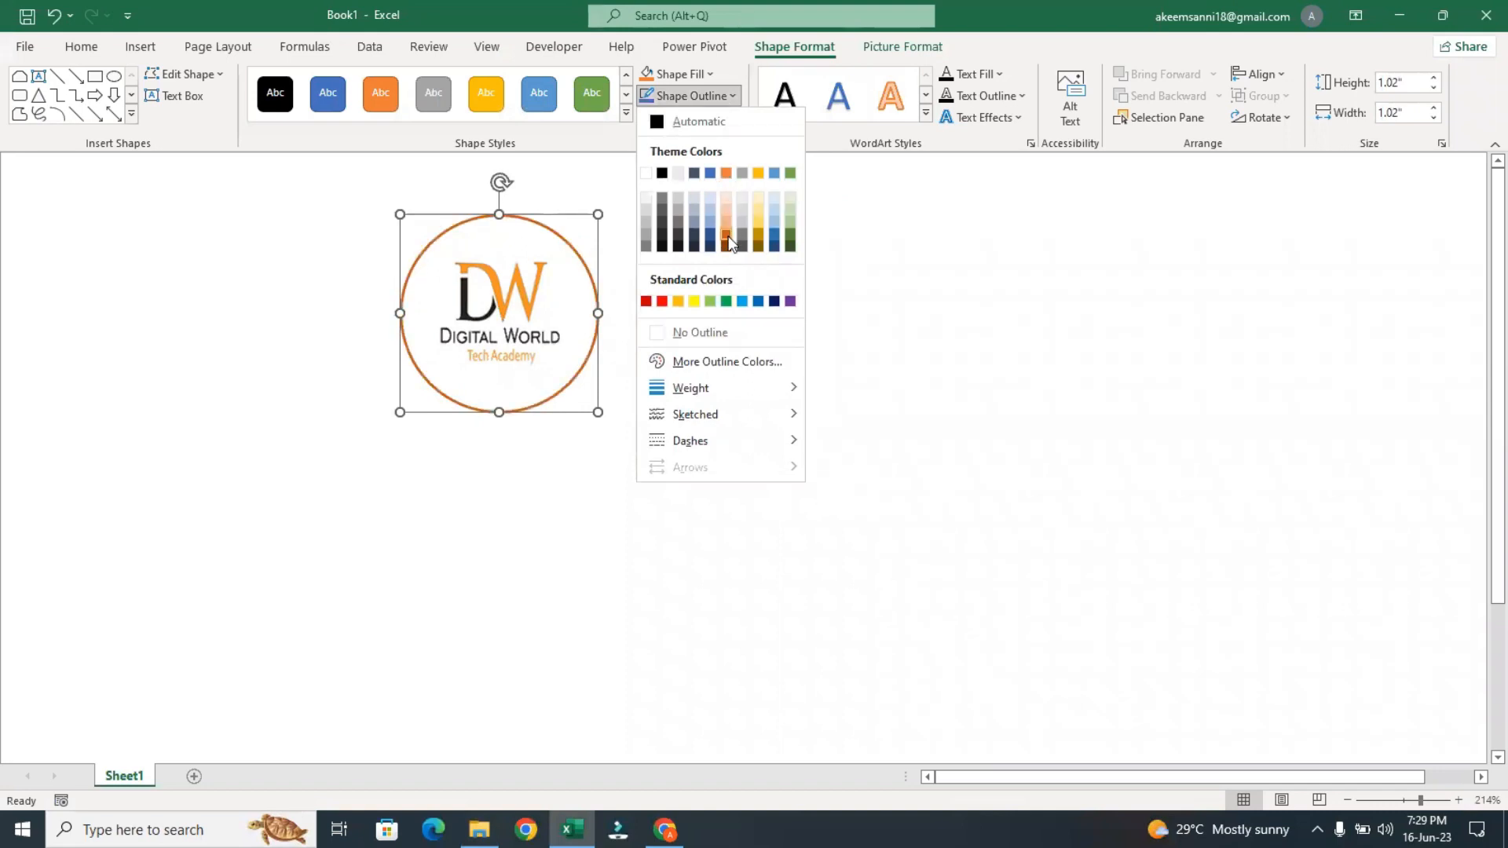
{"action": "left_click", "coordinate": [724, 178]}
{"action": "left_click", "coordinate": [801, 294]}
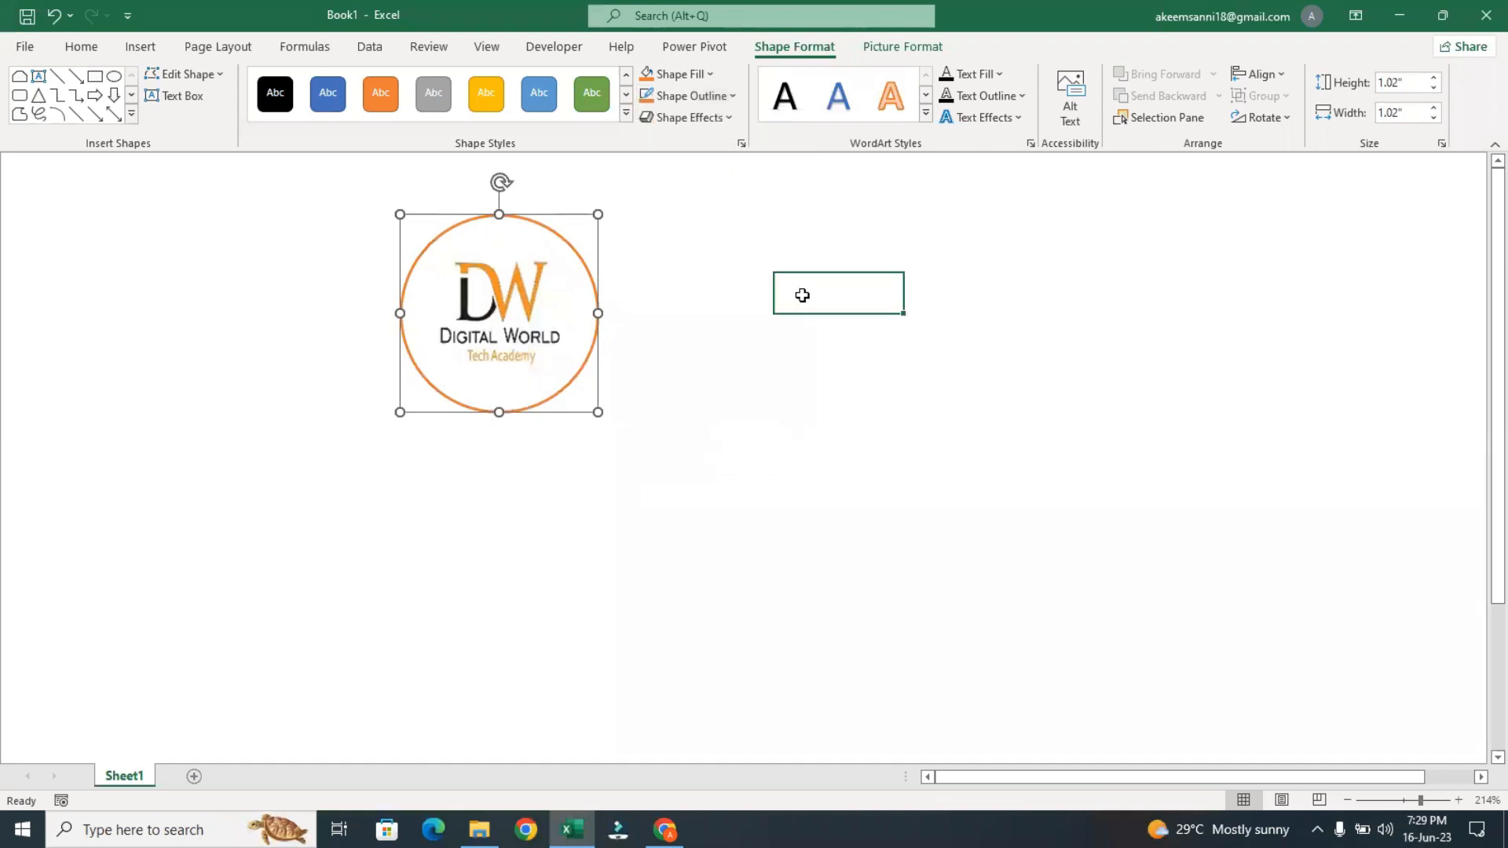
{"action": "left_click", "coordinate": [565, 310]}
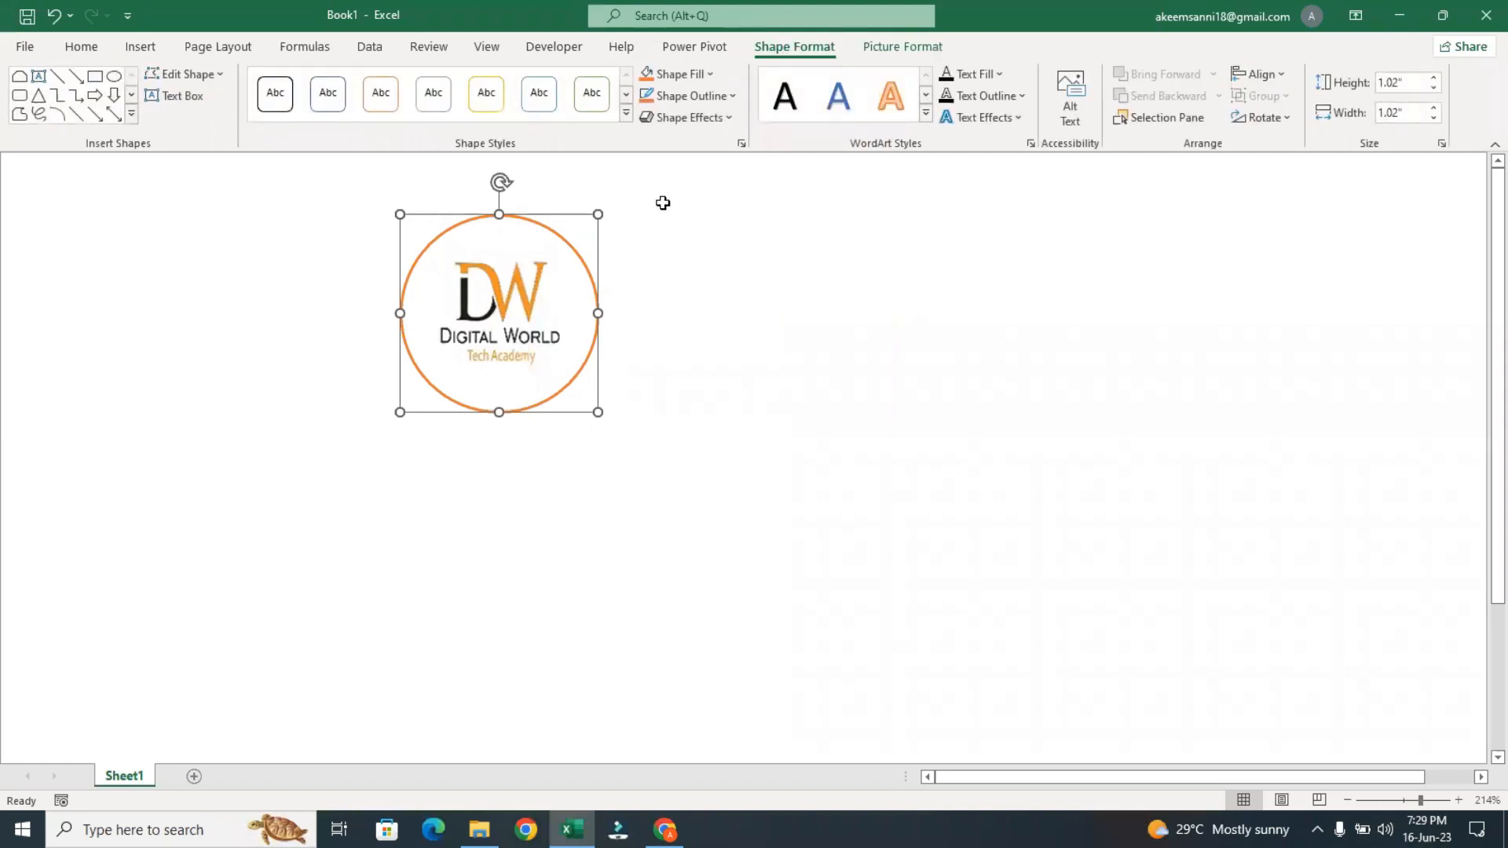
{"action": "left_click", "coordinate": [695, 79]}
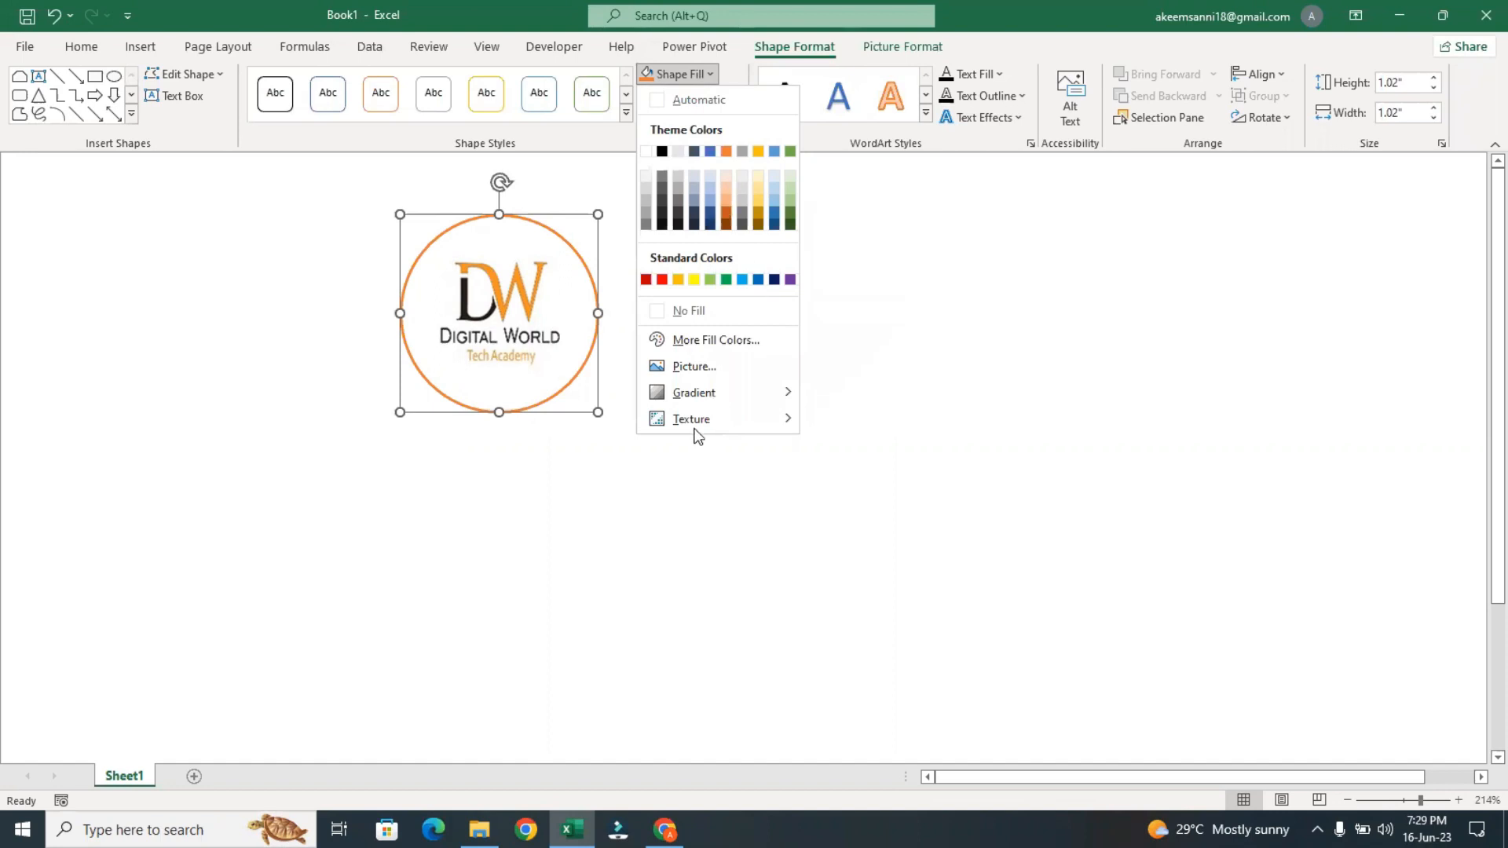
{"action": "mouse_move", "coordinate": [694, 400]}
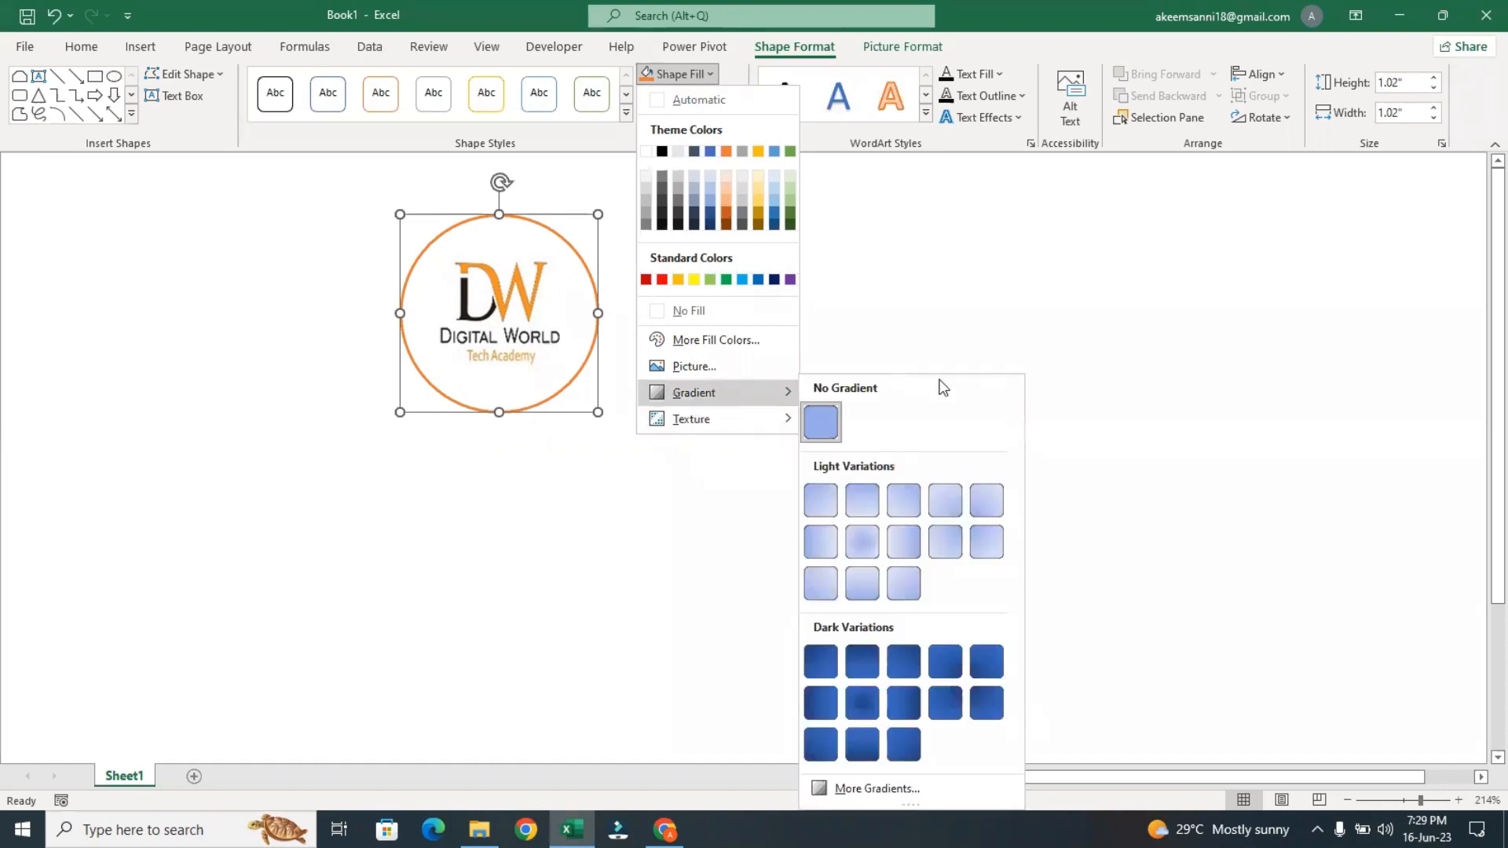
{"action": "left_click", "coordinate": [1454, 330]}
{"action": "left_click", "coordinate": [1455, 330]}
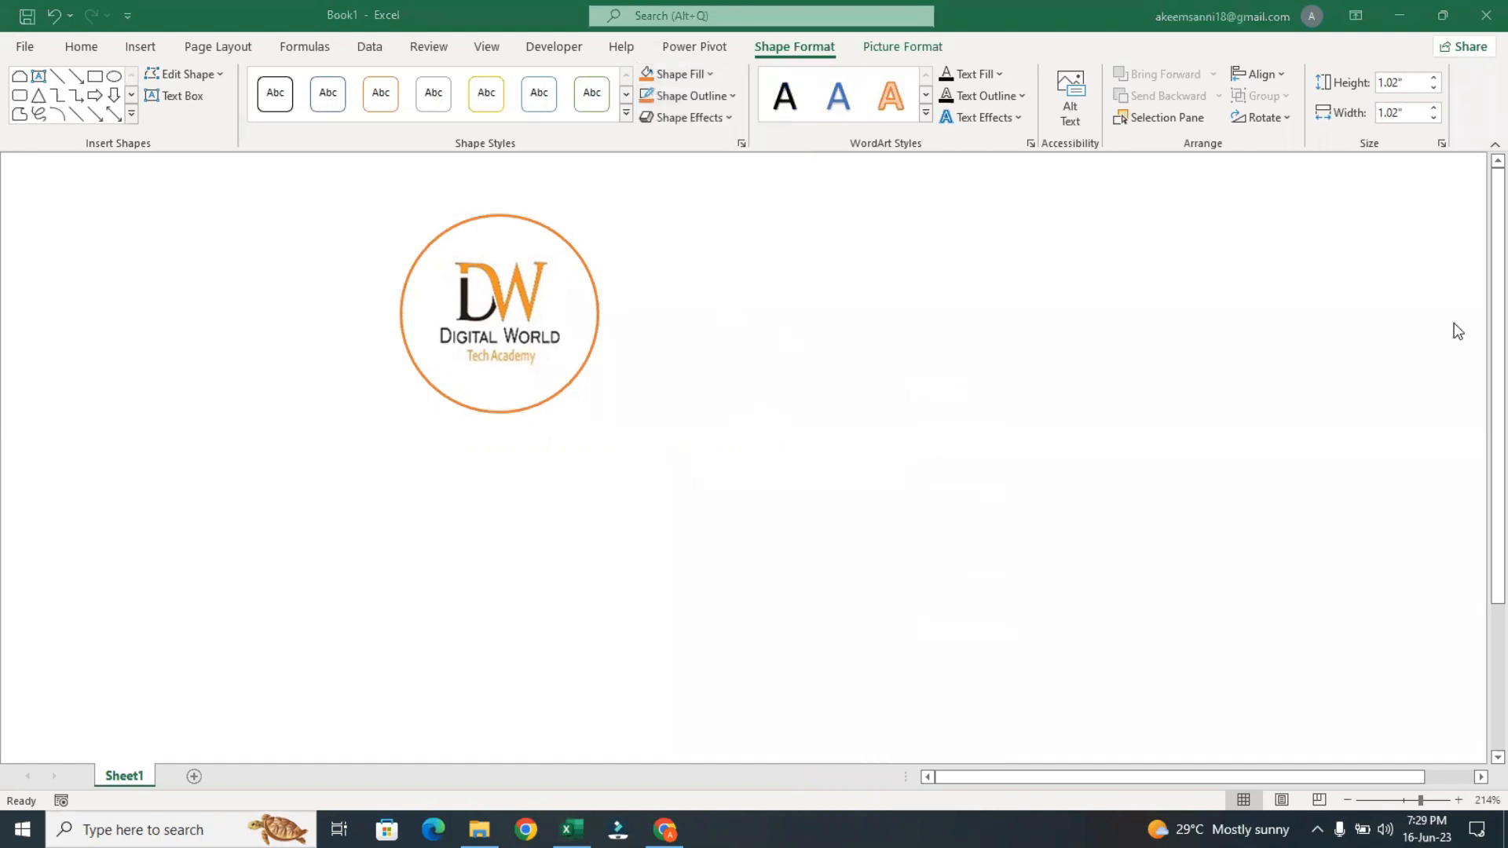
Move the logo circle to the sheet's left edge and draw a rounded rectangle beside it, about 1.24" high and 1.62" wide
{"action": "left_click", "coordinate": [456, 322]}
{"action": "left_click_drag", "start_coordinate": [455, 323], "coordinate": [64, 302]}
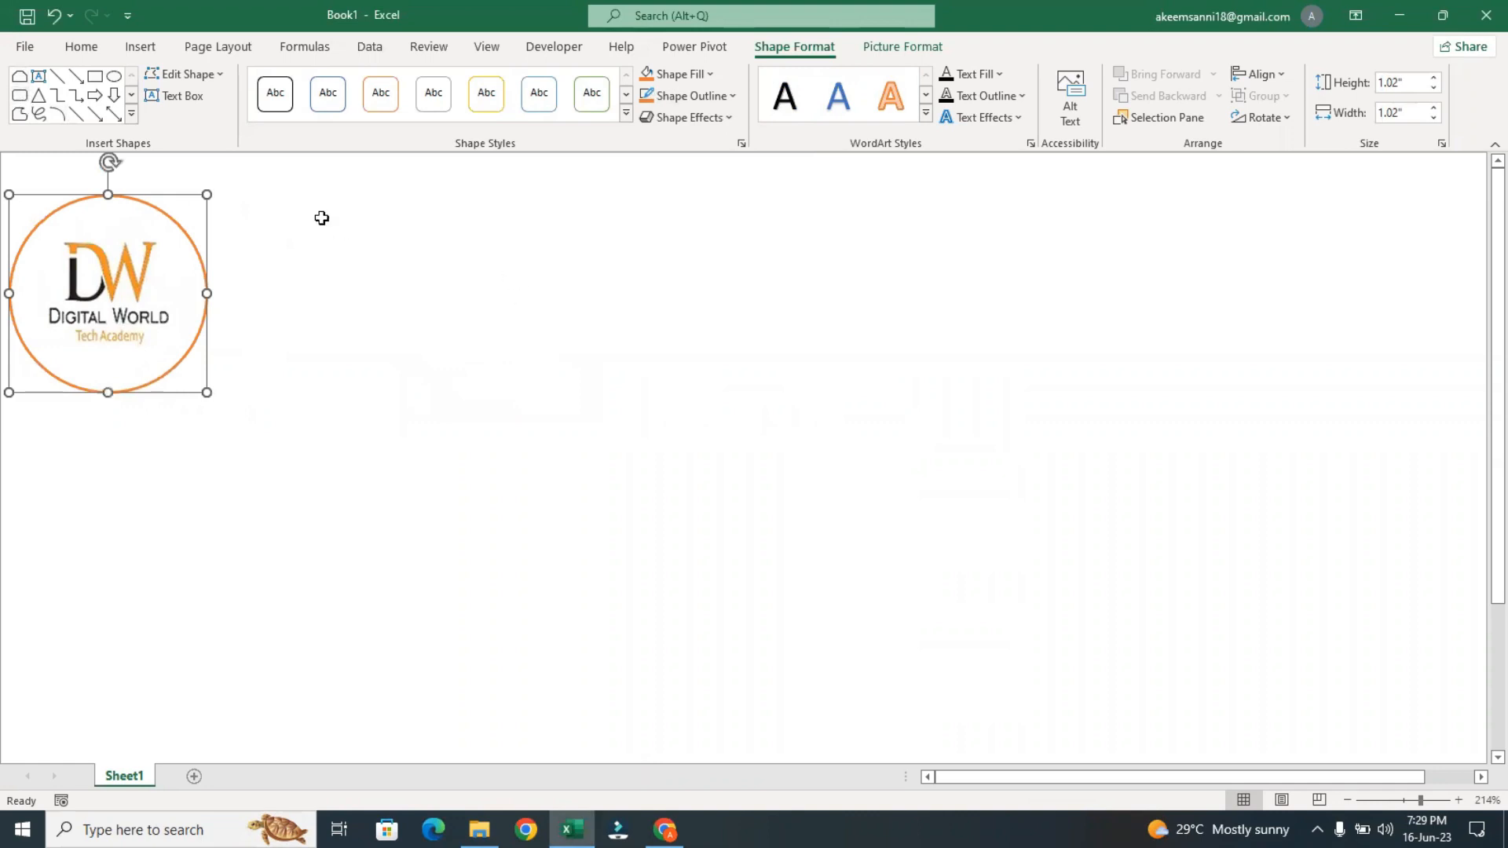
{"action": "left_click", "coordinate": [18, 95]}
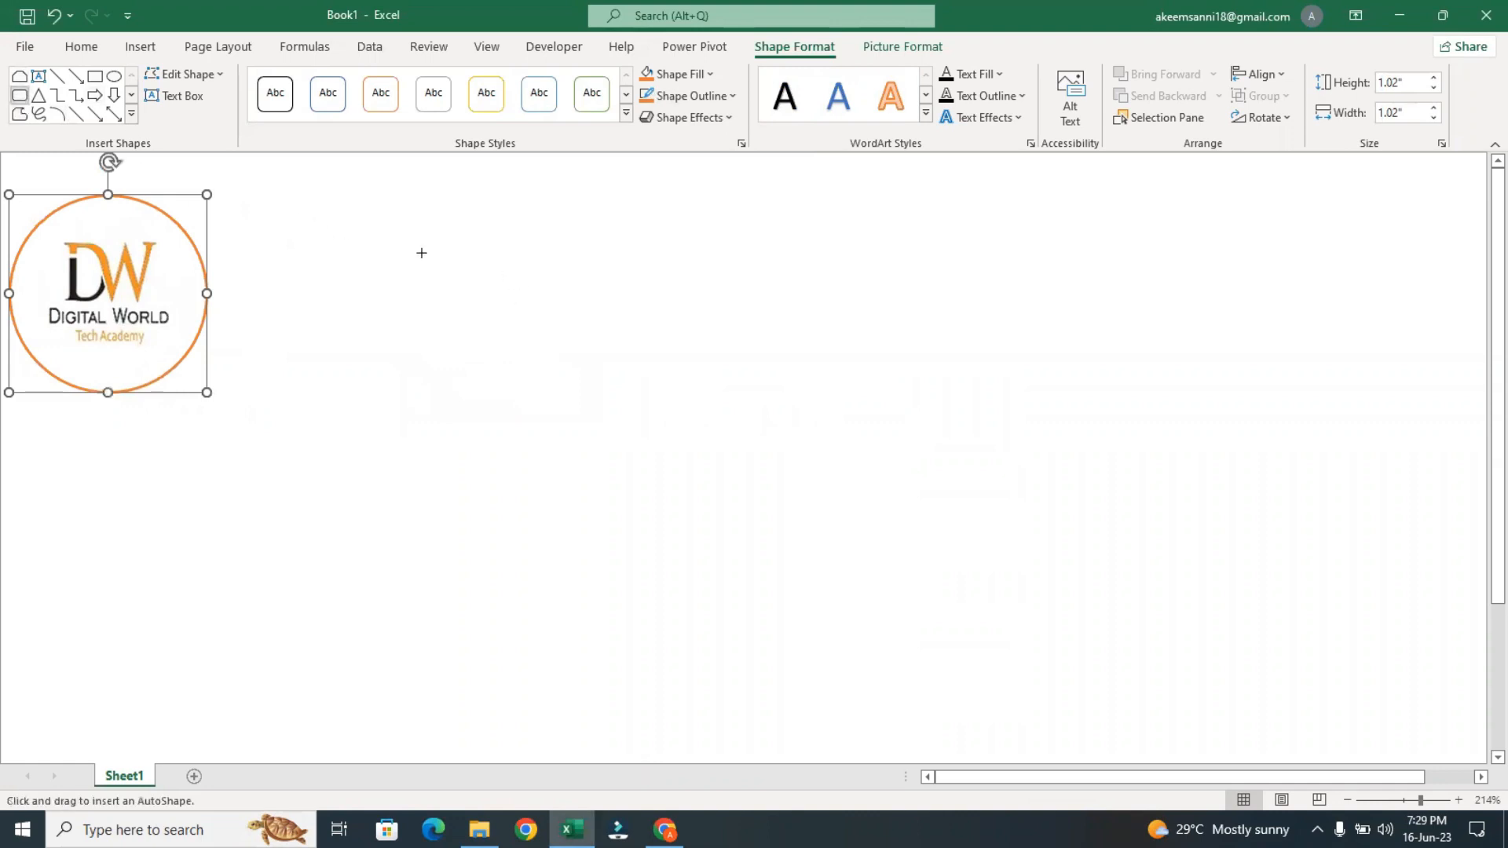
{"action": "mouse_move", "coordinate": [293, 208]}
{"action": "left_mouse_down"}
{"action": "mouse_move", "coordinate": [377, 252]}
{"action": "mouse_move", "coordinate": [607, 449]}
{"action": "left_mouse_up"}
Show the detailed gradient settings for the rounded rectangle and switch its fill from solid to gradient
{"action": "left_click", "coordinate": [686, 76]}
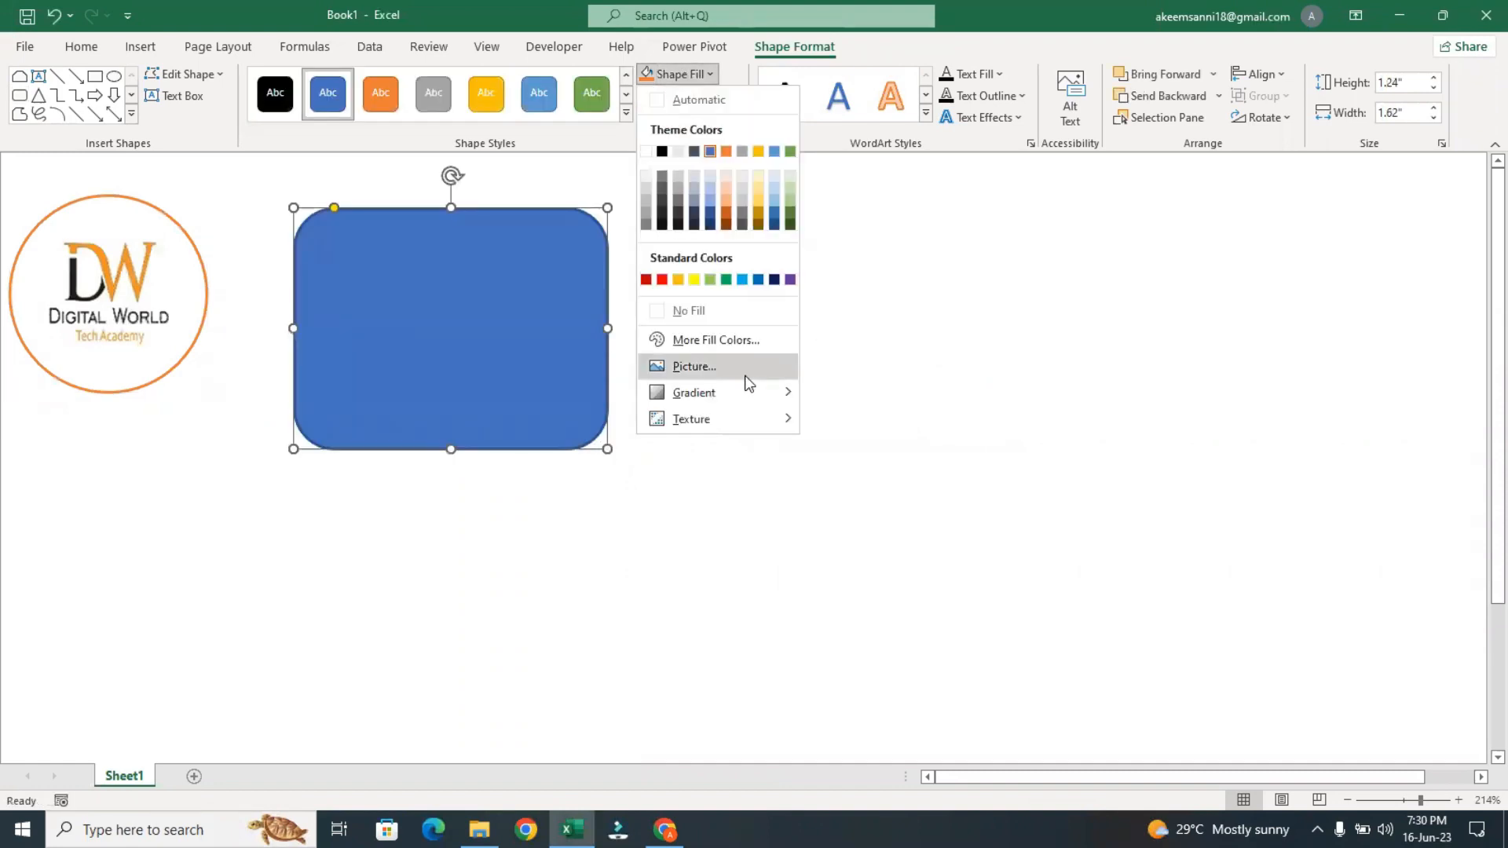
{"action": "mouse_move", "coordinate": [737, 390]}
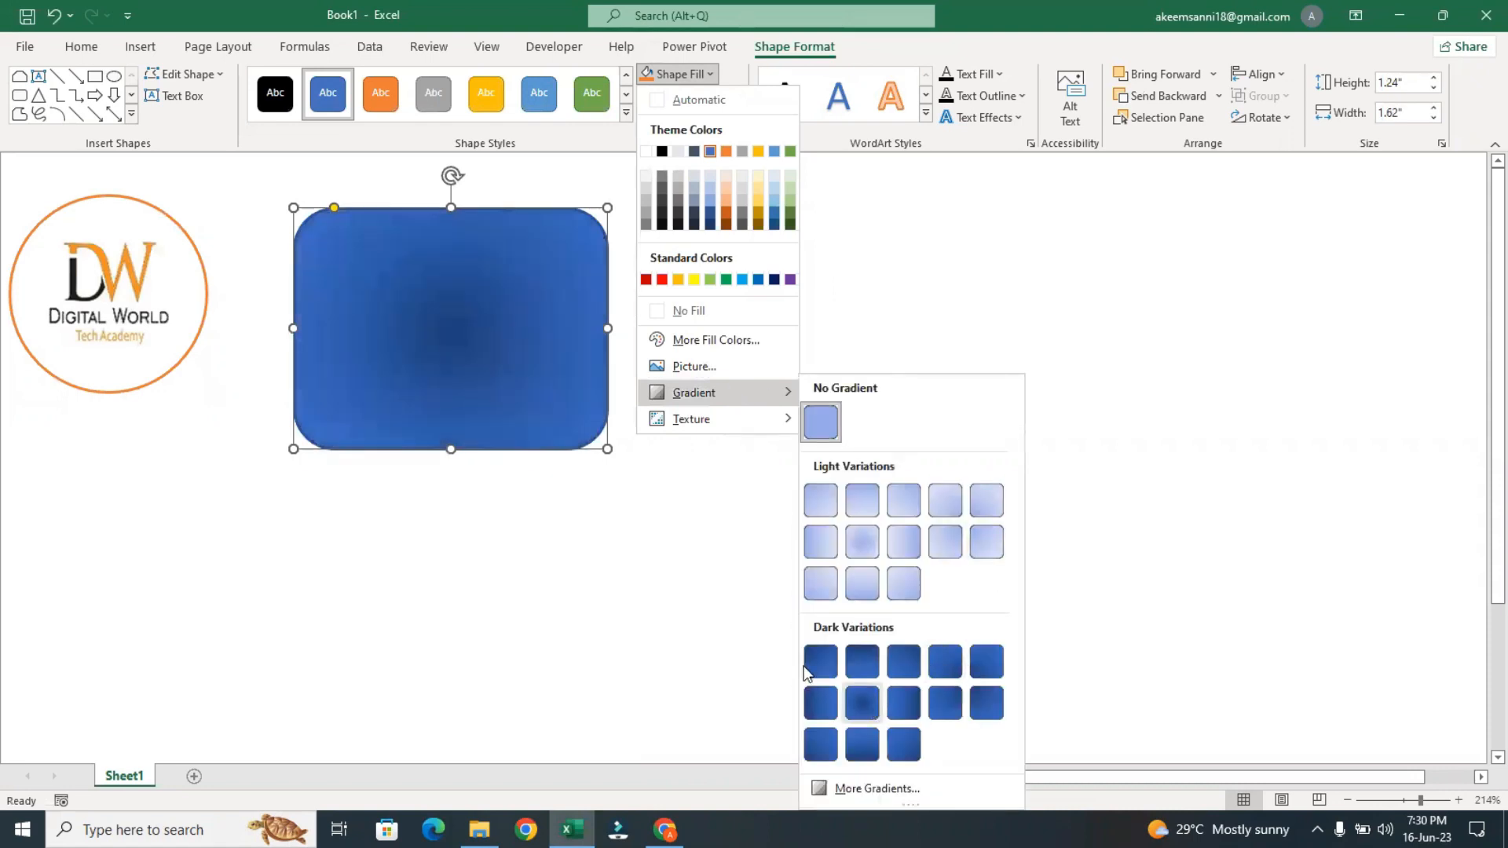
{"action": "left_click", "coordinate": [872, 782]}
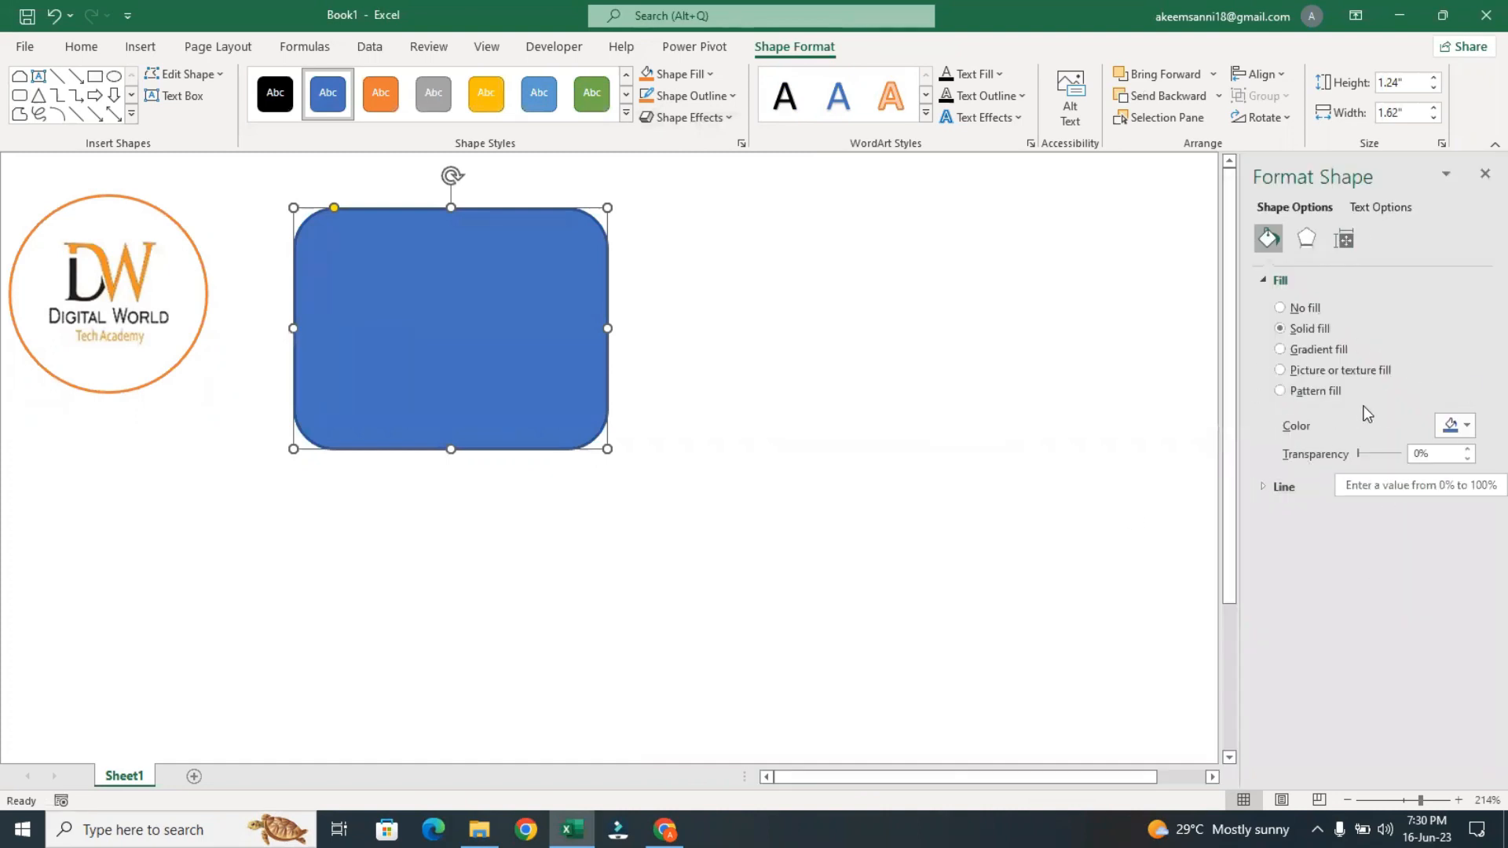
{"action": "left_click", "coordinate": [1281, 350]}
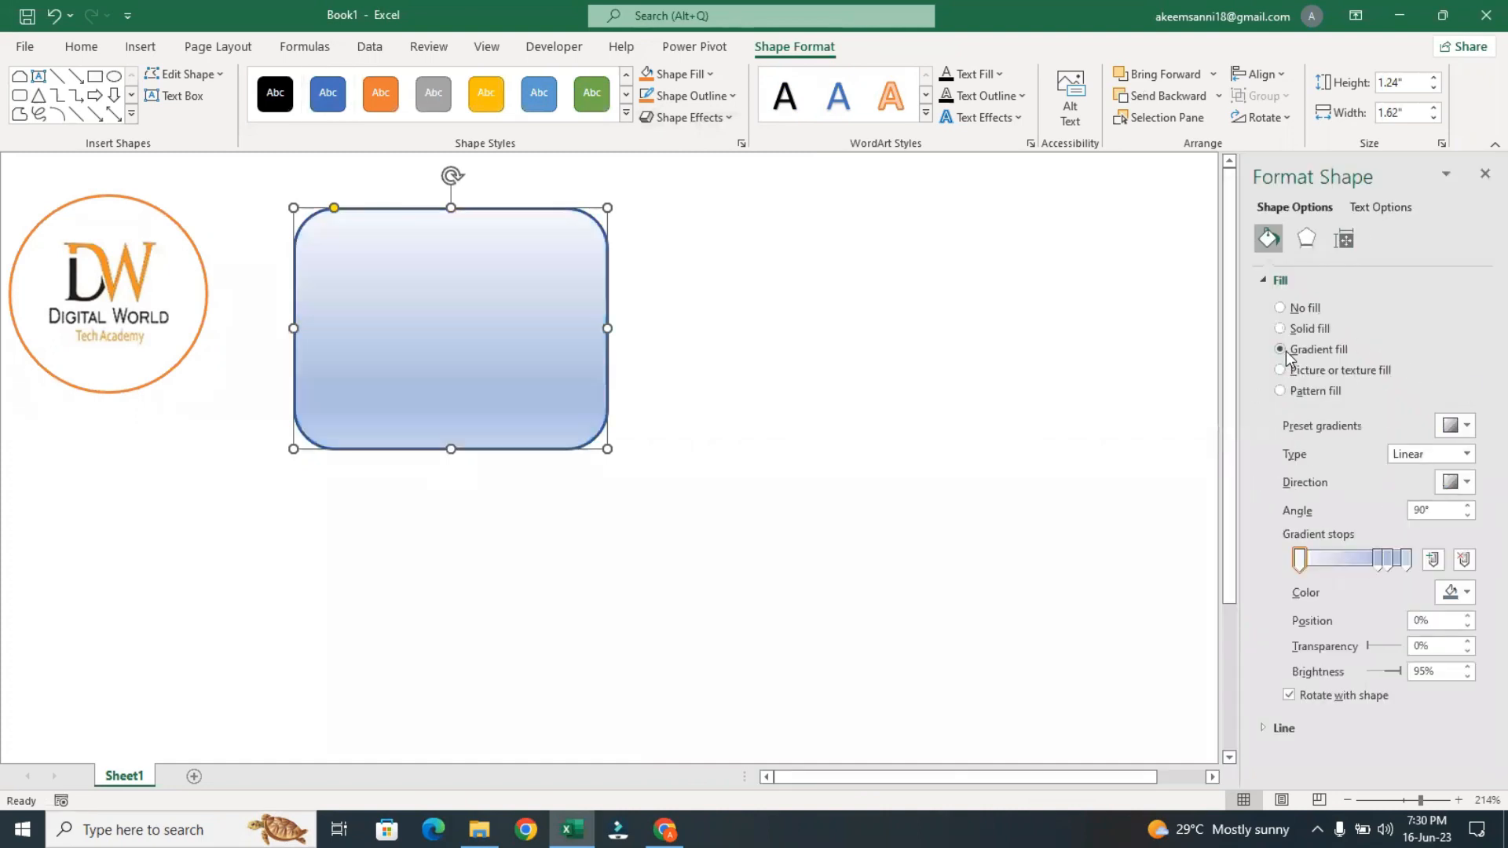
Spread the two middle gradient stops about evenly between the end stops of the rounded rectangle's fill, and select the first stop
{"action": "left_click", "coordinate": [1301, 560]}
{"action": "mouse_move", "coordinate": [1378, 561]}
{"action": "left_mouse_down"}
{"action": "mouse_move", "coordinate": [1333, 559]}
{"action": "mouse_move", "coordinate": [1368, 563]}
{"action": "left_mouse_up"}
{"action": "left_click", "coordinate": [1385, 562]}
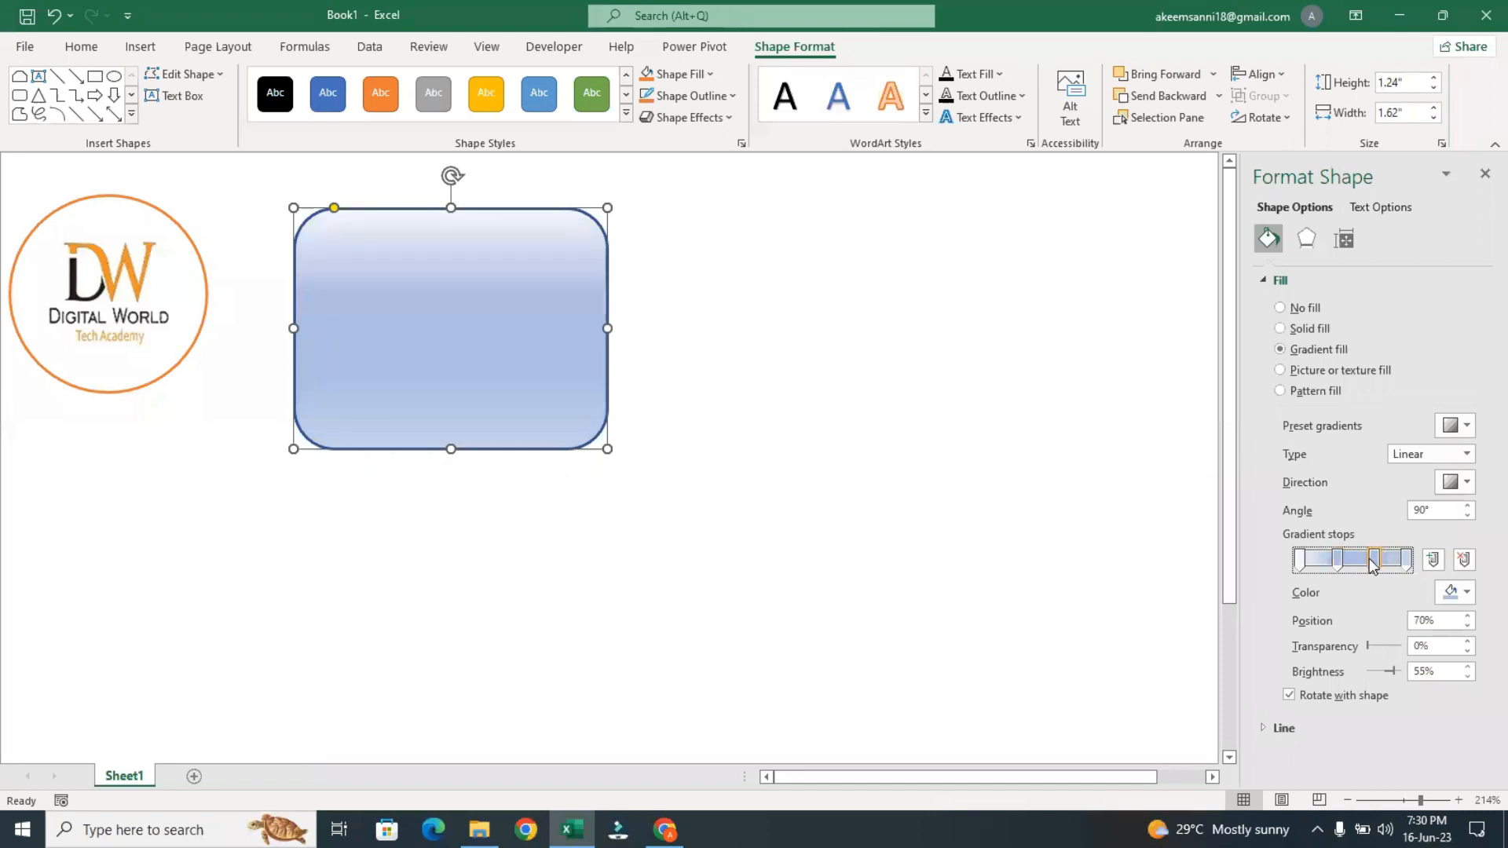
{"action": "left_click", "coordinate": [1336, 562]}
{"action": "left_click", "coordinate": [1301, 561]}
{"action": "left_click", "coordinate": [1370, 563]}
{"action": "left_click", "coordinate": [1404, 561]}
{"action": "left_click", "coordinate": [1301, 560]}
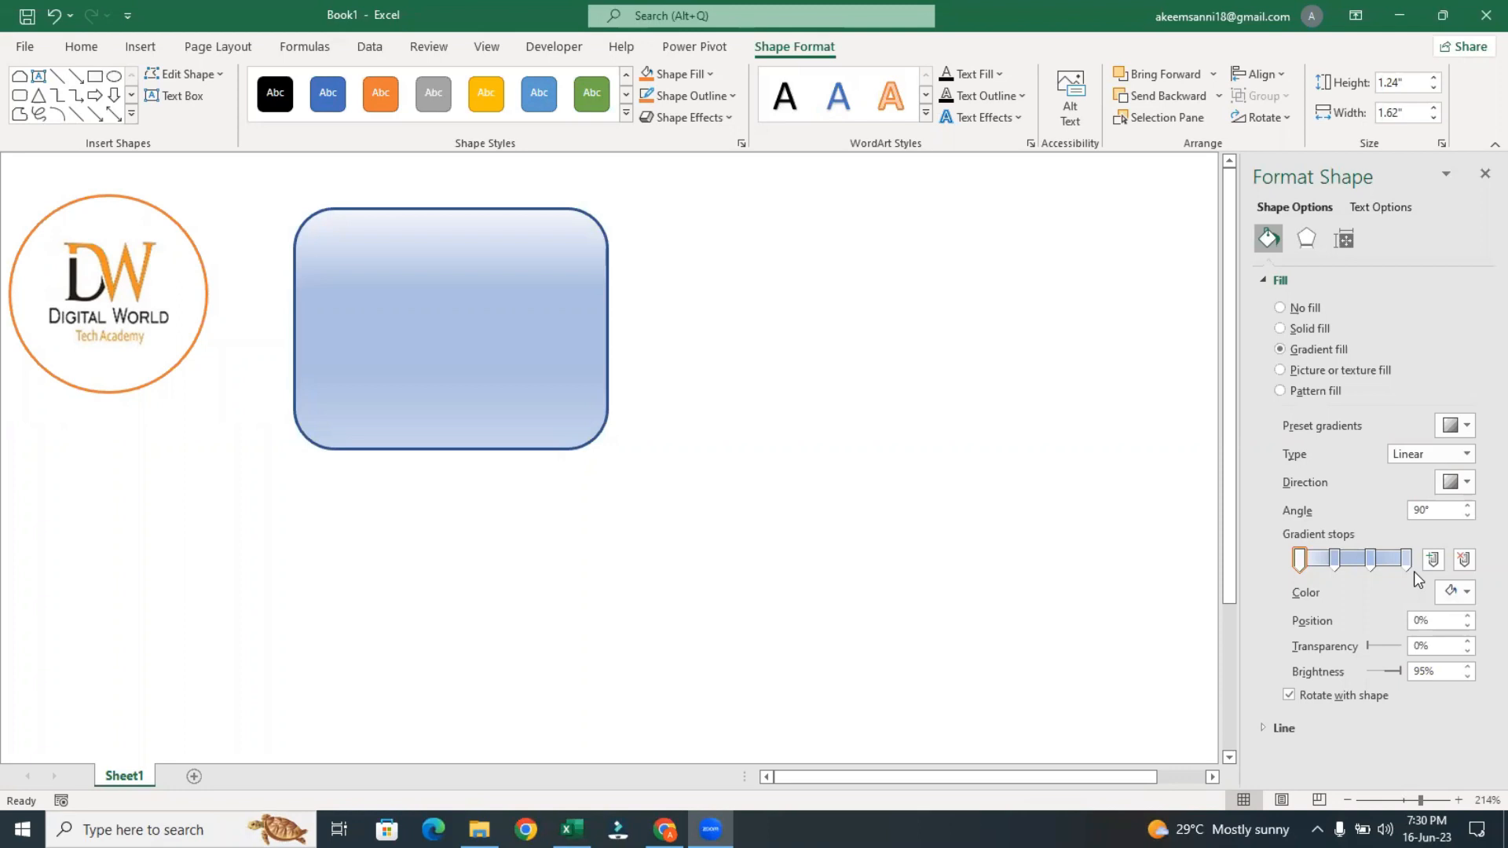
Add three extra gradient stops to the rounded rectangle's fill, one between each pair of existing stops
{"action": "left_click", "coordinate": [1319, 570]}
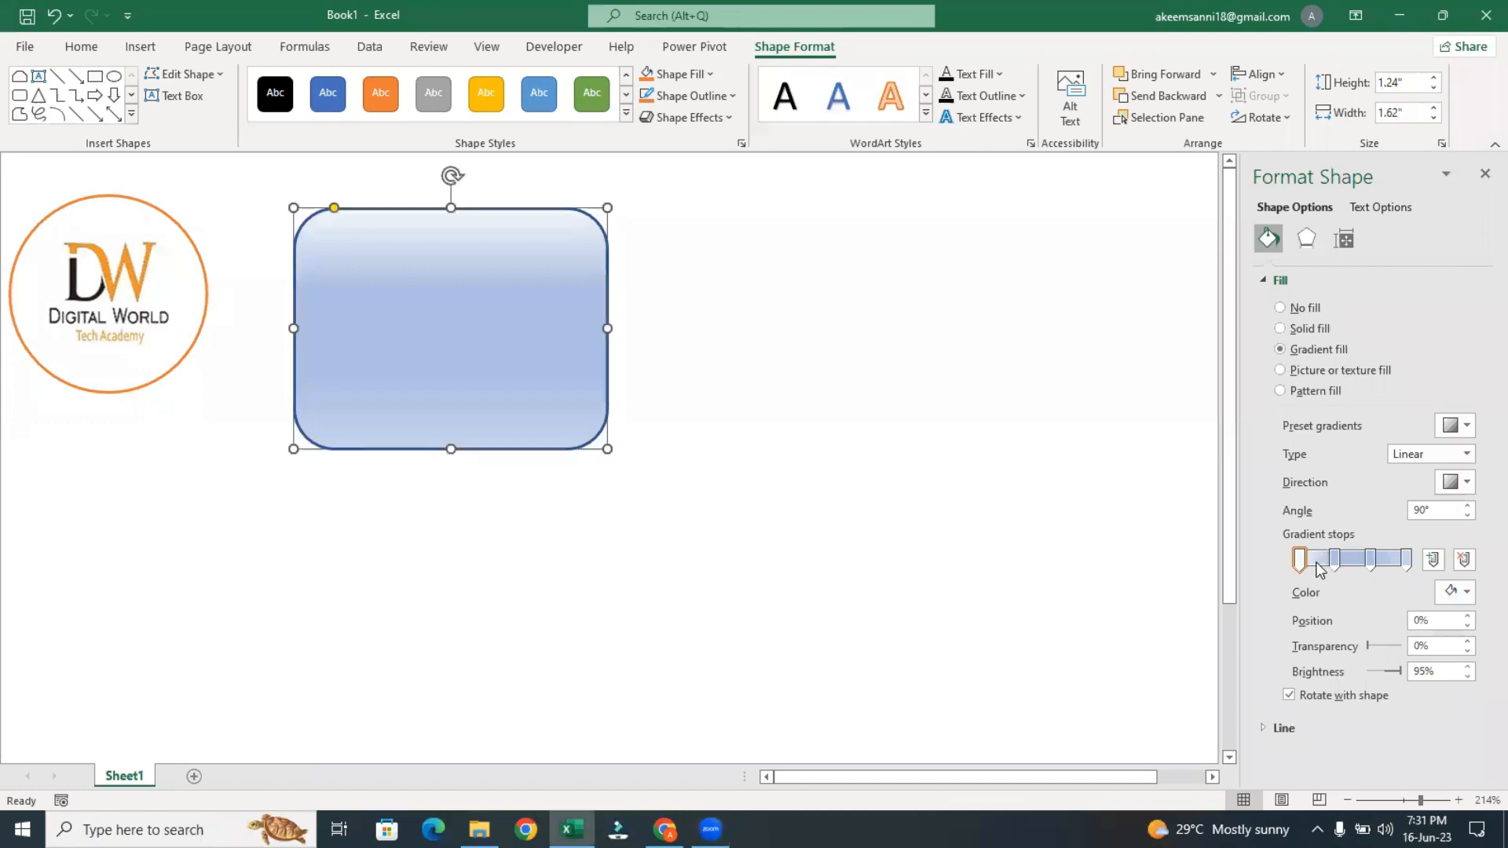
{"action": "left_click", "coordinate": [1318, 563]}
{"action": "left_click", "coordinate": [1355, 565]}
{"action": "left_click", "coordinate": [1386, 563]}
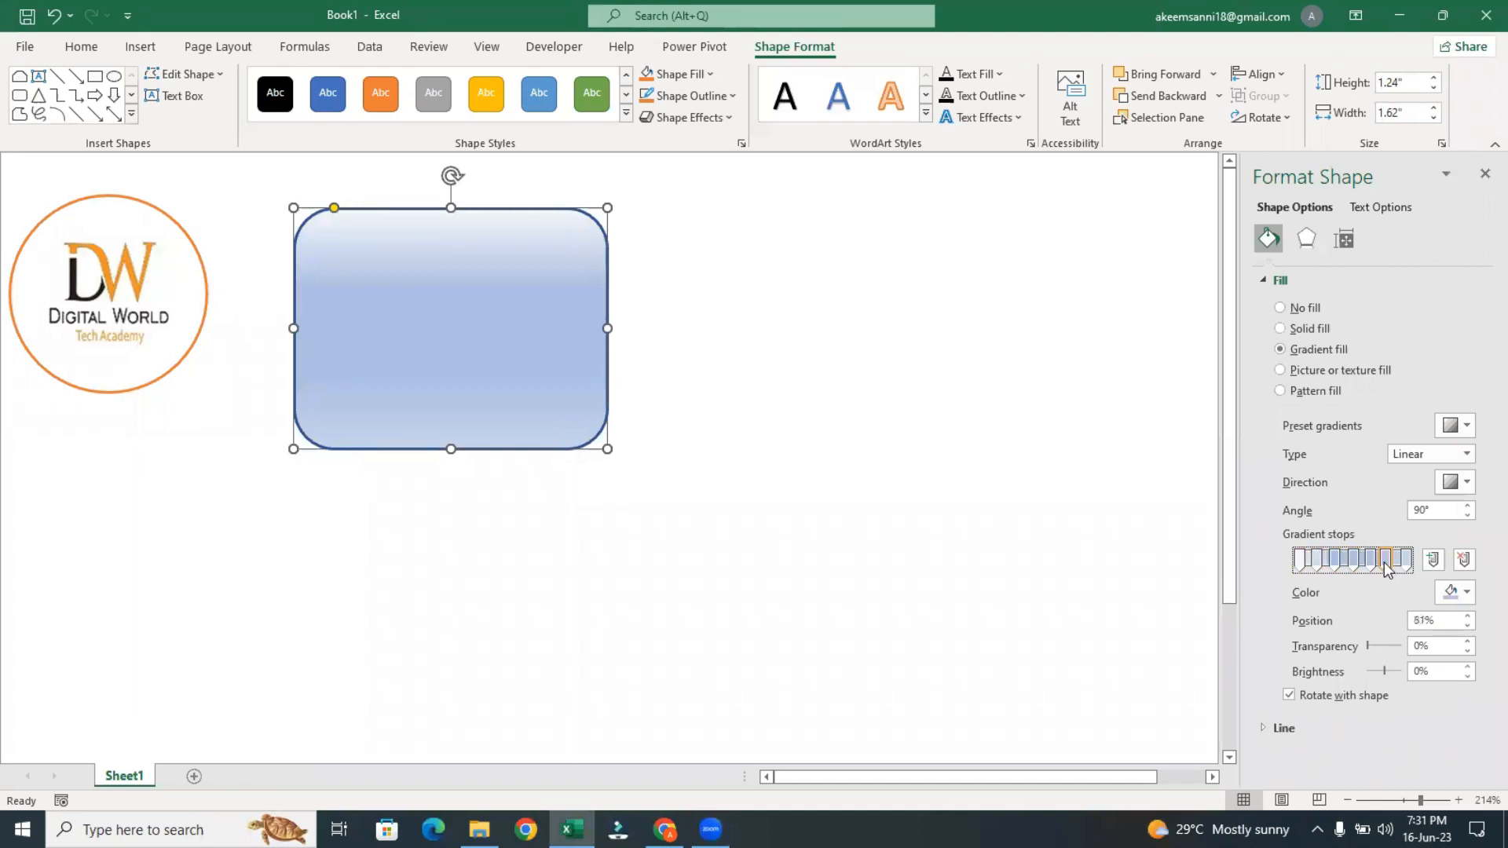
Remove the three extra gradient stops so that only the original four are left
{"action": "left_click", "coordinate": [1384, 562]}
{"action": "mouse_move", "coordinate": [1338, 563]}
{"action": "left_mouse_down"}
{"action": "mouse_move", "coordinate": [1324, 599]}
{"action": "mouse_move", "coordinate": [1332, 563]}
{"action": "left_mouse_up"}
{"action": "left_click", "coordinate": [1384, 558]}
{"action": "left_click", "coordinate": [1348, 558]}
{"action": "left_click", "coordinate": [1318, 559]}
{"action": "left_click_drag", "start_coordinate": [1318, 558], "coordinate": [1386, 611]}
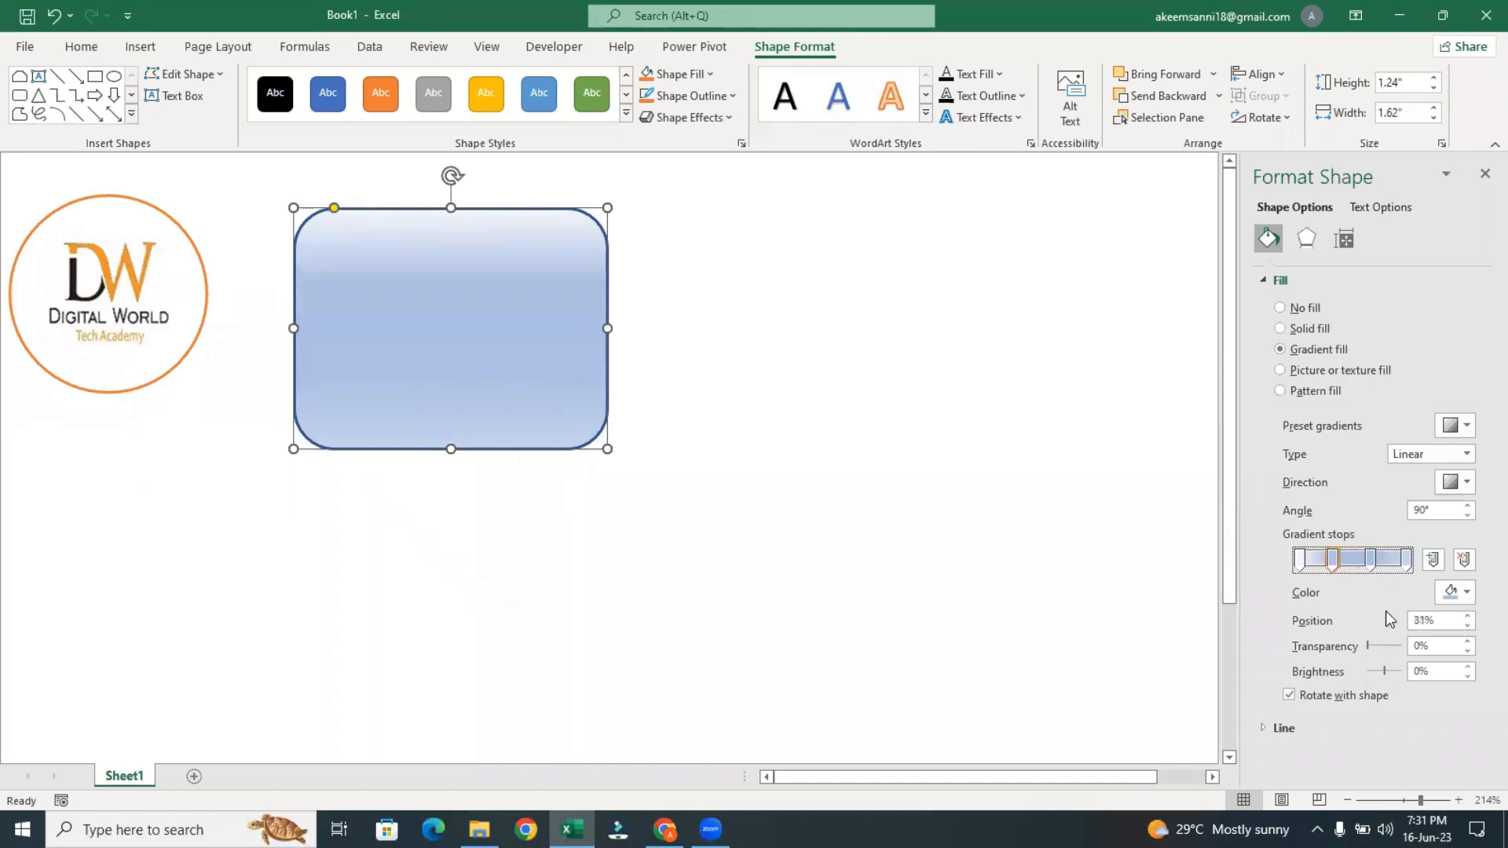
Set the first gradient stop to the dark blue-gray theme color and the second stop to the orange theme color
{"action": "left_click", "coordinate": [1297, 561]}
{"action": "left_click", "coordinate": [1460, 595]}
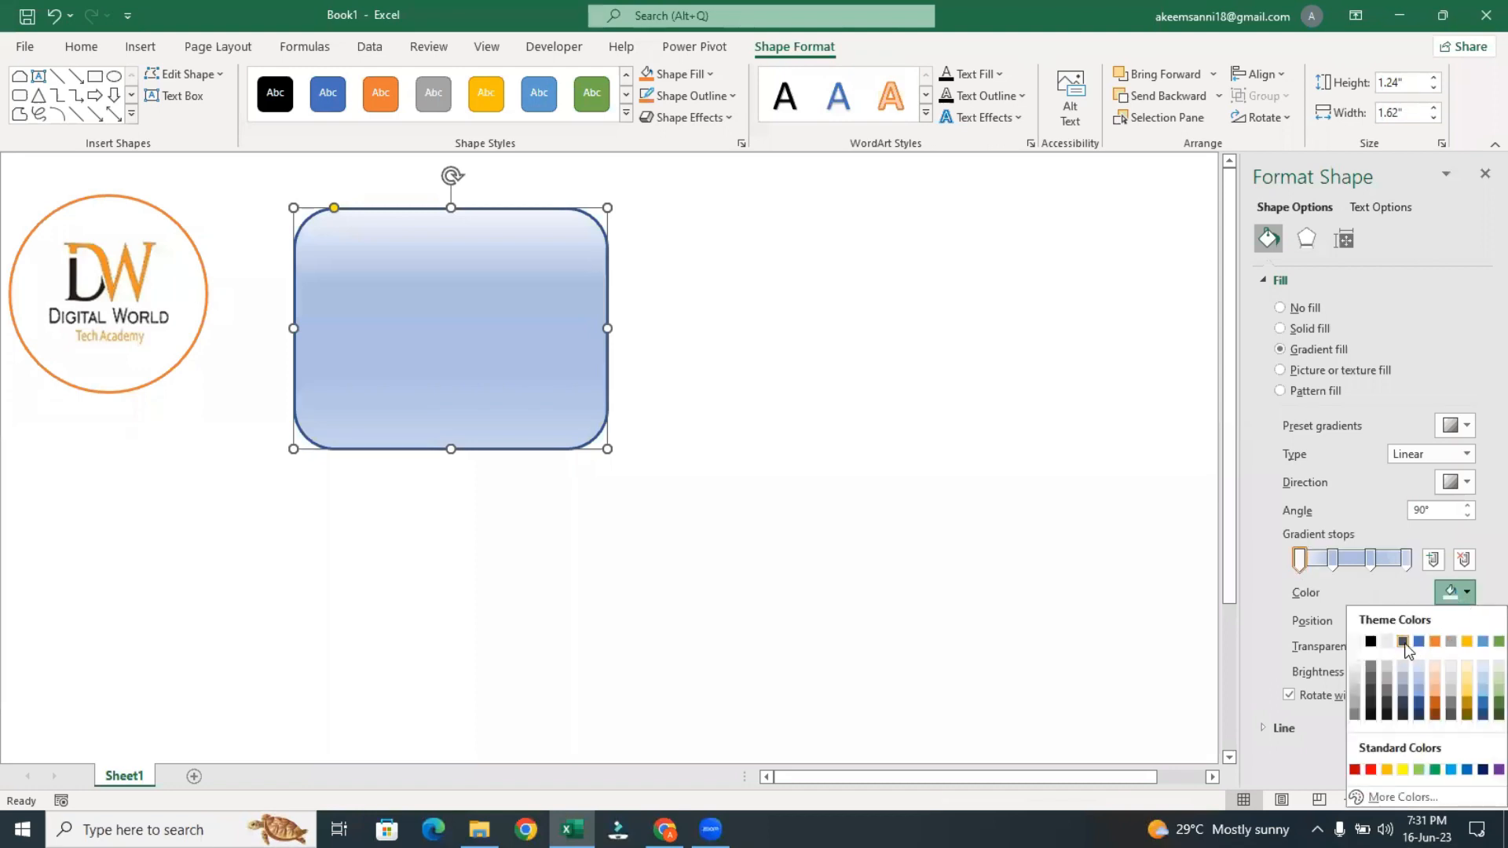
{"action": "left_click", "coordinate": [1404, 642]}
{"action": "left_click", "coordinate": [1332, 561]}
{"action": "left_click", "coordinate": [1464, 596]}
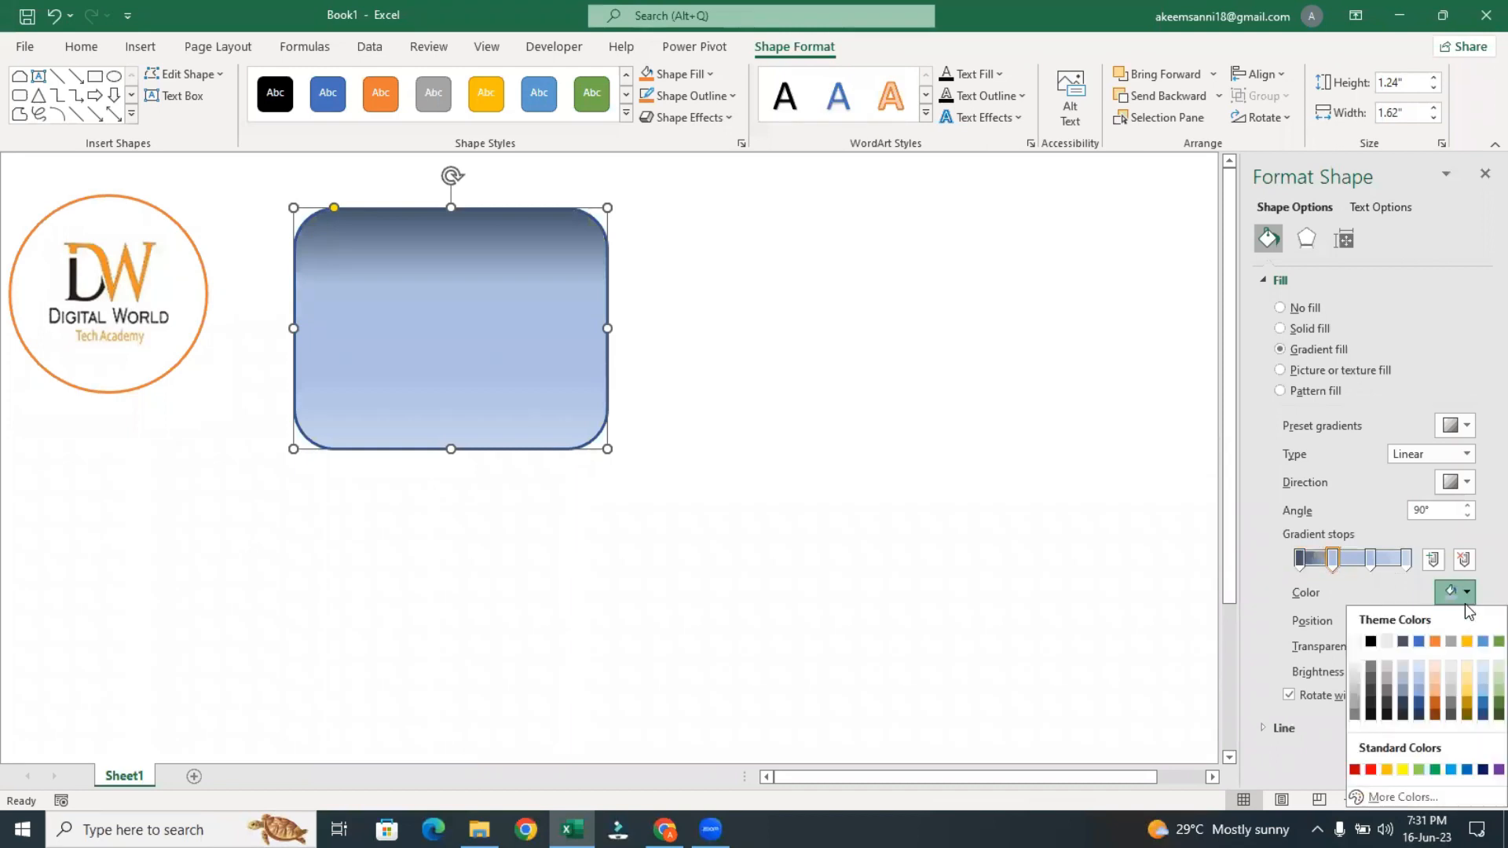
{"action": "left_click", "coordinate": [1436, 642]}
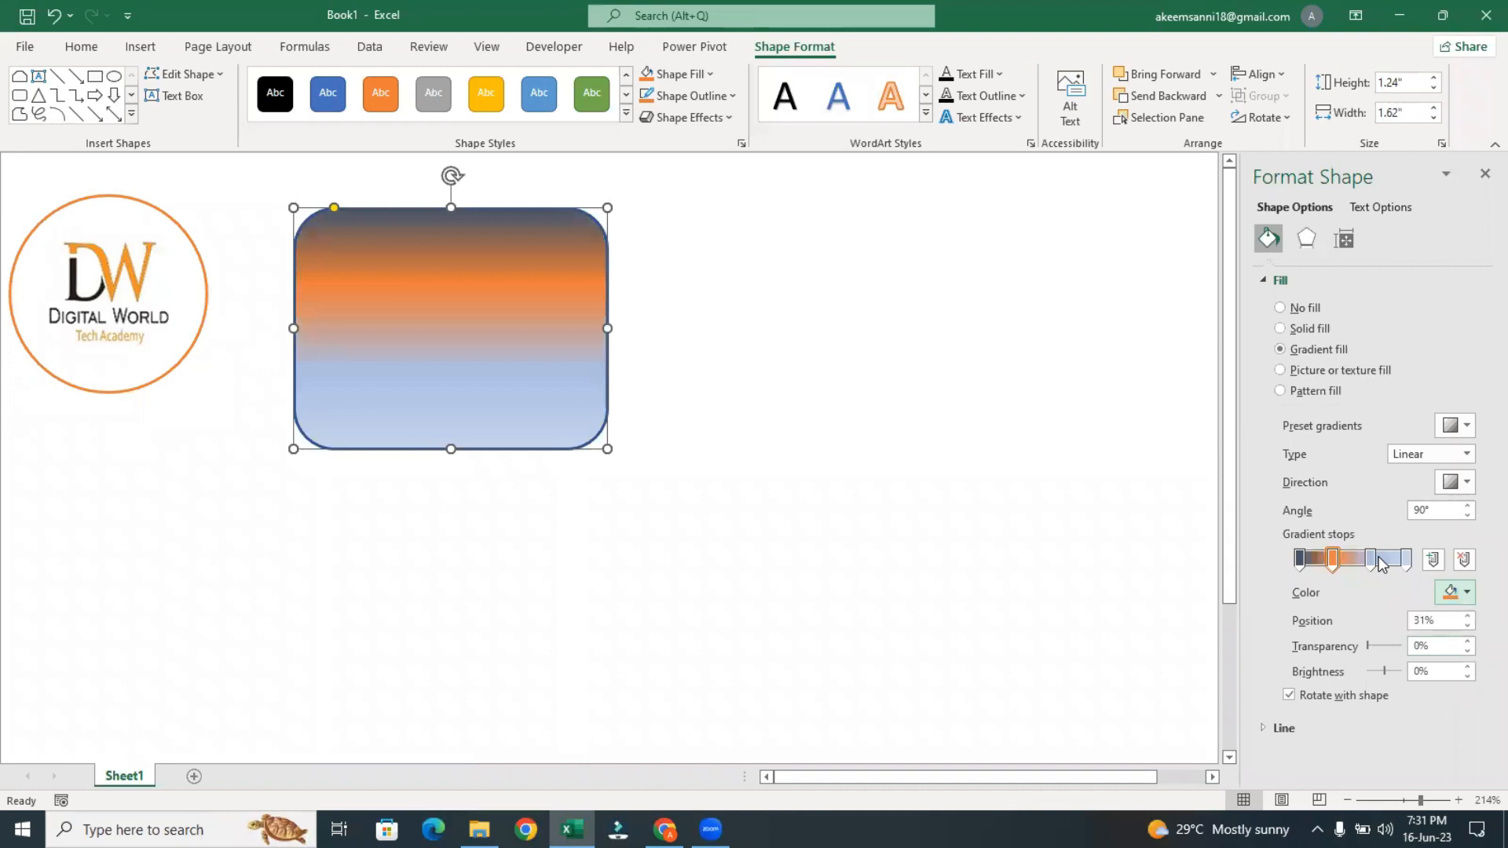
Set the third gradient stop to Gold, Accent 4, Darker 50% and the last stop to standard green
{"action": "left_click", "coordinate": [1371, 559]}
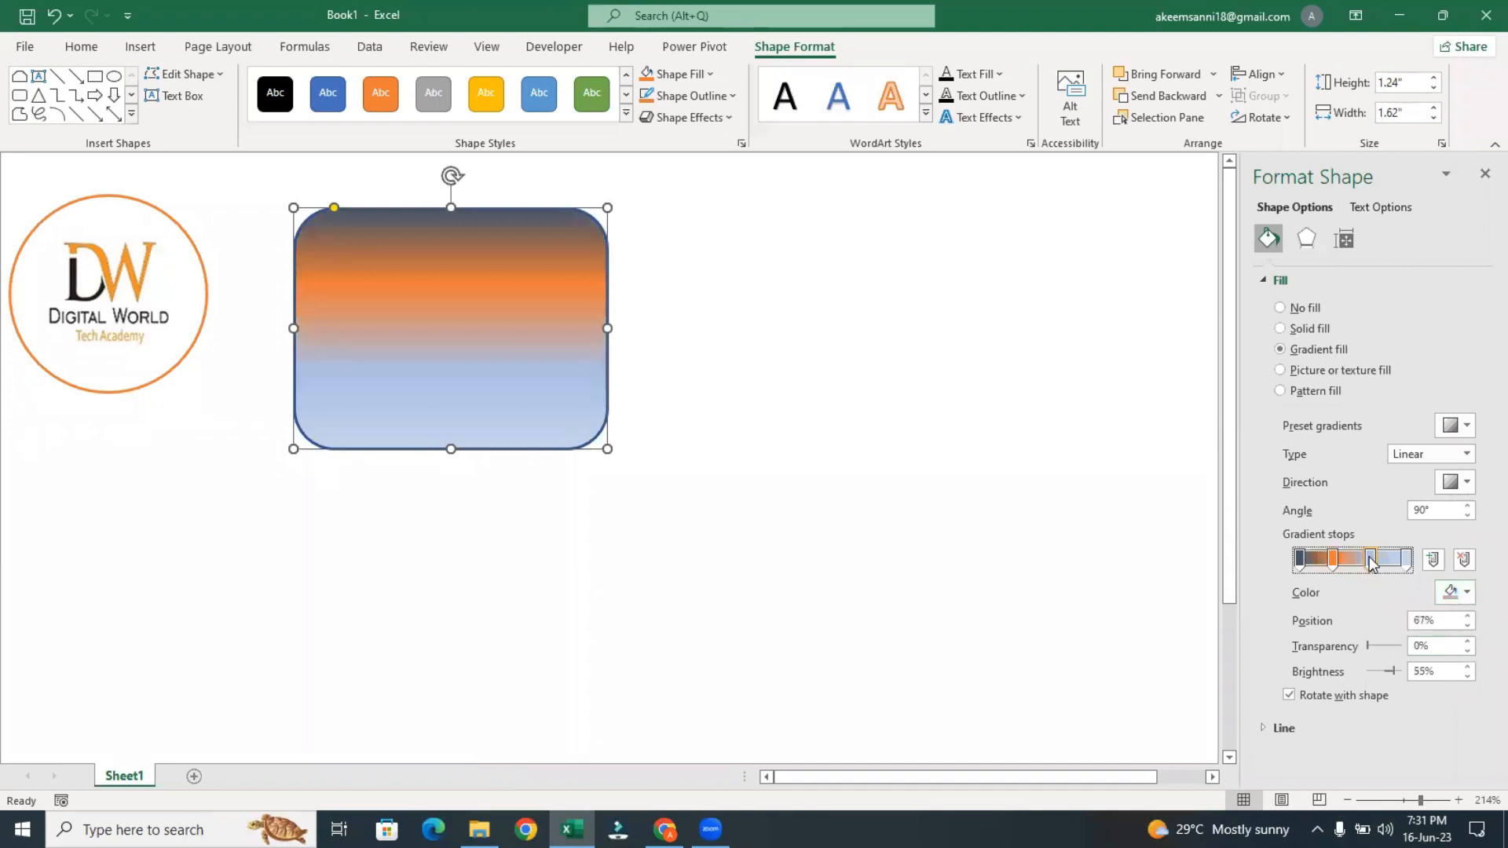
{"action": "left_click", "coordinate": [1452, 593]}
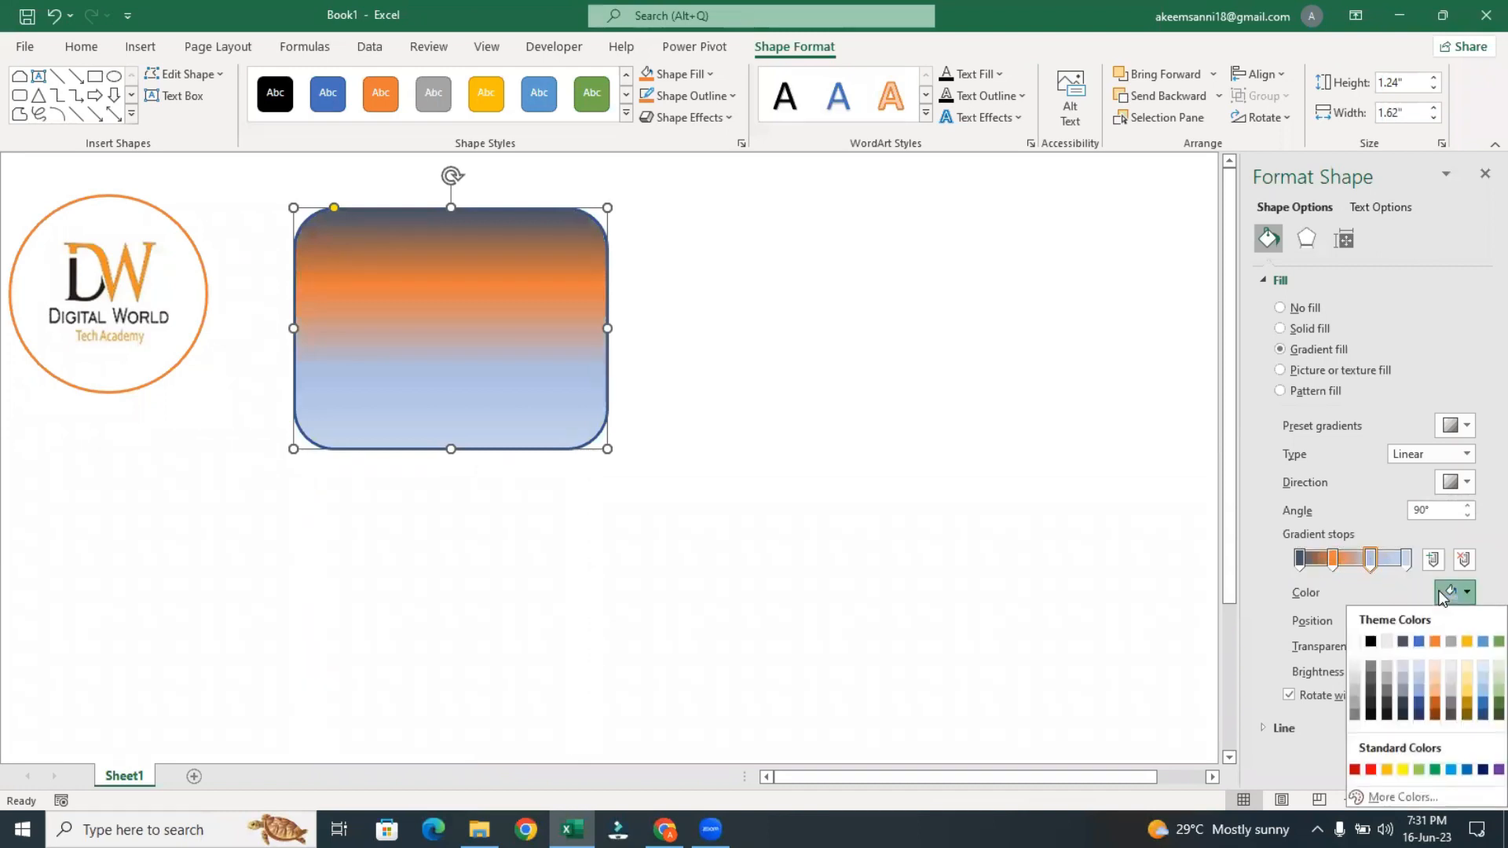
{"action": "left_click", "coordinate": [1467, 714]}
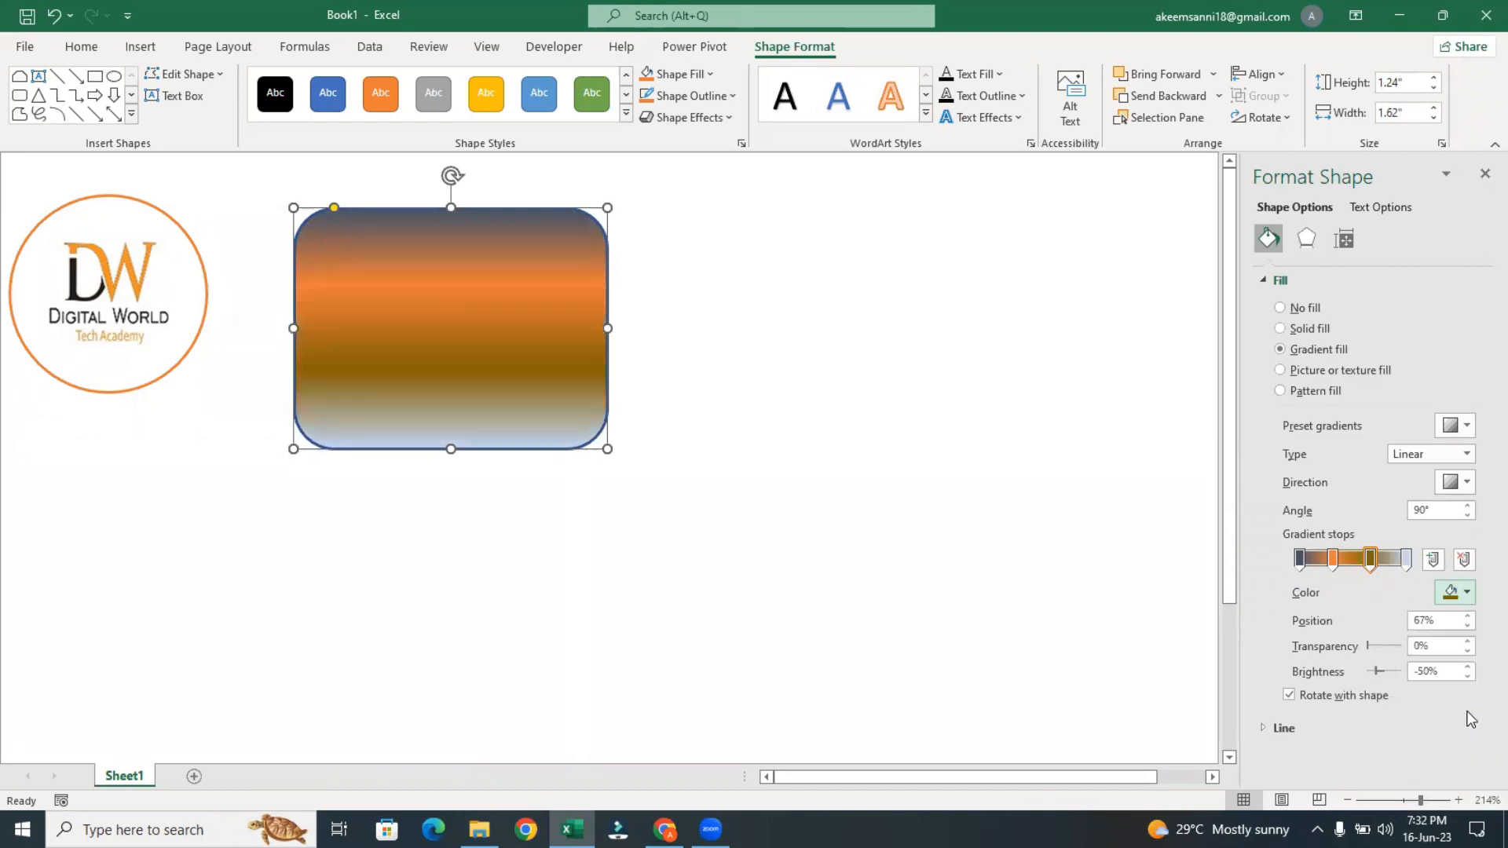
{"action": "left_click", "coordinate": [1413, 564]}
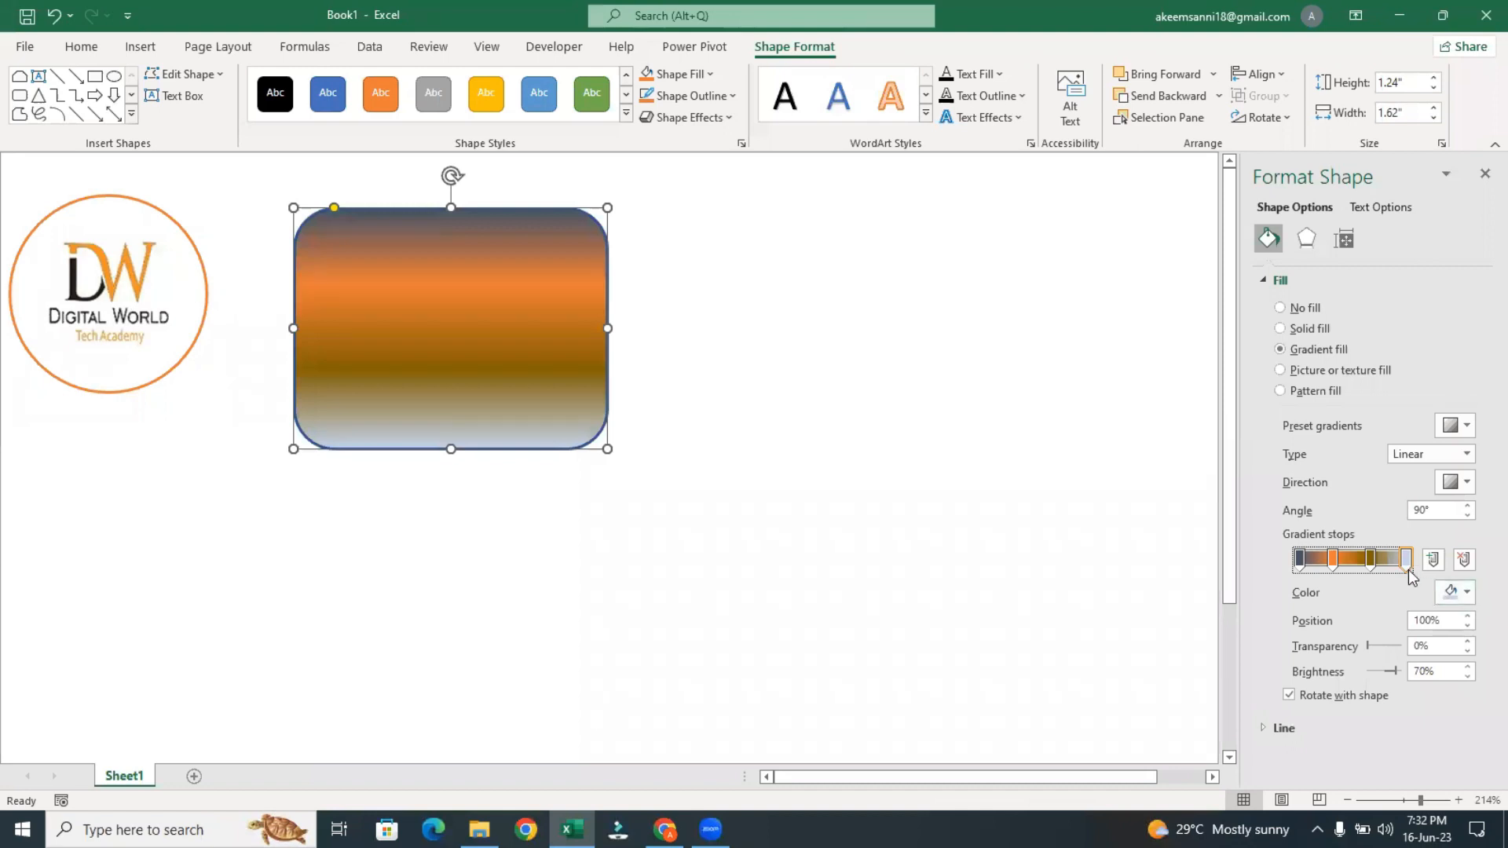
{"action": "left_click", "coordinate": [1446, 594]}
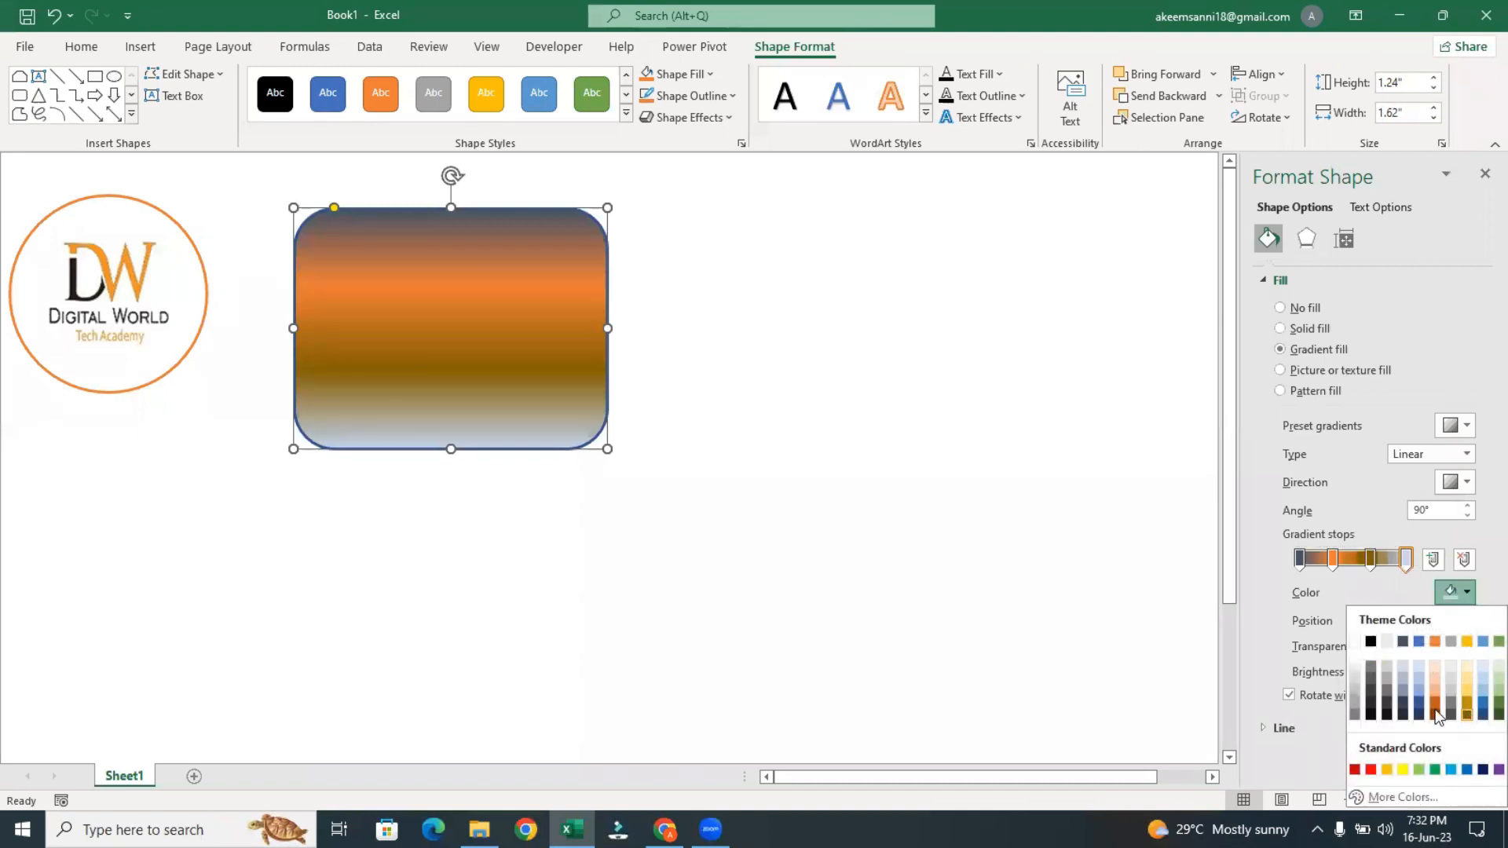
{"action": "left_click", "coordinate": [1433, 771]}
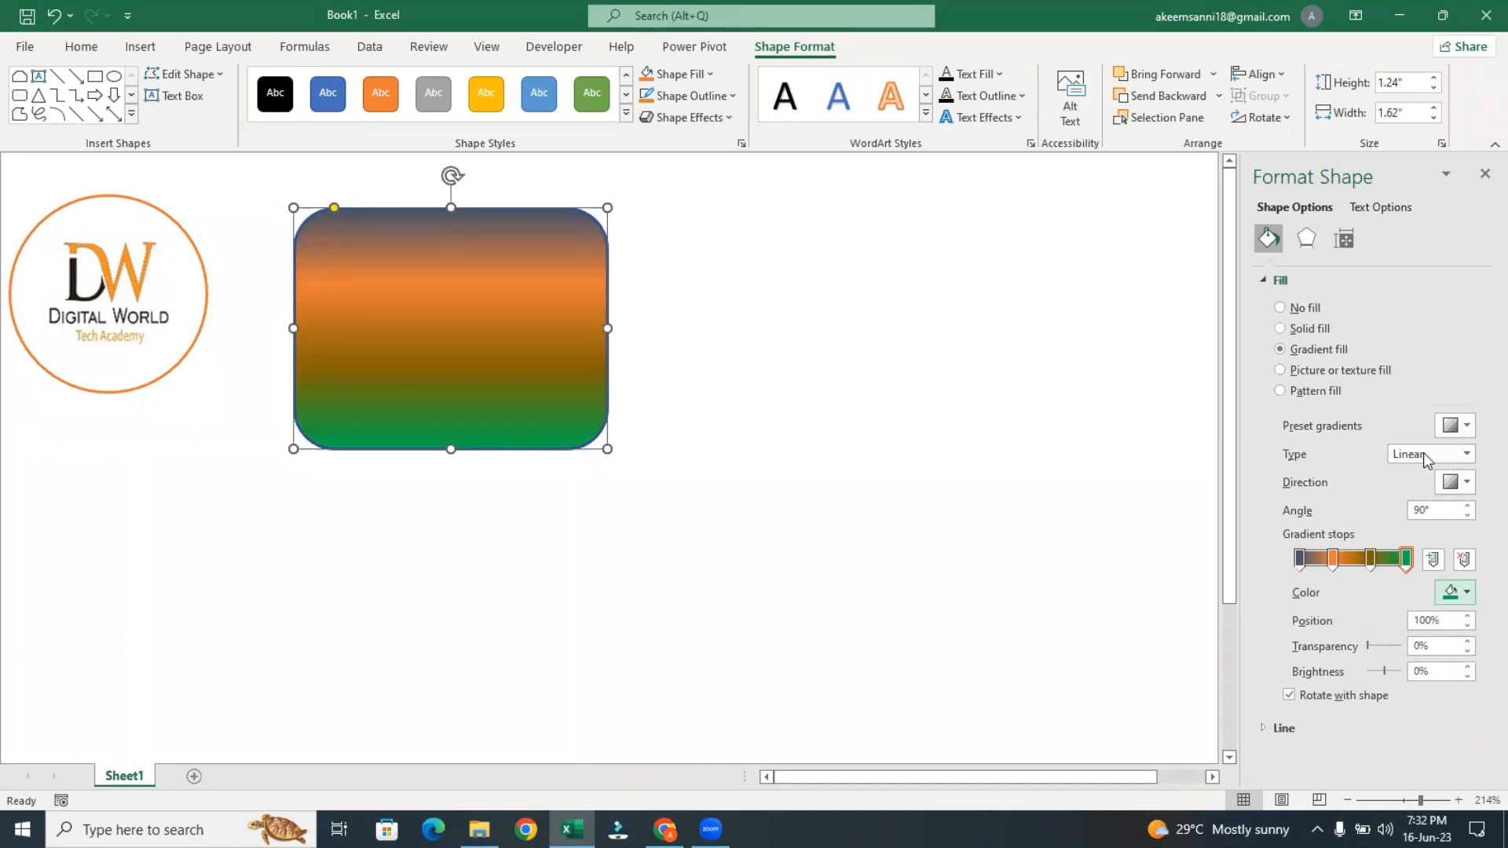
Change the rounded rectangle's gradient type to Radial with the From Center direction
{"action": "left_click", "coordinate": [1466, 455]}
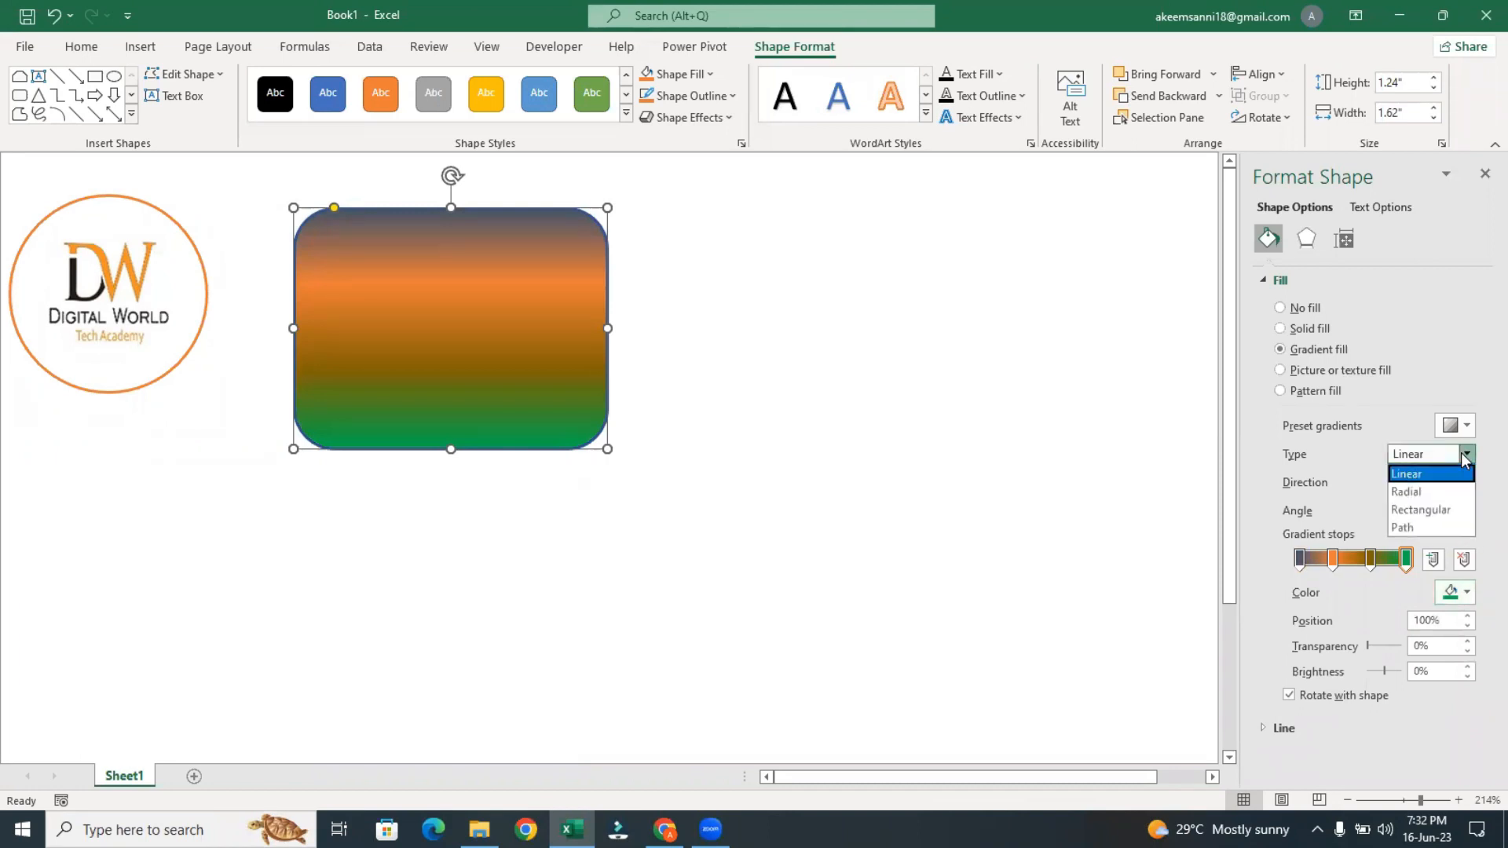
{"action": "left_click", "coordinate": [1442, 493]}
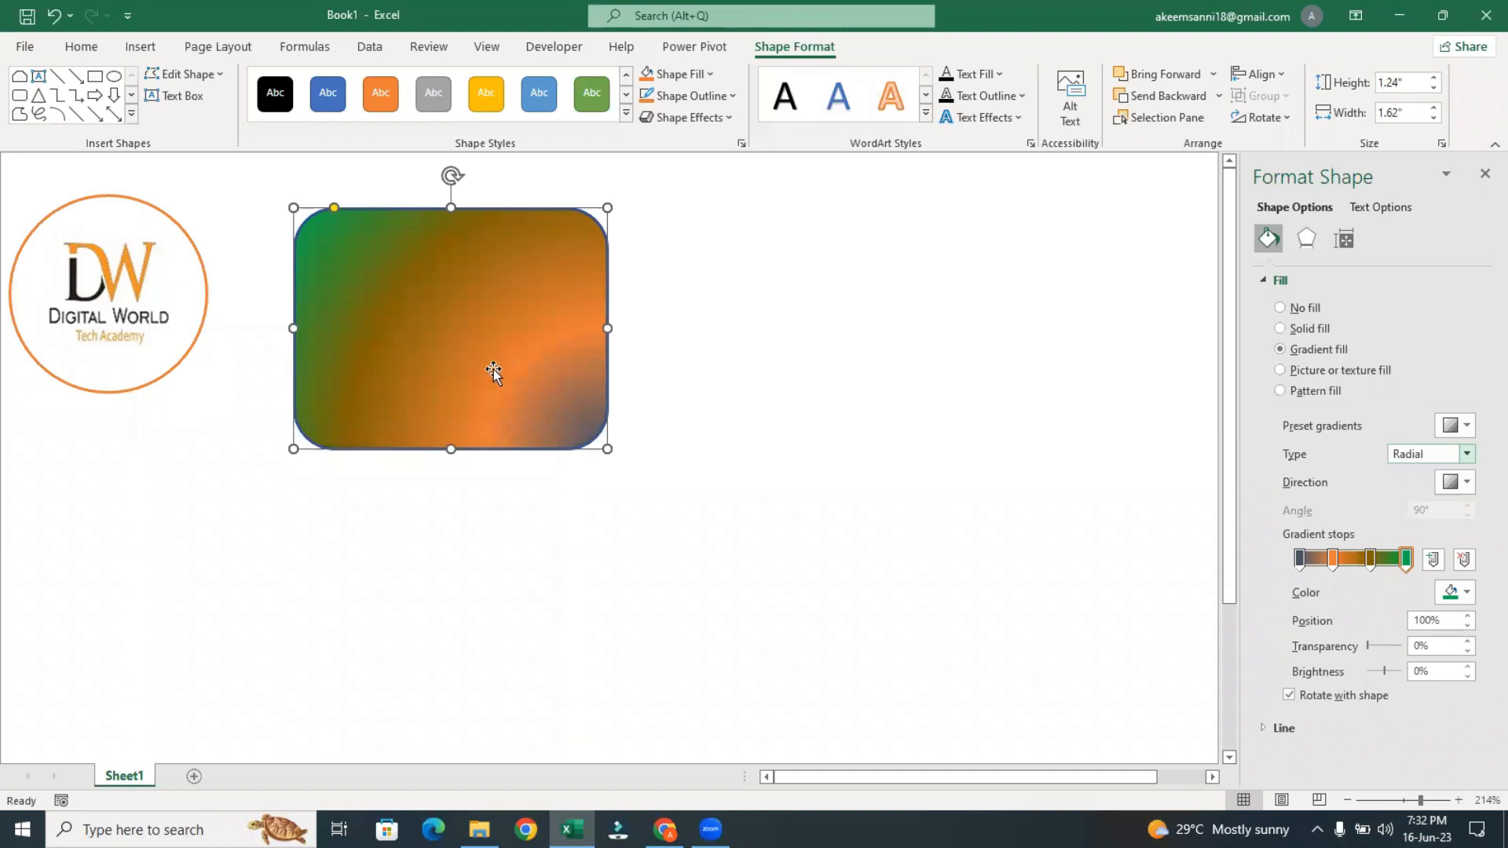
{"action": "left_click", "coordinate": [1460, 490]}
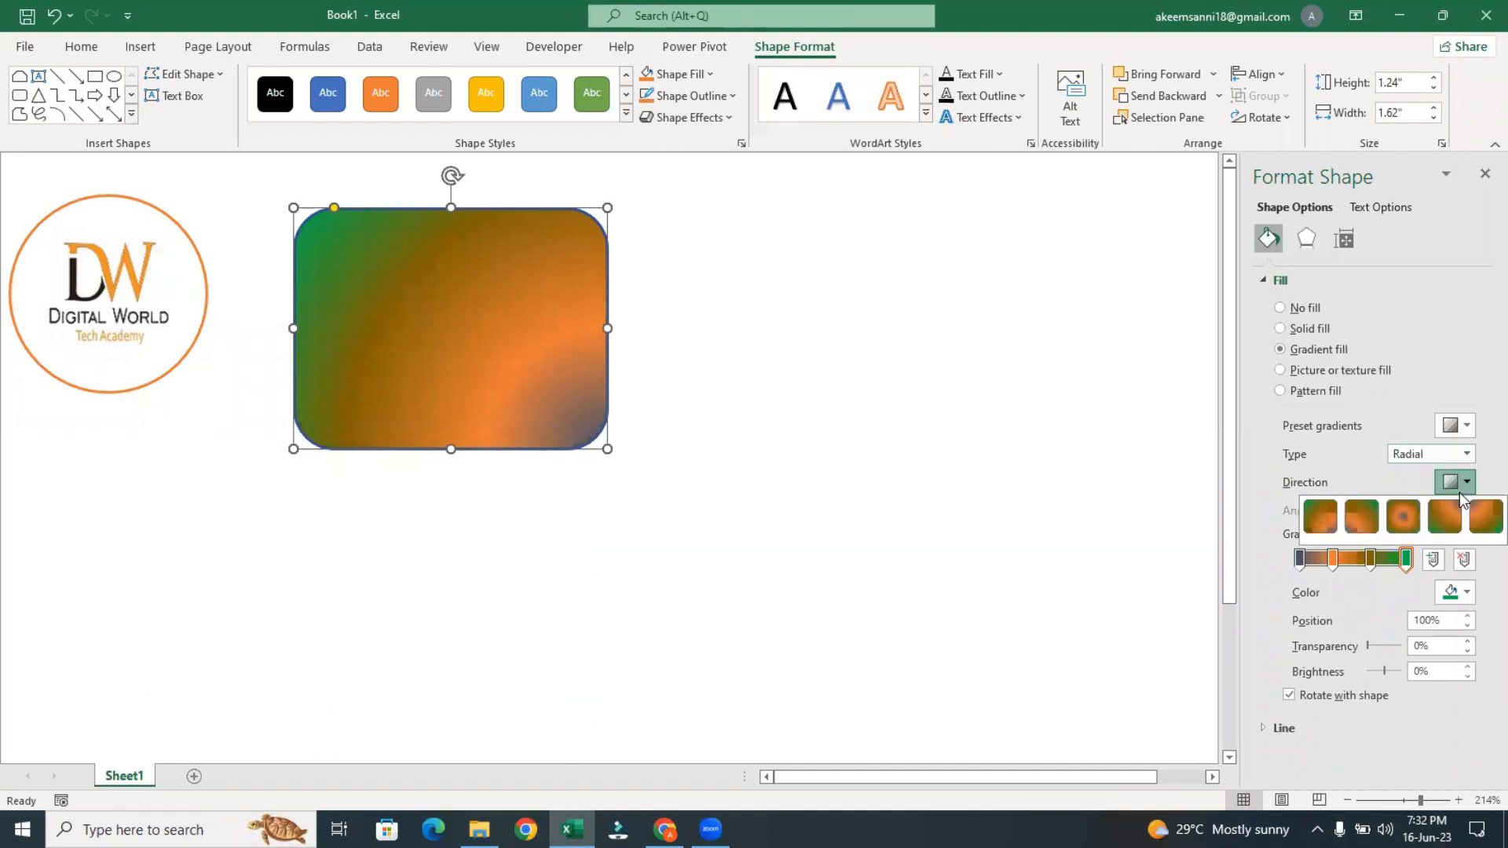
{"action": "left_click", "coordinate": [1405, 519]}
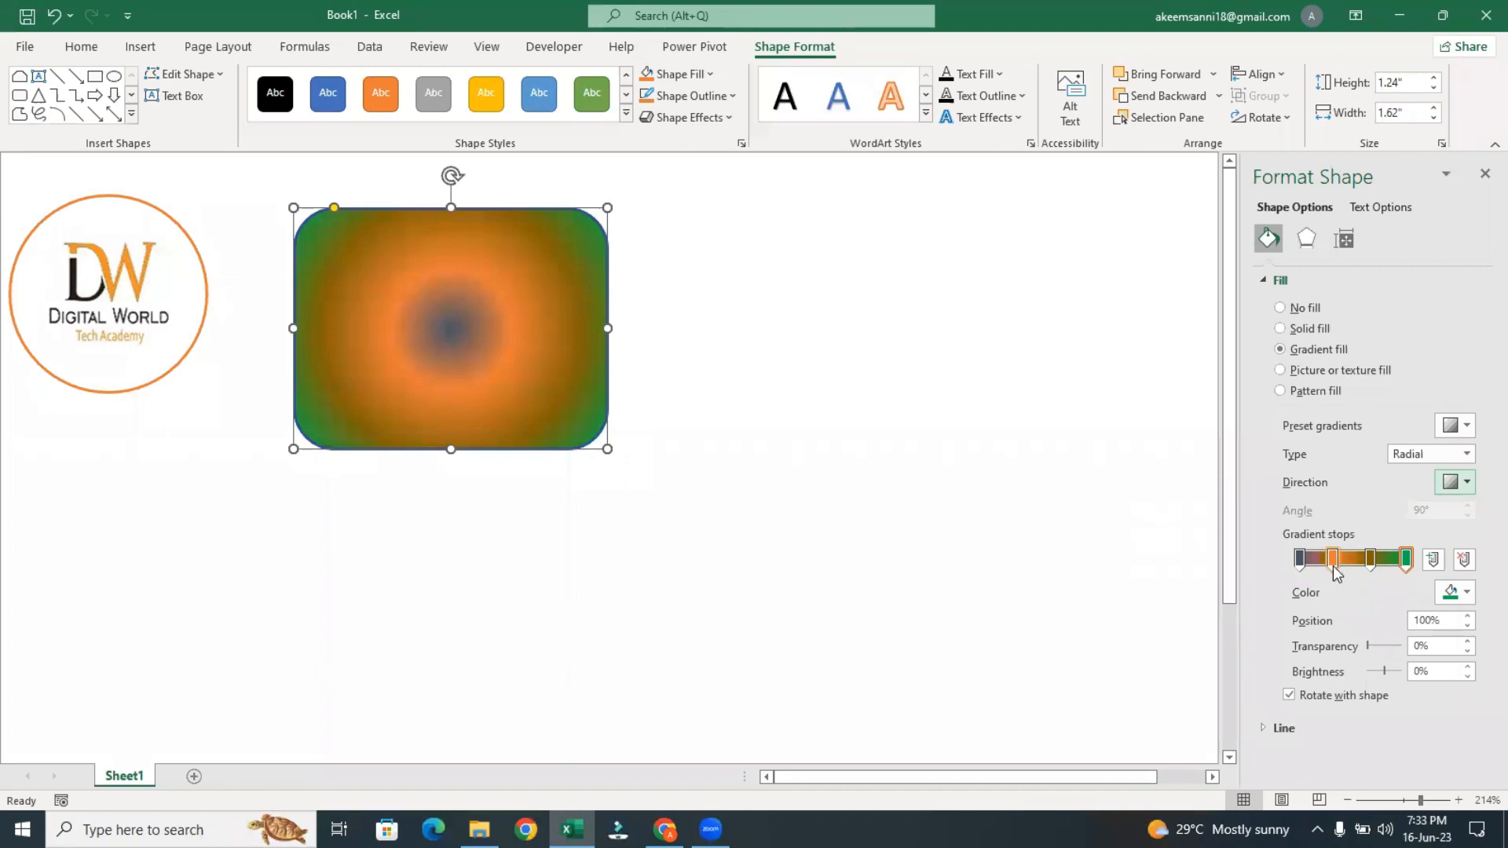
Remove the orange gradient stop and shift the dark gold stop to a position of about 47%
{"action": "left_click_drag", "start_coordinate": [1332, 560], "coordinate": [1331, 646]}
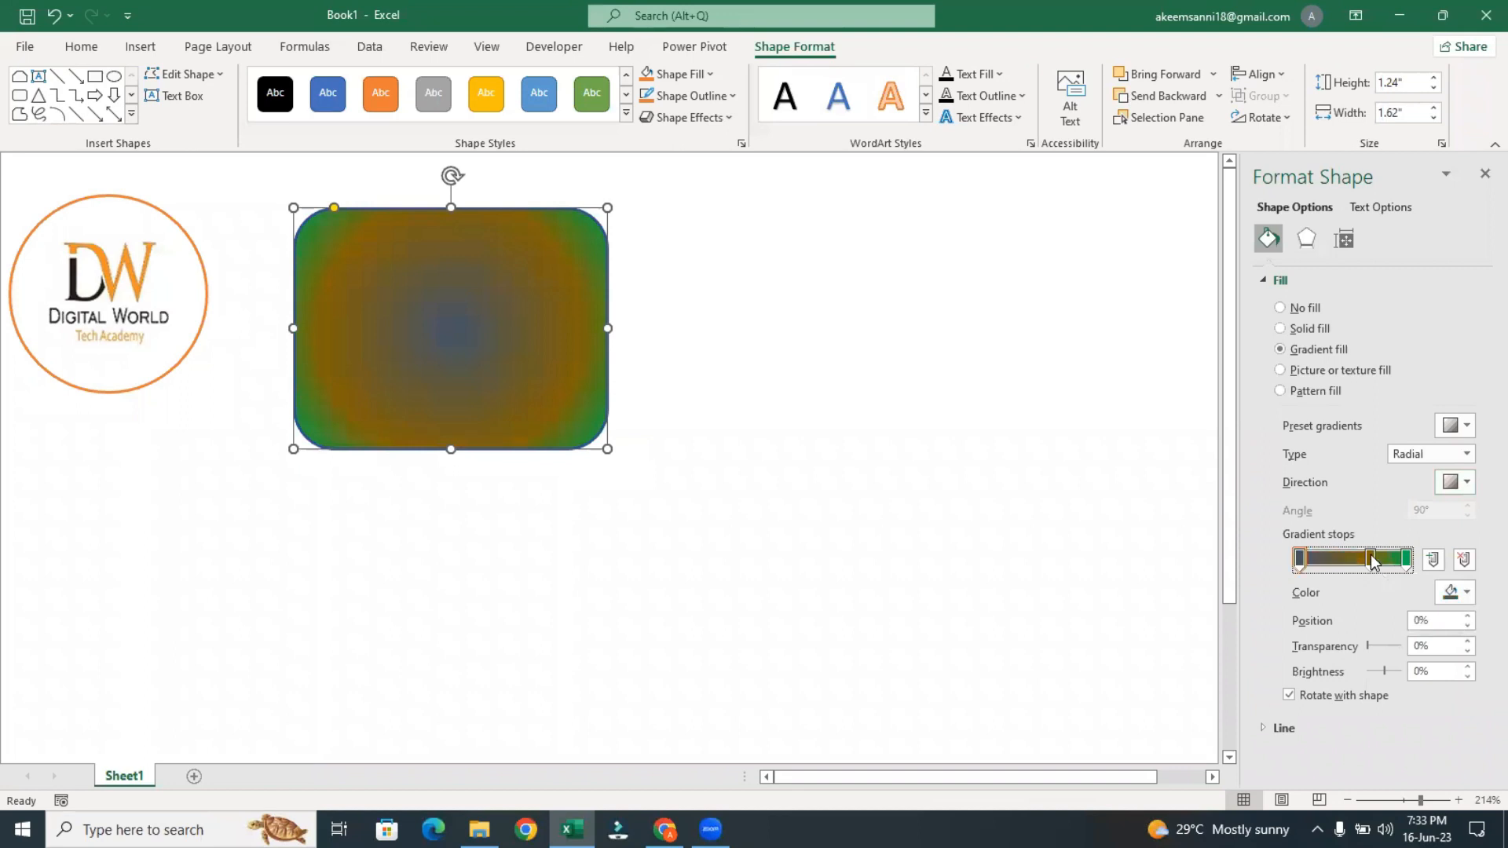
{"action": "left_click", "coordinate": [1371, 559]}
{"action": "left_click_drag", "start_coordinate": [1354, 560], "coordinate": [1349, 562]}
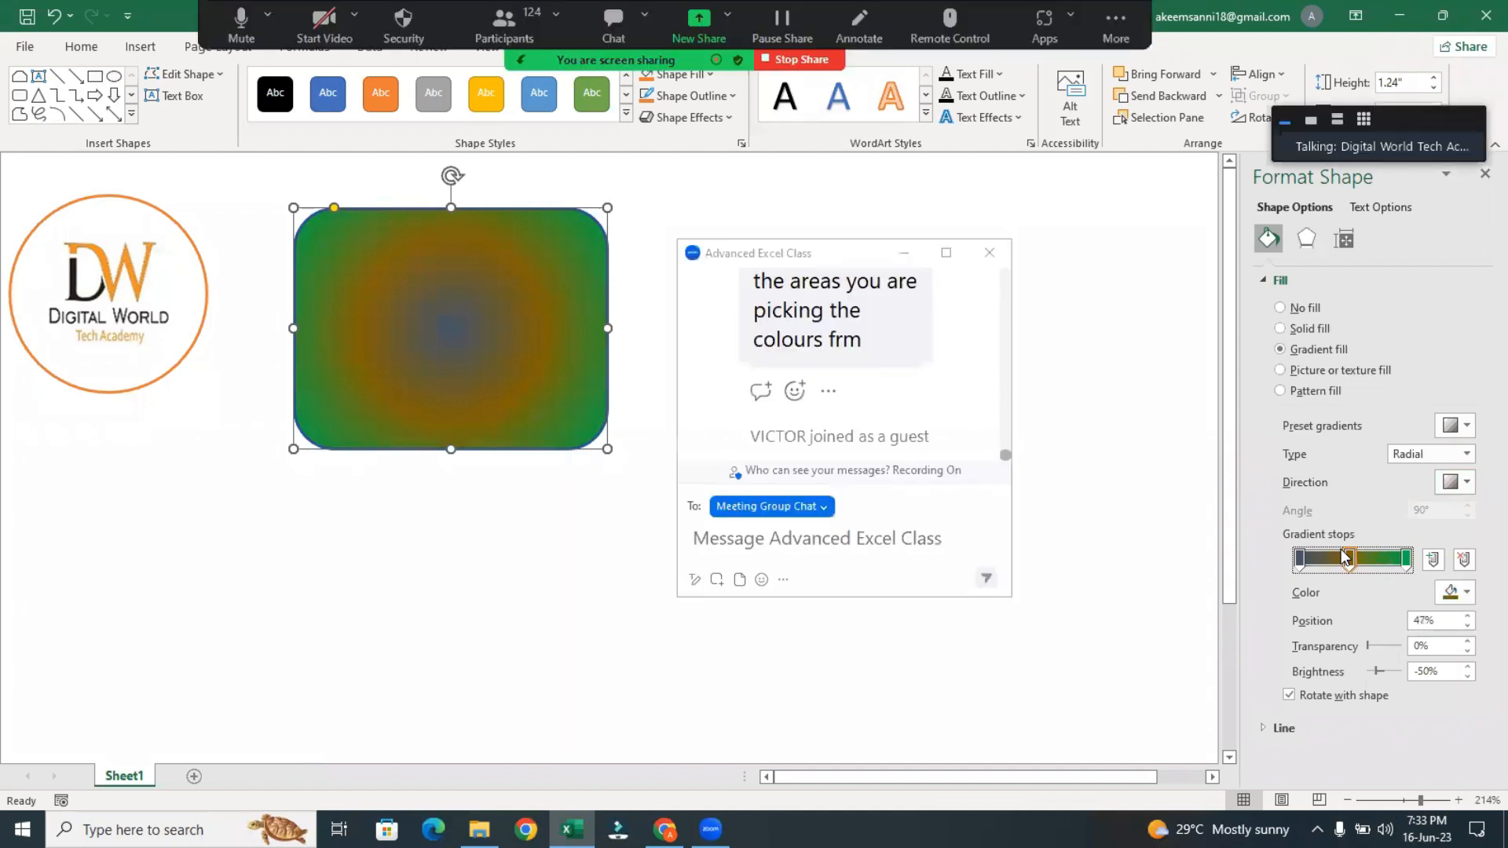
Recolor the first gradient stop of the rounded rectangle's fill to standard green
{"action": "key", "text": "super+plus"}
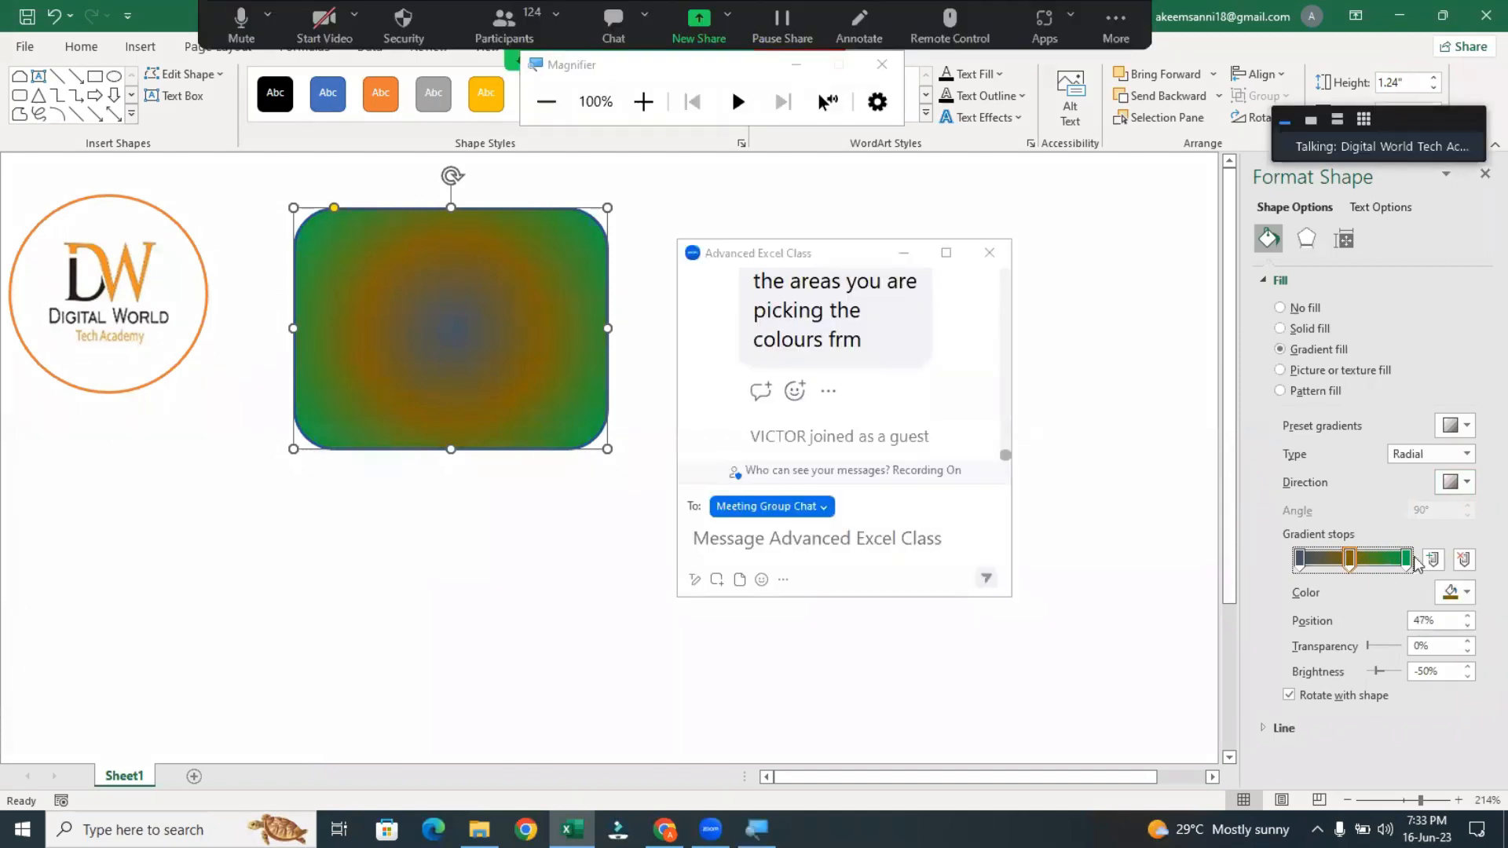
{"action": "key", "text": "super+plus"}
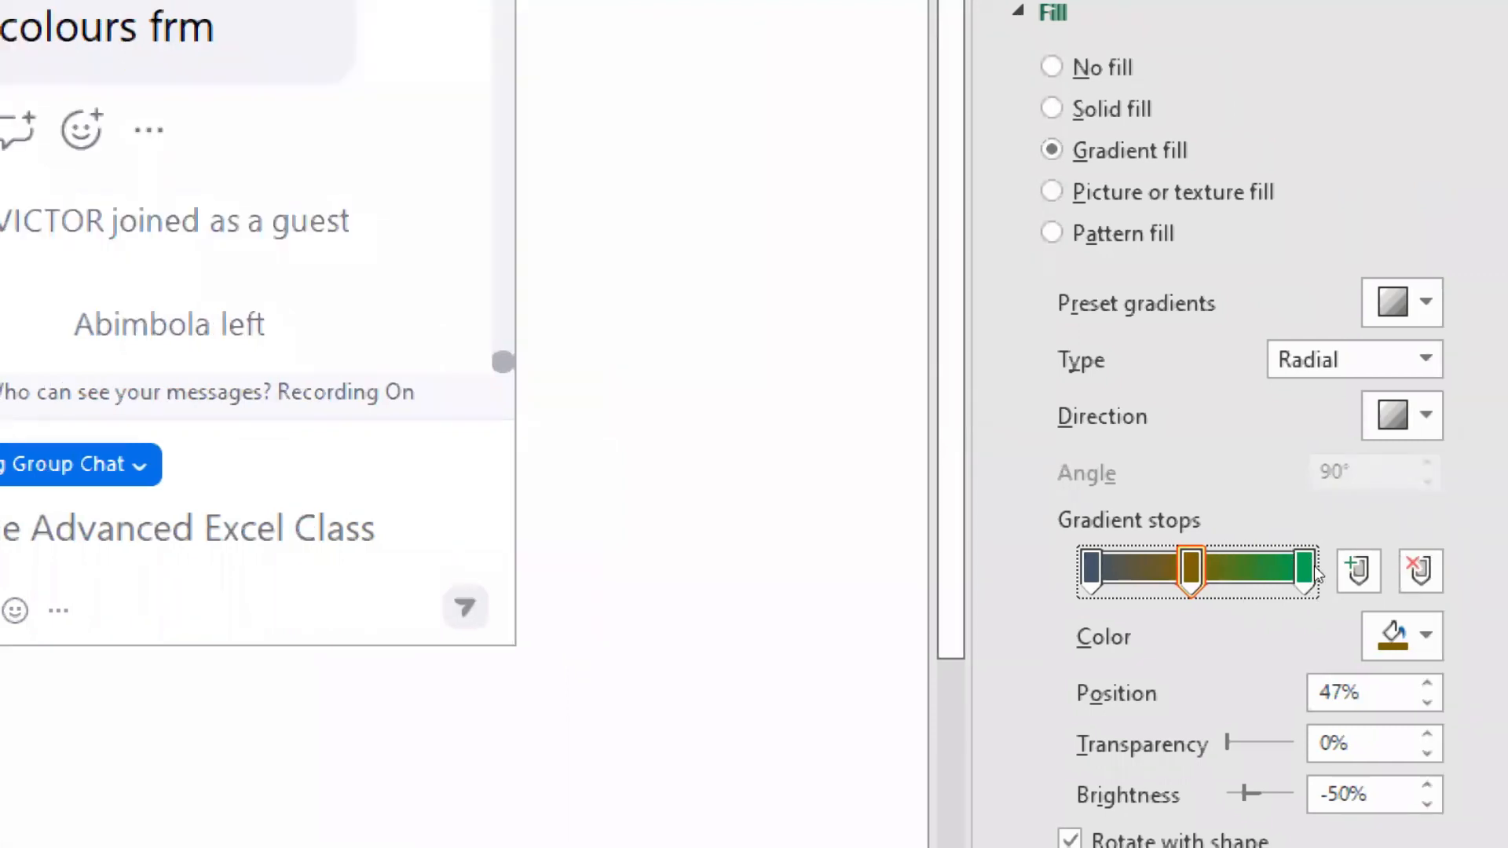
{"action": "key", "text": "Left"}
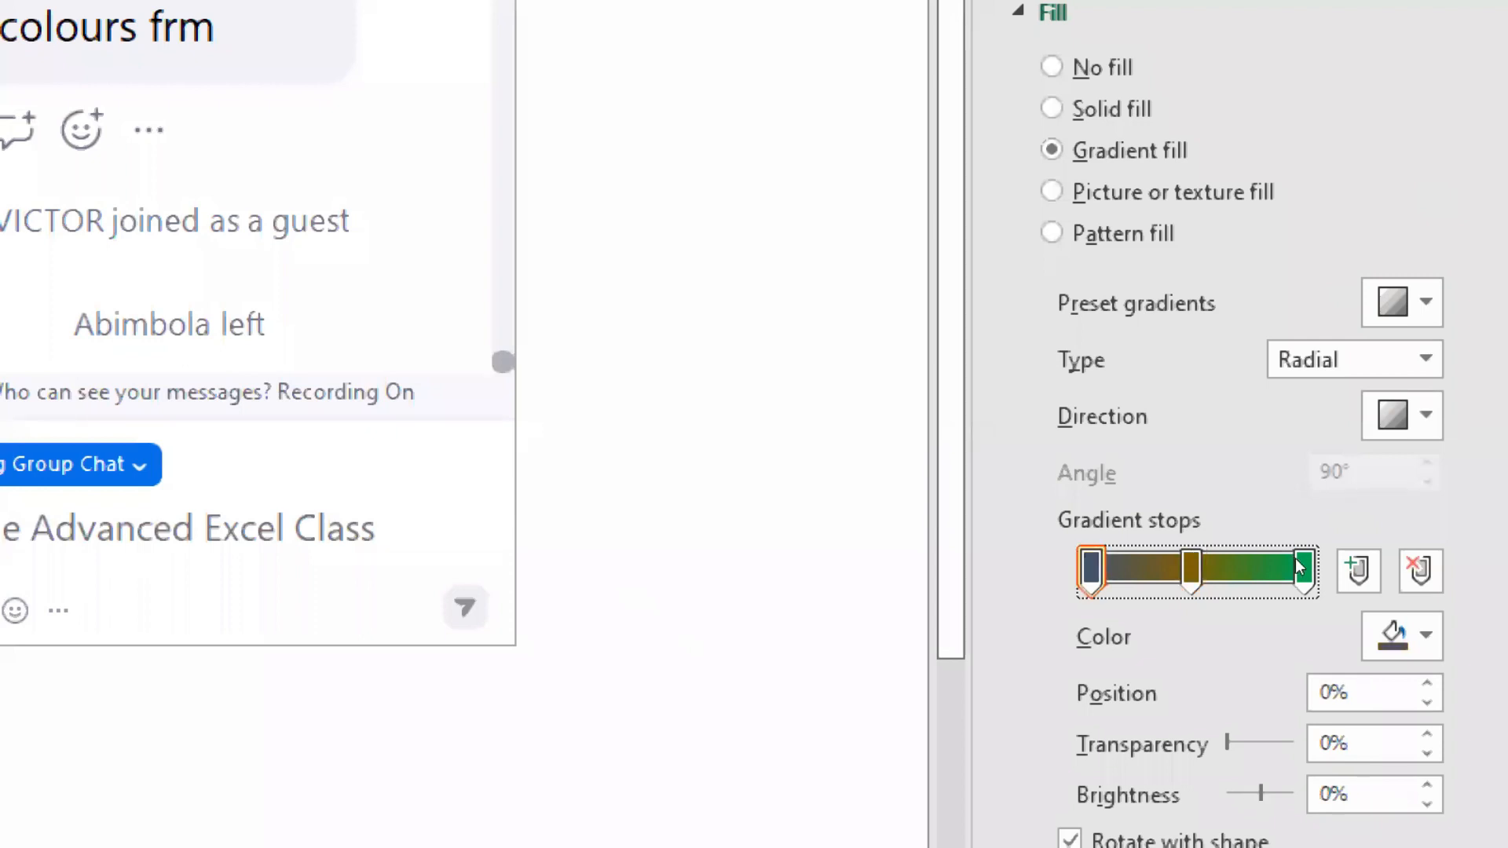
{"action": "left_click", "coordinate": [1403, 636]}
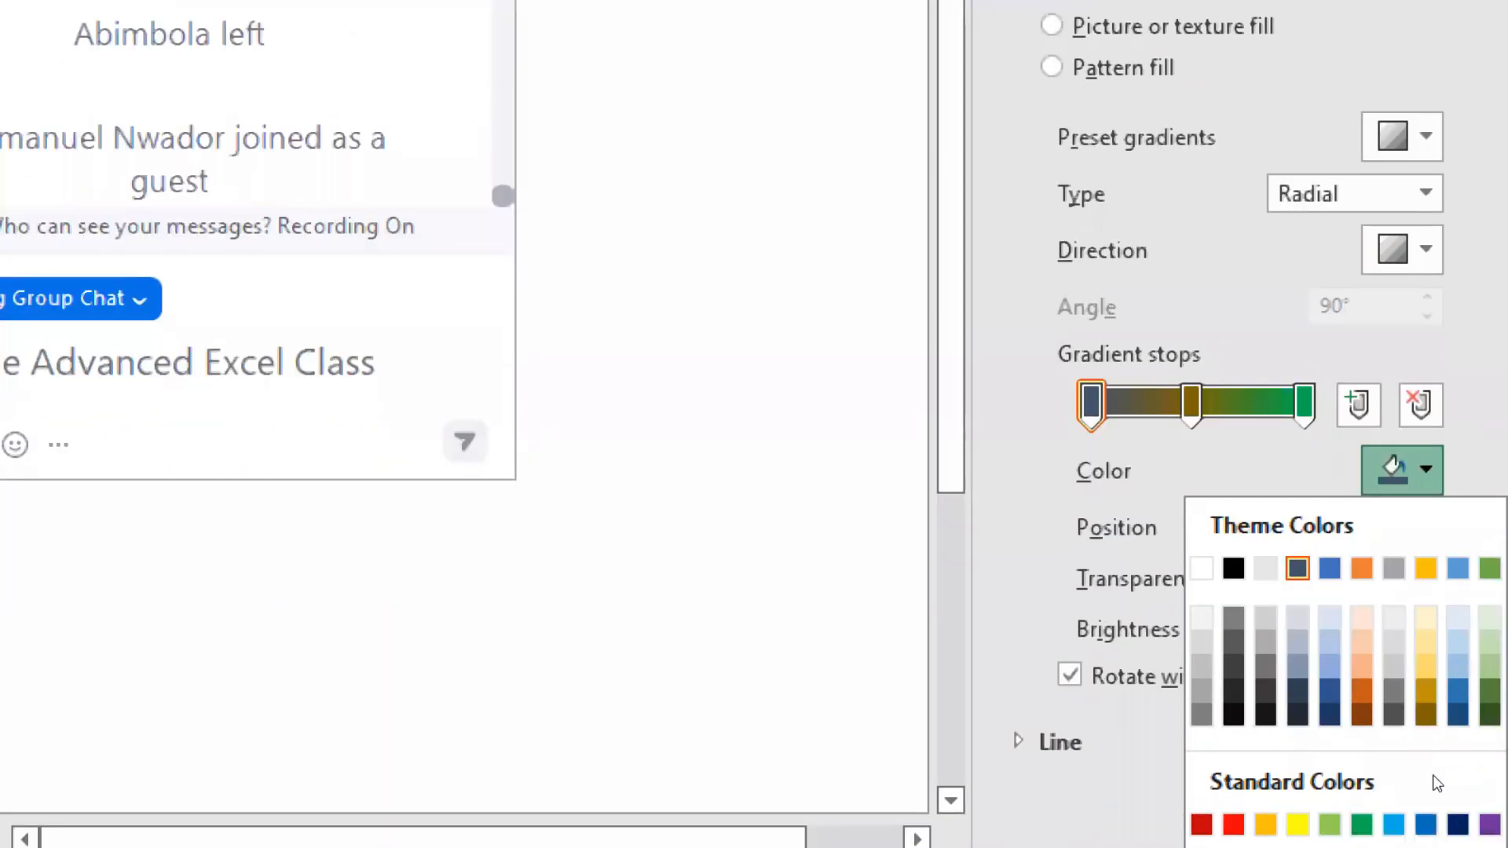
{"action": "left_click", "coordinate": [1363, 823]}
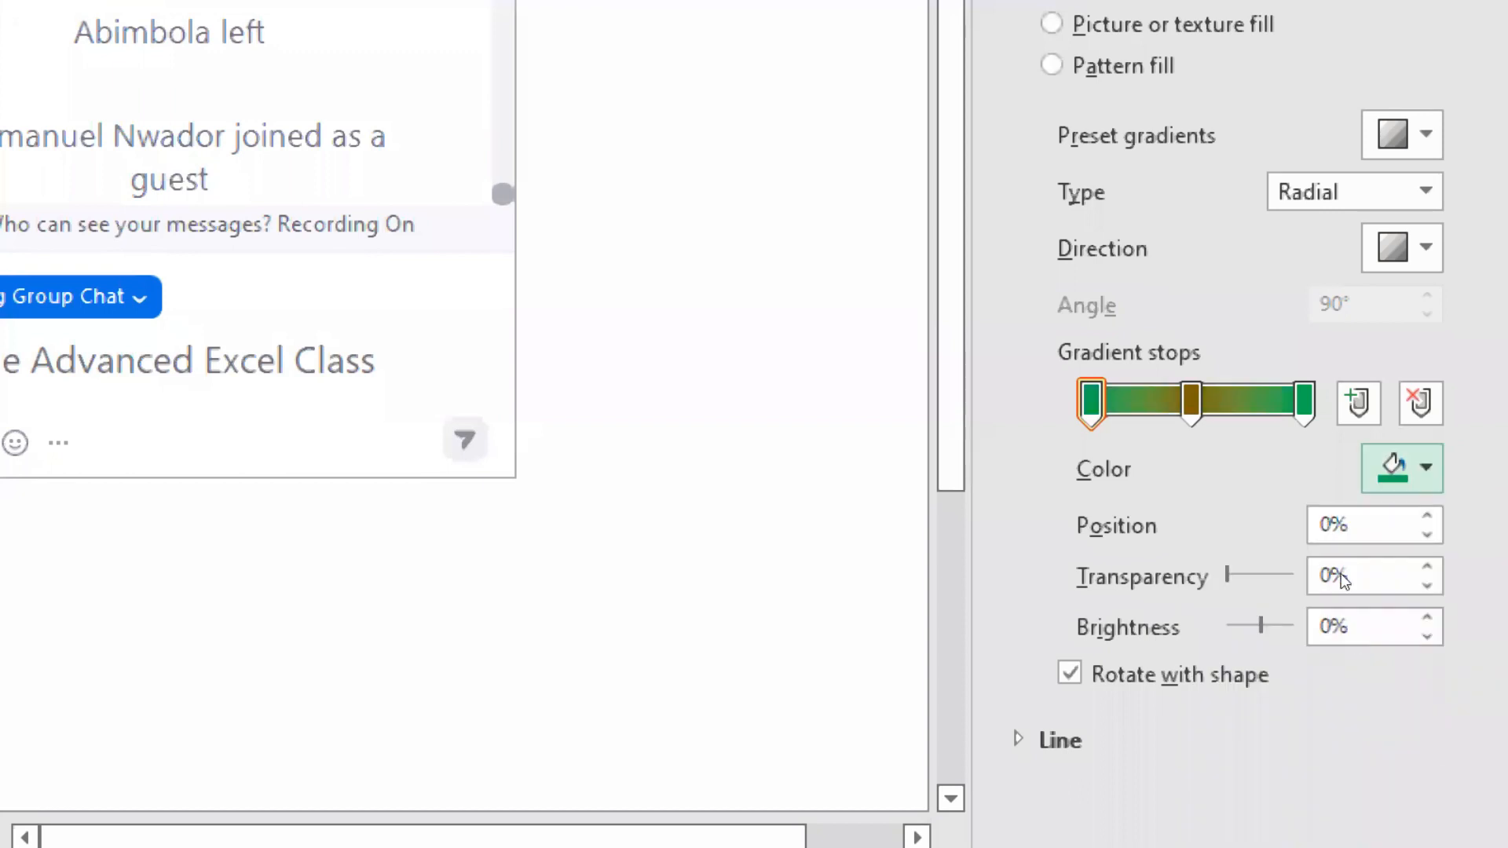
Recolor the middle gradient stop of the rounded rectangle's fill to white
{"action": "key", "text": "Right"}
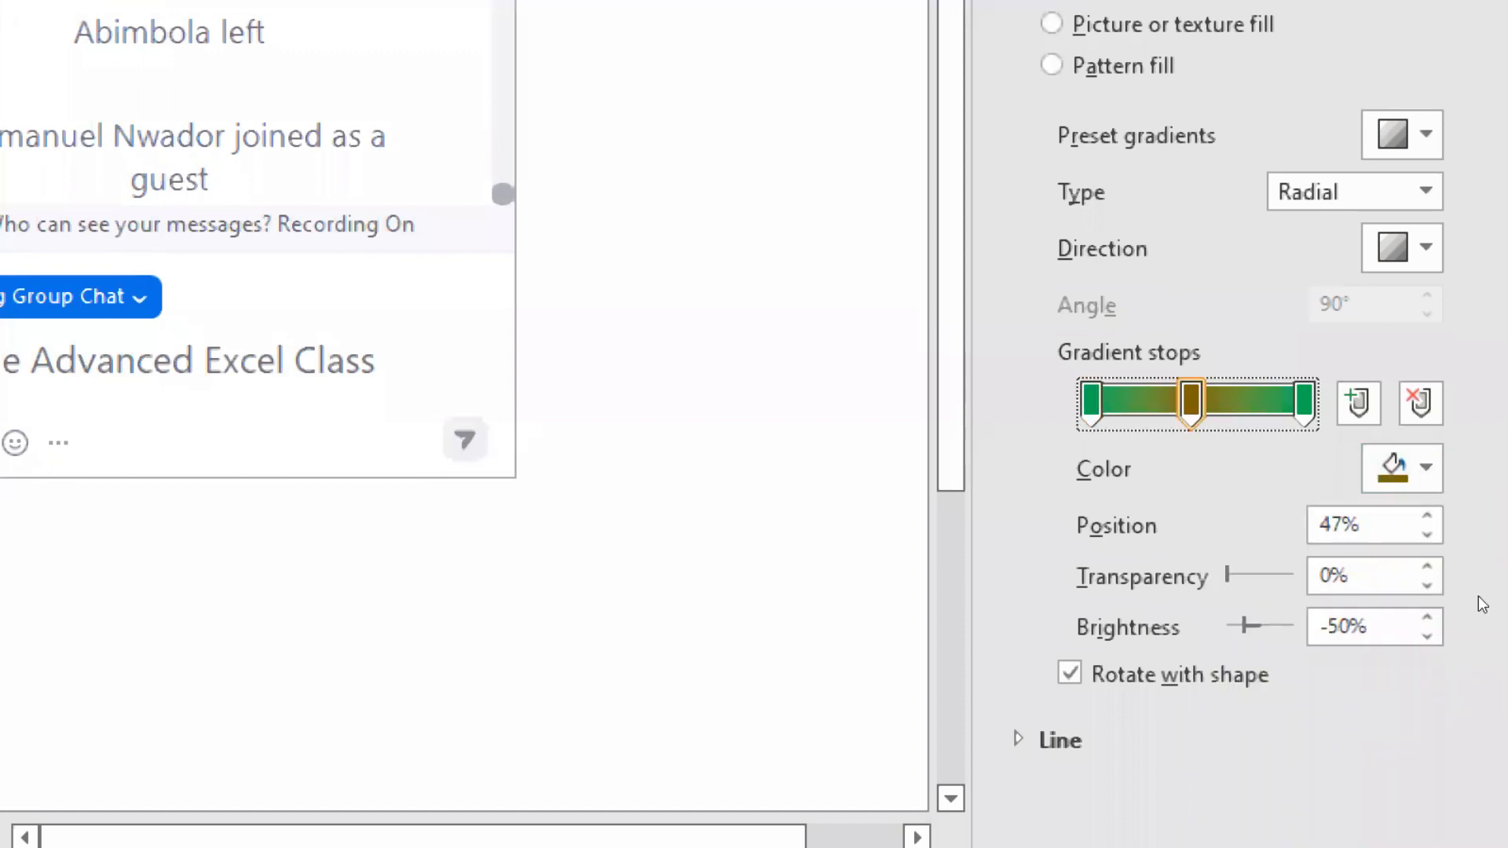
{"action": "key", "text": "Tab"}
{"action": "key", "text": "Return"}
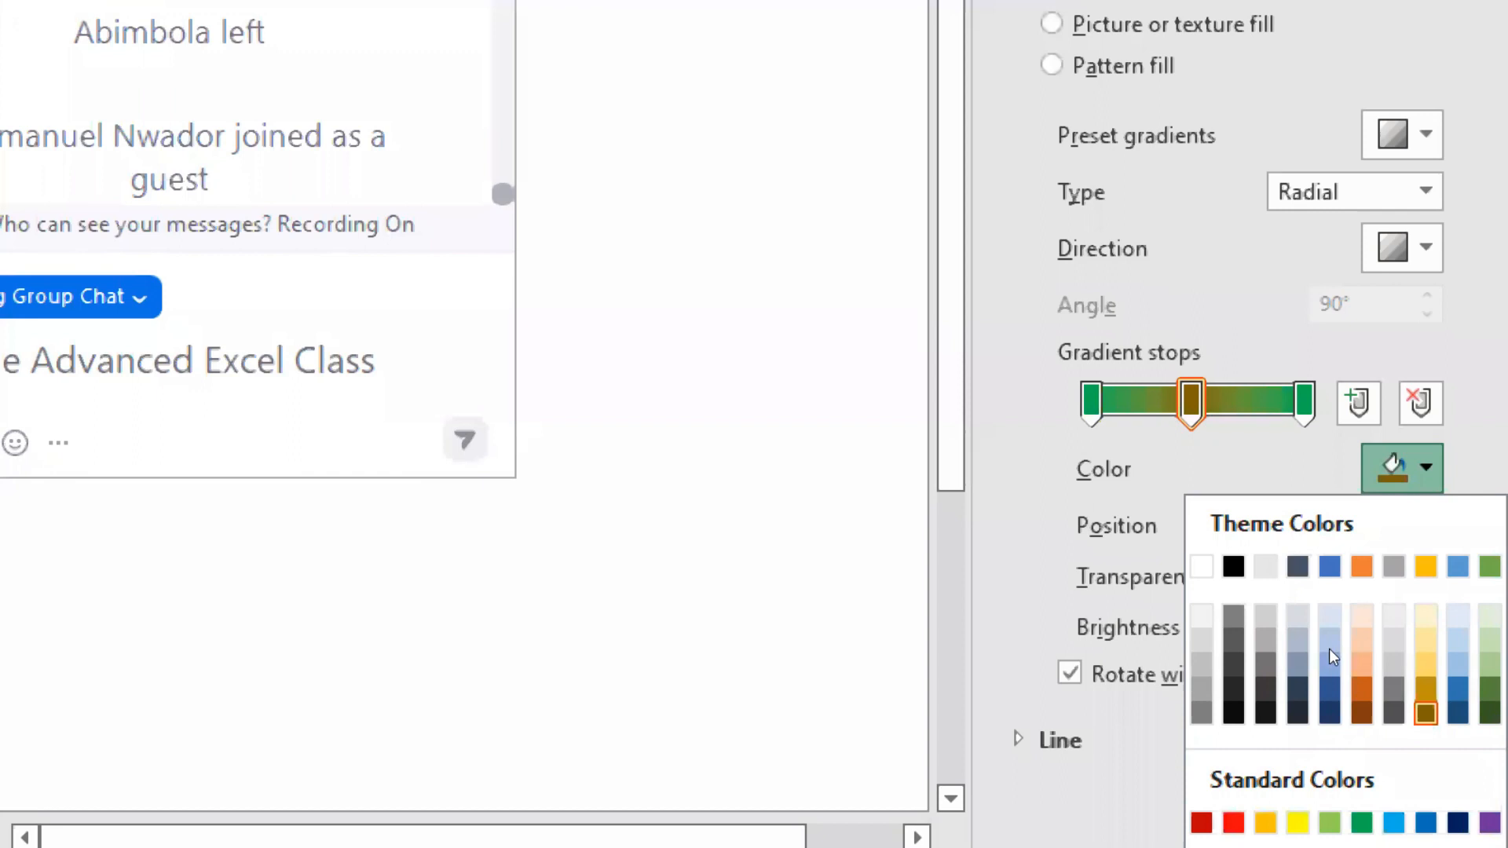
{"action": "key", "text": "Left"}
{"action": "key", "text": "Return"}
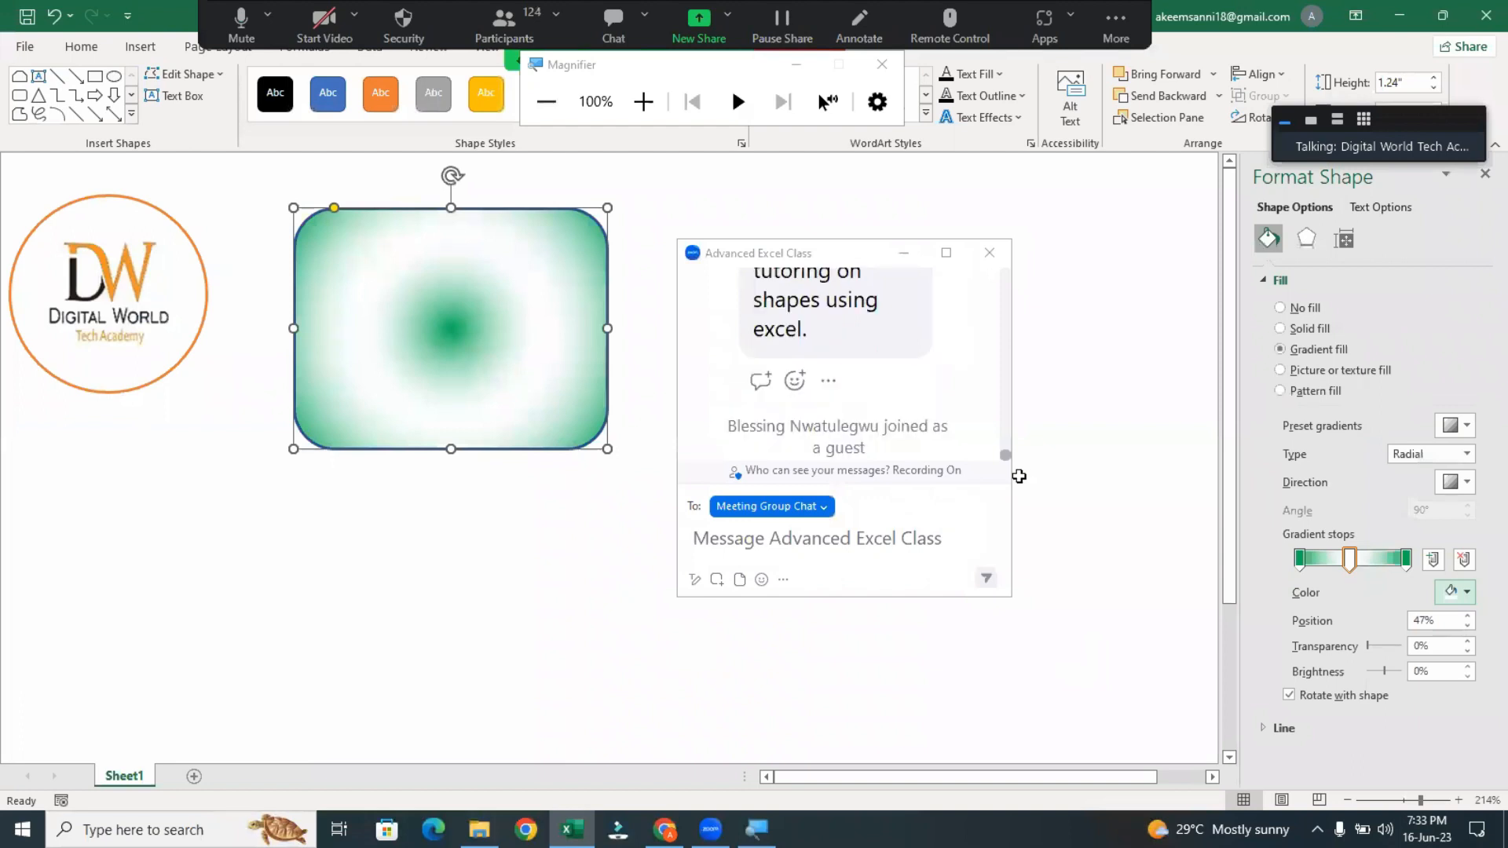
{"action": "left_click", "coordinate": [1019, 477]}
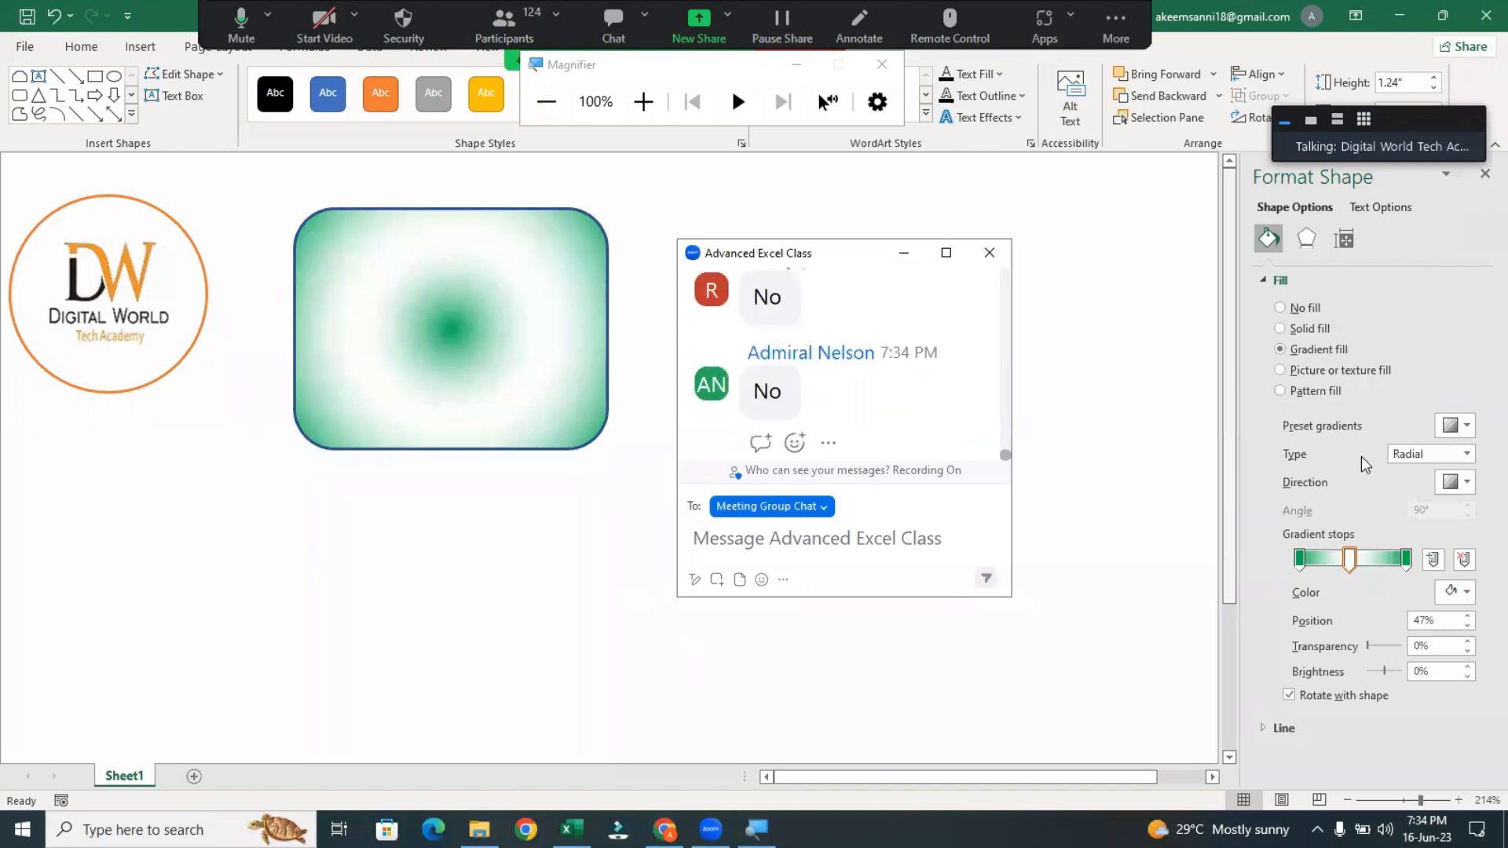
Change the gradient type to Linear and move the three stops to about 11%, 52% and 84%
{"action": "left_click", "coordinate": [1464, 456]}
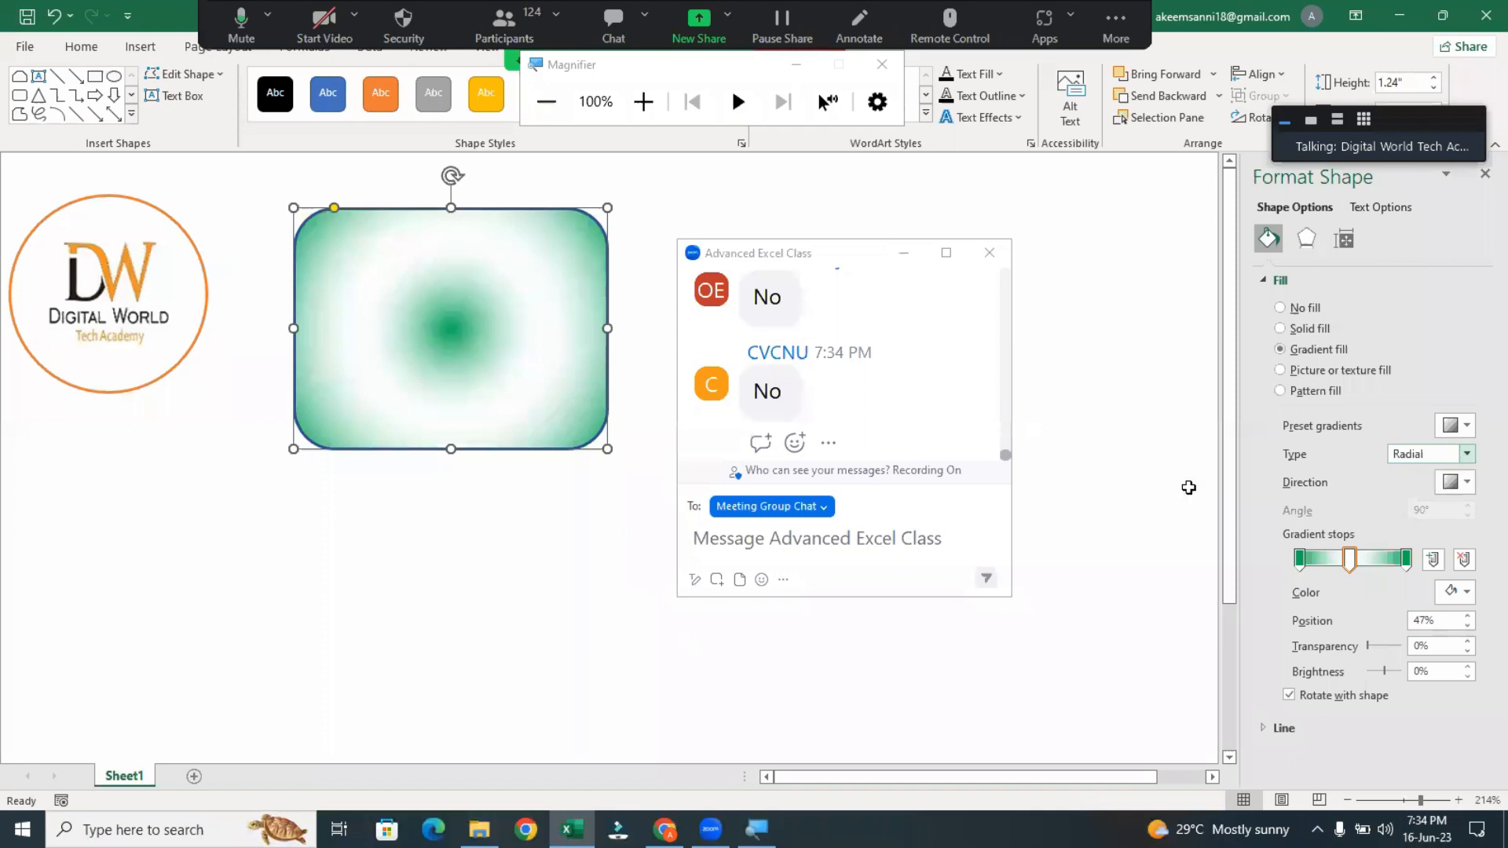
{"action": "key", "text": "Up"}
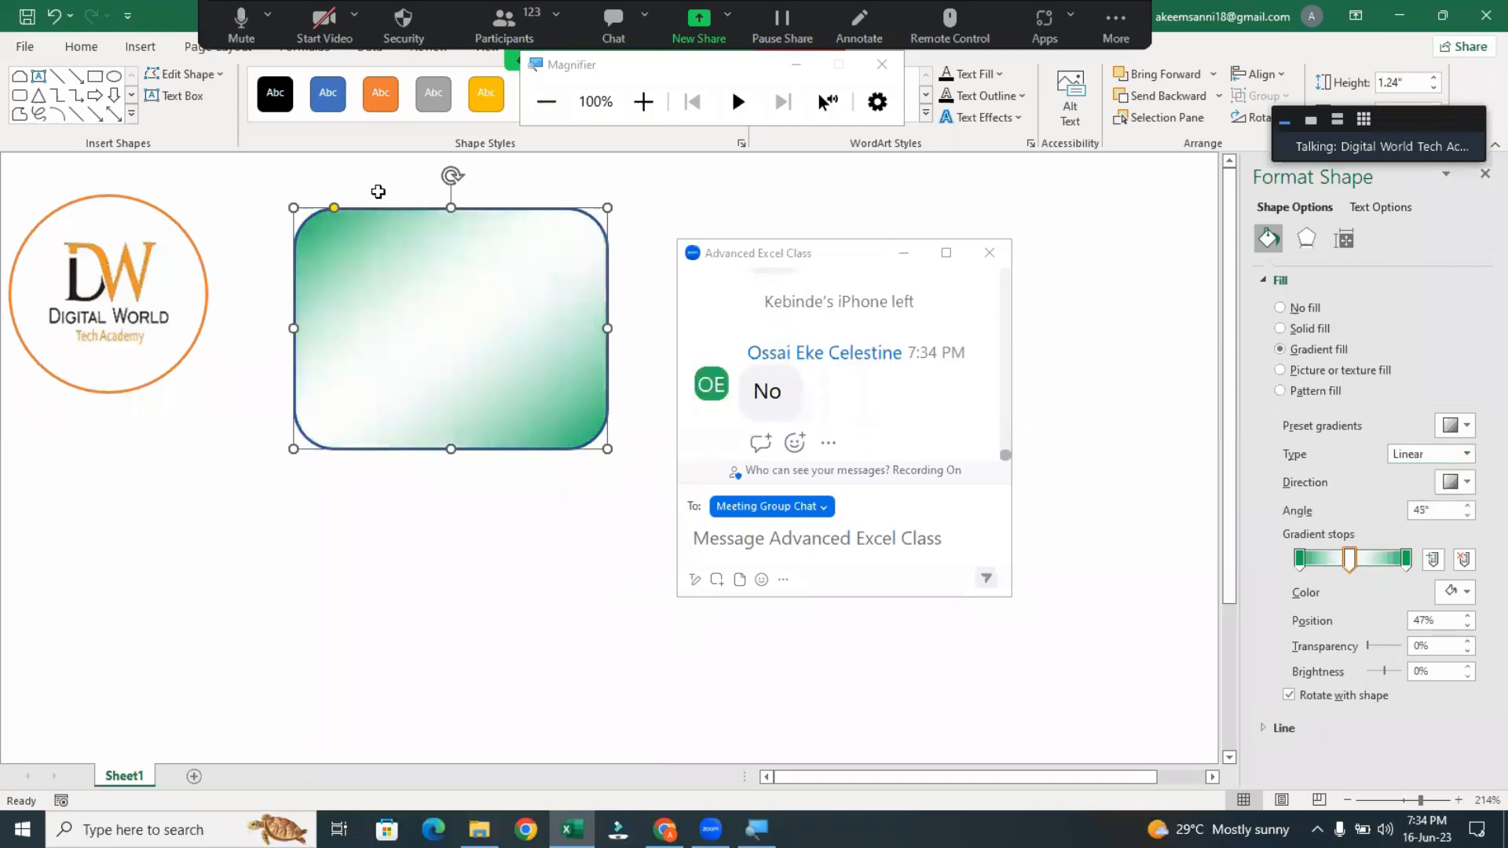
{"action": "left_click", "coordinate": [1302, 557]}
{"action": "left_click_drag", "start_coordinate": [1306, 559], "coordinate": [1311, 559]}
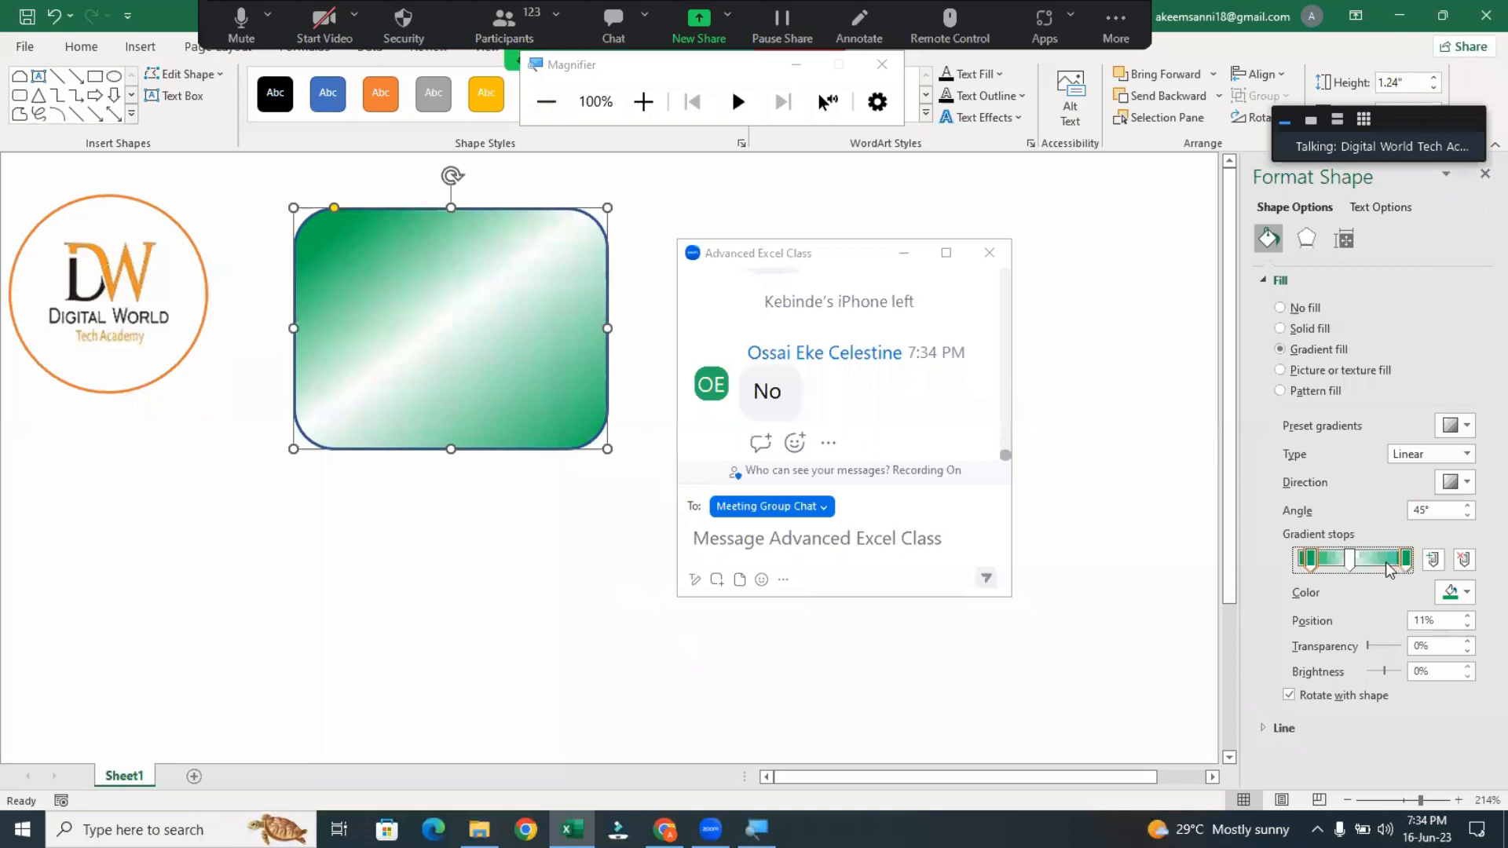
{"action": "left_click", "coordinate": [1352, 563]}
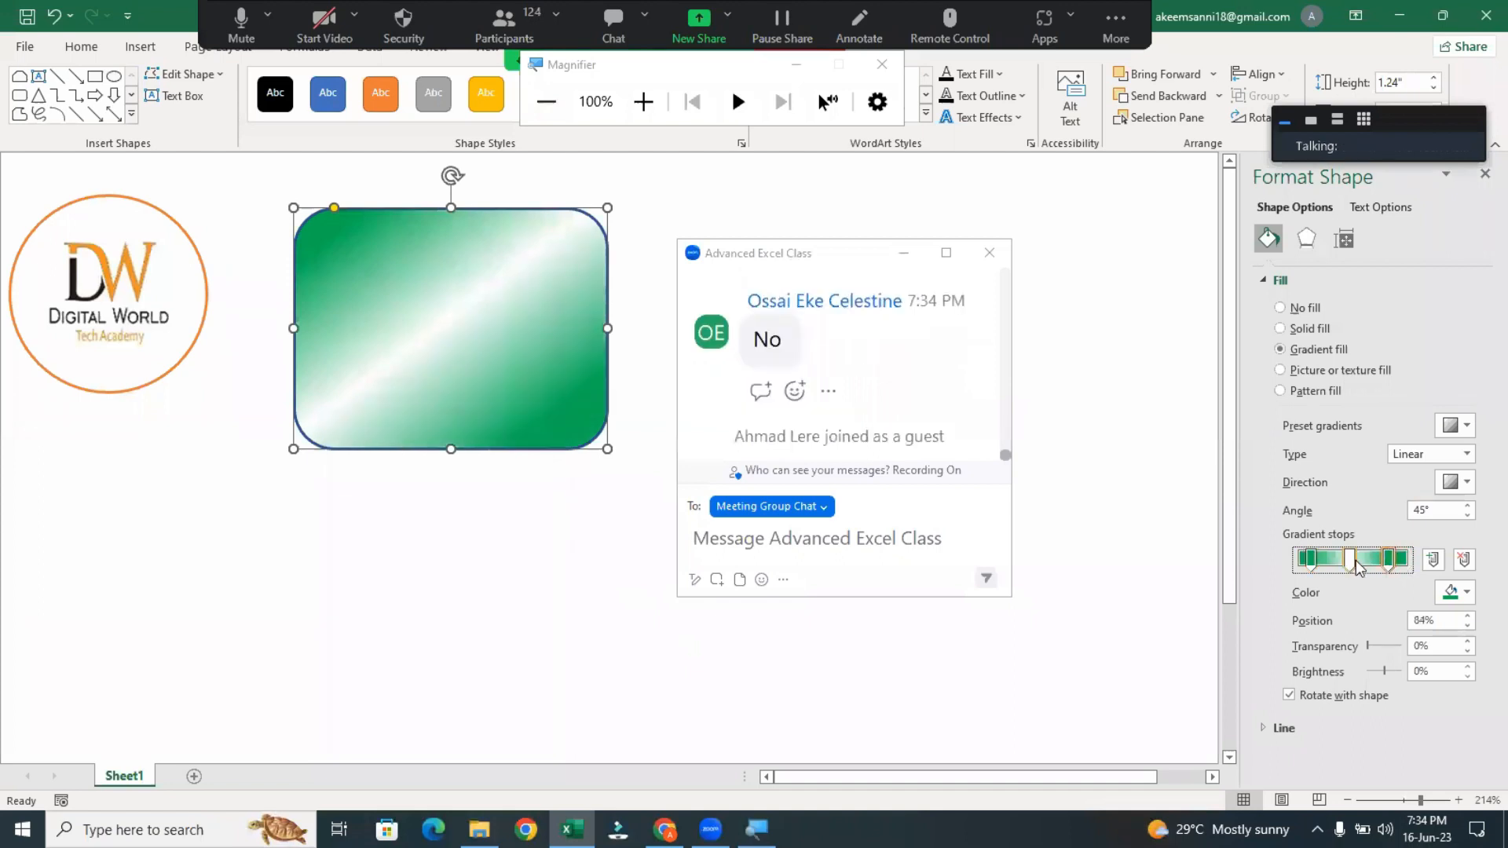
{"action": "left_click_drag", "start_coordinate": [1361, 567], "coordinate": [1354, 567]}
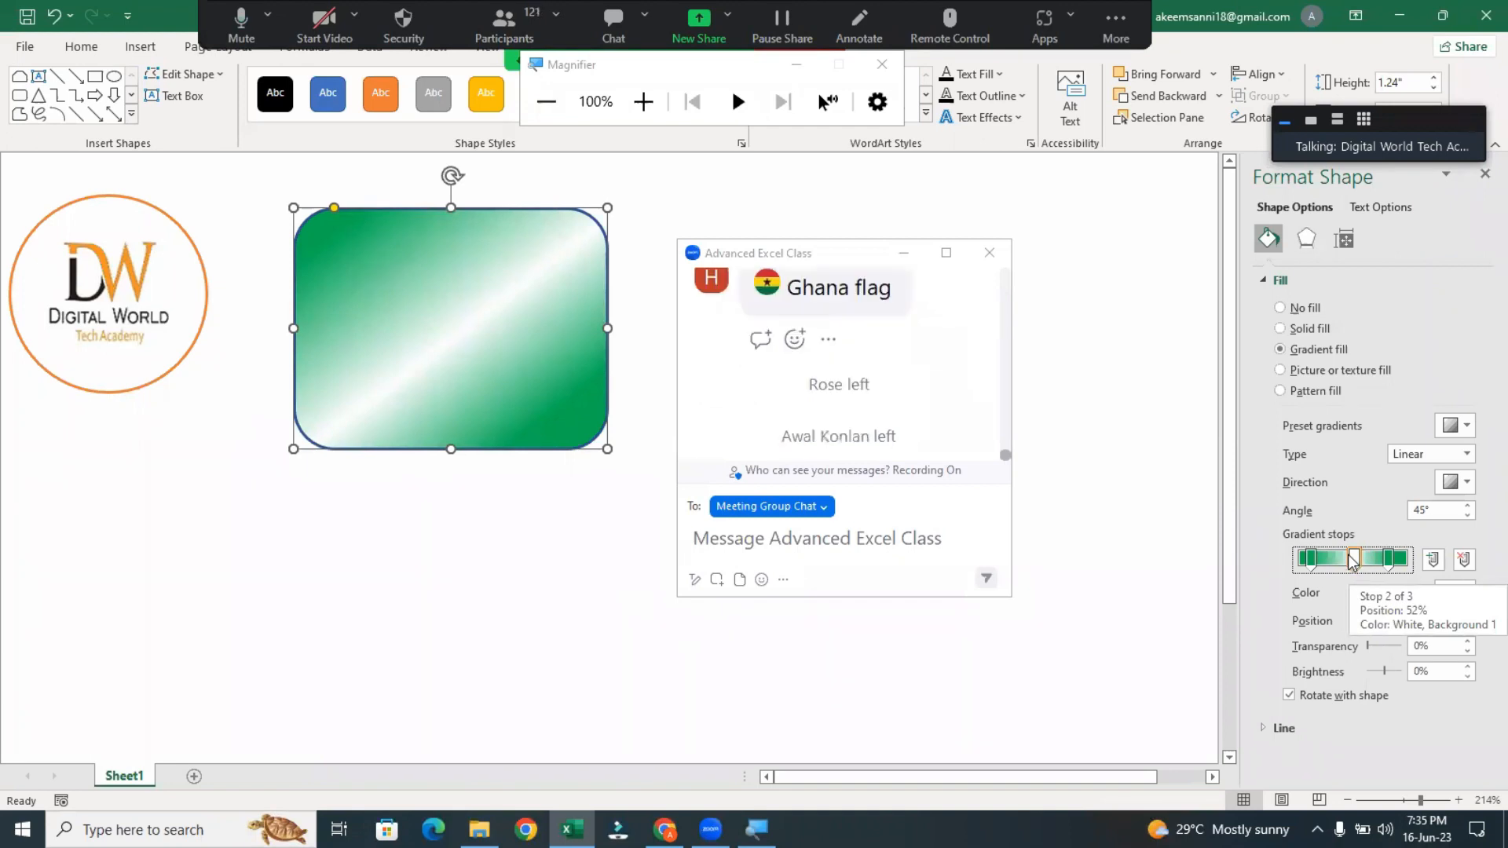
Raise the transparency of the white middle gradient stop to 28%
{"action": "left_click", "coordinate": [1367, 647]}
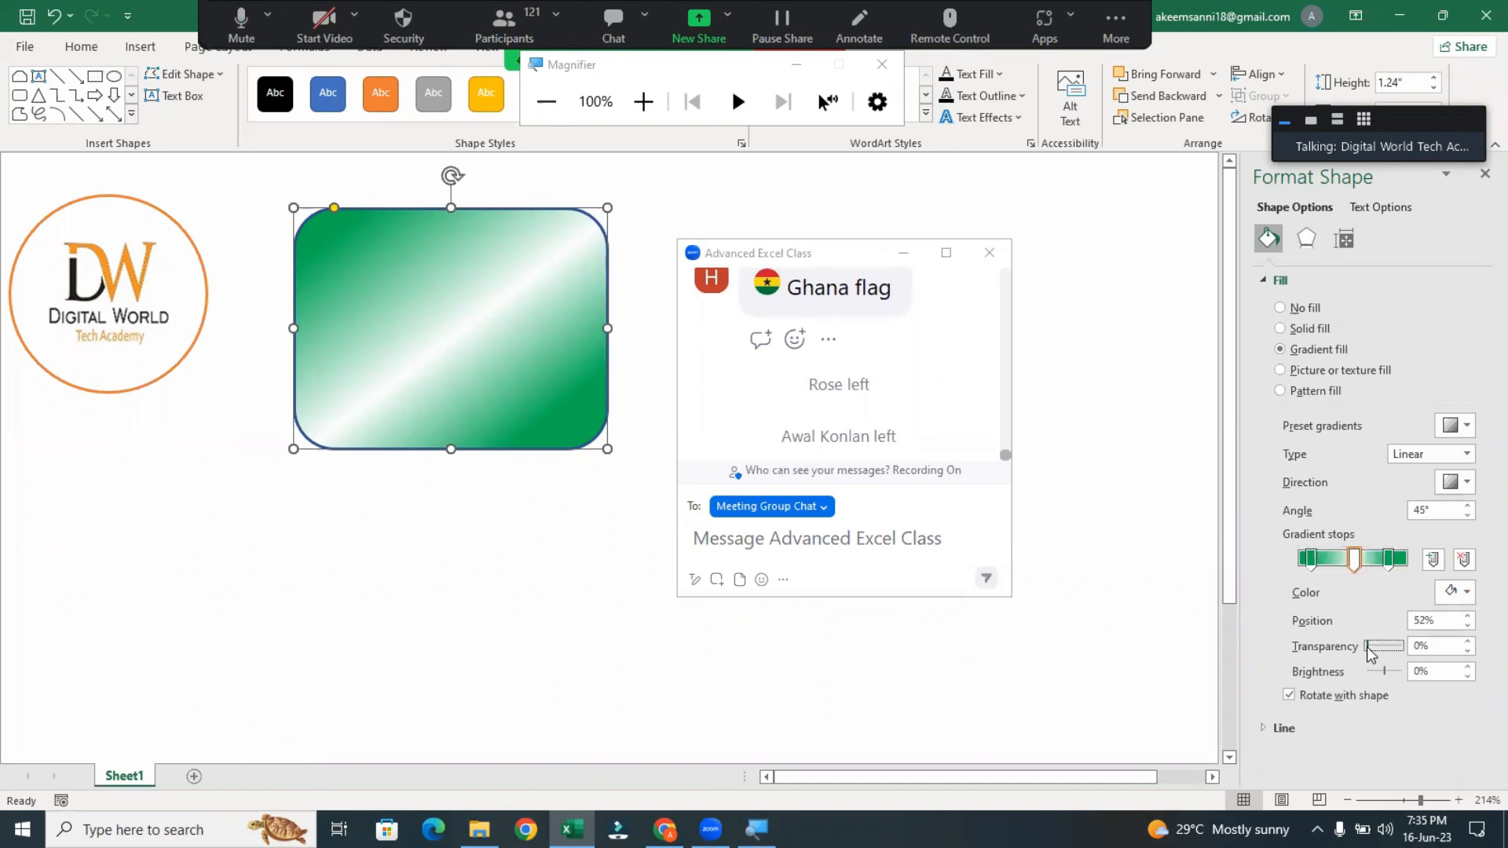
{"action": "left_click_drag", "start_coordinate": [1373, 652], "coordinate": [1374, 653]}
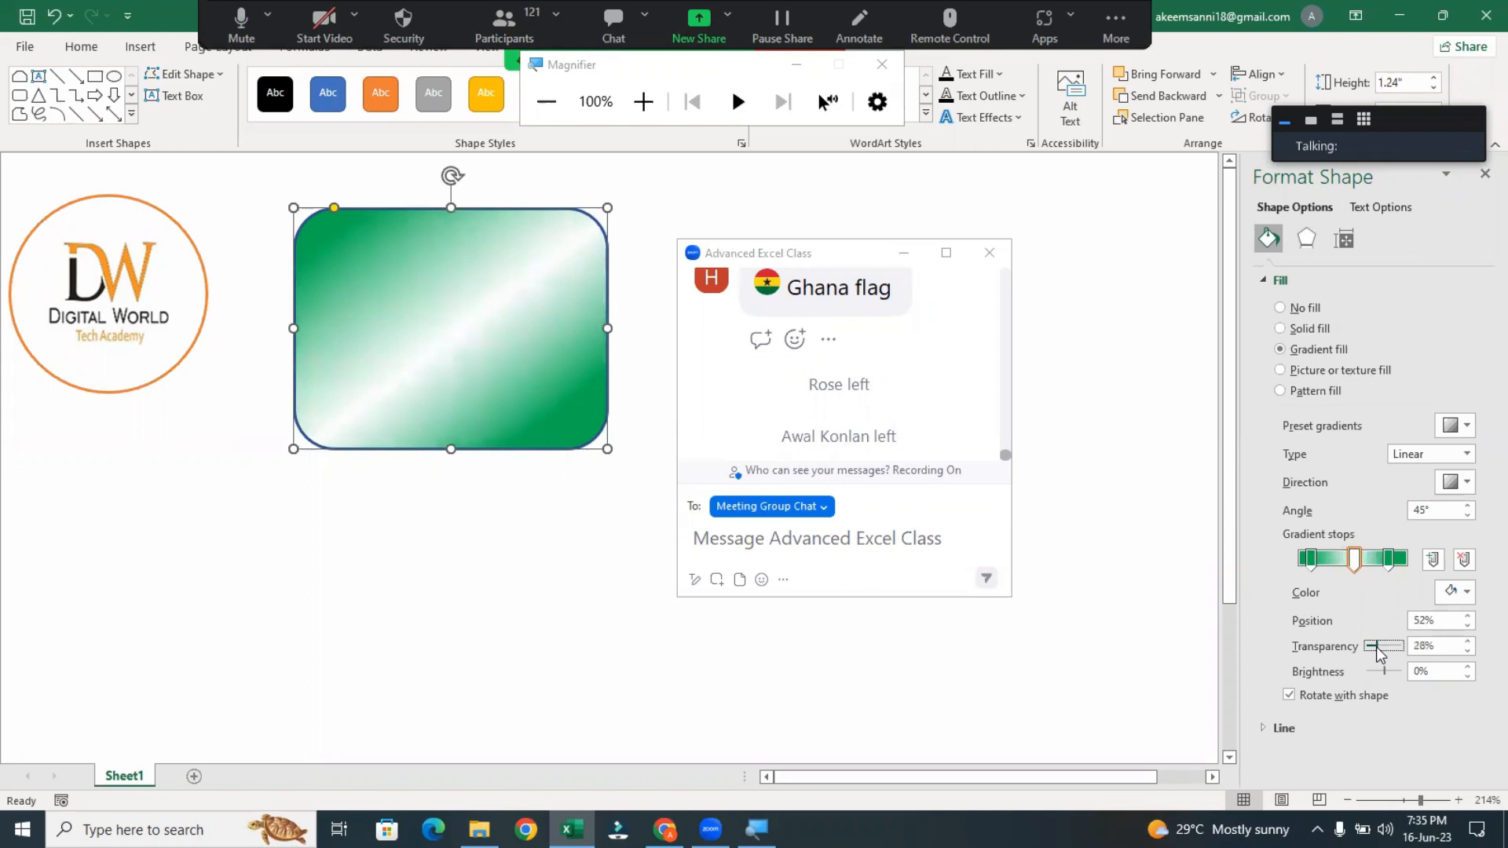
{"action": "left_click_drag", "start_coordinate": [1376, 648], "coordinate": [1383, 655]}
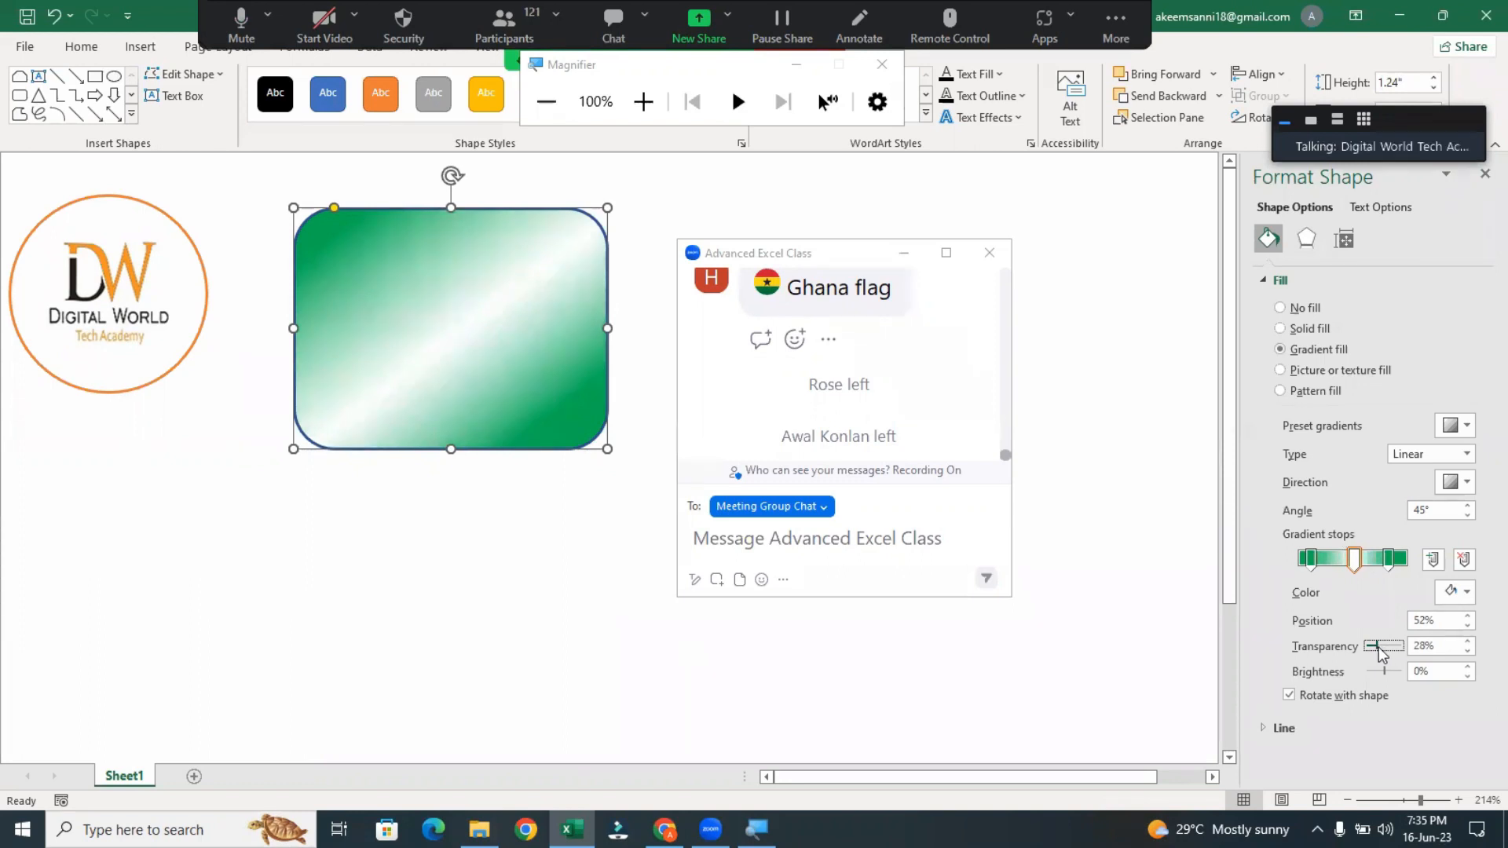
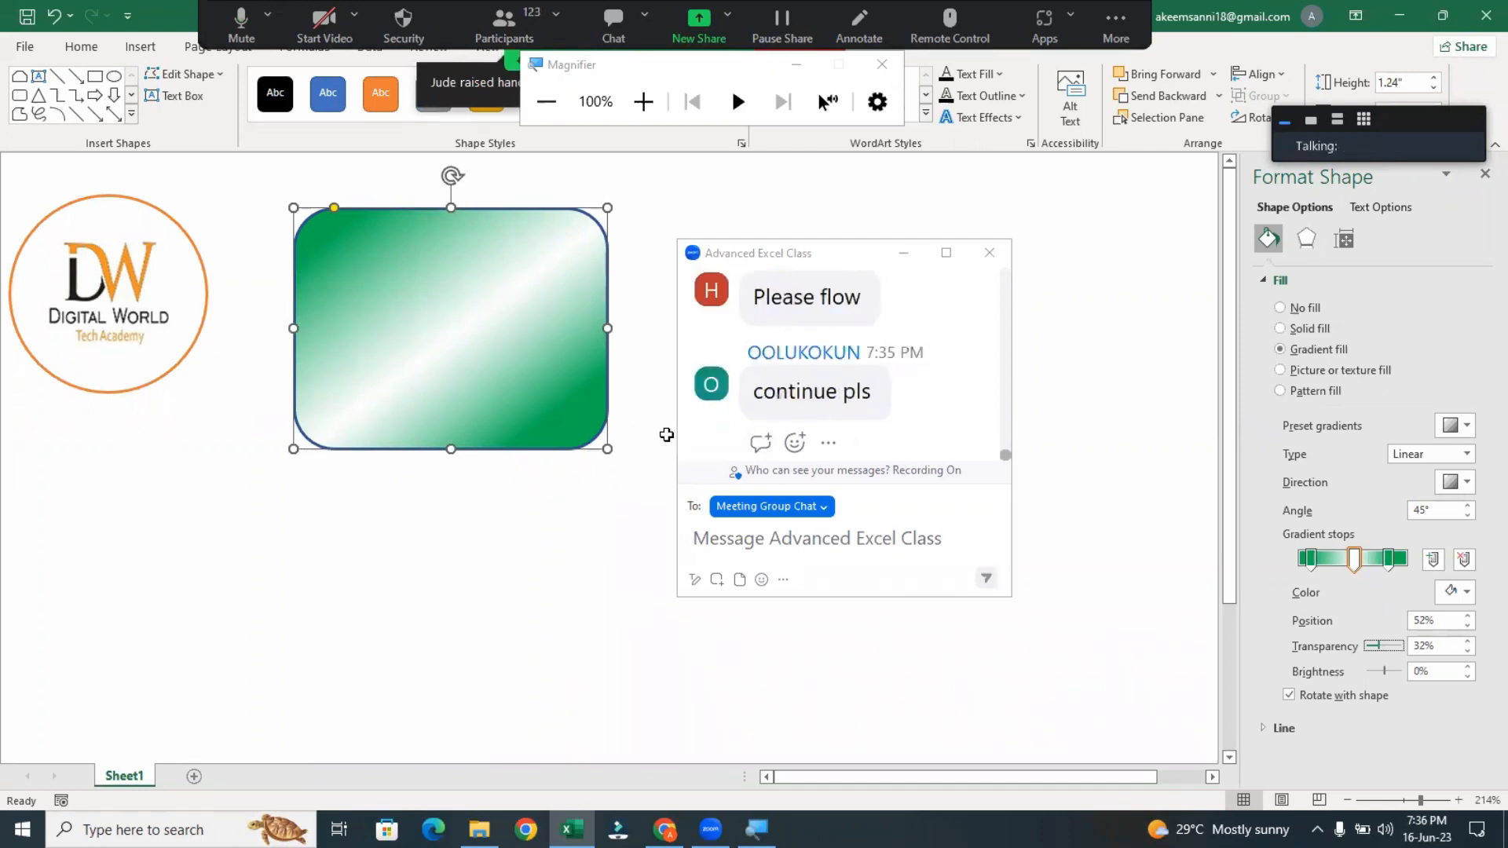
Read through the participants' recent replies in the Zoom meeting chat
{"action": "left_click", "coordinate": [844, 364]}
{"action": "scroll", "coordinate": [844, 364], "scroll_direction": "up", "scroll_amount": 1}
{"action": "scroll", "coordinate": [844, 364], "scroll_direction": "up", "scroll_amount": 3}
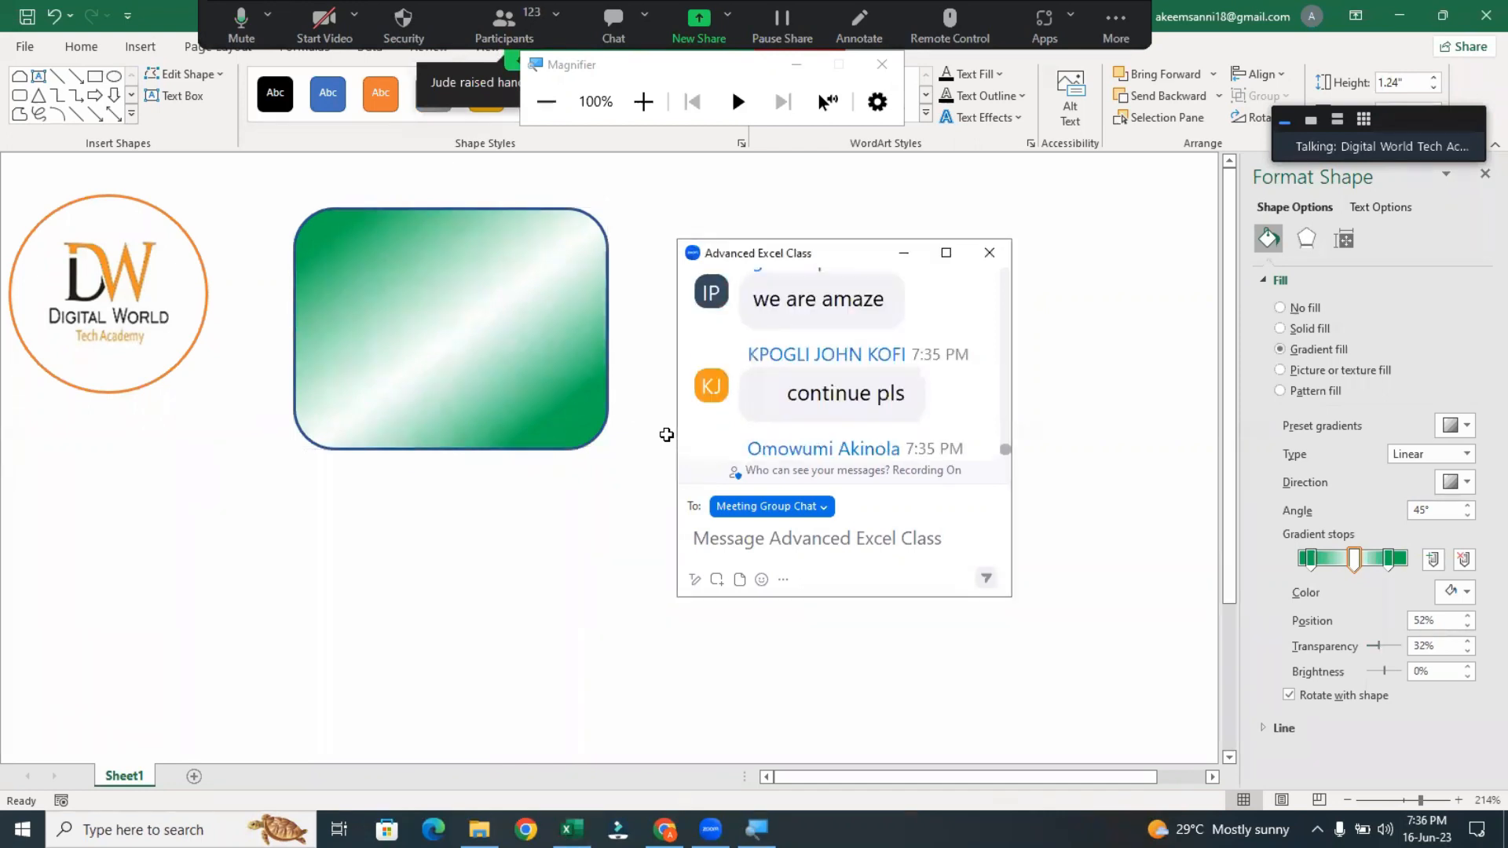
{"action": "scroll", "coordinate": [844, 364], "scroll_direction": "up", "scroll_amount": 3}
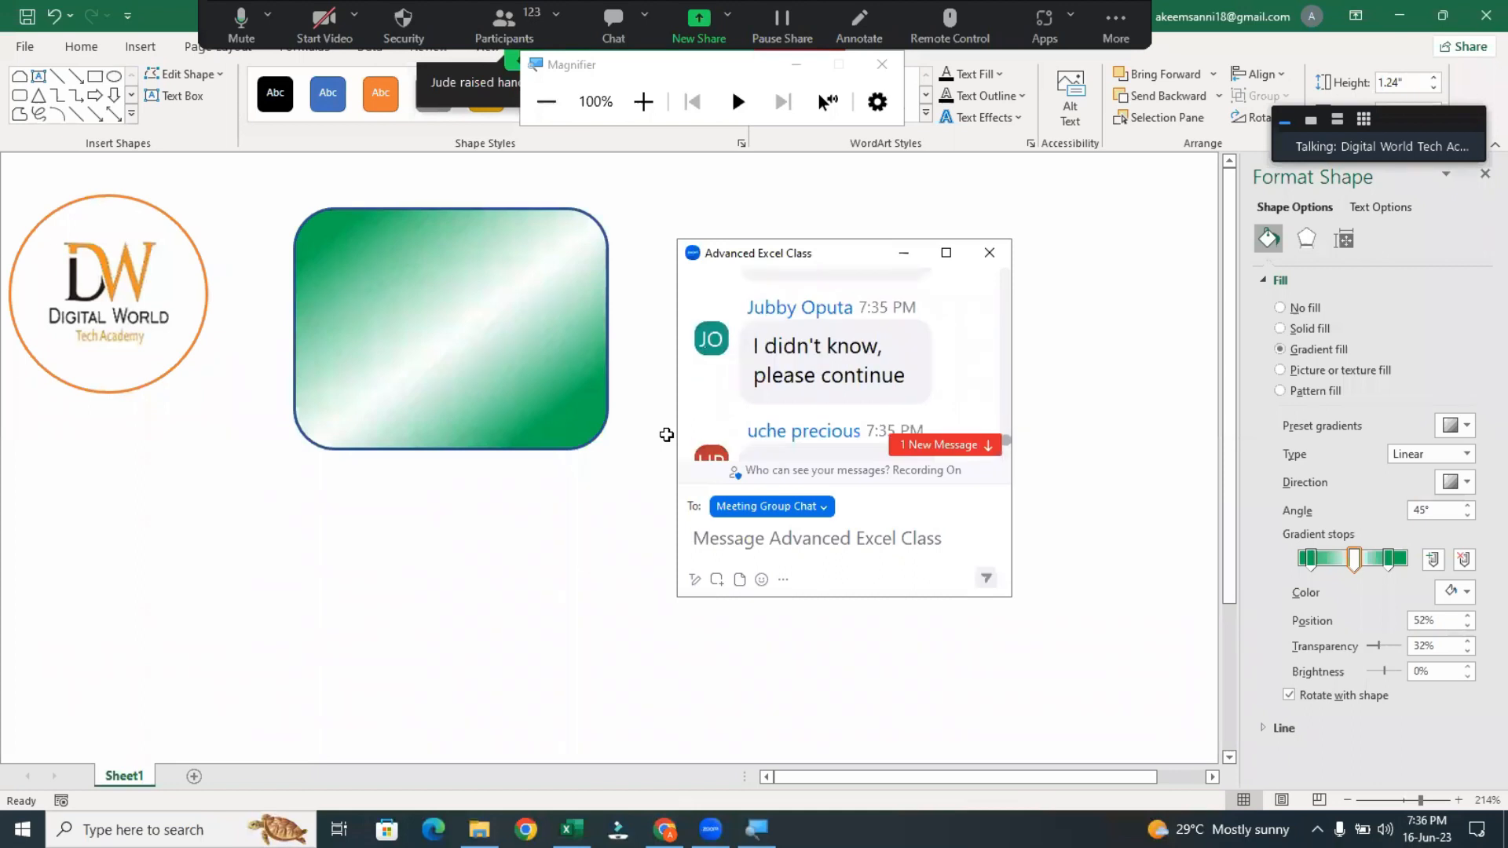
{"action": "scroll", "coordinate": [845, 364], "scroll_direction": "up", "scroll_amount": 3}
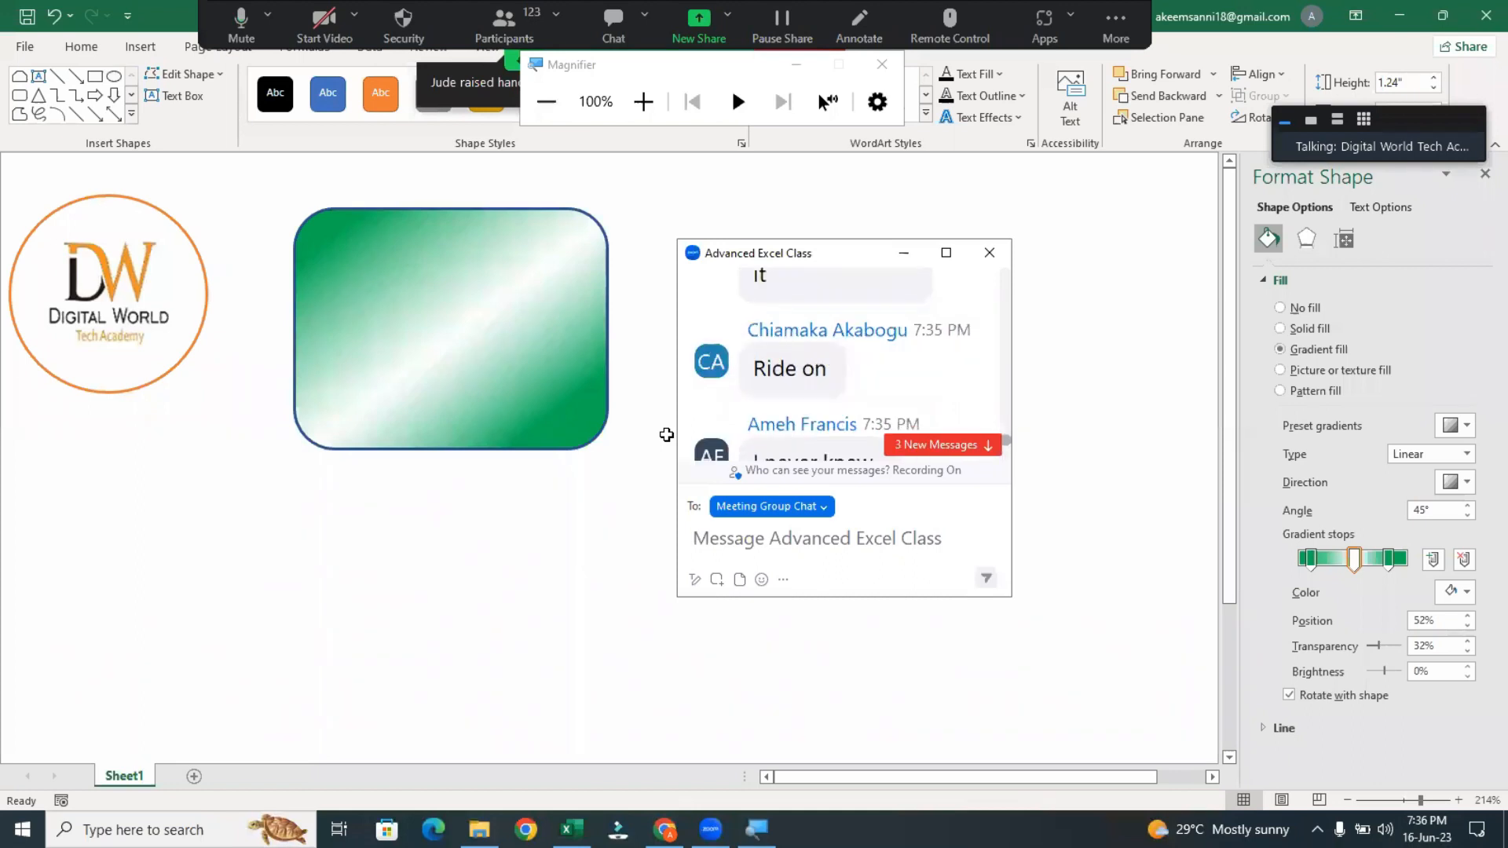
{"action": "scroll", "coordinate": [845, 363], "scroll_direction": "down", "scroll_amount": 10}
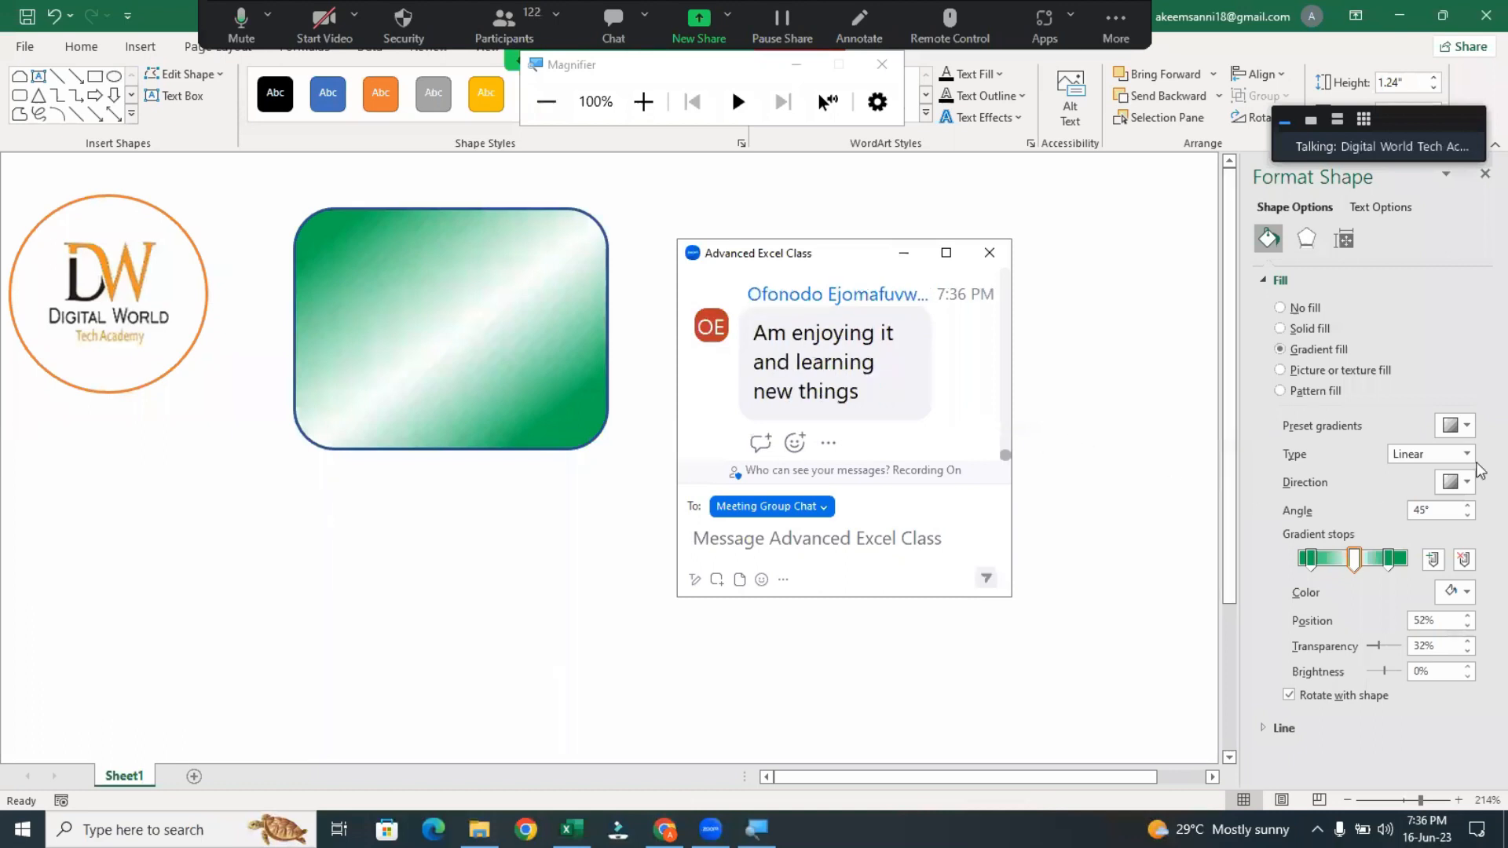
Set the rounded rectangle's linear gradient direction to vertical, at a 90° angle
{"action": "left_click", "coordinate": [1459, 482]}
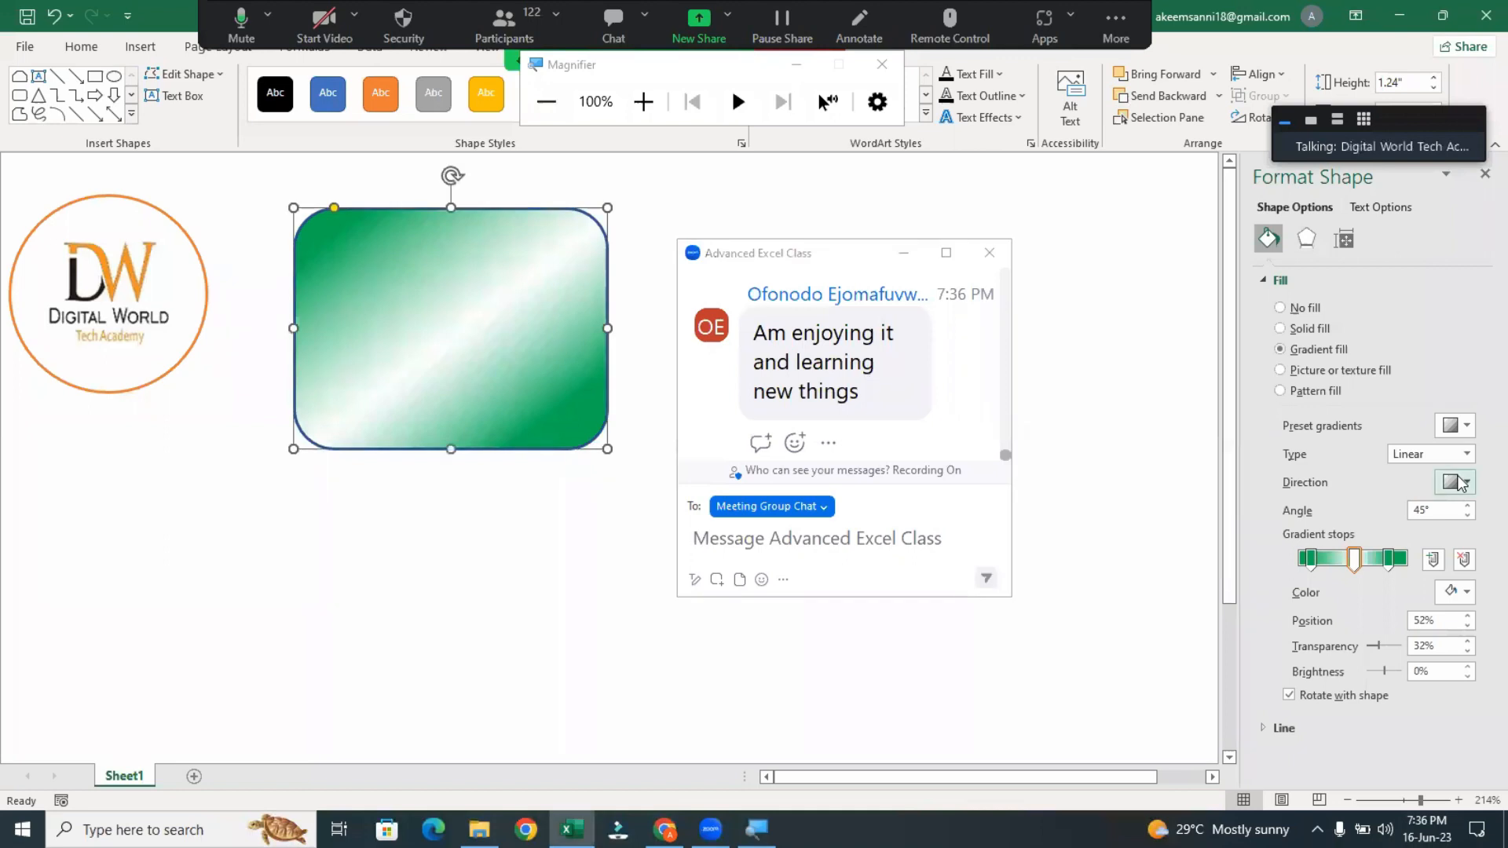
{"action": "left_click", "coordinate": [1459, 482]}
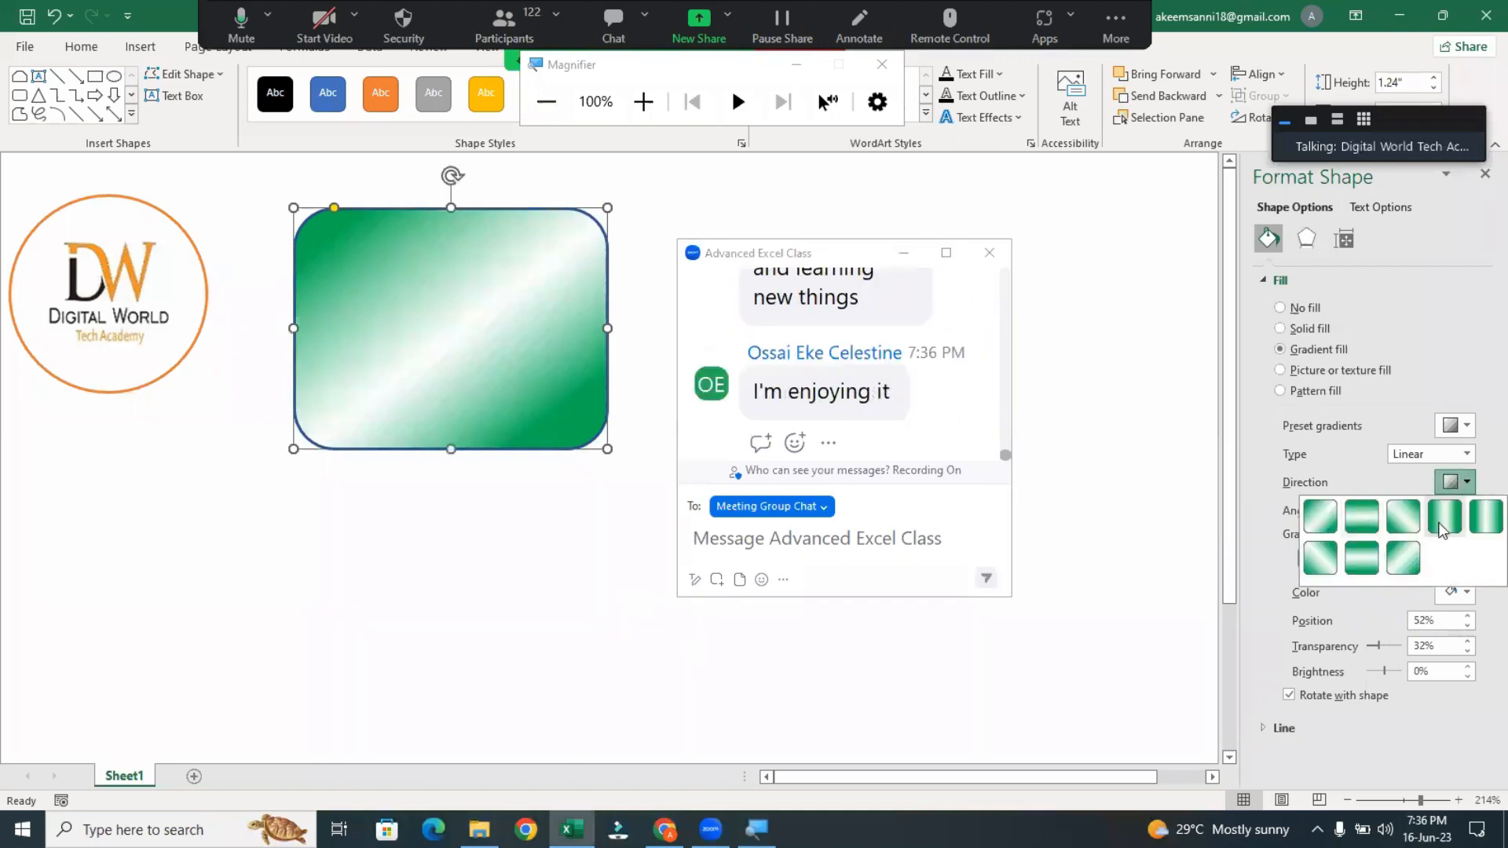
{"action": "left_click", "coordinate": [1362, 516]}
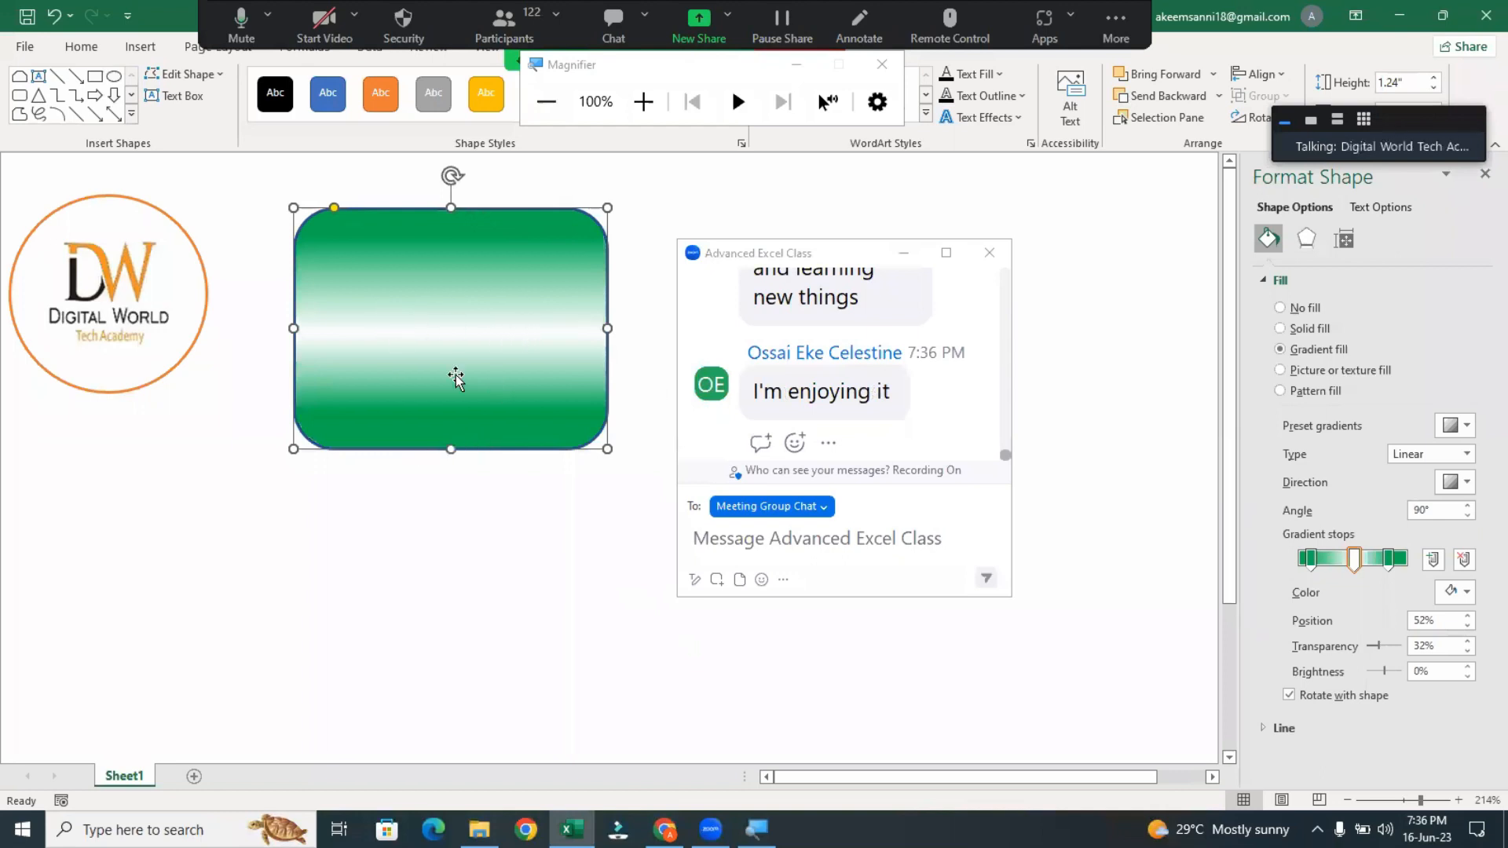
Move the green gradient rounded rectangle next to the circular logo and remove its outline
{"action": "left_click_drag", "start_coordinate": [456, 378], "coordinate": [377, 382]}
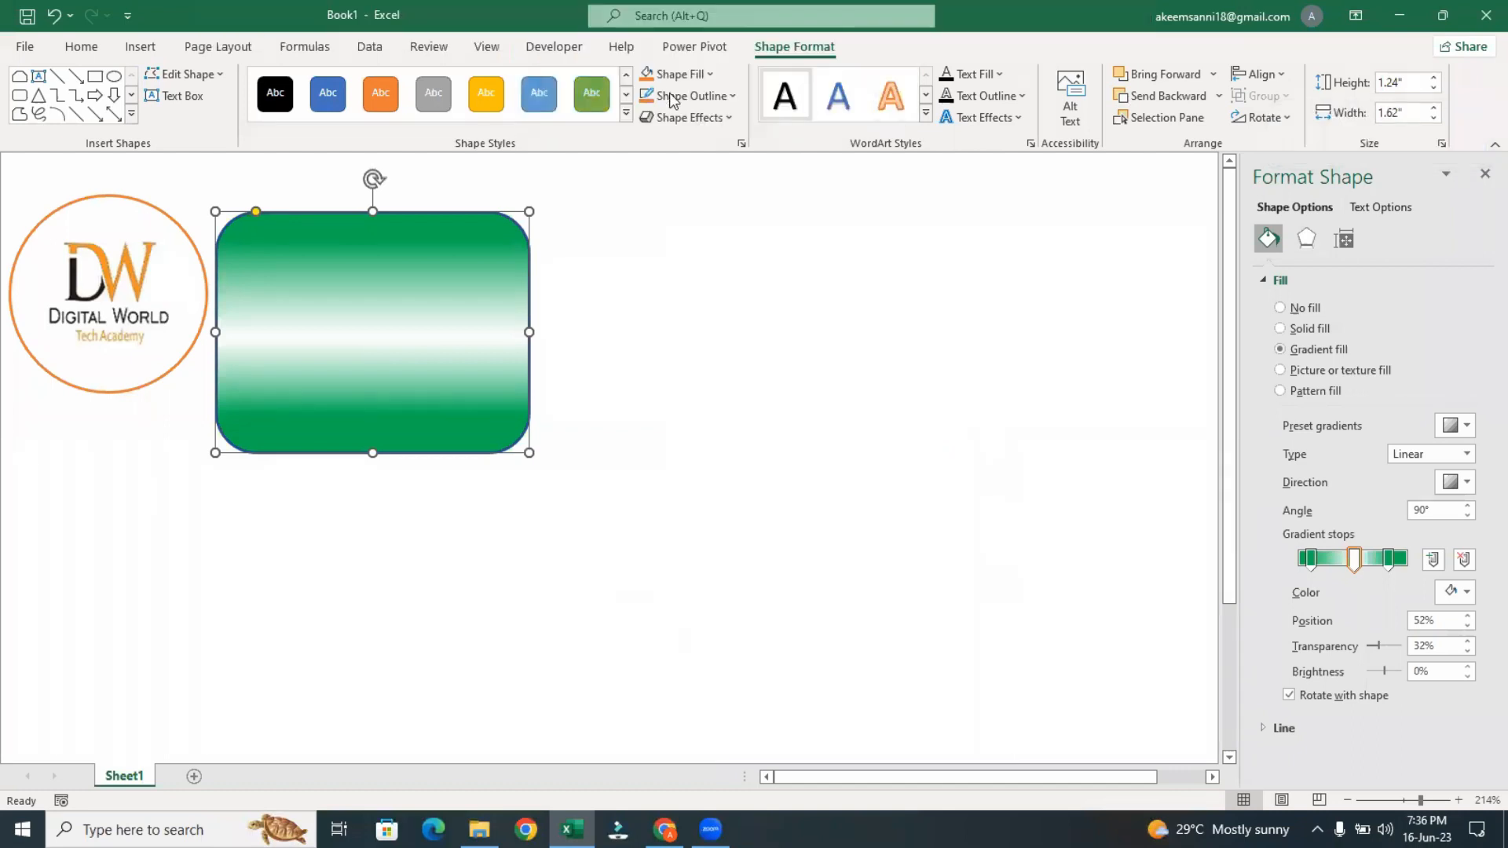
{"action": "left_click", "coordinate": [698, 95]}
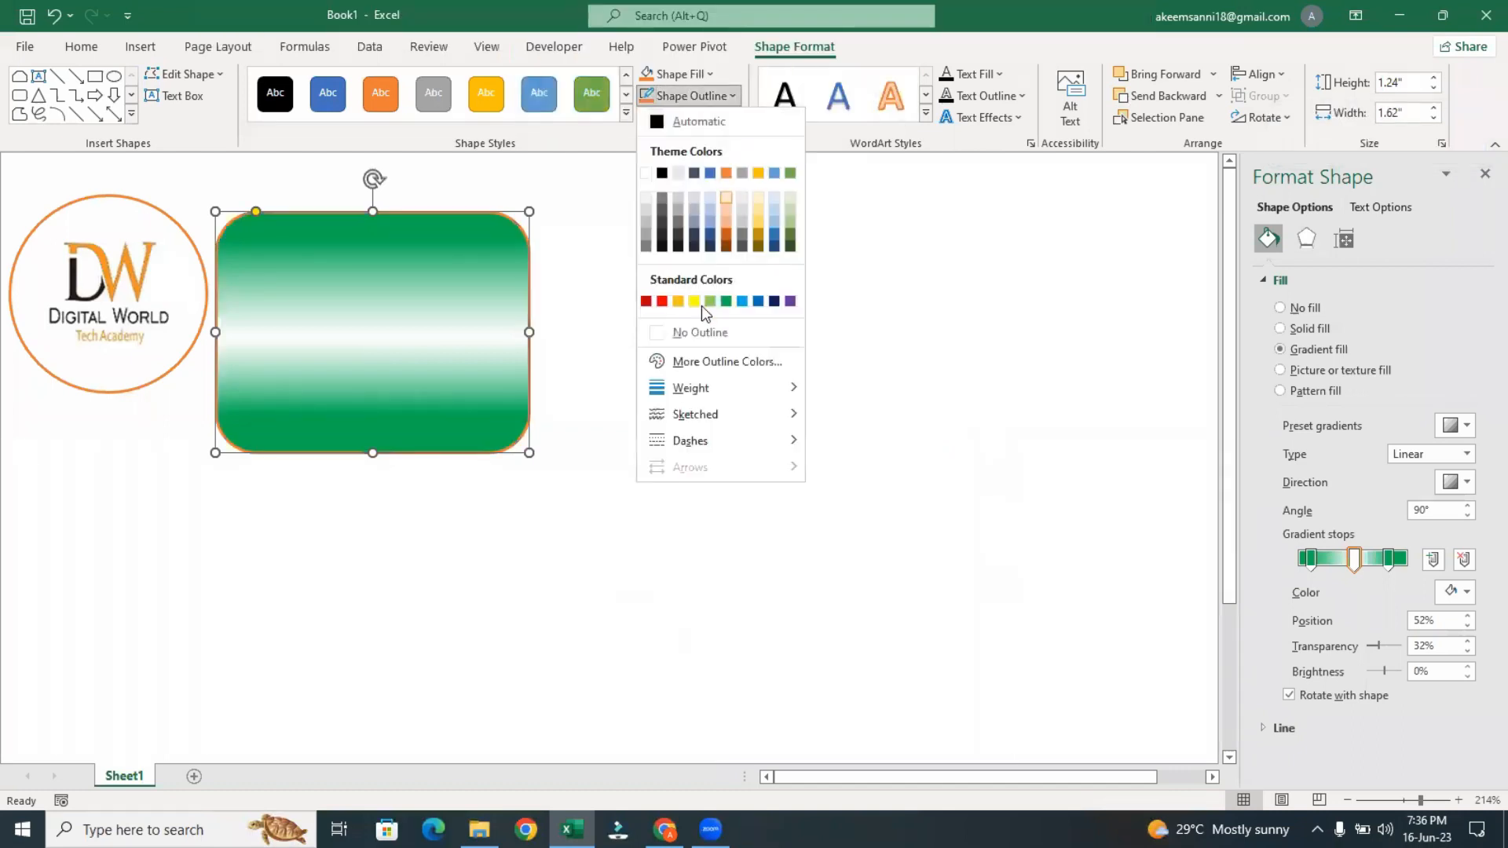
{"action": "left_click", "coordinate": [691, 330]}
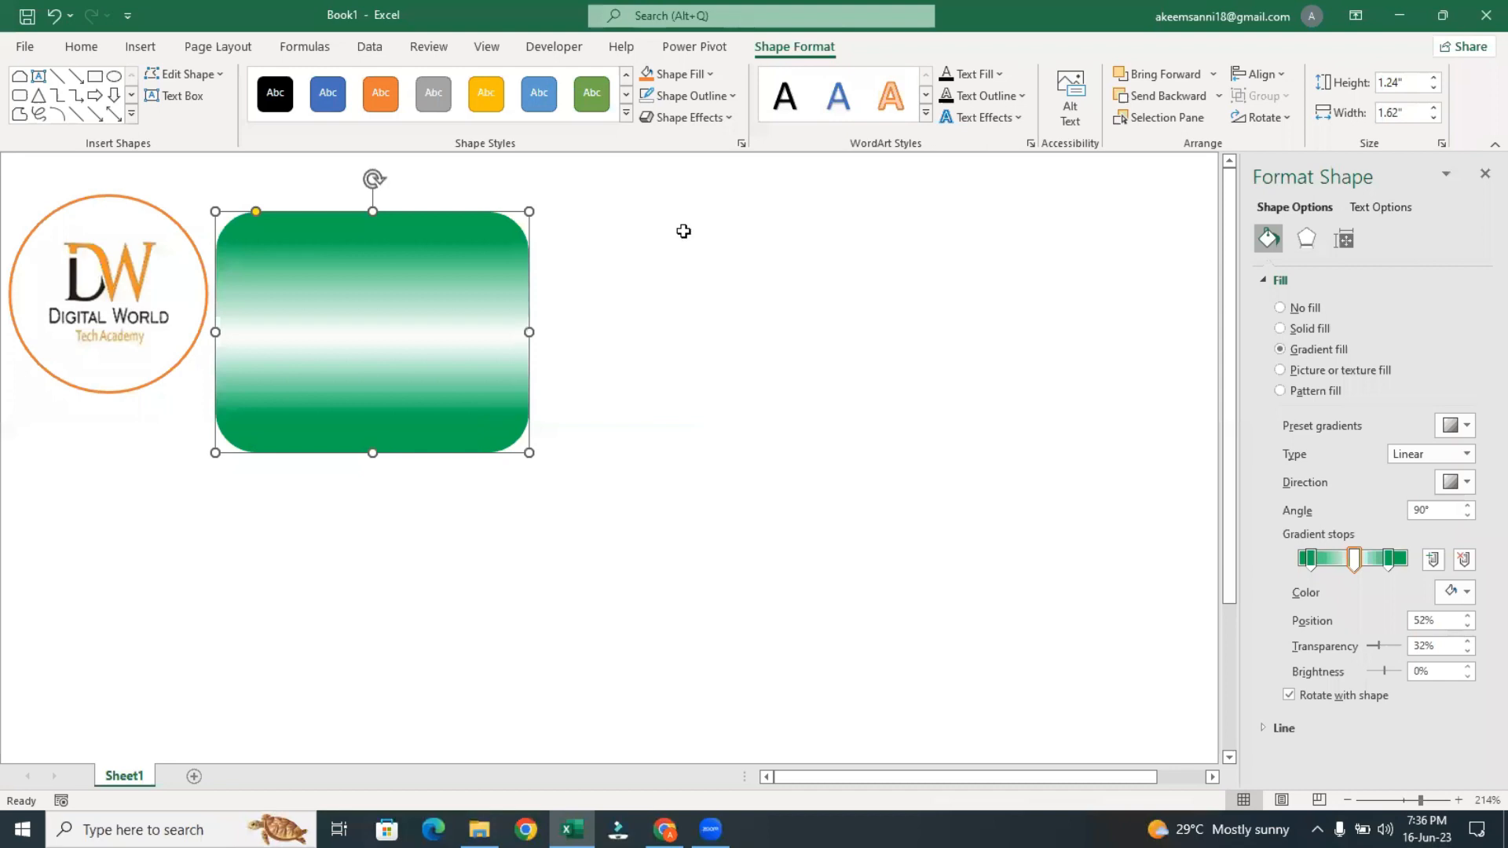
{"action": "left_click", "coordinate": [683, 231]}
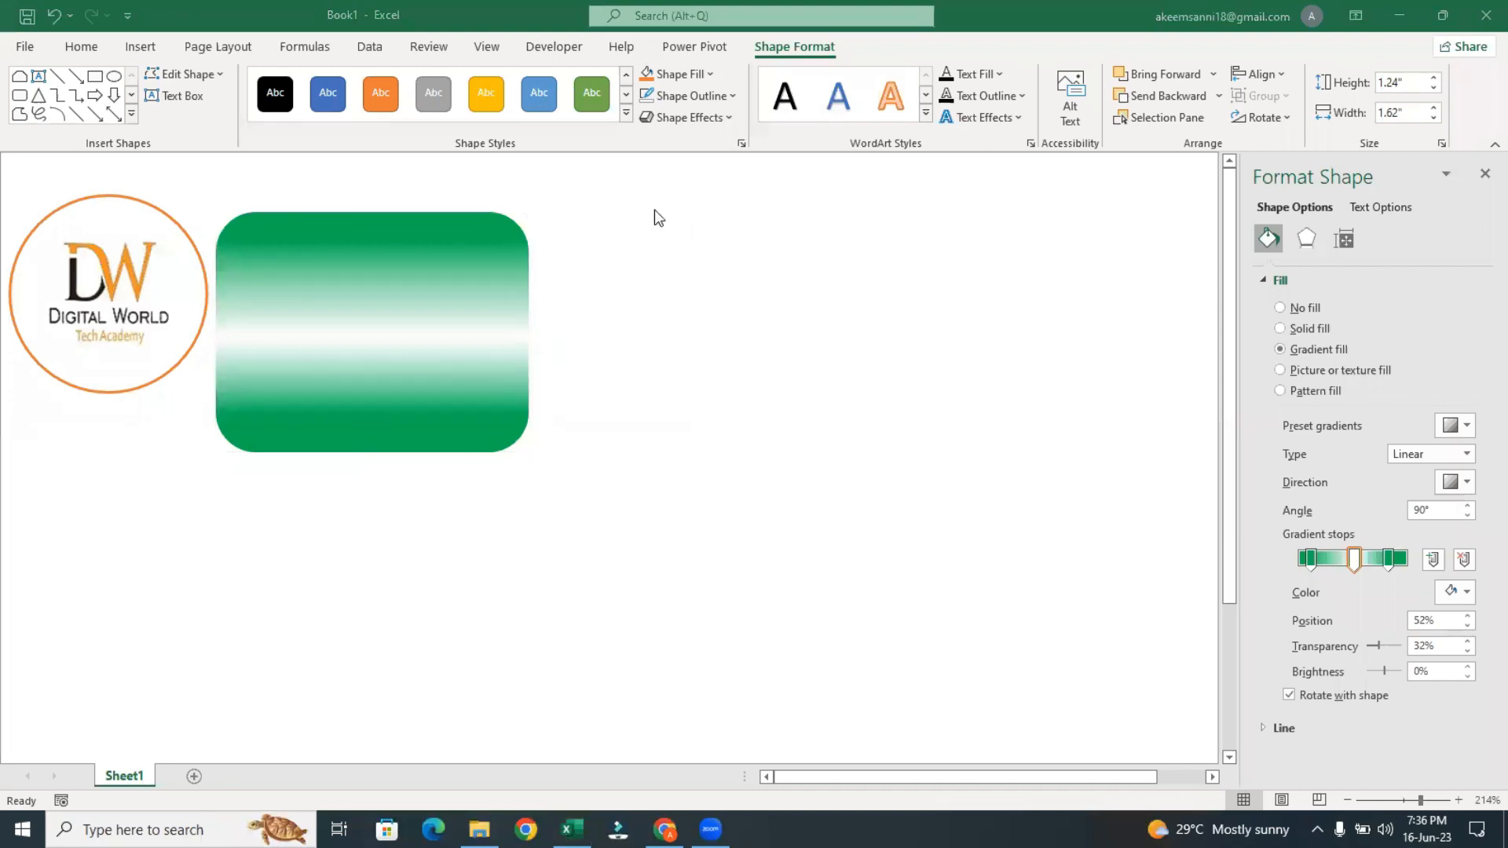
Draw a circle about 1.5" in diameter in the empty area beside the rounded rectangle
{"action": "left_click", "coordinate": [114, 77]}
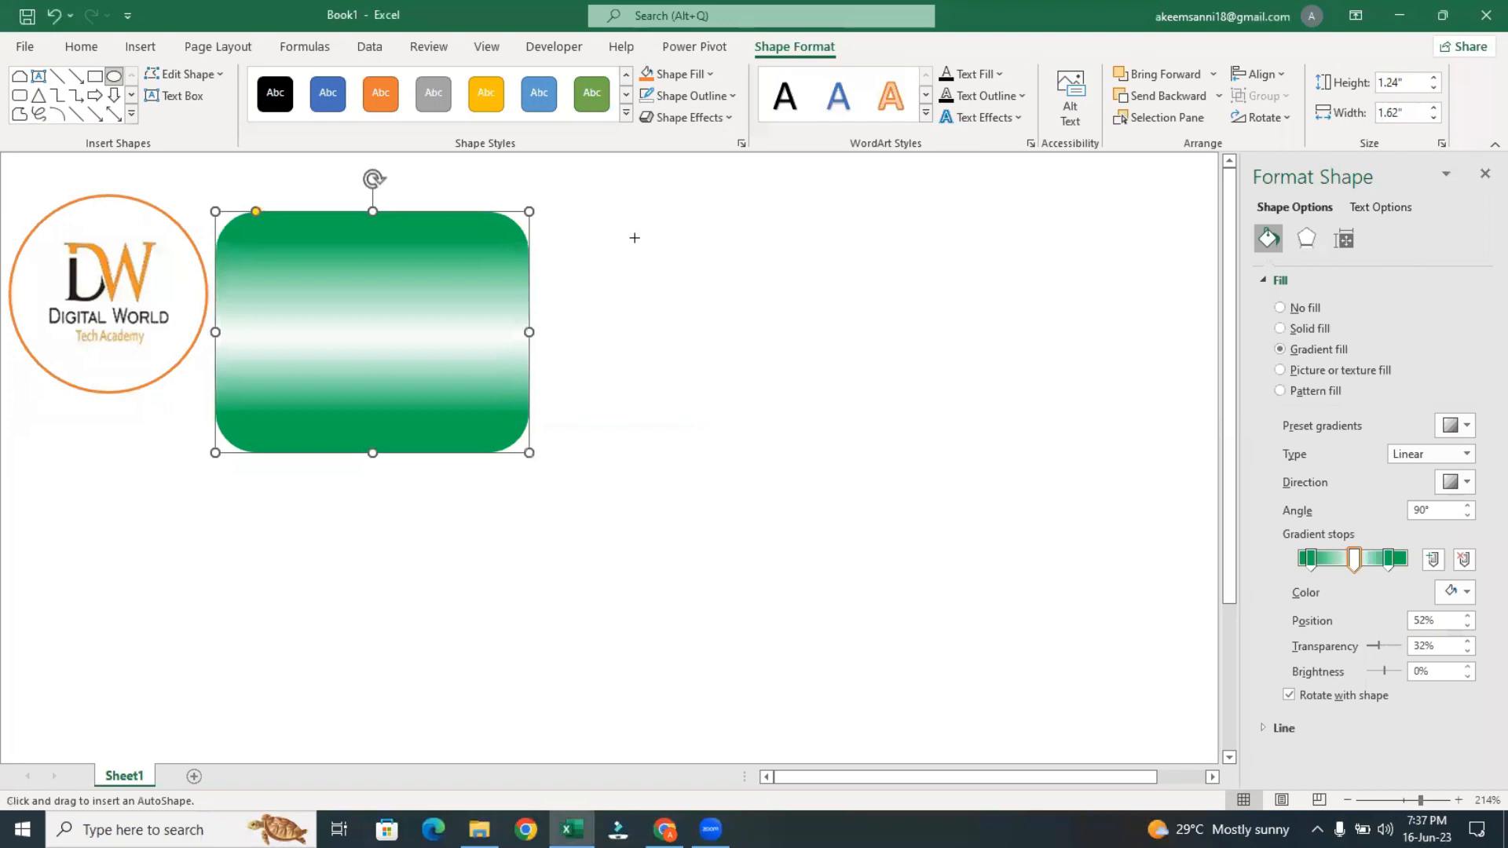
{"action": "left_click_drag", "start_coordinate": [635, 237], "coordinate": [926, 418]}
{"action": "left_click_drag", "start_coordinate": [822, 390], "coordinate": [771, 355]}
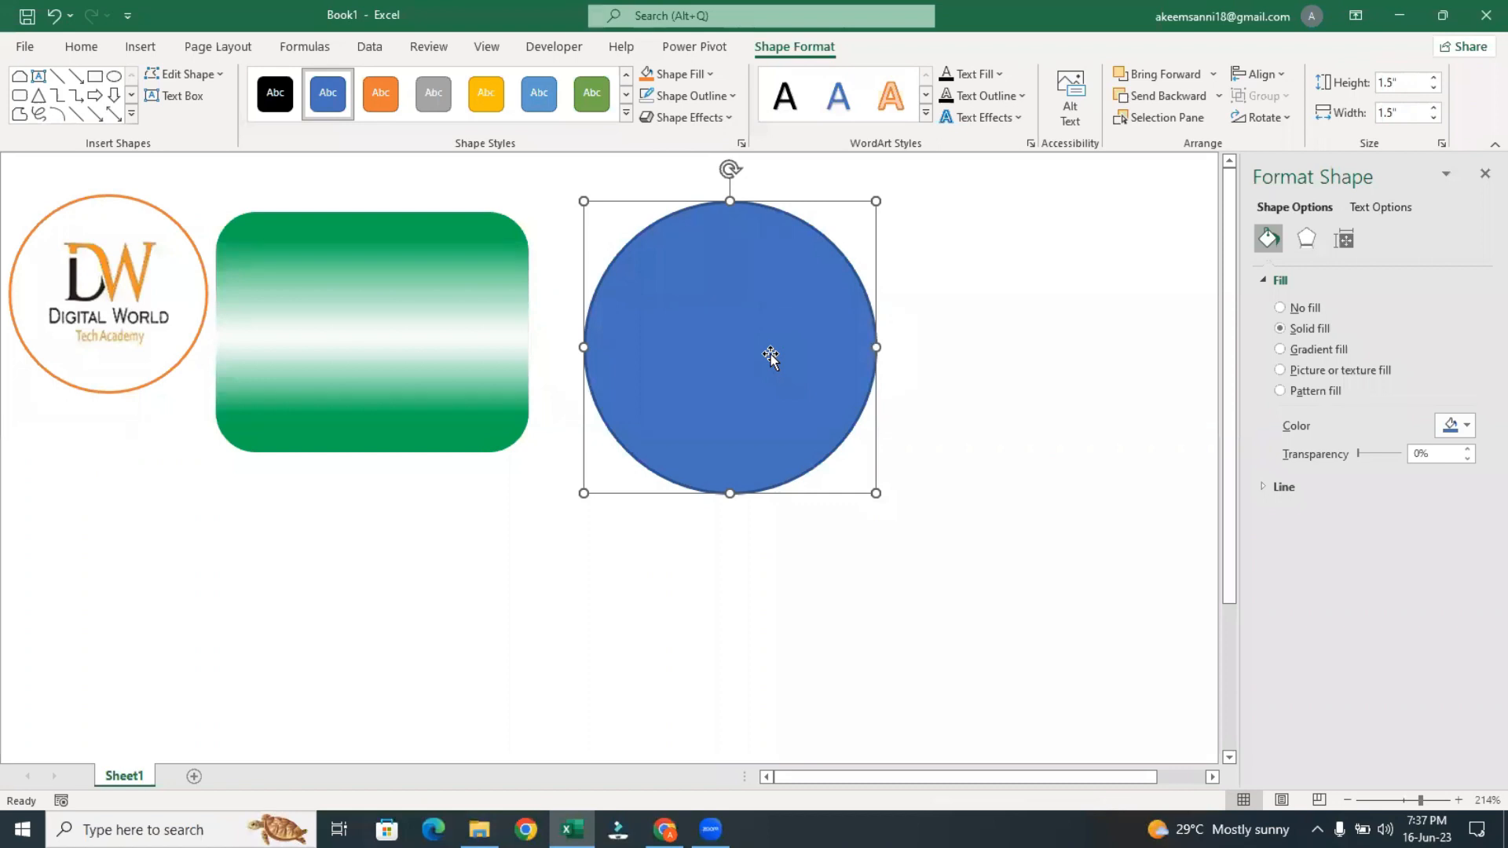
Apply a gradient fill to the circle and recolor its first gradient stop to standard red
{"action": "left_click", "coordinate": [1280, 351]}
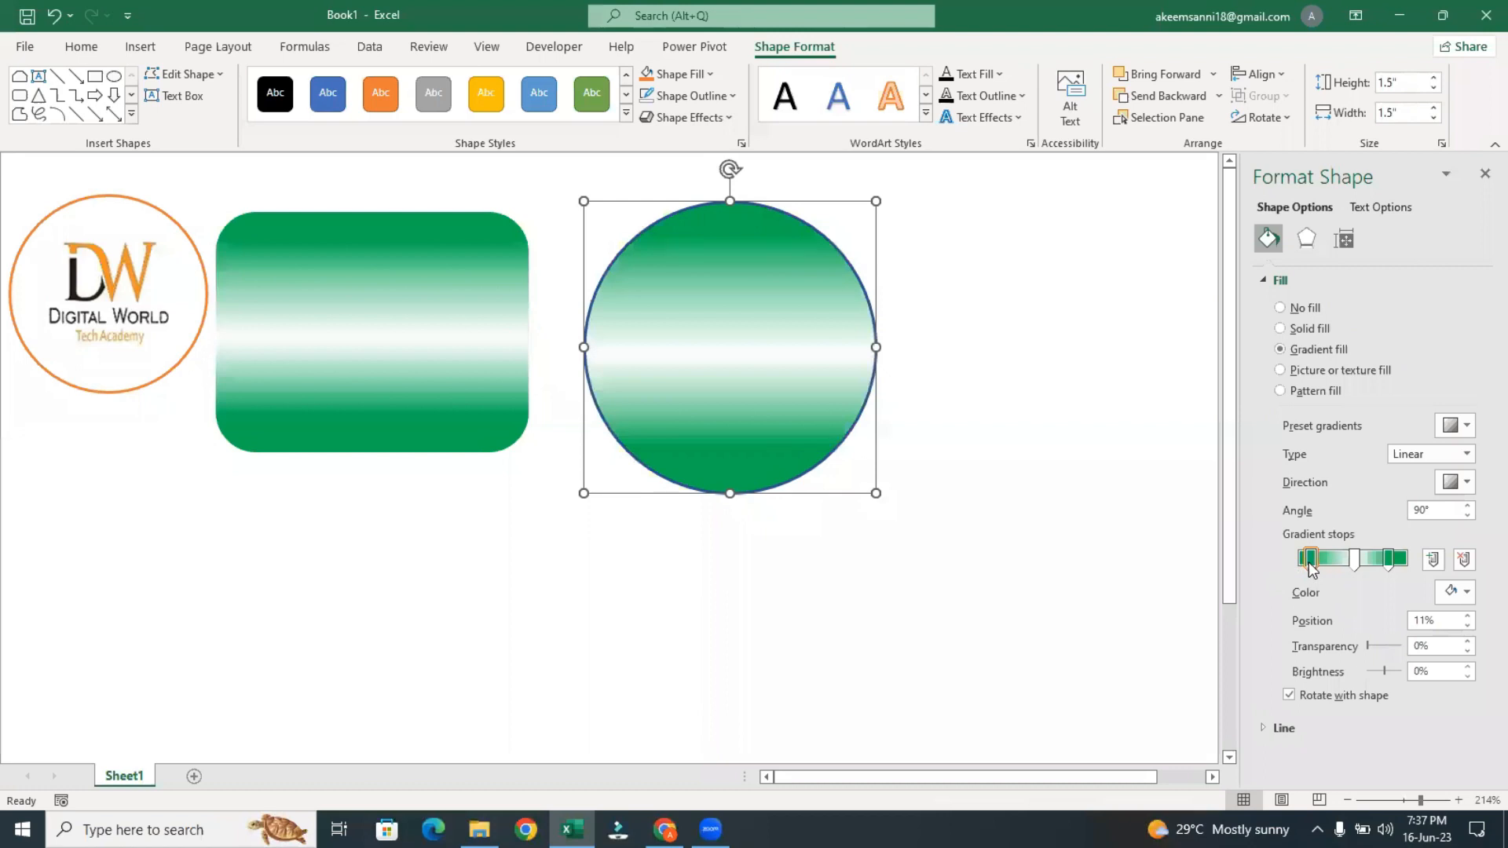
{"action": "left_click", "coordinate": [1459, 594]}
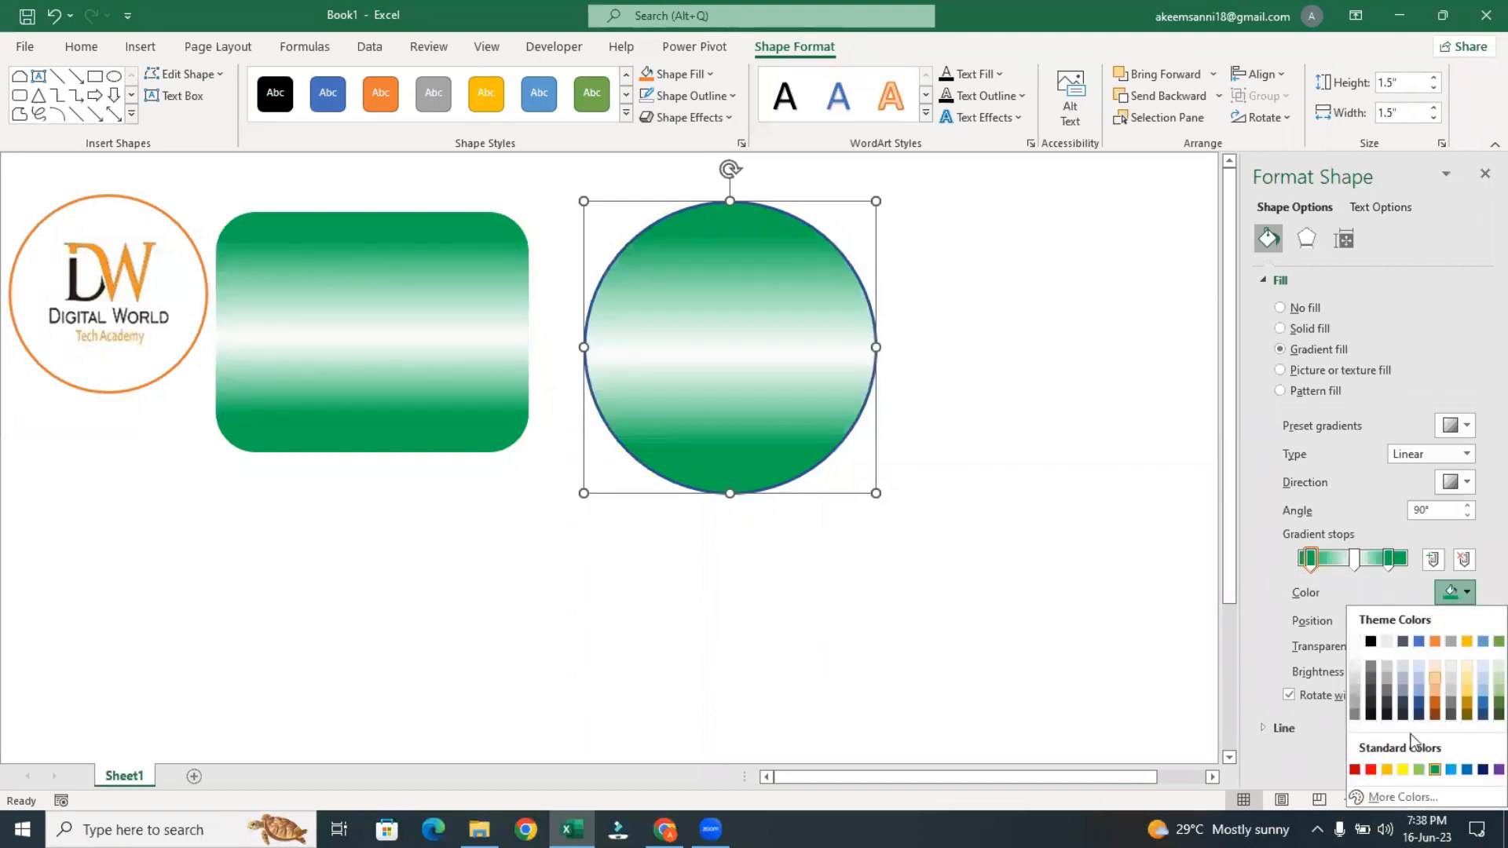
{"action": "left_click", "coordinate": [1370, 770]}
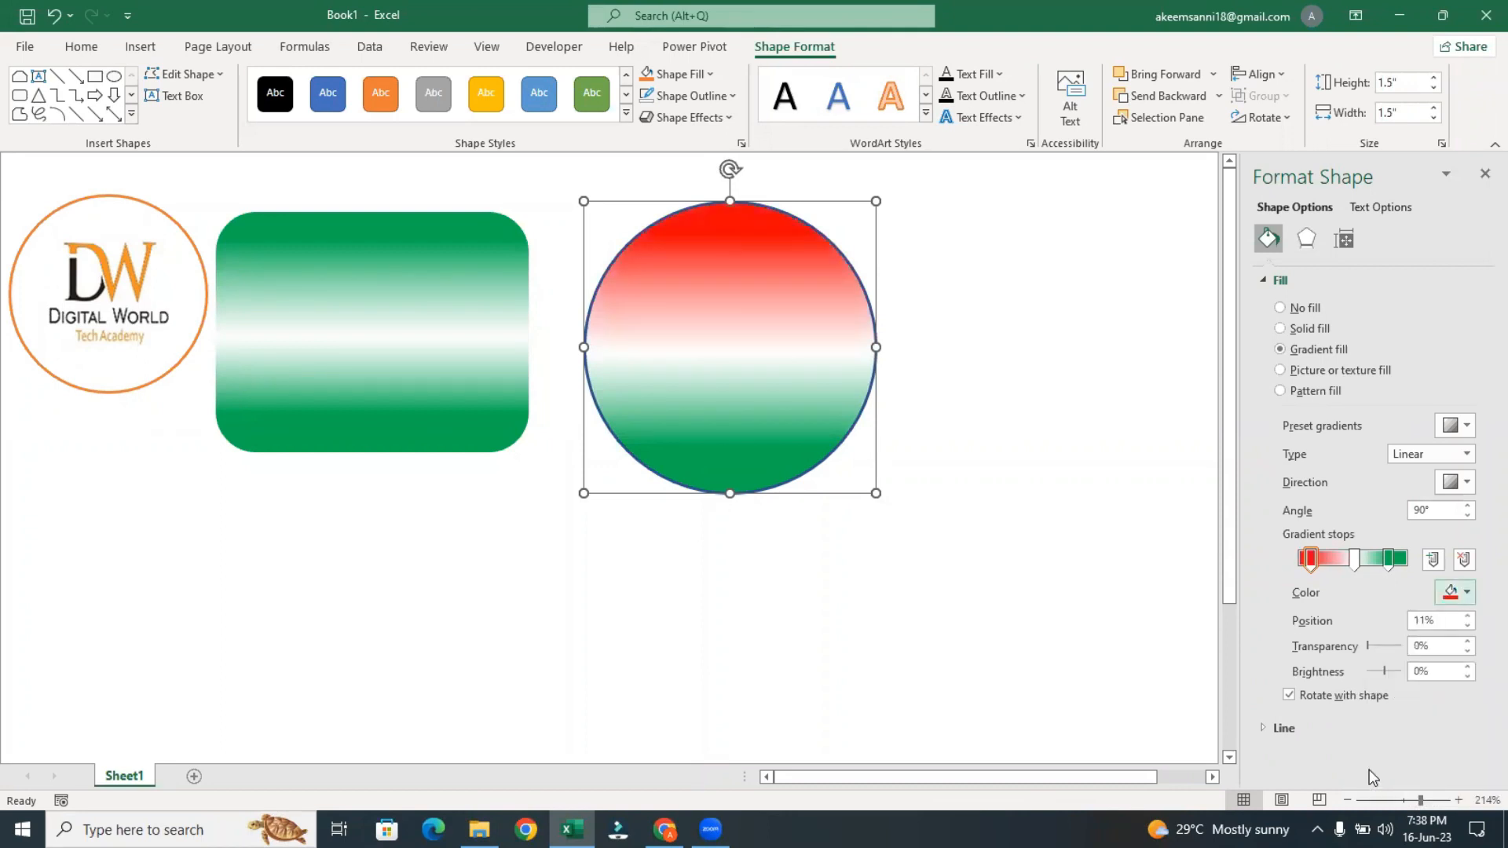
Recolor the circle's middle gradient stop to standard yellow and move the red first stop to 10%
{"action": "left_click", "coordinate": [1358, 565]}
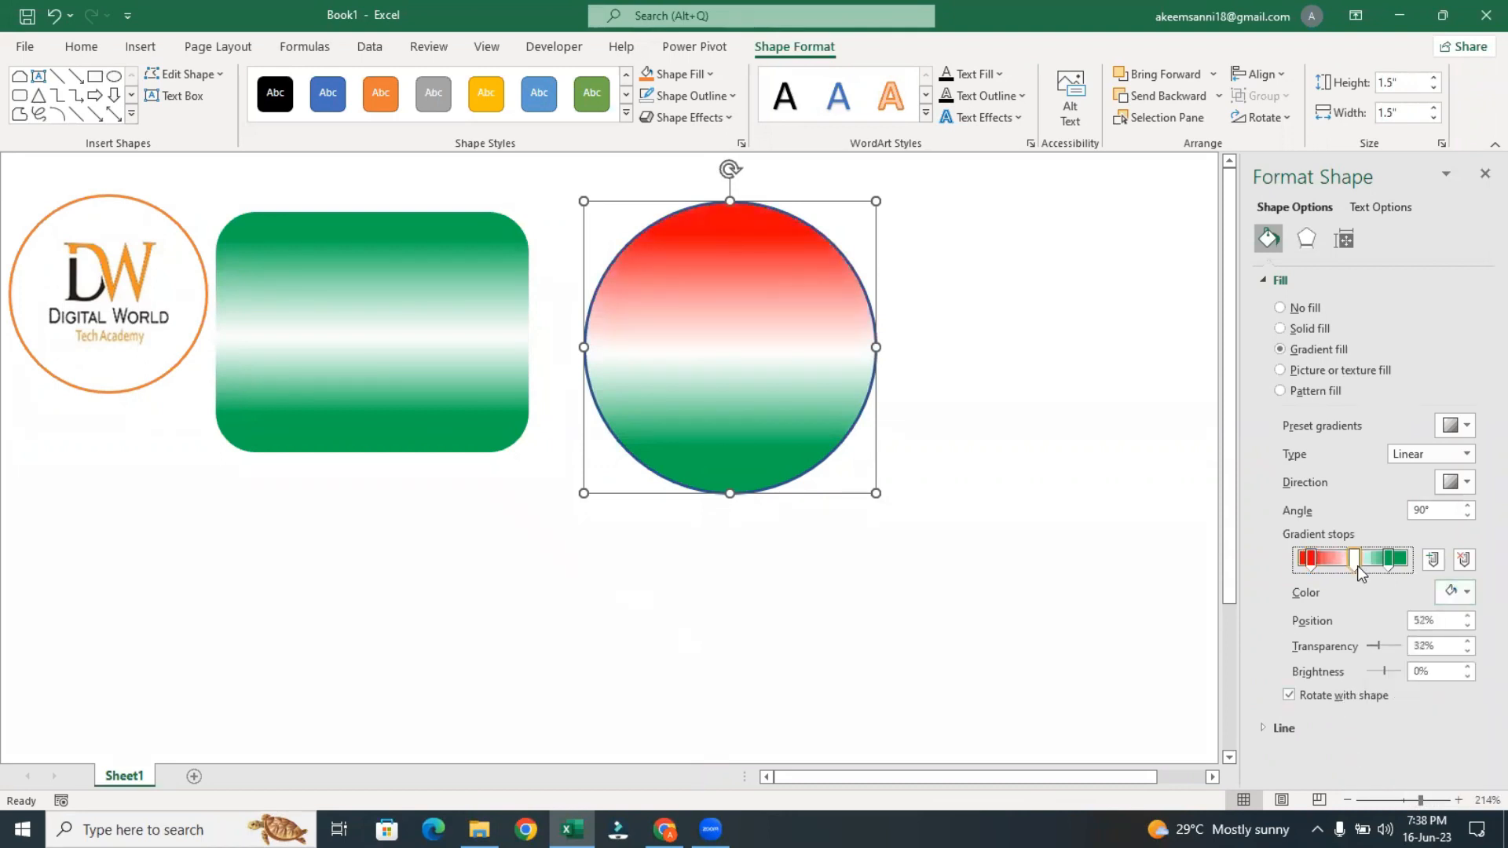
{"action": "left_click", "coordinate": [1461, 593]}
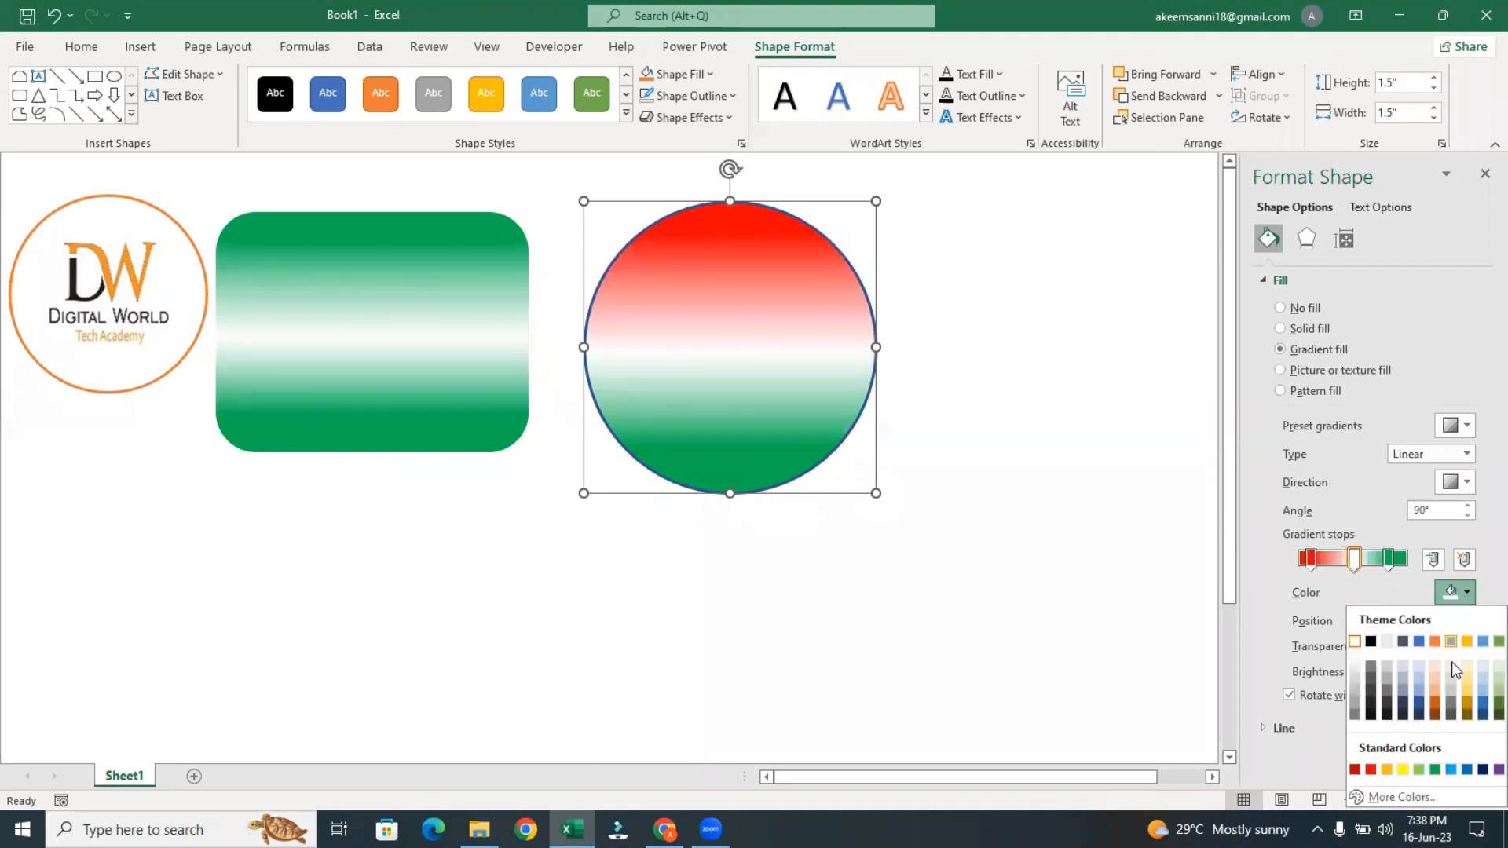
{"action": "left_click", "coordinate": [1404, 771]}
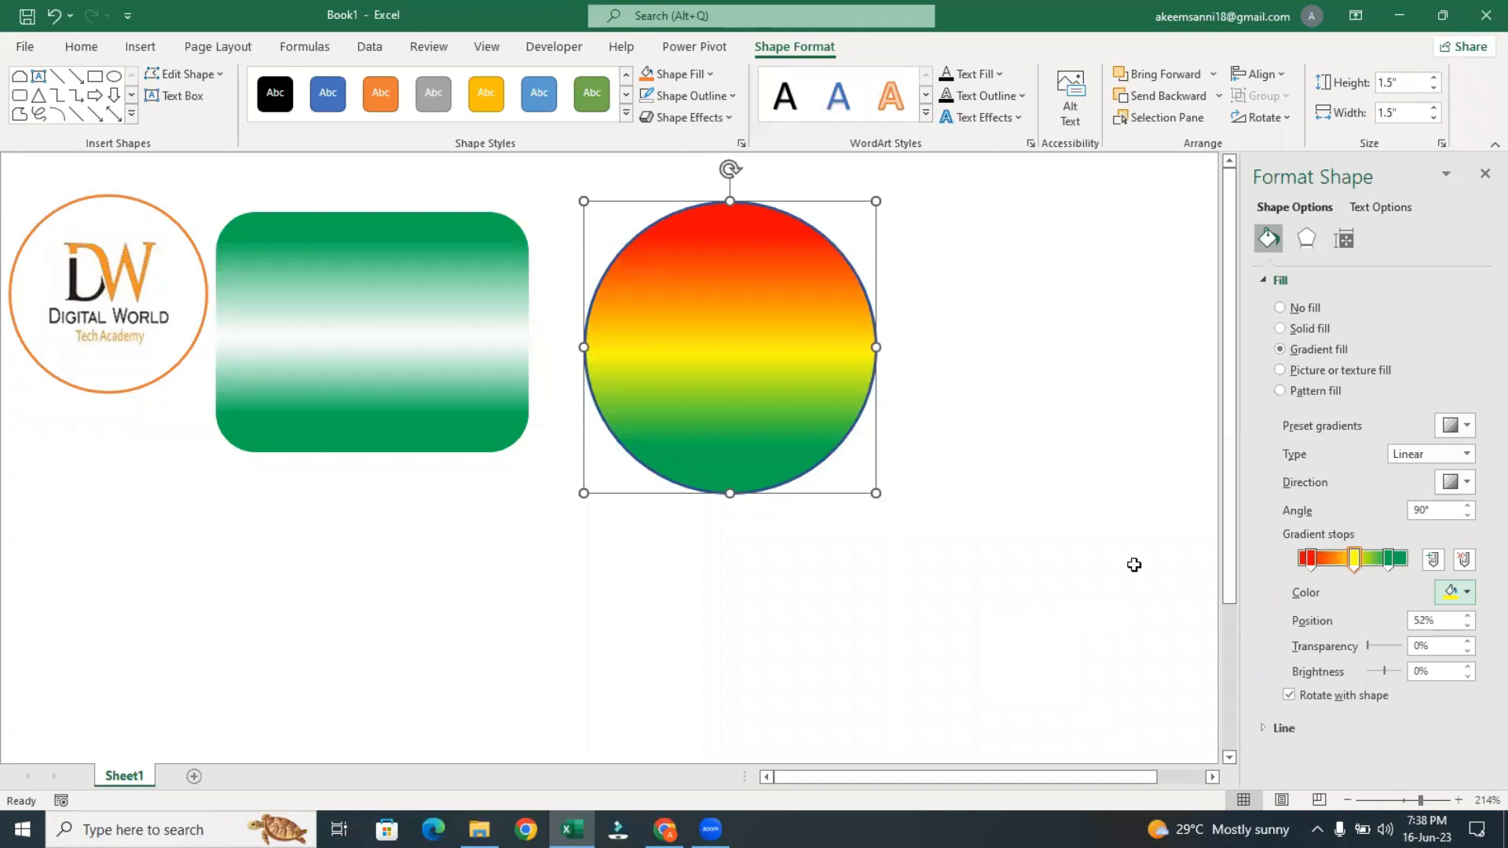
{"action": "left_click", "coordinate": [1311, 561]}
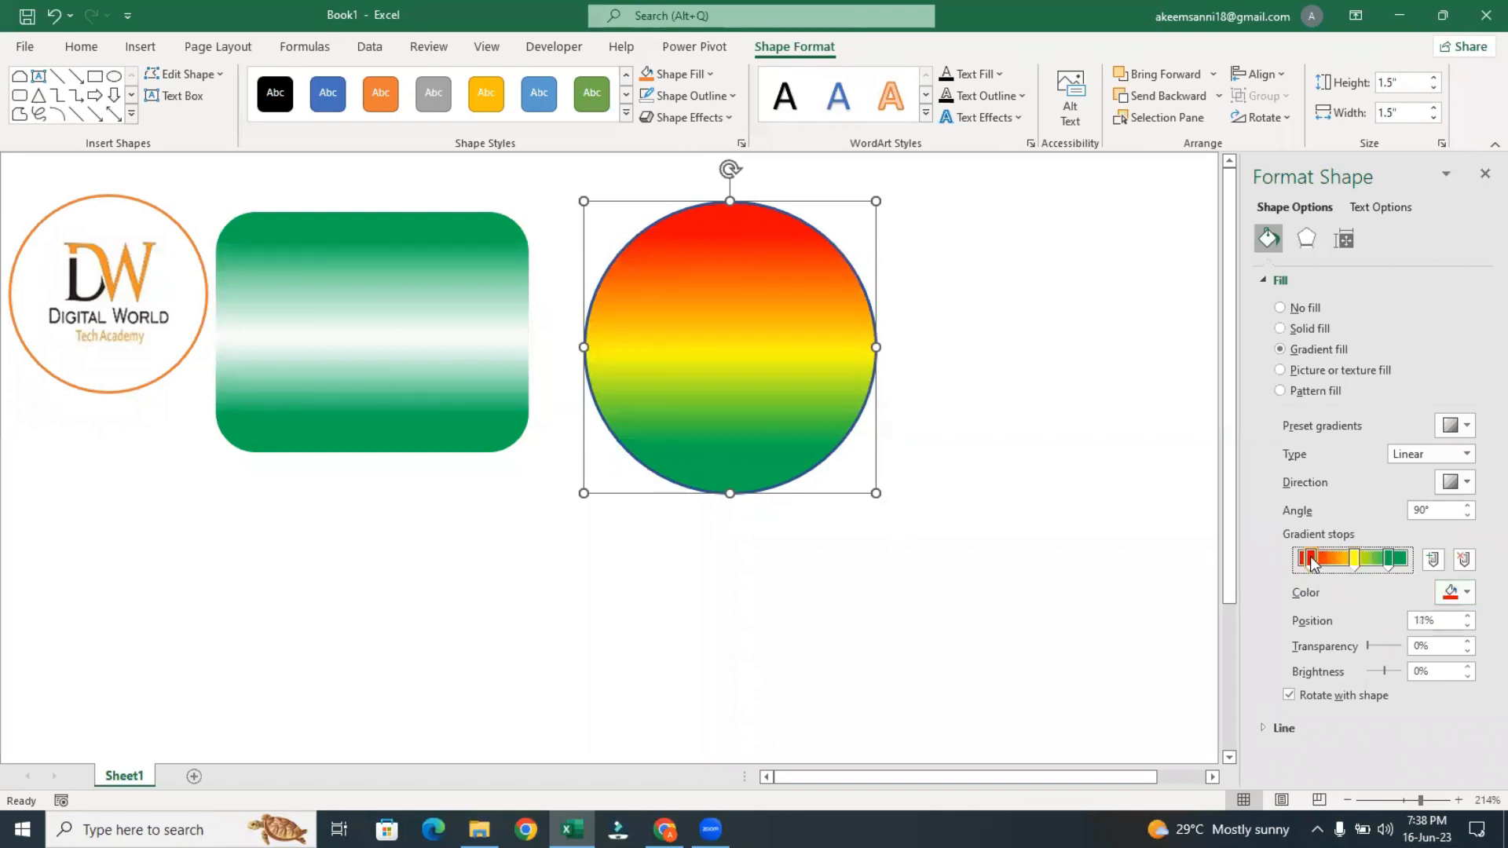
{"action": "left_click_drag", "start_coordinate": [1311, 562], "coordinate": [1309, 563]}
Draw a five-point star about 0.44" high and 0.46" wide at the center of the gradient circle
{"action": "left_click", "coordinate": [131, 114]}
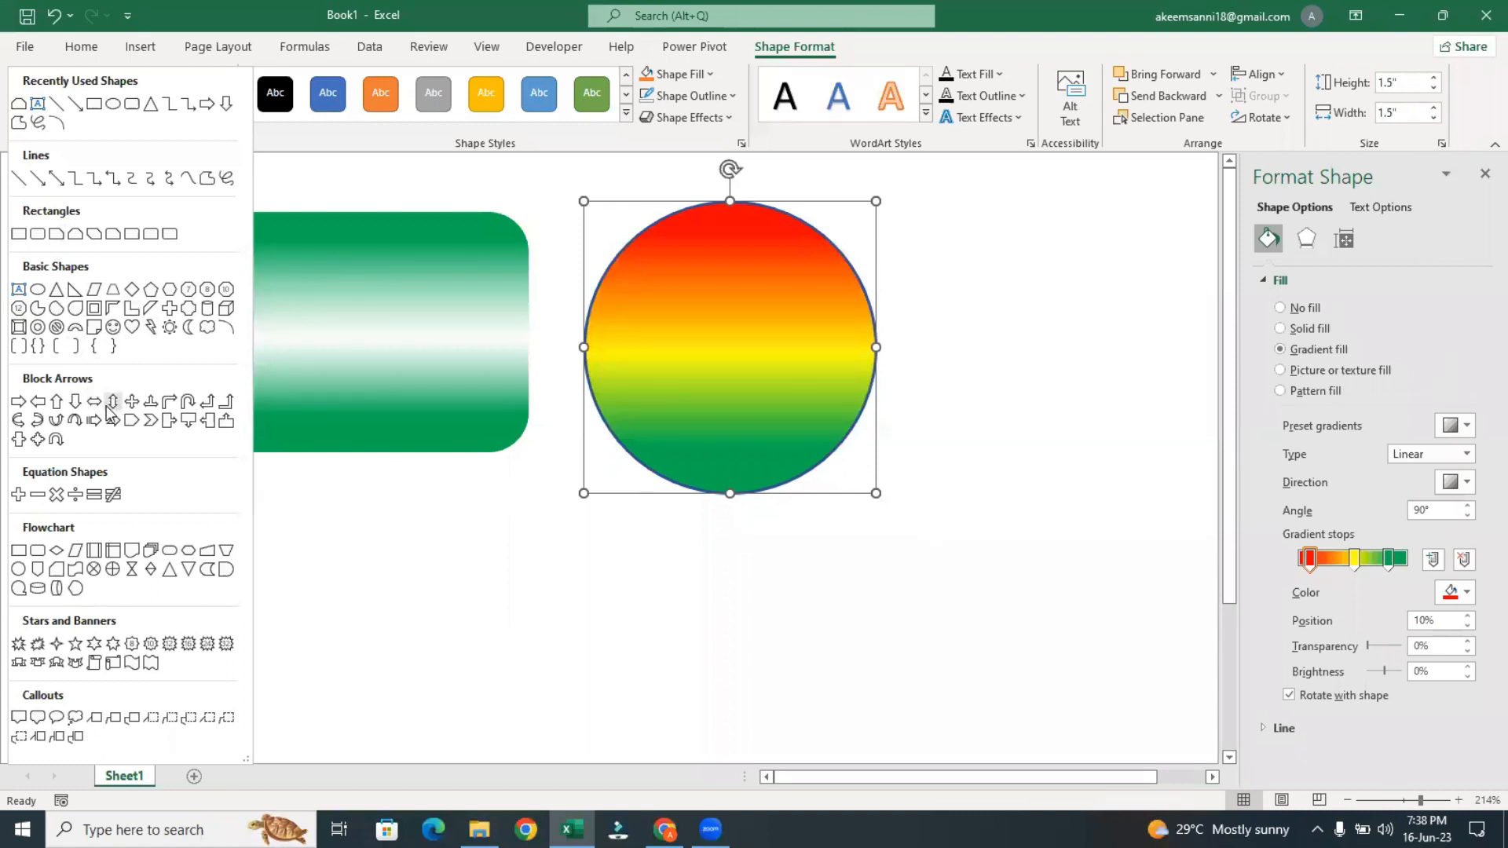
{"action": "left_click", "coordinate": [75, 645]}
{"action": "left_click_drag", "start_coordinate": [693, 301], "coordinate": [730, 352]}
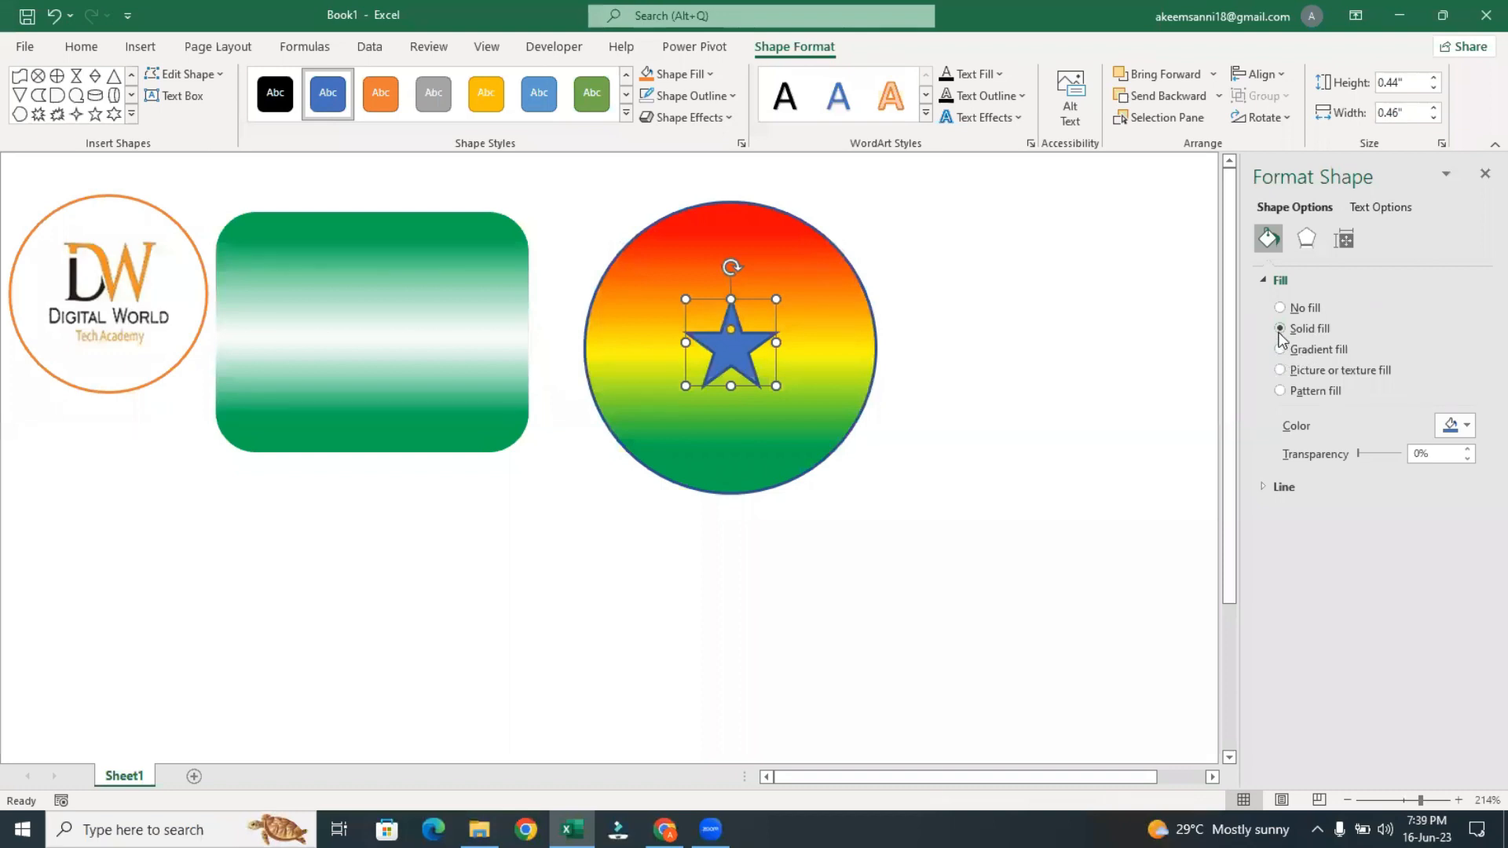
Fill the star in the circle with solid theme black
{"action": "key", "text": "super+plus"}
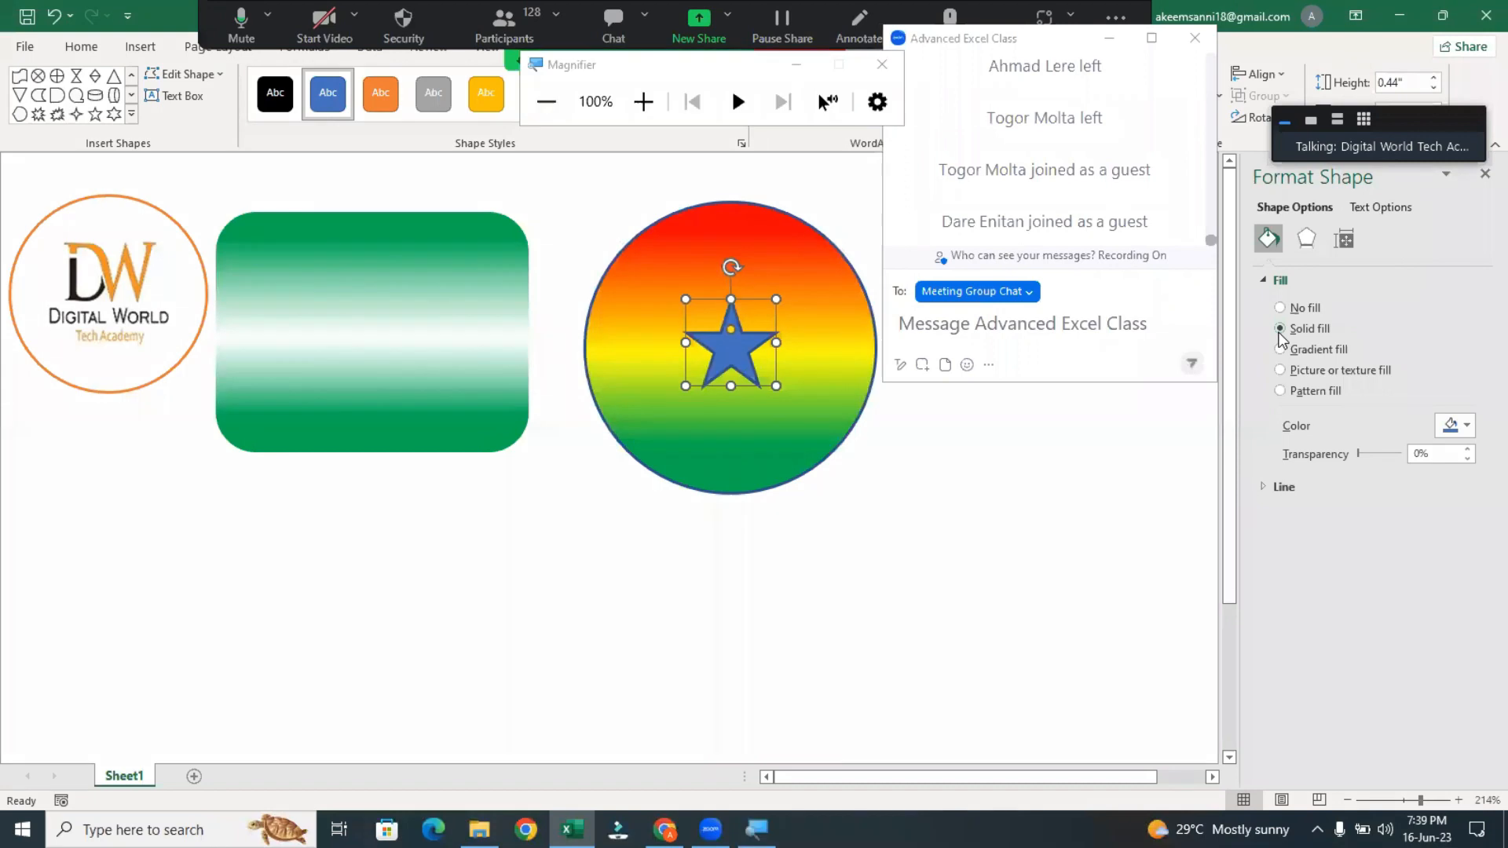
{"action": "key", "text": "super+plus"}
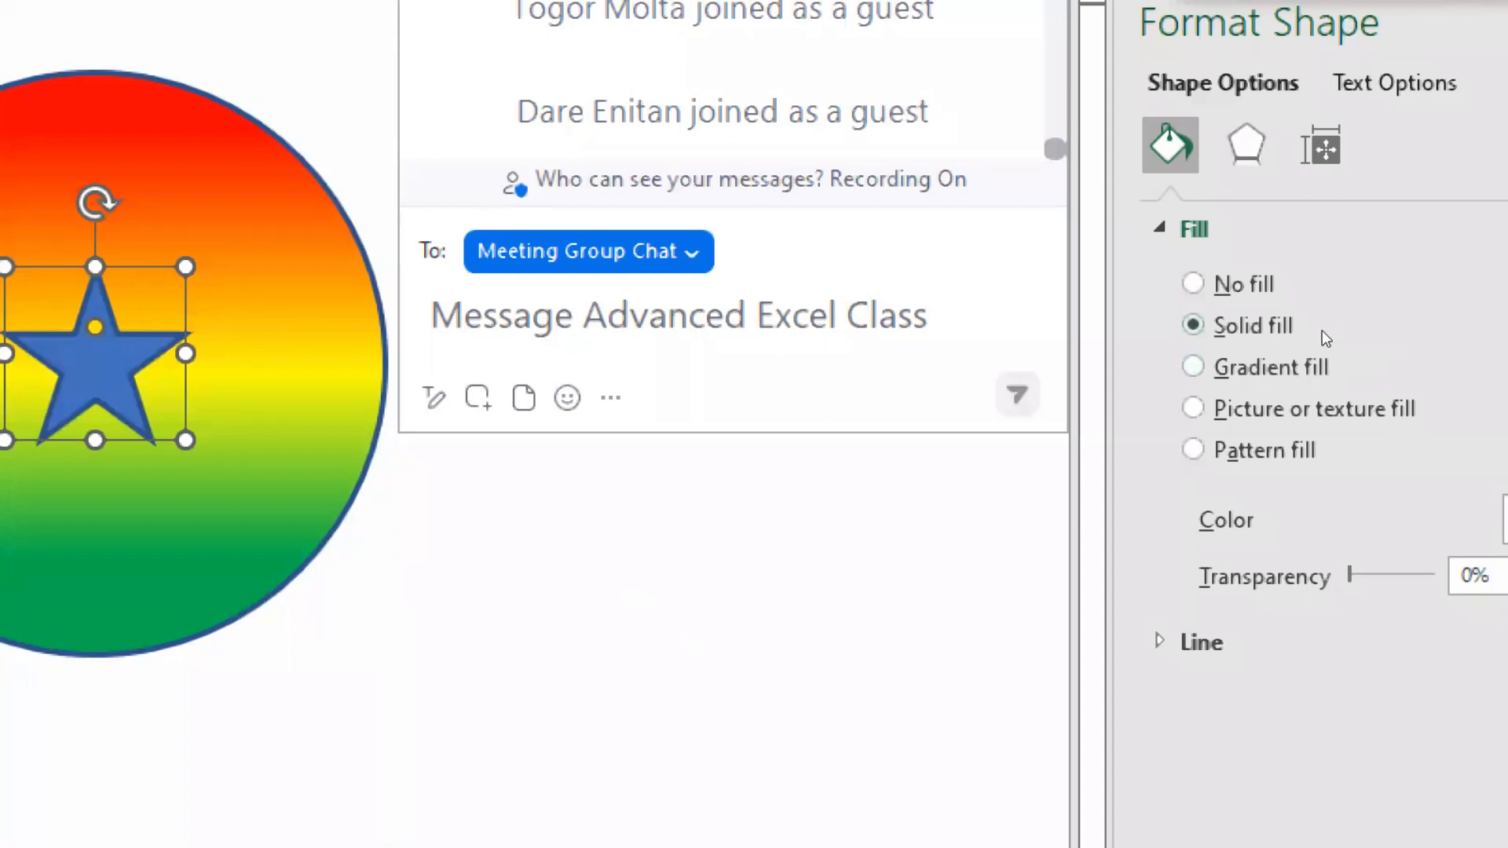
{"action": "key", "text": "super+minus"}
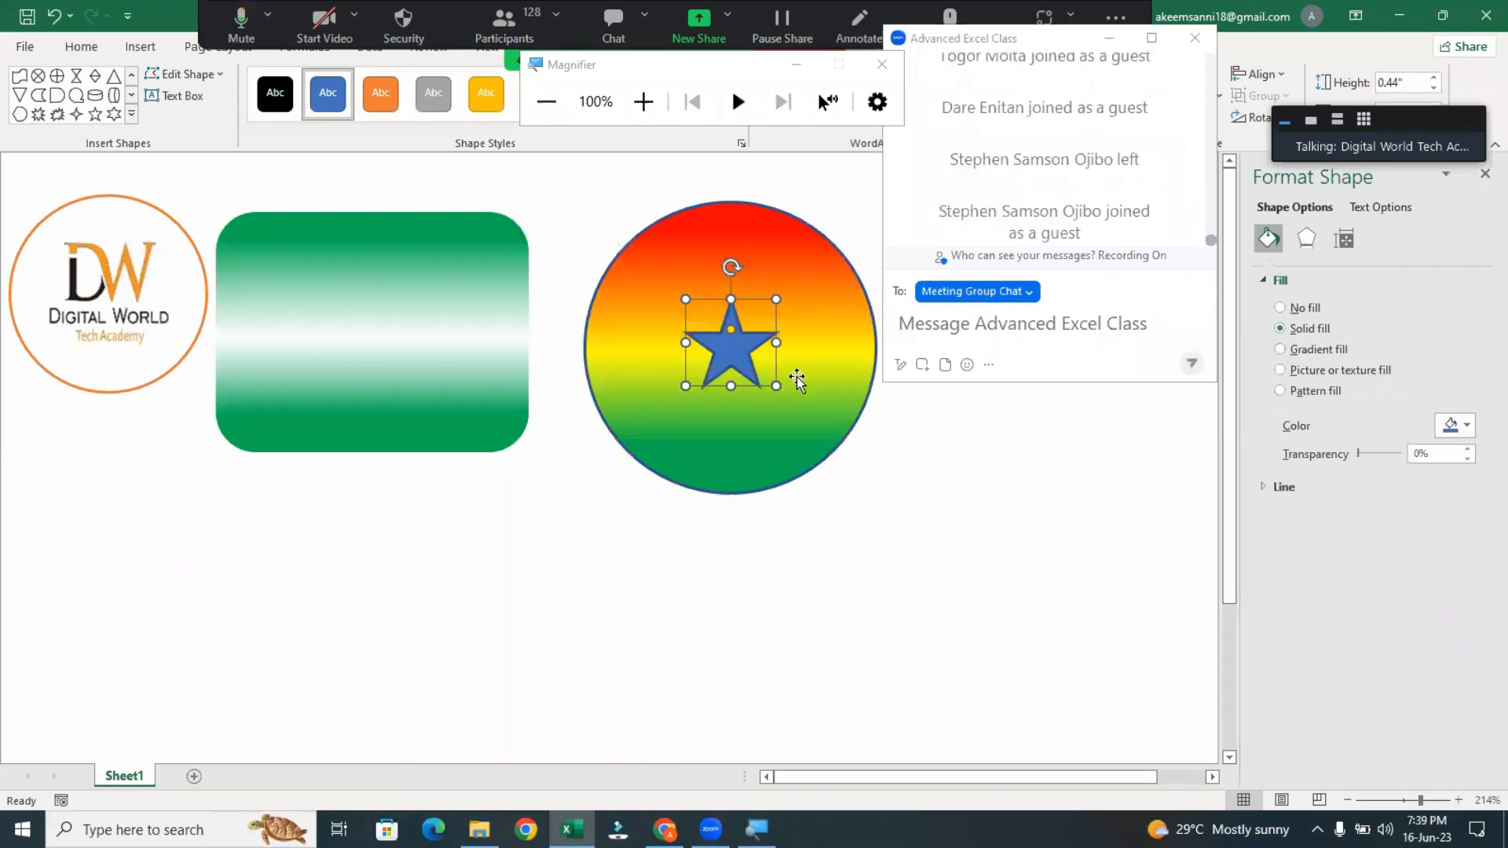
{"action": "left_click", "coordinate": [1455, 425]}
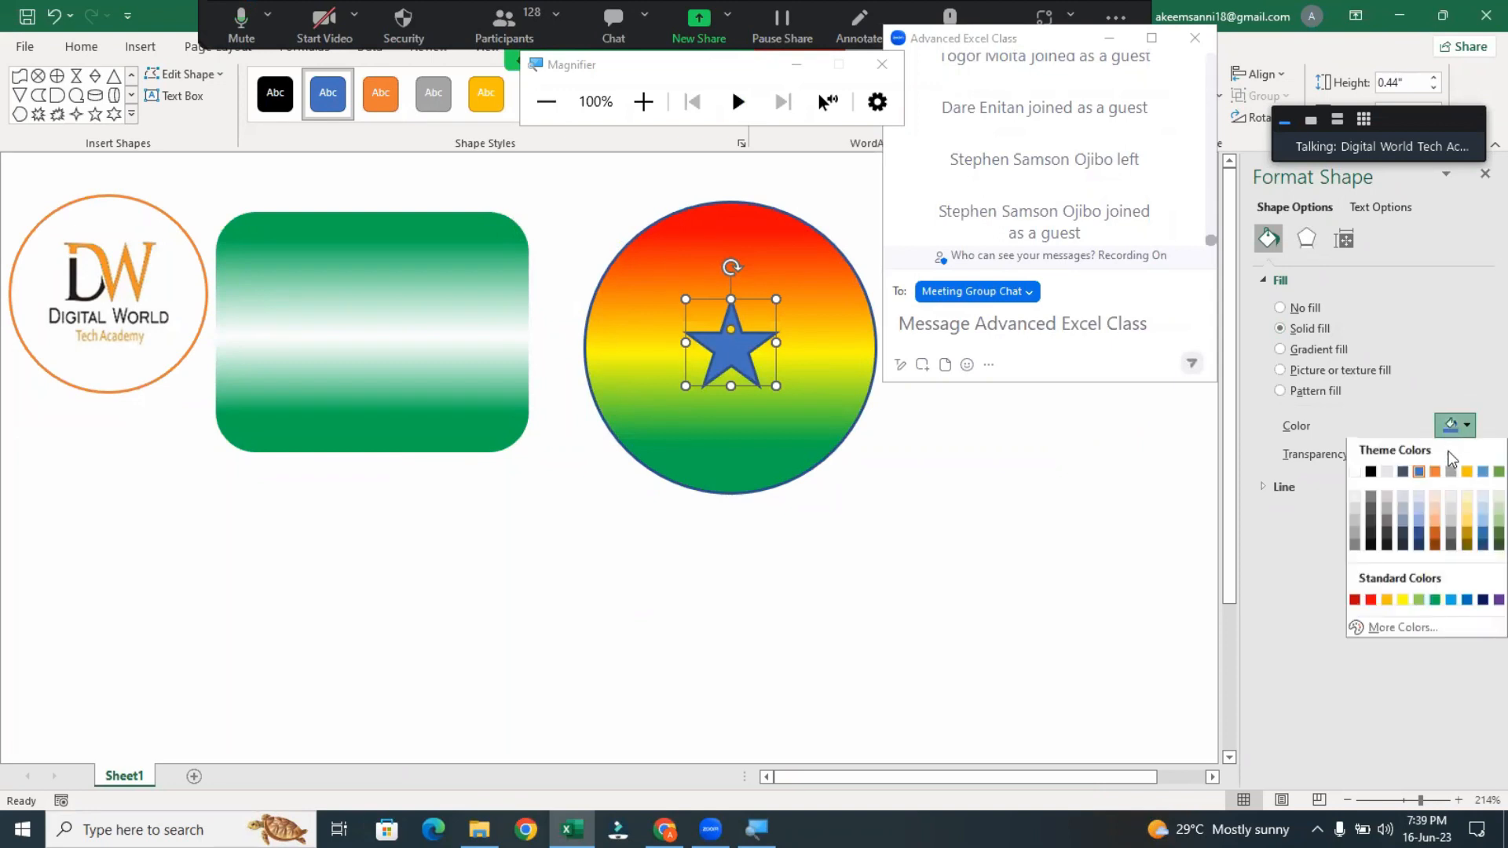
{"action": "left_click", "coordinate": [1371, 471]}
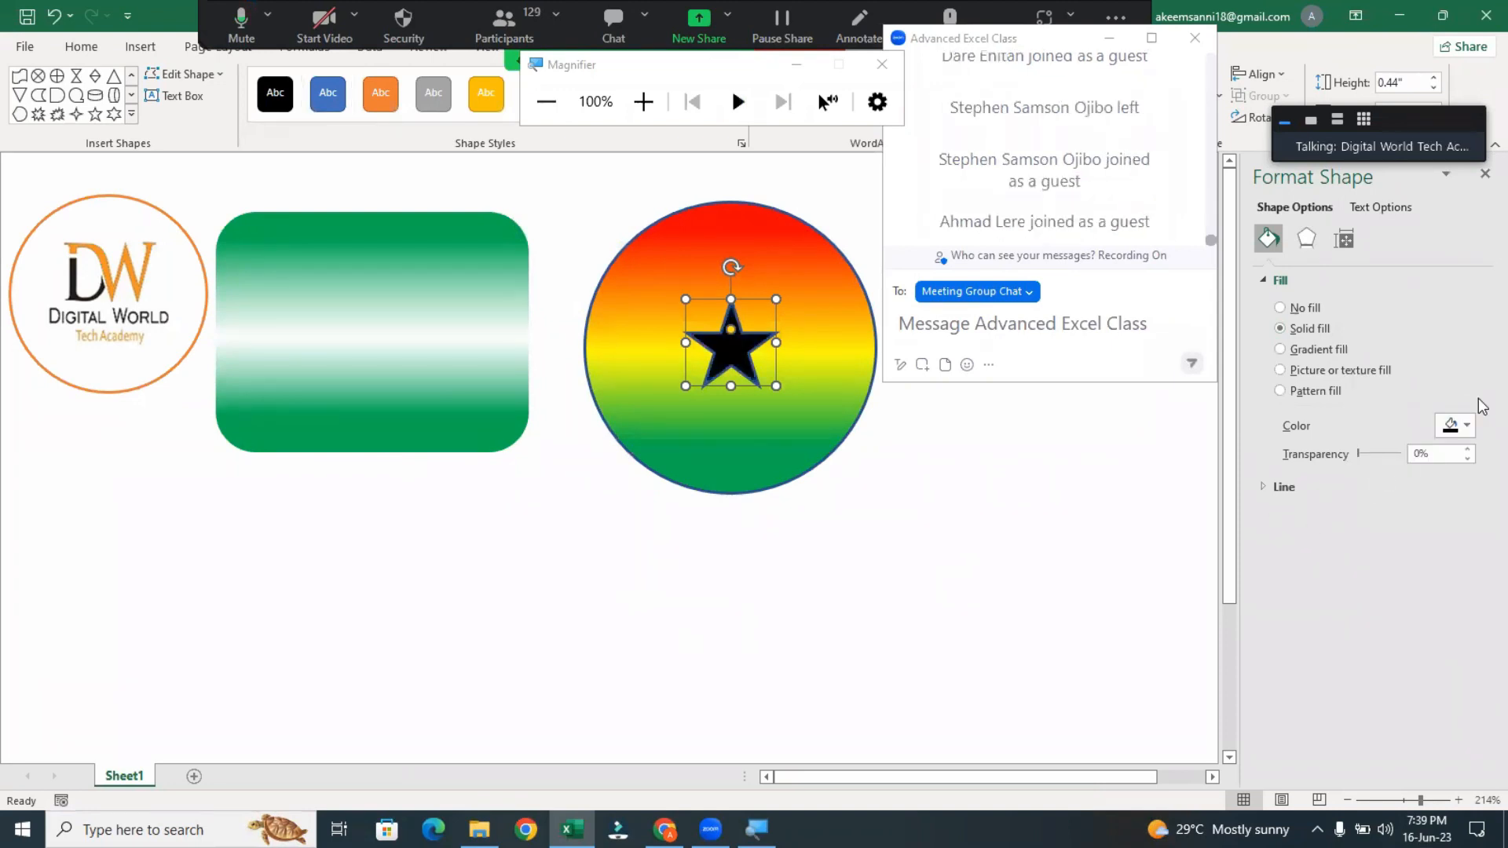
Change the star's solid fill to a dark gray theme shade and reselect the star
{"action": "left_click", "coordinate": [1462, 422]}
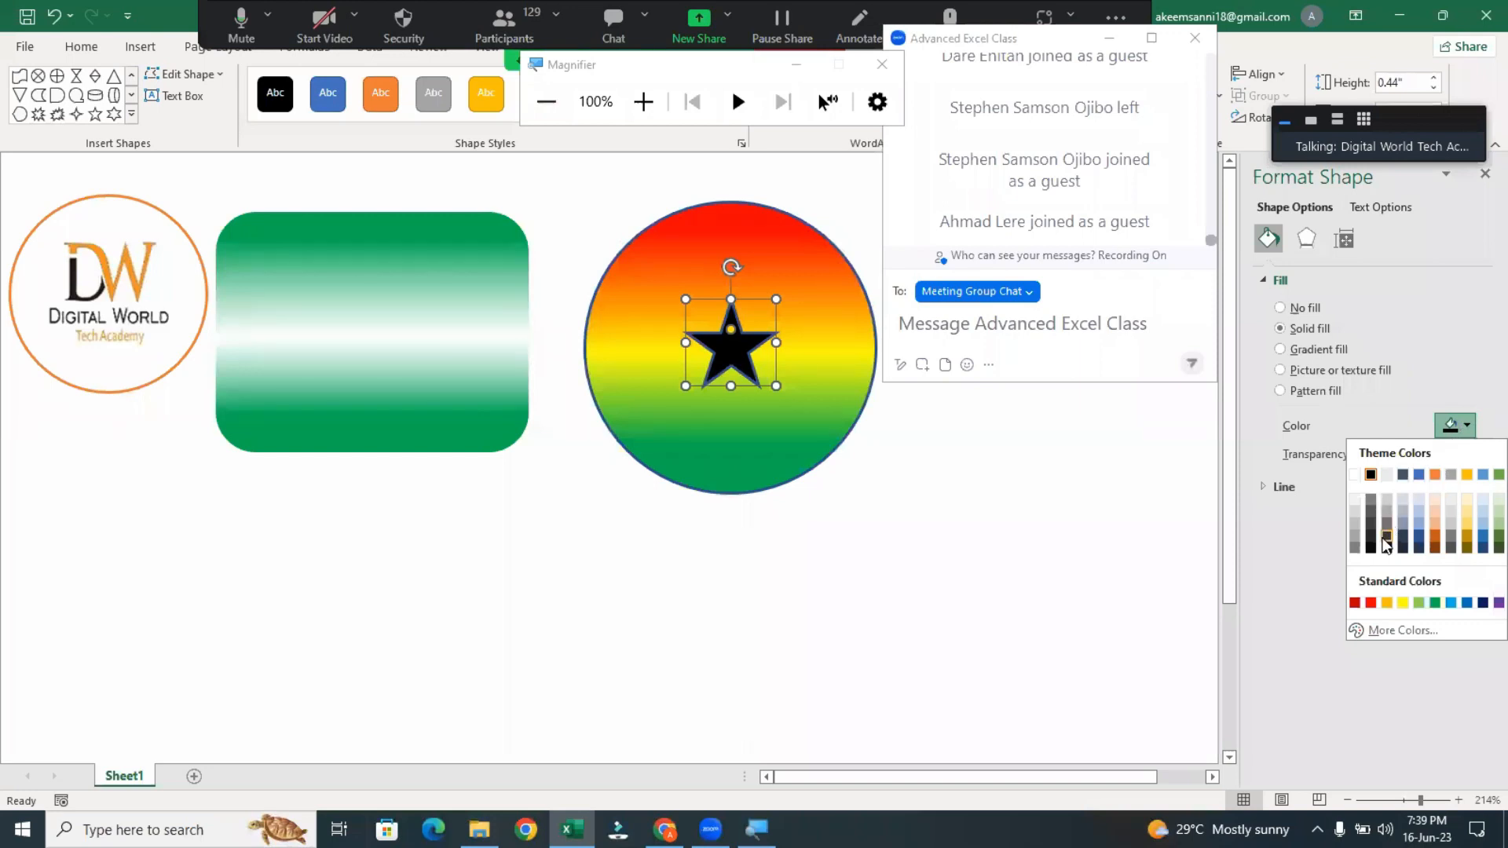
{"action": "left_click", "coordinate": [1387, 540]}
{"action": "left_click", "coordinate": [959, 530]}
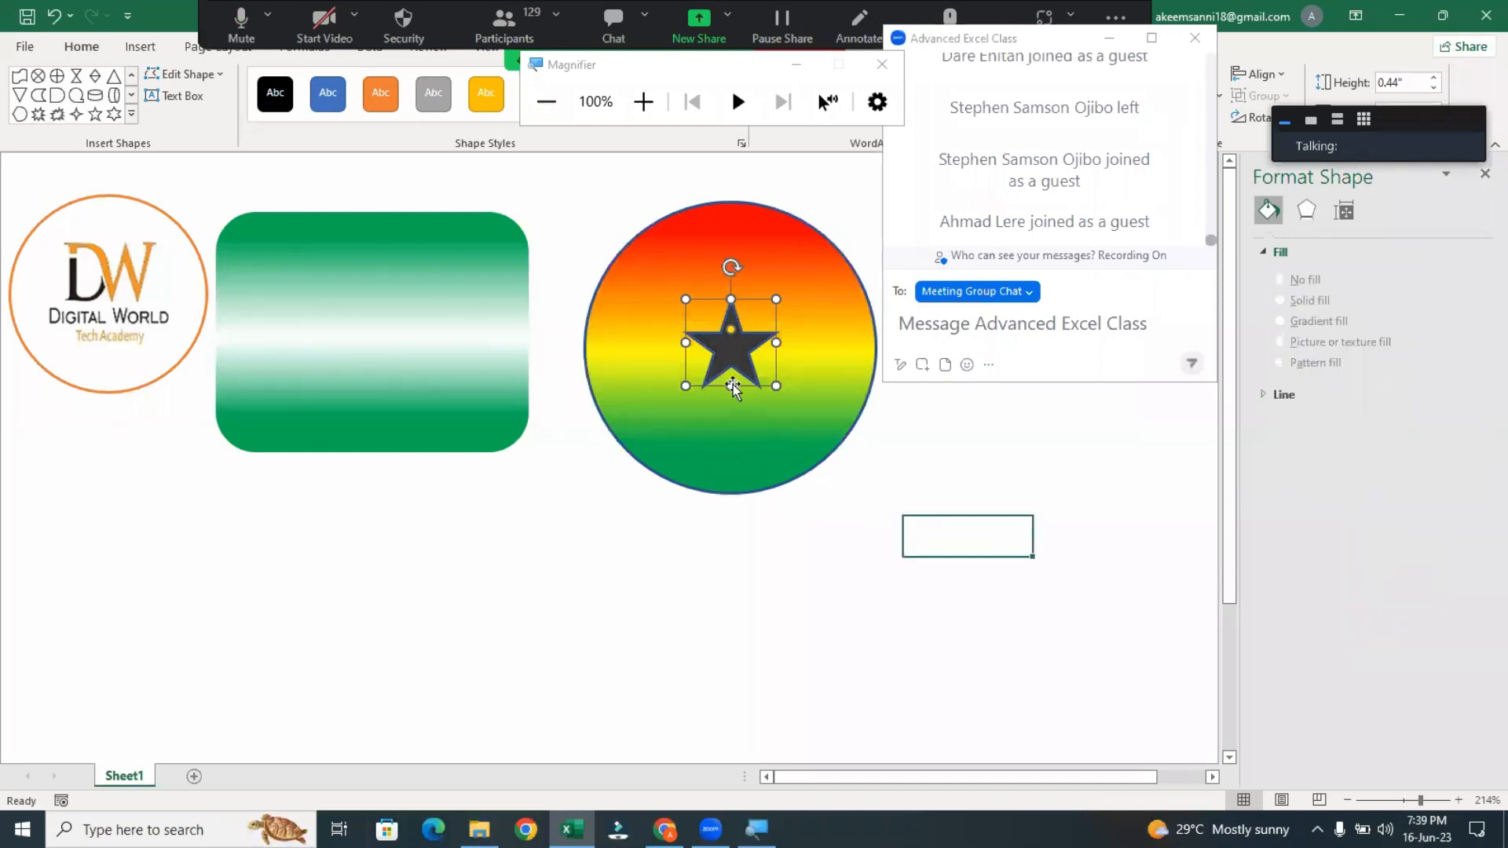
{"action": "left_click", "coordinate": [725, 360]}
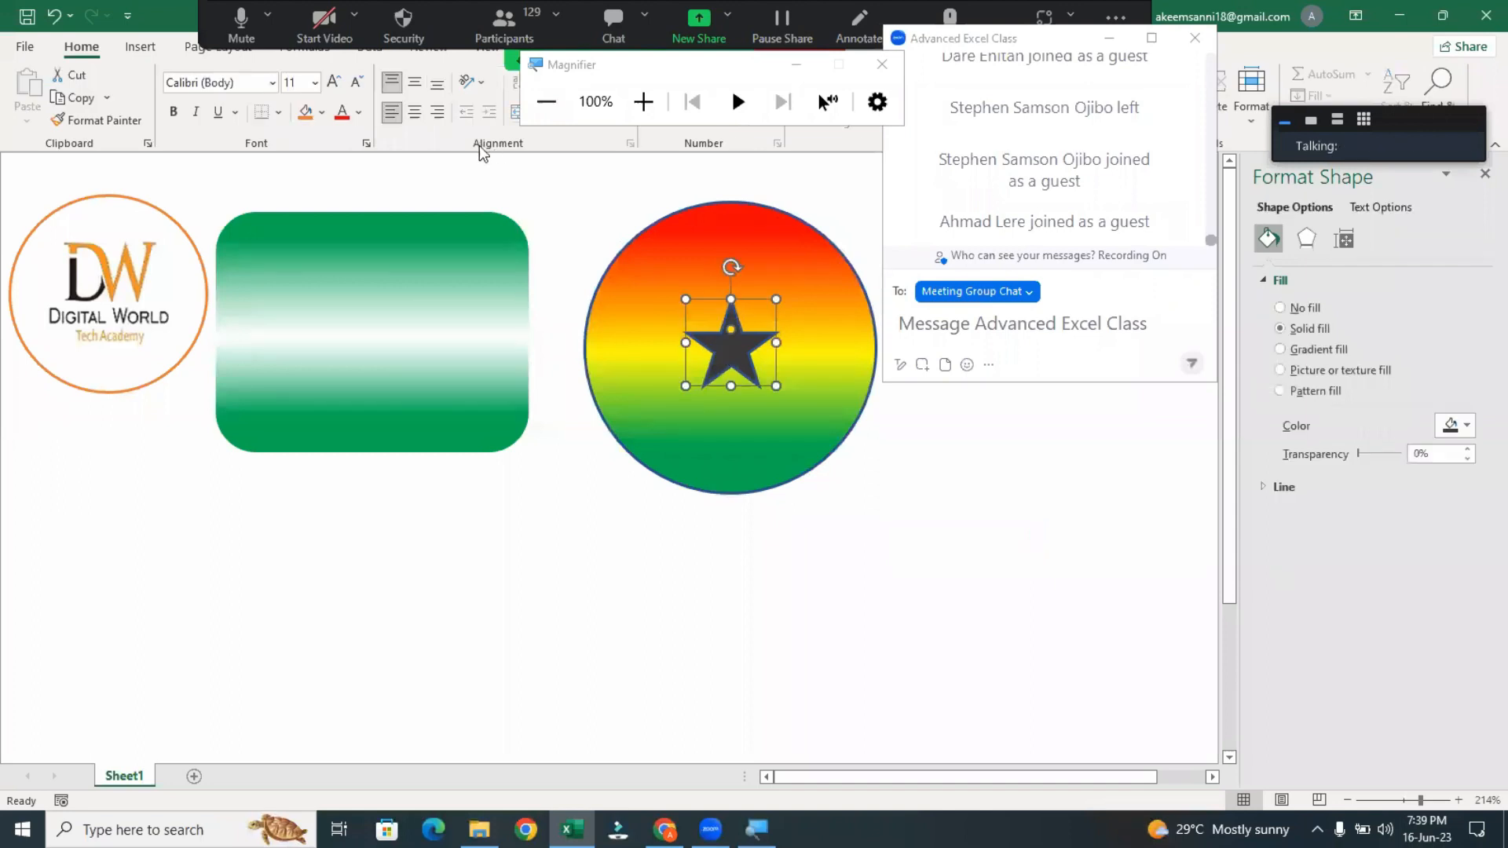
Set the star's solid fill back to theme black and deselect it
{"action": "left_click", "coordinate": [1234, 37]}
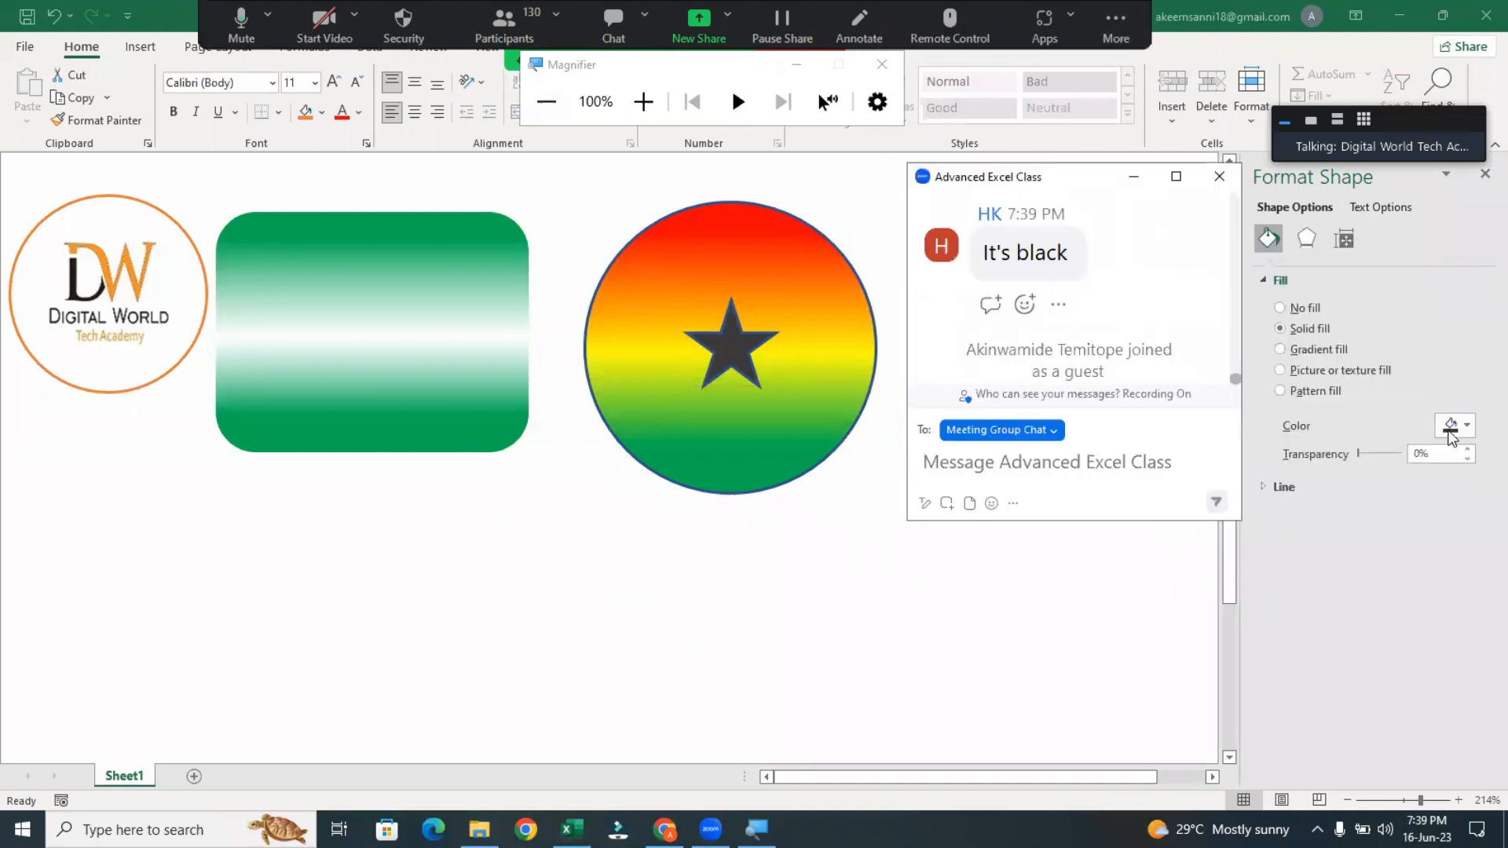
{"action": "left_click", "coordinate": [1439, 437]}
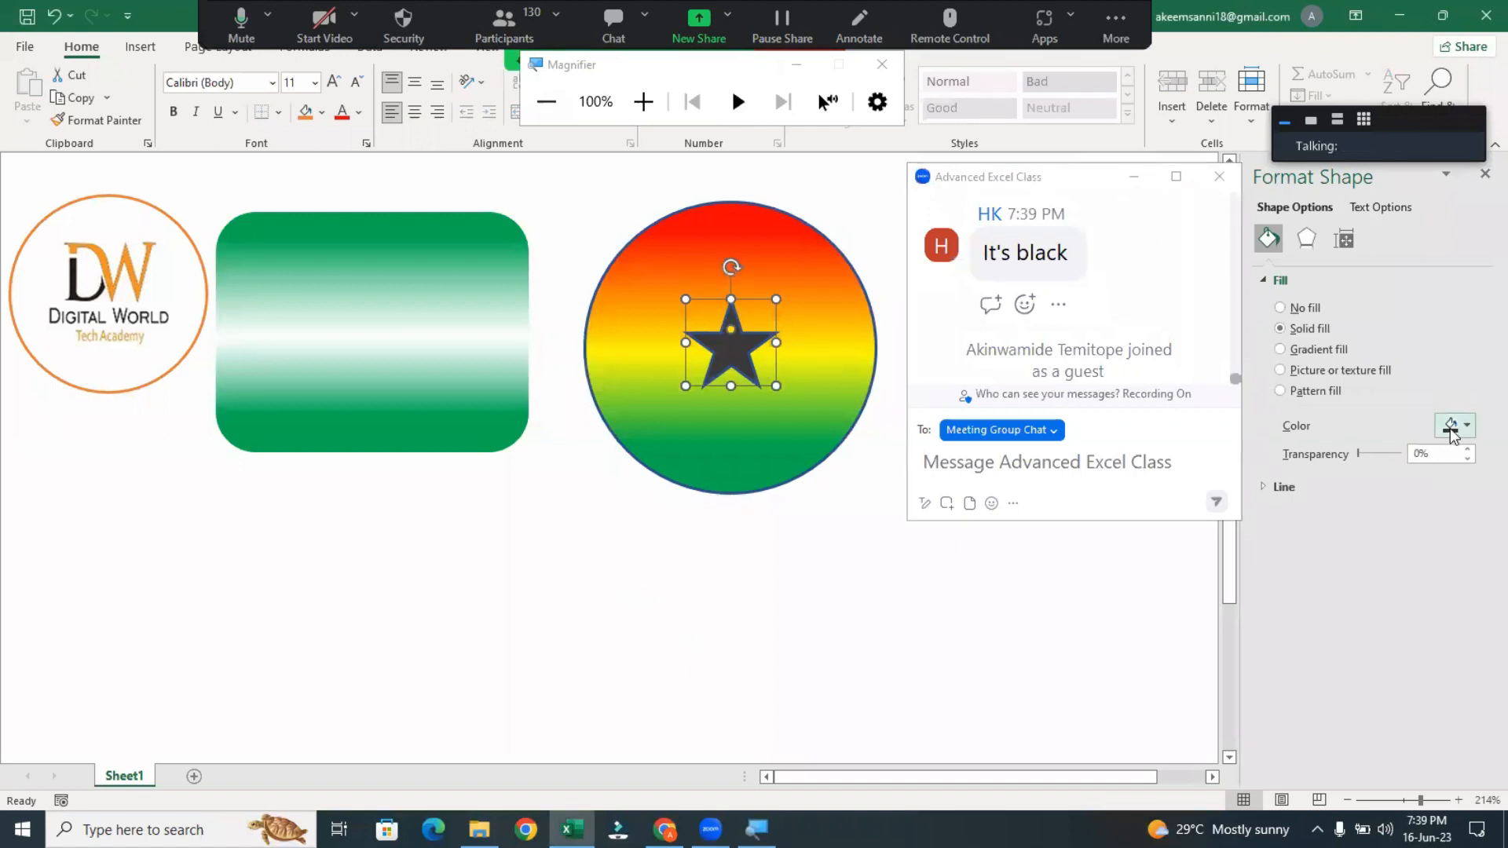
{"action": "left_click", "coordinate": [1451, 427]}
{"action": "left_click", "coordinate": [1370, 476]}
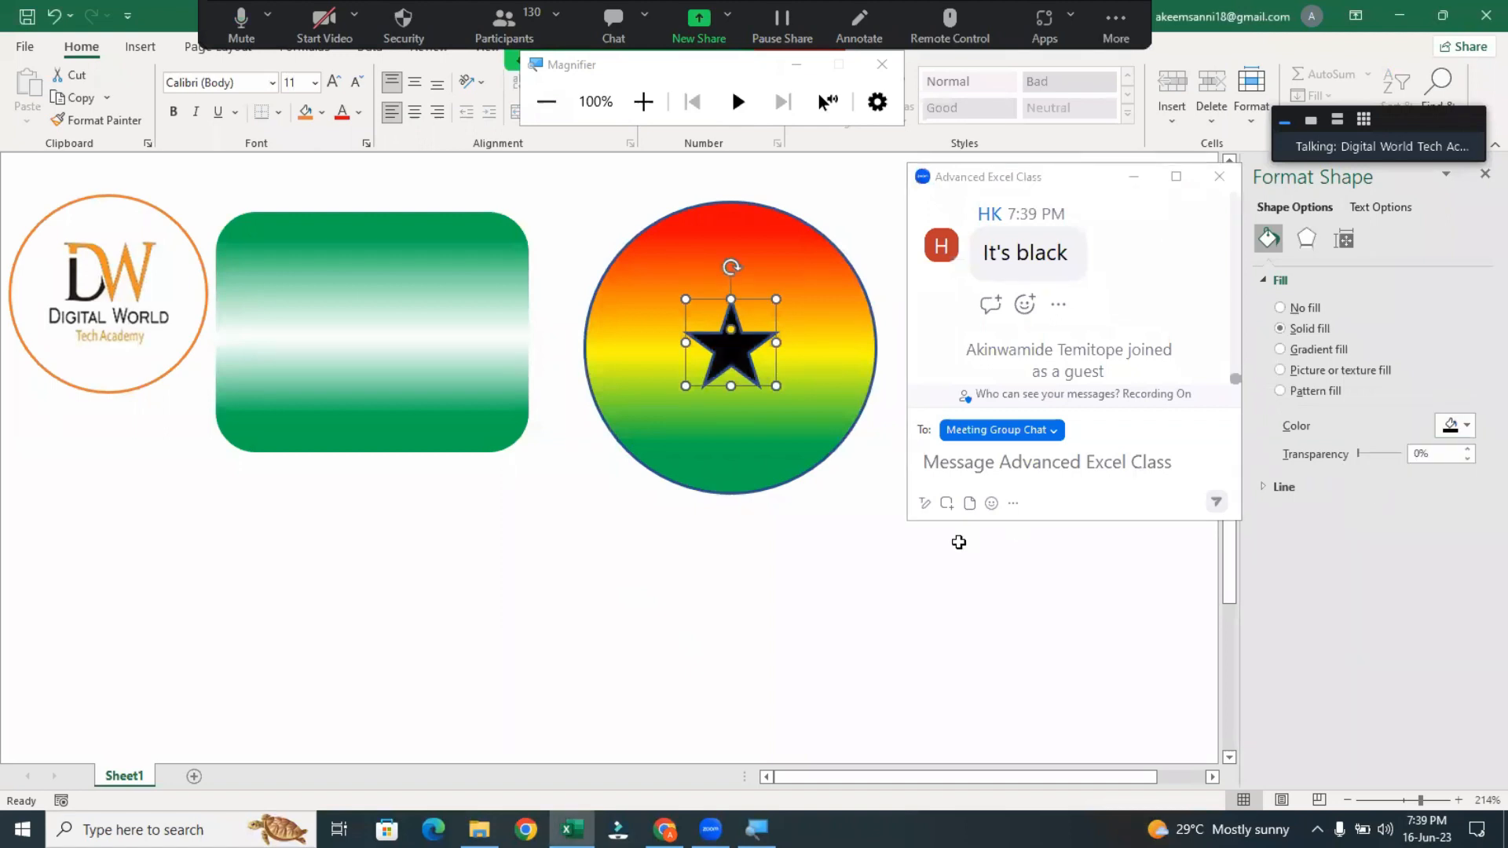
{"action": "left_click", "coordinate": [850, 546]}
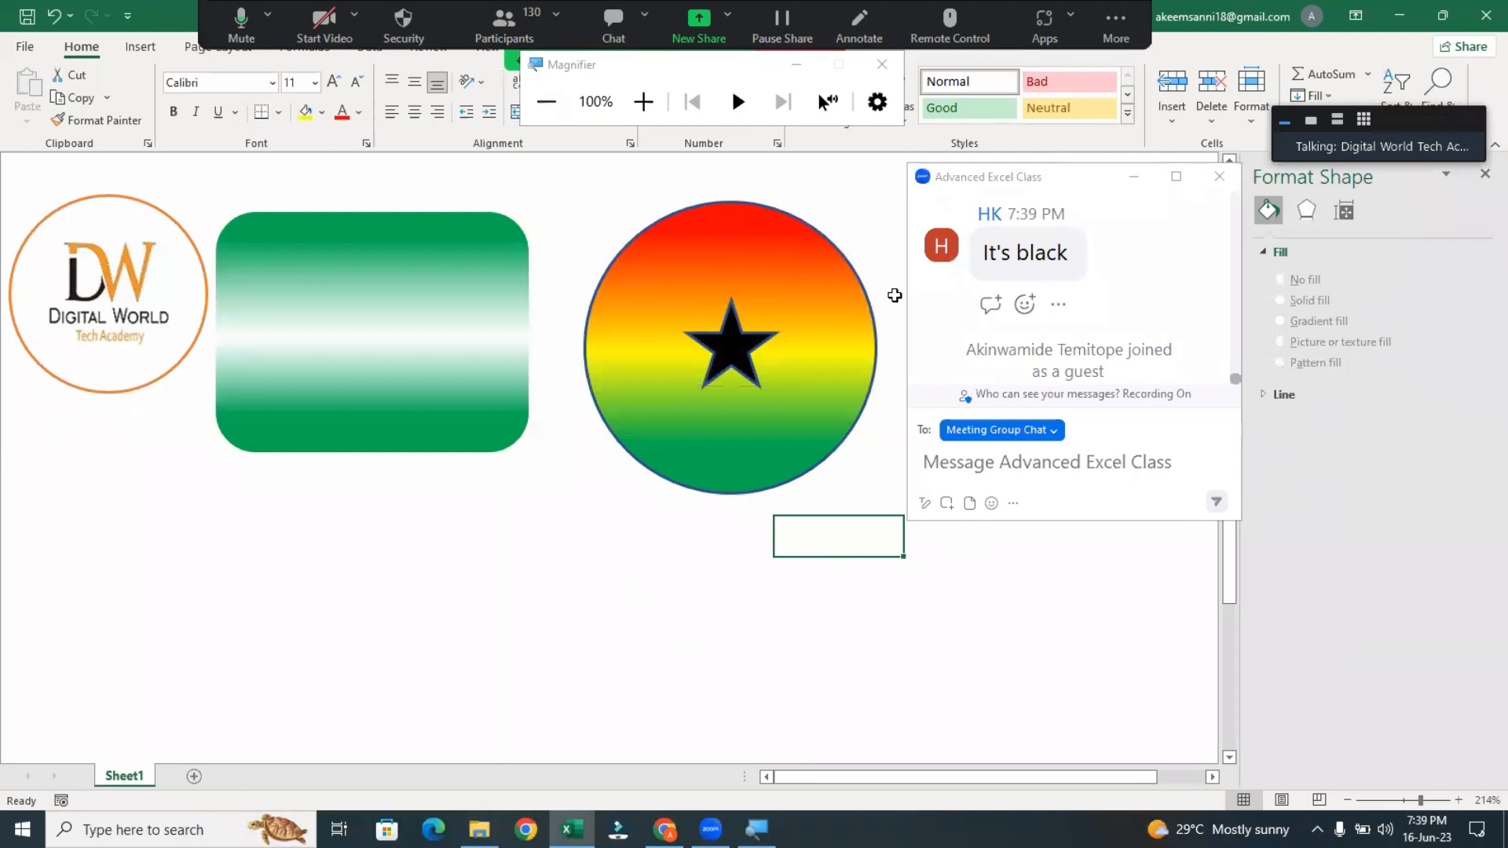
{"action": "left_click", "coordinate": [898, 267]}
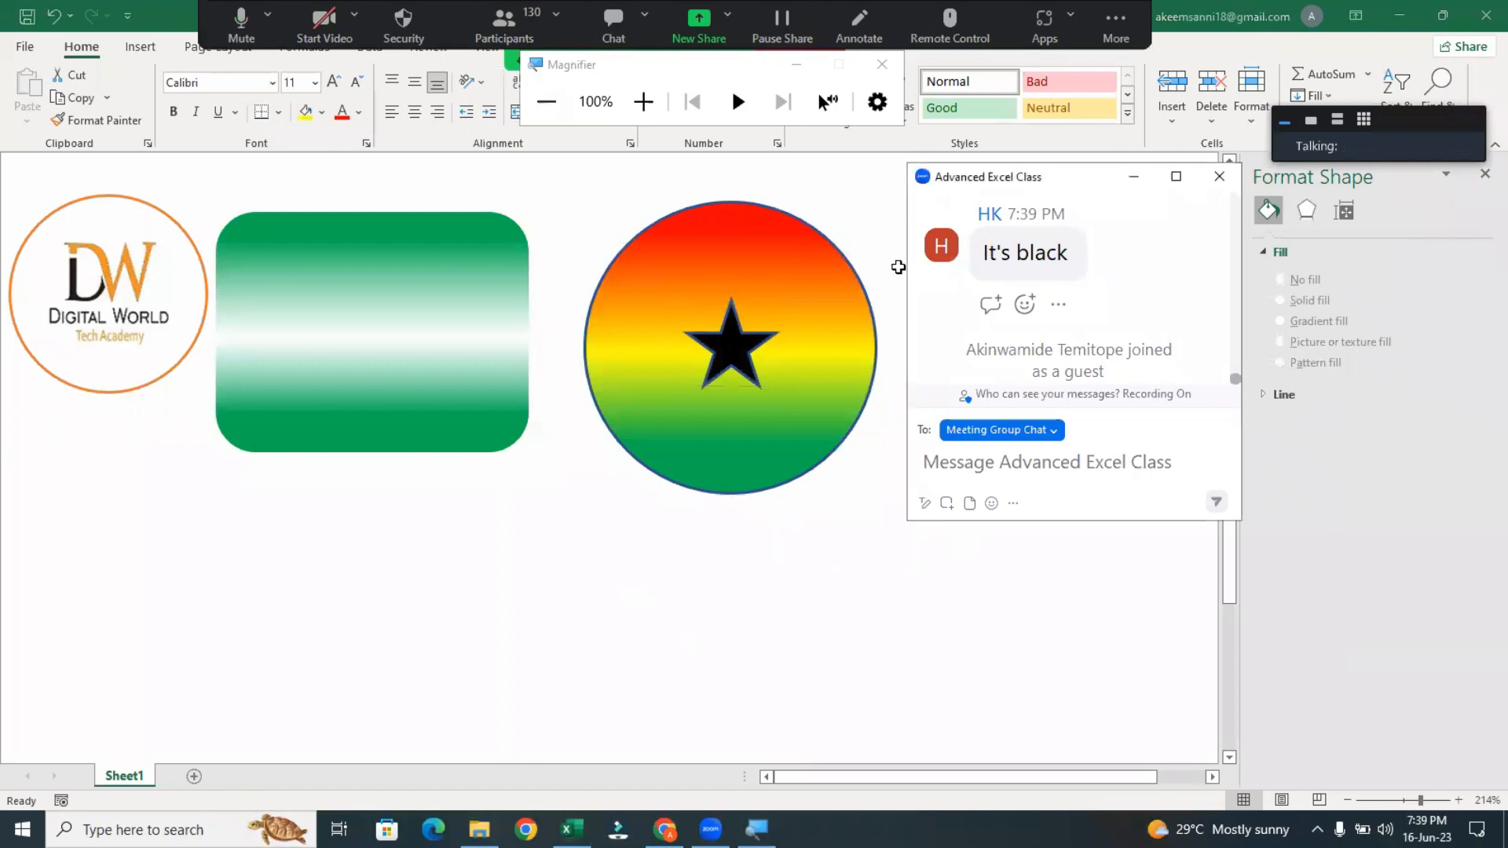
Remove the outline from the red, yellow and green gradient circle
{"action": "left_click_drag", "start_coordinate": [898, 267], "coordinate": [1095, 247]}
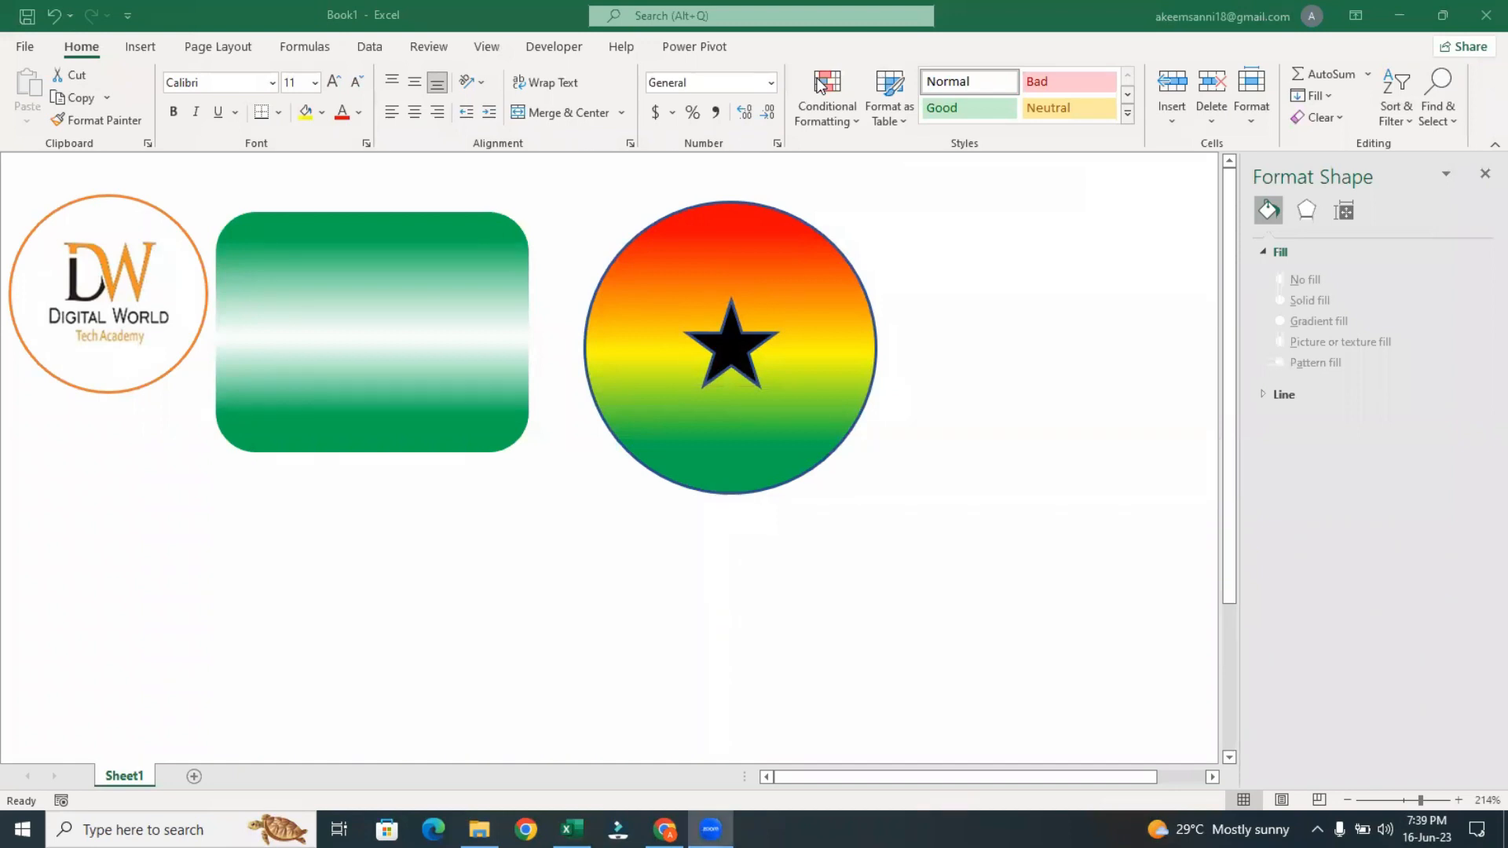
{"action": "left_click", "coordinate": [802, 267]}
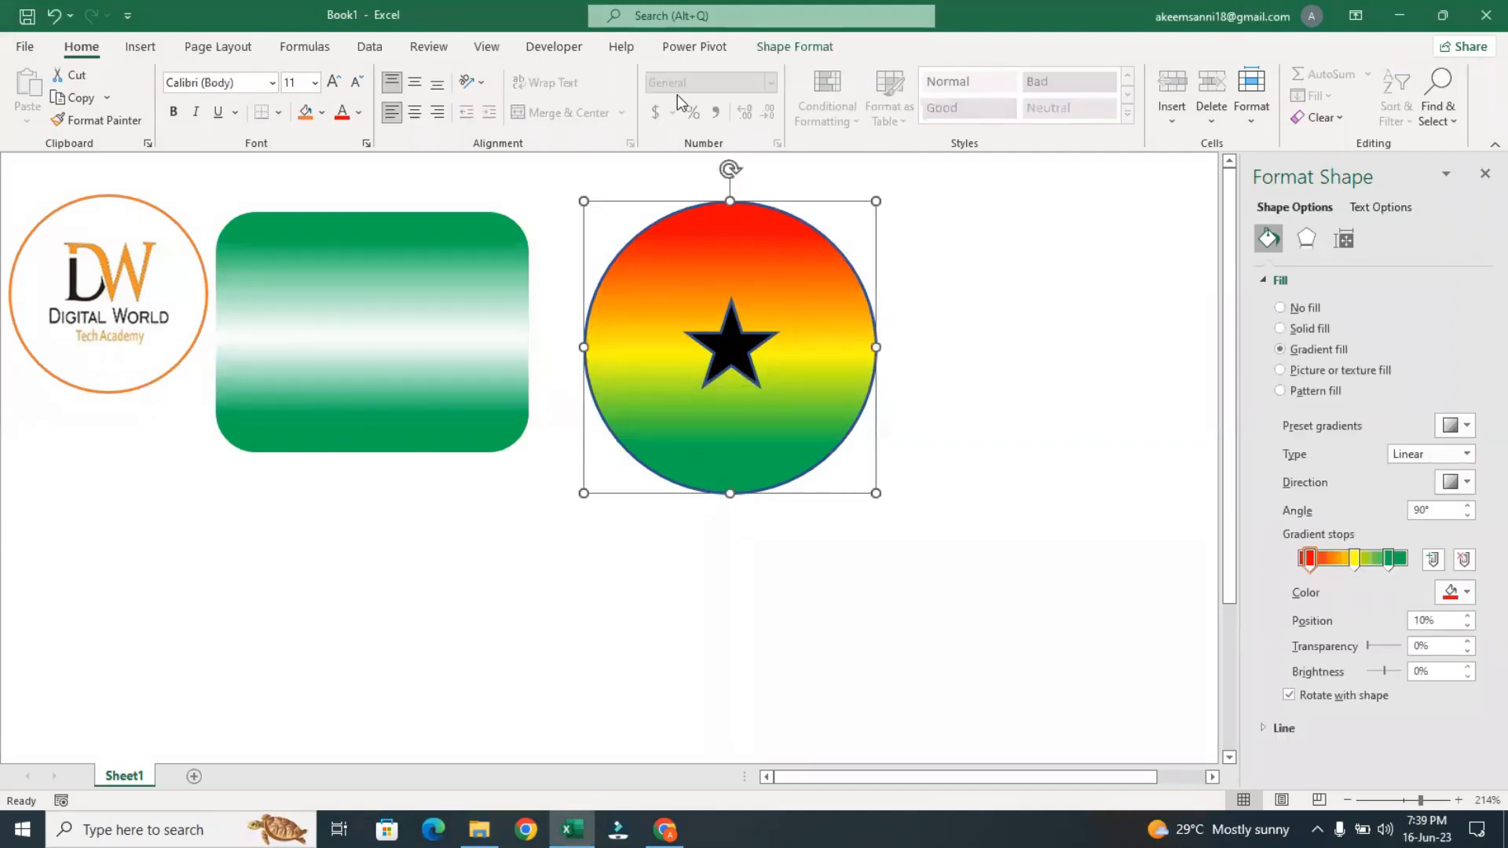
{"action": "left_click", "coordinate": [786, 49]}
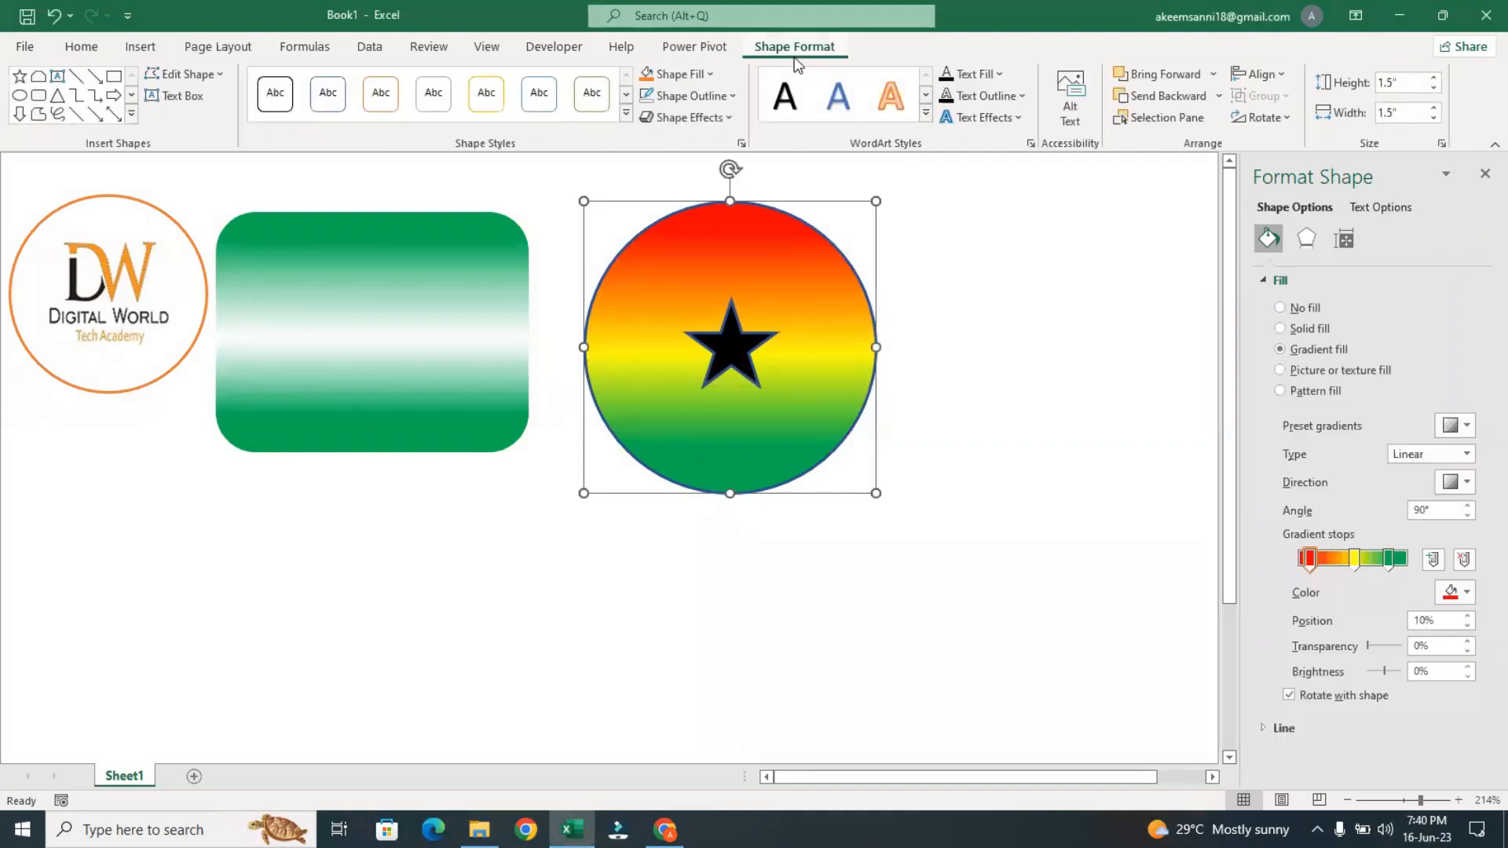
{"action": "left_click", "coordinate": [695, 96]}
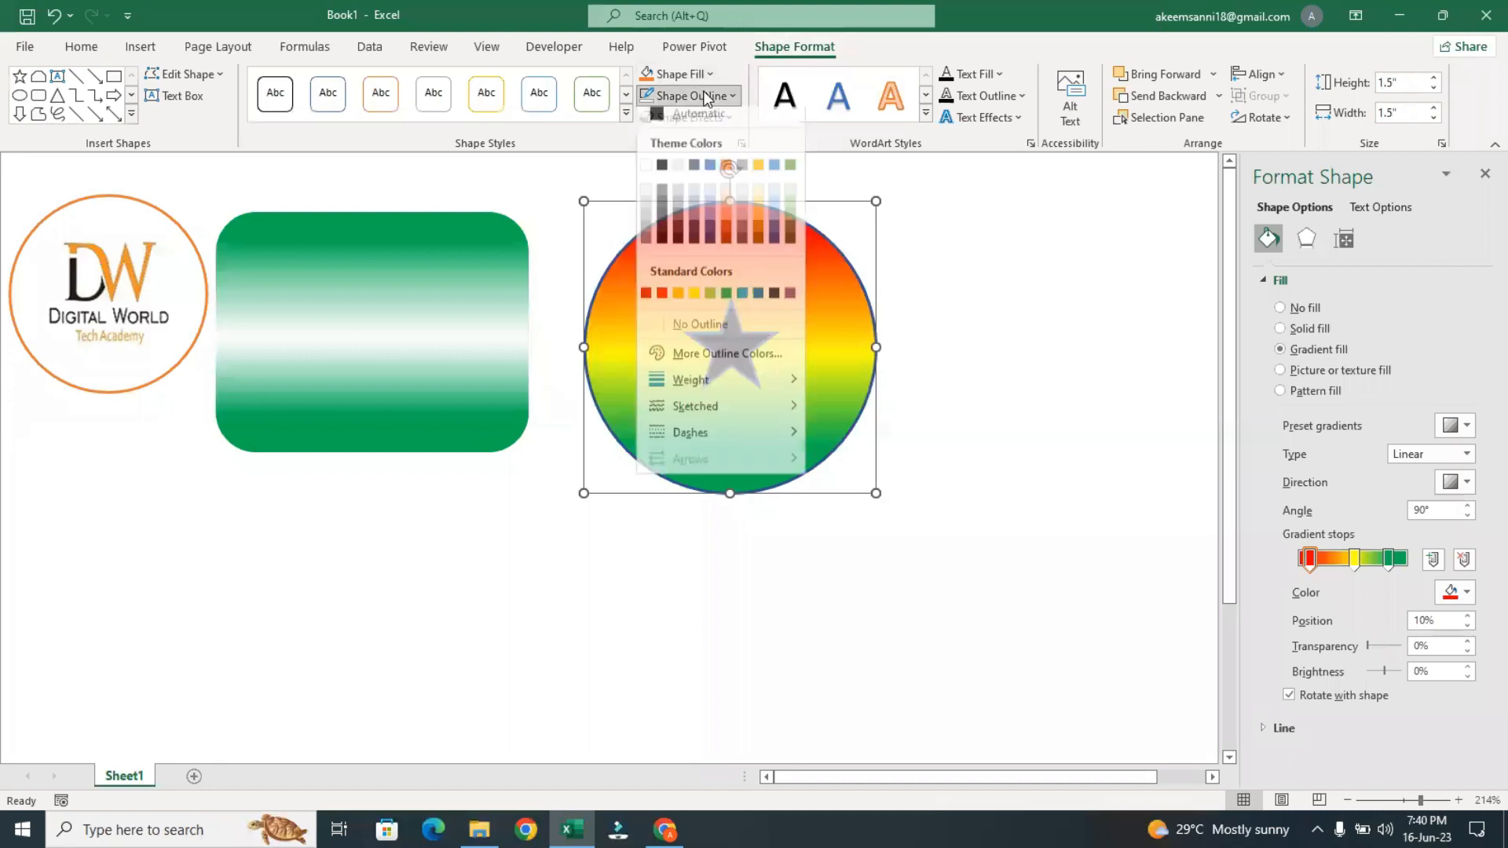
{"action": "left_click", "coordinate": [697, 338]}
Remove the outline from the black star in the circle and deselect it
{"action": "left_click", "coordinate": [734, 306]}
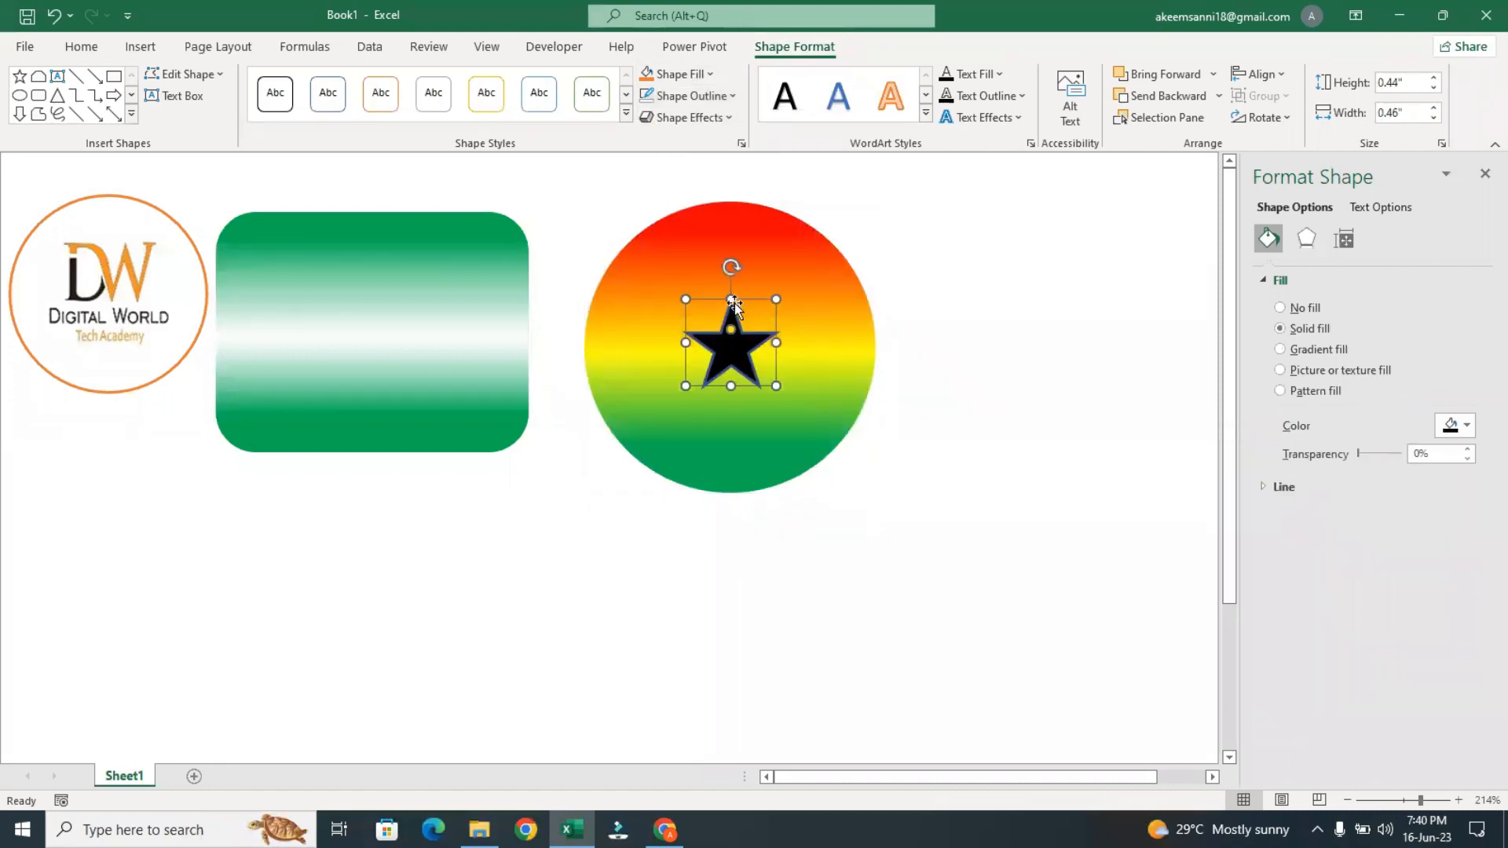
{"action": "left_click", "coordinate": [706, 97]}
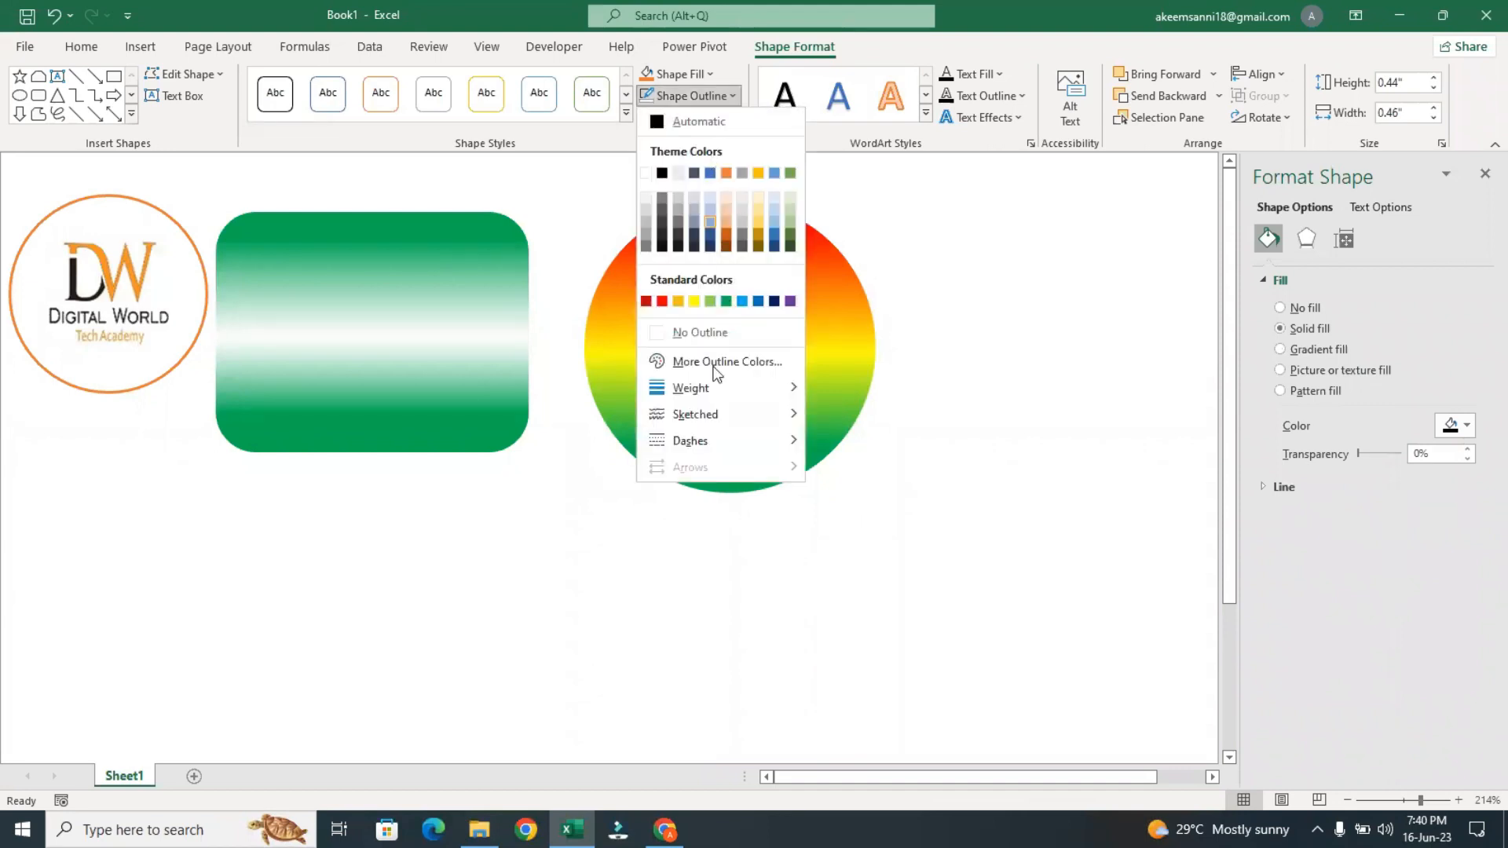
{"action": "left_click", "coordinate": [703, 333]}
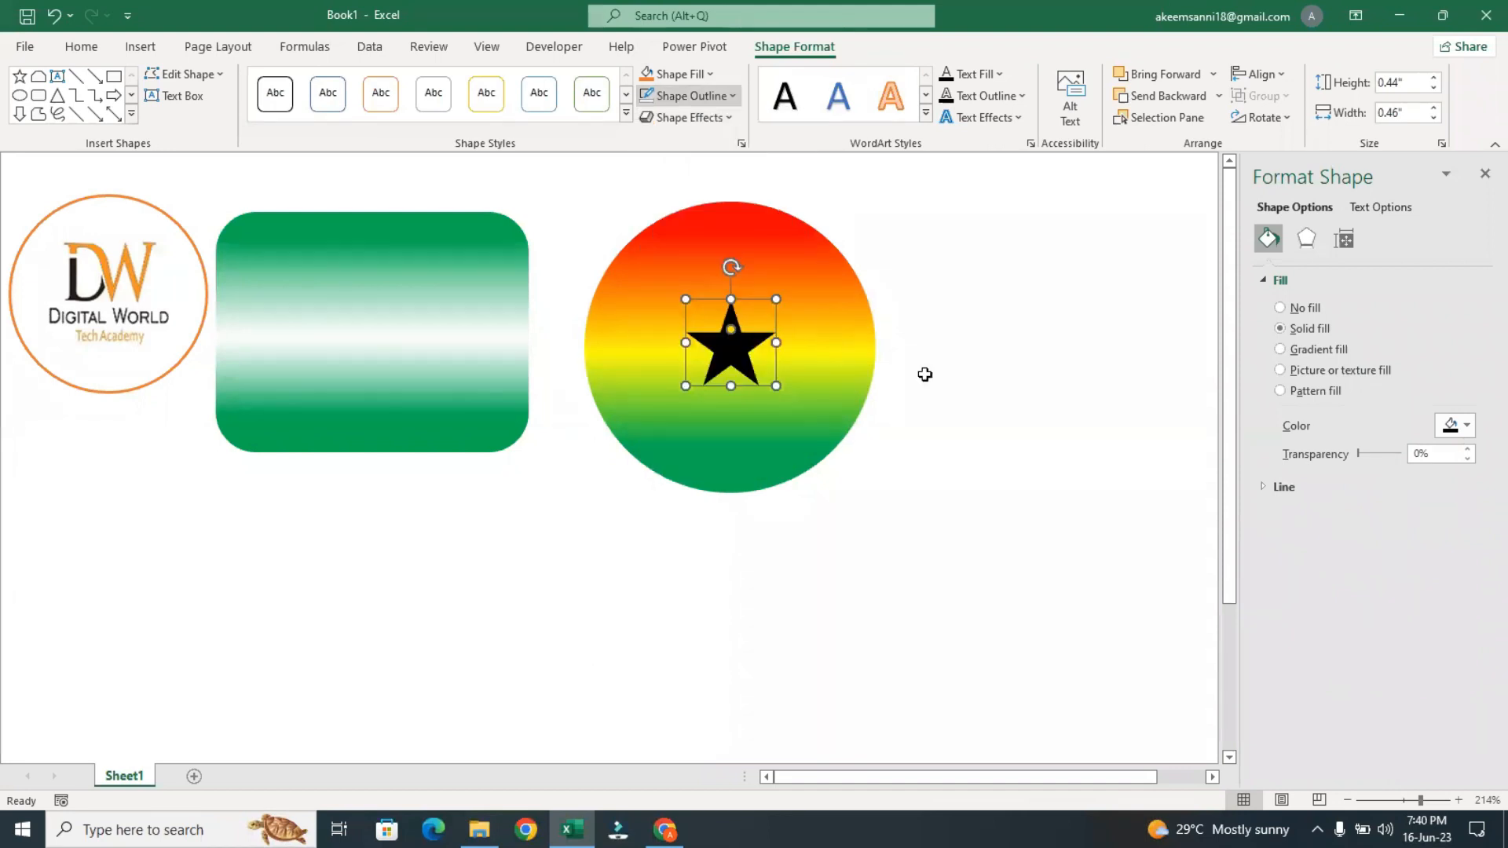
{"action": "left_click", "coordinate": [950, 381]}
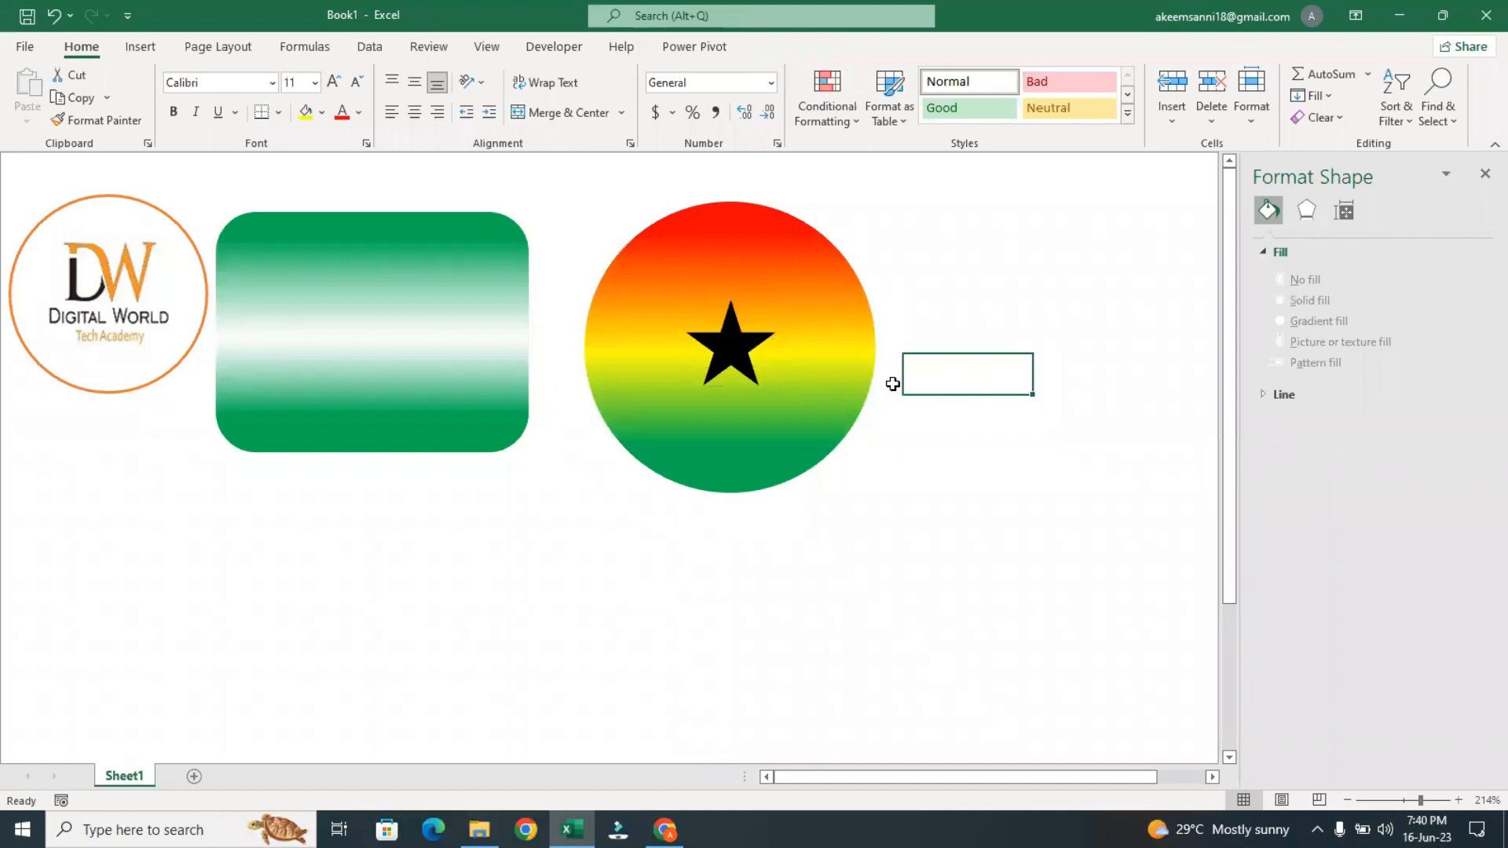
Open the outline weight options for the green and white gradient rectangle
{"action": "left_click", "coordinate": [499, 330]}
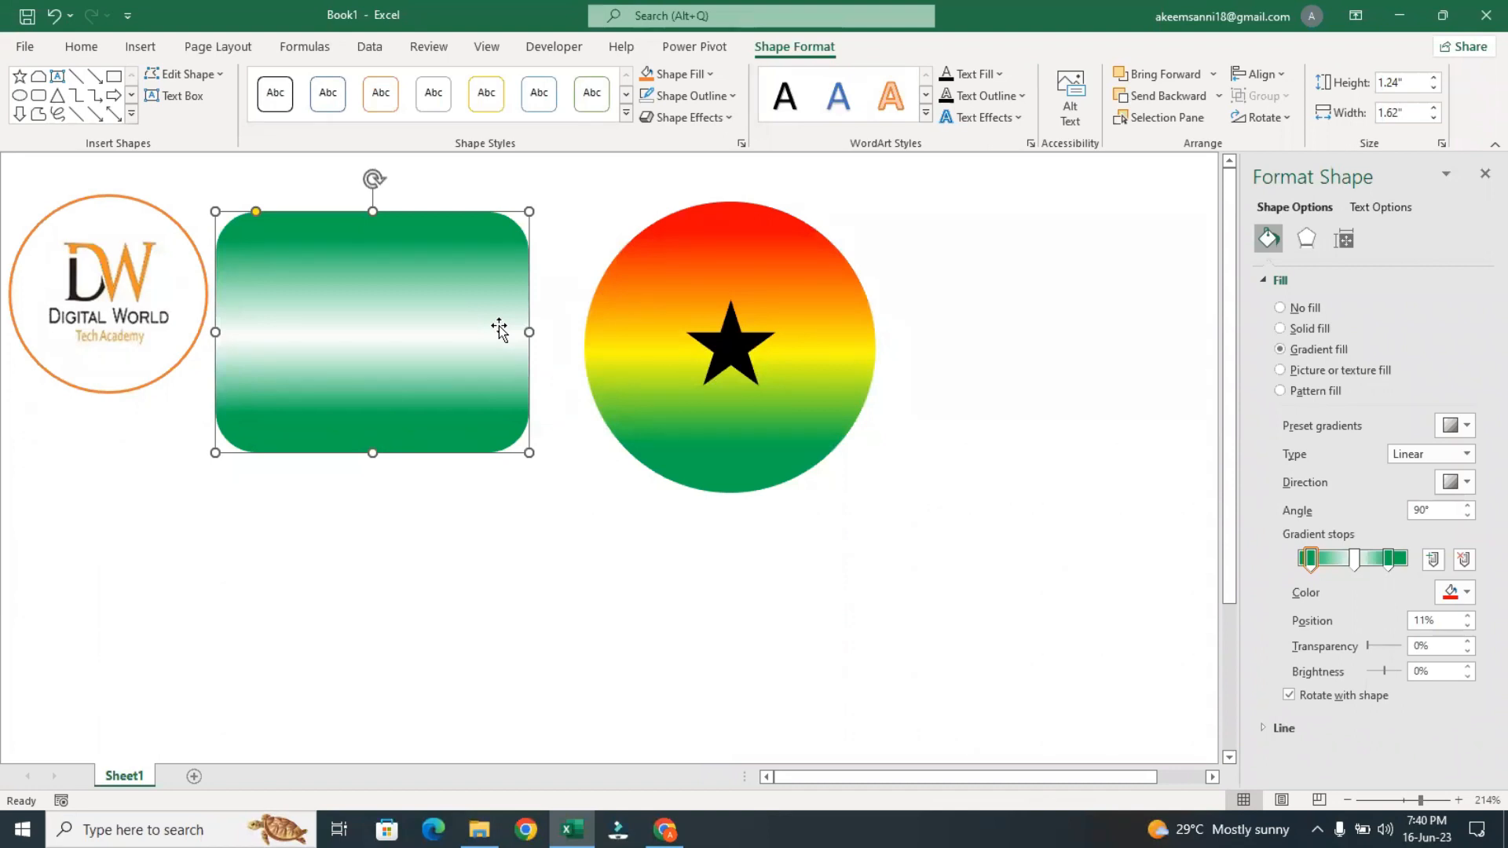
{"action": "left_click", "coordinate": [731, 98]}
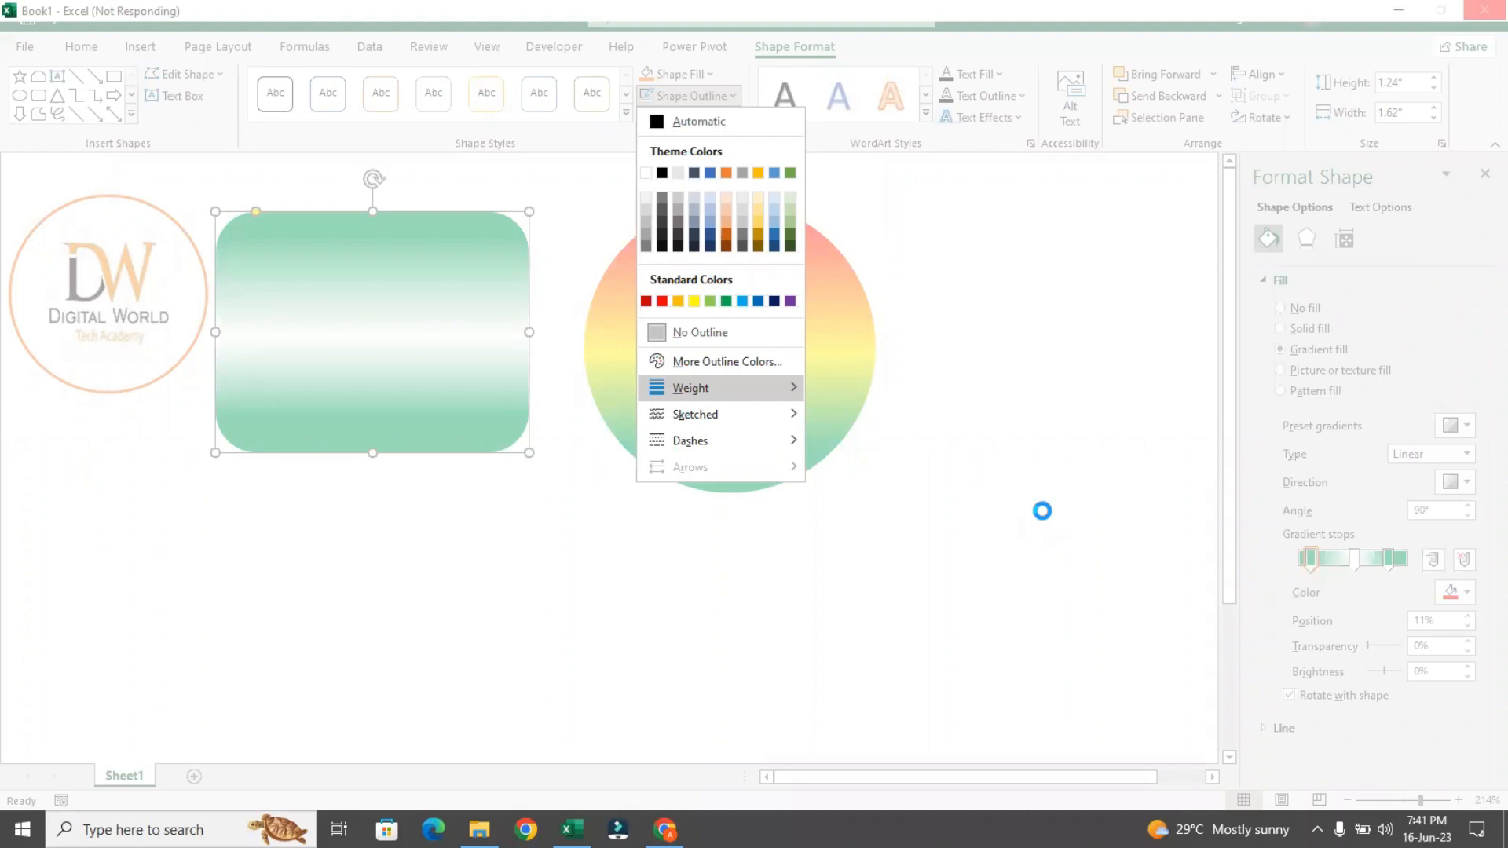
Bring the unresponsive workbook window back up and restart the program
{"action": "left_click", "coordinate": [1392, 13]}
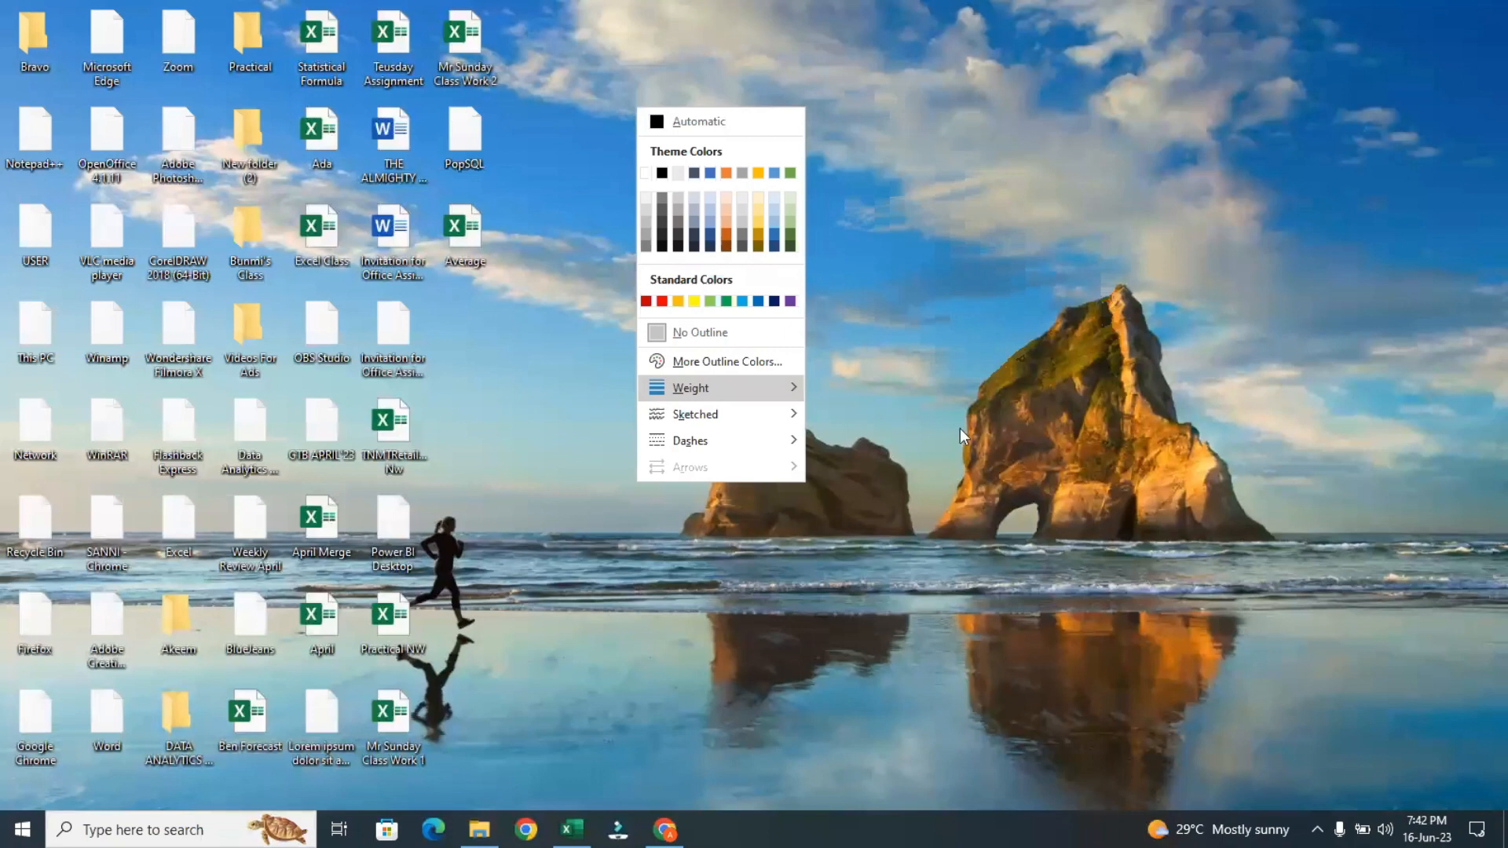
{"action": "left_click", "coordinate": [572, 830]}
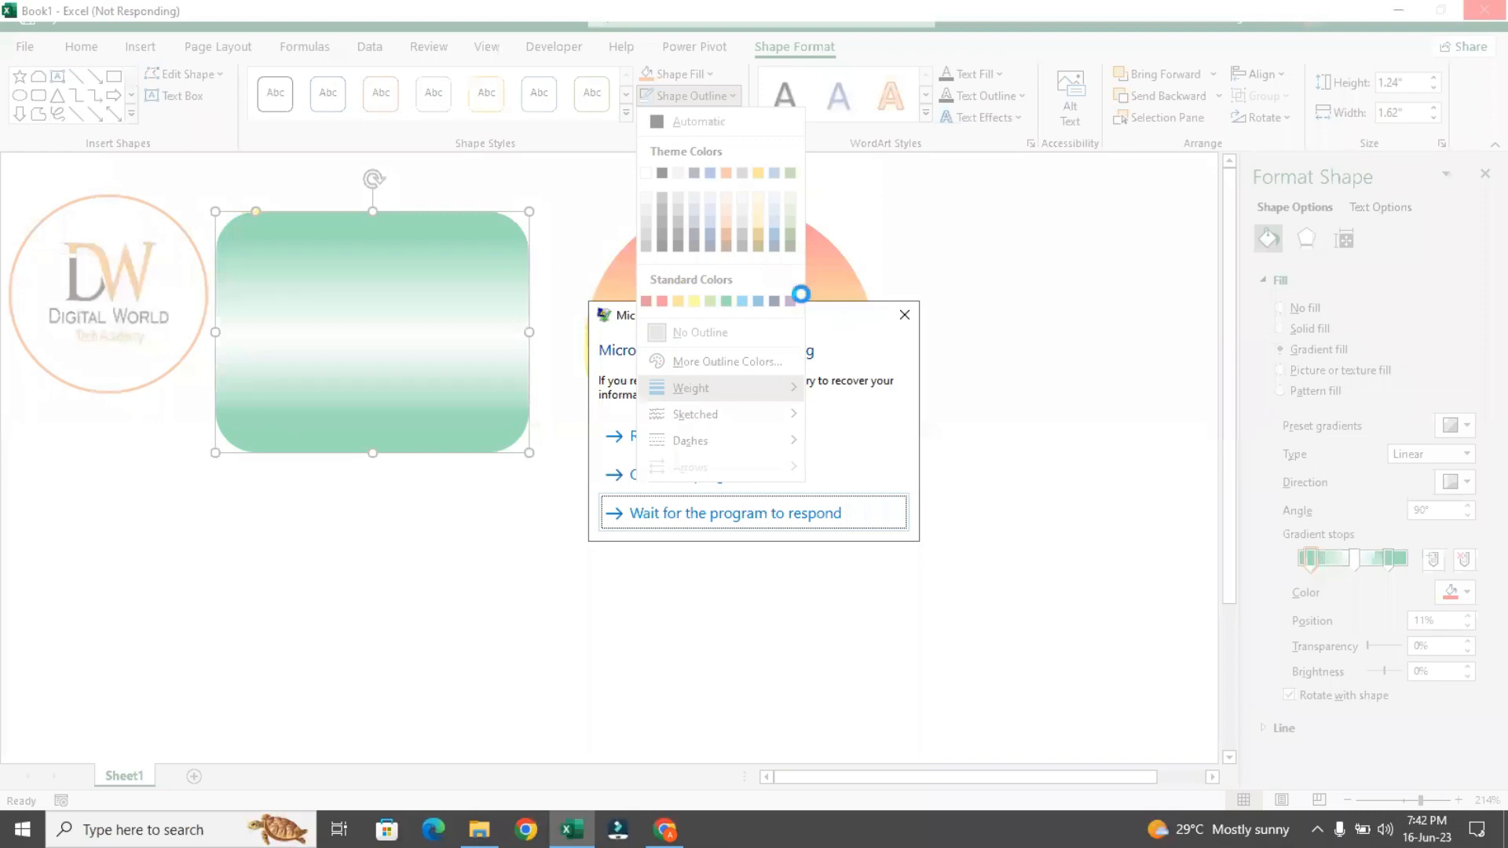
{"action": "left_click", "coordinate": [619, 449]}
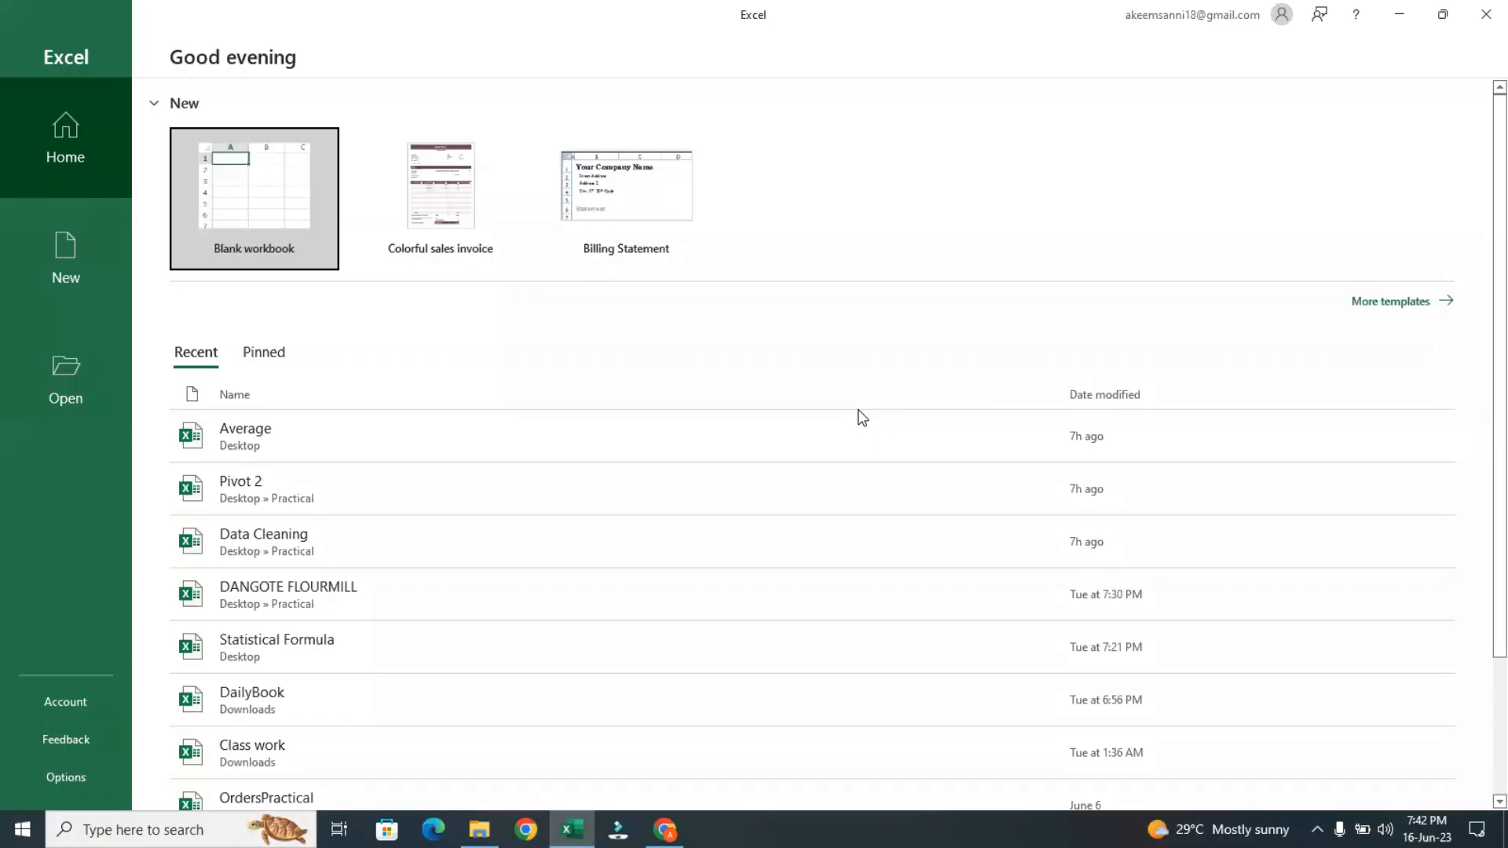
Start a blank workbook, then open the recovered Book1 (version 2) and discard the unopened recovery version
{"action": "left_click", "coordinate": [272, 201]}
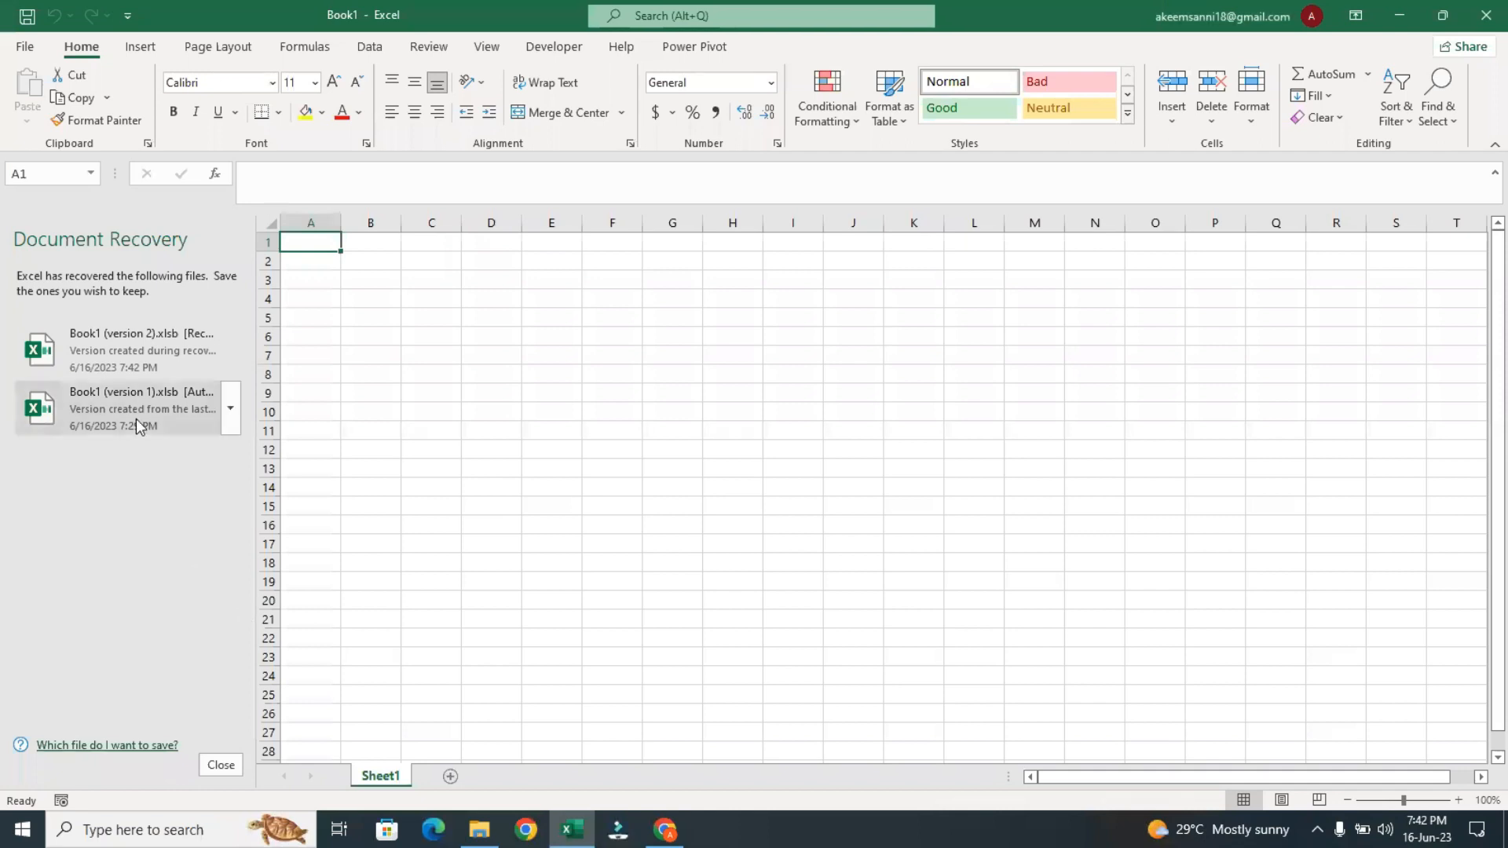
{"action": "left_click", "coordinate": [113, 348]}
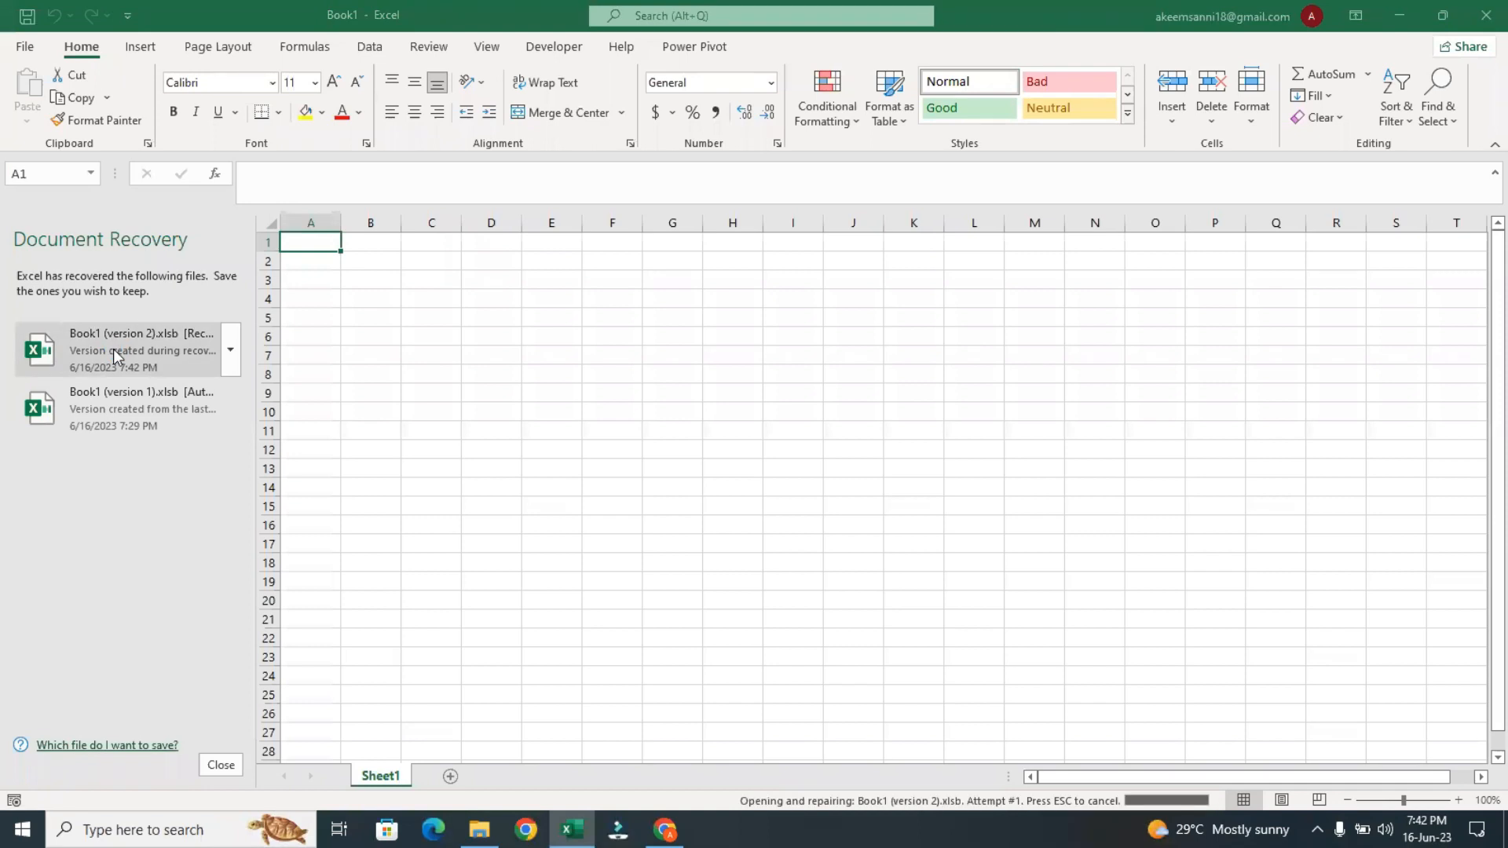
{"action": "left_click", "coordinate": [219, 766]}
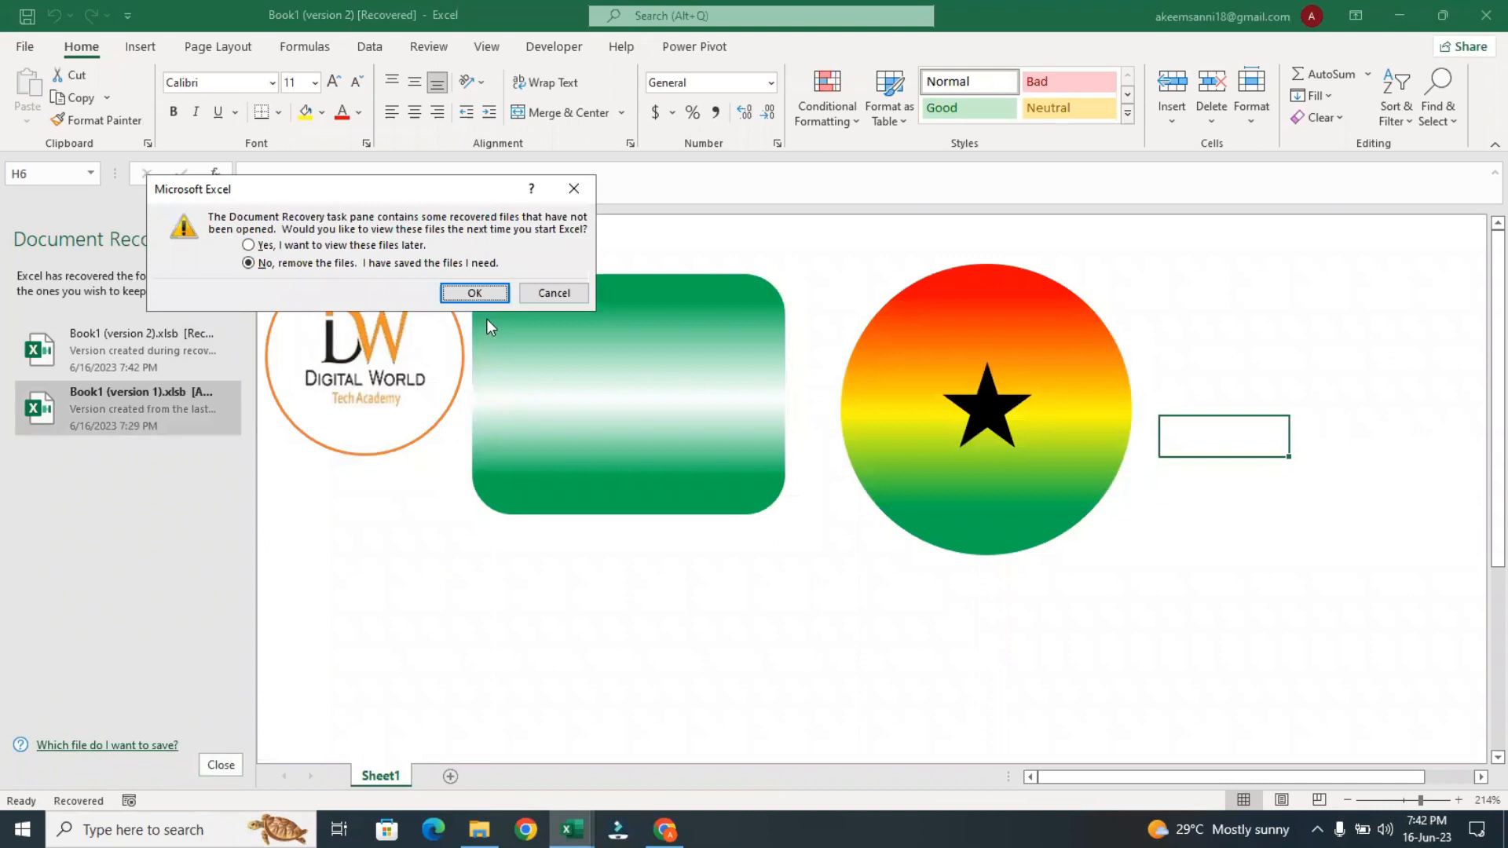
{"action": "left_click", "coordinate": [474, 292]}
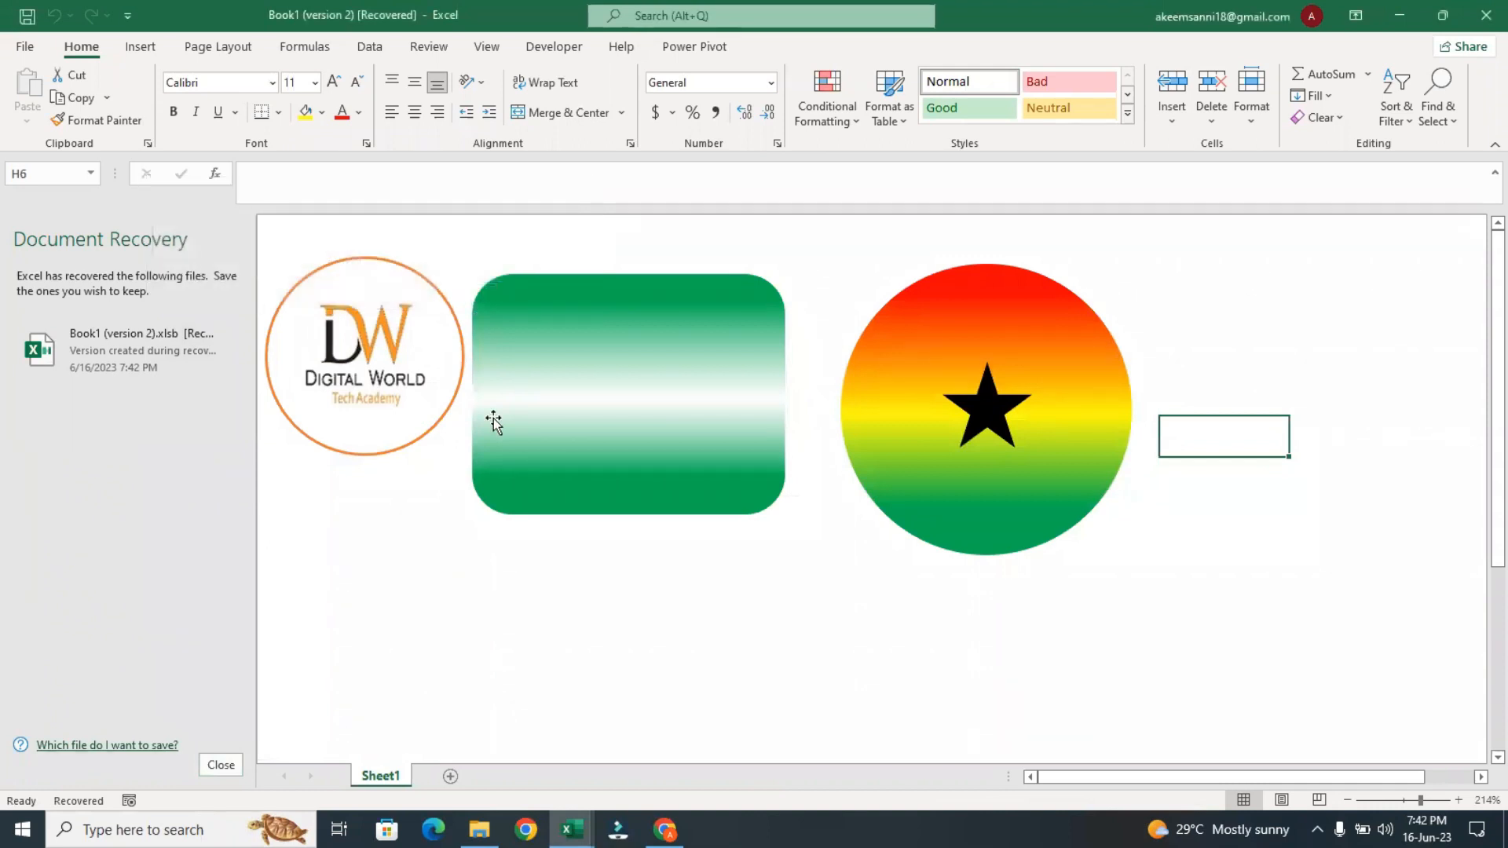
{"action": "left_click", "coordinate": [715, 544]}
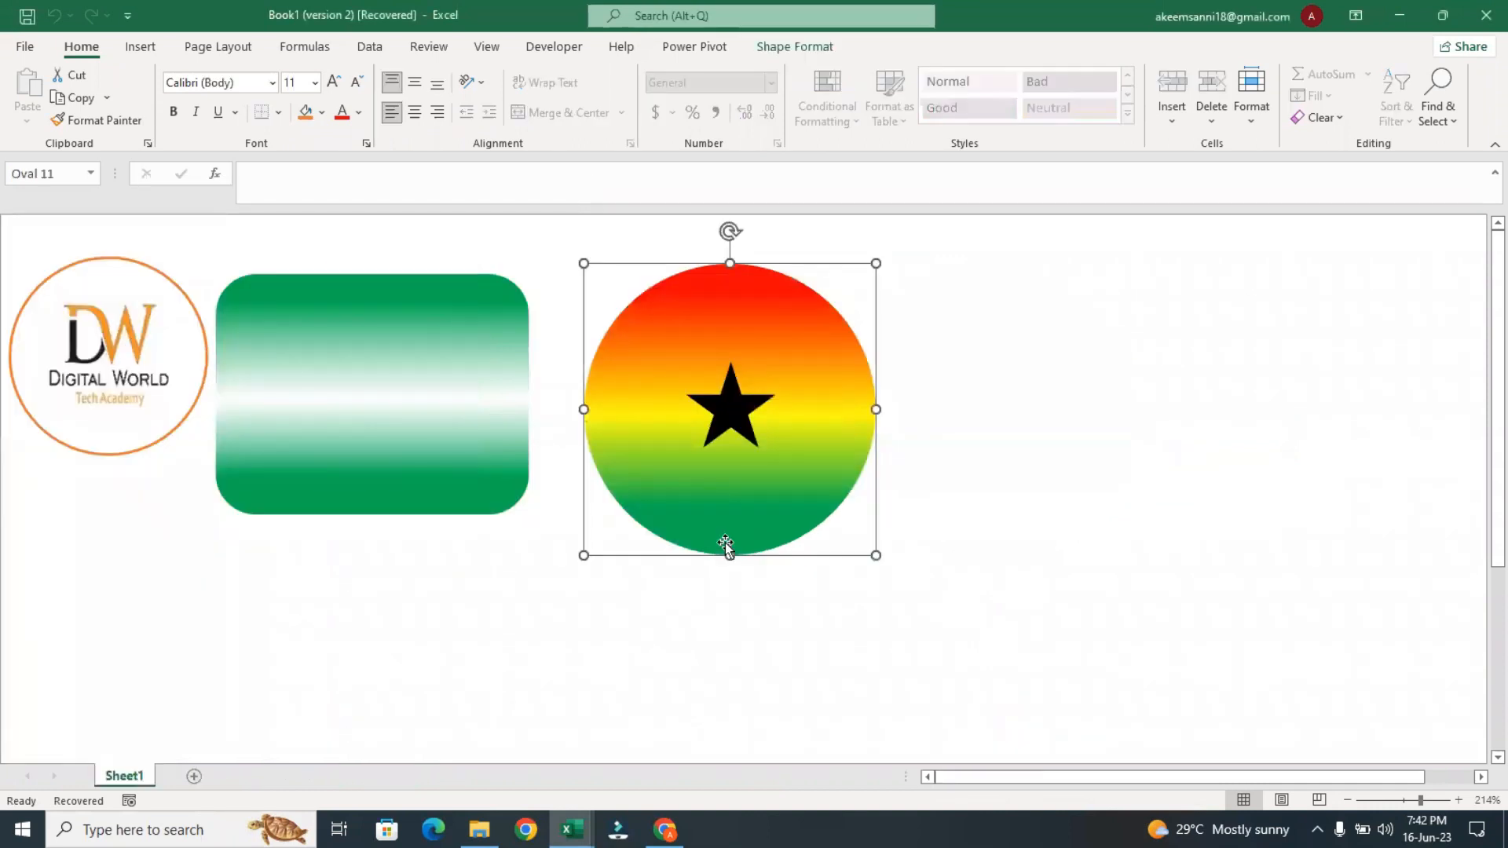
{"action": "left_click", "coordinate": [995, 641]}
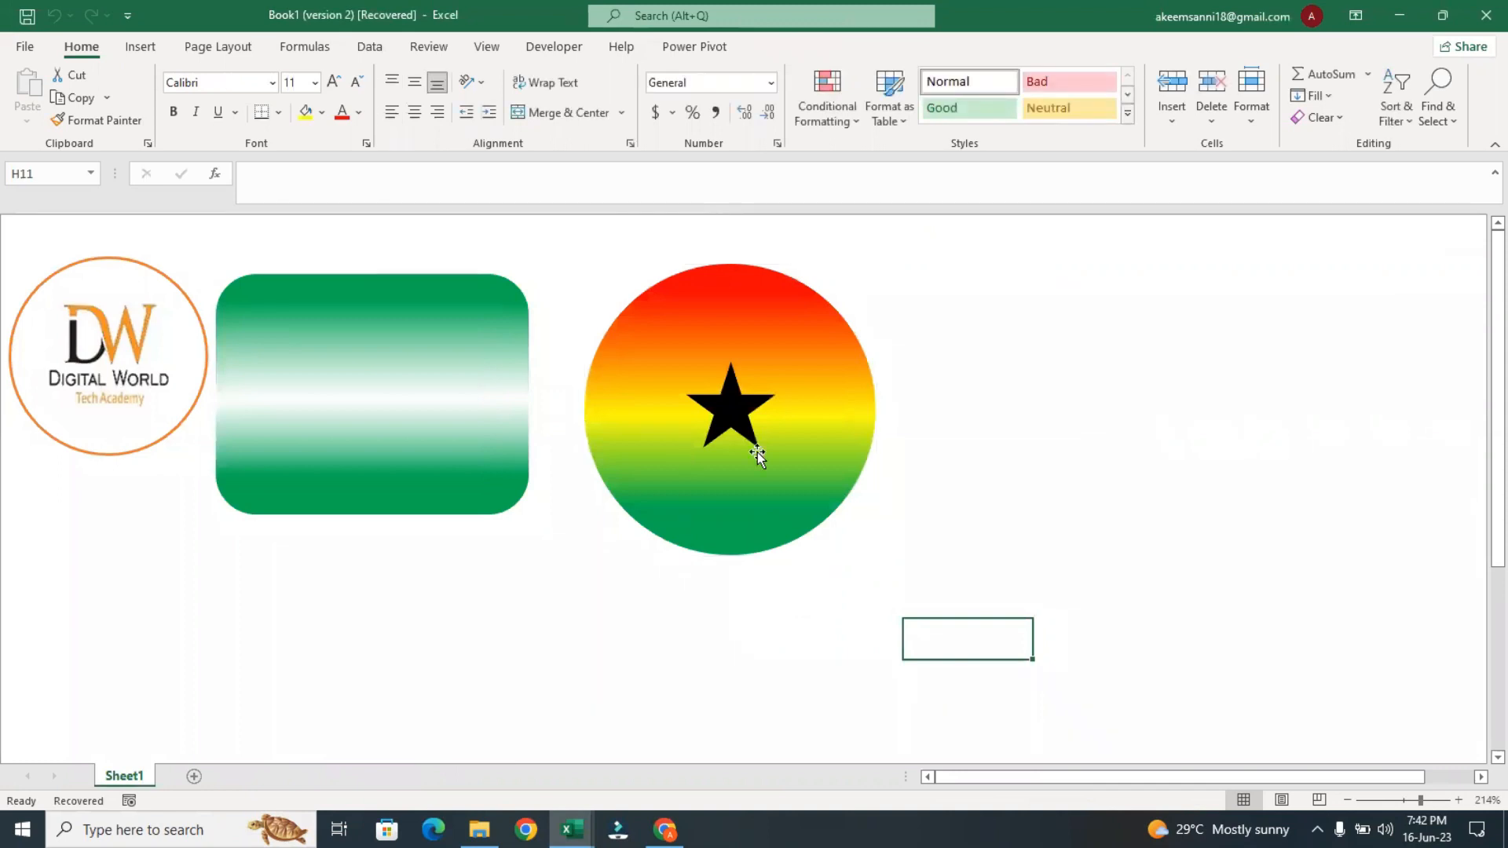
{"action": "left_click", "coordinate": [642, 427]}
{"action": "left_click", "coordinate": [478, 381]}
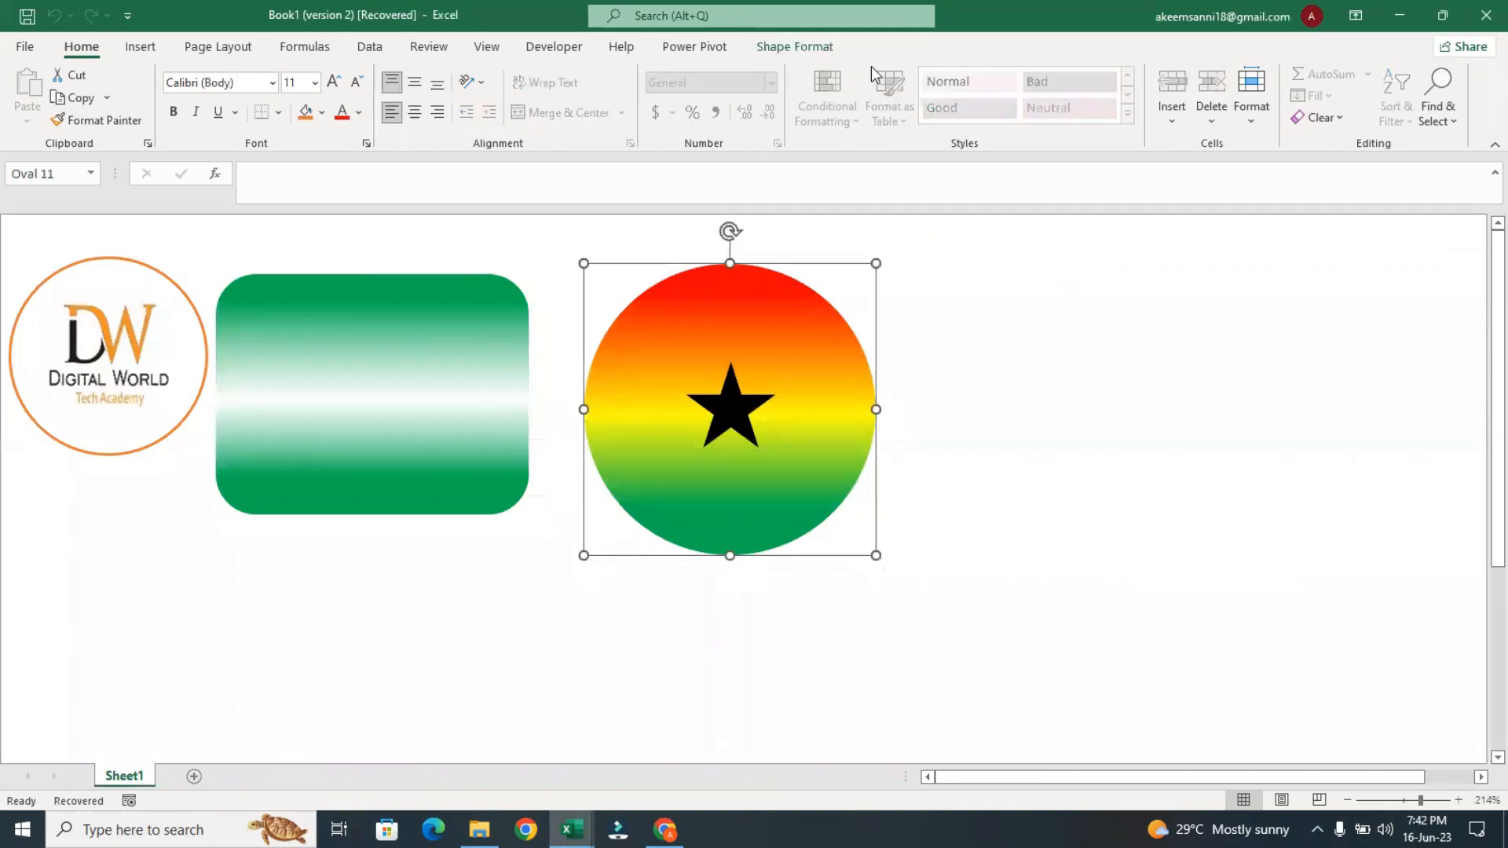
Draw a rounded rectangle about 1.07" high and 0.97" wide beside the gradient circle, on its side away from the green rectangle
{"action": "left_click", "coordinate": [140, 46]}
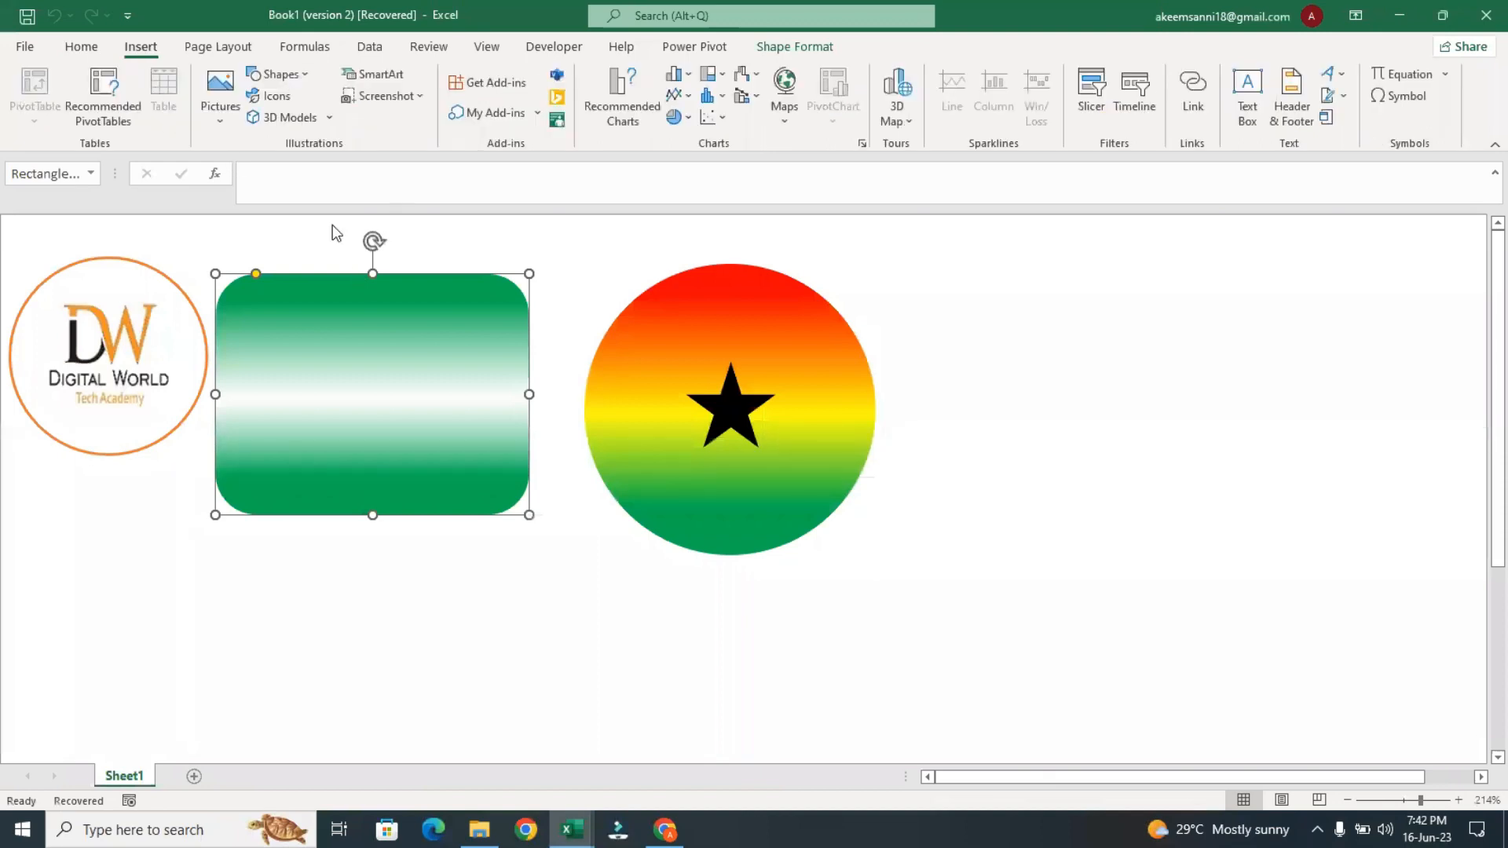
{"action": "left_click", "coordinate": [276, 74]}
{"action": "left_click", "coordinate": [349, 124]}
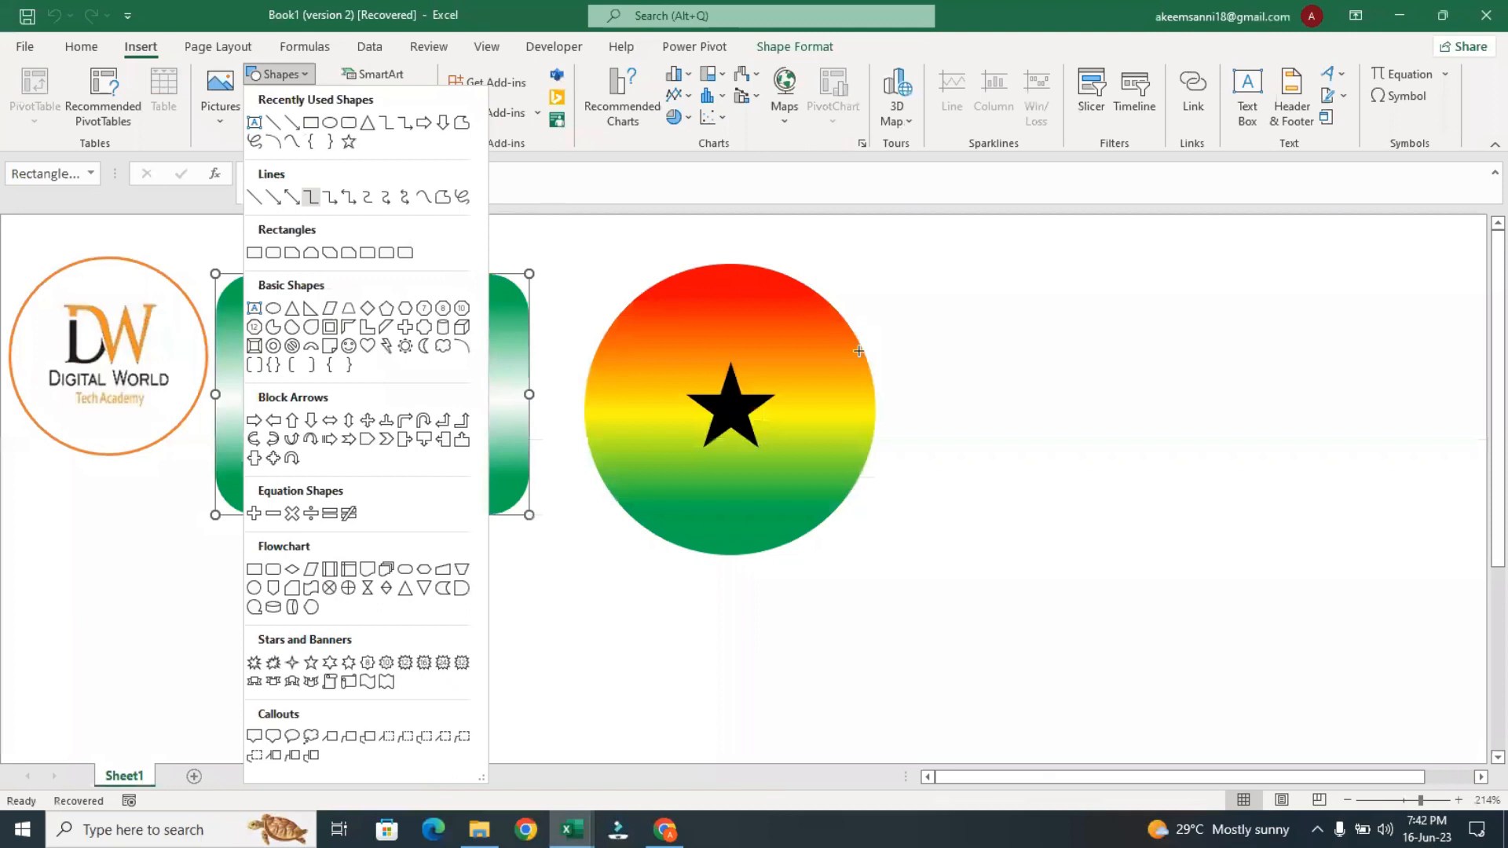
{"action": "left_click_drag", "start_coordinate": [964, 246], "coordinate": [1067, 396]}
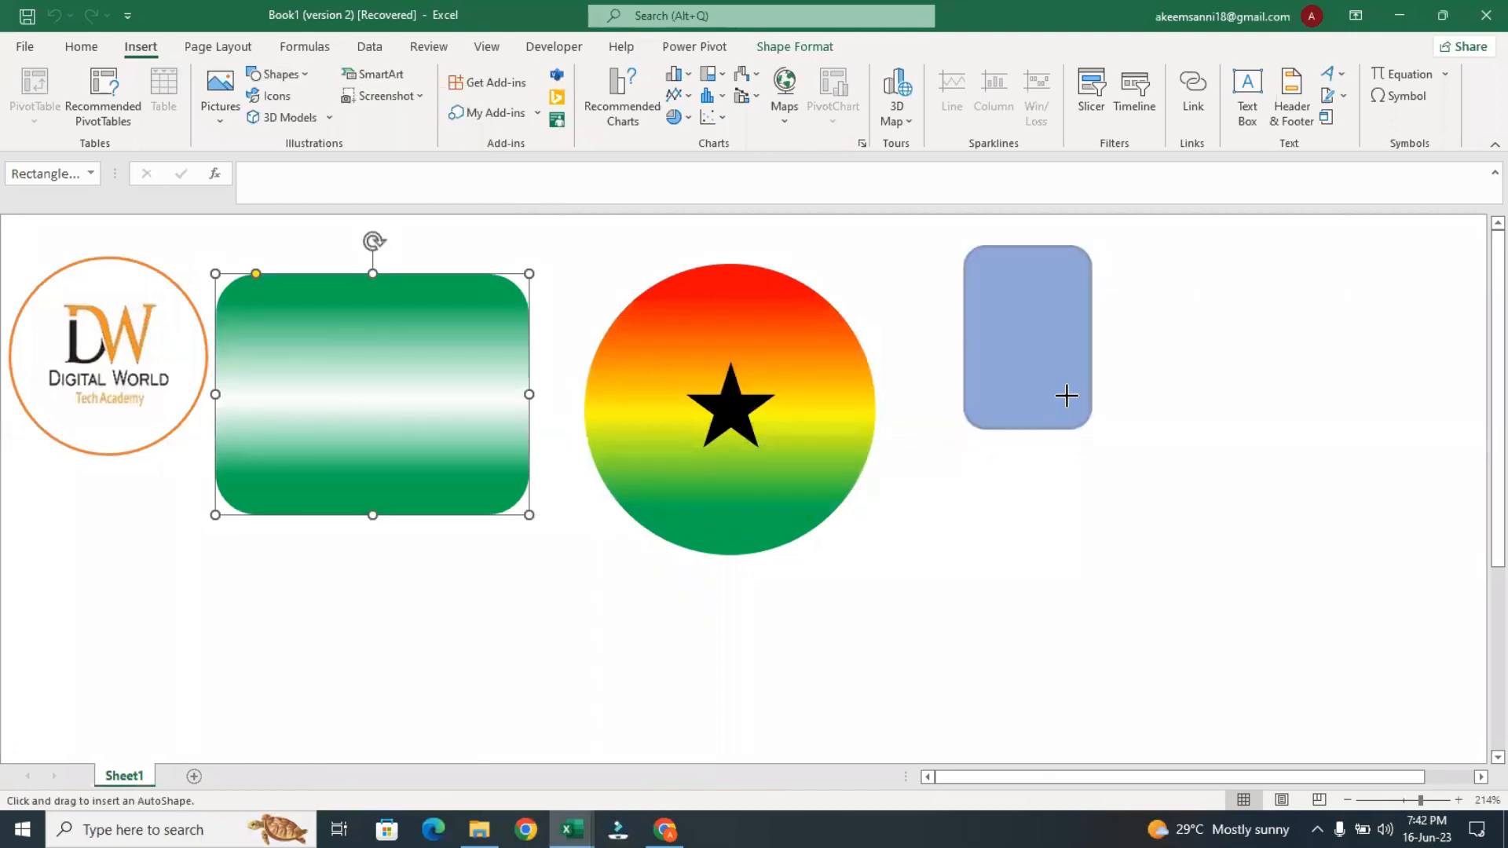
{"action": "left_click_drag", "start_coordinate": [1067, 396], "coordinate": [1153, 454]}
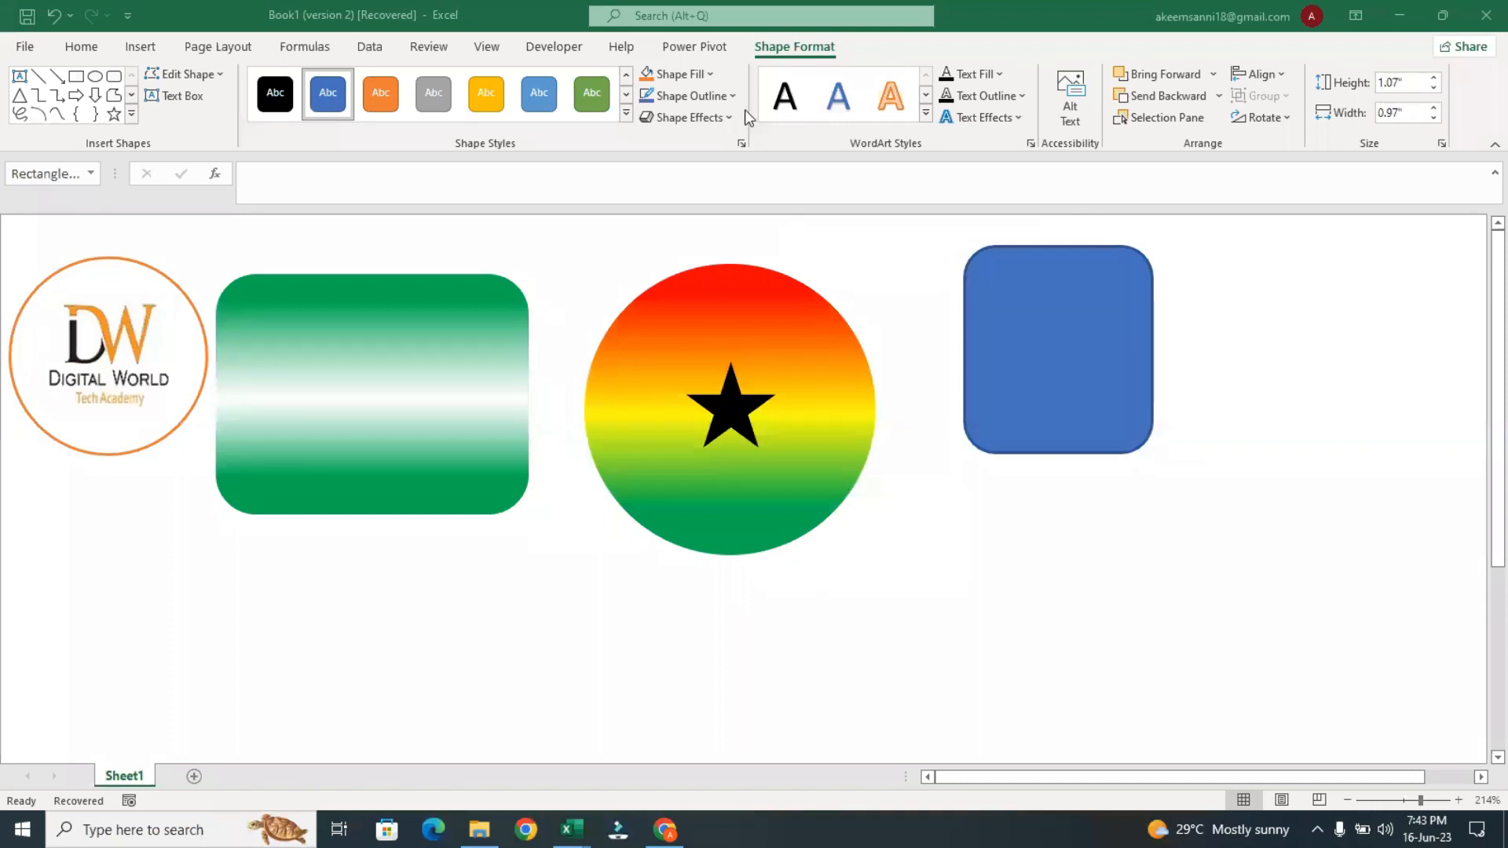
Fill the new rounded rectangle with the brown woven texture
{"action": "left_click", "coordinate": [697, 75]}
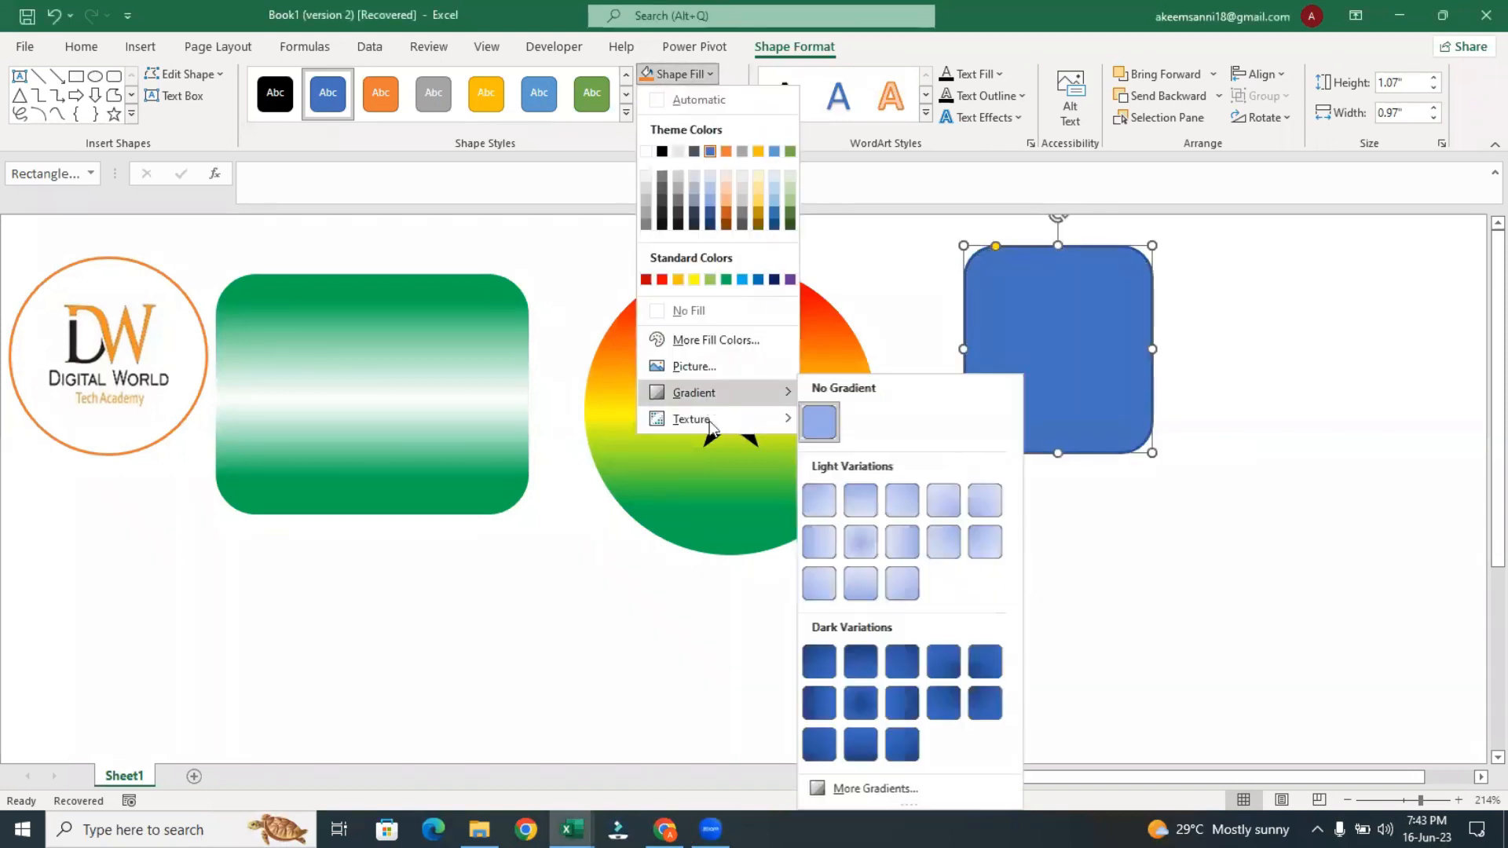
{"action": "mouse_move", "coordinate": [711, 425]}
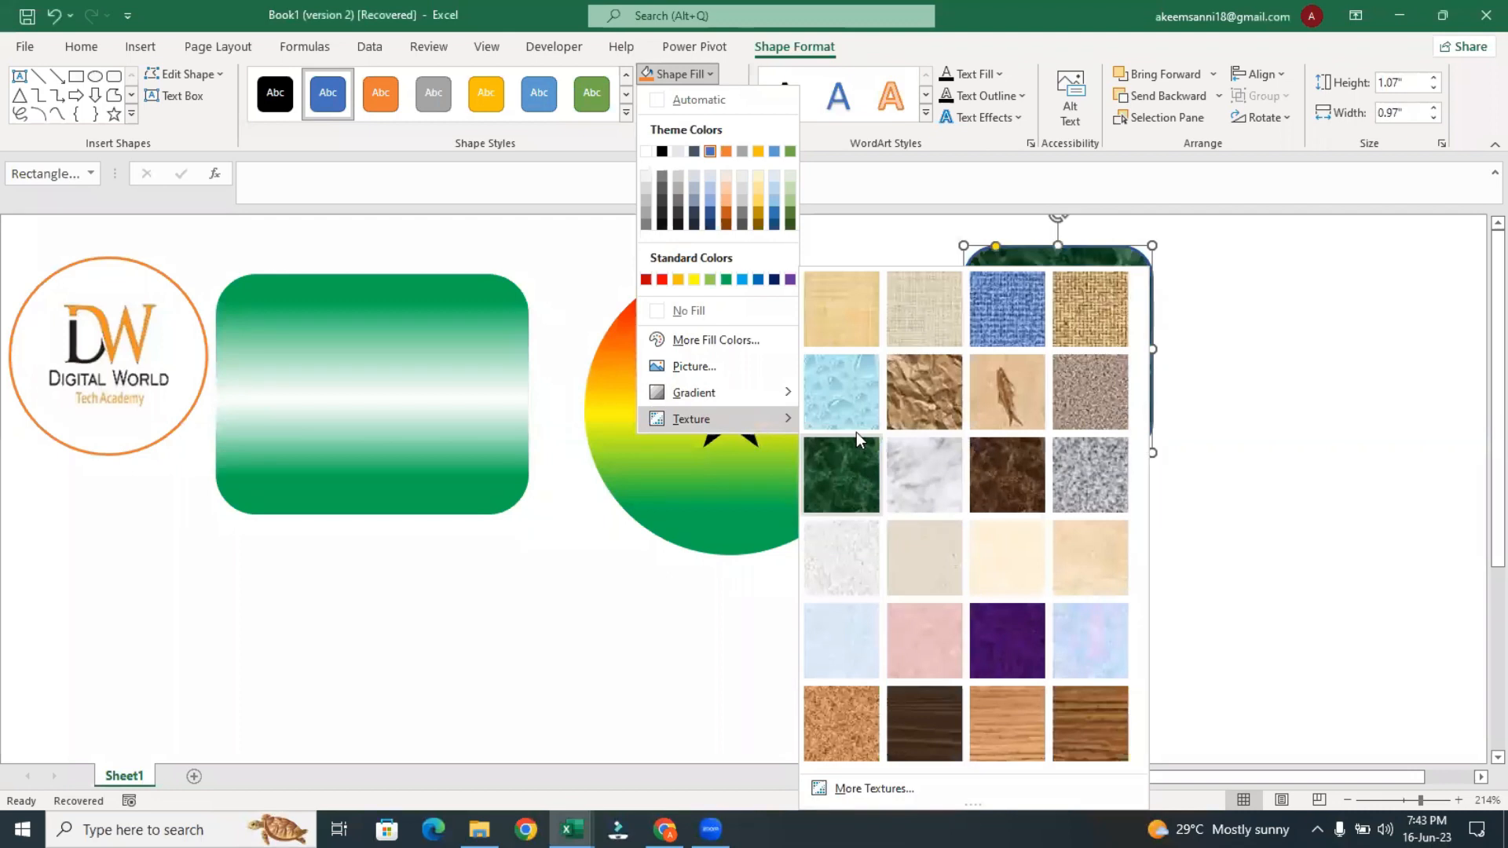
{"action": "left_click", "coordinate": [1097, 295]}
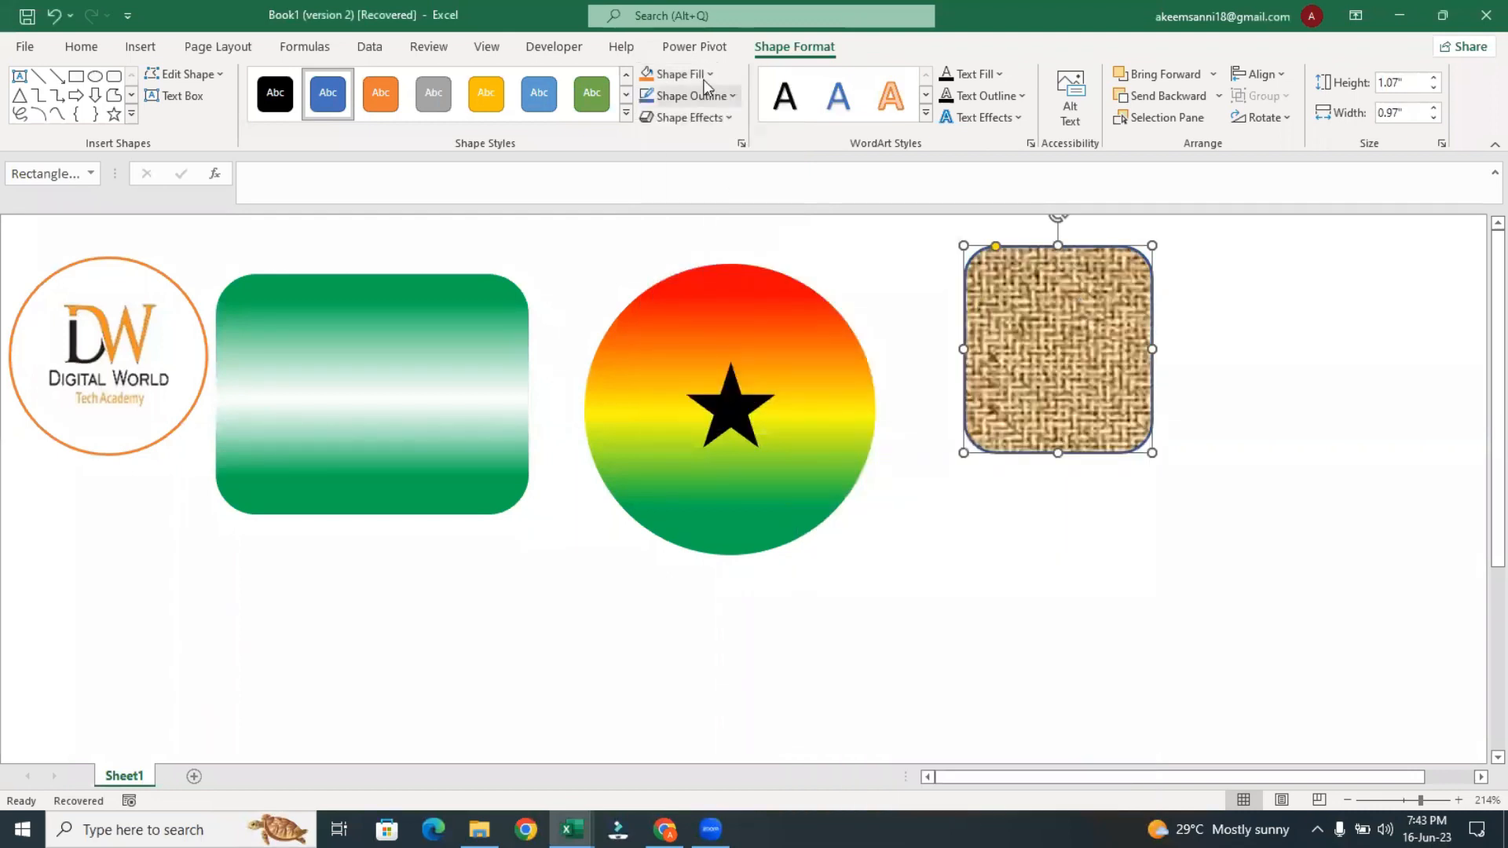
Change the new rounded rectangle to a pattern fill using the large confetti pattern
{"action": "left_click", "coordinate": [683, 74]}
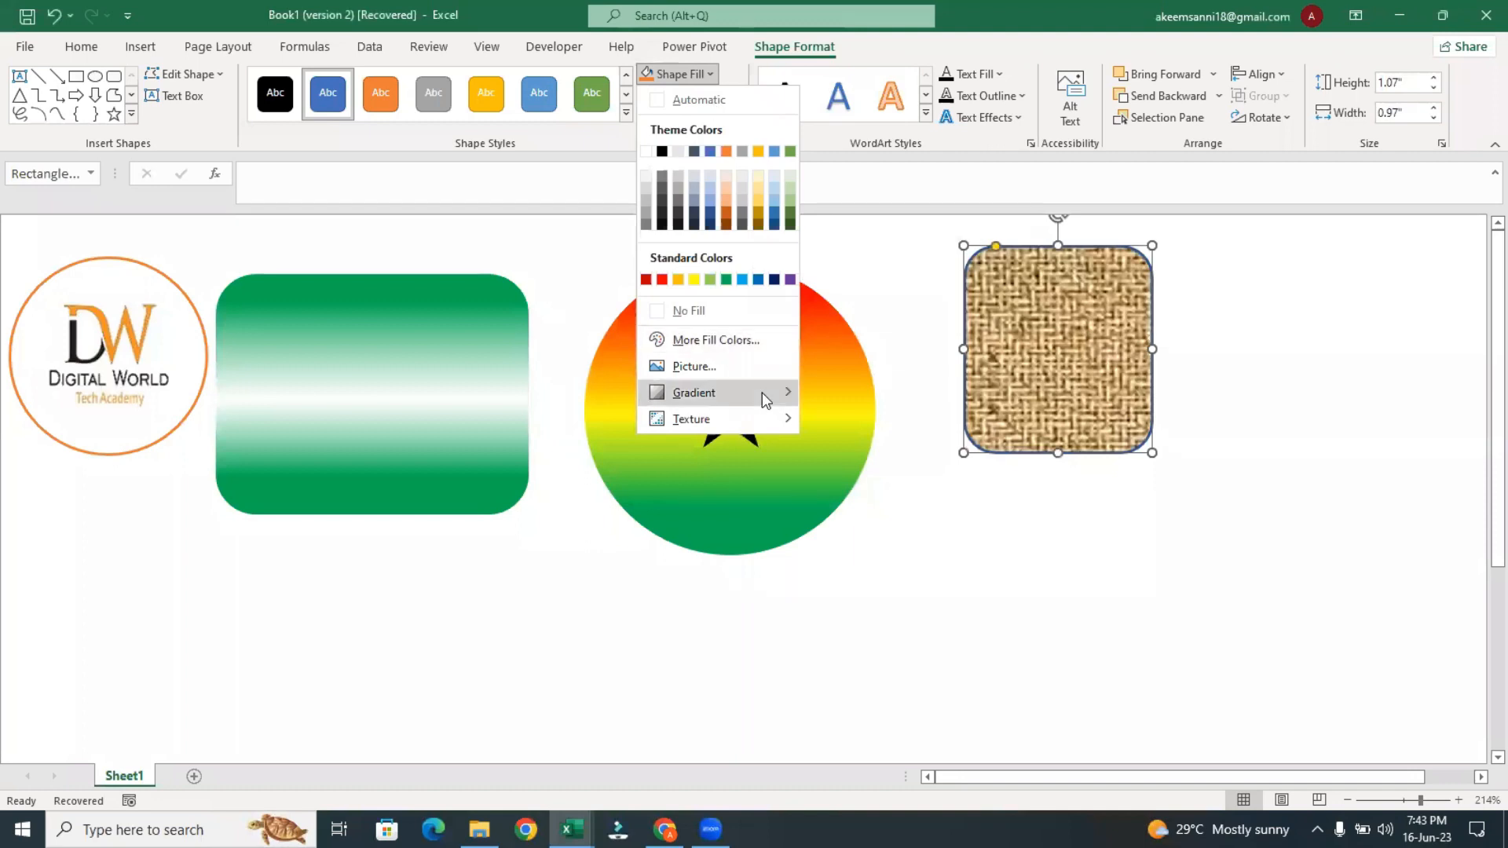
{"action": "mouse_move", "coordinate": [762, 393]}
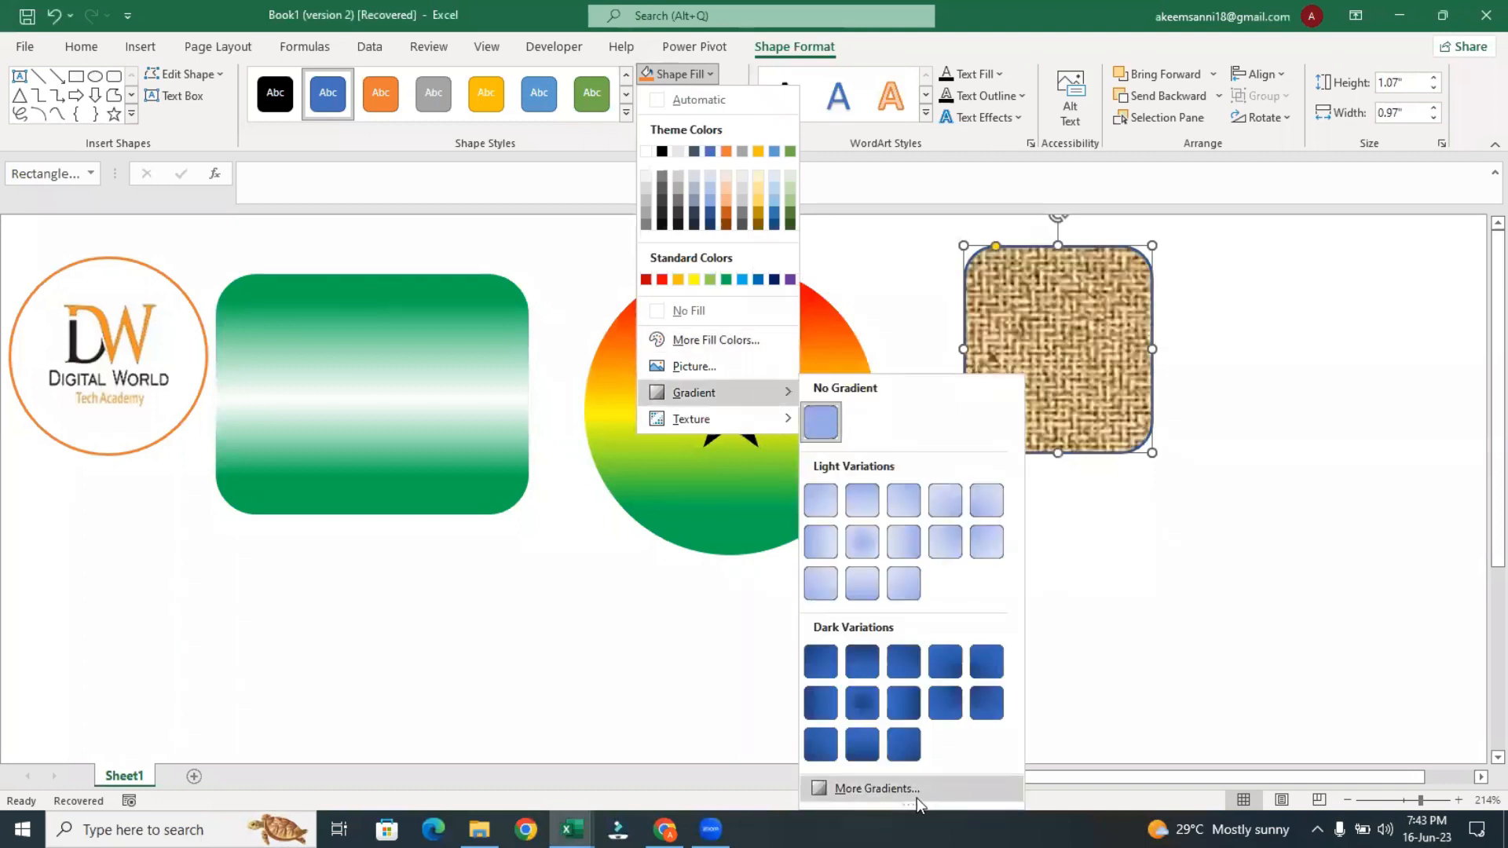
{"action": "left_click", "coordinate": [877, 789]}
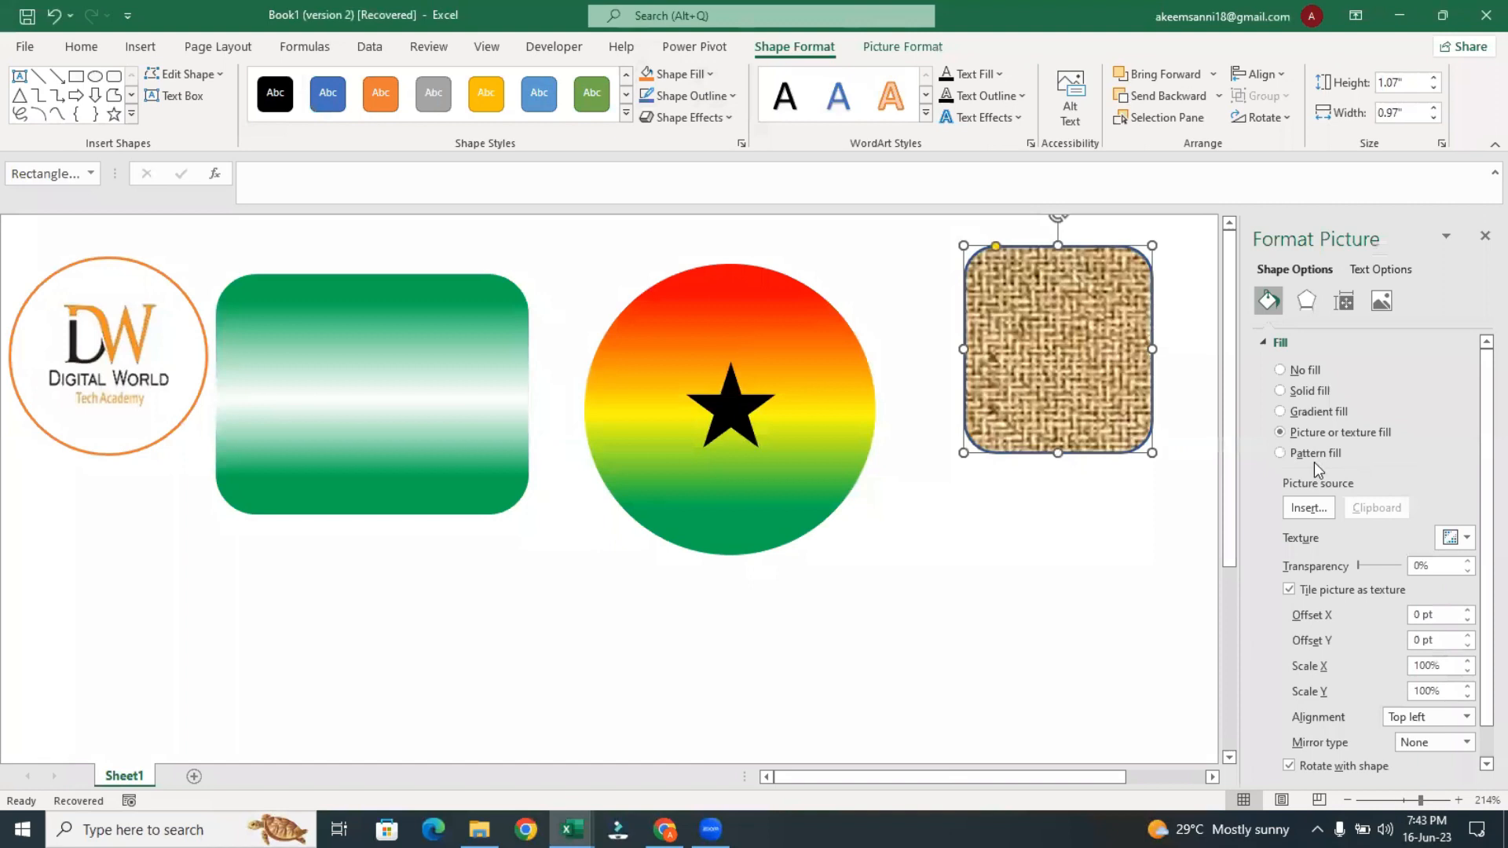
{"action": "left_click", "coordinate": [1283, 455]}
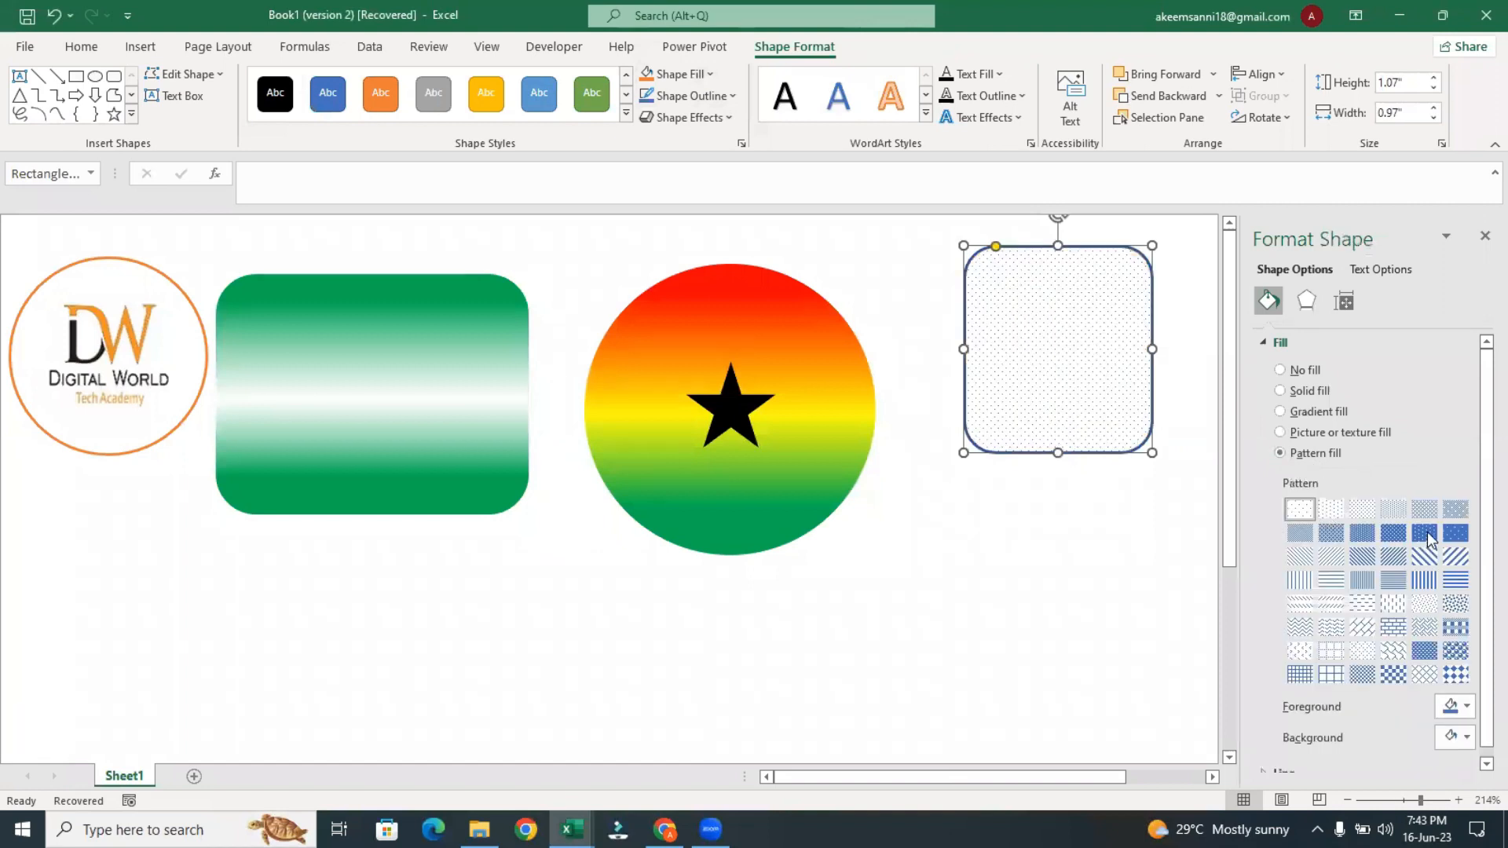
{"action": "left_click", "coordinate": [1427, 531]}
{"action": "left_click", "coordinate": [1460, 605]}
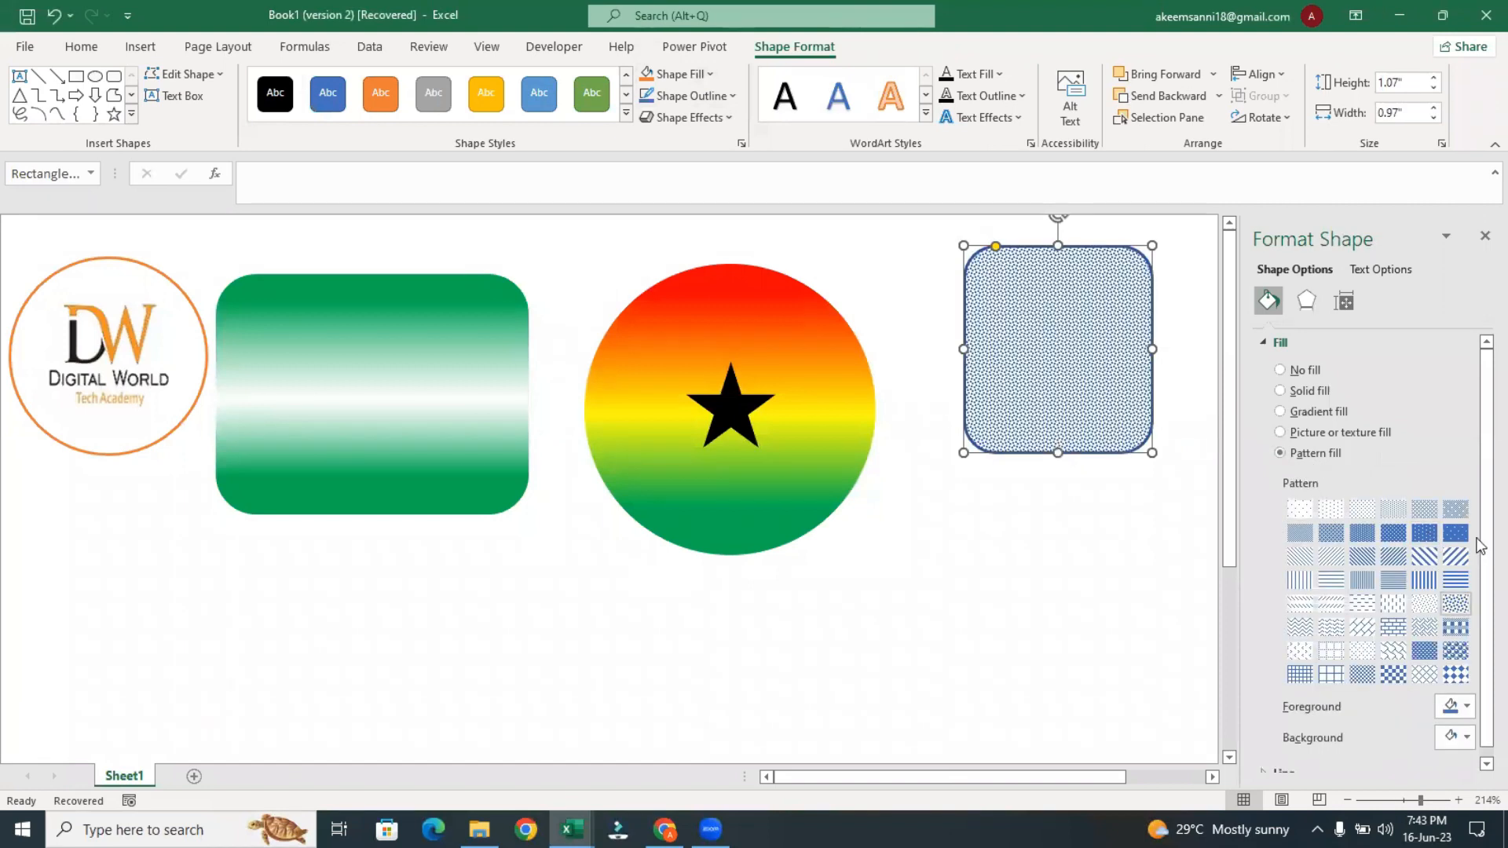
Set the pattern fill's foreground to red and its background to black on the new rounded rectangle
{"action": "scroll", "coordinate": [1483, 662], "scroll_direction": "down", "scroll_amount": 1}
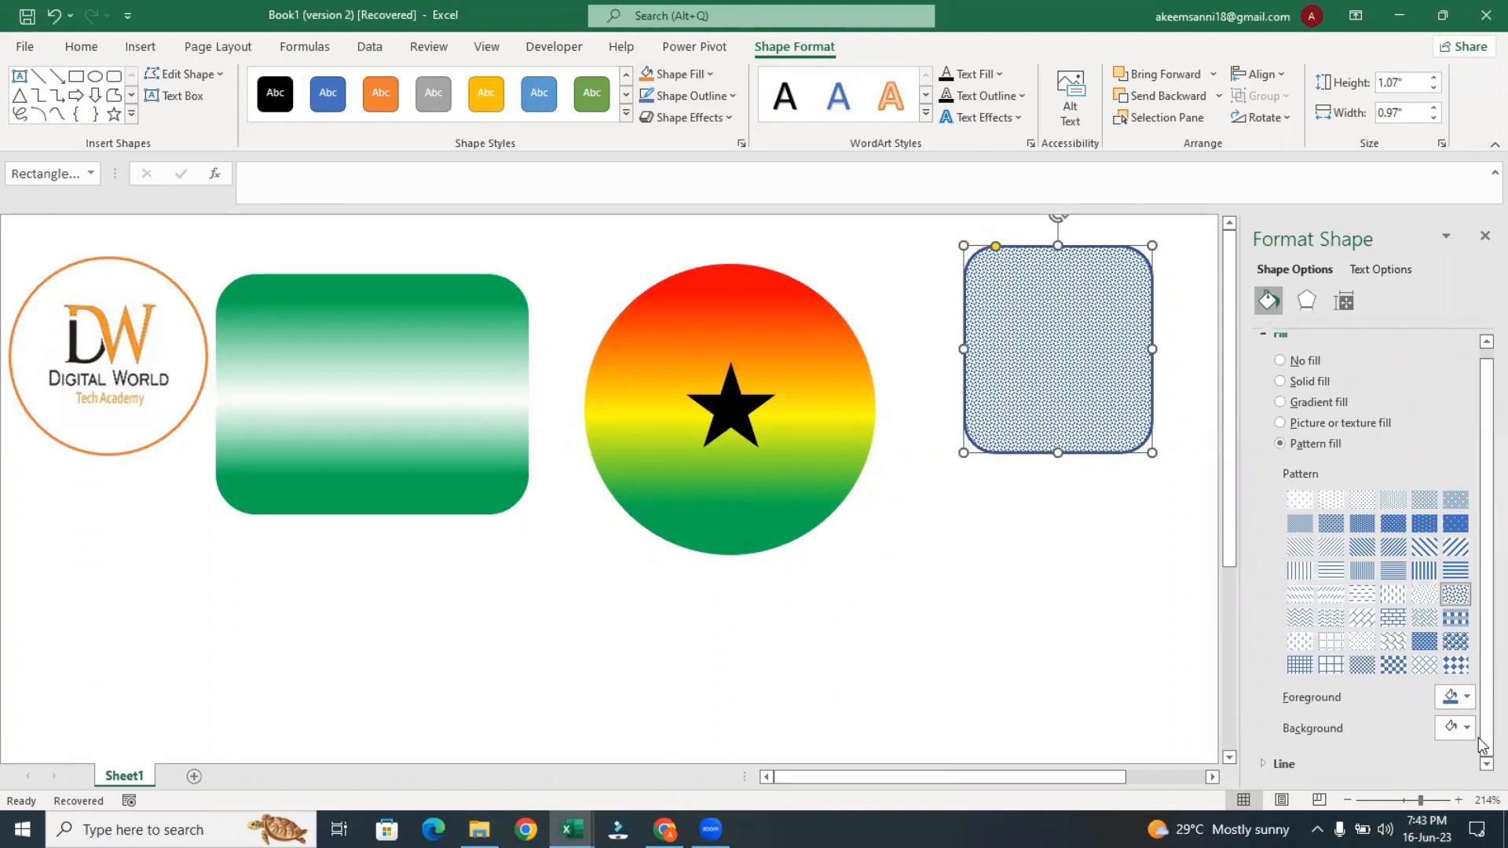
{"action": "left_click", "coordinate": [1462, 704]}
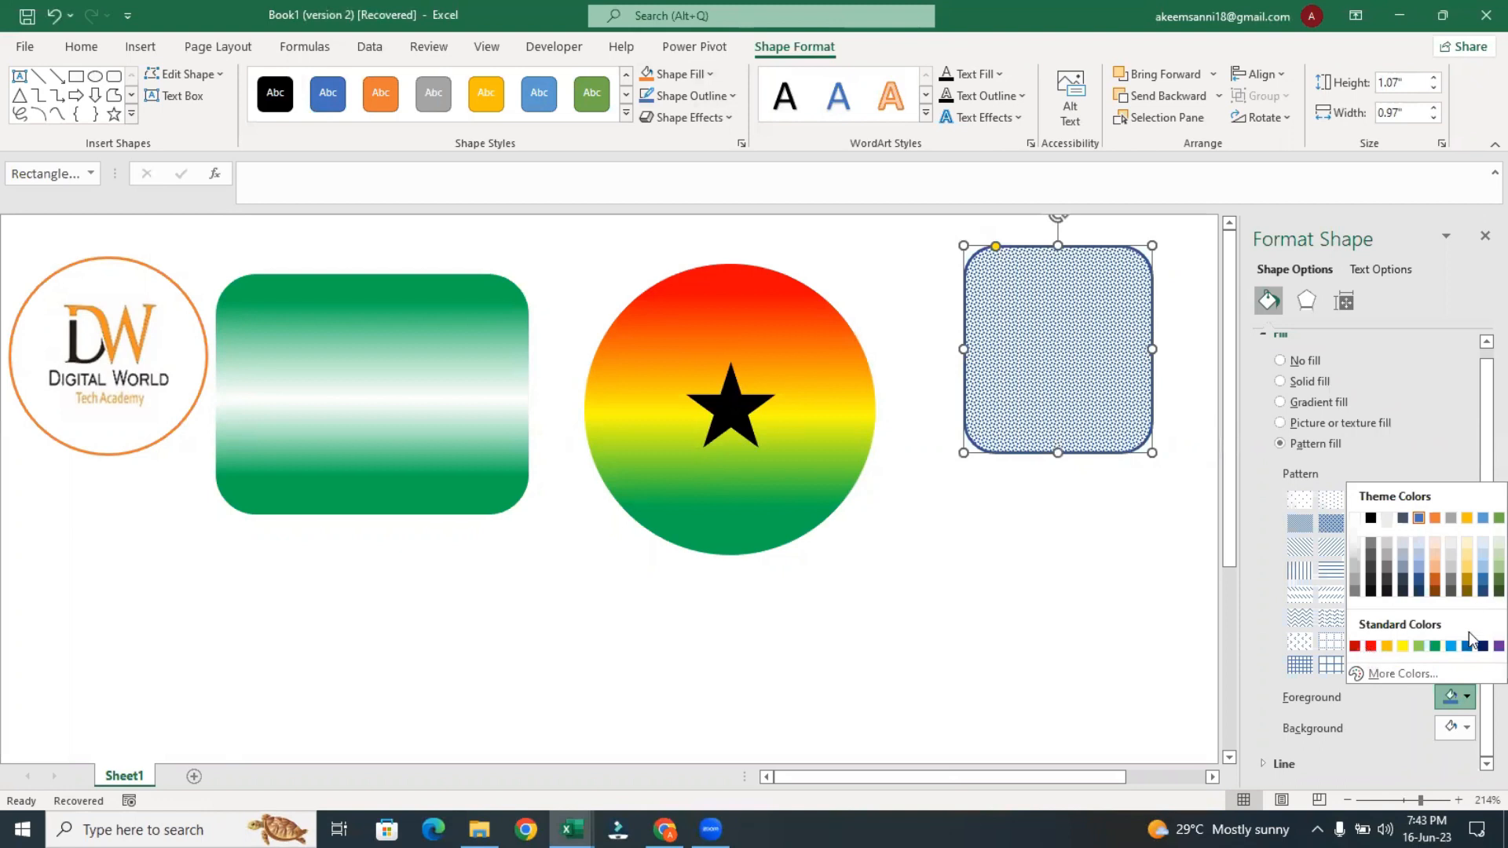
{"action": "left_click", "coordinate": [1456, 709]}
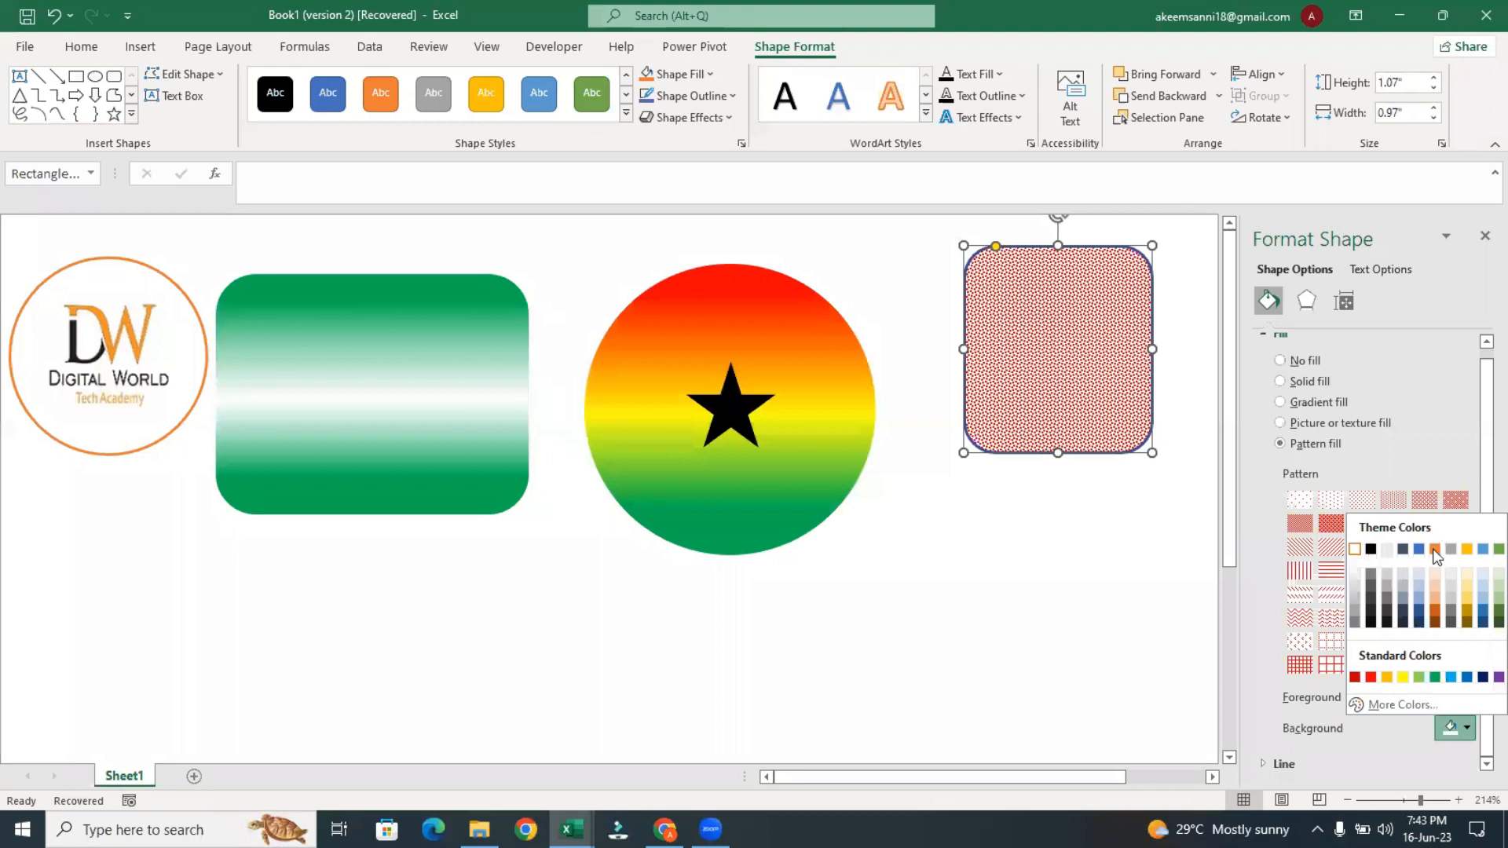
{"action": "left_click", "coordinate": [1371, 550]}
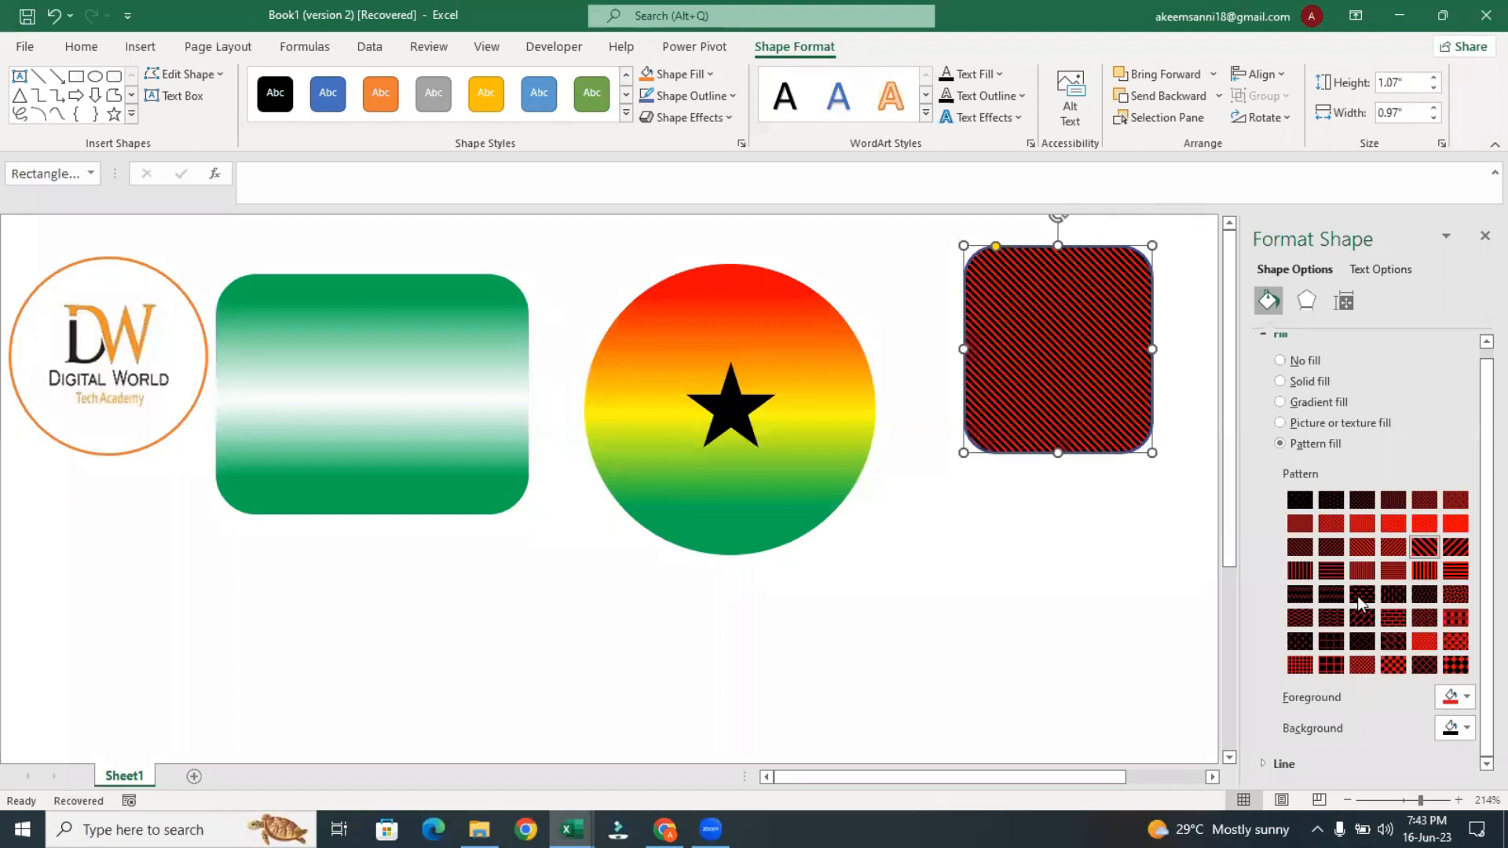
Change the new rounded rectangle's fill pattern to narrow light vertical stripes
{"action": "left_click", "coordinate": [1309, 573]}
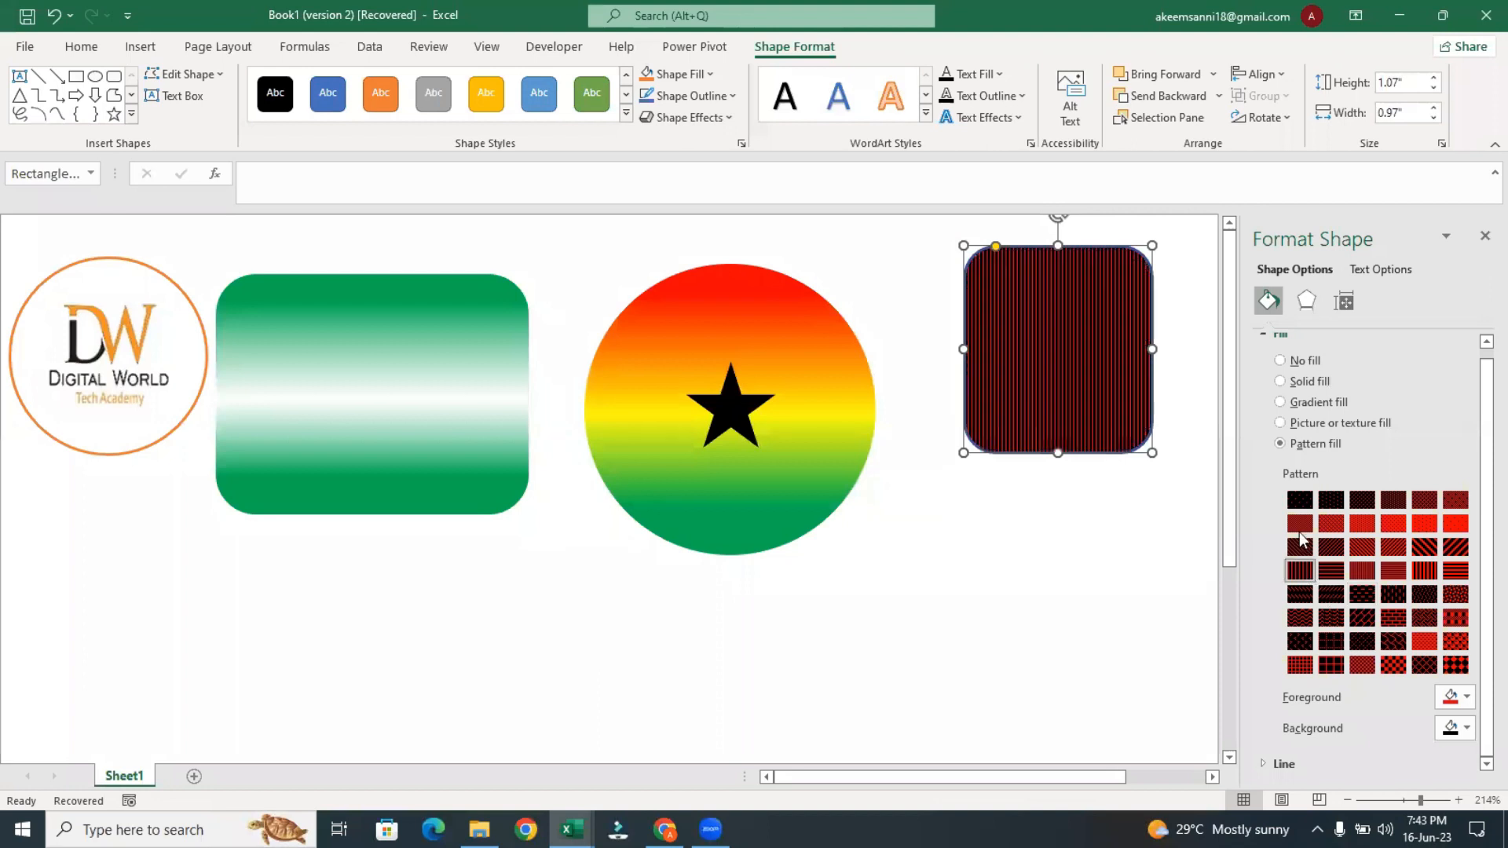
{"action": "left_click", "coordinate": [1301, 531]}
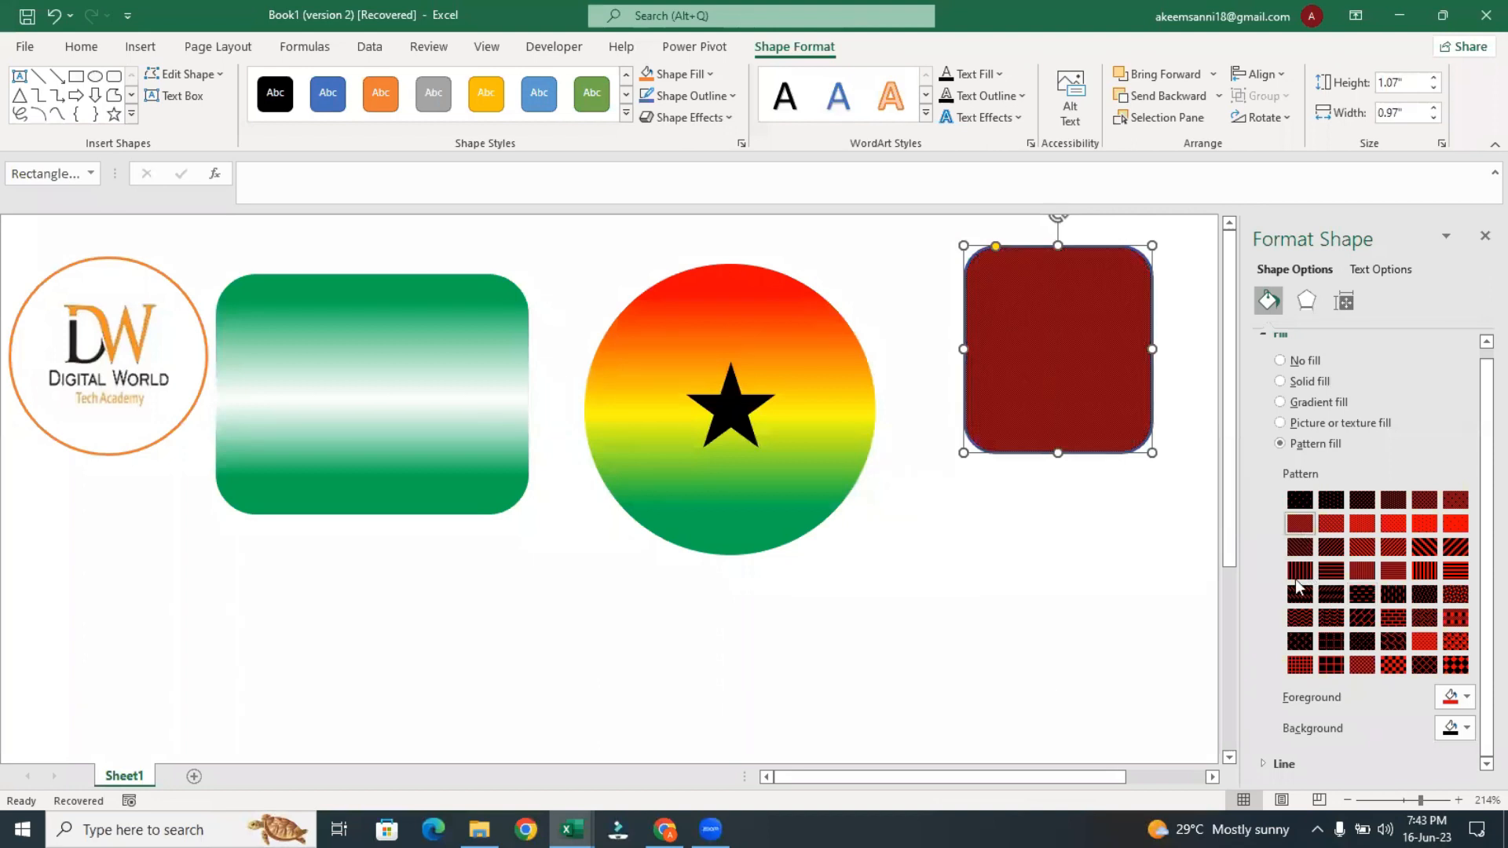
{"action": "left_click", "coordinate": [1298, 577]}
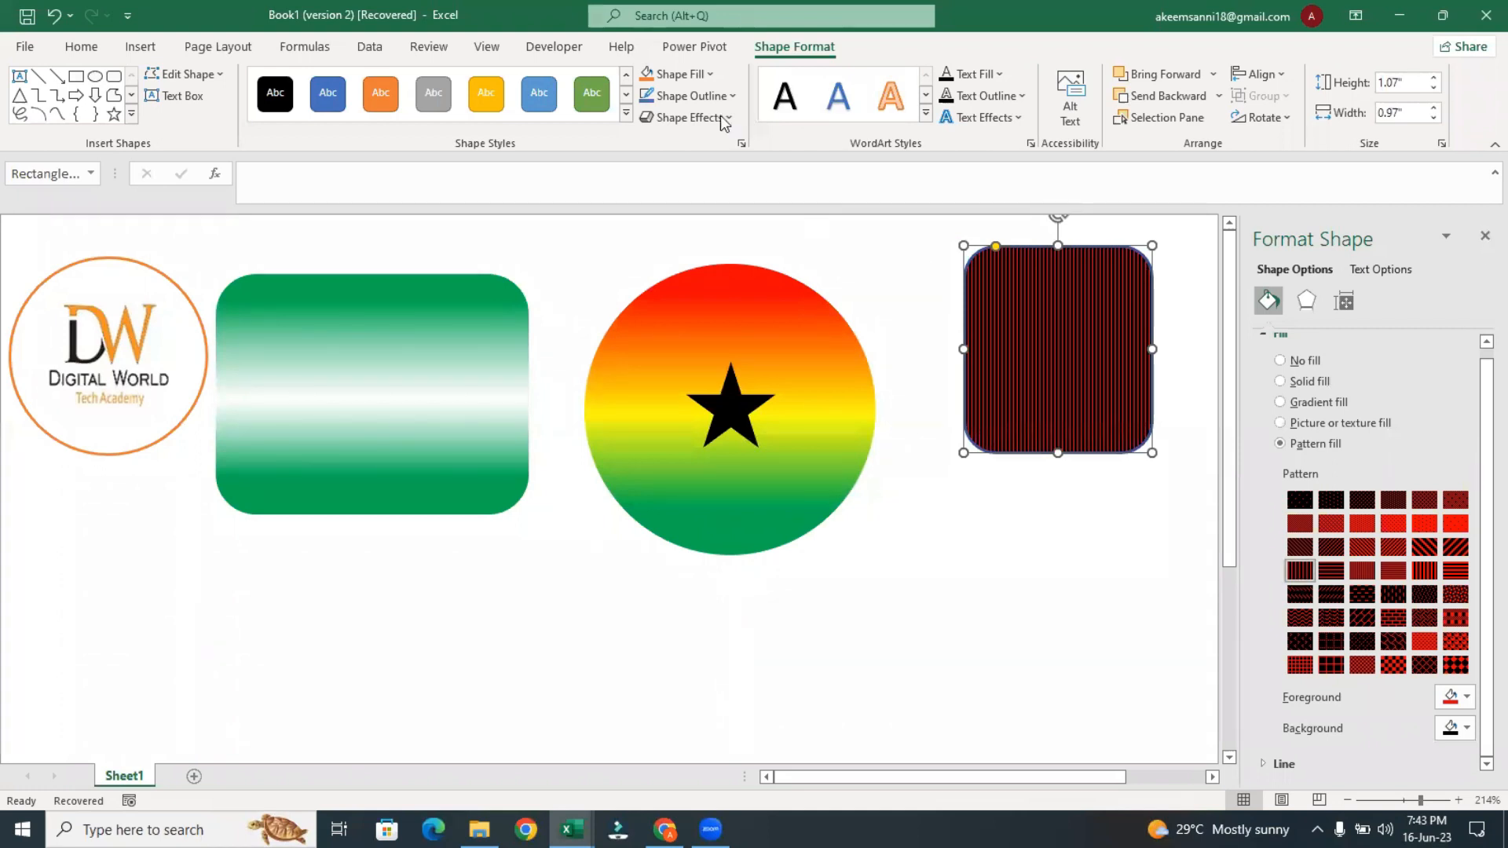
Try the last 3-D preset shape effect on the striped rounded rectangle and undo it
{"action": "left_click", "coordinate": [724, 119]}
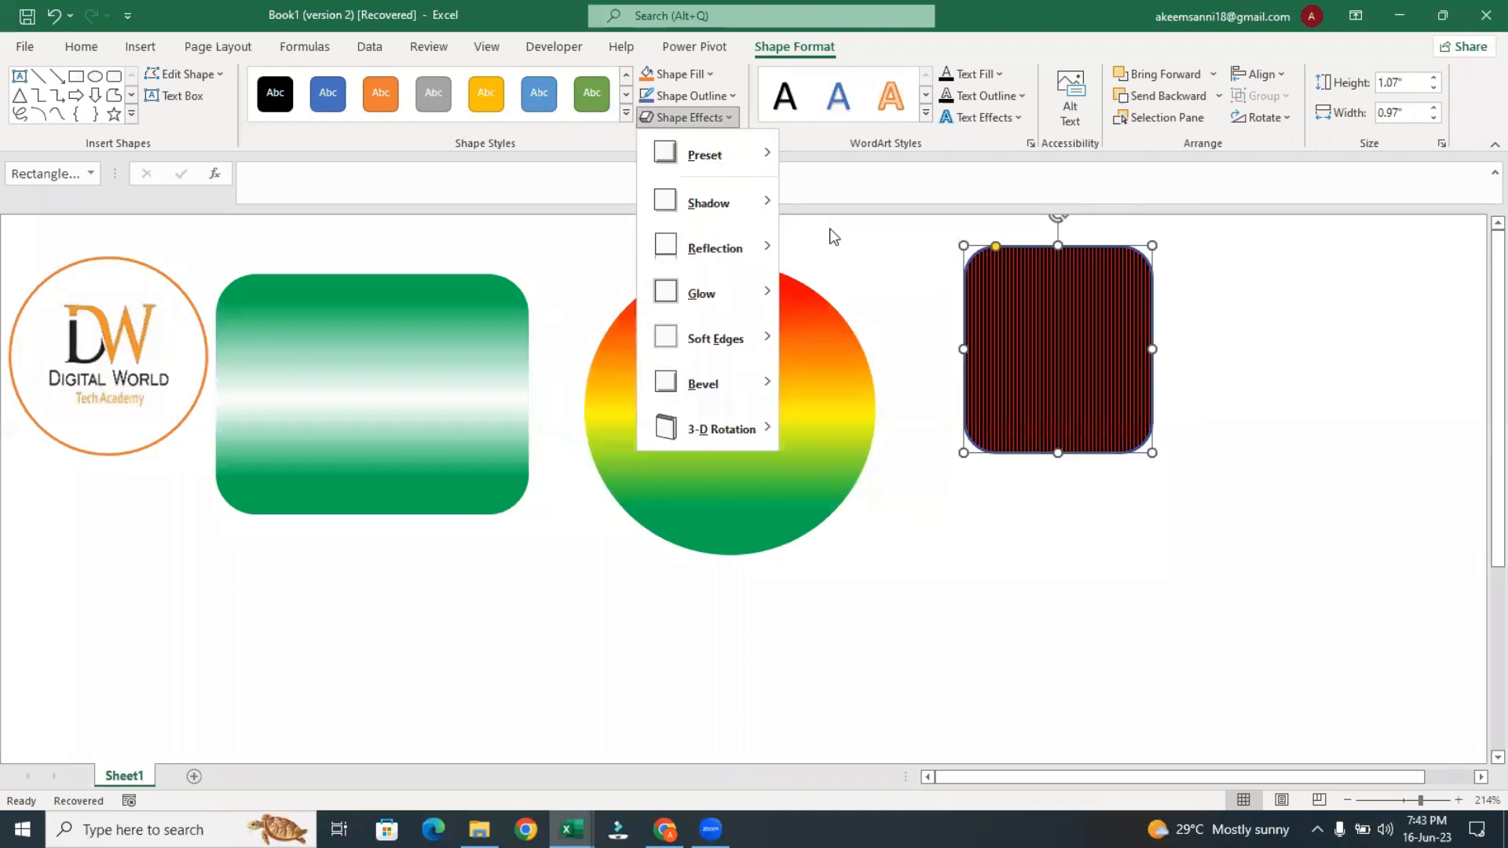
{"action": "mouse_move", "coordinate": [705, 154]}
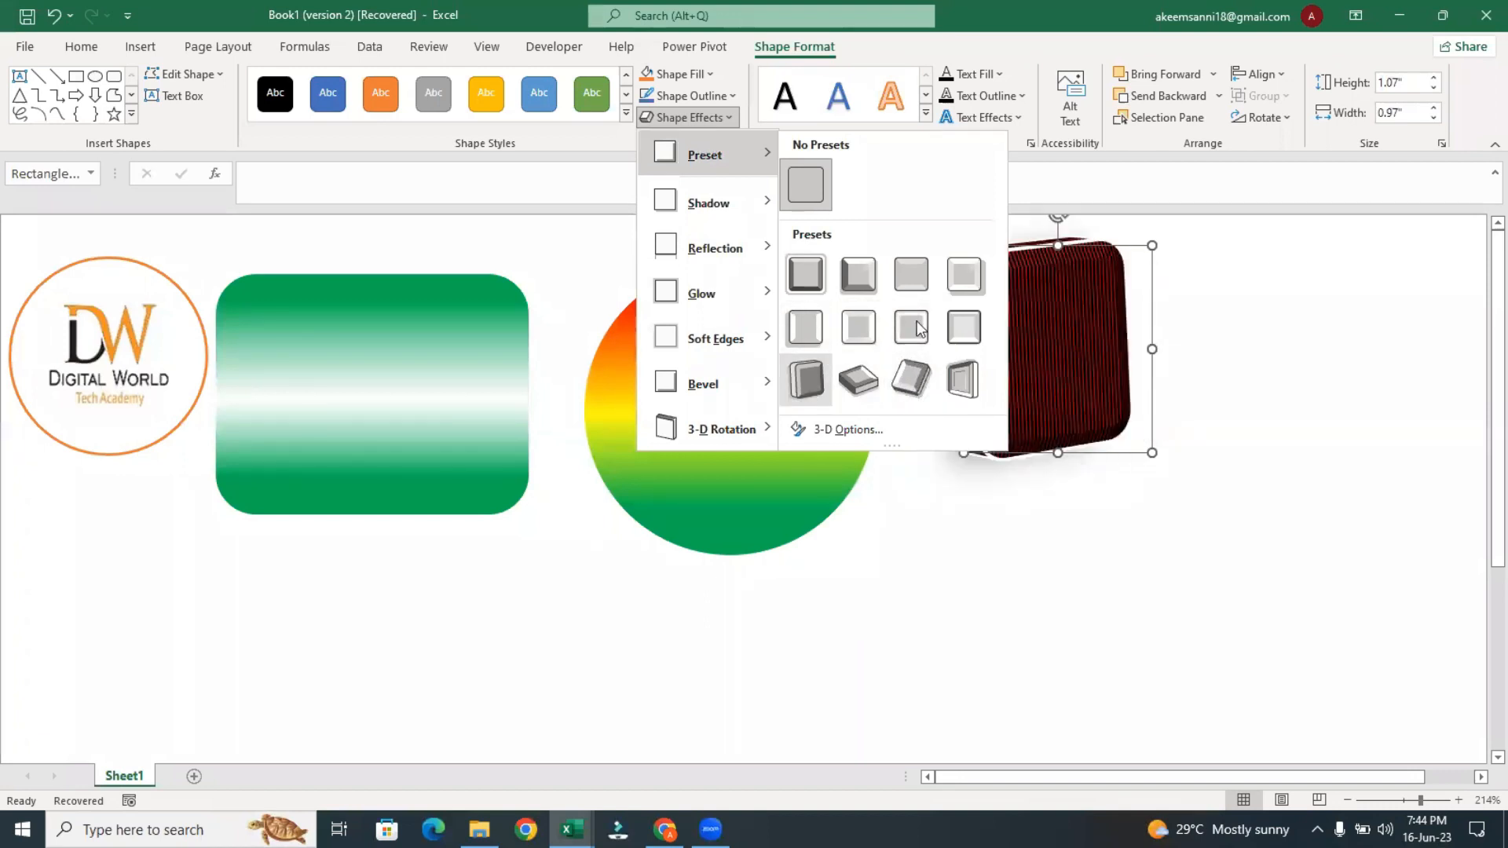
{"action": "left_click", "coordinate": [971, 379]}
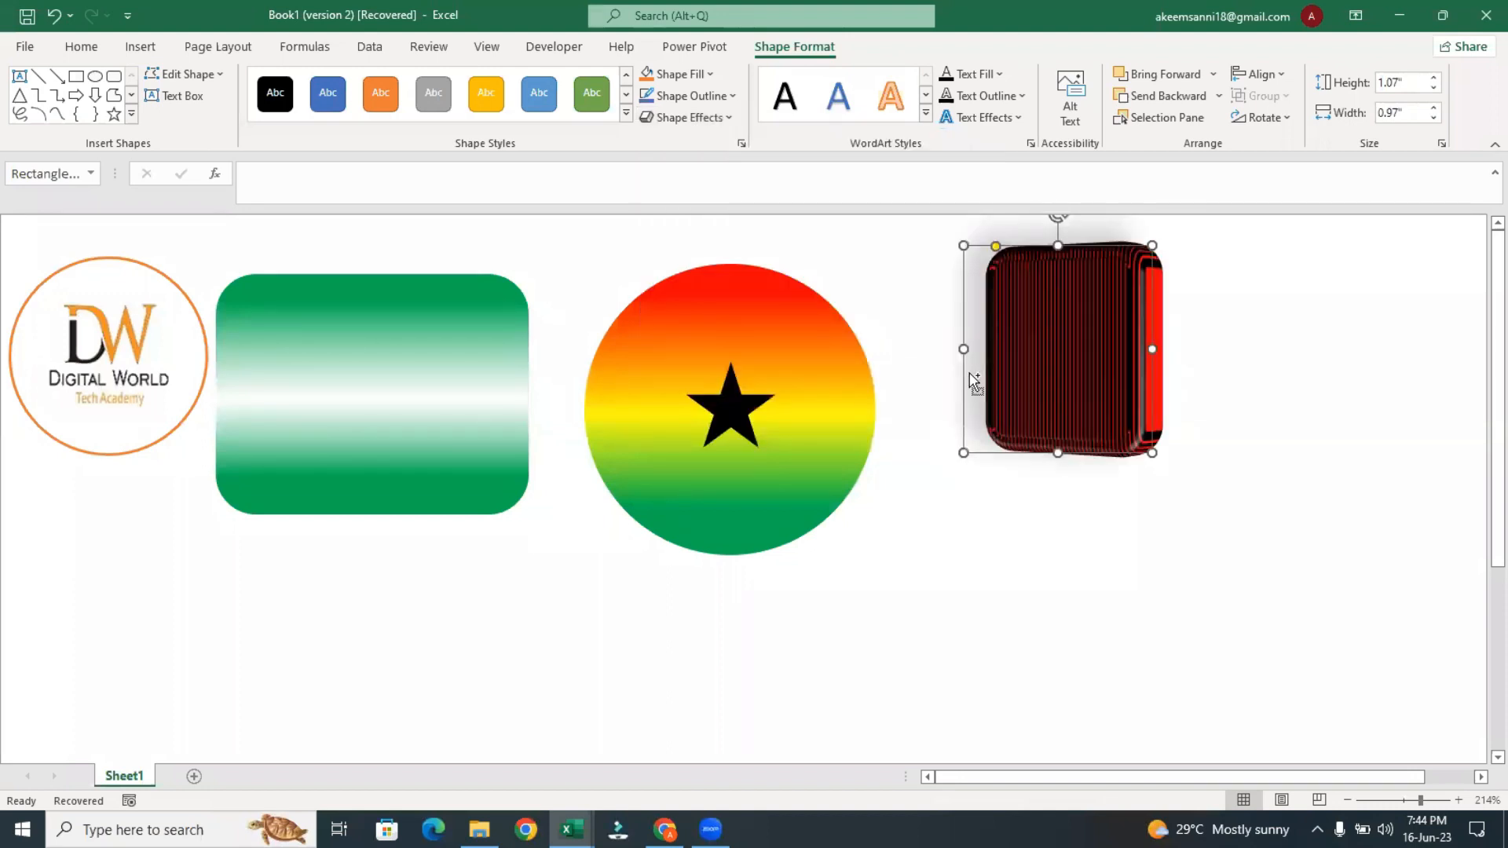
{"action": "key", "text": "ctrl+z"}
Preview the shadow, reflection, glow, soft edges and bevel variations available for the striped rounded rectangle
{"action": "left_click", "coordinate": [718, 119]}
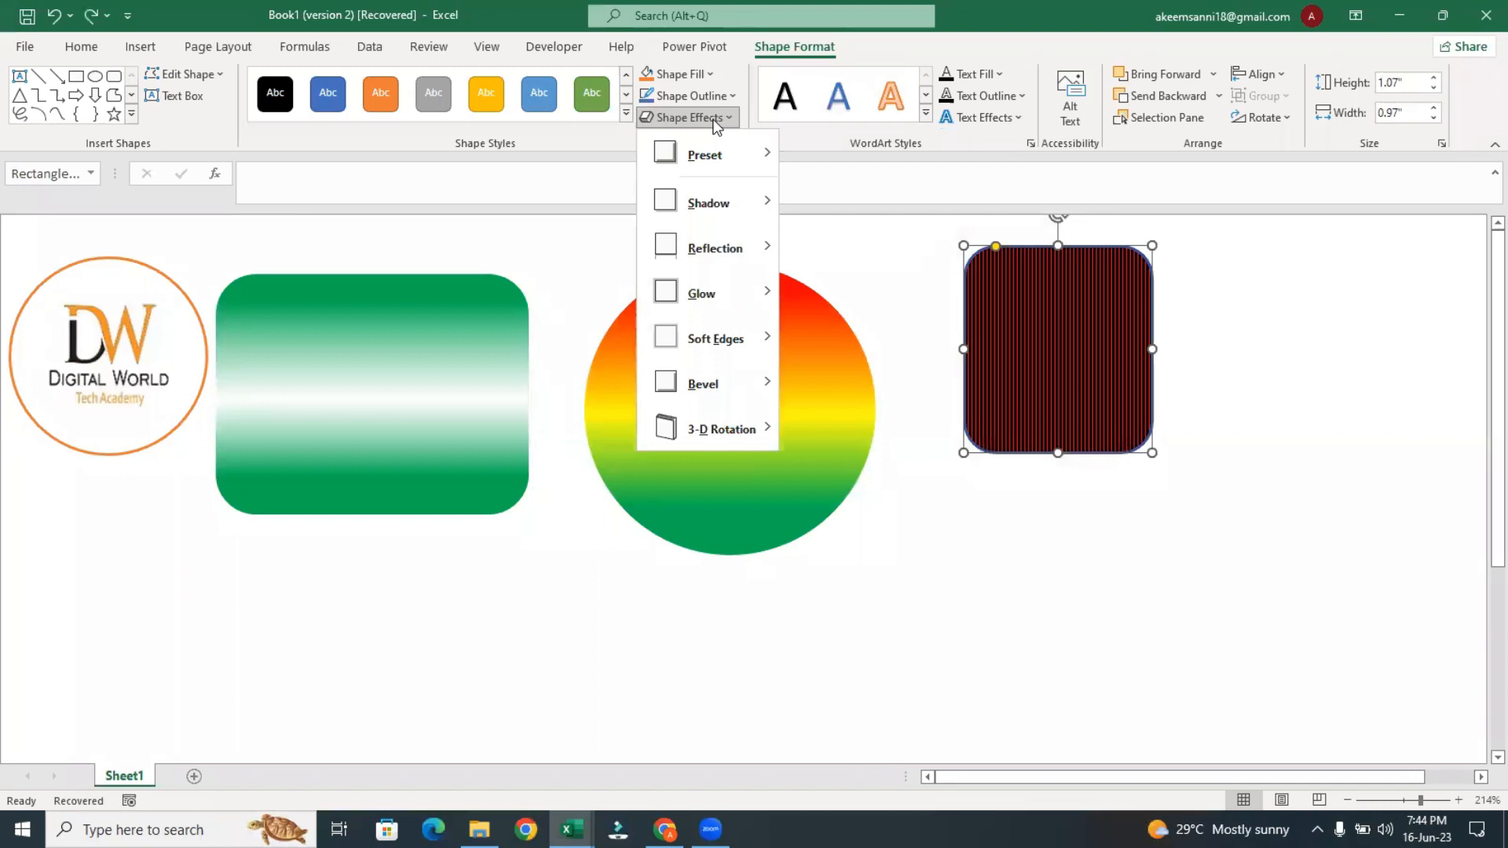
{"action": "mouse_move", "coordinate": [728, 198]}
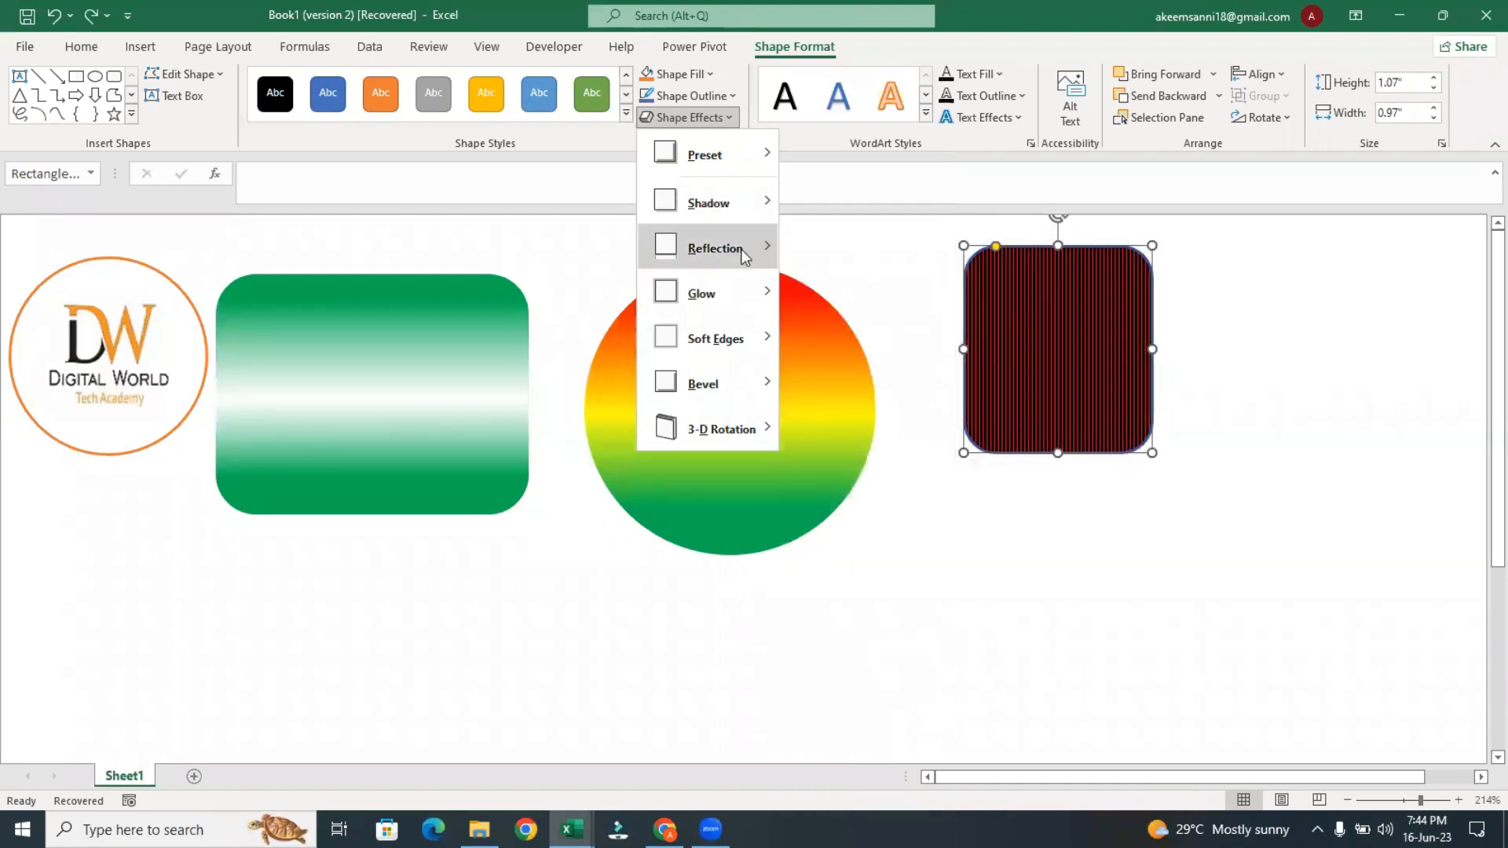
{"action": "mouse_move", "coordinate": [742, 249]}
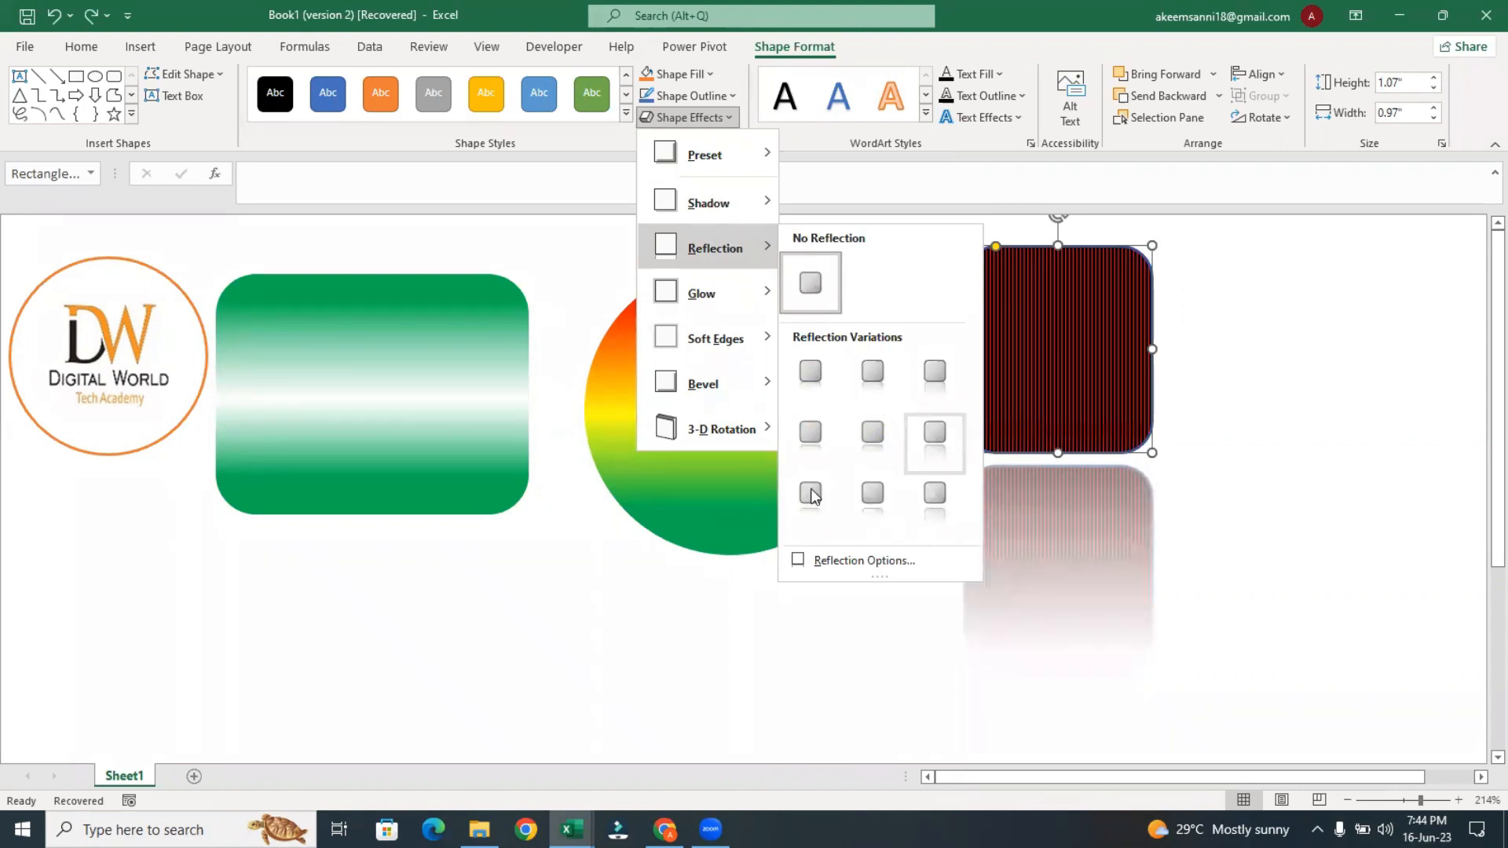
{"action": "mouse_move", "coordinate": [741, 293]}
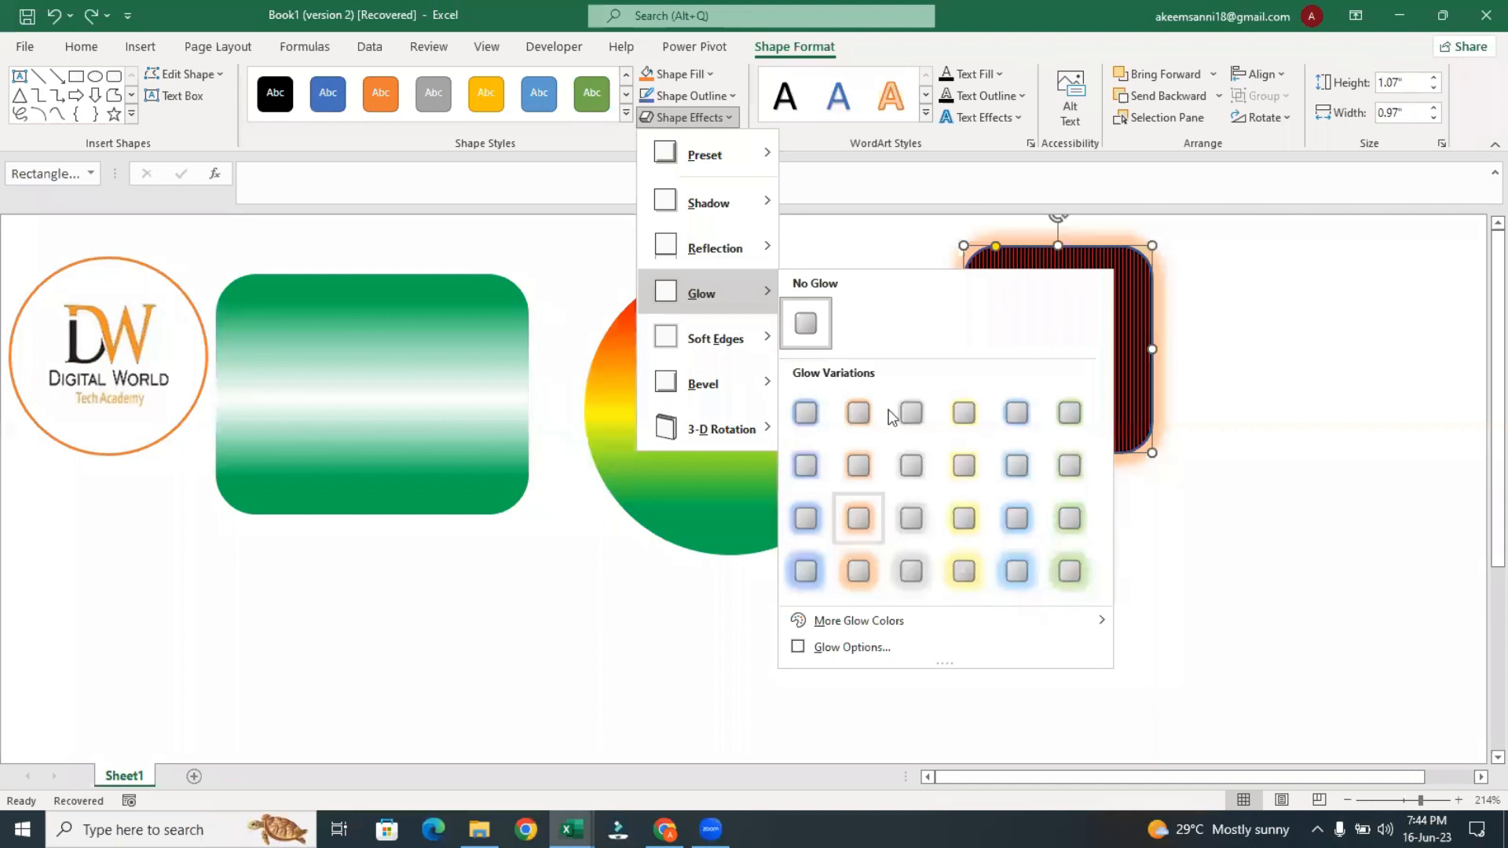
{"action": "mouse_move", "coordinate": [723, 339]}
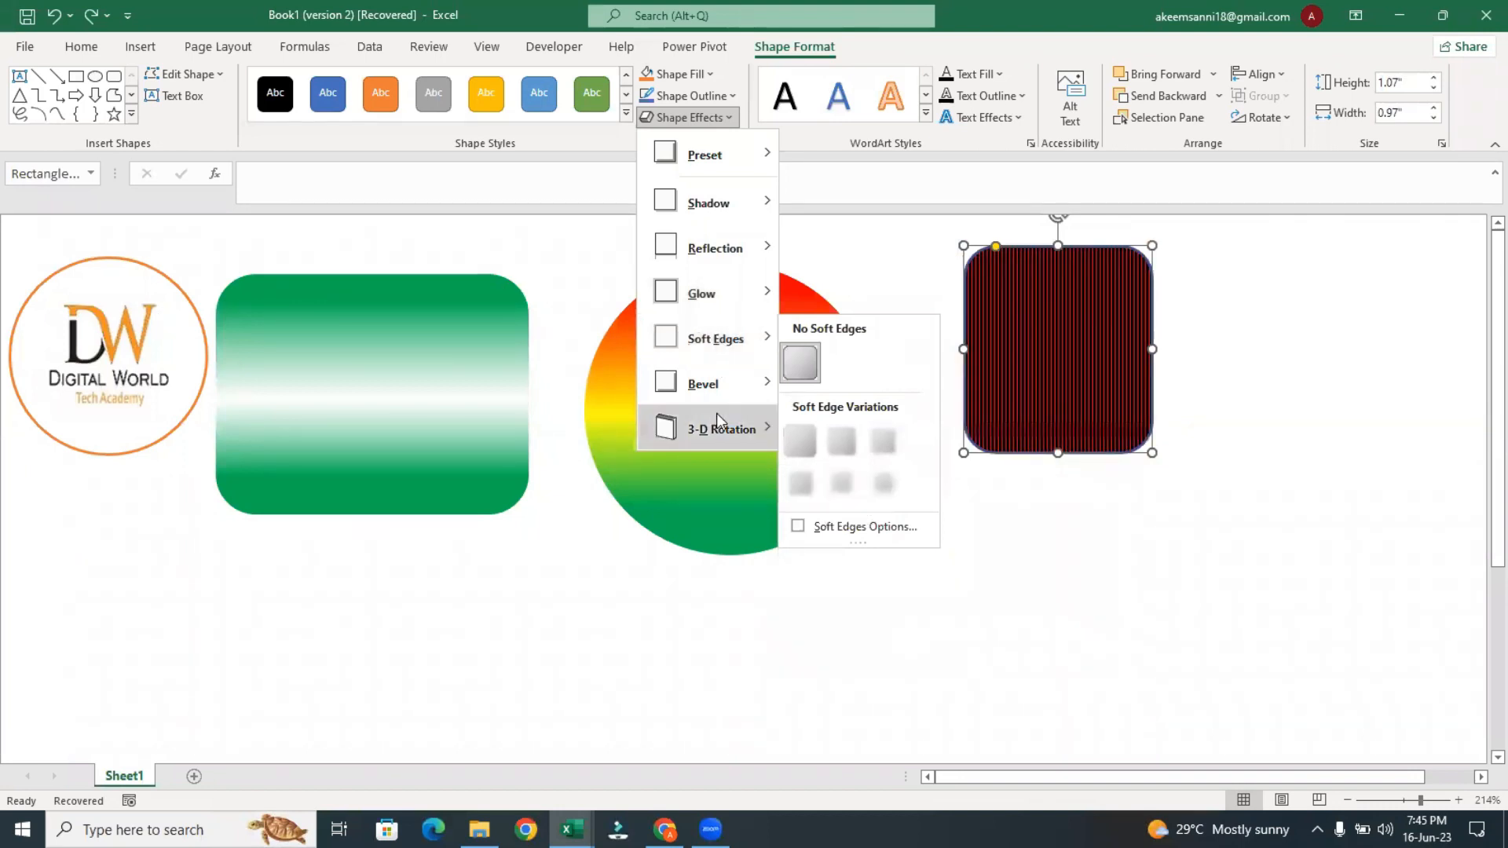
{"action": "mouse_move", "coordinate": [731, 384]}
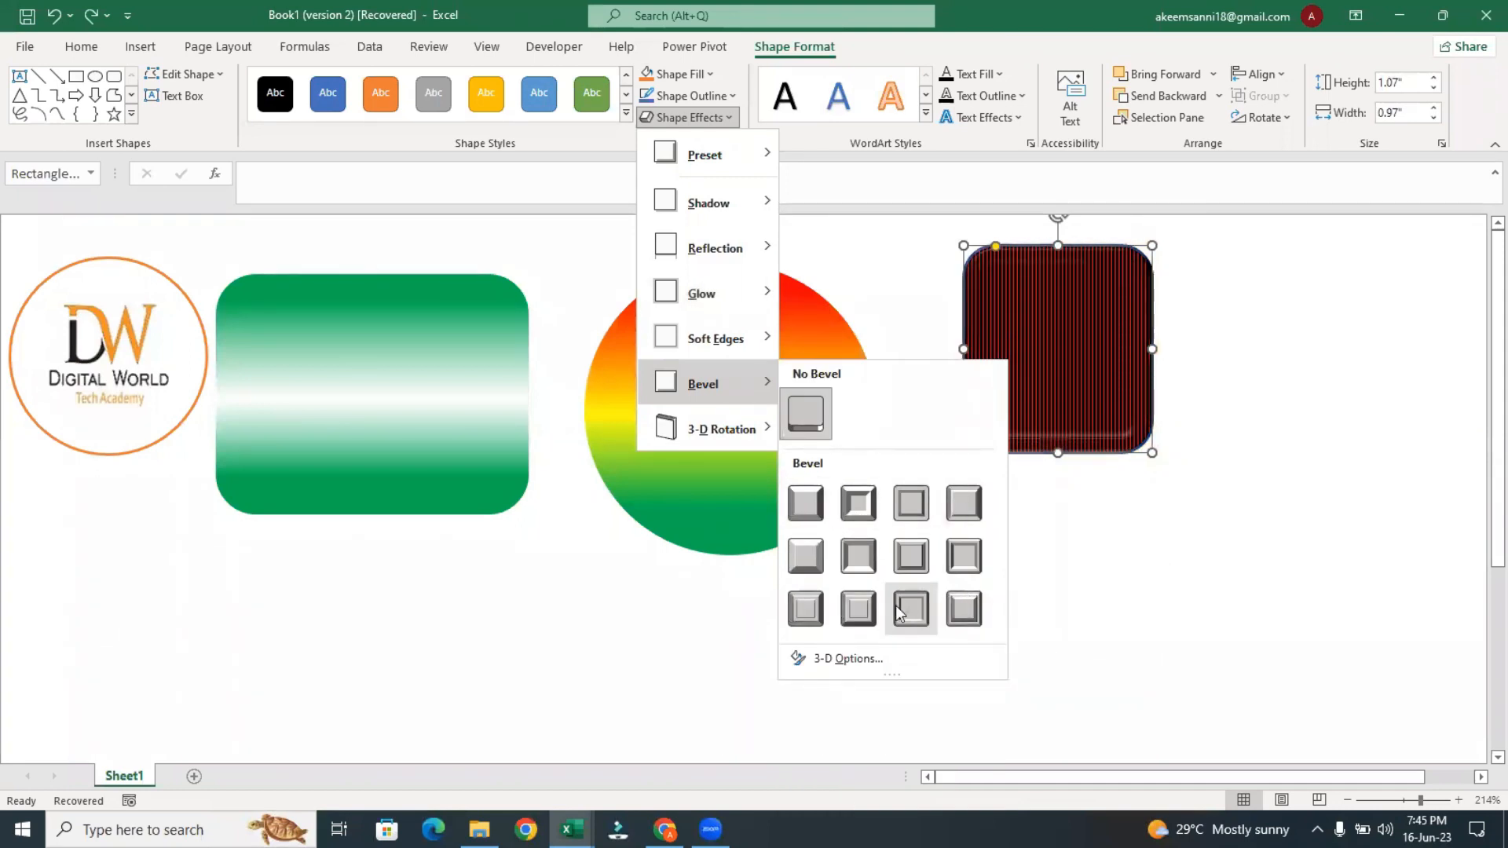
Preview the bevel variations on the Digital World logo circle without applying one
{"action": "left_click", "coordinate": [93, 318]}
{"action": "left_click", "coordinate": [93, 319]}
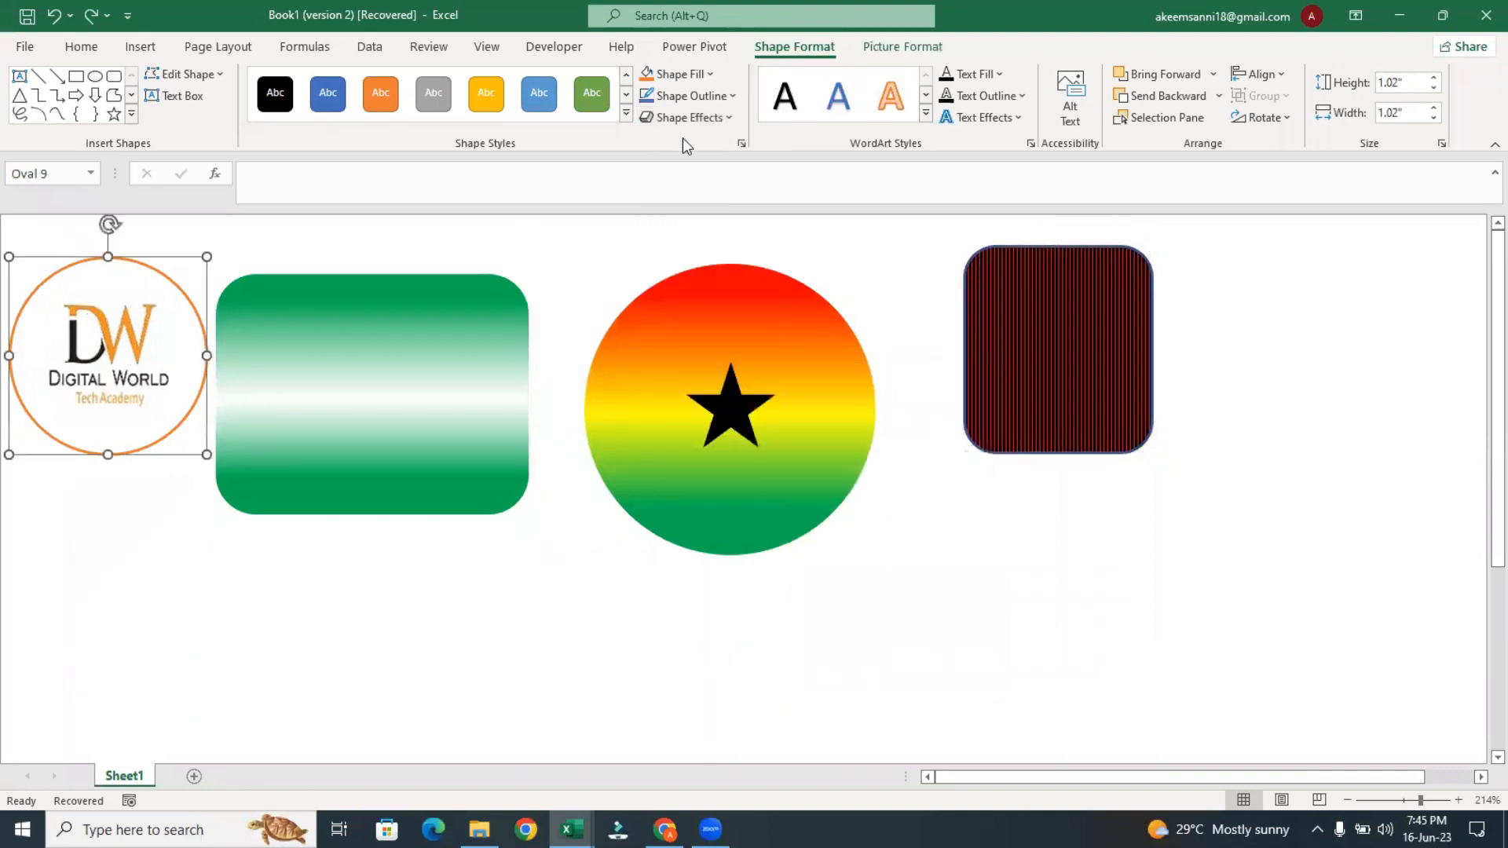
{"action": "left_click", "coordinate": [715, 121]}
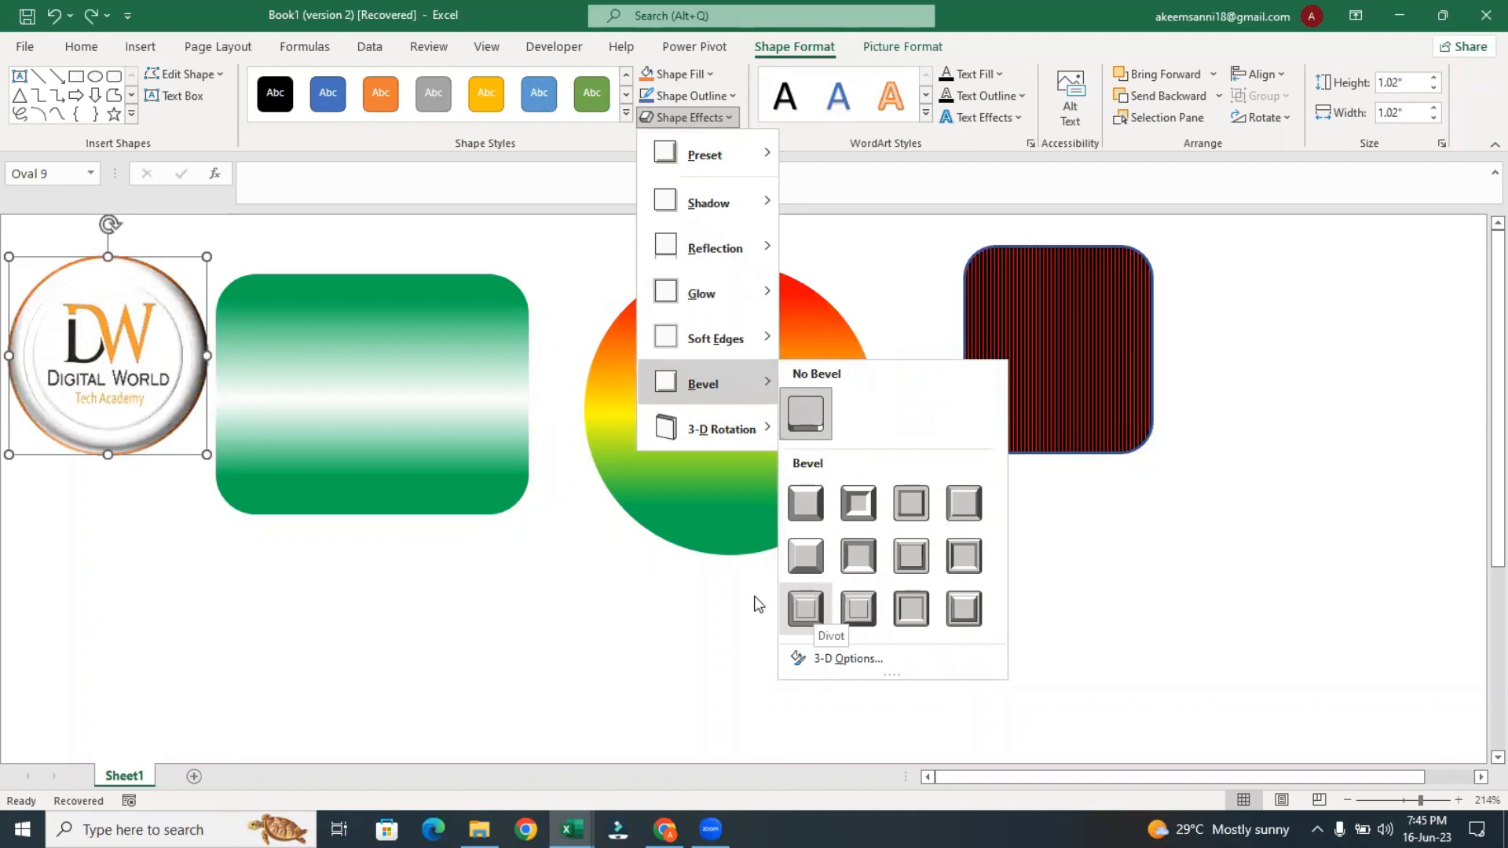
Apply the Divot bevel effect to the green gradient rounded rectangle
{"action": "left_click", "coordinate": [487, 322]}
{"action": "left_click", "coordinate": [488, 323]}
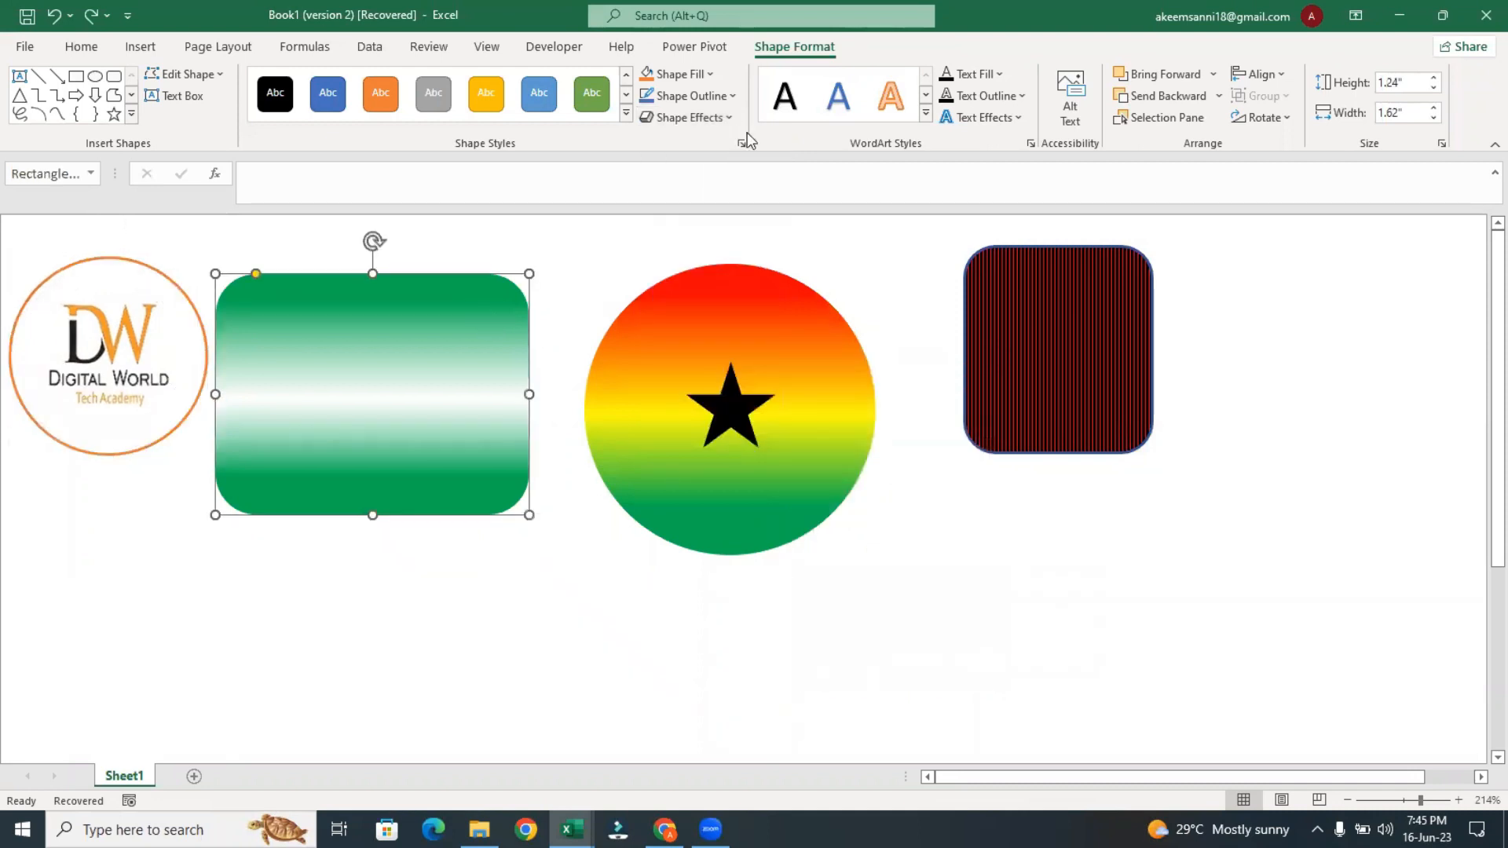
{"action": "left_click", "coordinate": [724, 119]}
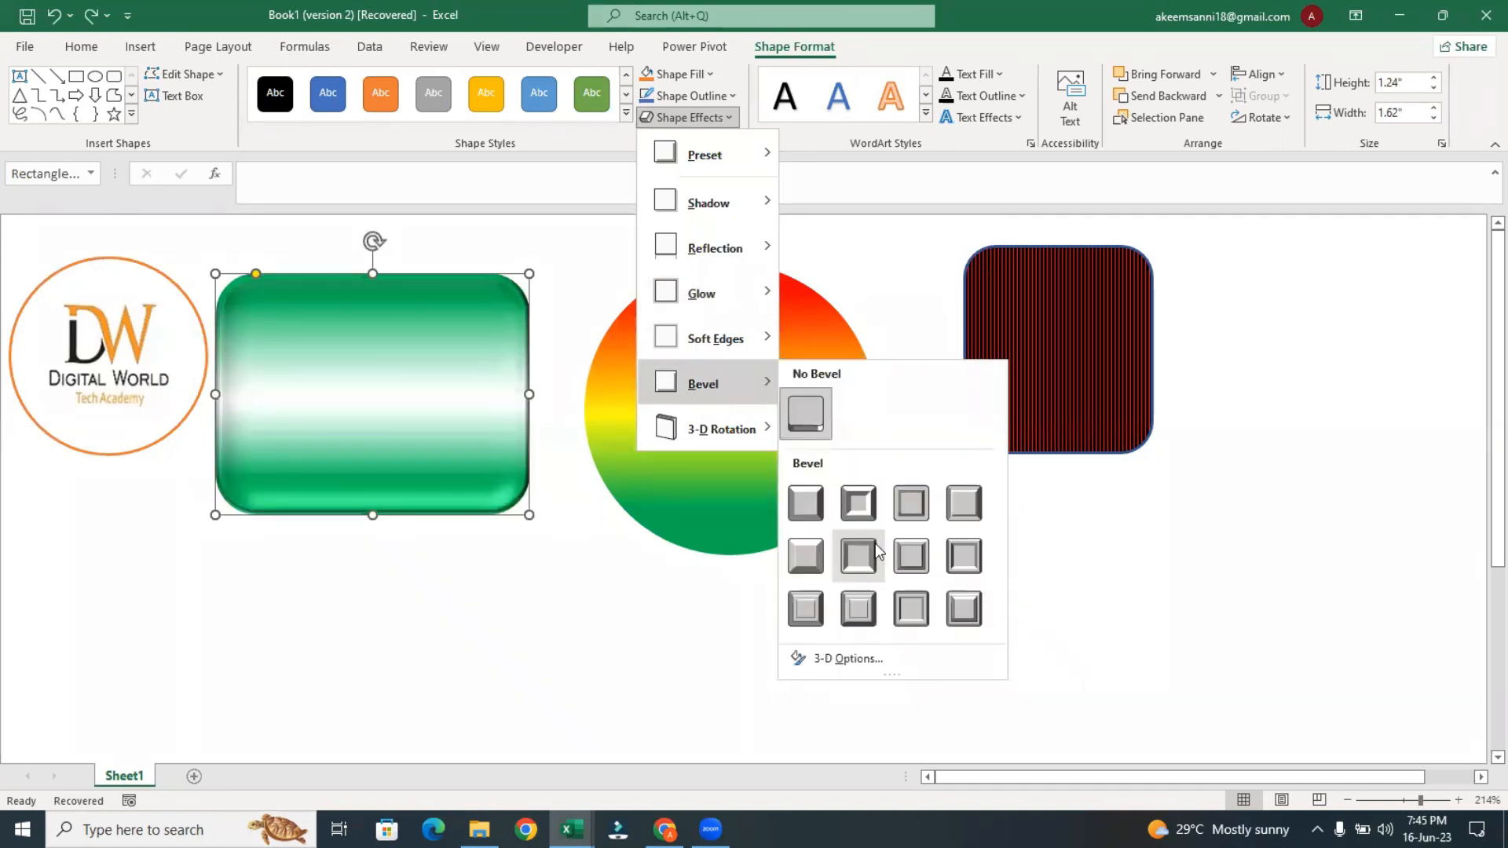
{"action": "left_click", "coordinate": [812, 611]}
Apply the Cross bevel effect to the red, yellow and green gradient circle and deselect it
{"action": "left_click", "coordinate": [723, 360]}
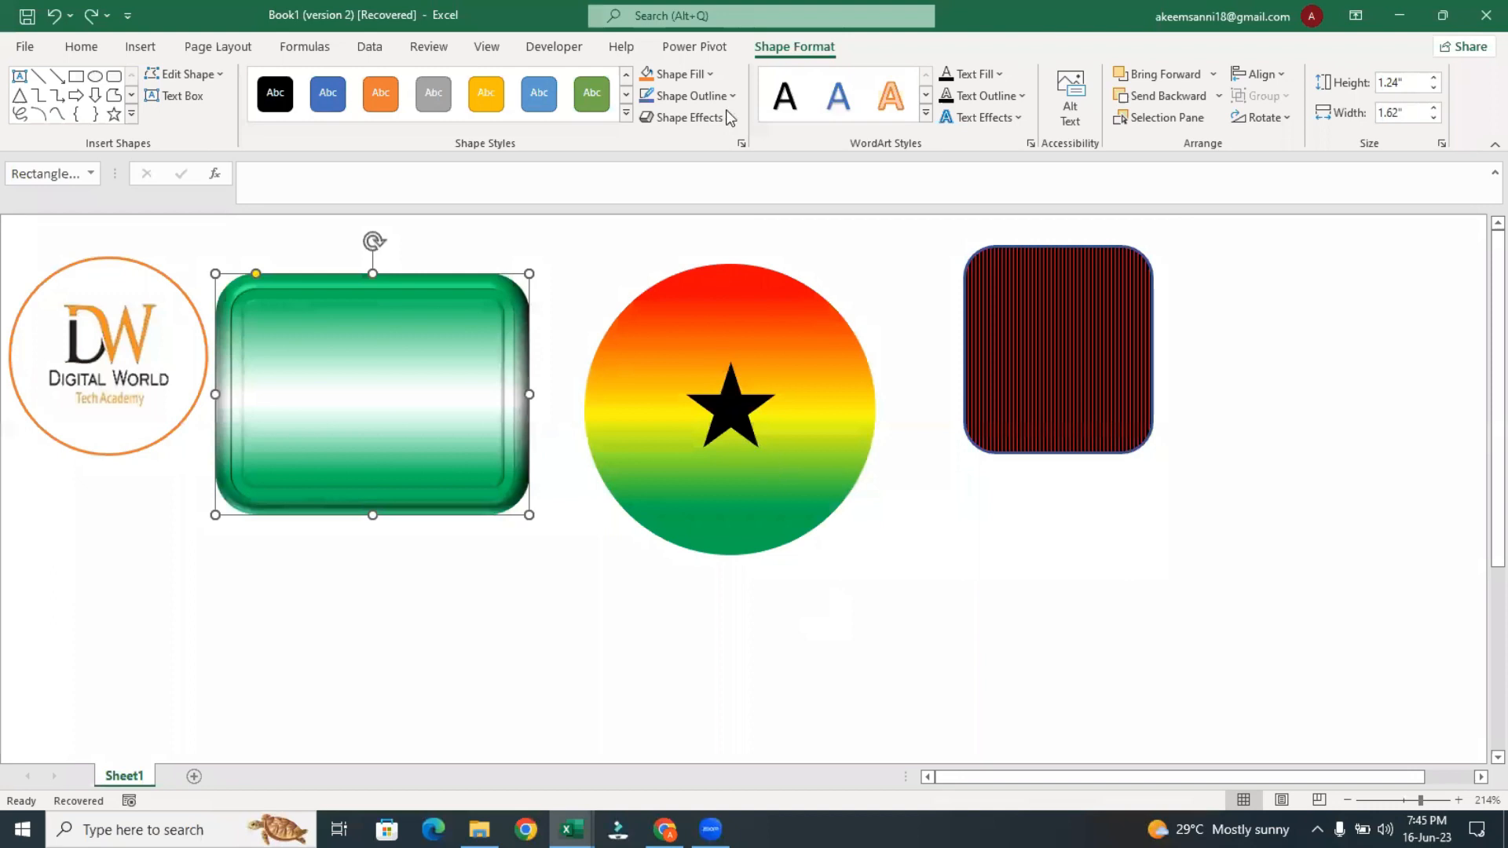
{"action": "left_click", "coordinate": [691, 117]}
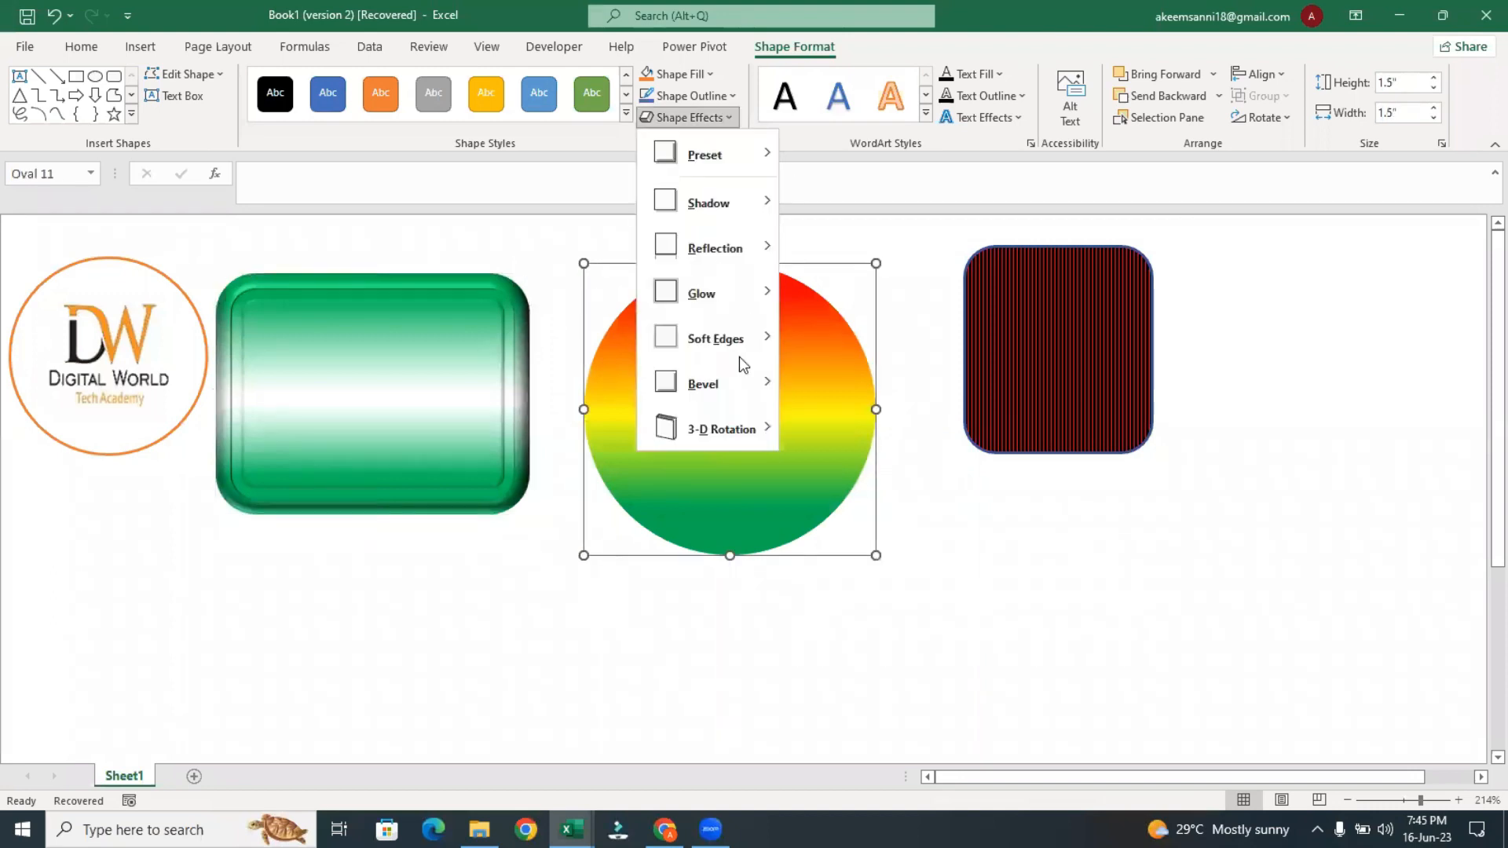
{"action": "mouse_move", "coordinate": [726, 397]}
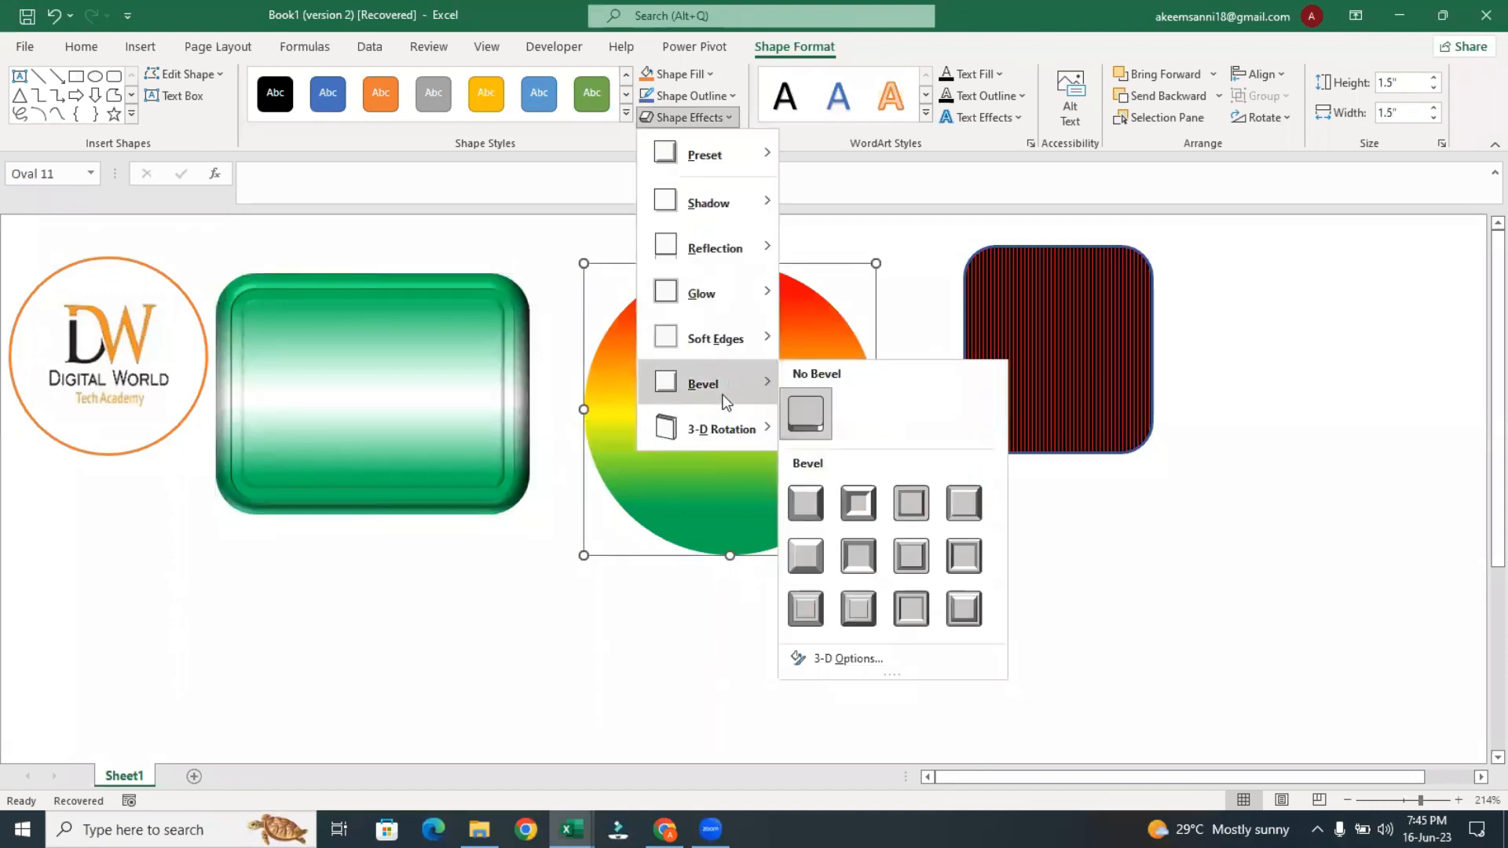
{"action": "left_click", "coordinate": [911, 504]}
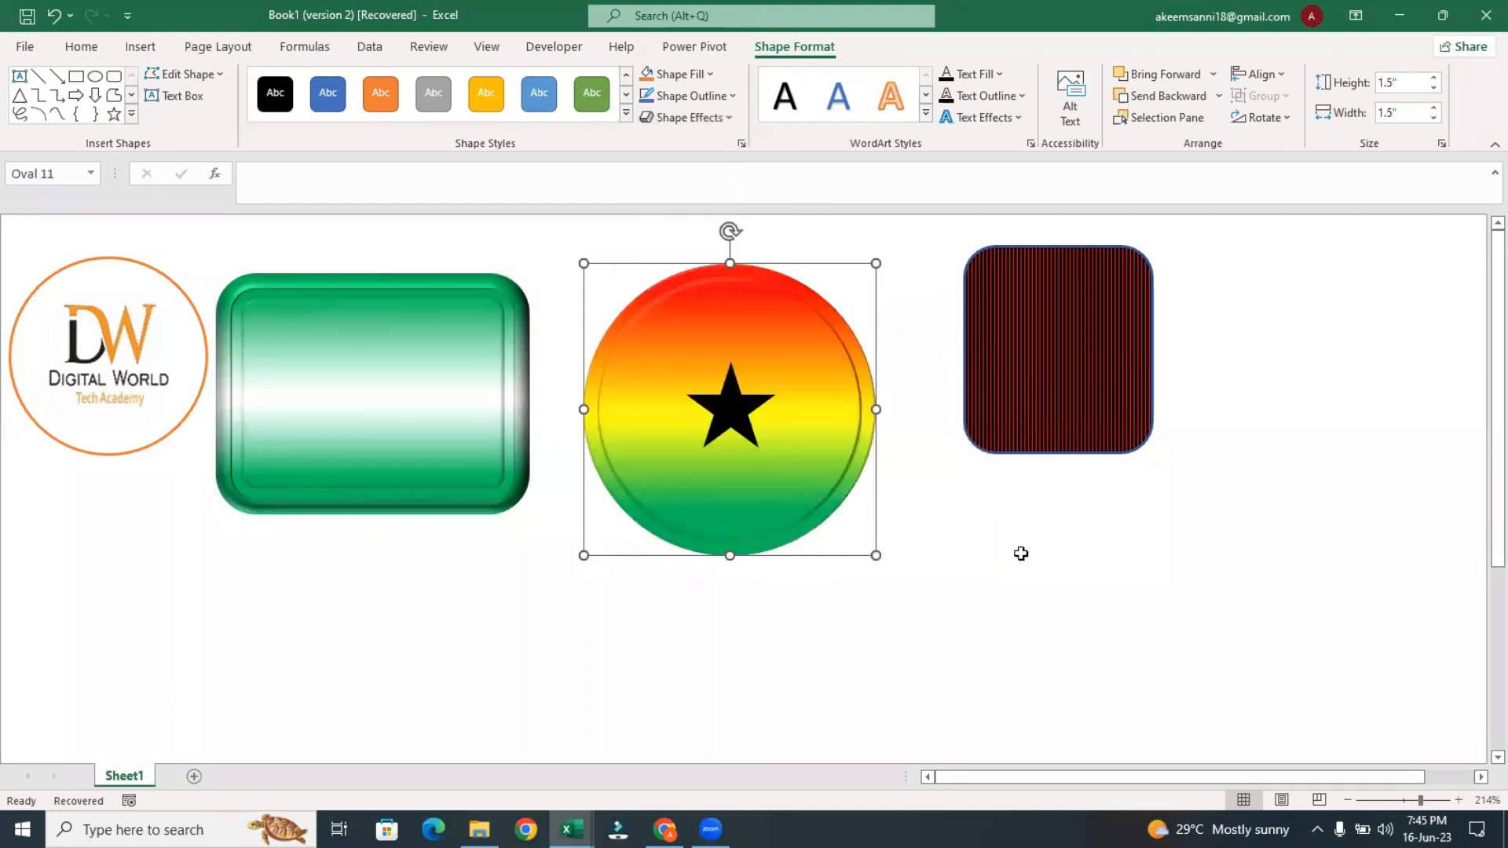
{"action": "left_click", "coordinate": [1021, 554]}
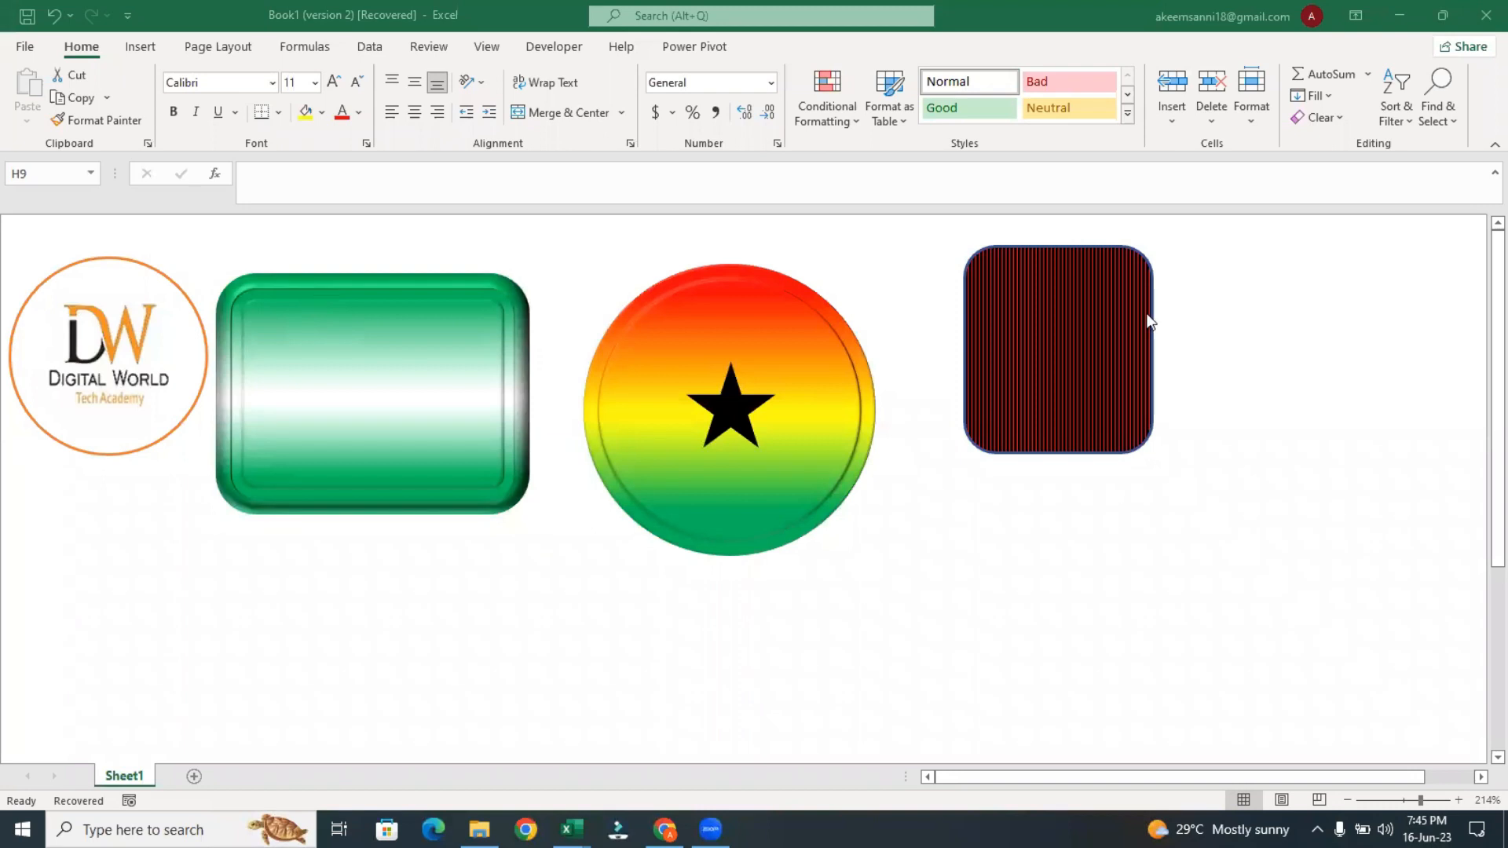
{"action": "left_click", "coordinate": [1114, 312]}
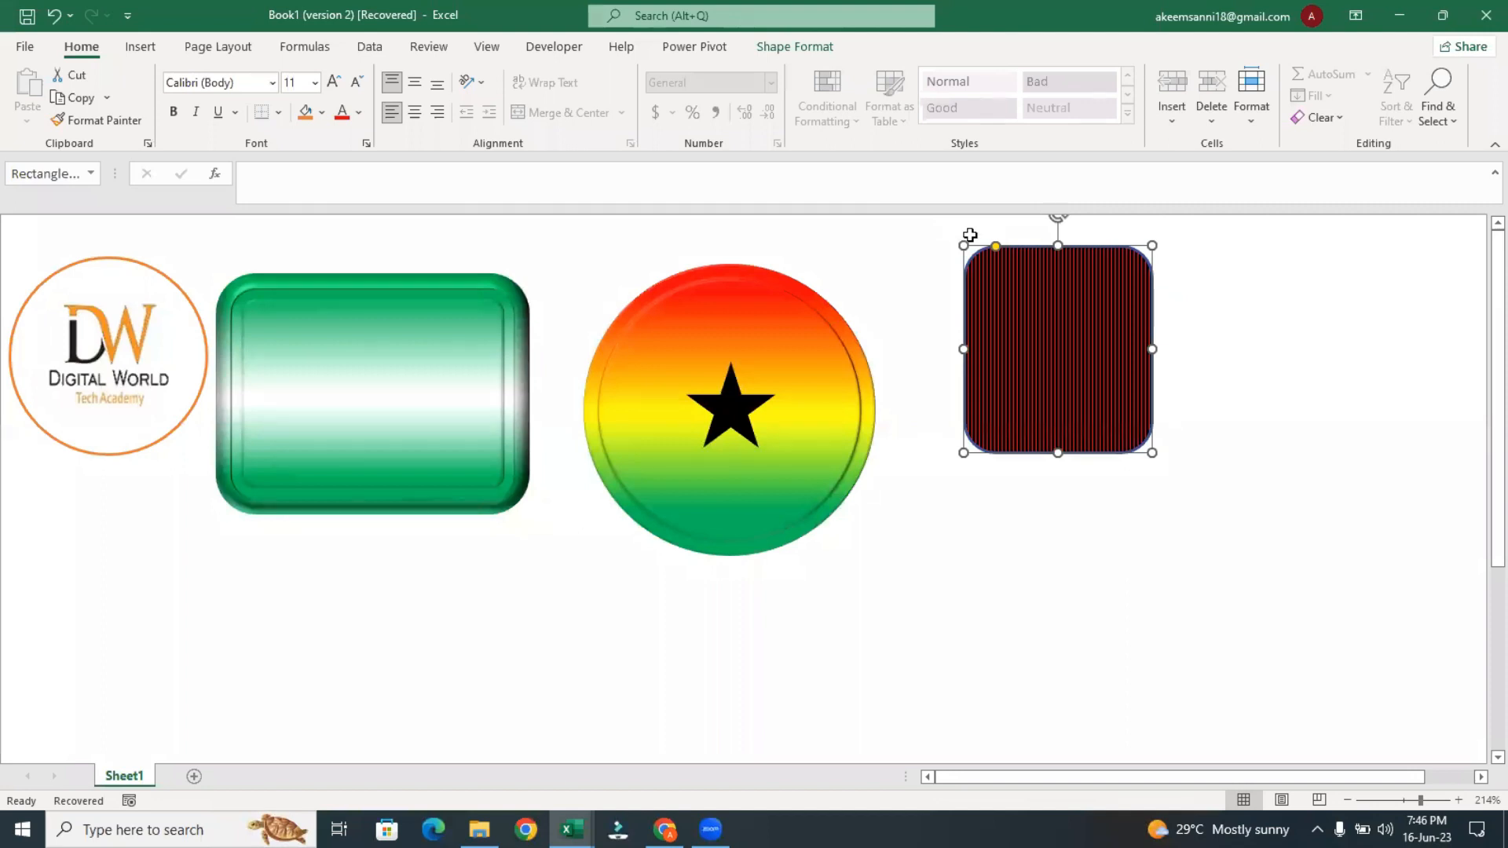
{"action": "left_click", "coordinate": [940, 570]}
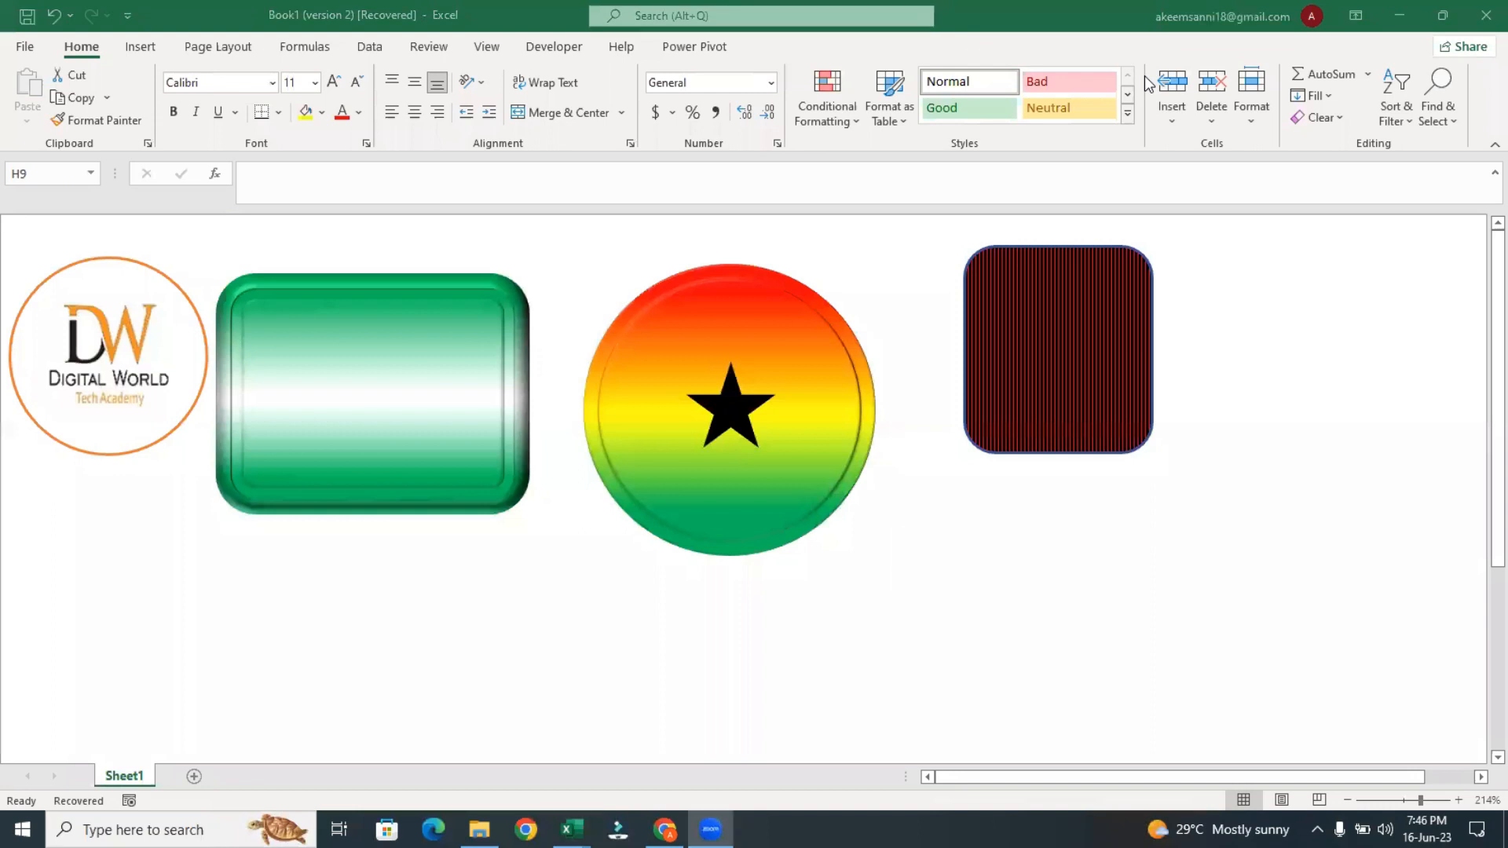
{"action": "left_click", "coordinate": [884, 269]}
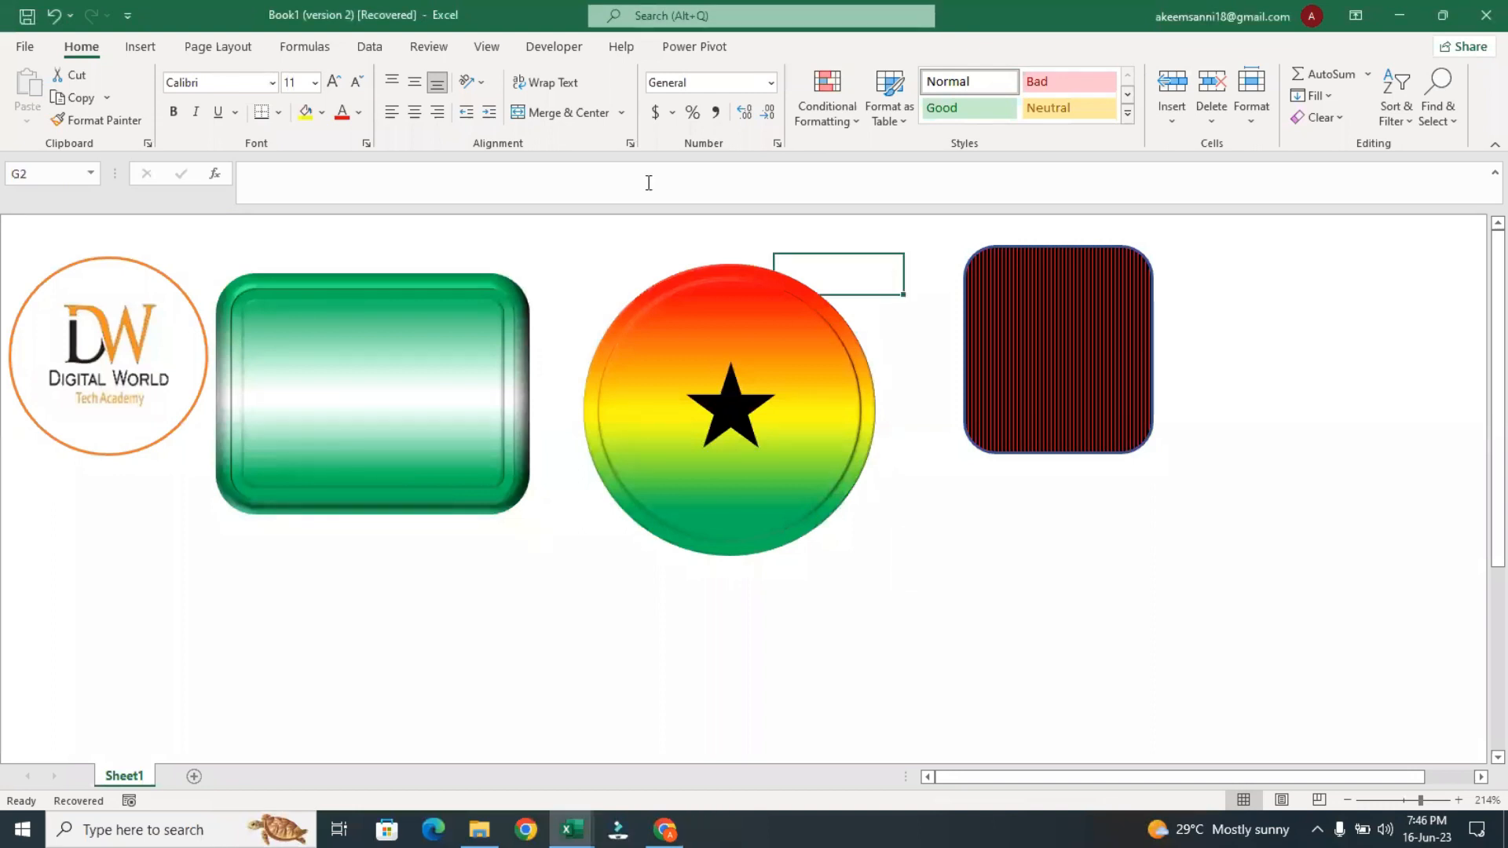
{"action": "left_click", "coordinate": [483, 60]}
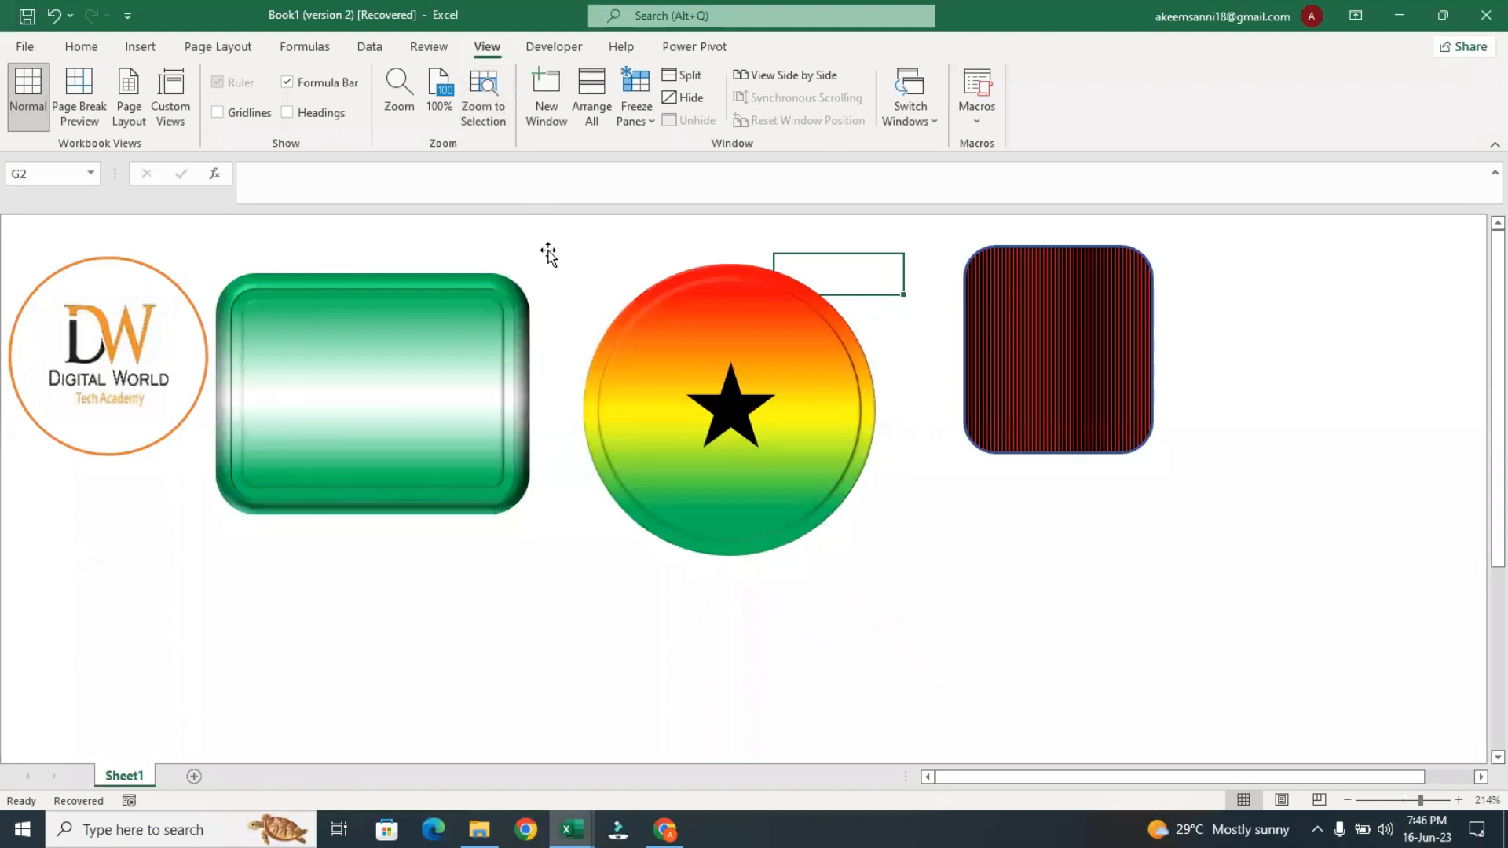
{"action": "left_click", "coordinate": [561, 286]}
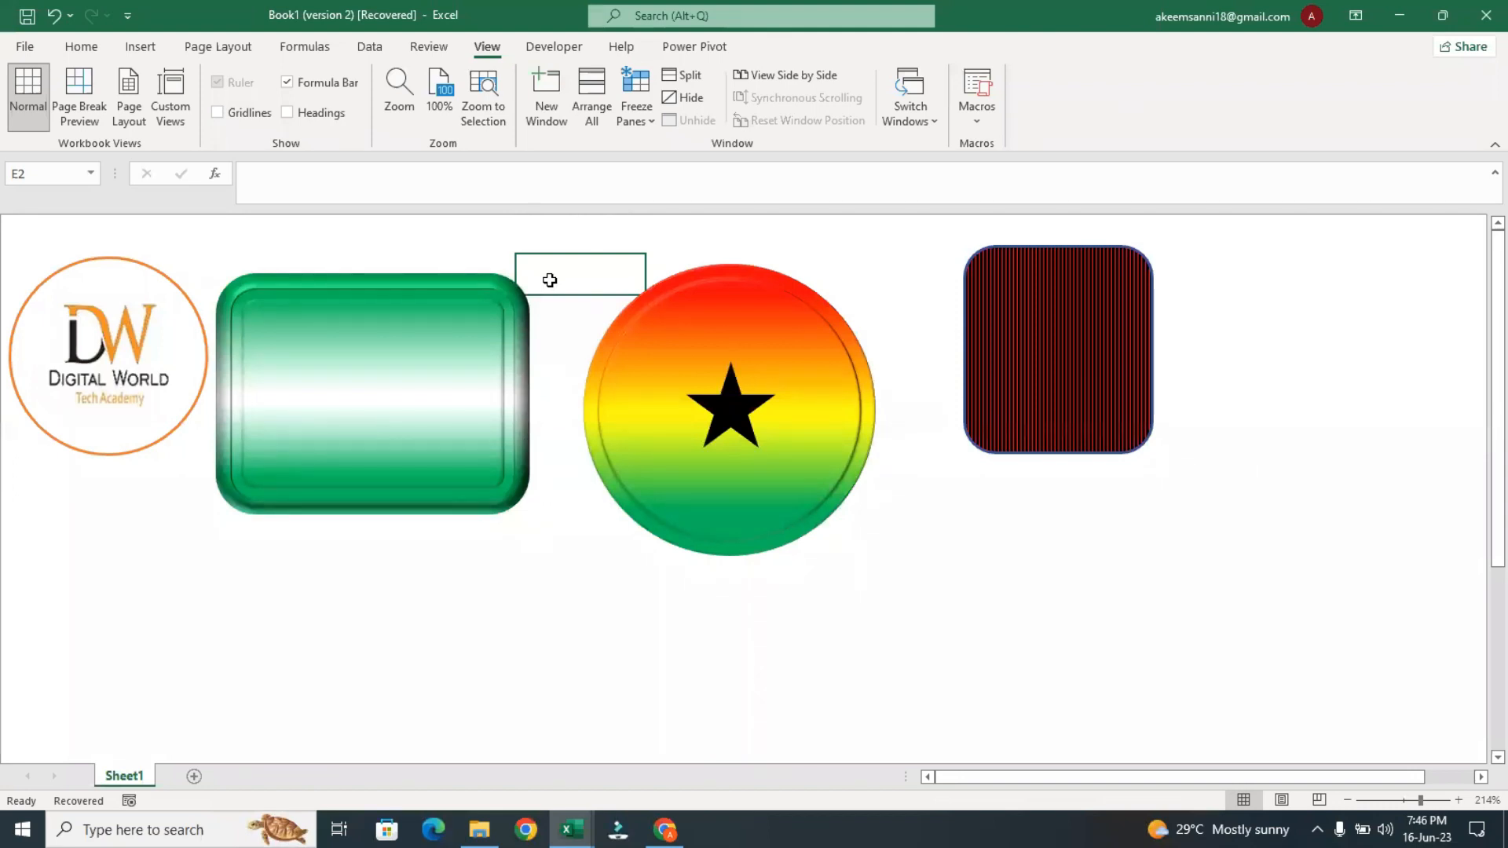
{"action": "left_click", "coordinate": [550, 305]}
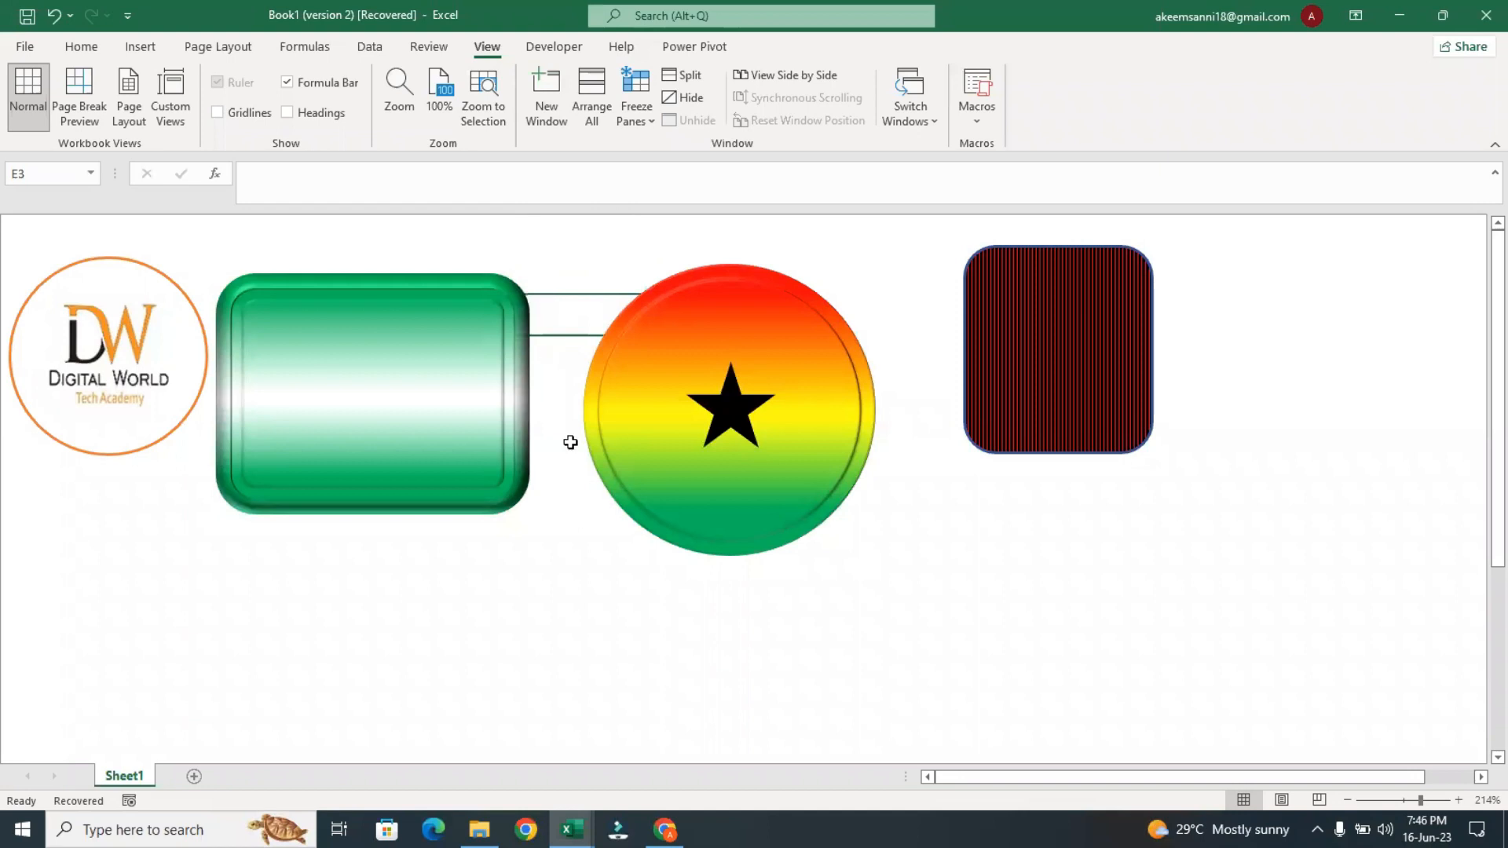
{"action": "left_click", "coordinate": [521, 572]}
{"action": "left_click", "coordinate": [503, 576]}
{"action": "key", "text": "Down"}
{"action": "key", "text": "Right"}
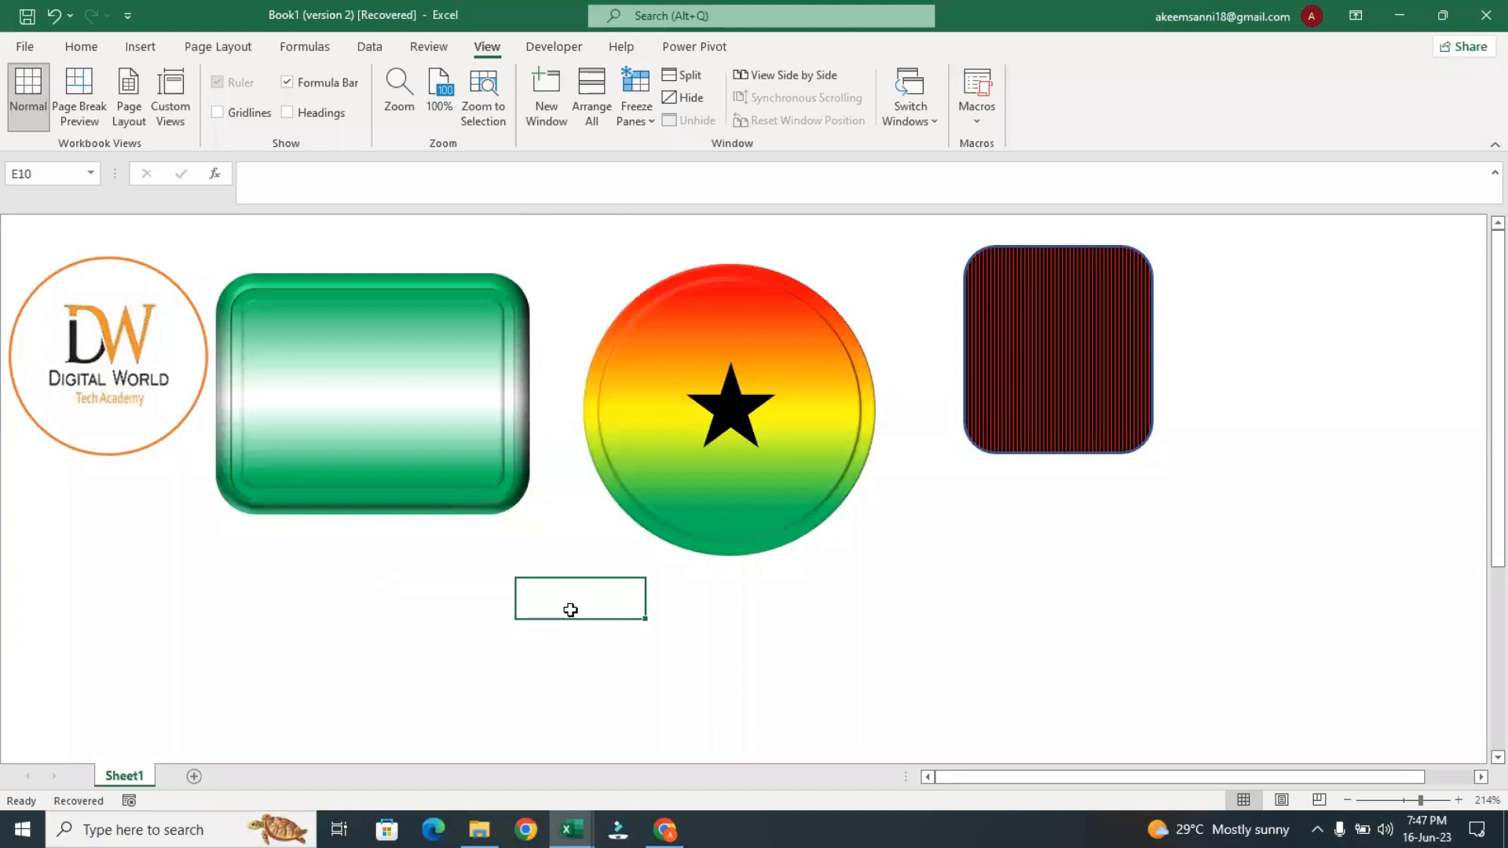
{"action": "left_click", "coordinate": [447, 566]}
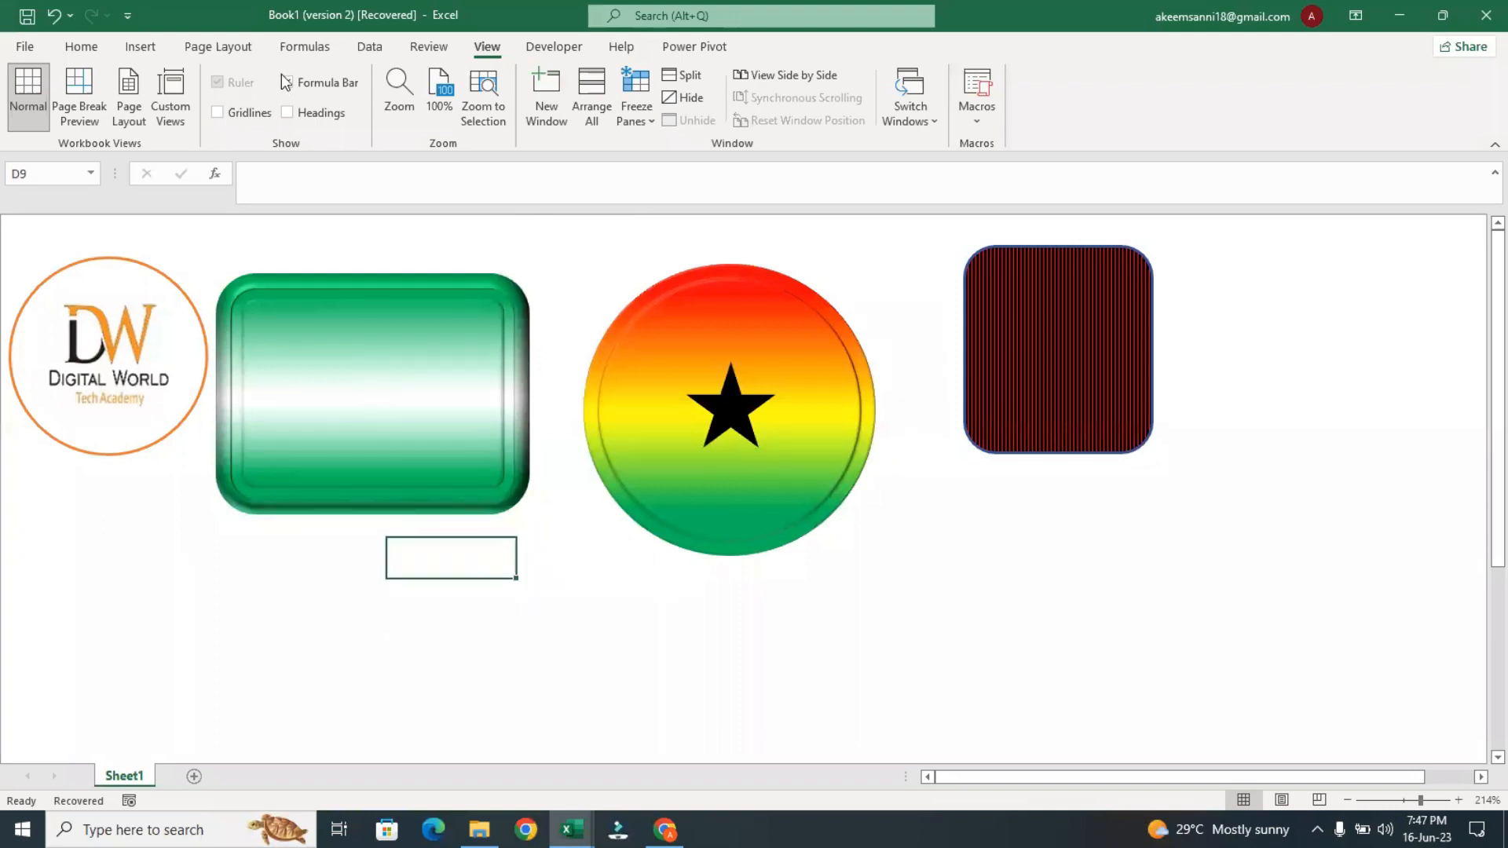
Hide the formula bar and show it again, and display the sheet's headings and gridlines
{"action": "left_click", "coordinate": [308, 101]}
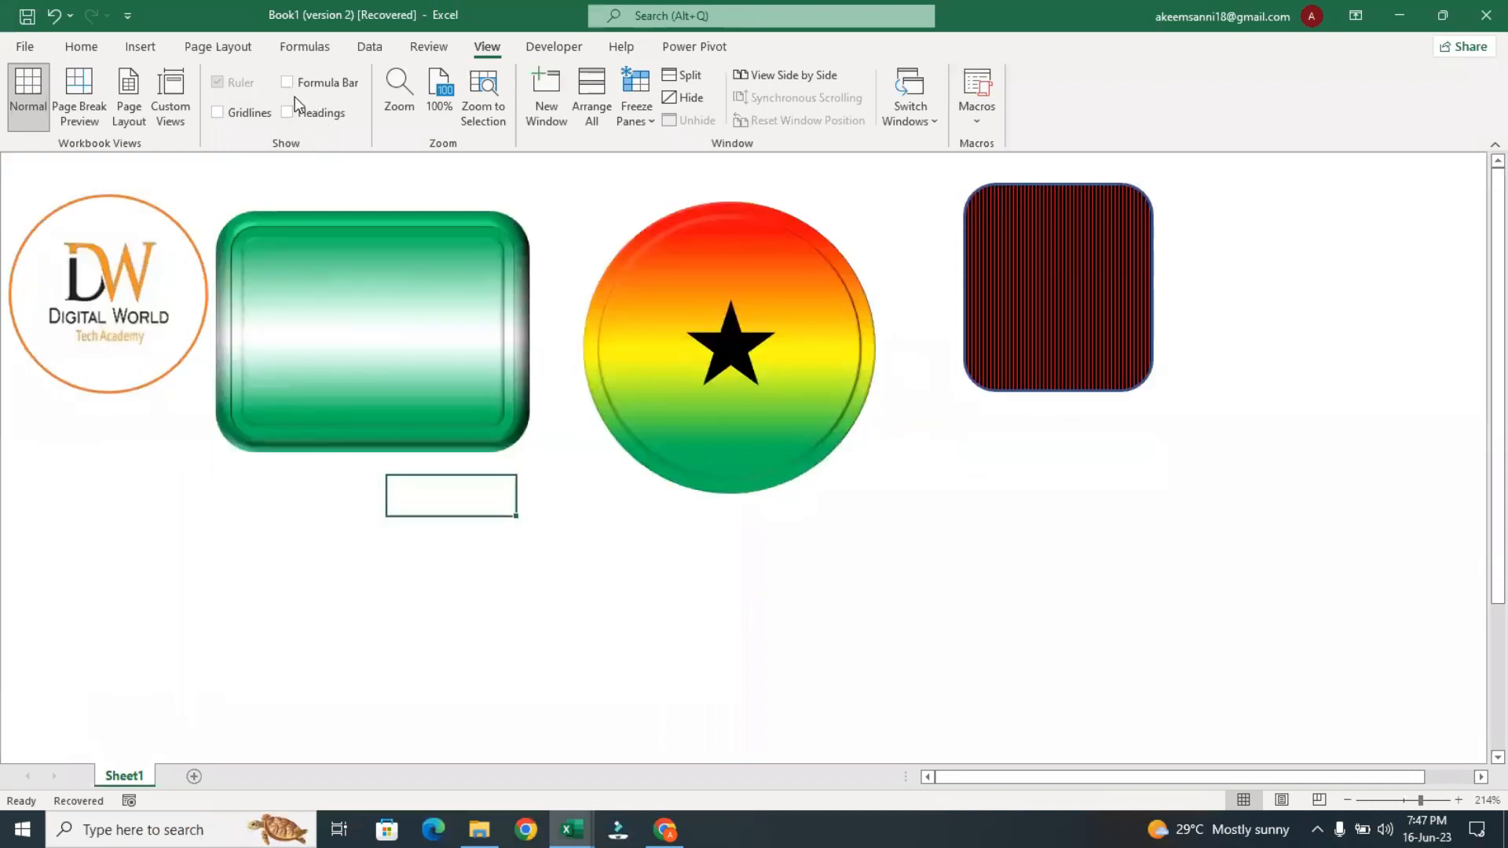
{"action": "left_click", "coordinate": [289, 85]}
{"action": "left_click", "coordinate": [288, 112]}
{"action": "left_click", "coordinate": [217, 113]}
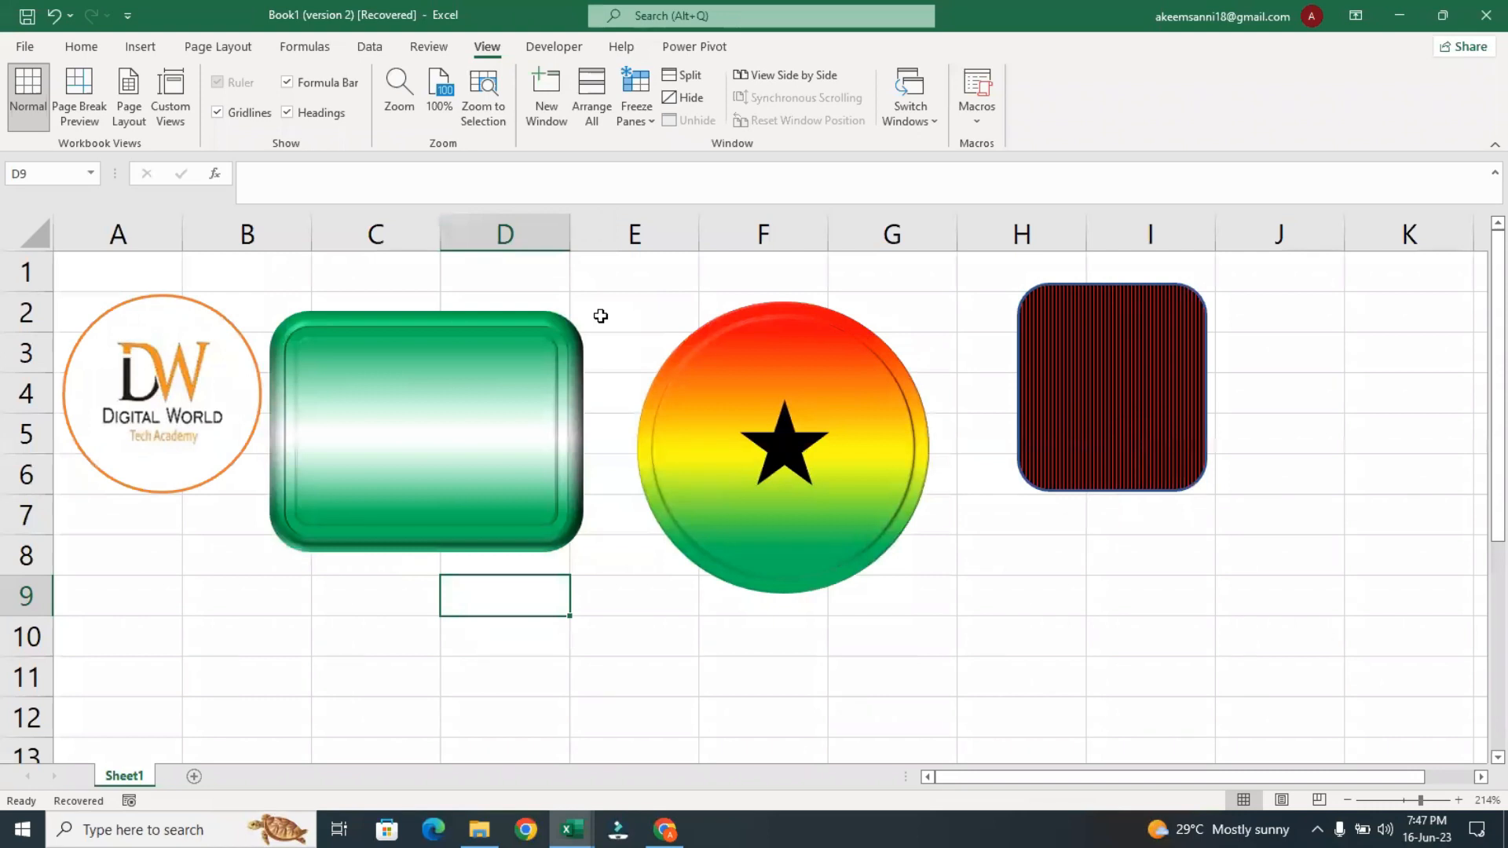
Hide the sheet's gridlines, row and column headings, and the formula bar
{"action": "left_click", "coordinate": [601, 316]}
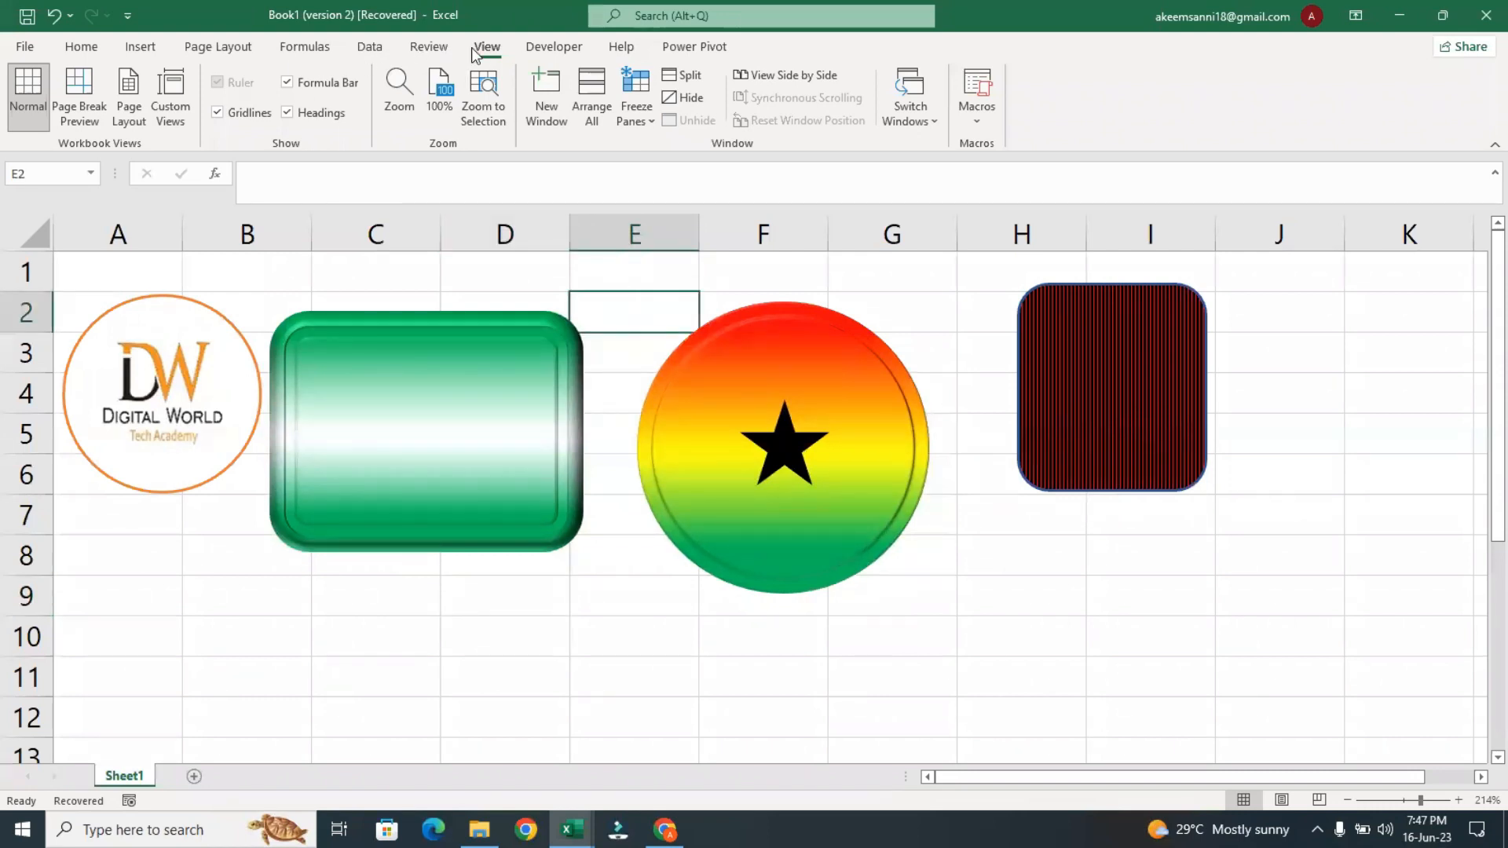
{"action": "left_click", "coordinate": [216, 113]}
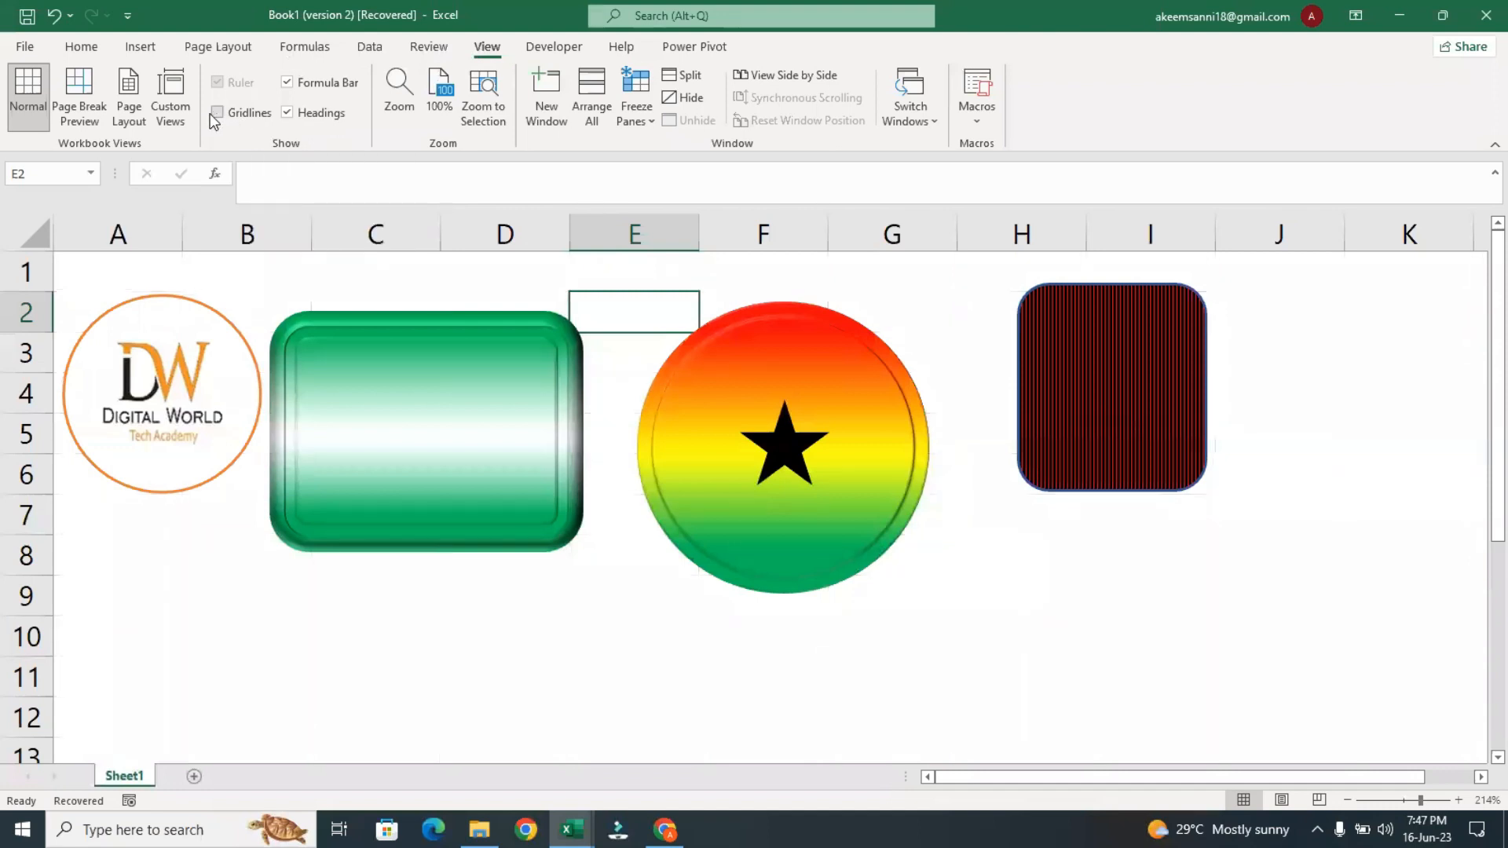
{"action": "left_click", "coordinate": [288, 114]}
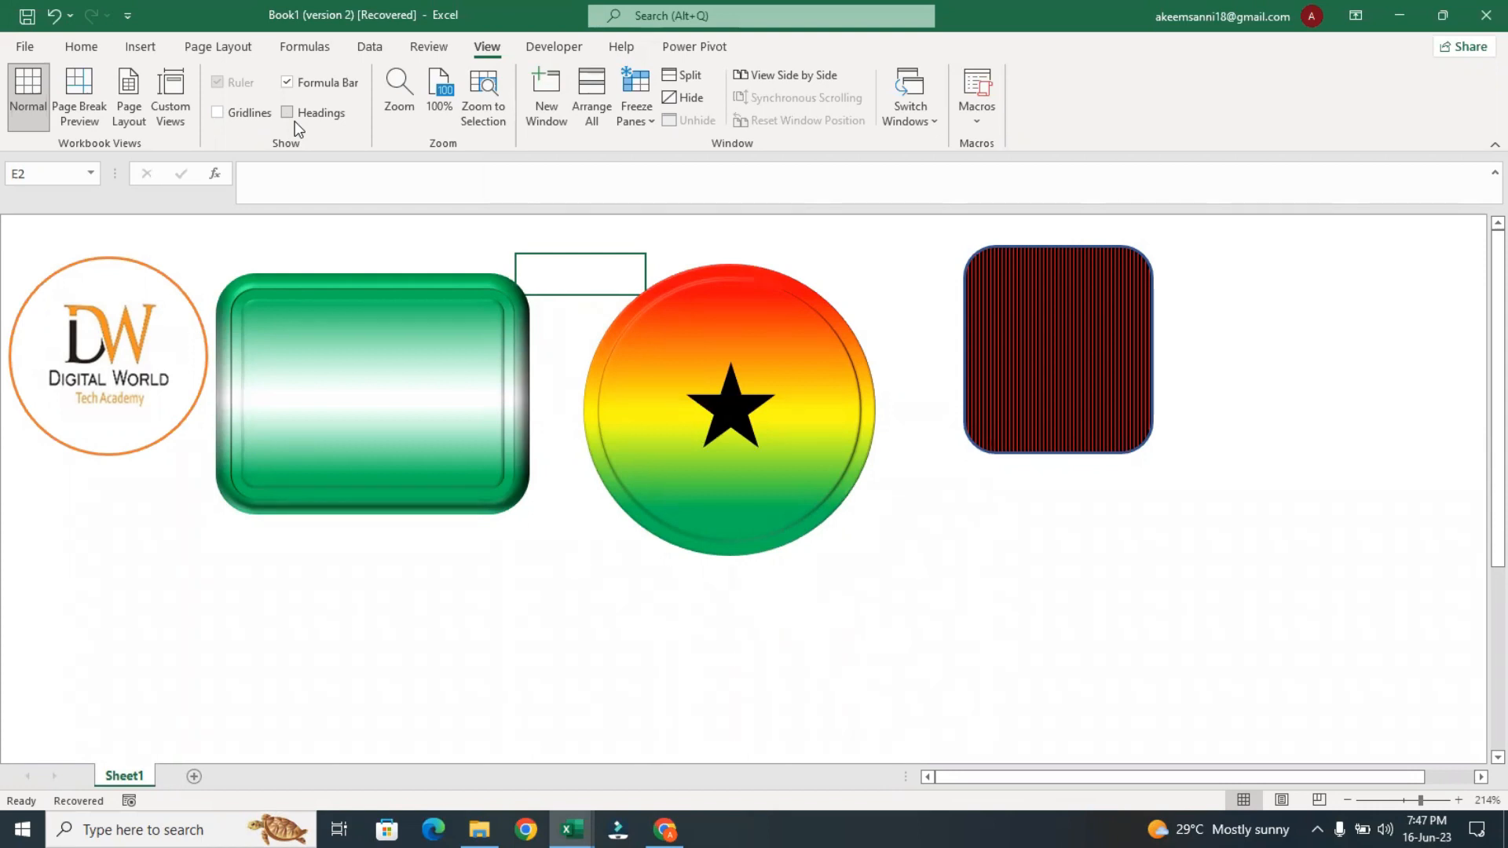
{"action": "left_click", "coordinate": [295, 84]}
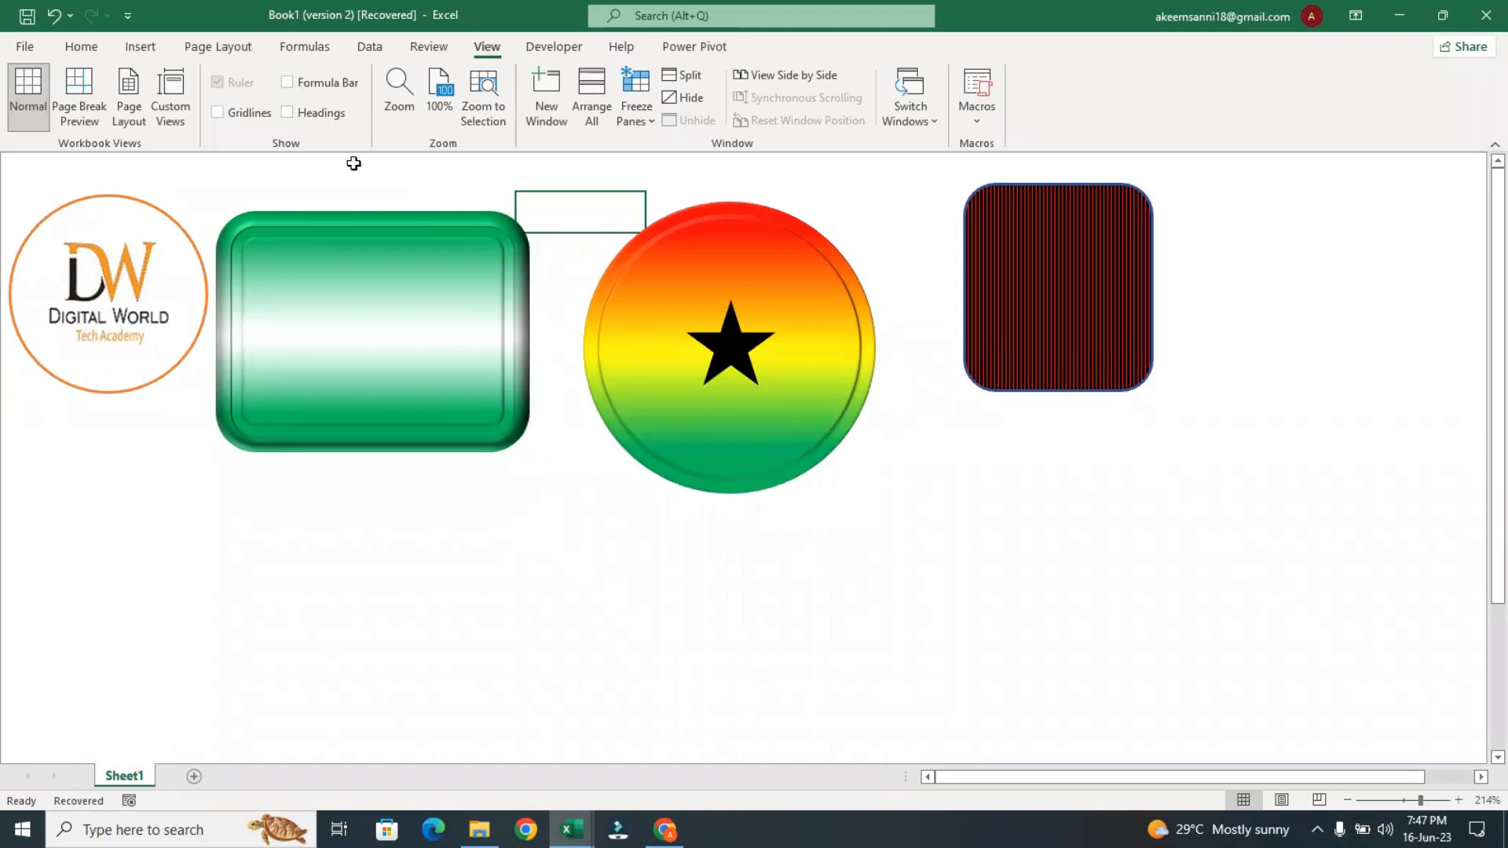
Show the formula bar, headings and gridlines again, and hide all three once more
{"action": "left_click", "coordinate": [288, 81]}
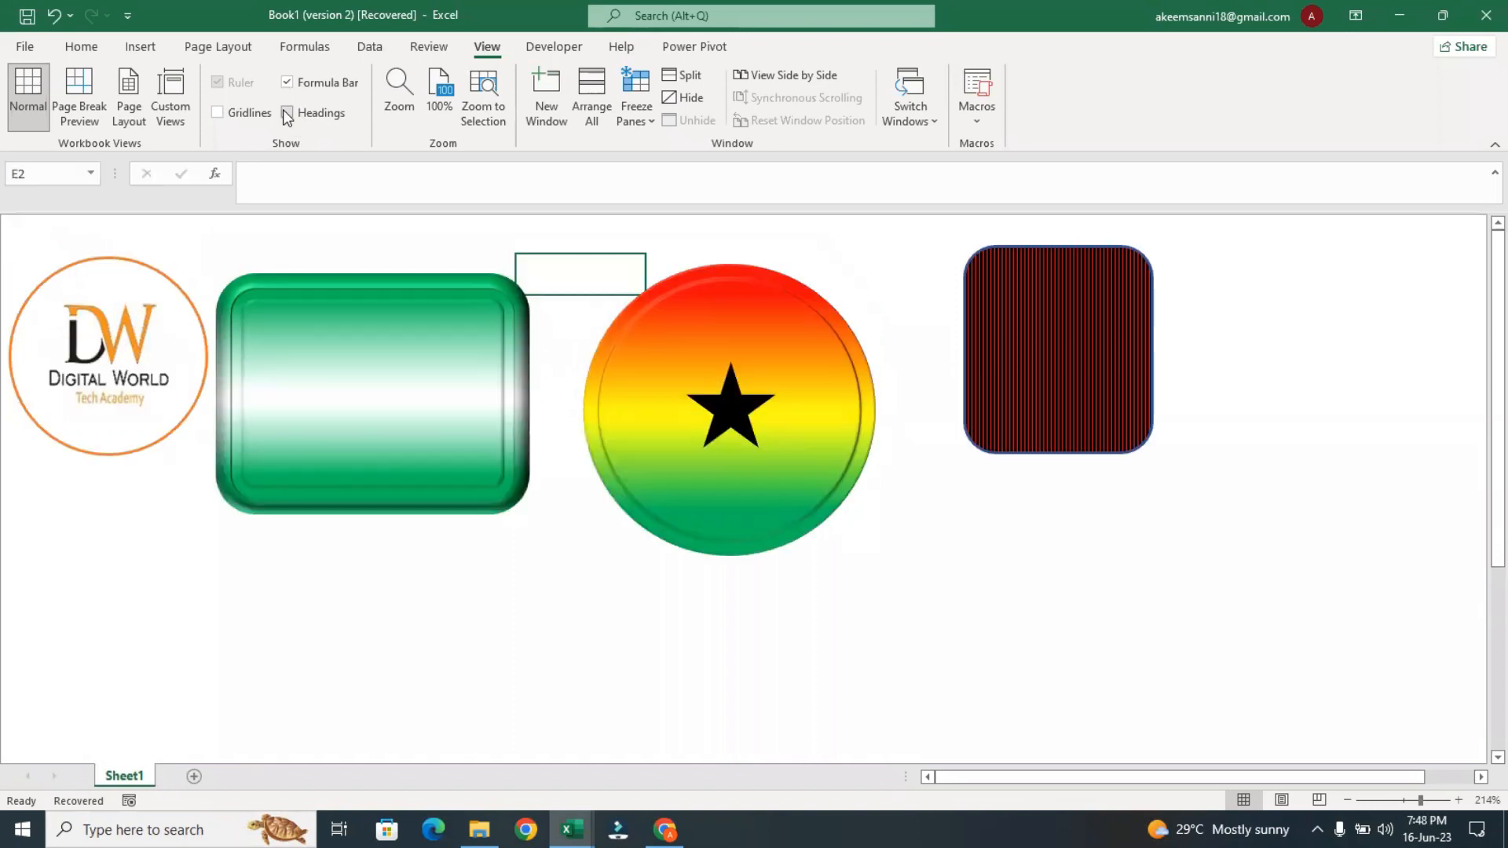
{"action": "left_click", "coordinate": [286, 113]}
{"action": "left_click", "coordinate": [218, 112]}
{"action": "left_click", "coordinate": [218, 113]}
{"action": "left_click", "coordinate": [287, 112]}
{"action": "left_click", "coordinate": [288, 82]}
{"action": "left_click", "coordinate": [780, 563]}
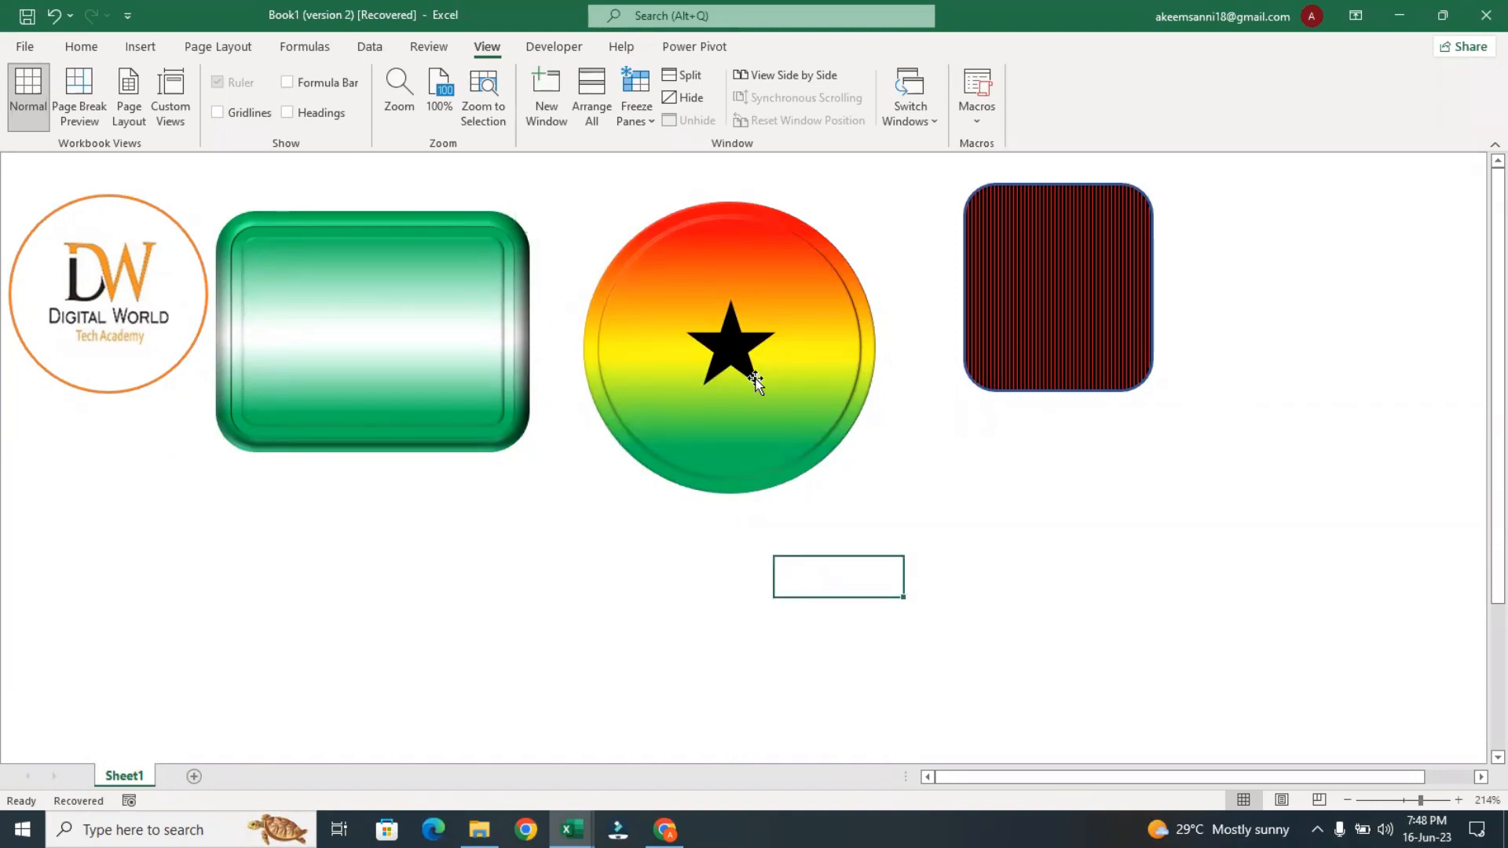
Preview the 3-D rotation presets on the red-and-black striped rounded rectangle without applying one
{"action": "left_click", "coordinate": [1053, 333]}
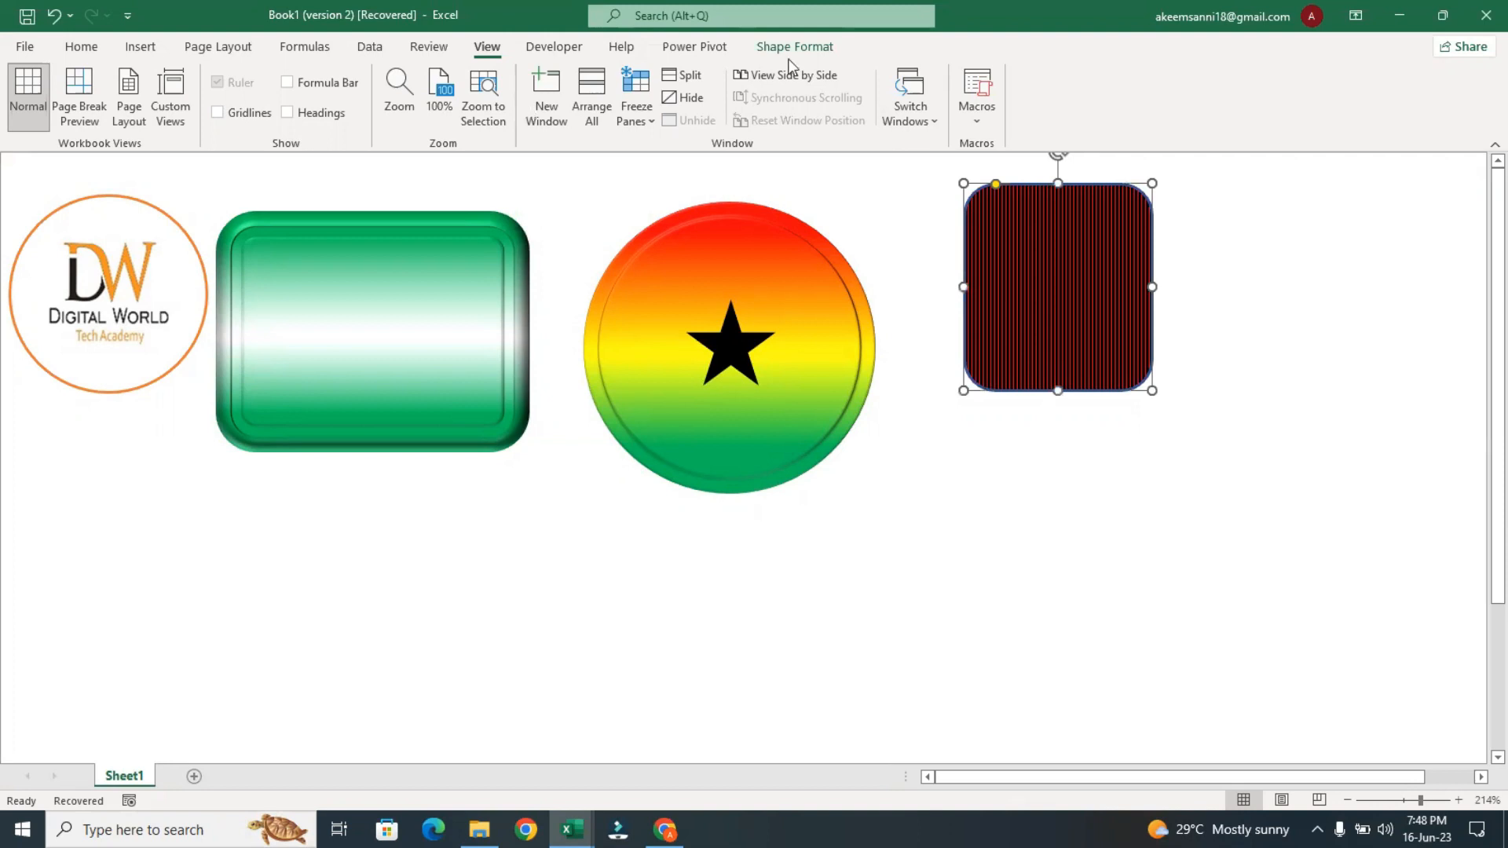
{"action": "left_click", "coordinate": [795, 46]}
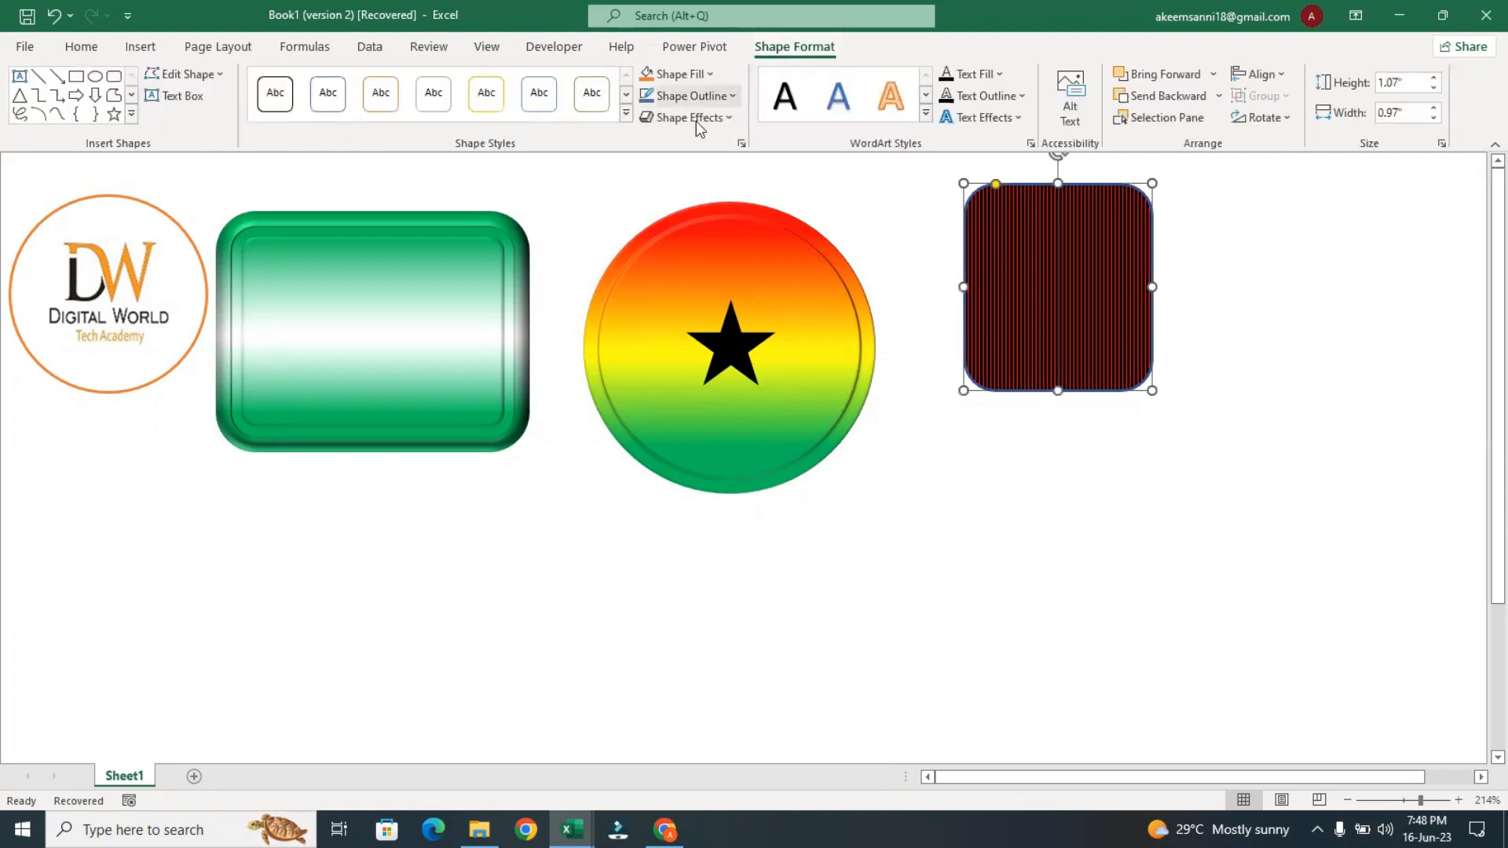
{"action": "left_click", "coordinate": [696, 119]}
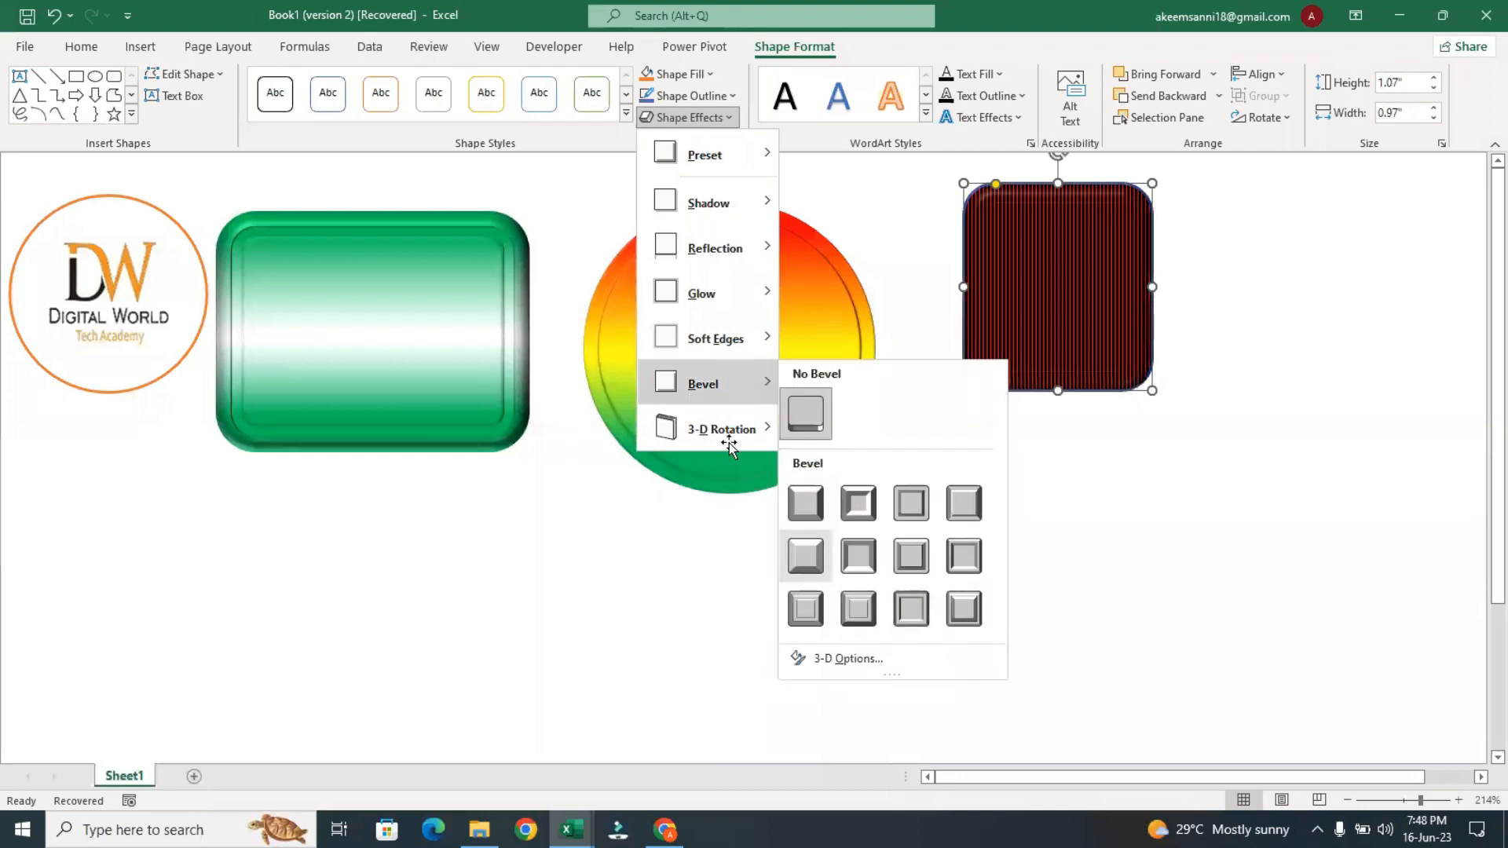
{"action": "mouse_move", "coordinate": [766, 429]}
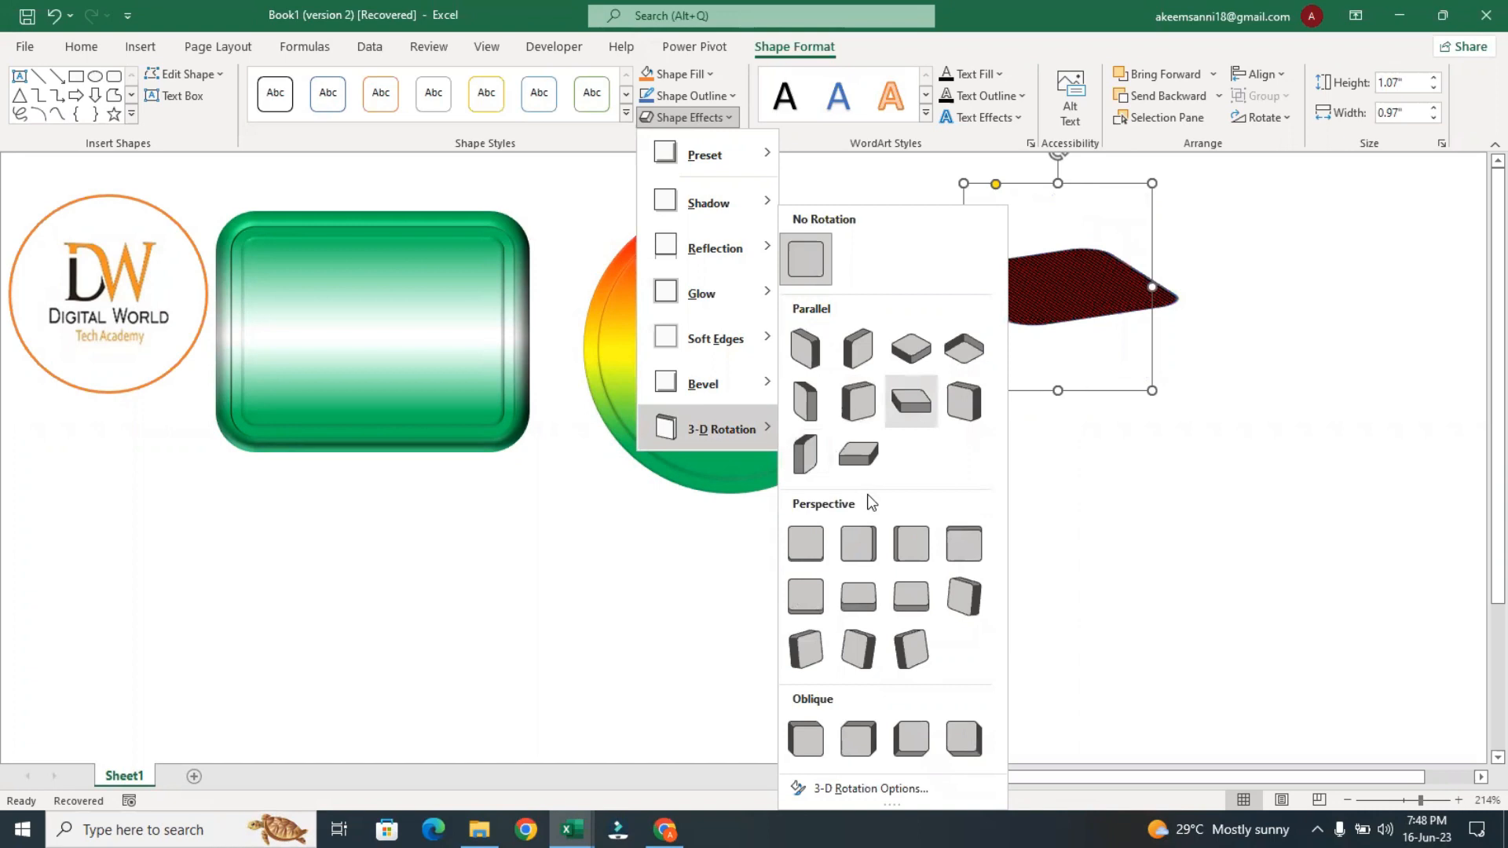
{"action": "left_click", "coordinate": [1034, 603]}
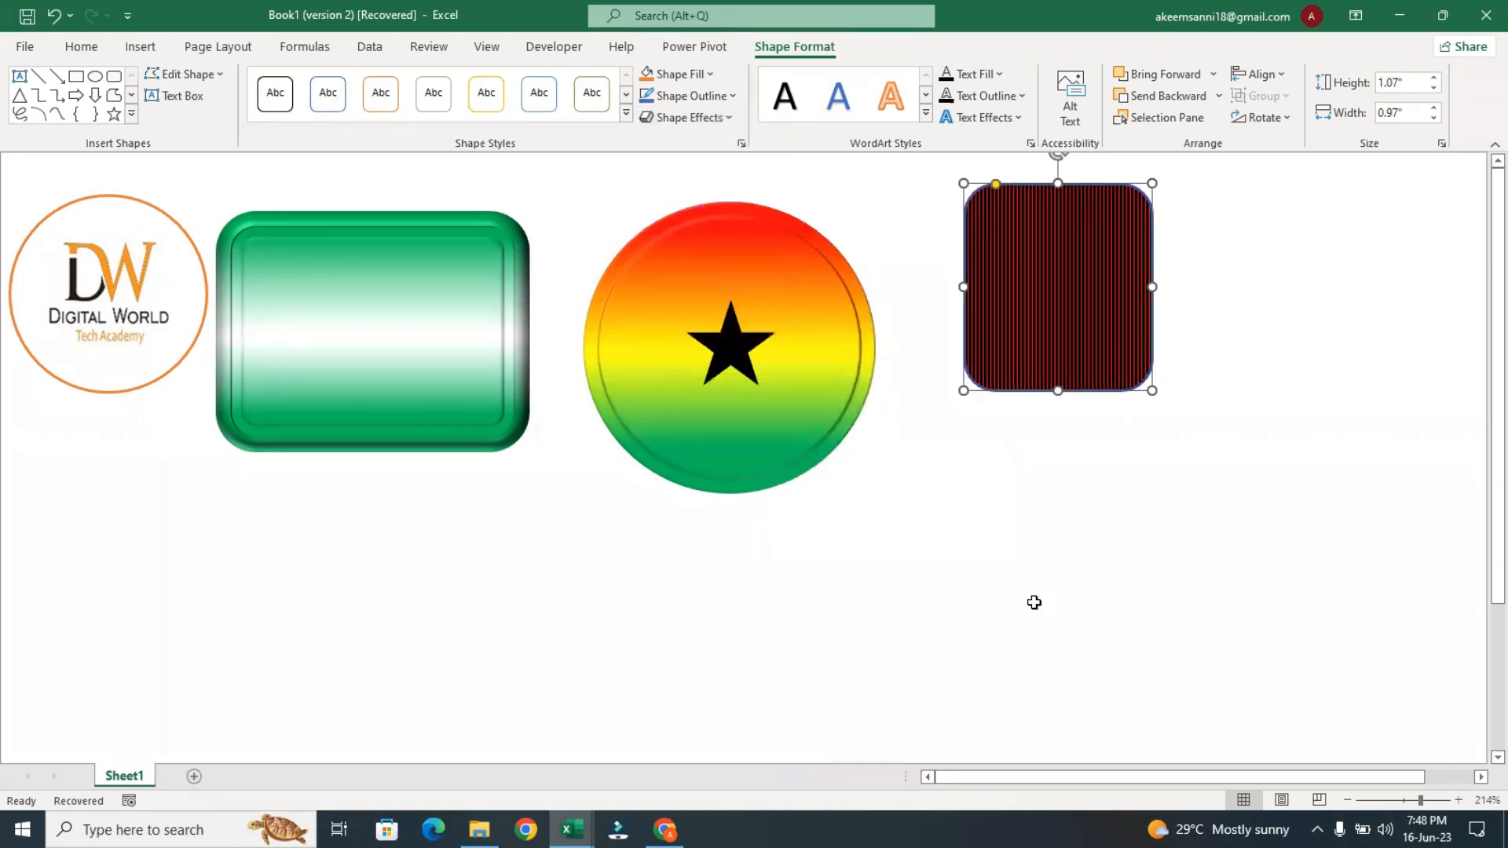
{"action": "left_click", "coordinate": [1033, 602]}
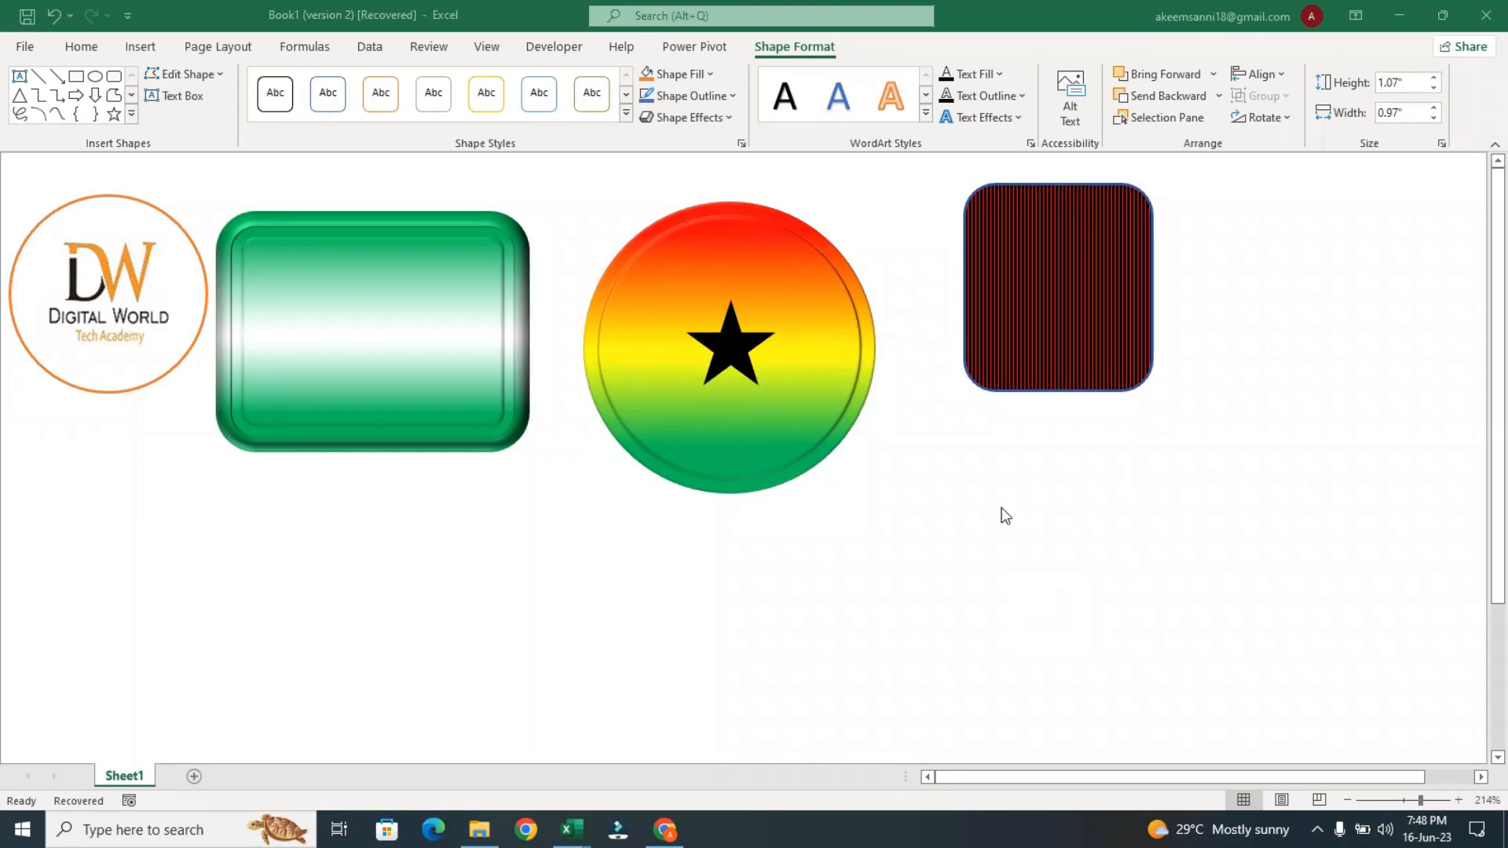
{"action": "left_click", "coordinate": [1000, 507]}
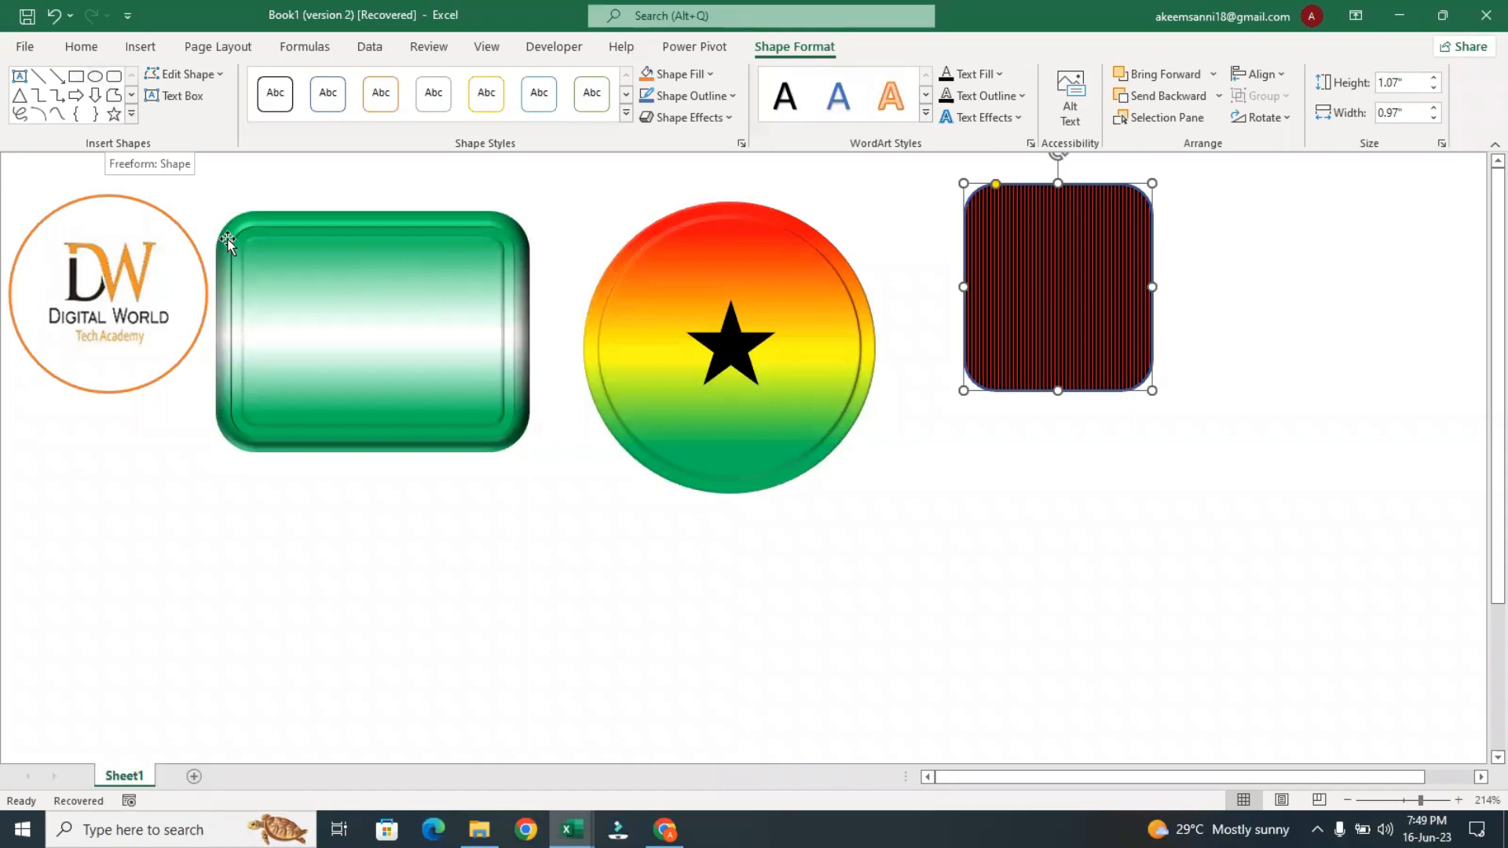
Delete the green rounded rectangle, the gradient circle, the black star and the striped rounded rectangle, keeping only the logo
{"action": "left_click", "coordinate": [293, 262]}
{"action": "key", "text": "Delete"}
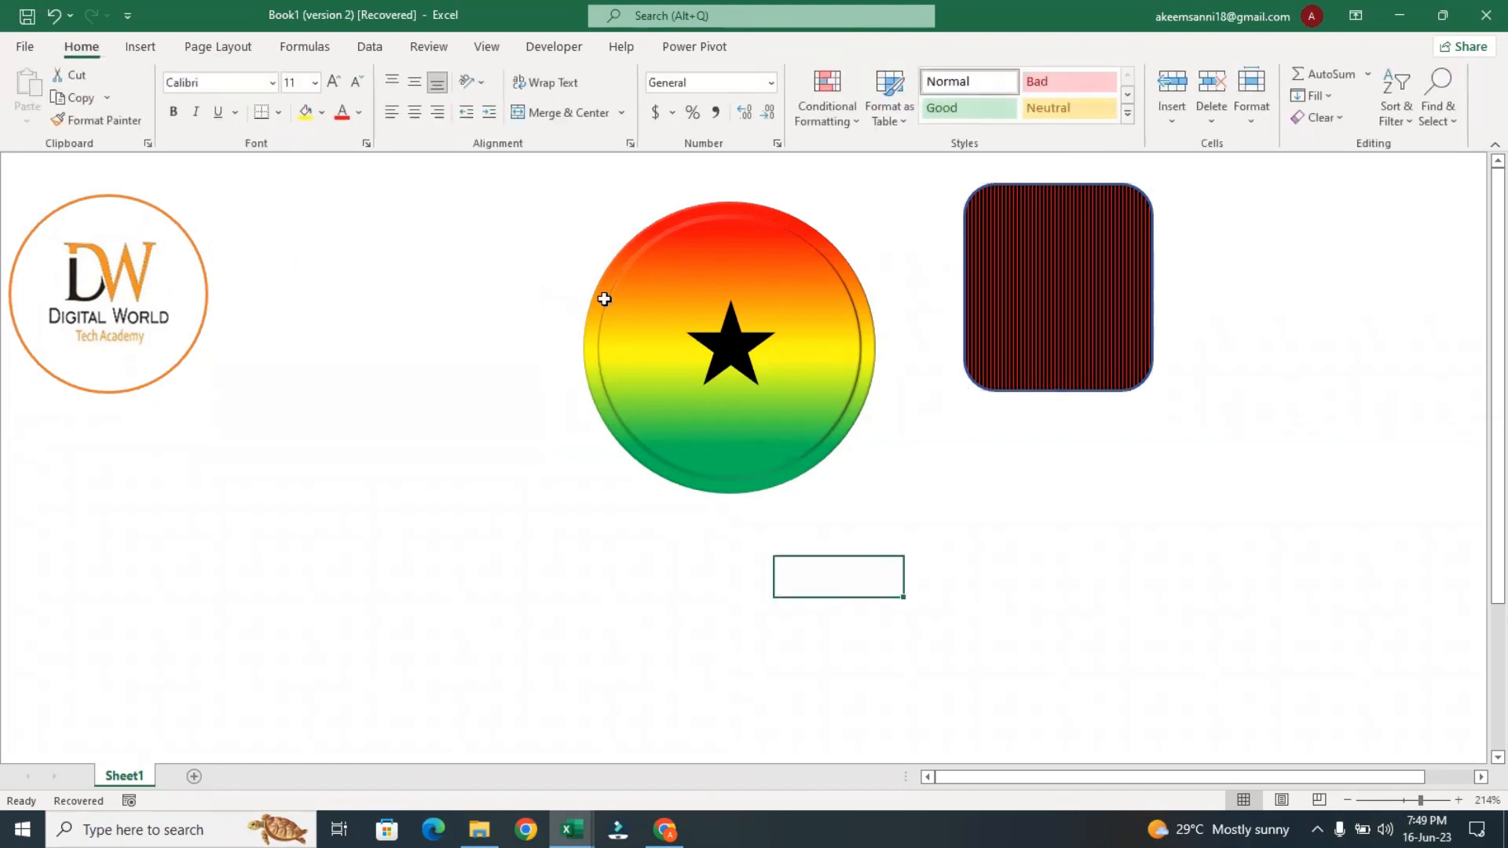
{"action": "left_click", "coordinate": [752, 267]}
{"action": "key", "text": "Delete"}
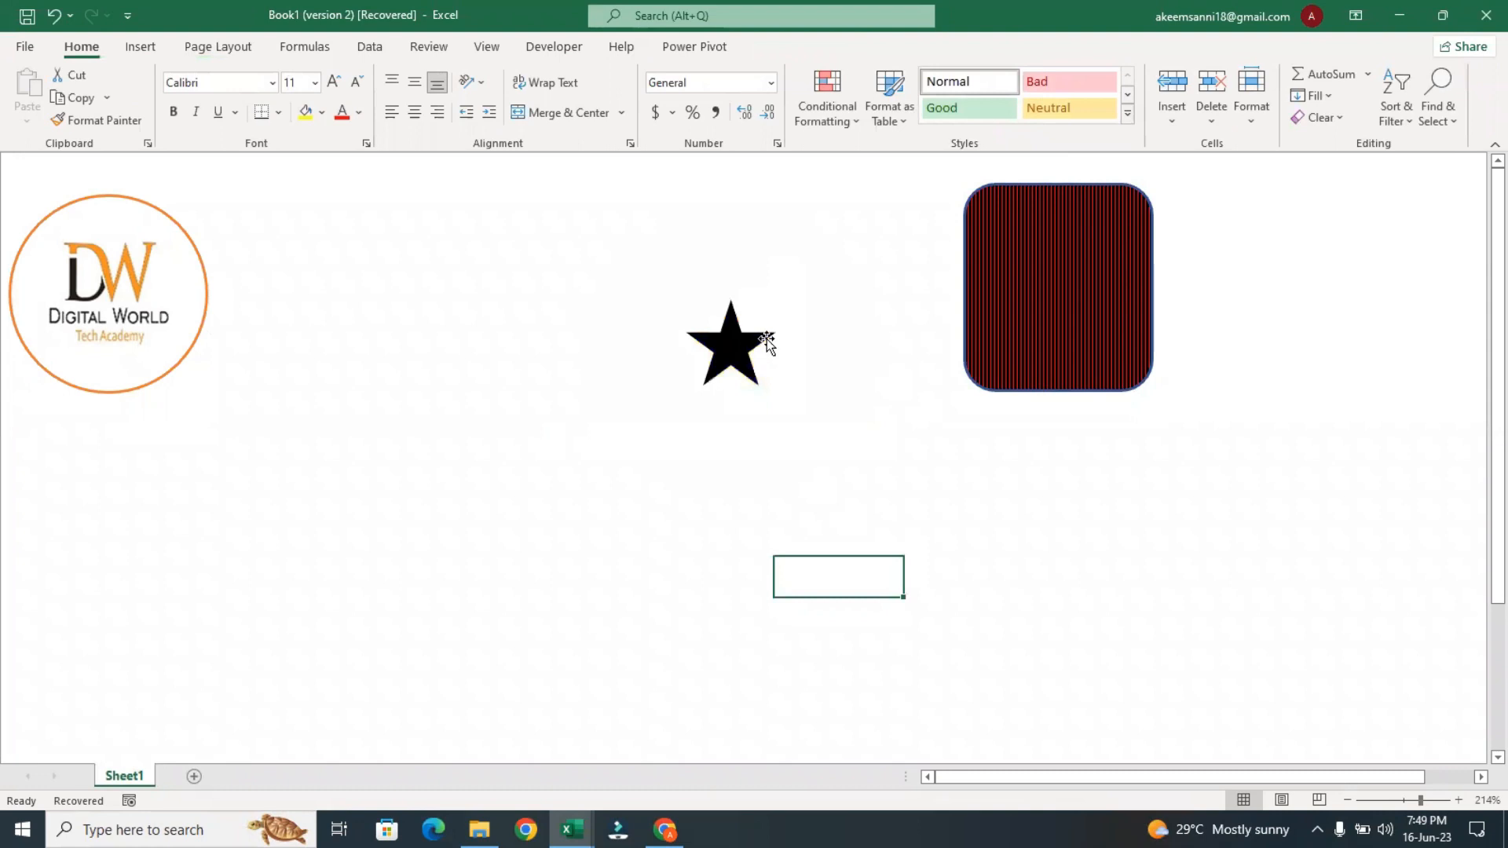
{"action": "left_click", "coordinate": [725, 340]}
{"action": "key", "text": "Delete"}
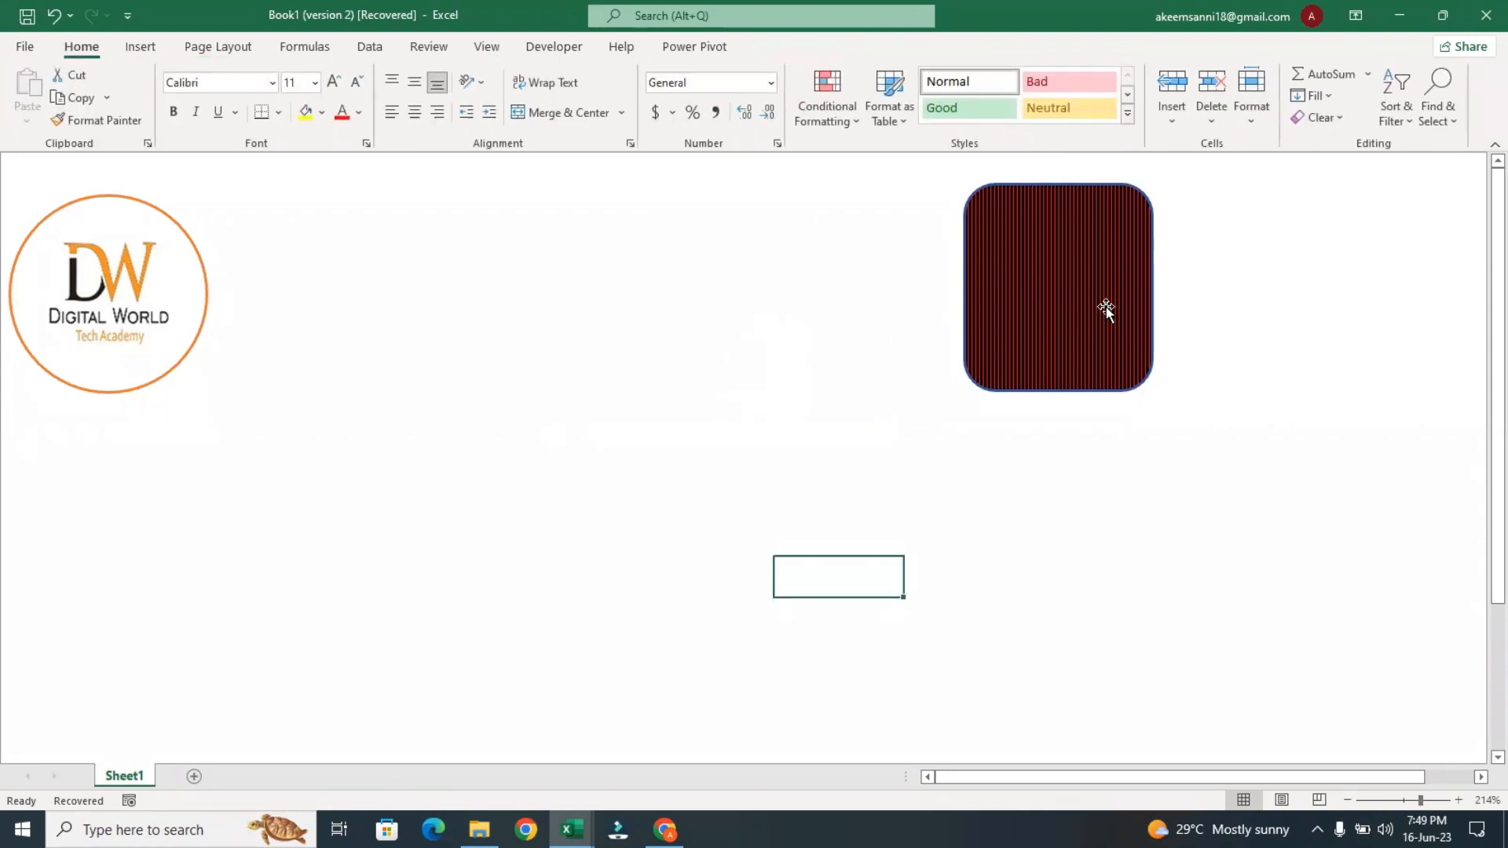
{"action": "left_click", "coordinate": [1106, 311]}
{"action": "key", "text": "Delete"}
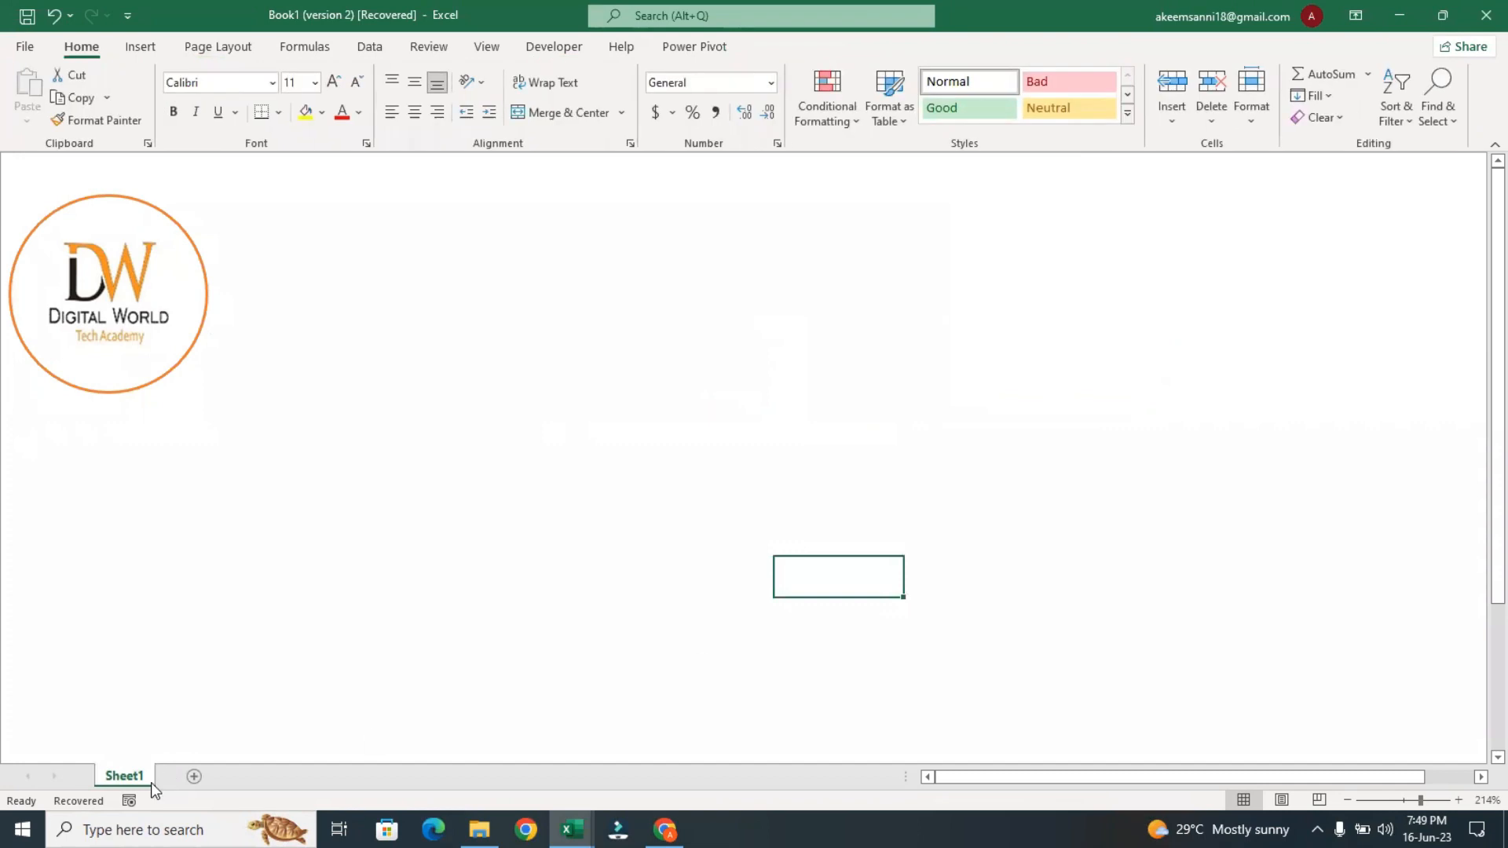
Add a second worksheet, close the Document Recovery pane and return to Sheet1
{"action": "left_click", "coordinate": [194, 776]}
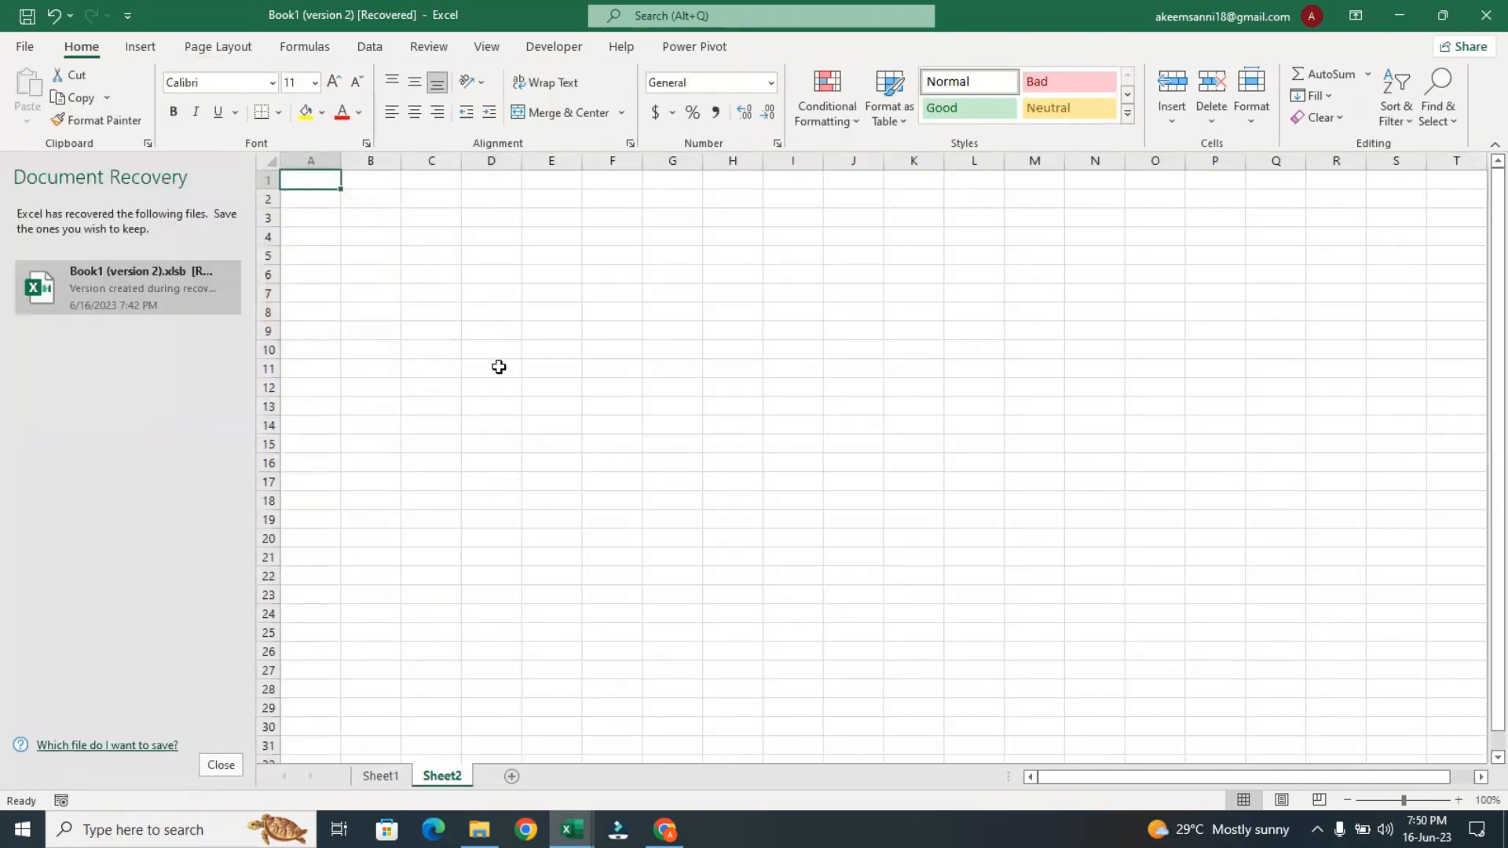
{"action": "left_click", "coordinate": [217, 768]}
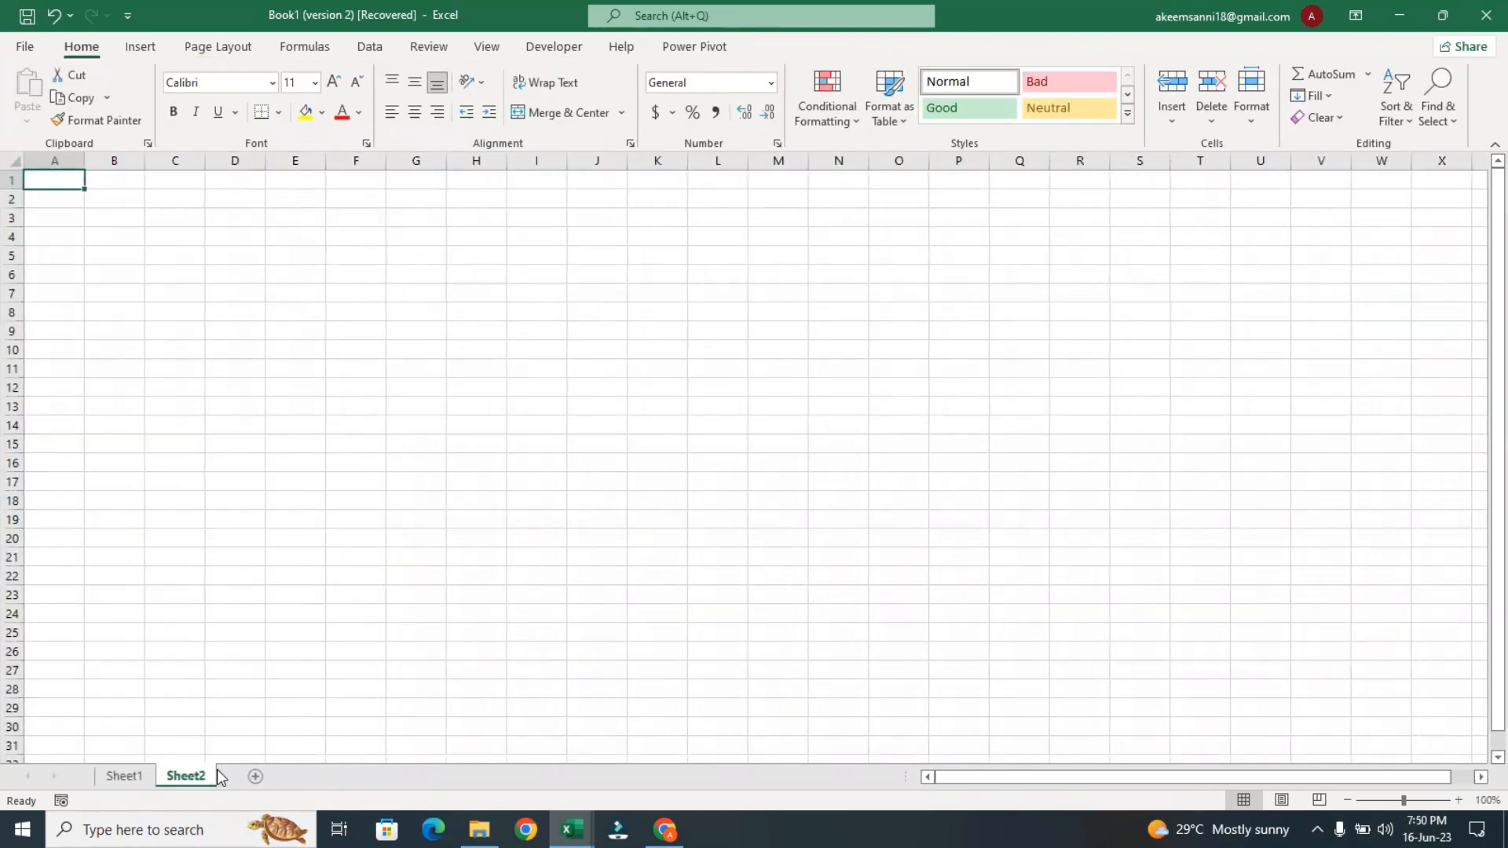
{"action": "left_click", "coordinate": [126, 776]}
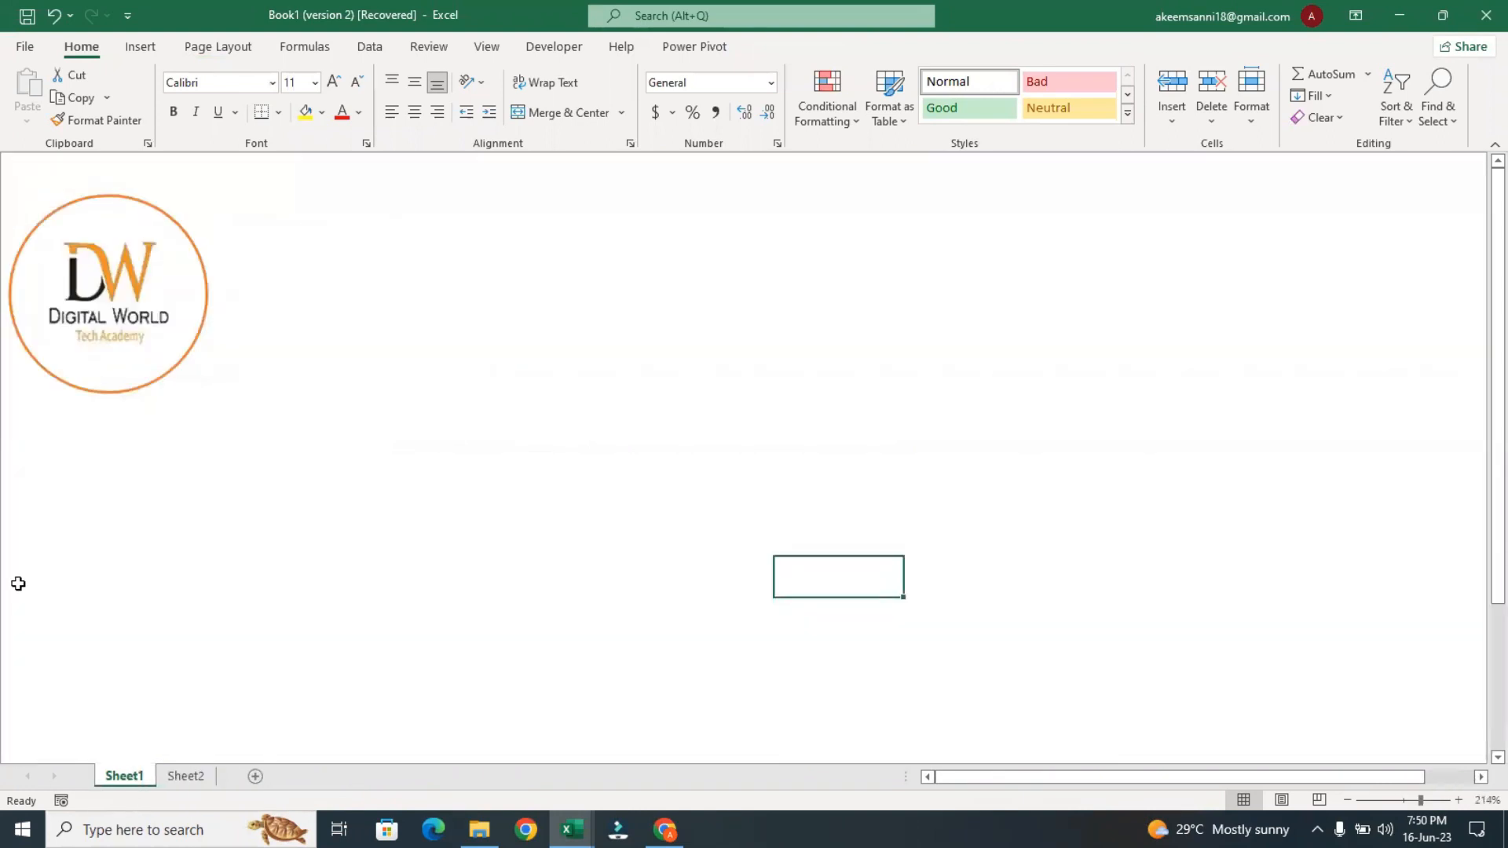
Shrink the Digital World logo circle proportionally to about 0.34" high and 0.34" wide
{"action": "left_click", "coordinate": [110, 374]}
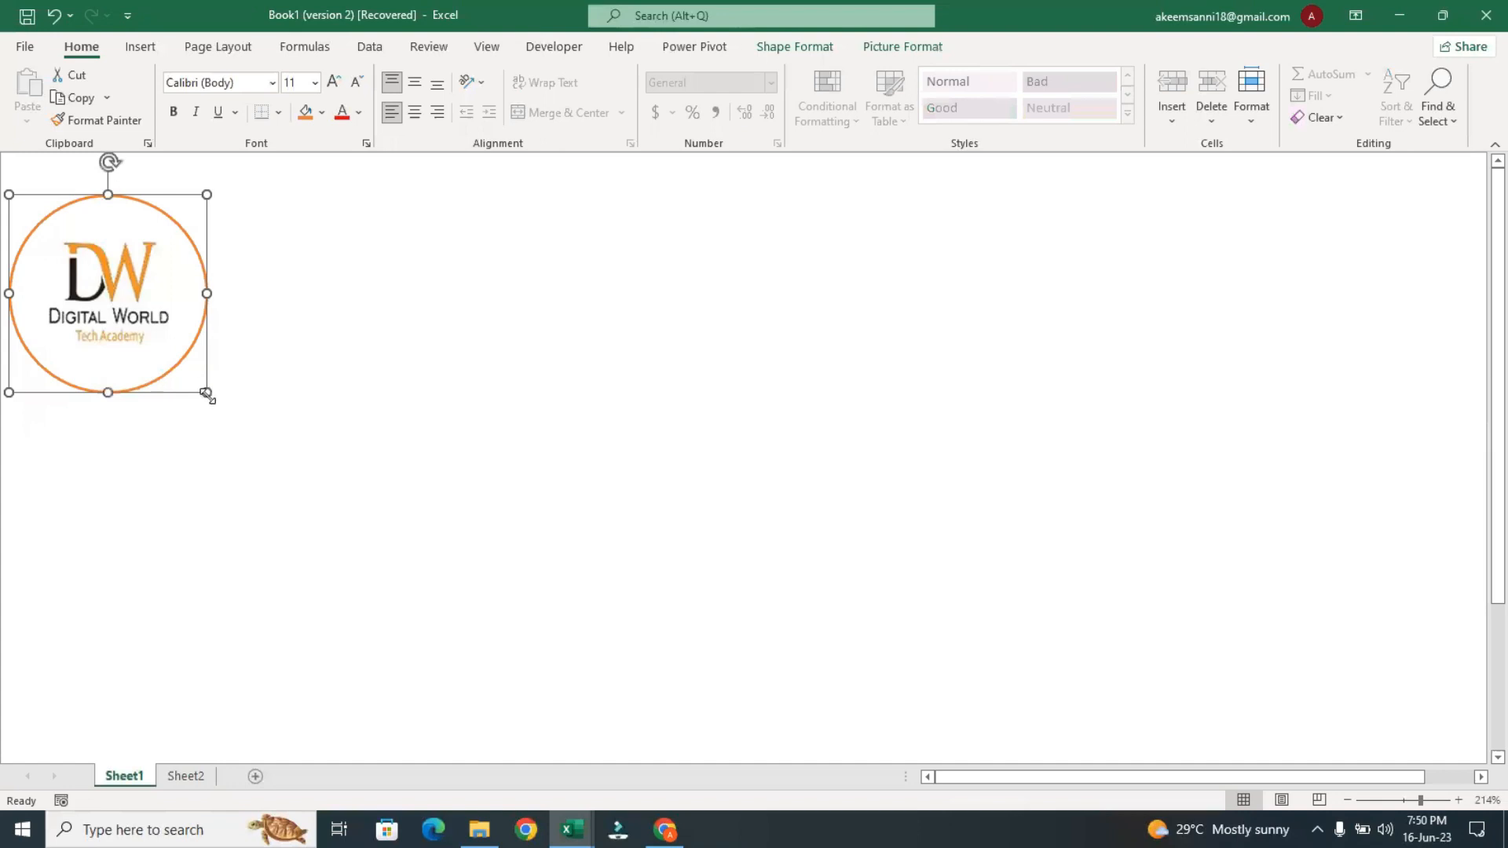
{"action": "left_click_drag", "start_coordinate": [207, 393], "coordinate": [132, 357]}
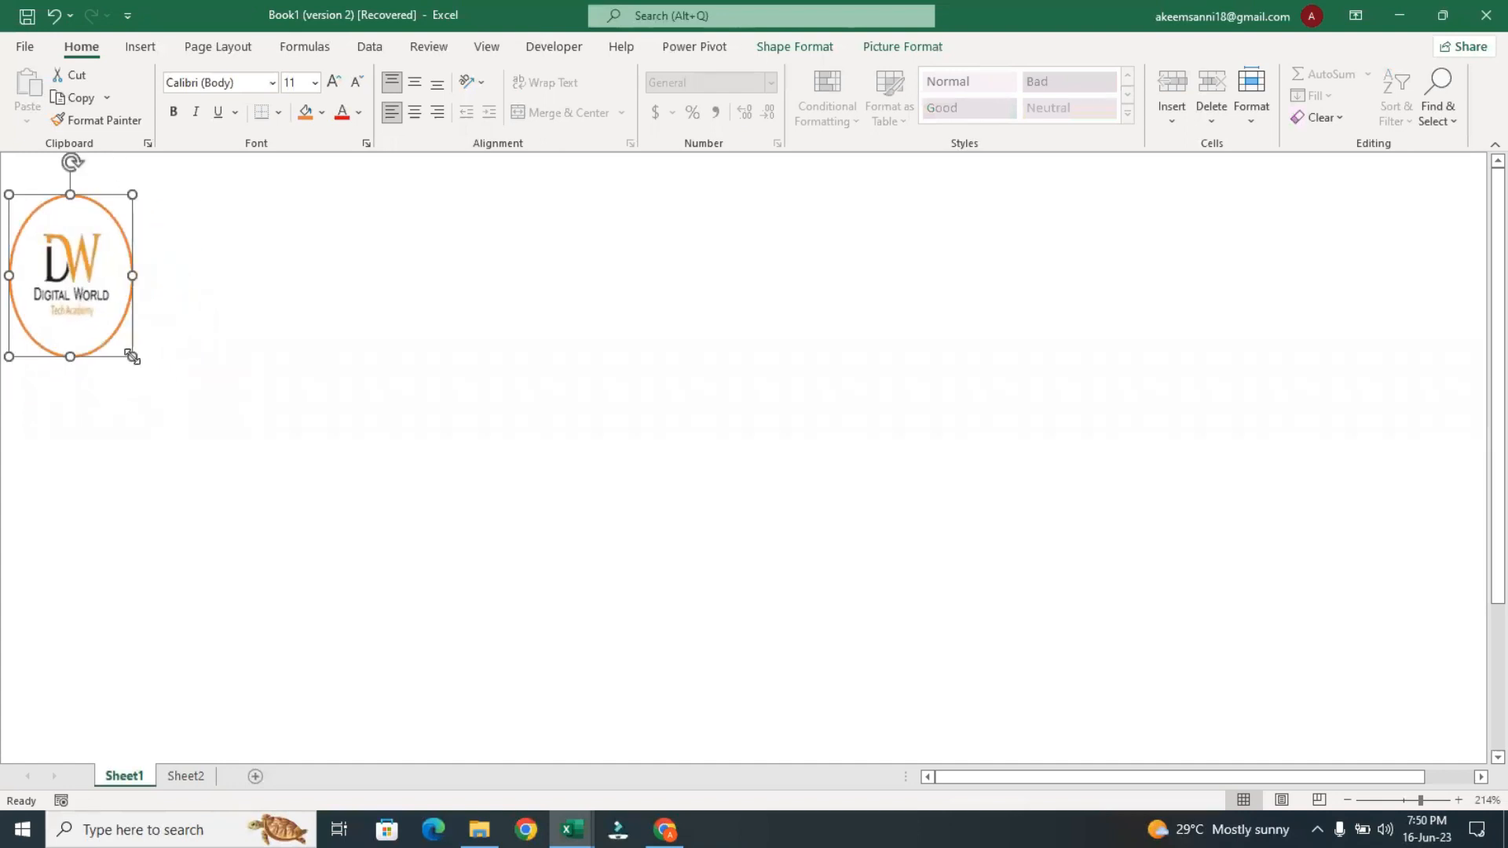
{"action": "key", "text": "ctrl+z"}
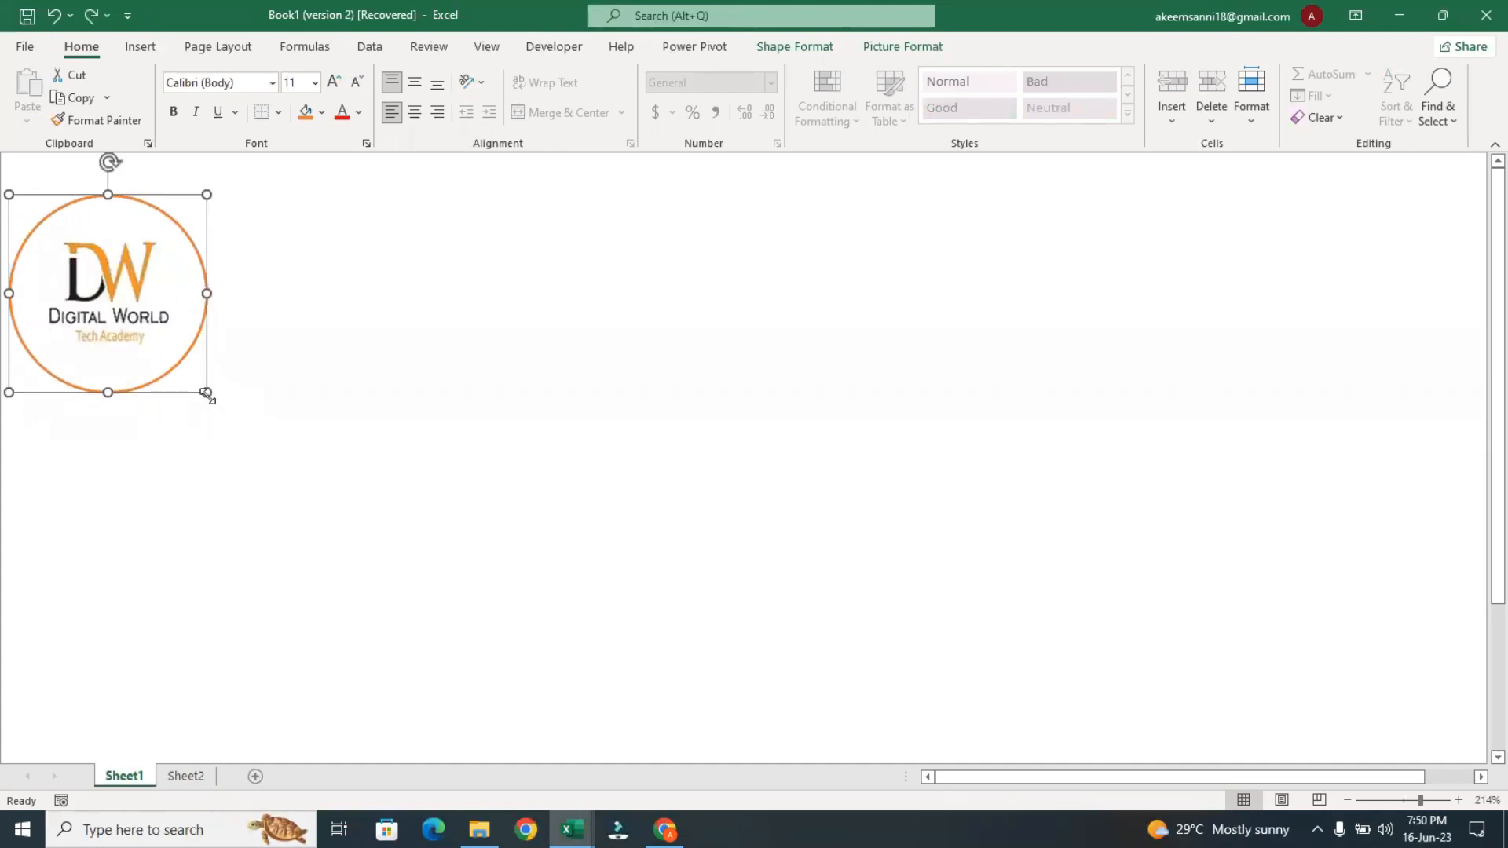
{"action": "left_click_drag", "start_coordinate": [207, 394], "coordinate": [64, 256]}
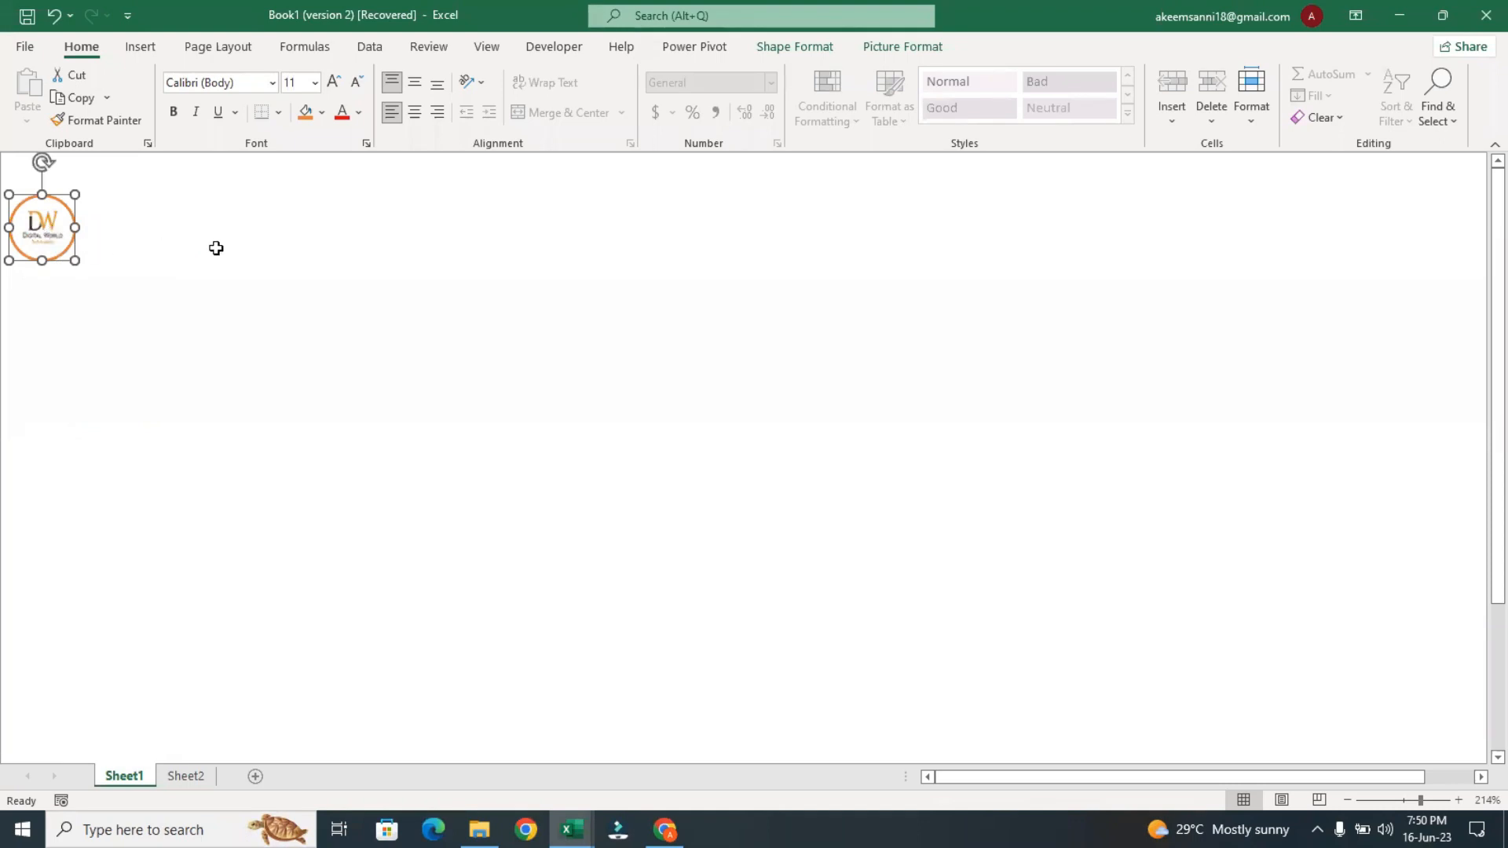
Set the logo circle's outline weight to ¼ pt and deselect it
{"action": "left_click", "coordinate": [795, 47]}
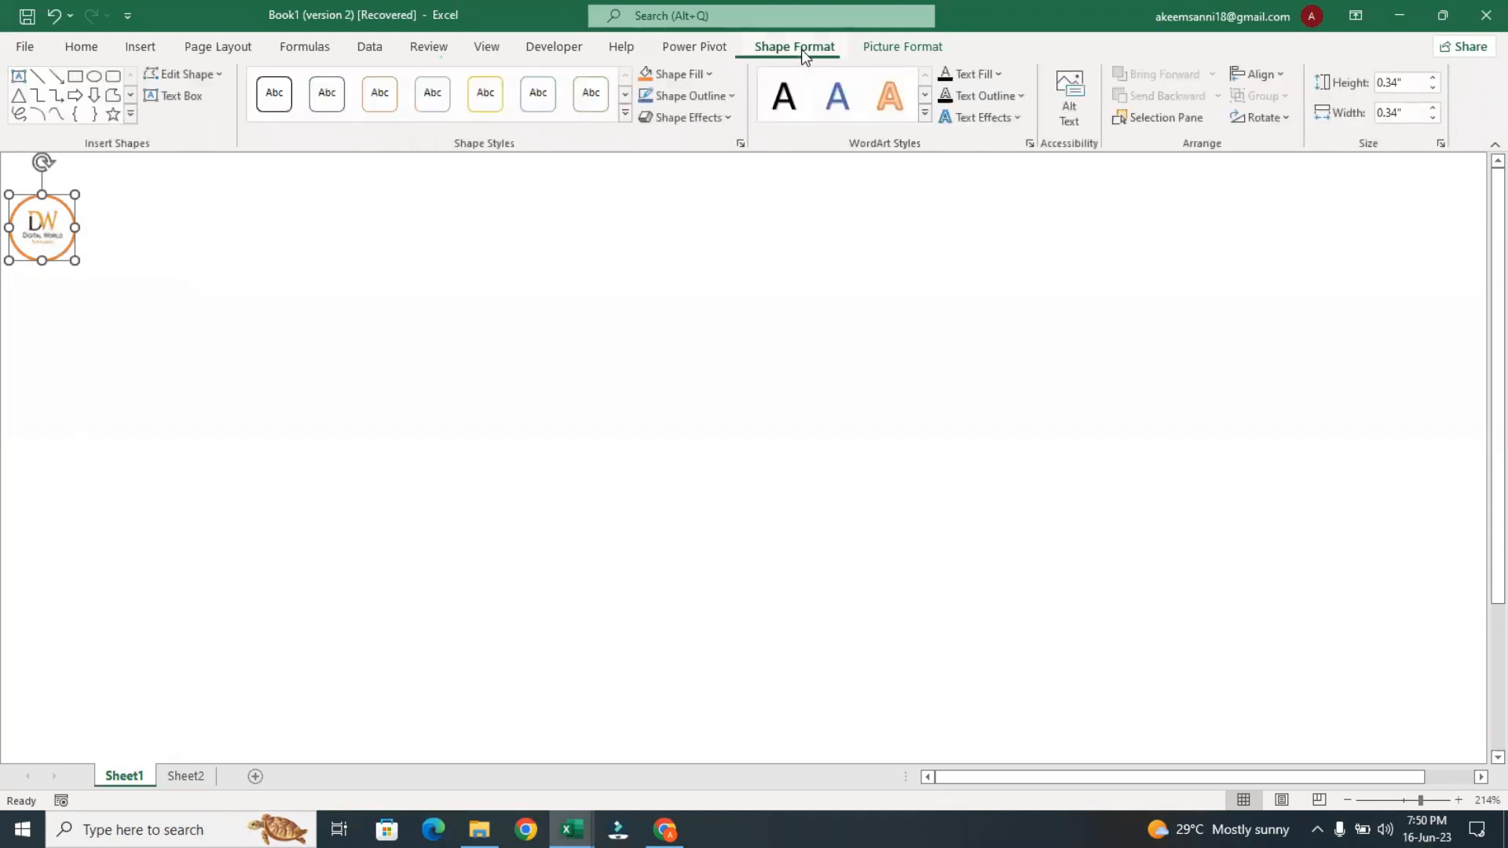
{"action": "left_click", "coordinate": [735, 100]}
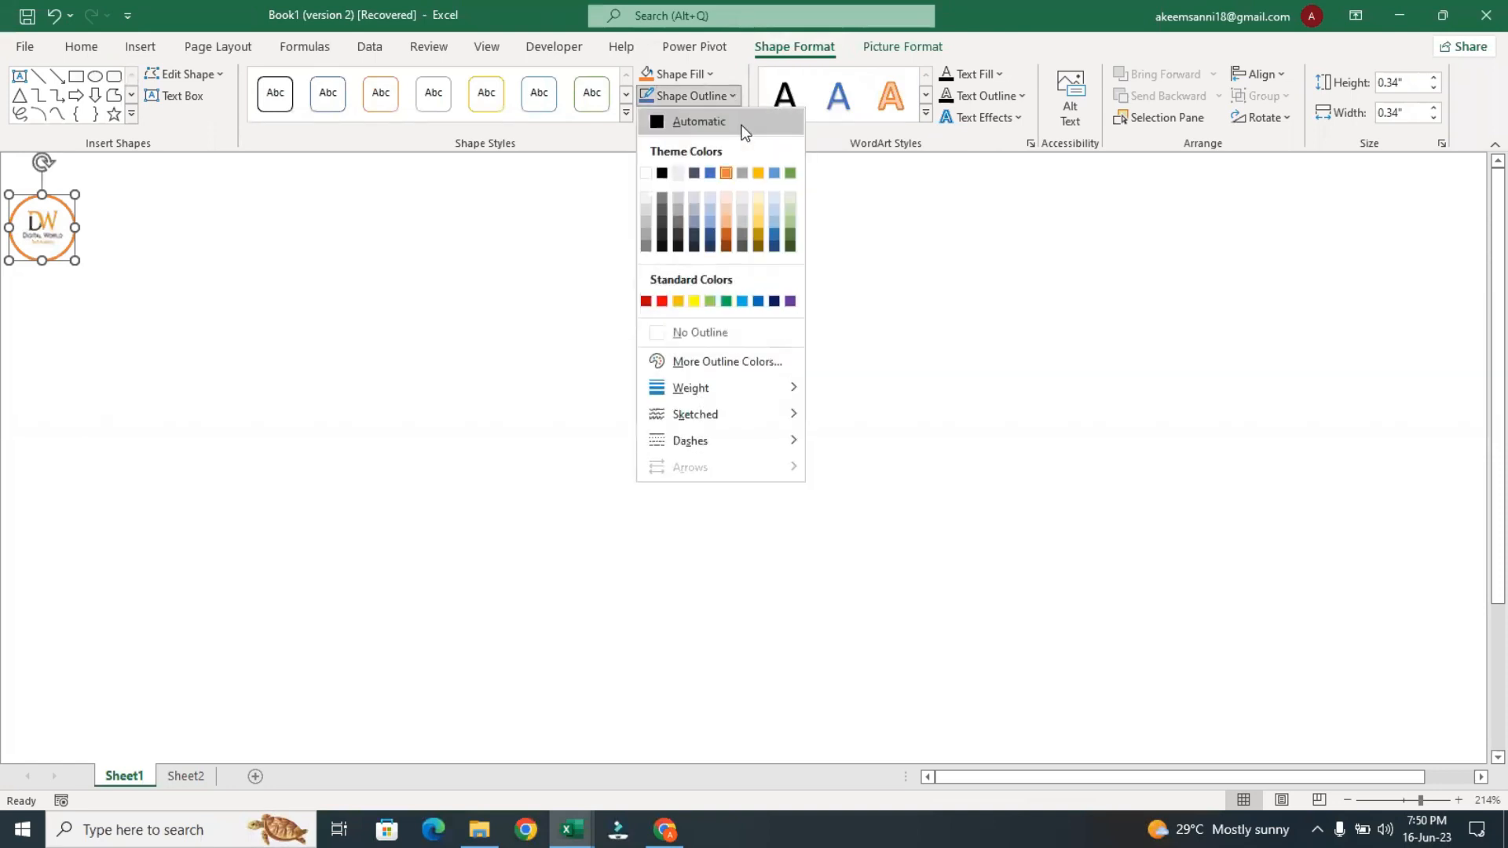
{"action": "mouse_move", "coordinate": [717, 385]}
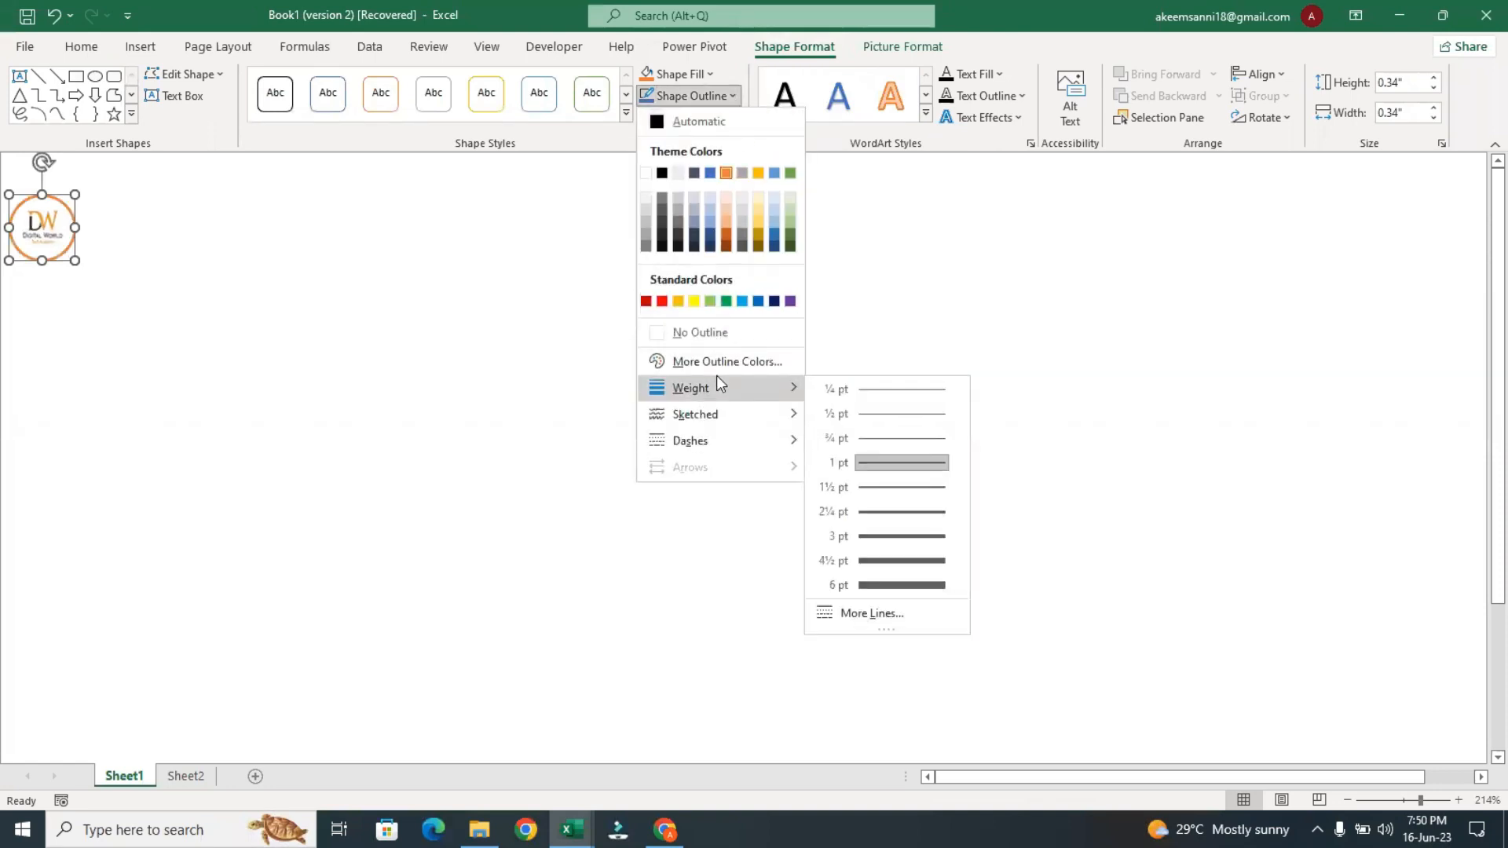
{"action": "left_click", "coordinate": [918, 393]}
{"action": "left_click", "coordinate": [434, 503]}
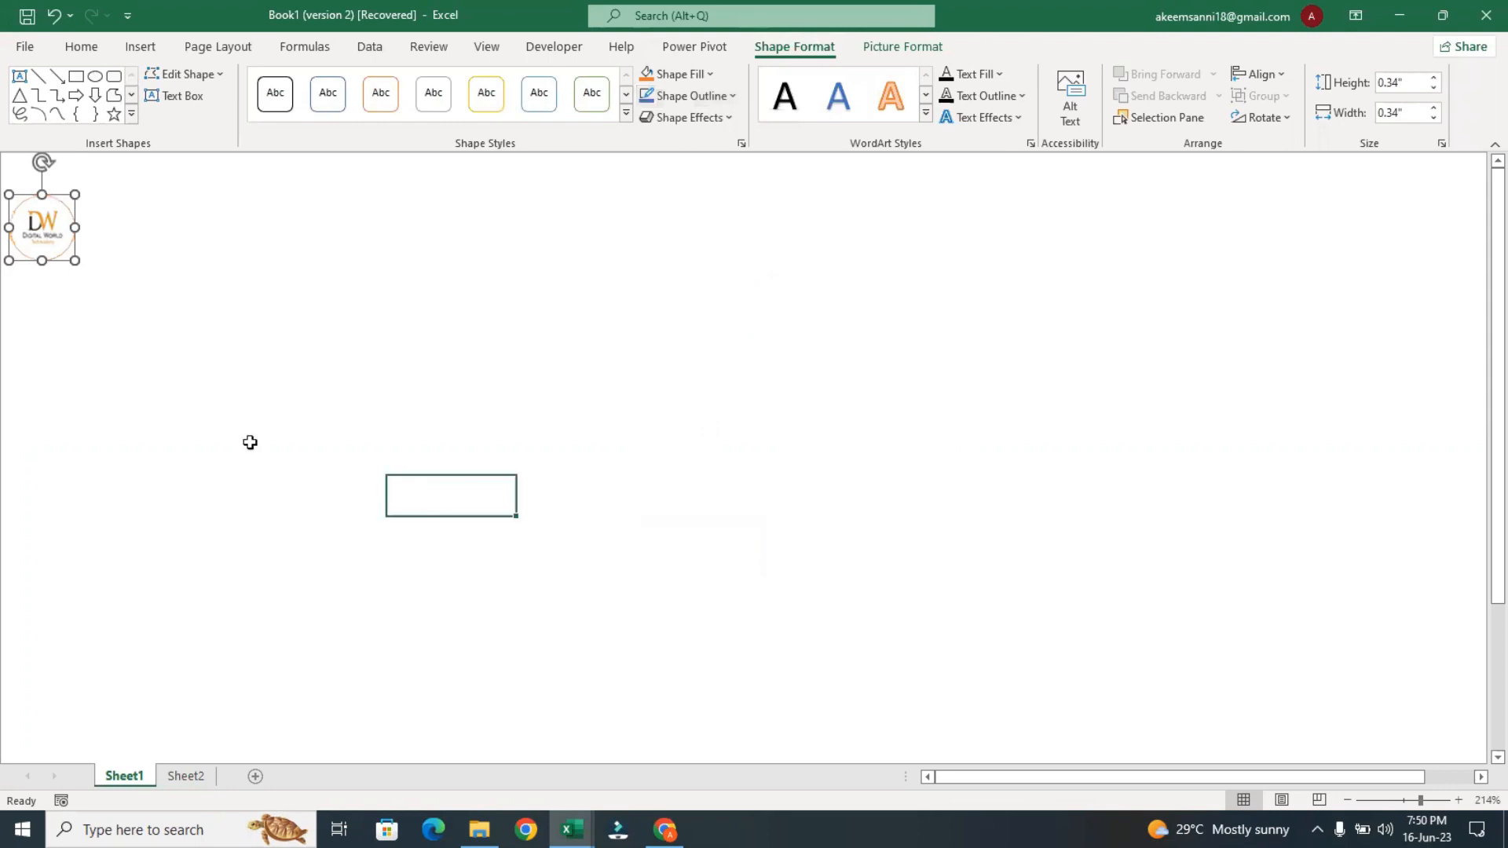
Move the small logo circle up into the sheet's upper-left corner and deselect it
{"action": "left_click", "coordinate": [34, 224]}
{"action": "left_click_drag", "start_coordinate": [34, 223], "coordinate": [43, 196]}
{"action": "left_click", "coordinate": [202, 249]}
{"action": "left_click", "coordinate": [343, 226]}
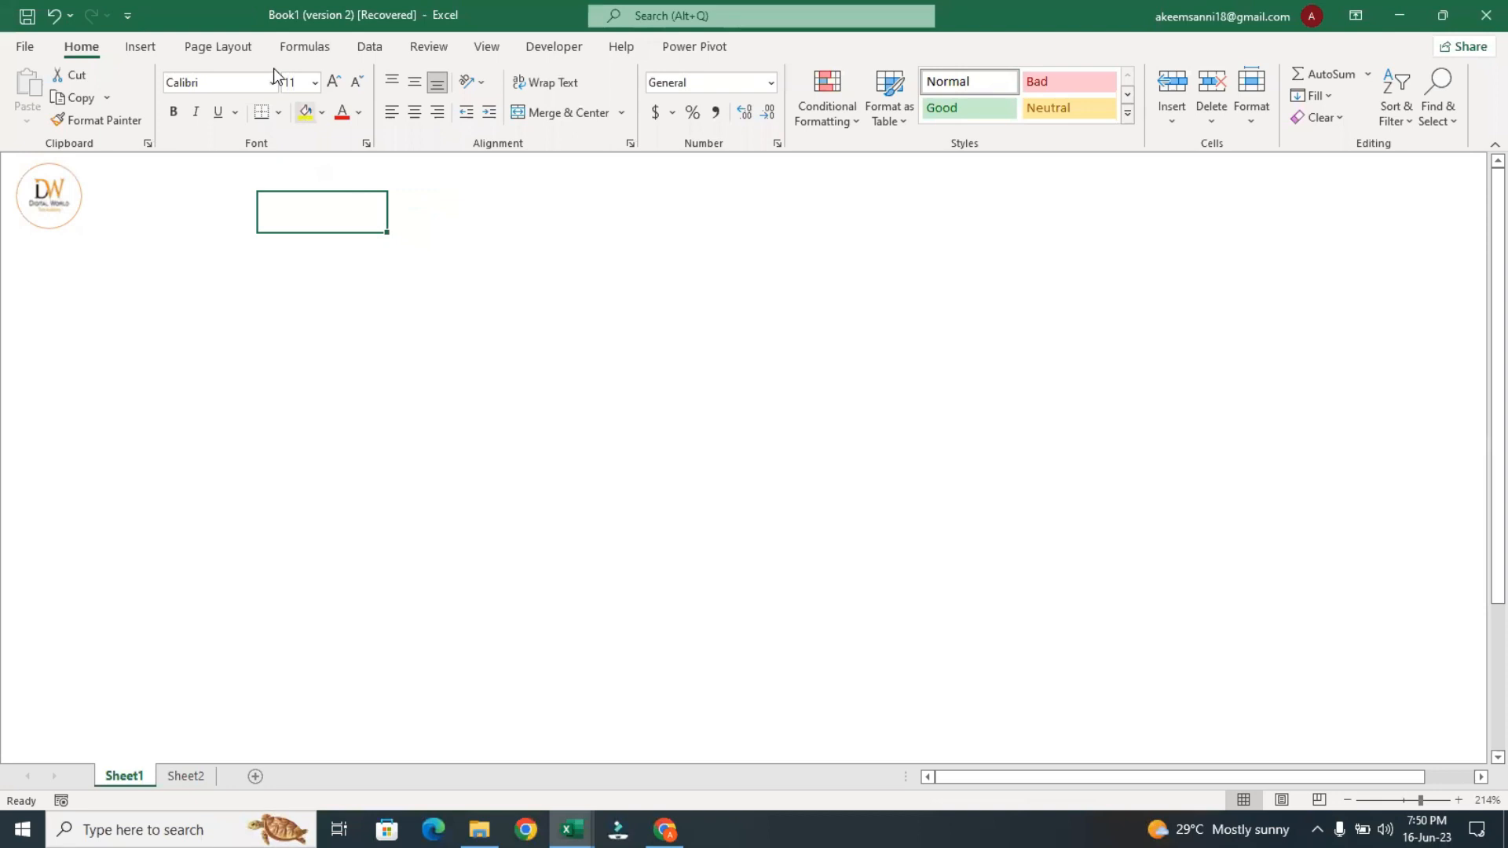
Try a wide, shallow text box spanning the sheet beside the logo, and undo its insertion
{"action": "left_click", "coordinate": [142, 49]}
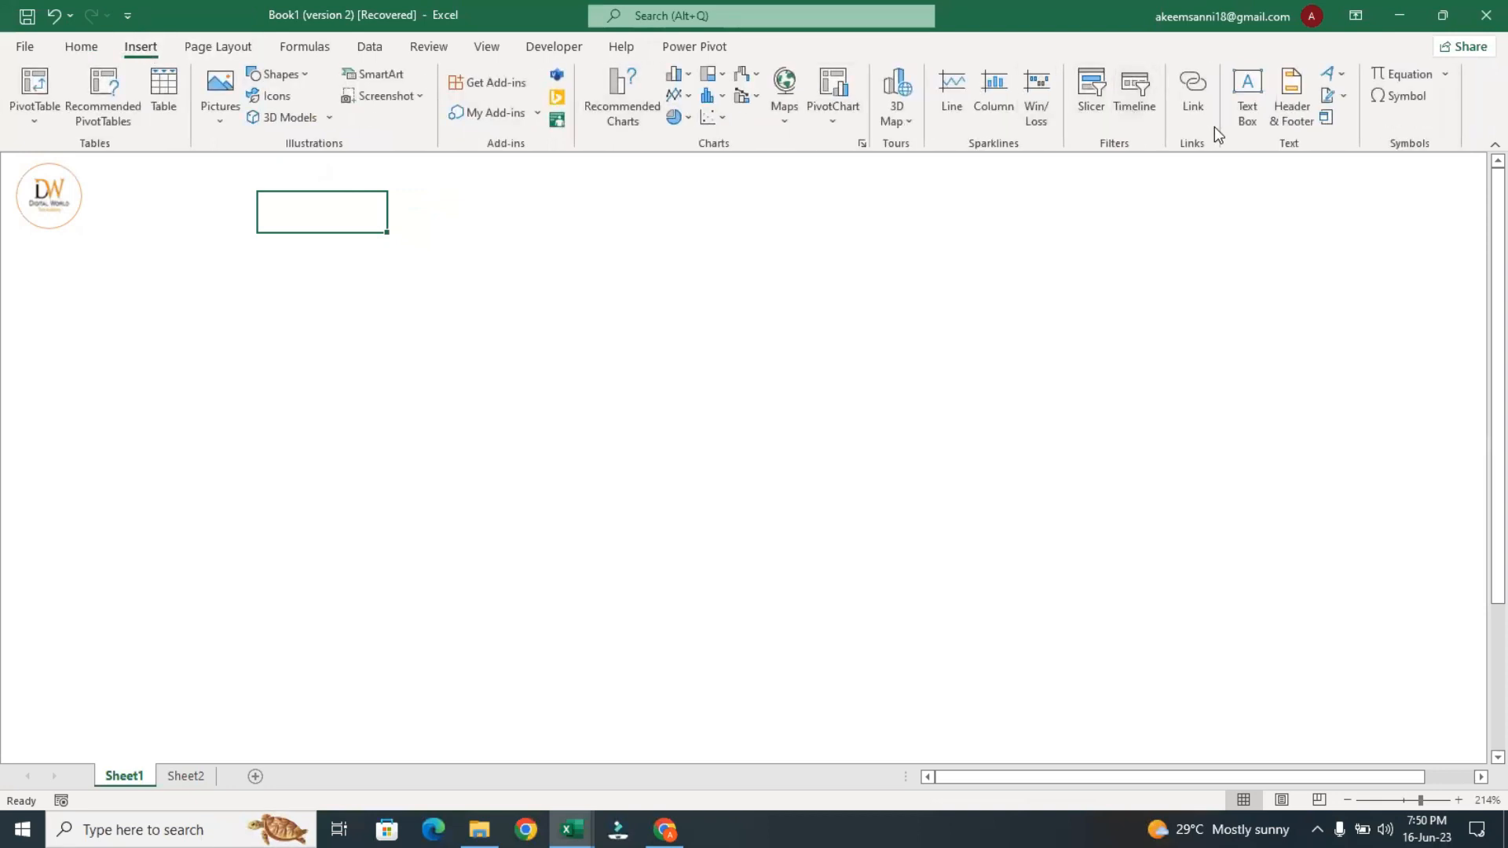
{"action": "left_click", "coordinate": [1244, 110]}
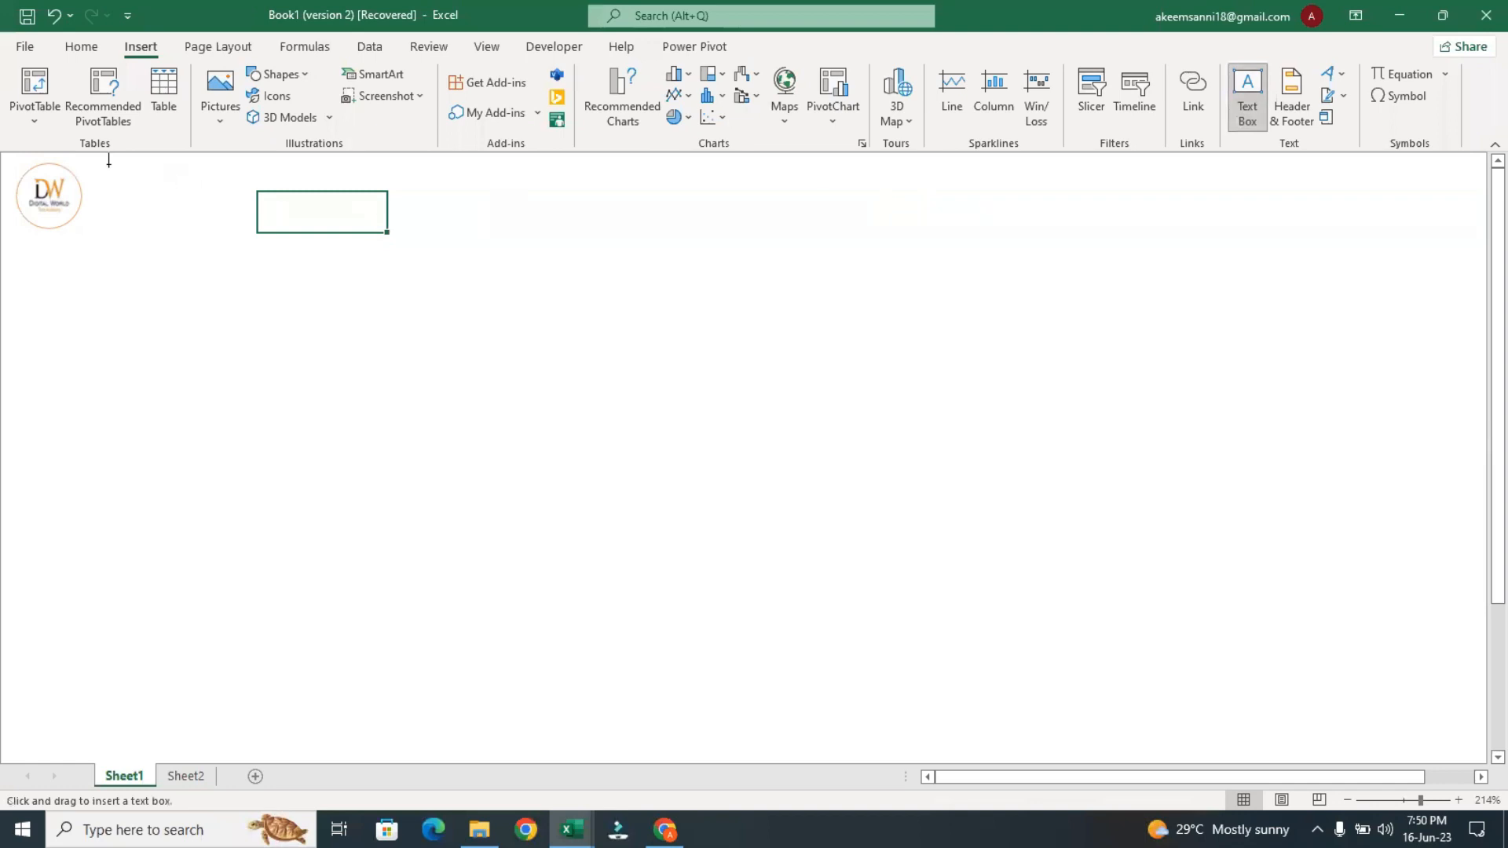
{"action": "left_click_drag", "start_coordinate": [110, 177], "coordinate": [1411, 227]}
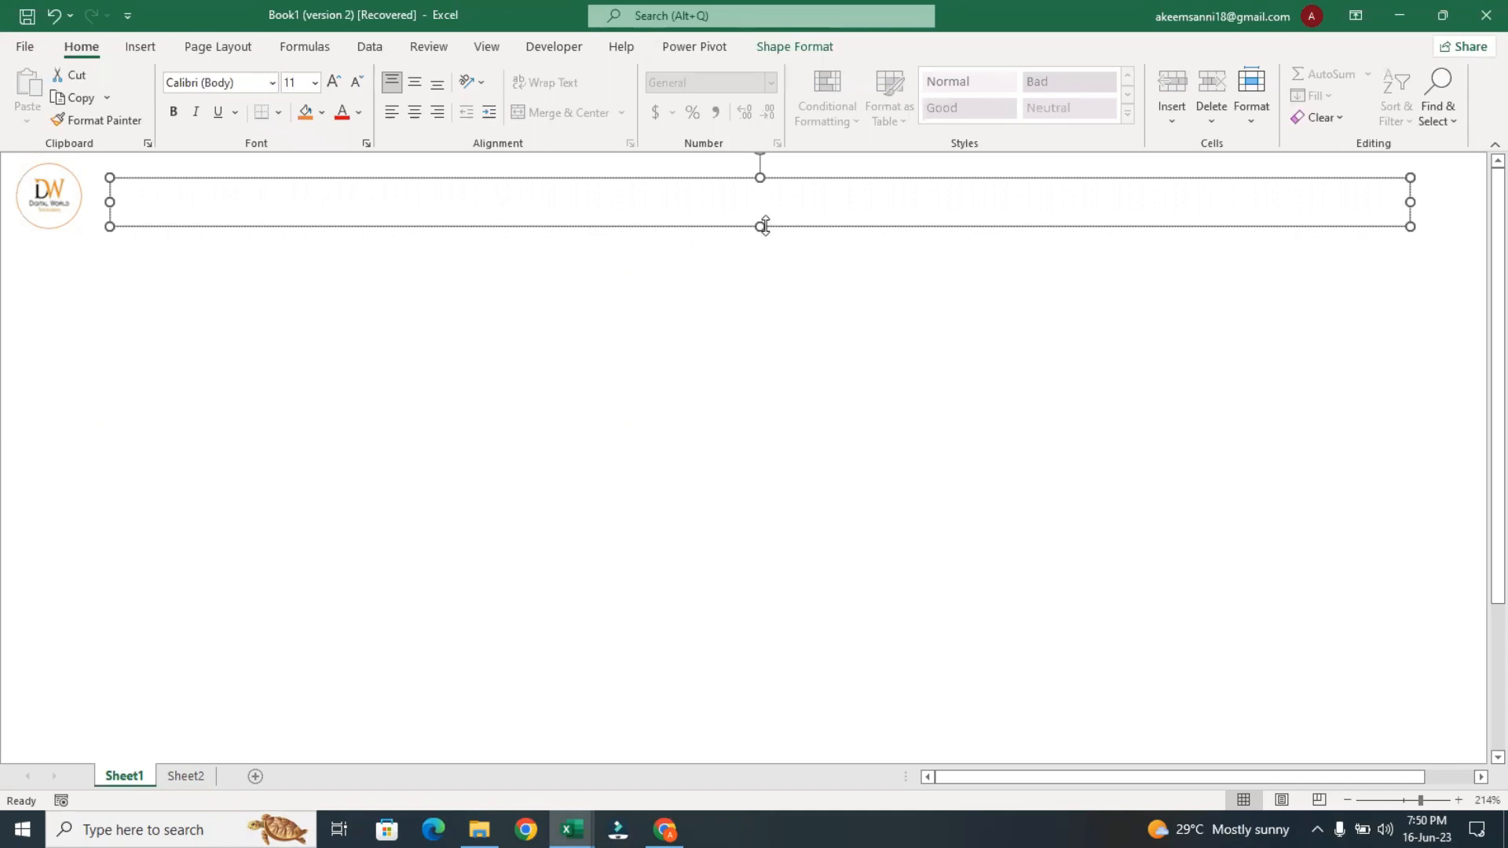
{"action": "key", "text": "ctrl+z"}
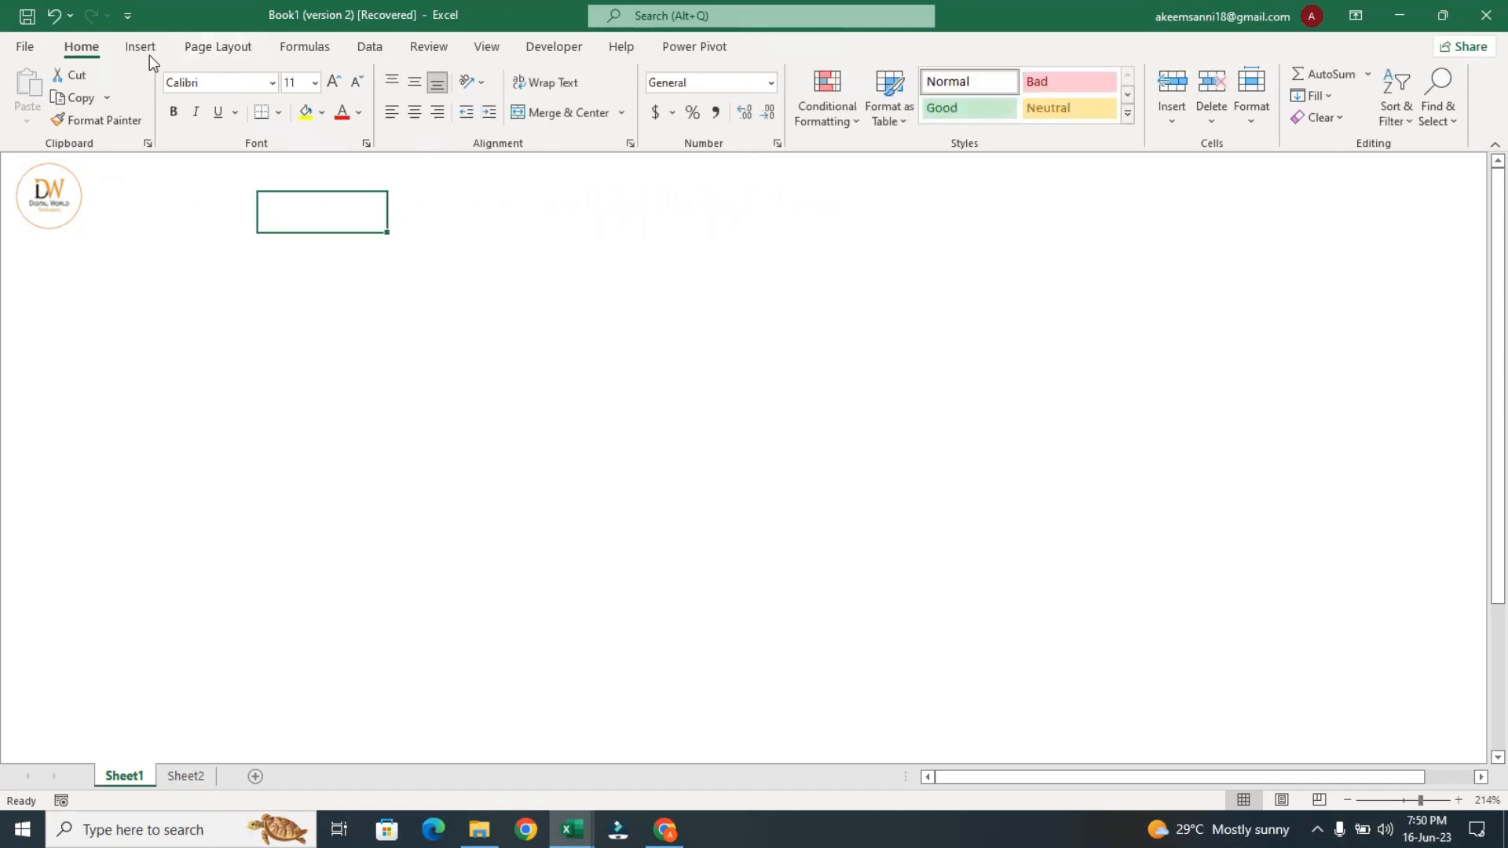
Draw a wide rectangle about 0.41" high and 7.08" wide across the sheet, beside the Digital World logo
{"action": "left_click", "coordinate": [141, 49]}
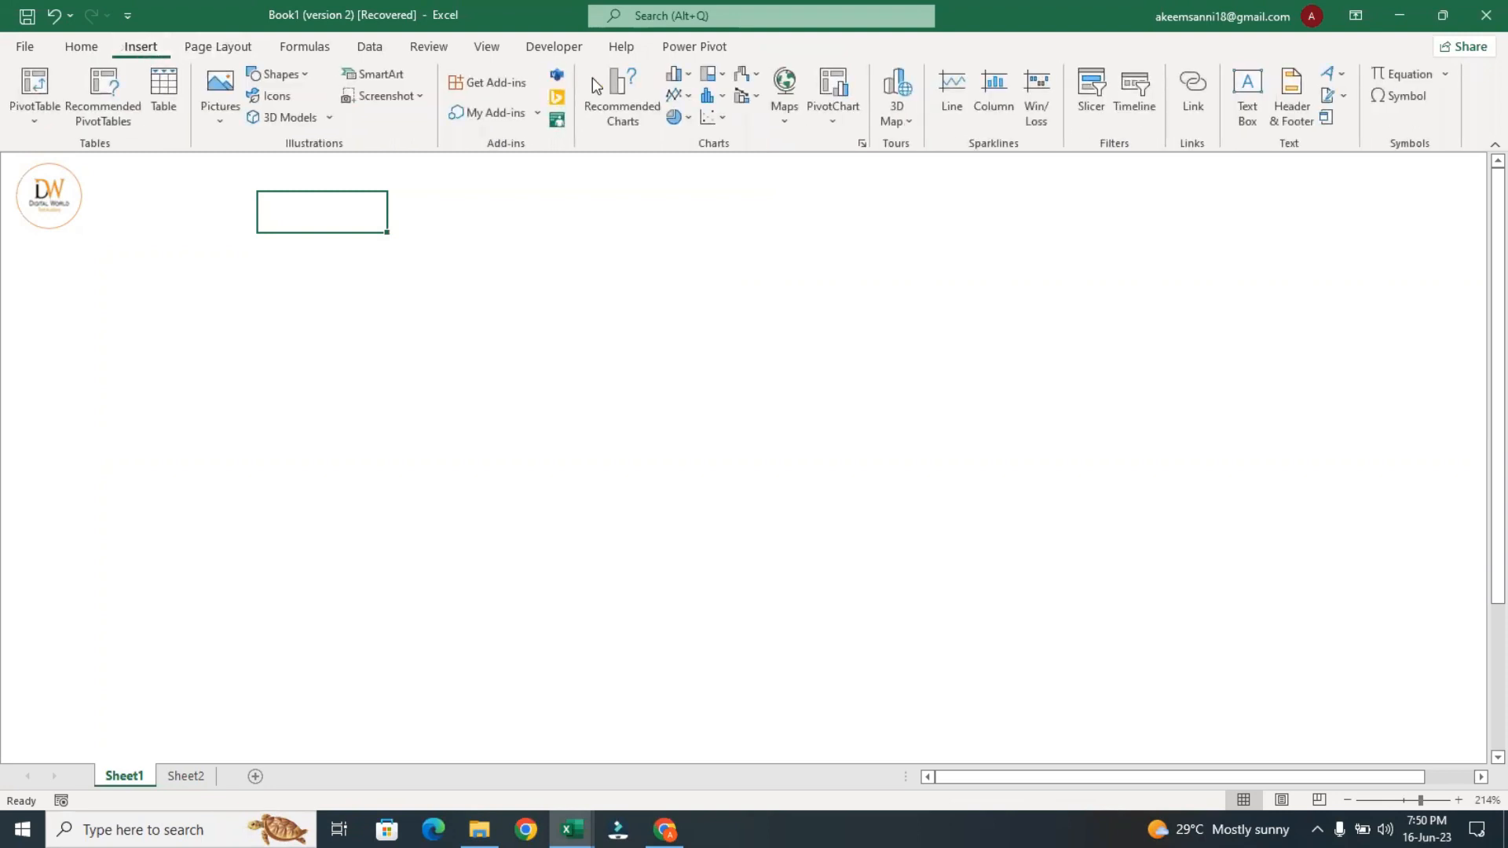
{"action": "left_click", "coordinate": [296, 77]}
{"action": "left_click", "coordinate": [310, 122]}
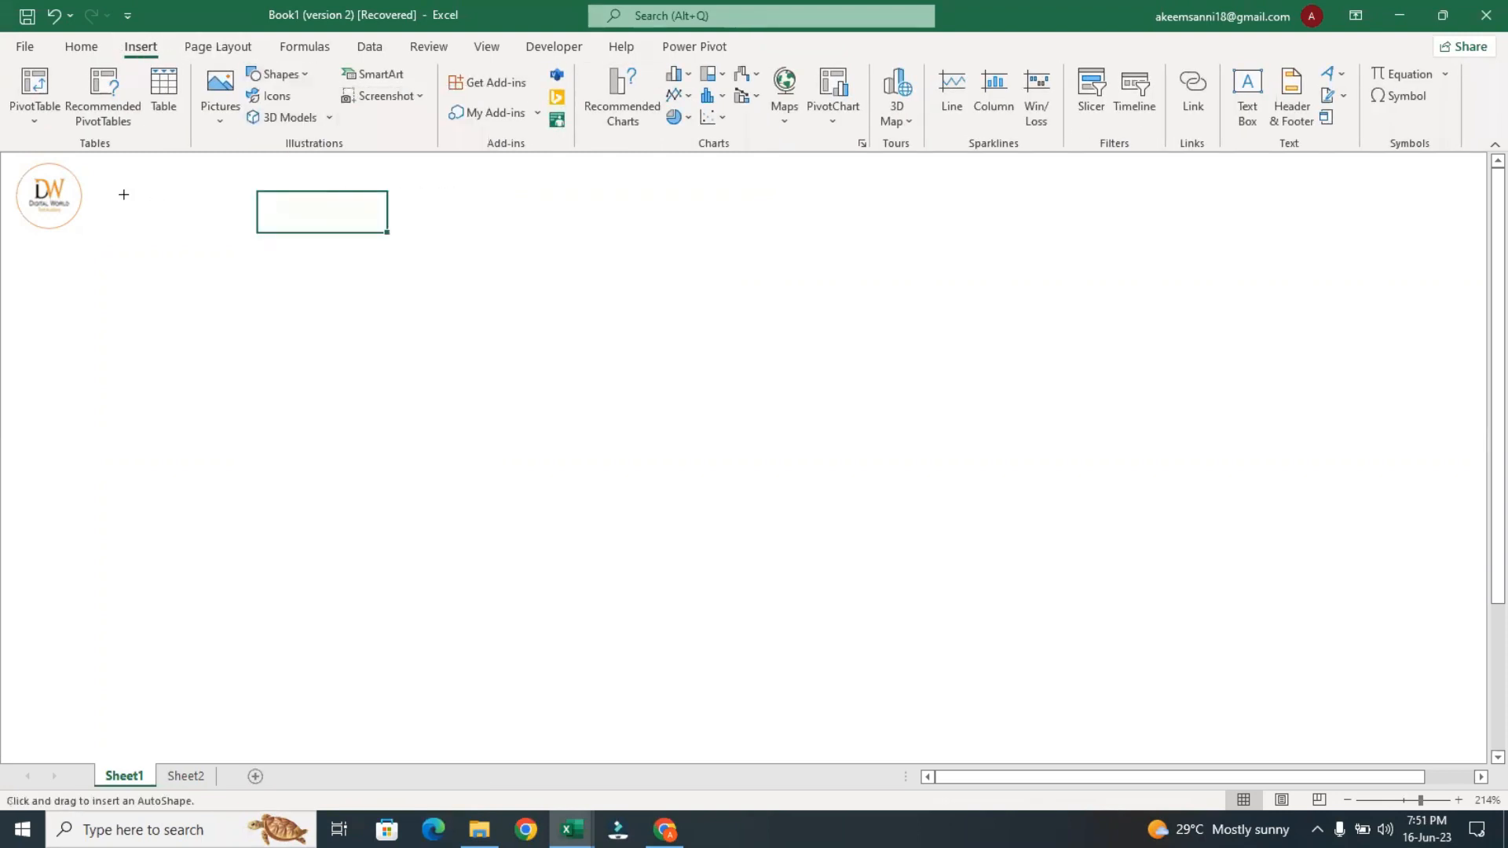
{"action": "left_click_drag", "start_coordinate": [102, 168], "coordinate": [1475, 250]}
{"action": "left_click_drag", "start_coordinate": [1263, 174], "coordinate": [1262, 170]}
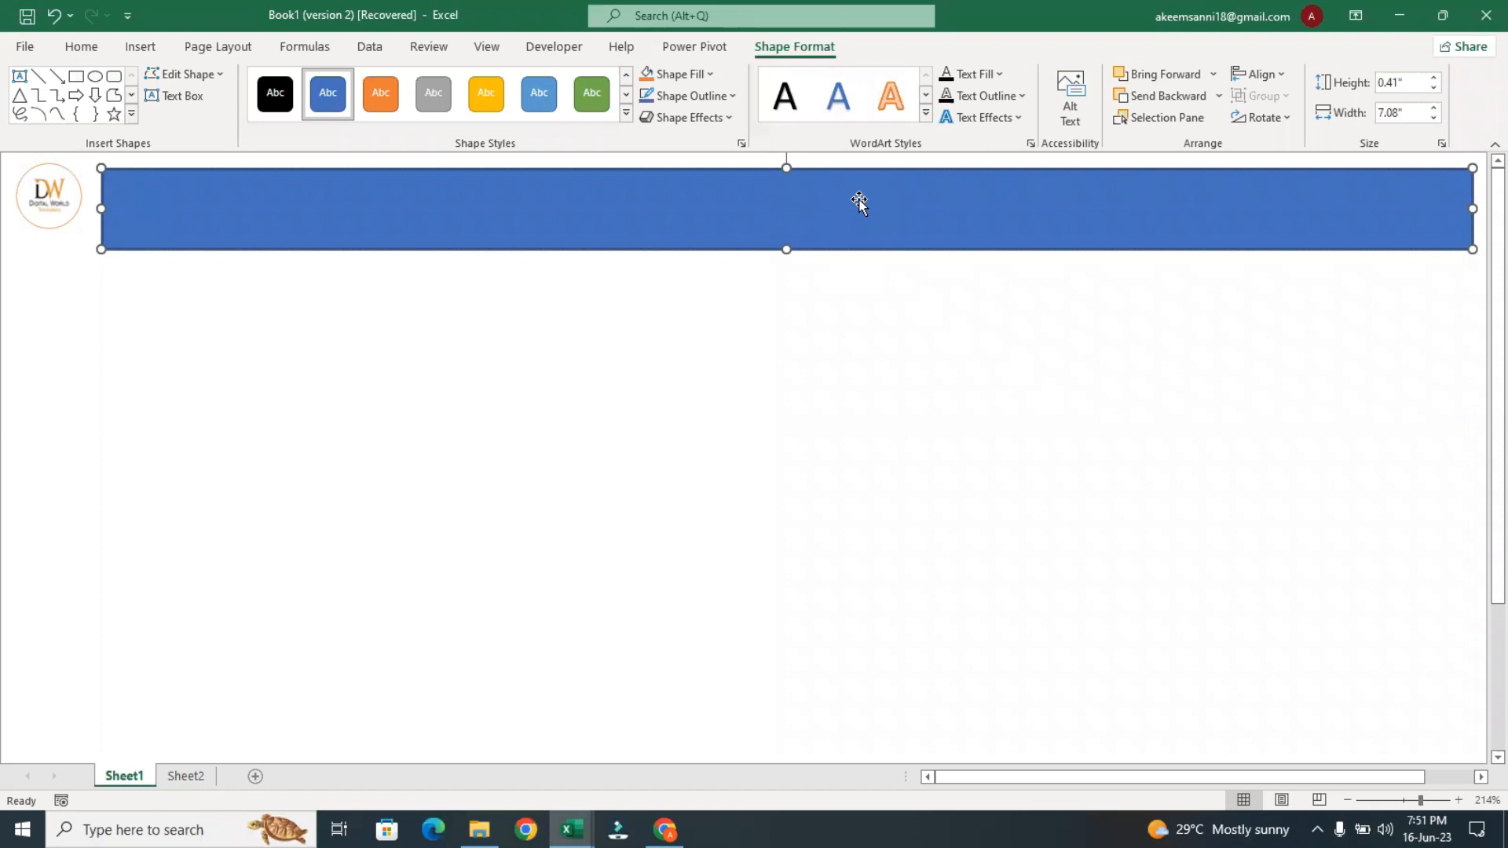
Enter the heading "DIGITAL WORLD TECH ACADEMY" in the blue banner rectangle
{"action": "key", "text": "Caps_Lock"}
{"action": "type", "text": "DIGITAL WORLD TECG"}
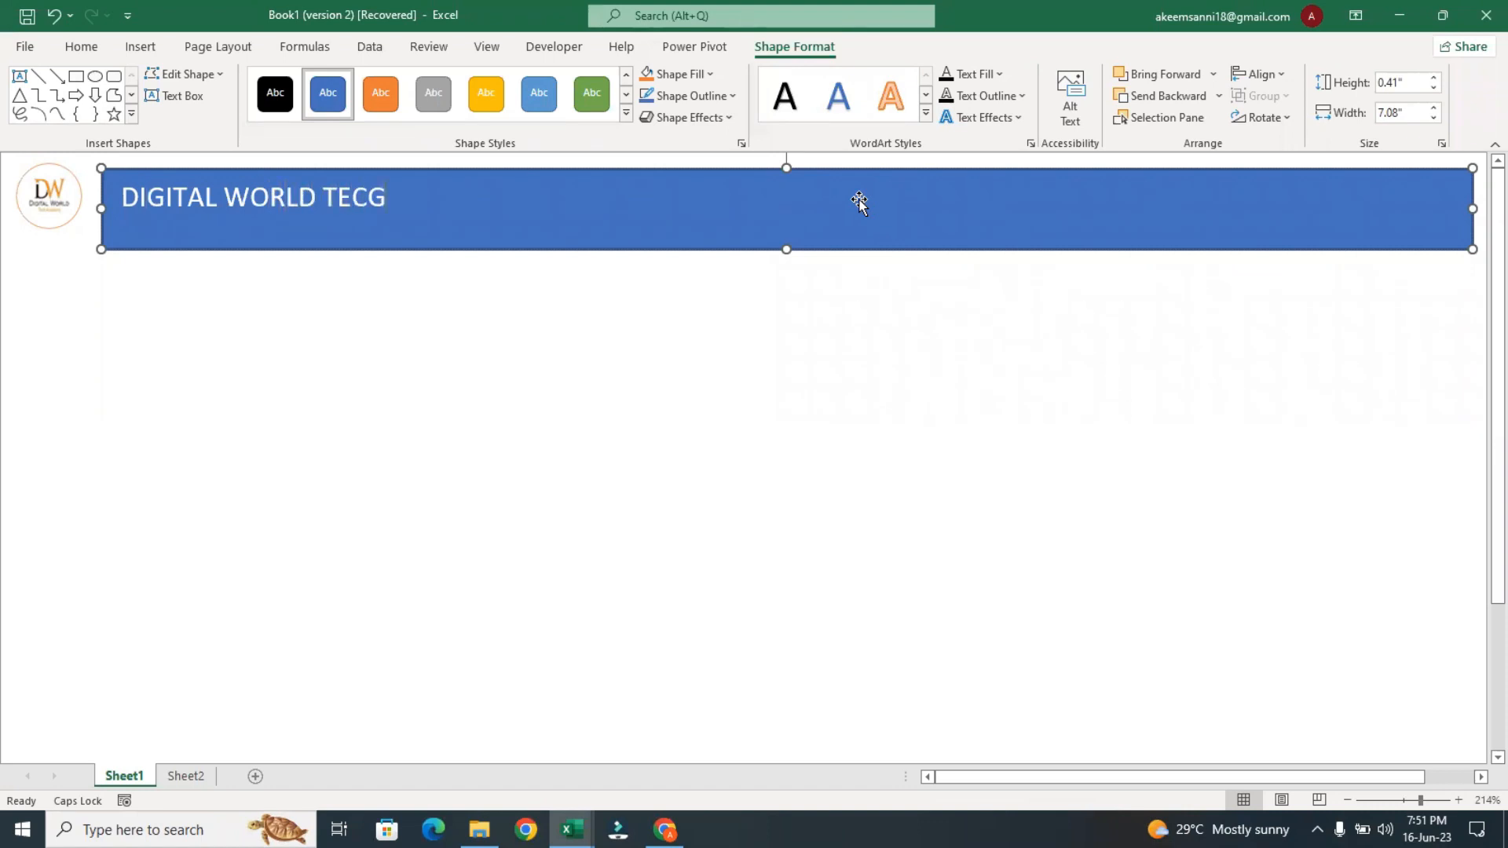
{"action": "key", "text": "BackSpace"}
{"action": "type", "text": "H ACADEMY"}
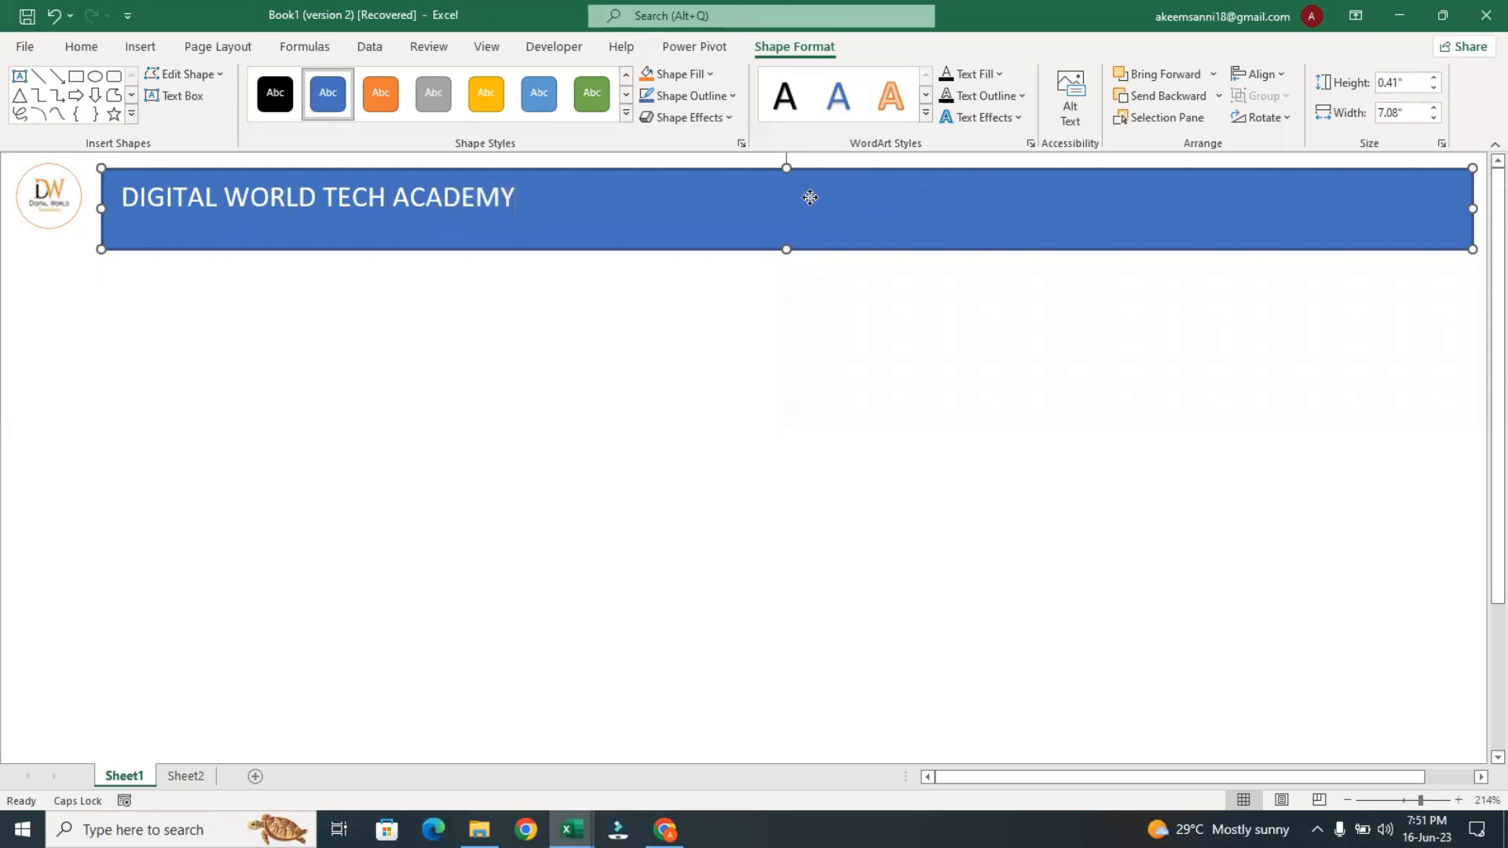
Apply a gold WordArt style to the whole banner heading and deselect the banner
{"action": "double_click", "coordinate": [505, 192]}
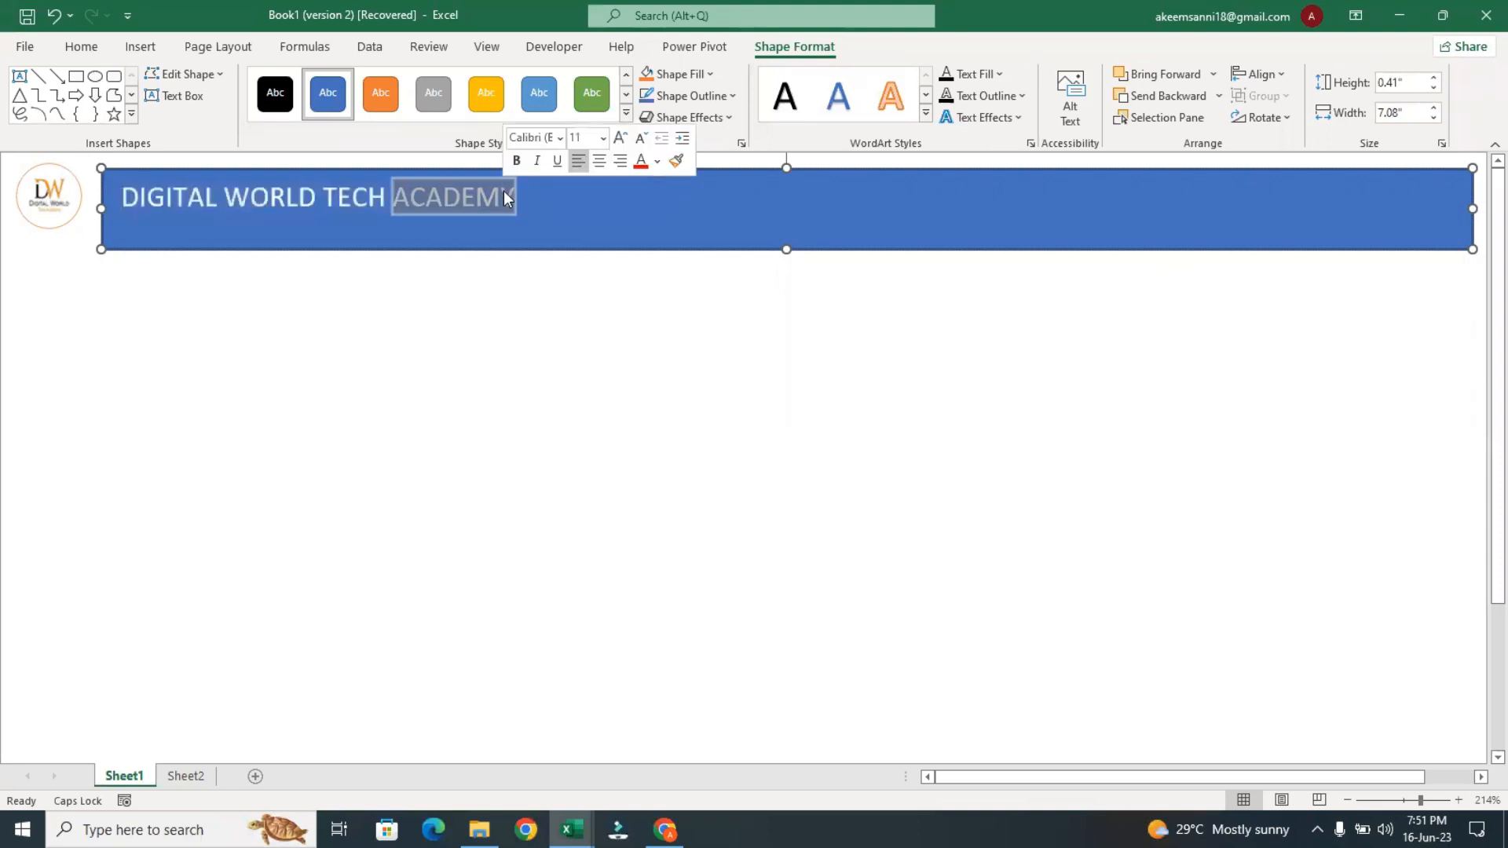
{"action": "triple_click", "coordinate": [505, 197]}
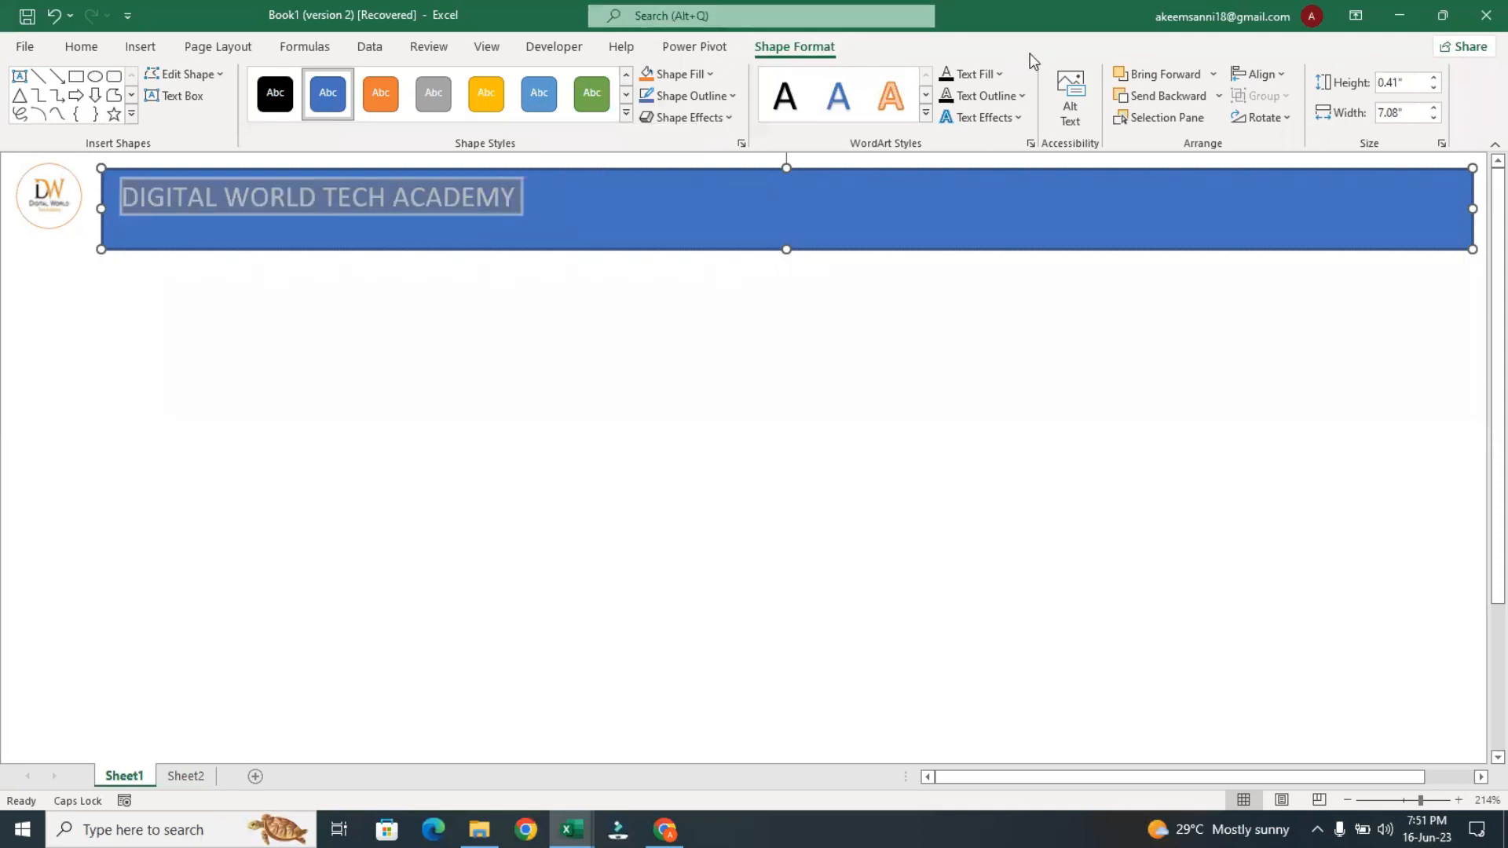
{"action": "left_click", "coordinate": [925, 115]}
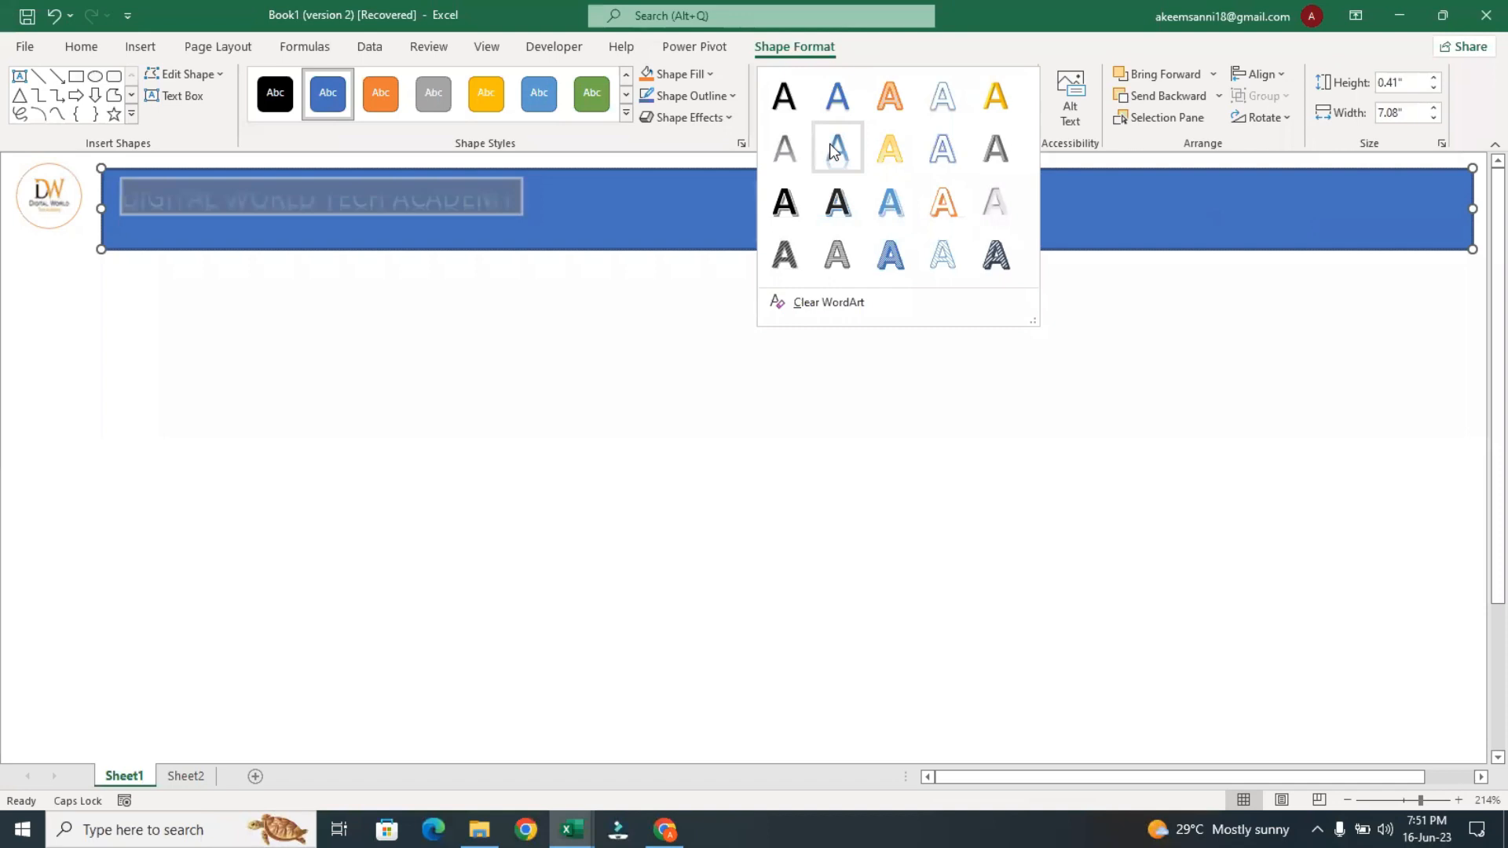
{"action": "left_click", "coordinate": [875, 151]}
{"action": "left_click", "coordinate": [620, 299]}
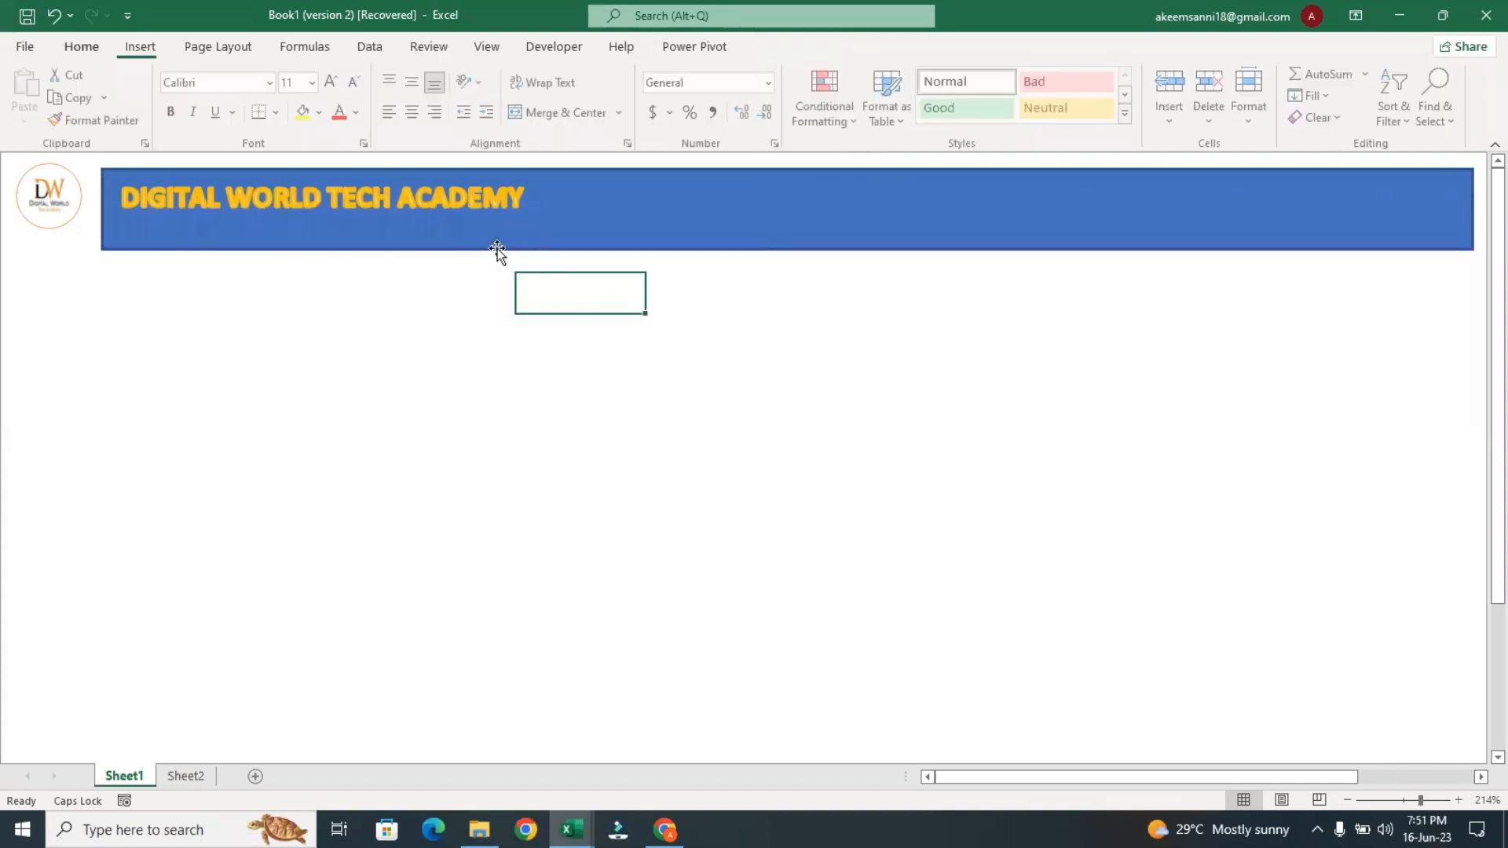
{"action": "left_click", "coordinate": [474, 203]}
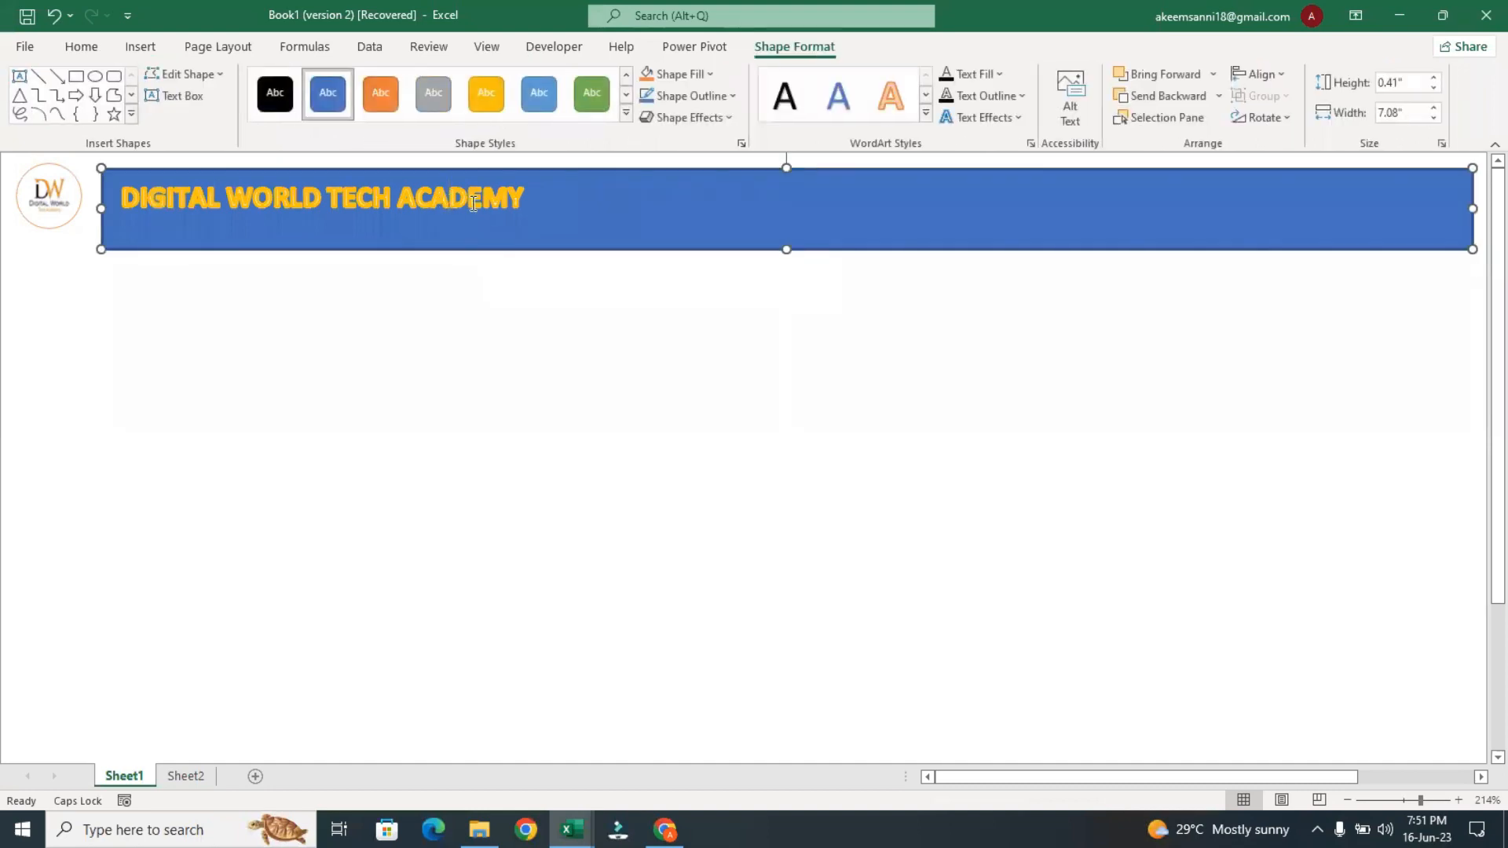
{"action": "triple_click", "coordinate": [474, 204]}
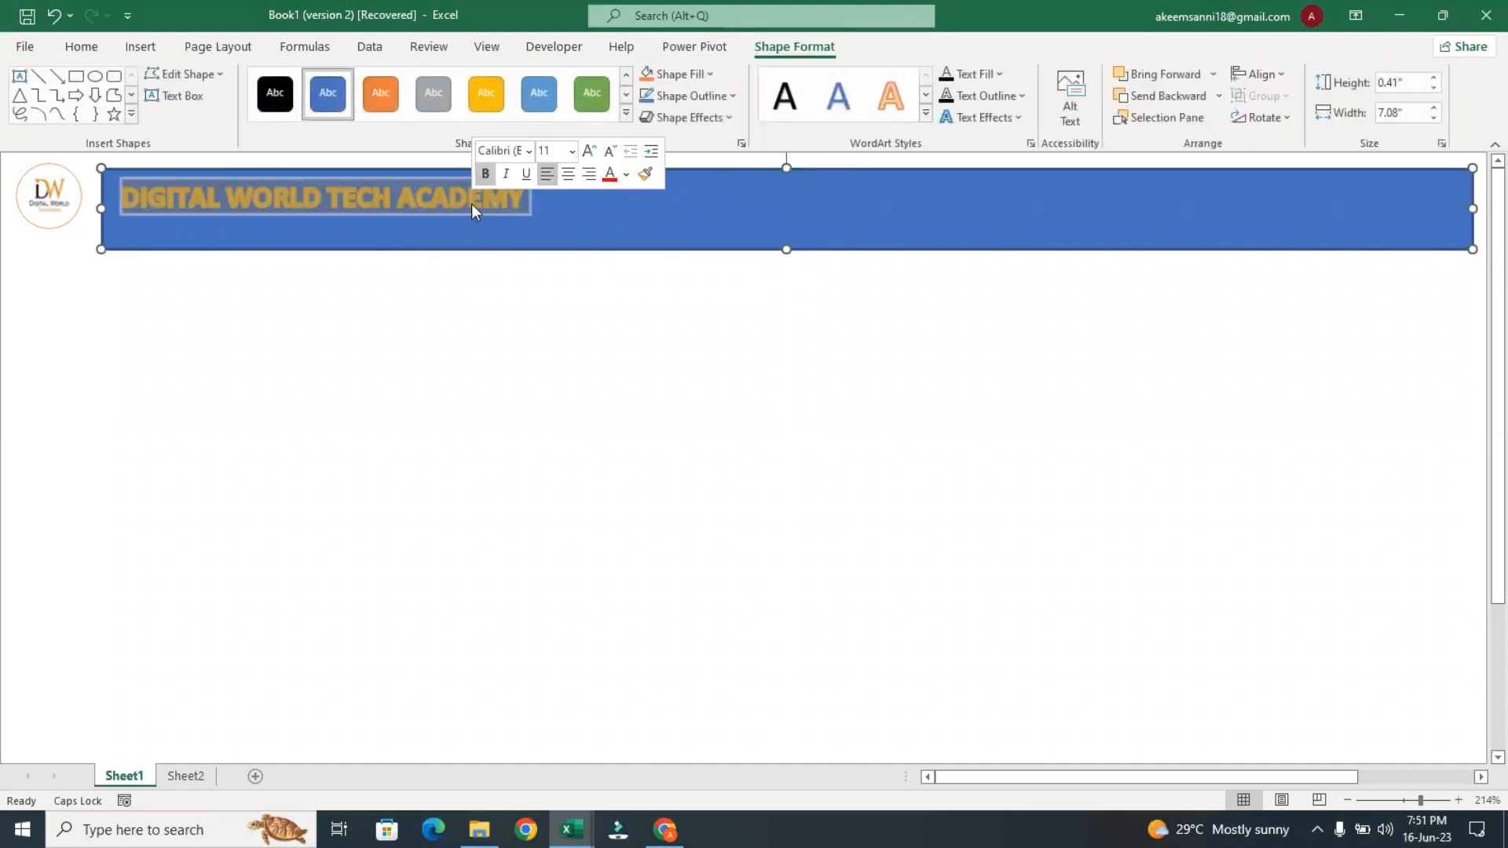
{"action": "left_click", "coordinate": [970, 123]}
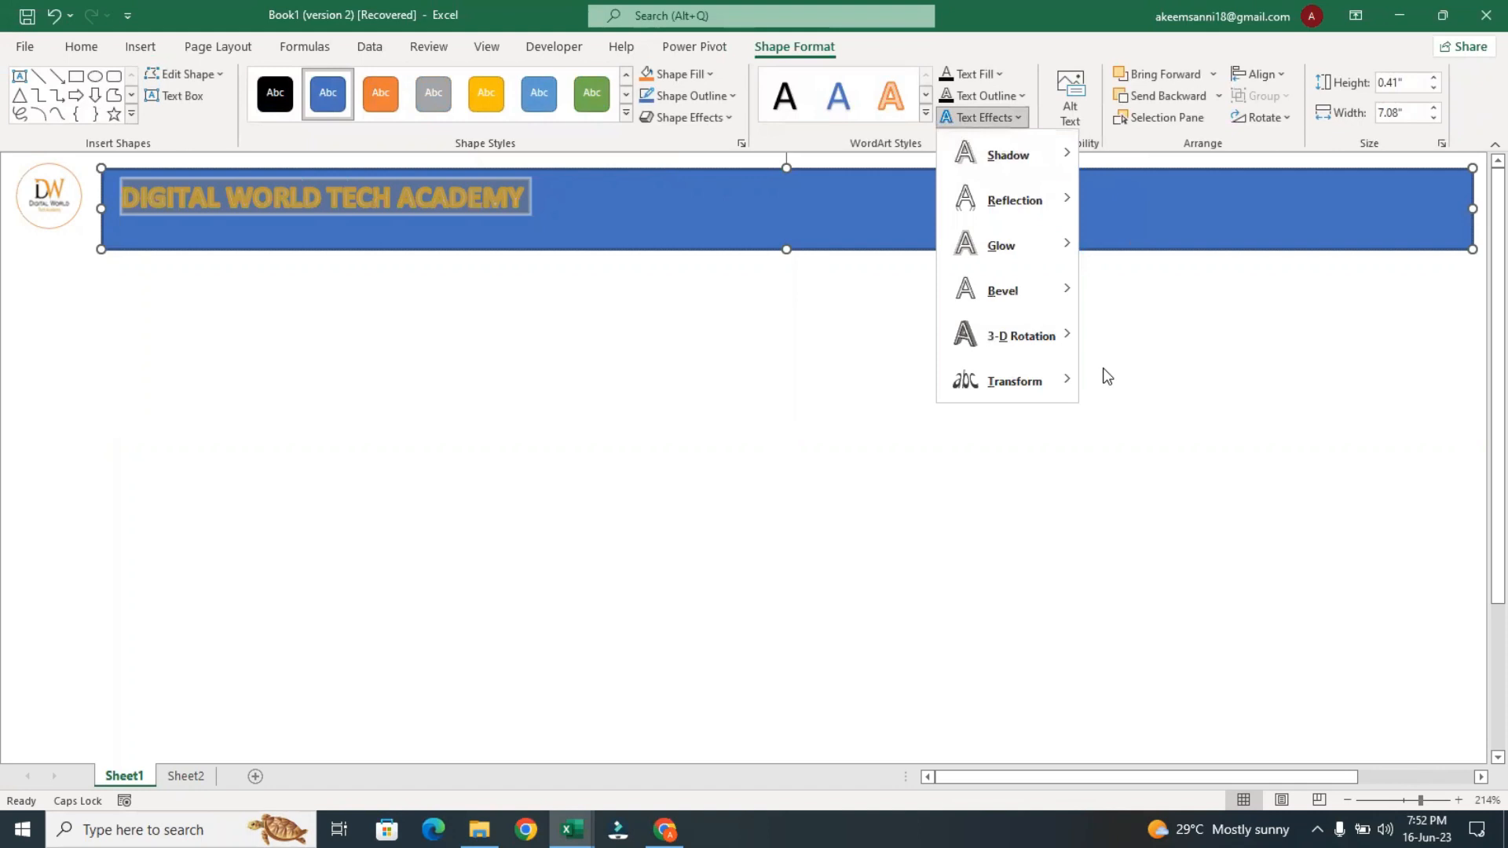
{"action": "mouse_move", "coordinate": [1053, 385]}
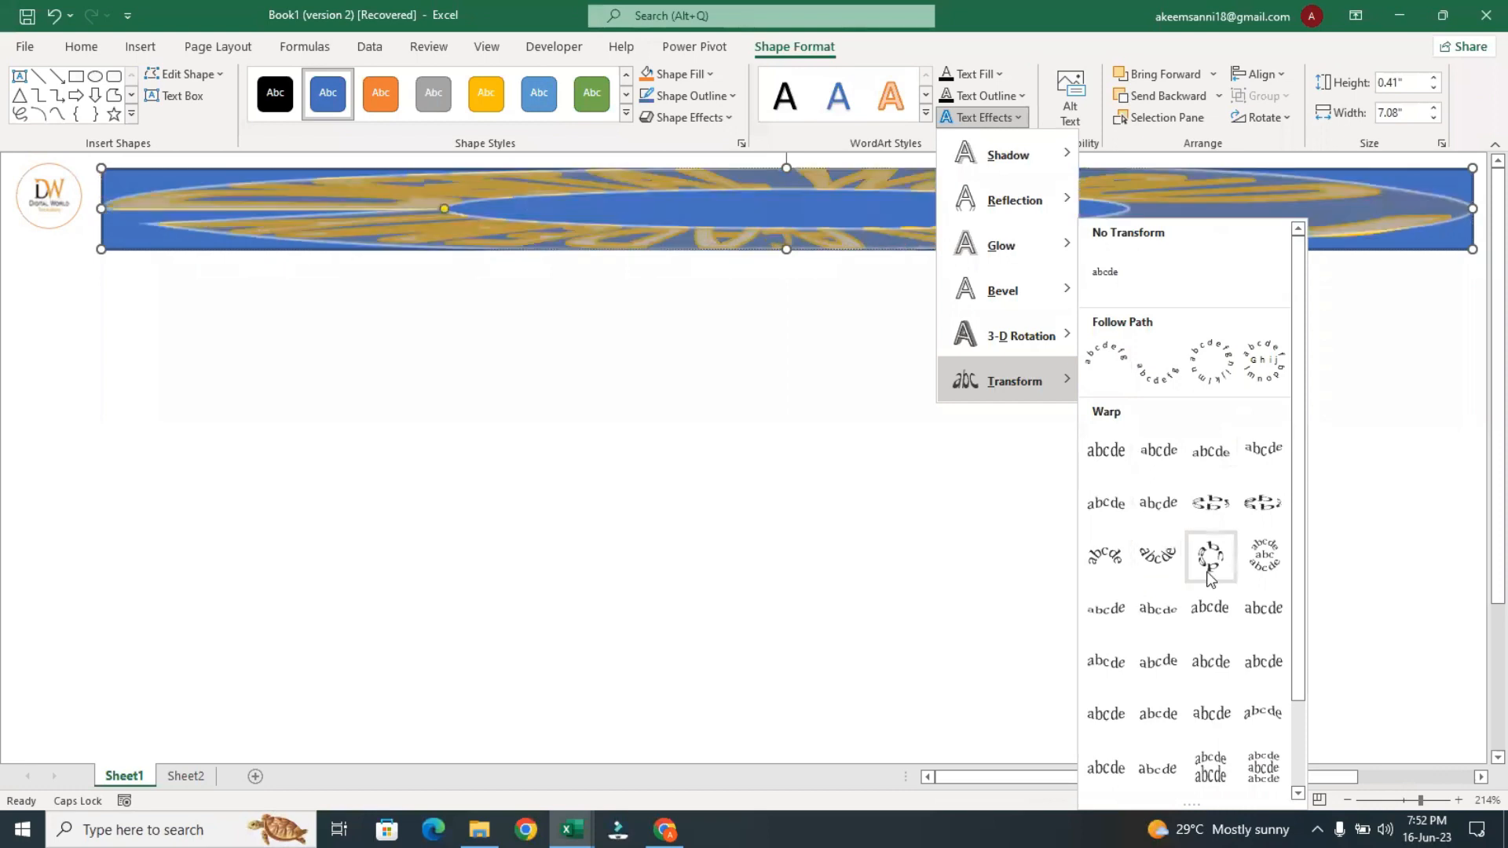
{"action": "left_click", "coordinate": [1033, 566]}
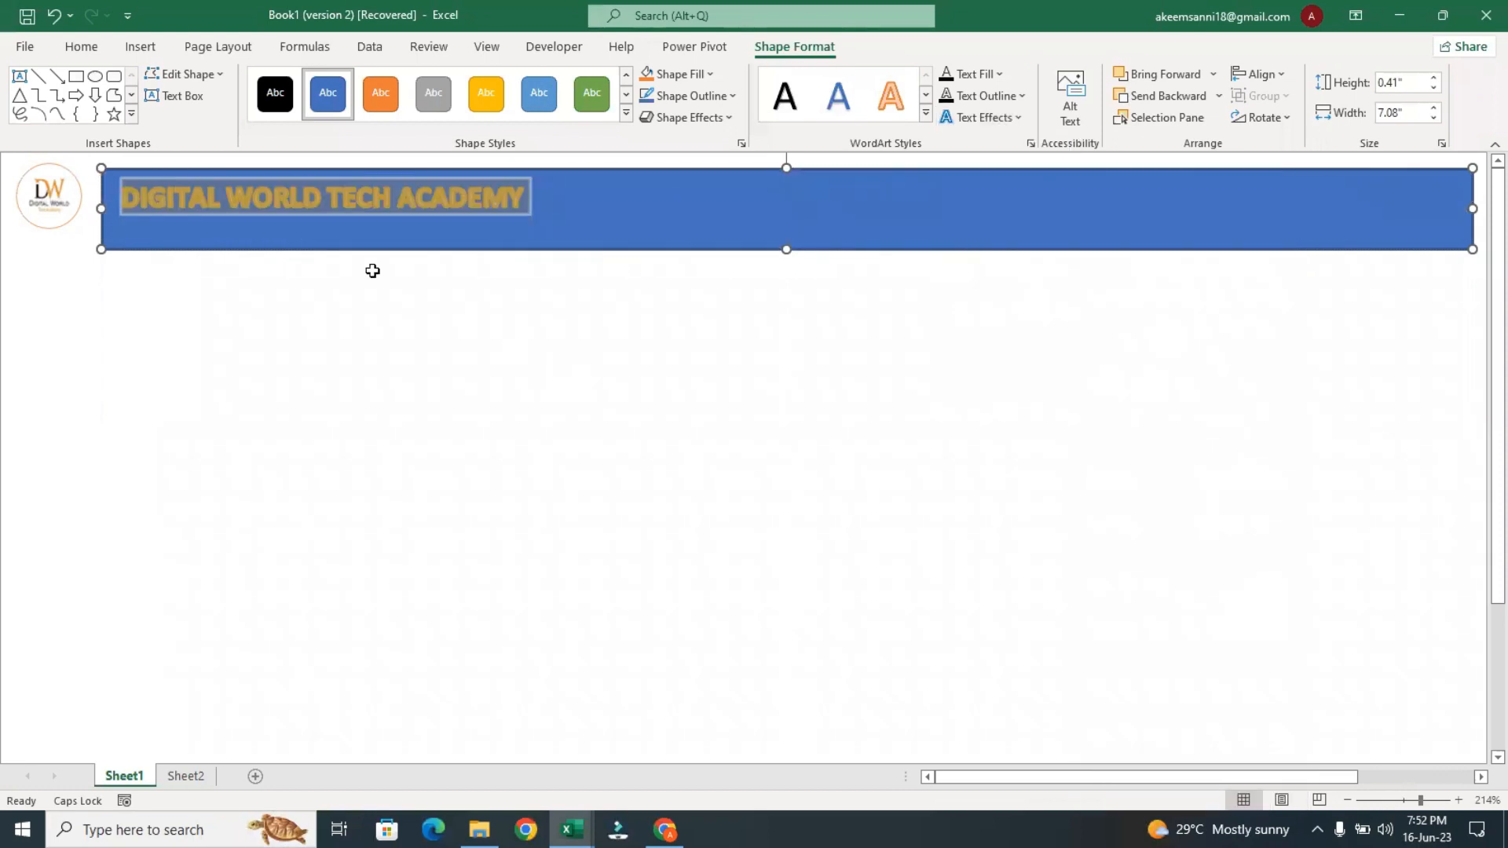
Center the "DIGITAL WORLD TECH ACADEMY" heading horizontally within the banner
{"action": "left_click", "coordinate": [530, 211]}
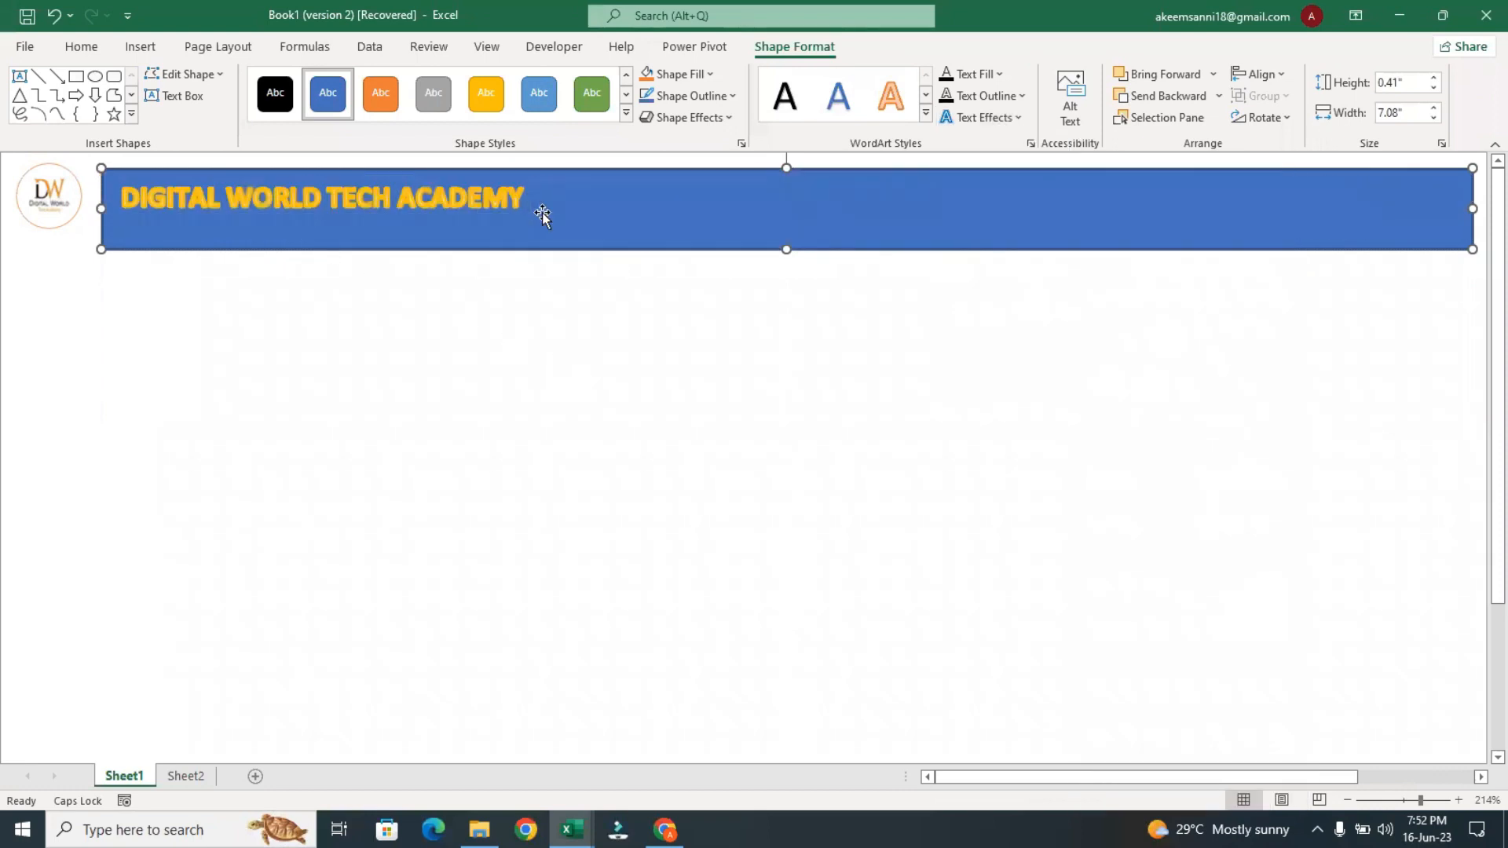
{"action": "triple_click", "coordinate": [481, 186]}
{"action": "double_click", "coordinate": [482, 186]}
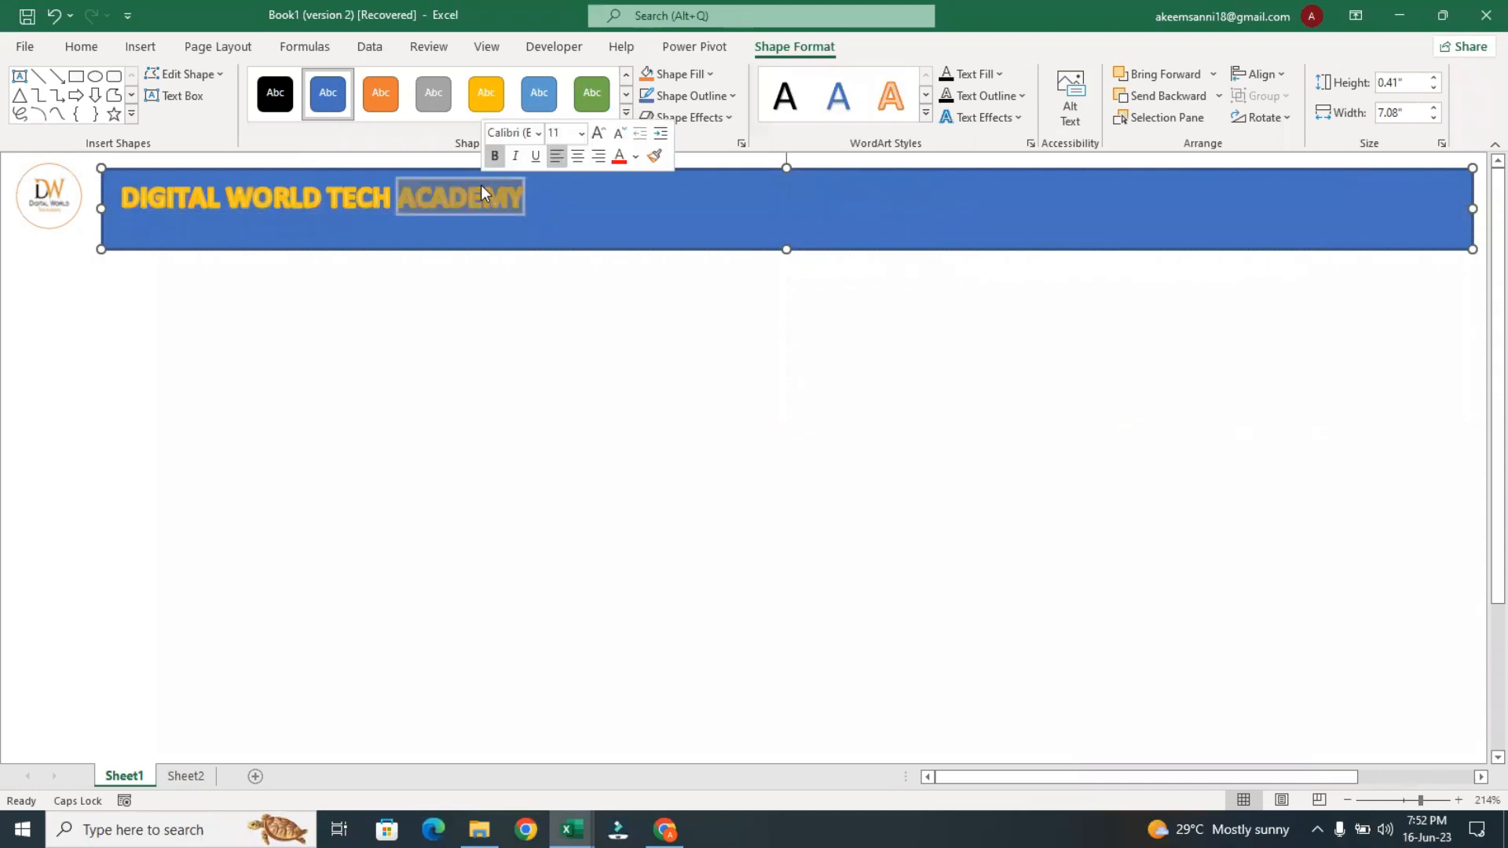
{"action": "triple_click", "coordinate": [482, 186]}
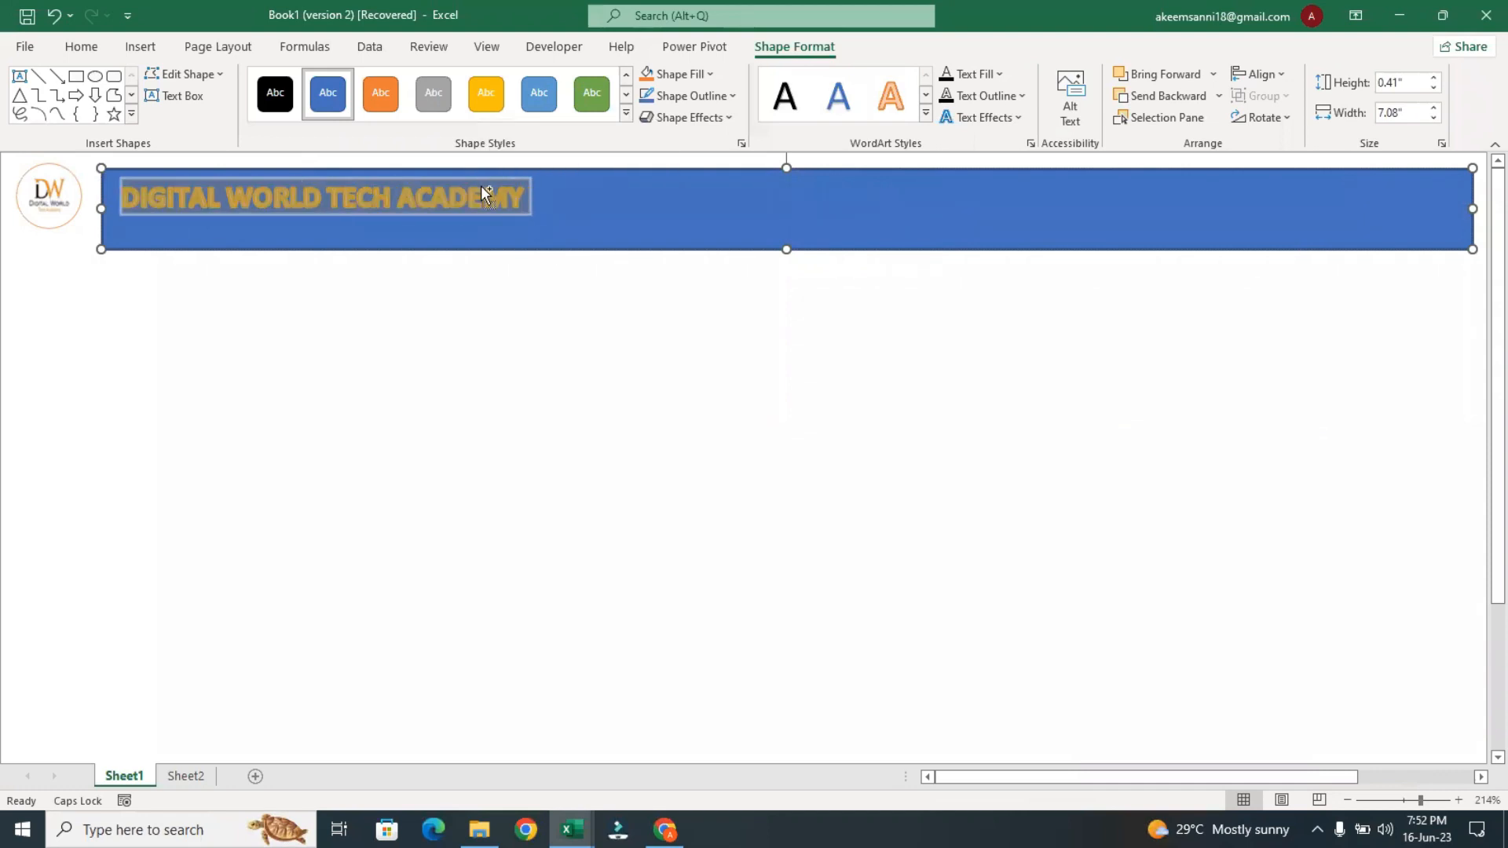
{"action": "key", "text": "ctrl+e"}
{"action": "left_click", "coordinate": [710, 225]}
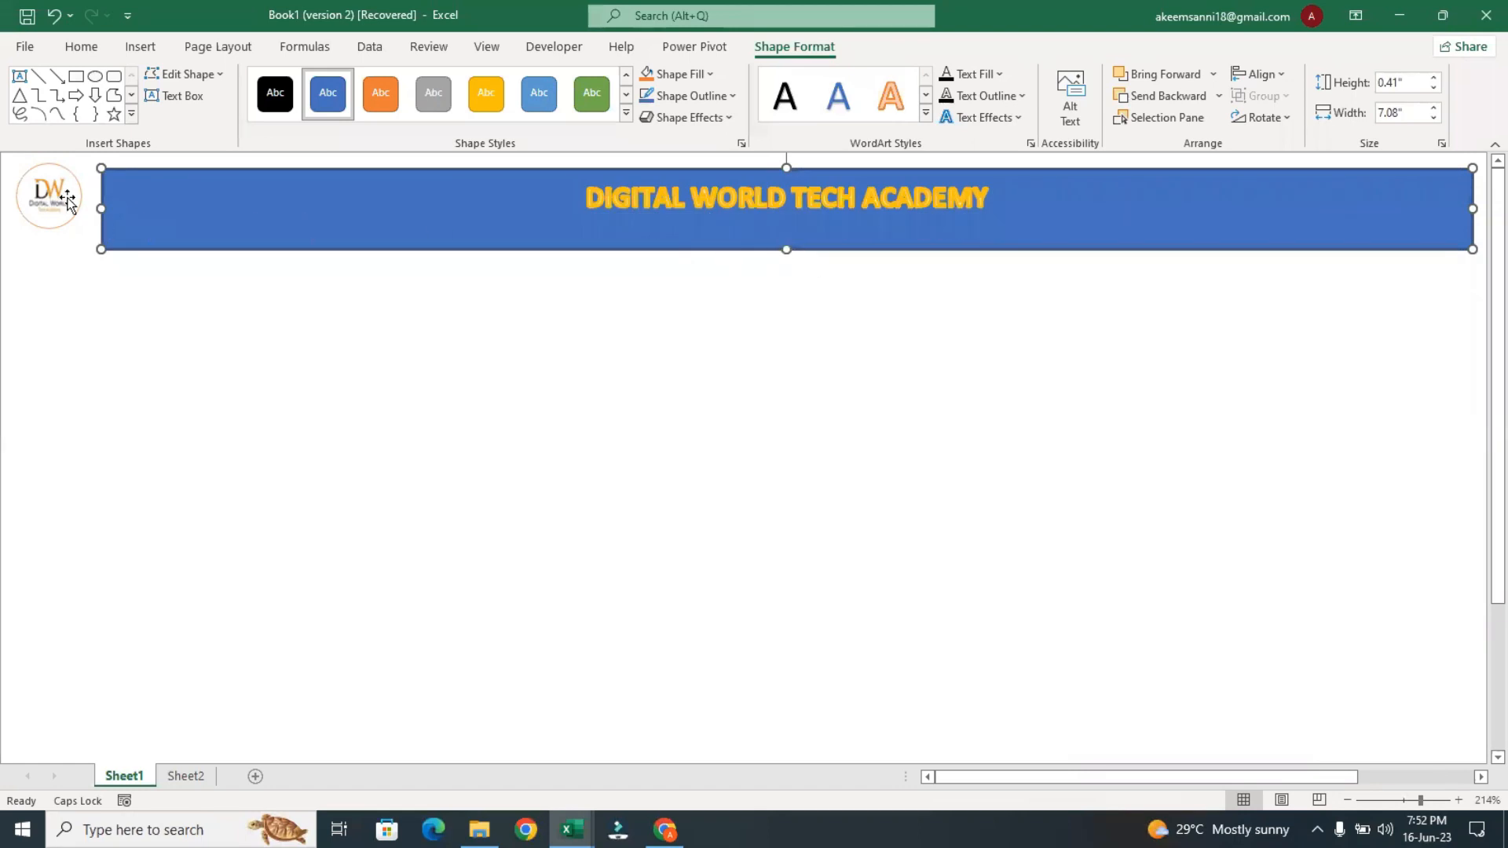
Move the logo circle onto the left end of the banner and bring it forward over the rectangle
{"action": "left_click", "coordinate": [68, 201]}
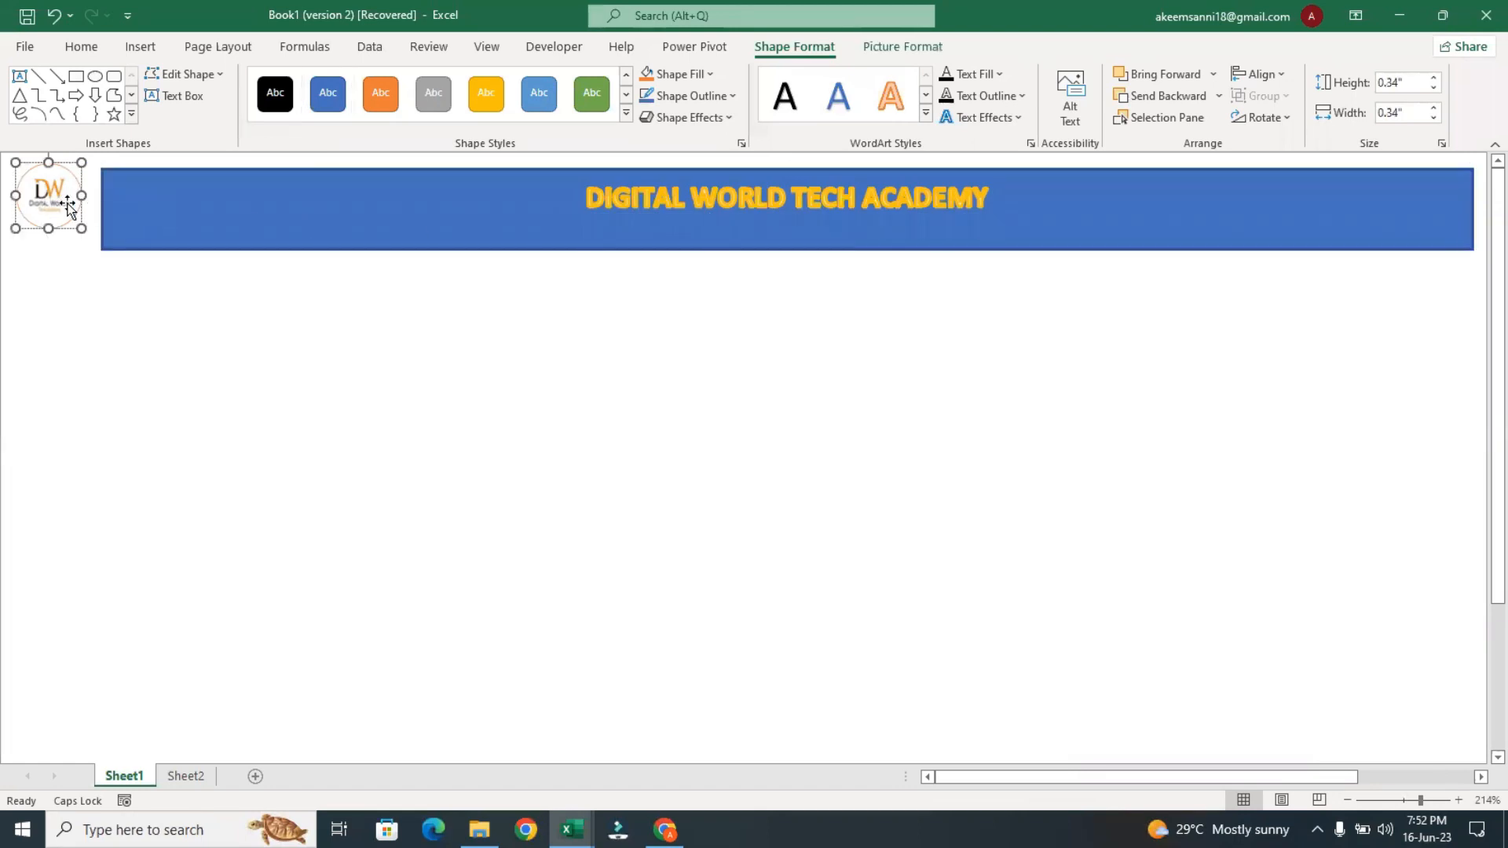
{"action": "left_click_drag", "start_coordinate": [43, 190], "coordinate": [165, 203]}
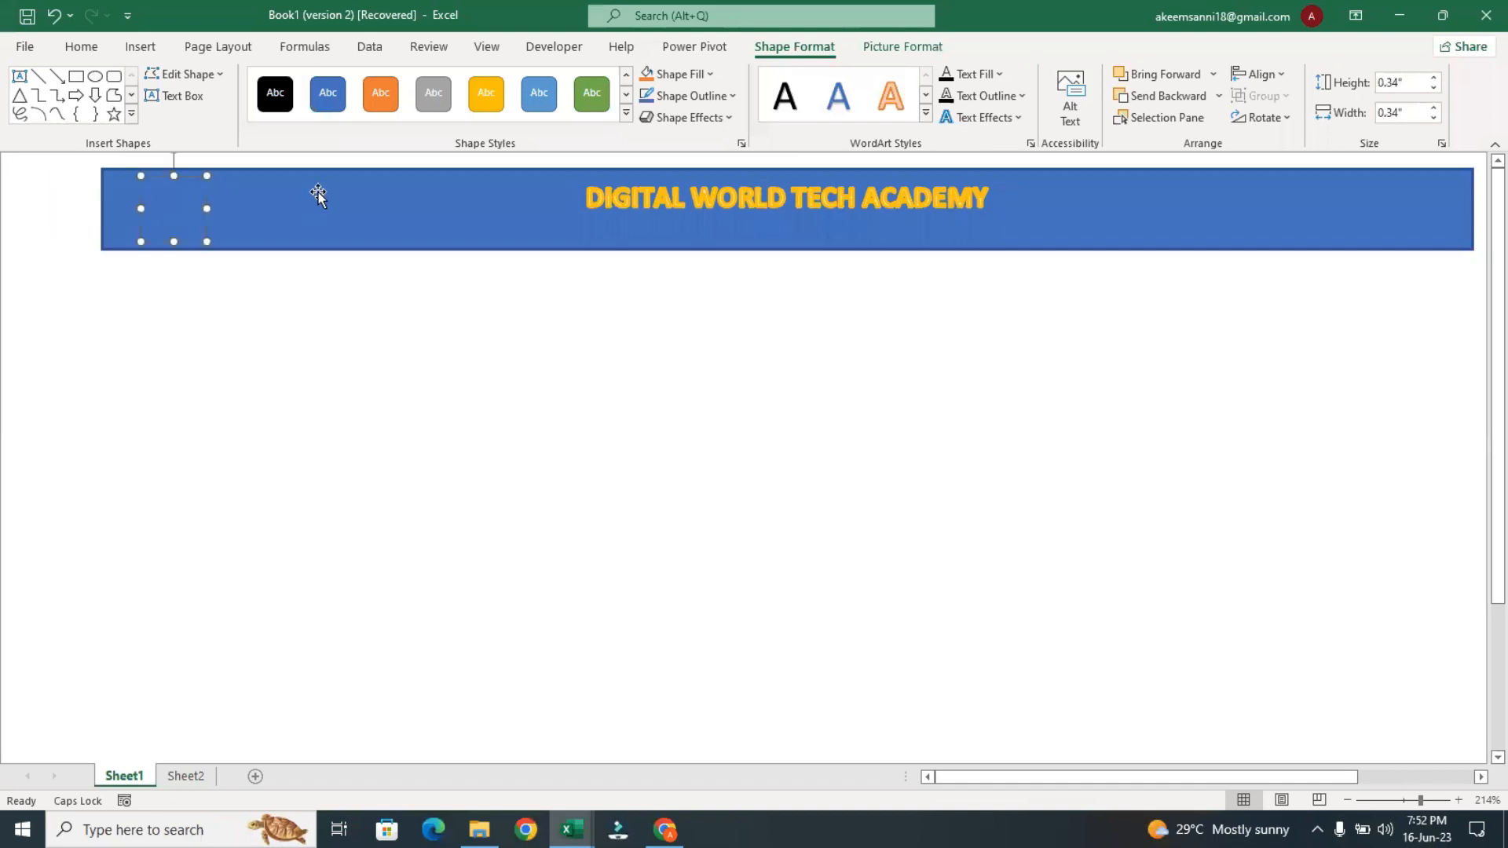
{"action": "left_click", "coordinate": [1166, 74]}
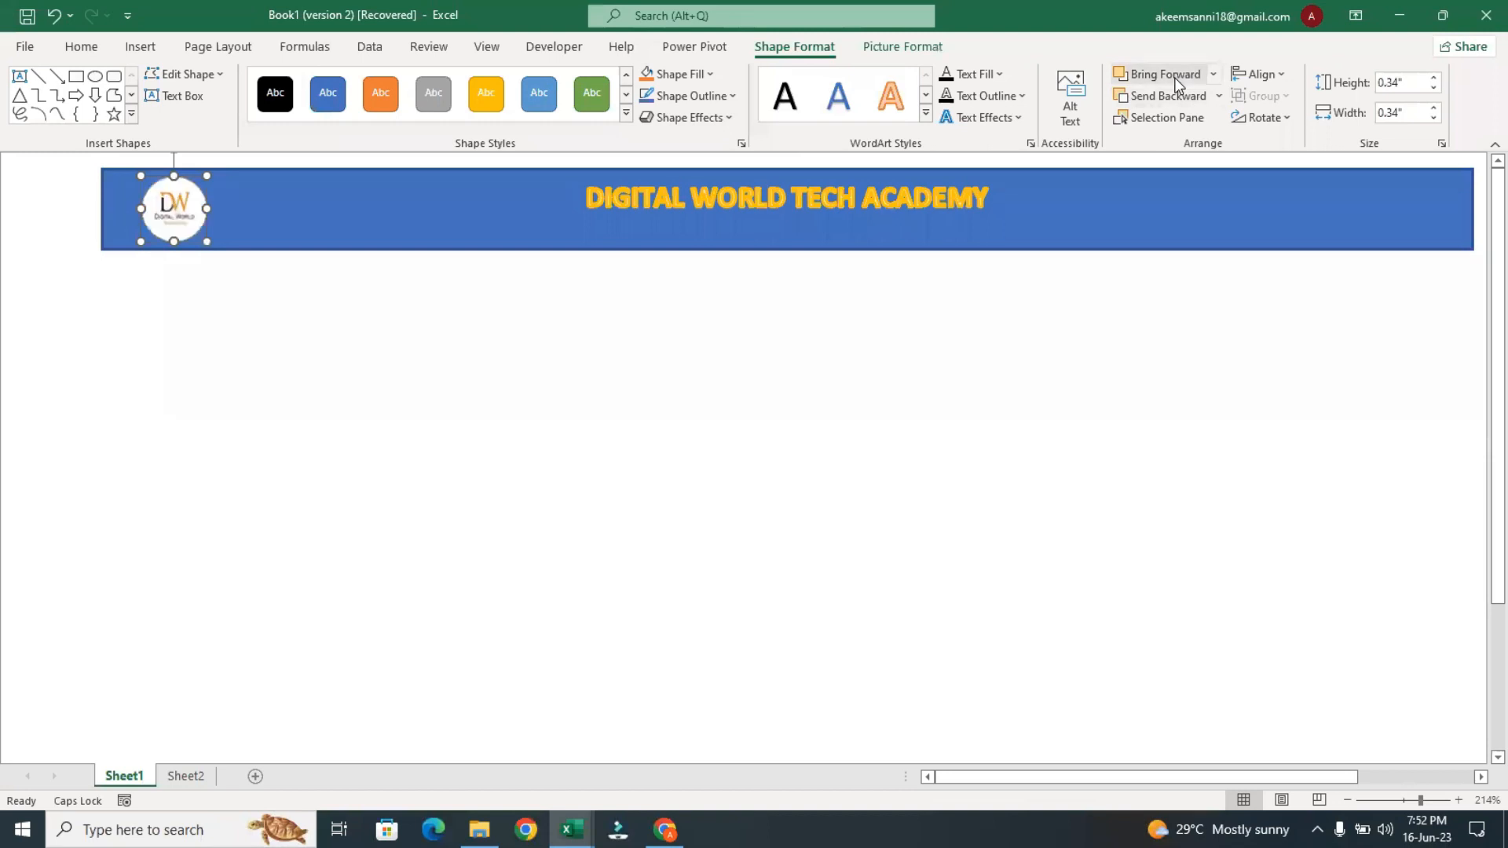
Shift the banner slightly left on the sheet and nudge the logo circle closer to the banner's left end
{"action": "mouse_move", "coordinate": [554, 224]}
{"action": "left_mouse_down"}
{"action": "mouse_move", "coordinate": [492, 221]}
{"action": "mouse_move", "coordinate": [525, 222]}
{"action": "left_mouse_up"}
{"action": "left_click", "coordinate": [181, 205]}
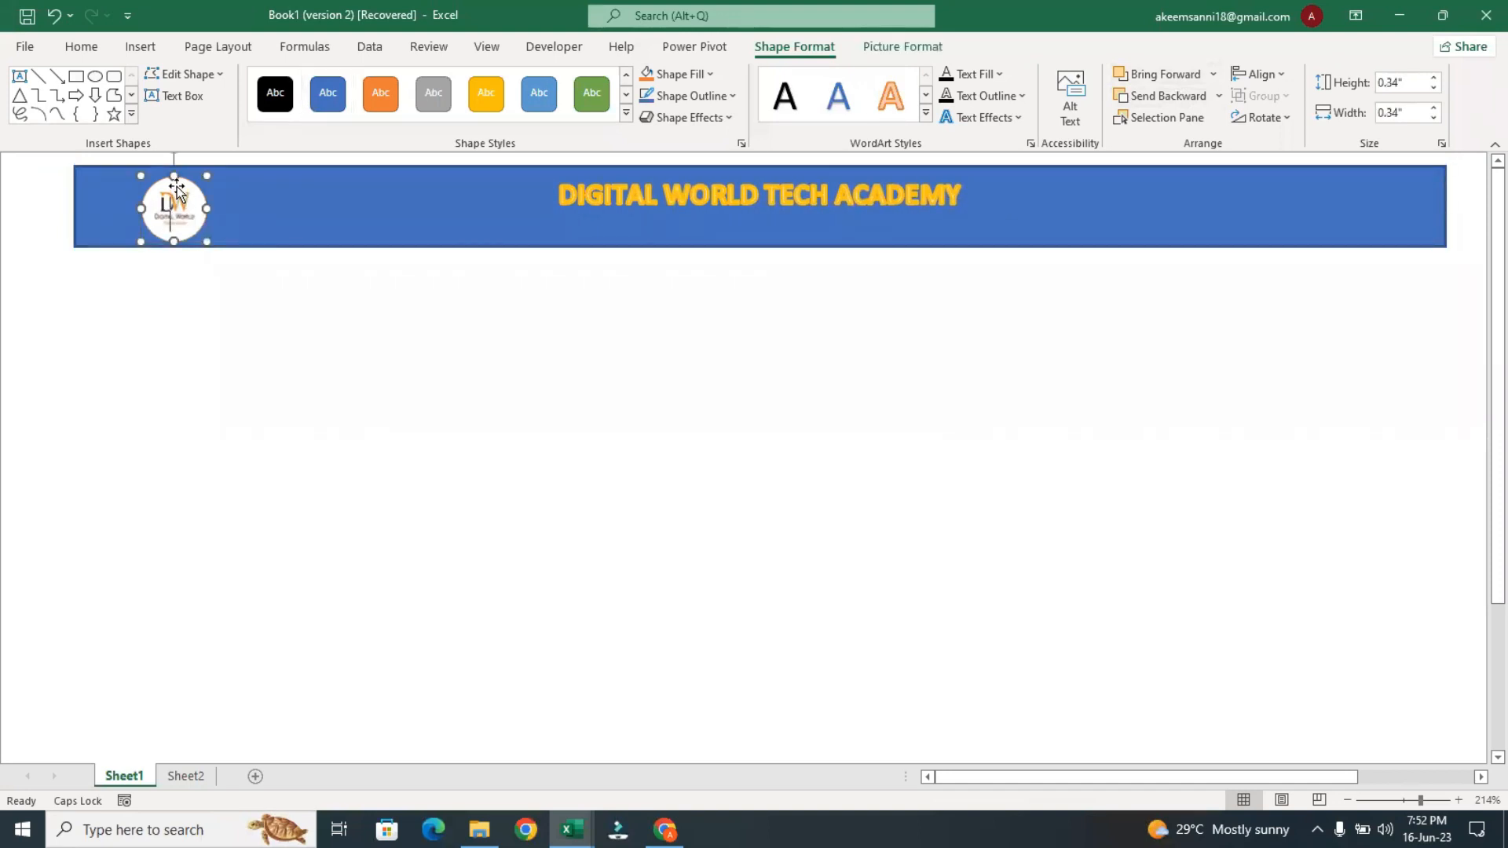
{"action": "left_click_drag", "start_coordinate": [152, 179], "coordinate": [136, 181]}
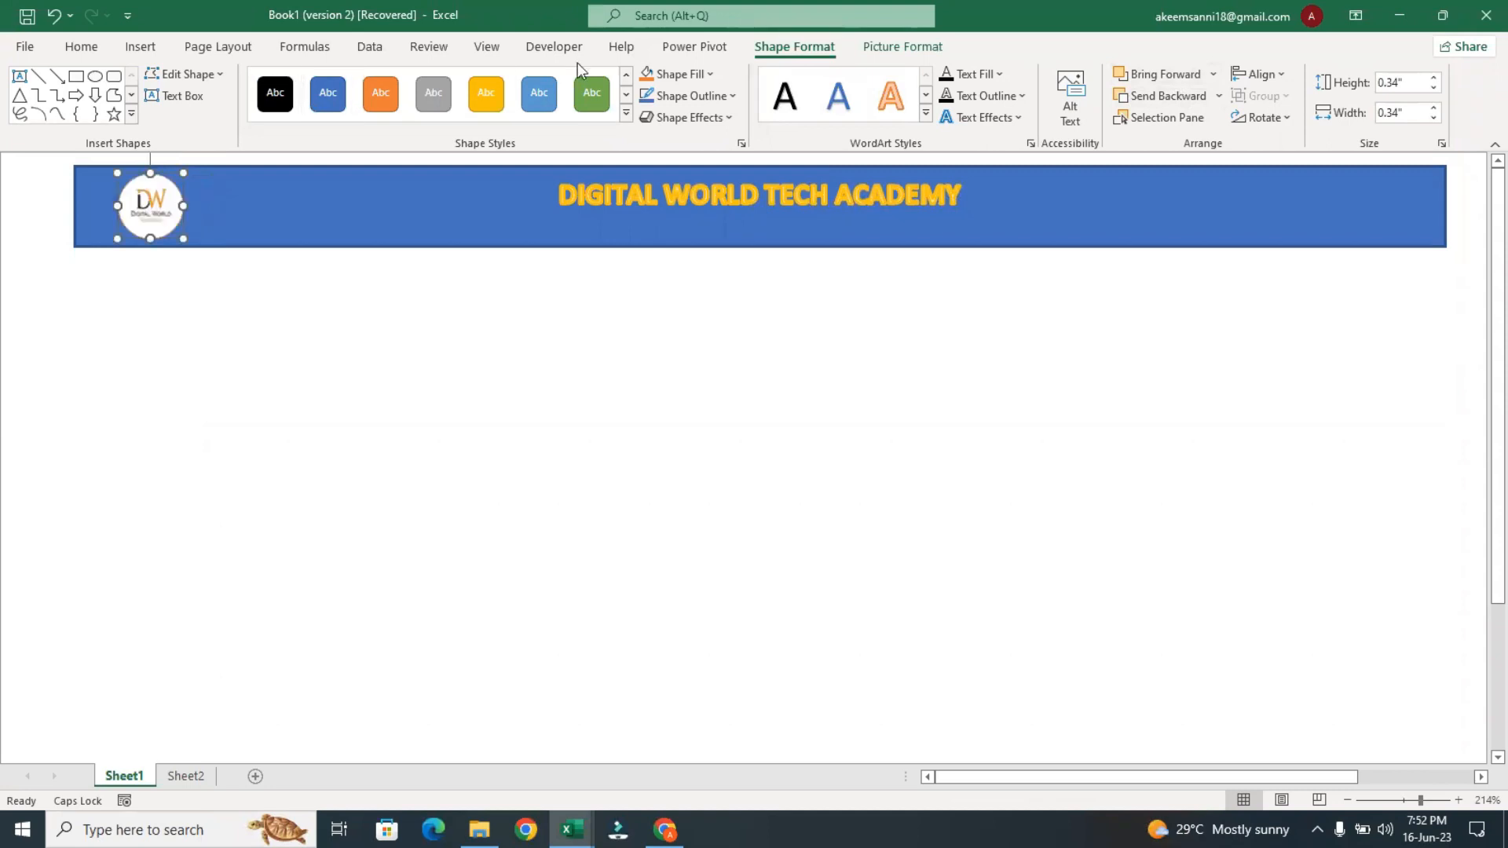
Remove the outline from the logo circle and deselect it
{"action": "left_click", "coordinate": [726, 95]}
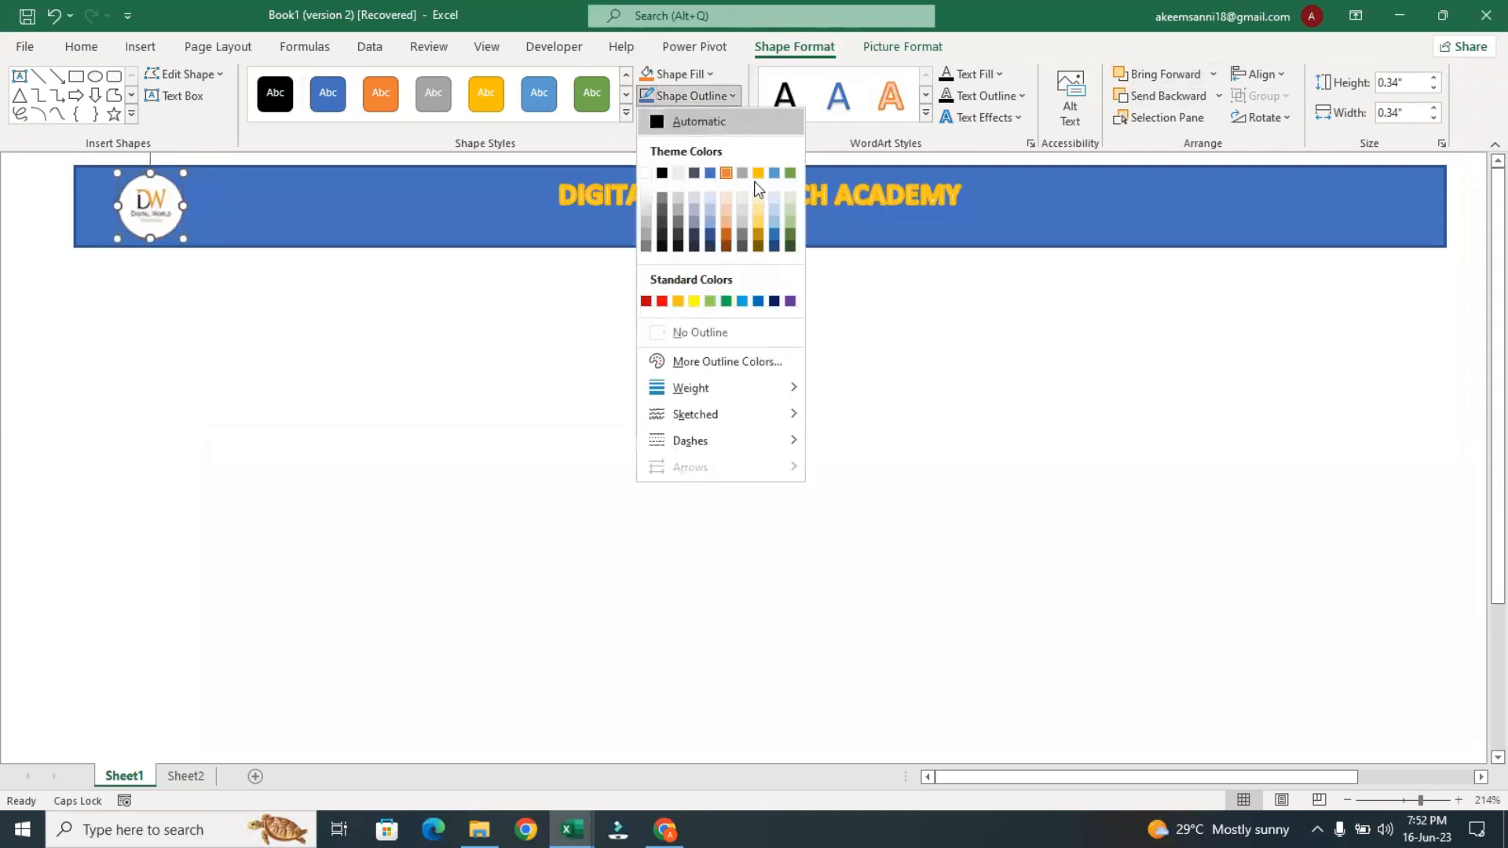
{"action": "left_click", "coordinate": [710, 325]}
{"action": "left_click", "coordinate": [793, 410]}
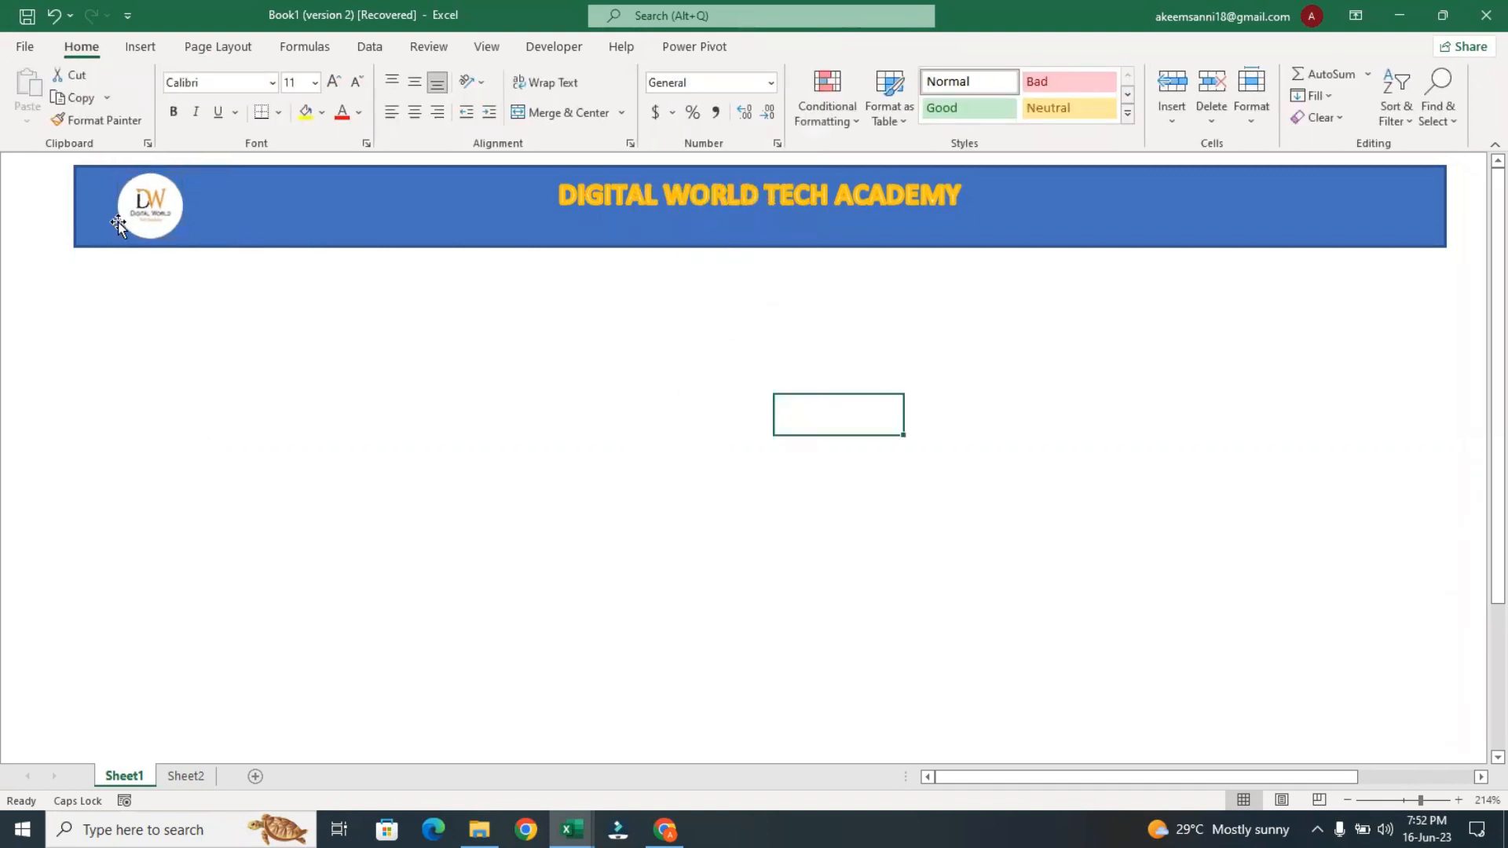
Remove the outline from the blue banner rectangle and deselect it
{"action": "left_click", "coordinate": [290, 186]}
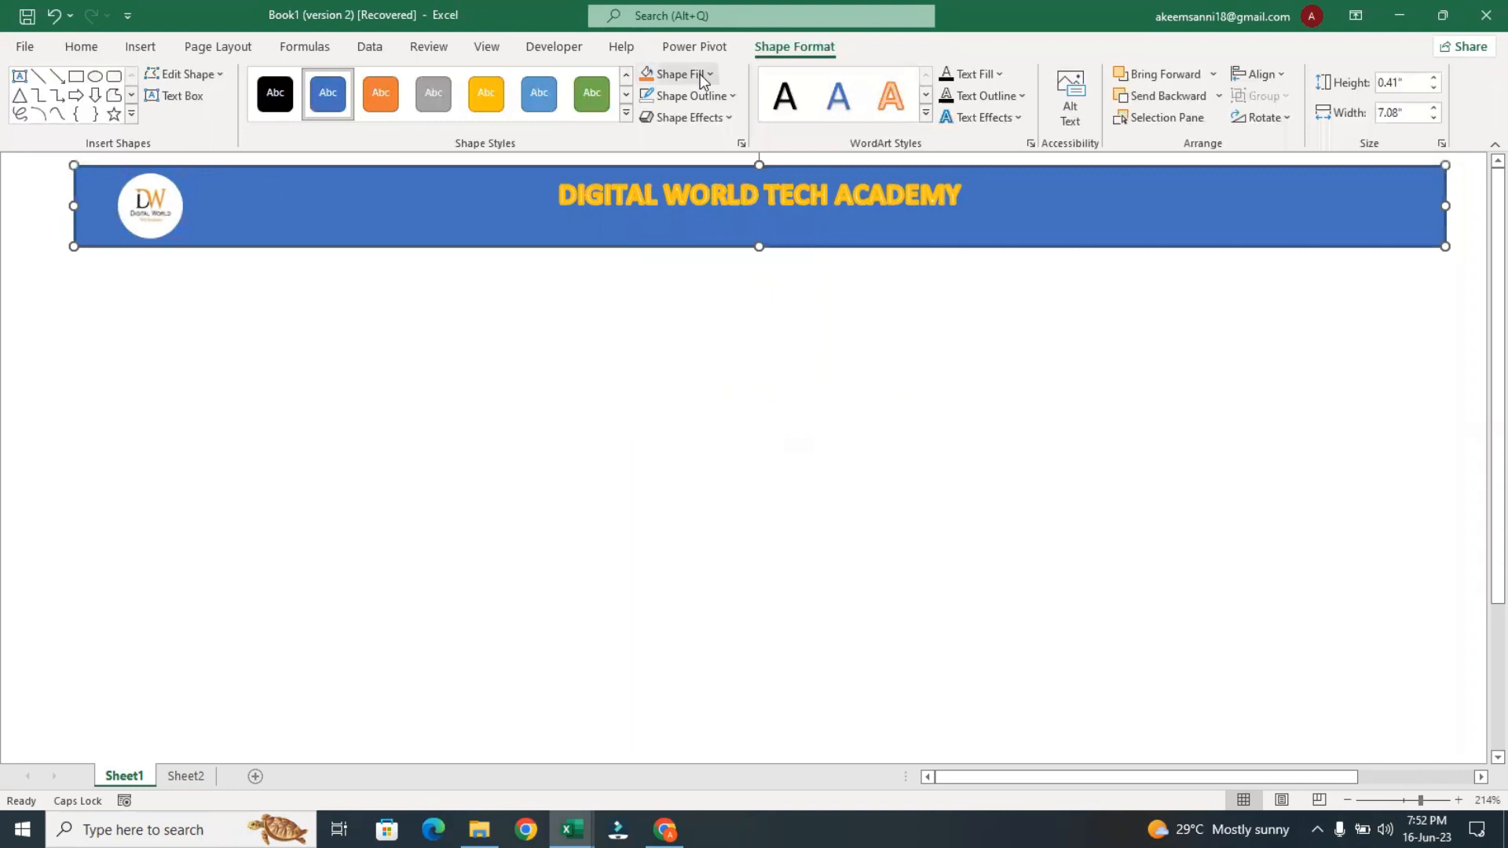
{"action": "left_click", "coordinate": [695, 98]}
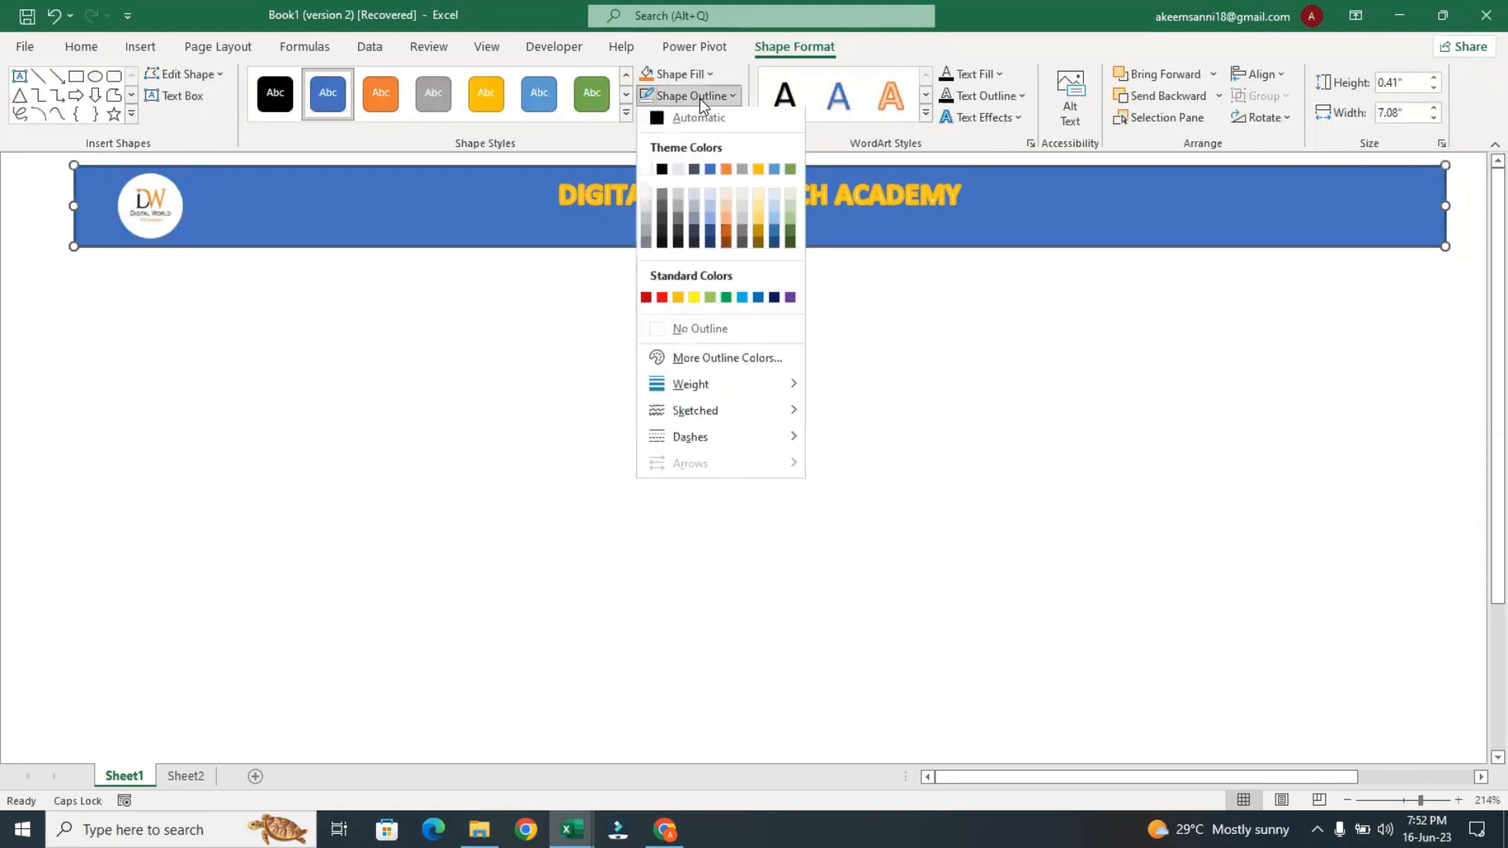
{"action": "left_click", "coordinate": [716, 344]}
{"action": "left_click", "coordinate": [914, 405]}
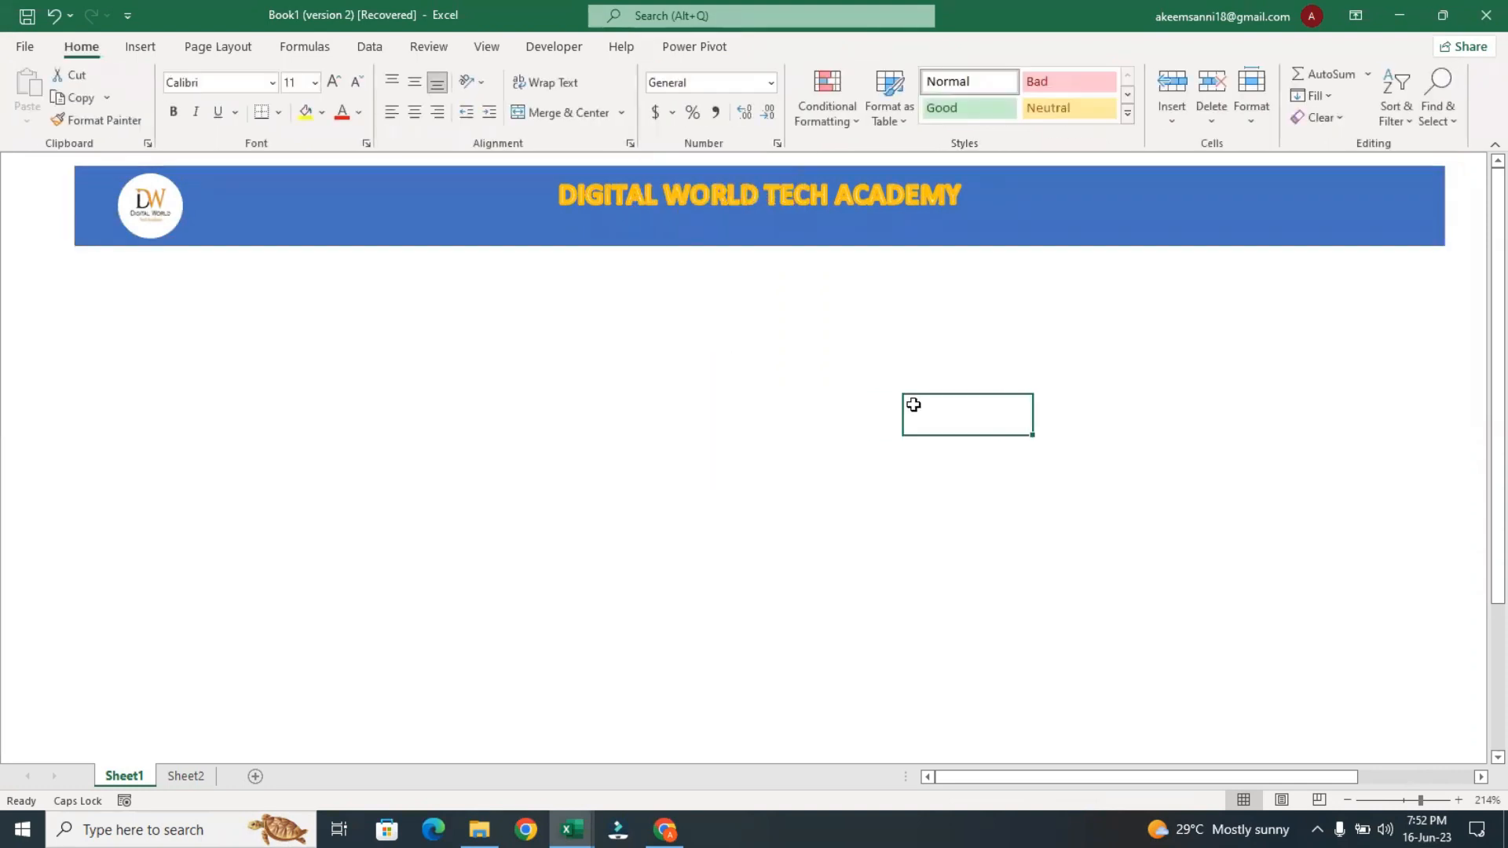
Reduce the banner's height to about 0.35" and fit the logo circle inside its far left end
{"action": "left_click", "coordinate": [749, 245]}
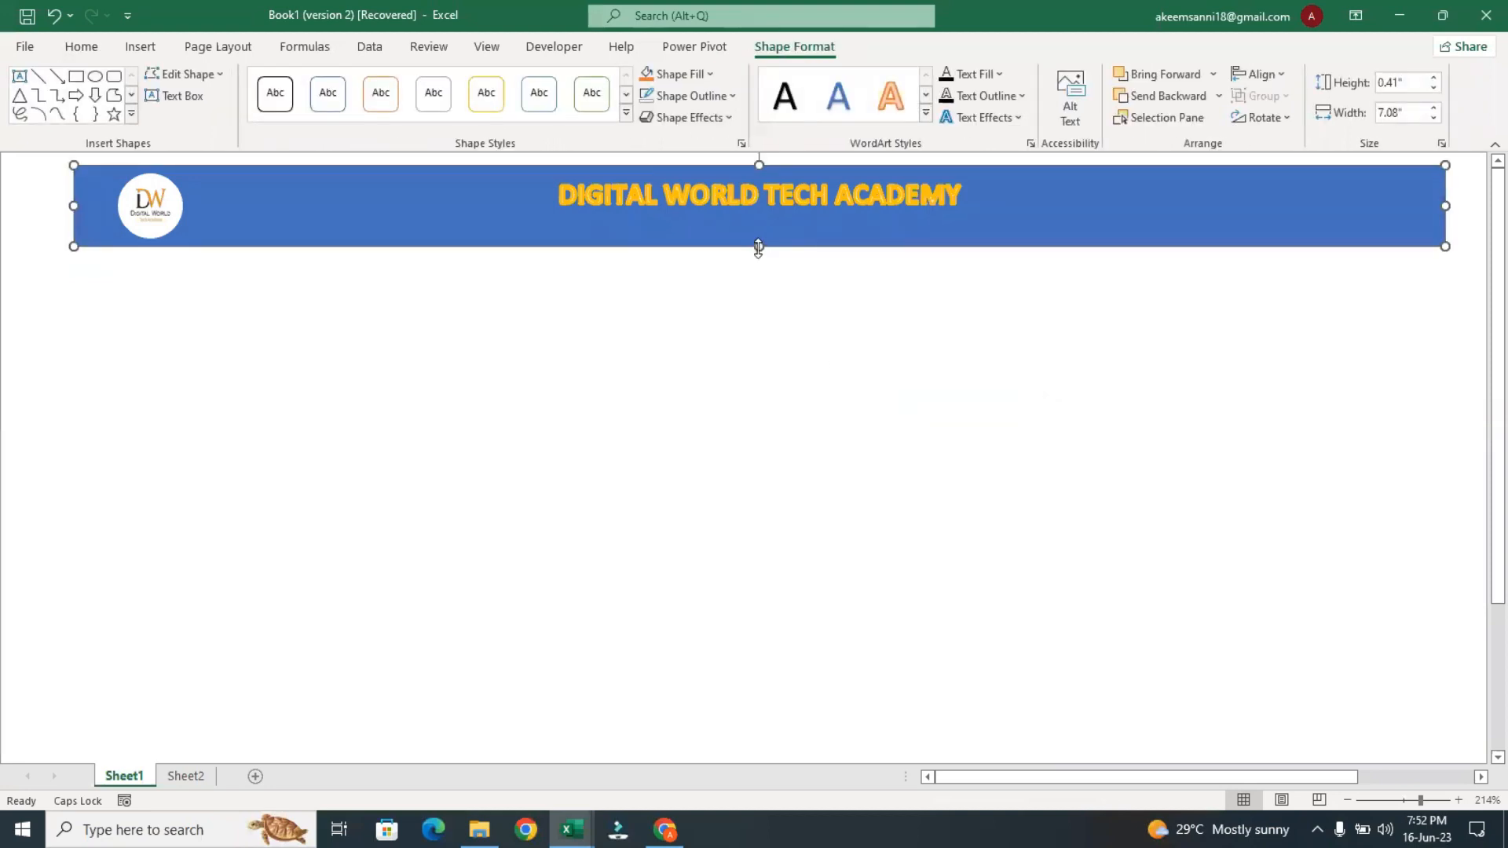
{"action": "left_click_drag", "start_coordinate": [757, 248], "coordinate": [757, 232]}
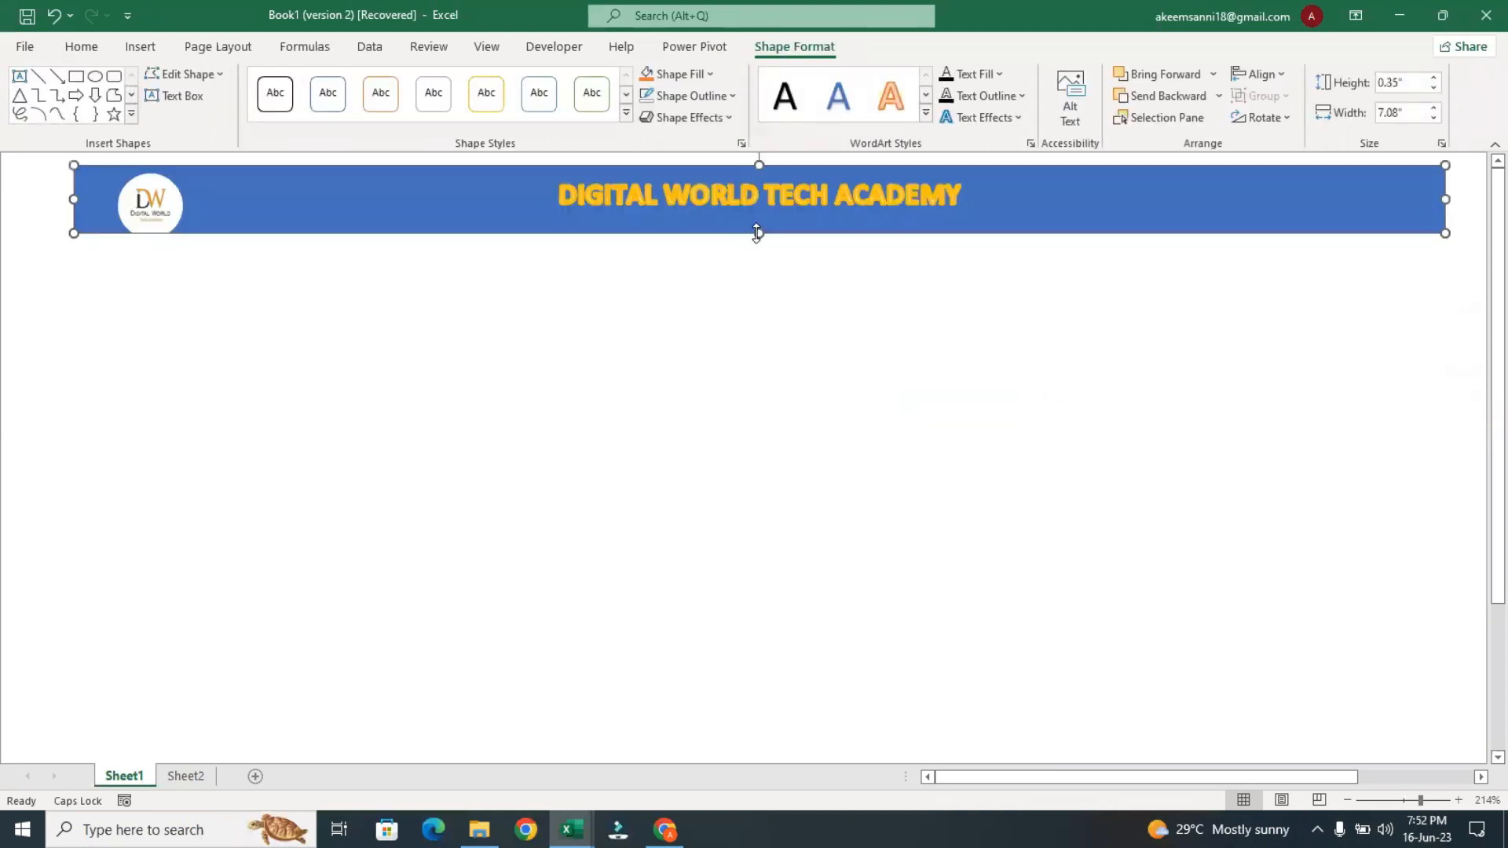
{"action": "left_click", "coordinate": [156, 198]}
{"action": "left_click_drag", "start_coordinate": [157, 197], "coordinate": [119, 191]}
{"action": "left_click", "coordinate": [663, 192]}
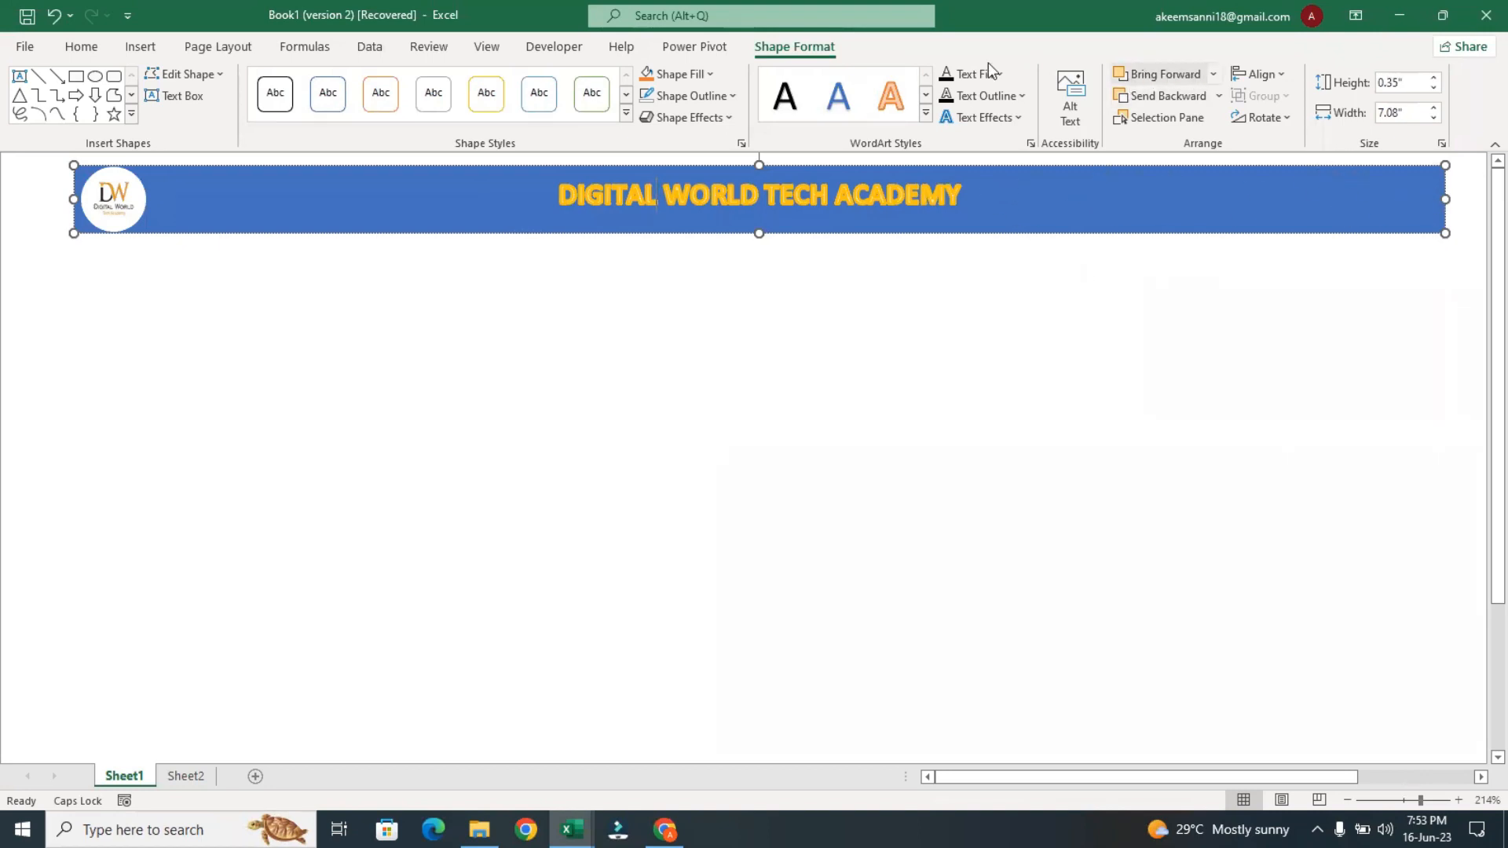
Draw a text box on the banner to the right of the academy title and shift it slightly up
{"action": "left_click", "coordinate": [142, 48]}
{"action": "left_click", "coordinate": [1245, 115]}
{"action": "left_click_drag", "start_coordinate": [1041, 184], "coordinate": [1238, 206]}
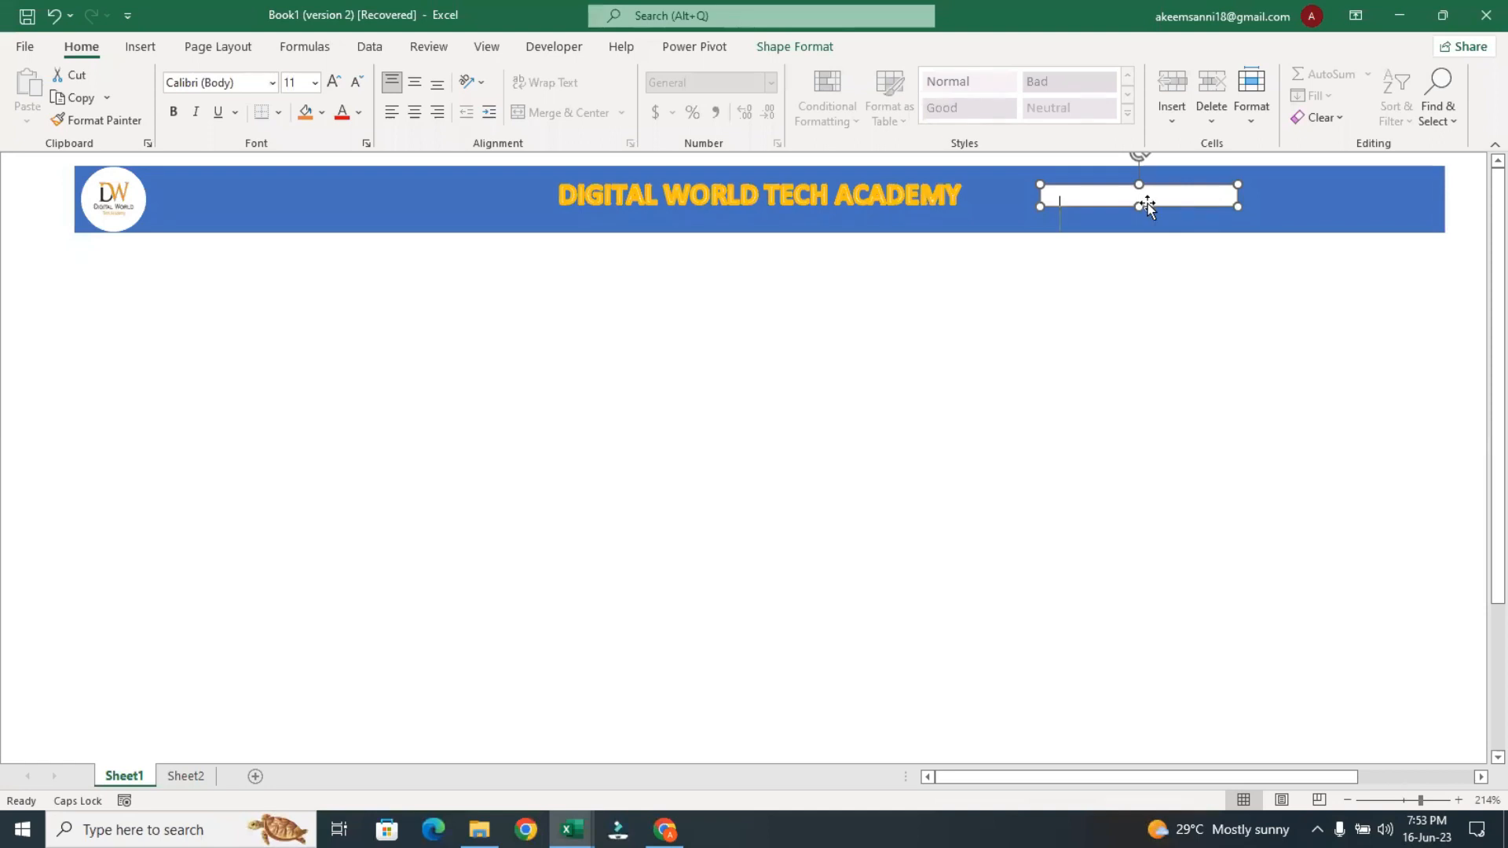
{"action": "left_click_drag", "start_coordinate": [1144, 208], "coordinate": [1145, 194]}
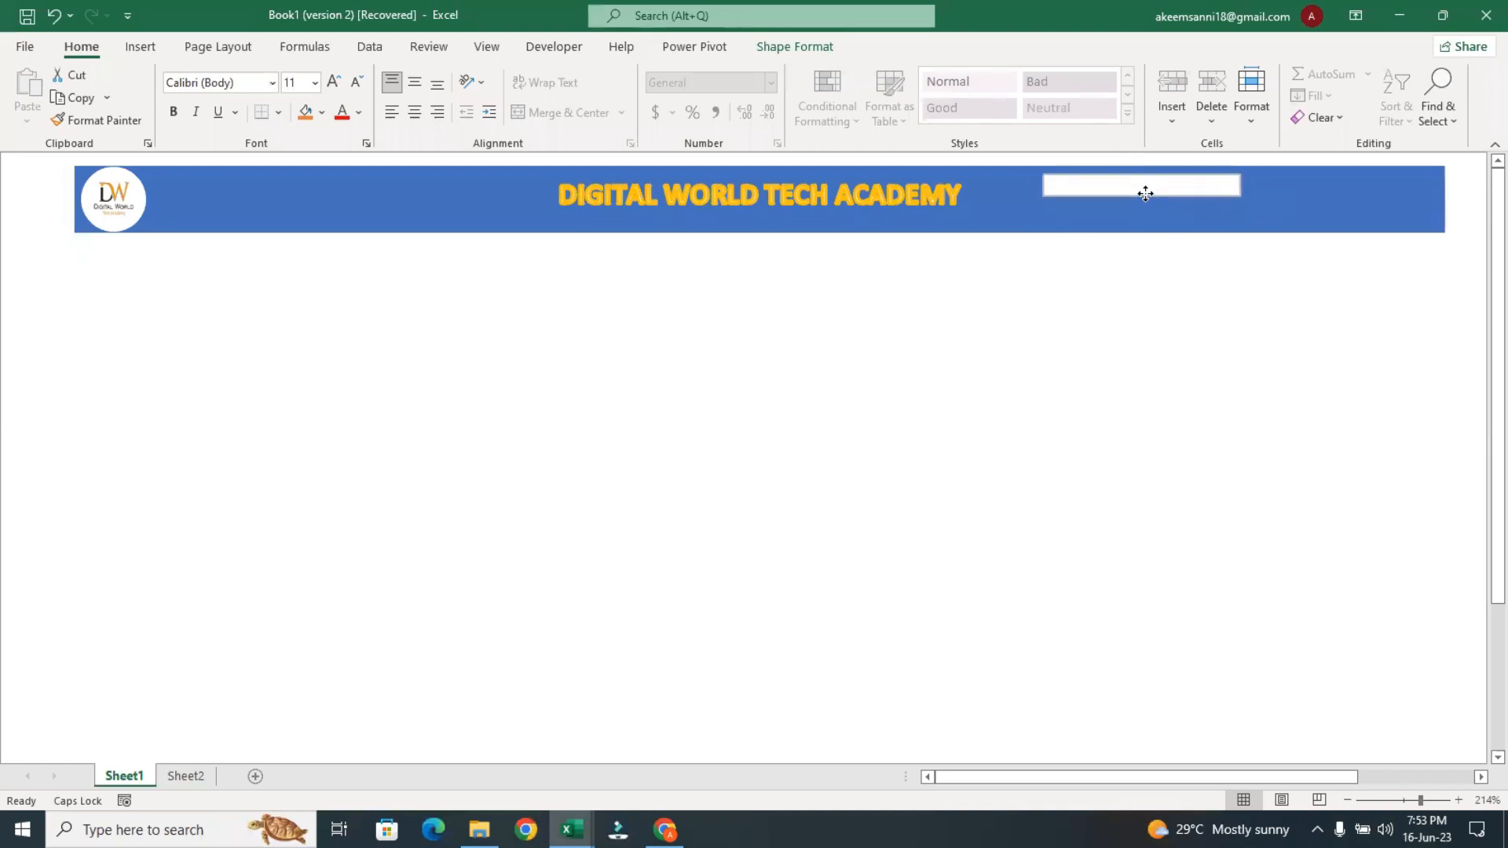
Enter TOTAL PROFIT in the new text box and enlarge the box so the text fits on one line
{"action": "left_click", "coordinate": [1111, 185]}
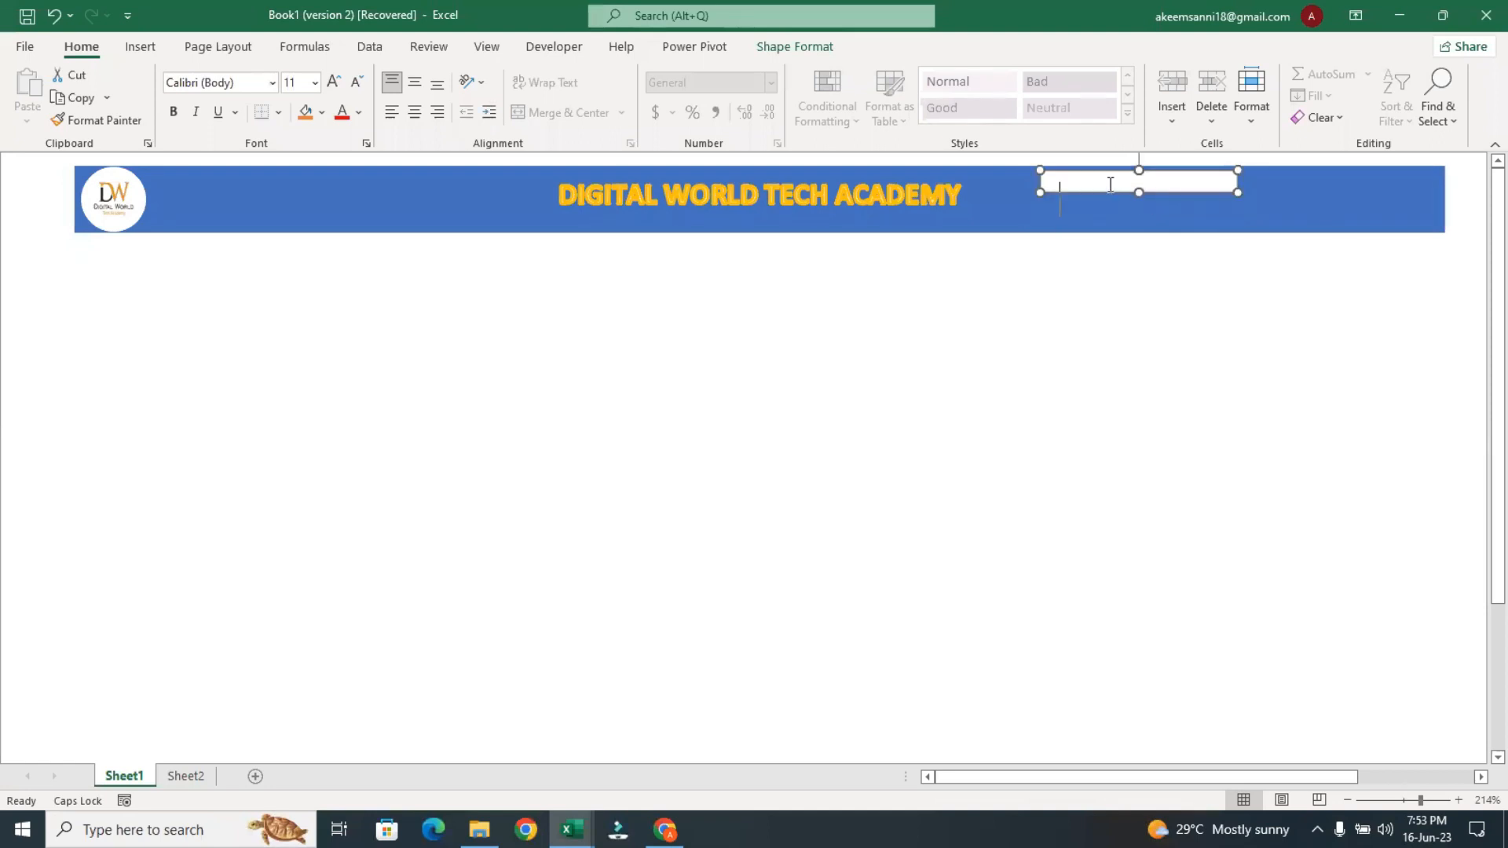
{"action": "type", "text": "T"}
{"action": "left_click", "coordinate": [1138, 217]}
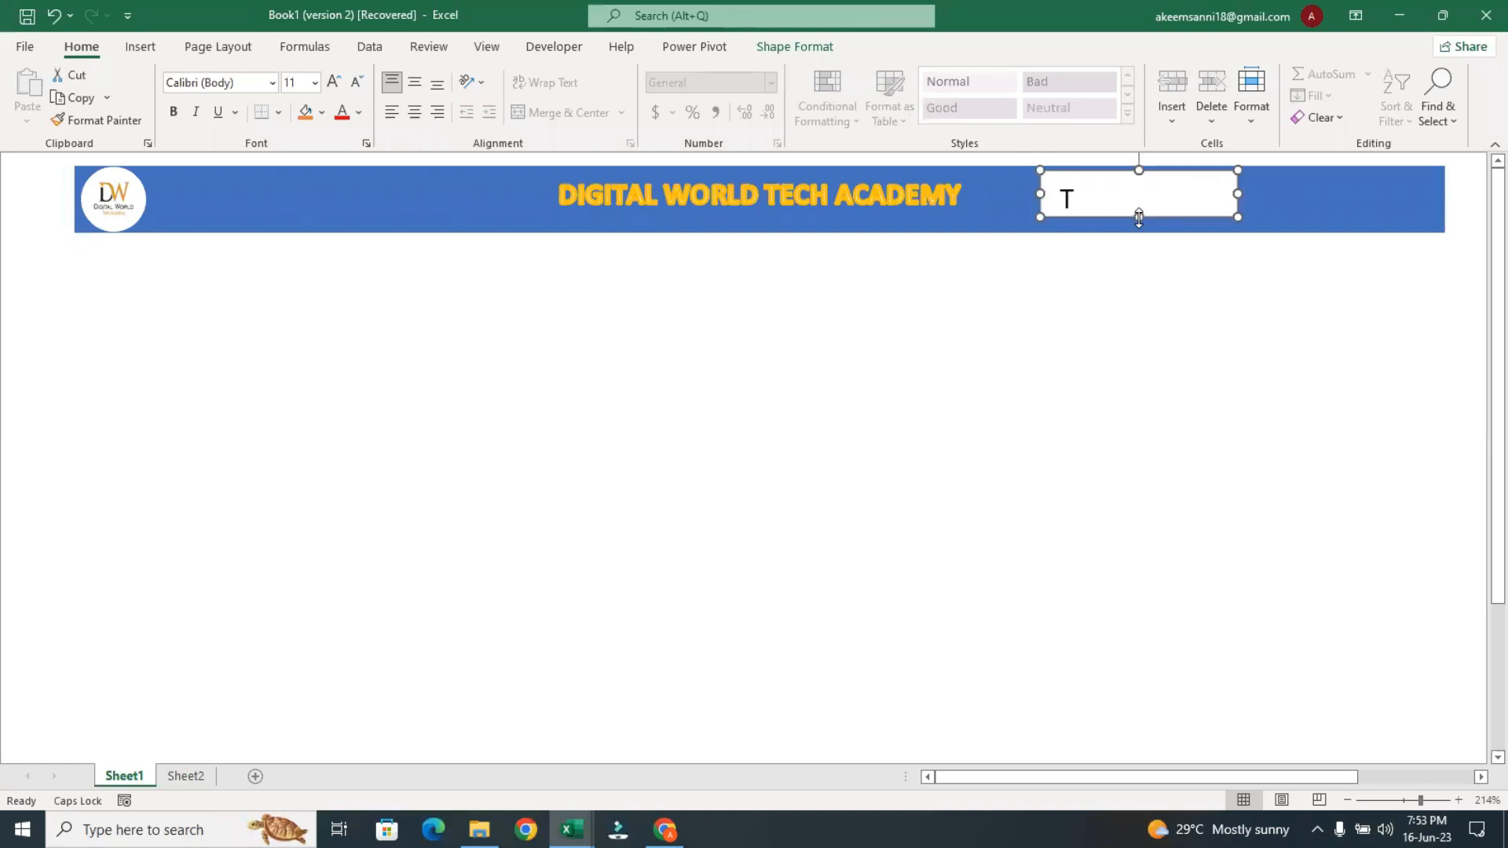
{"action": "left_click", "coordinate": [1098, 198]}
{"action": "type", "text": "OTAL PROFIT"}
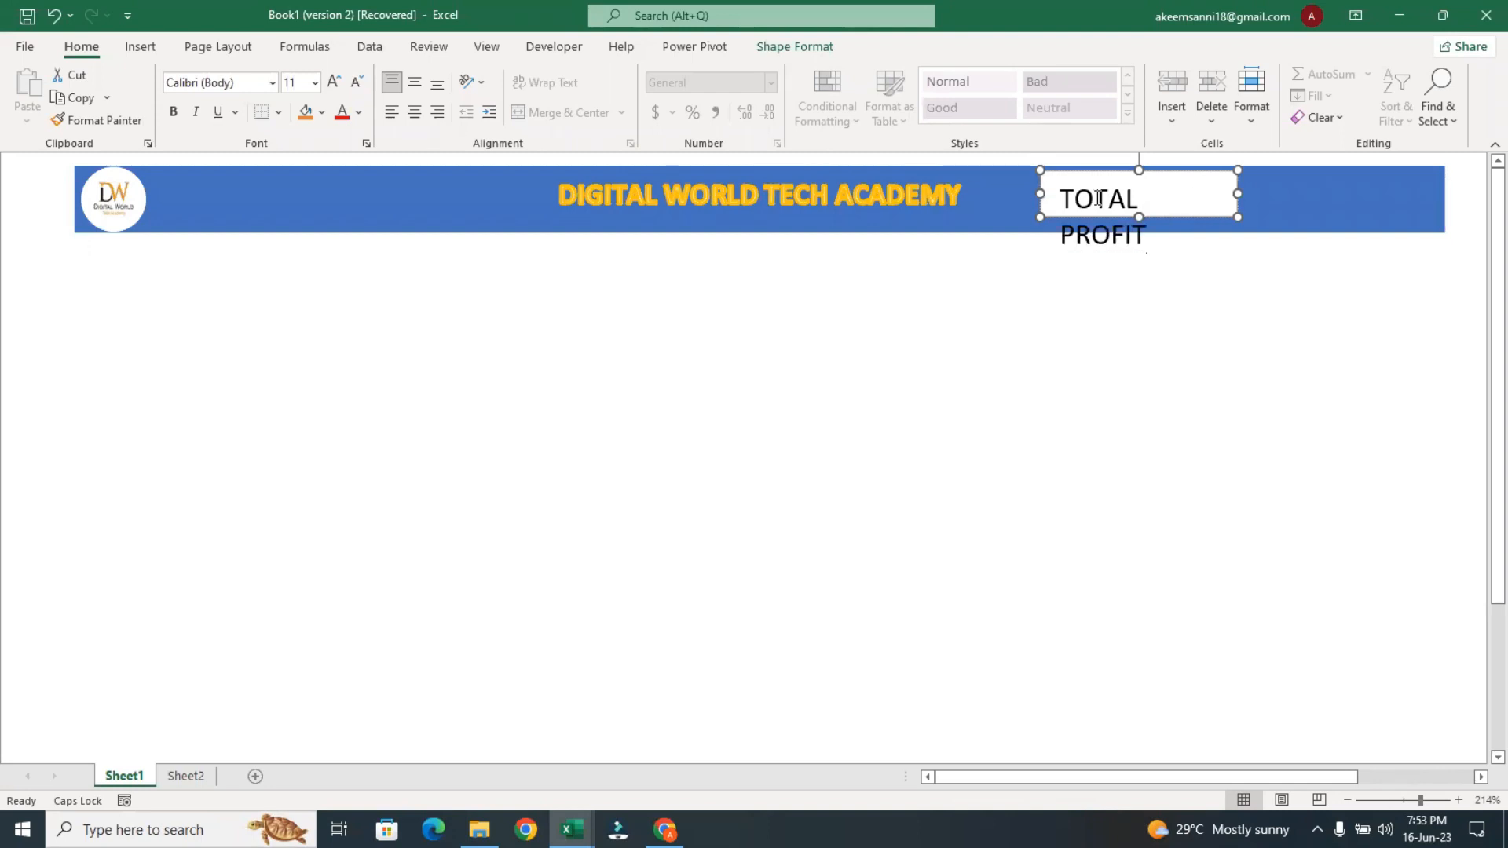
{"action": "left_click_drag", "start_coordinate": [1238, 193], "coordinate": [1274, 194]}
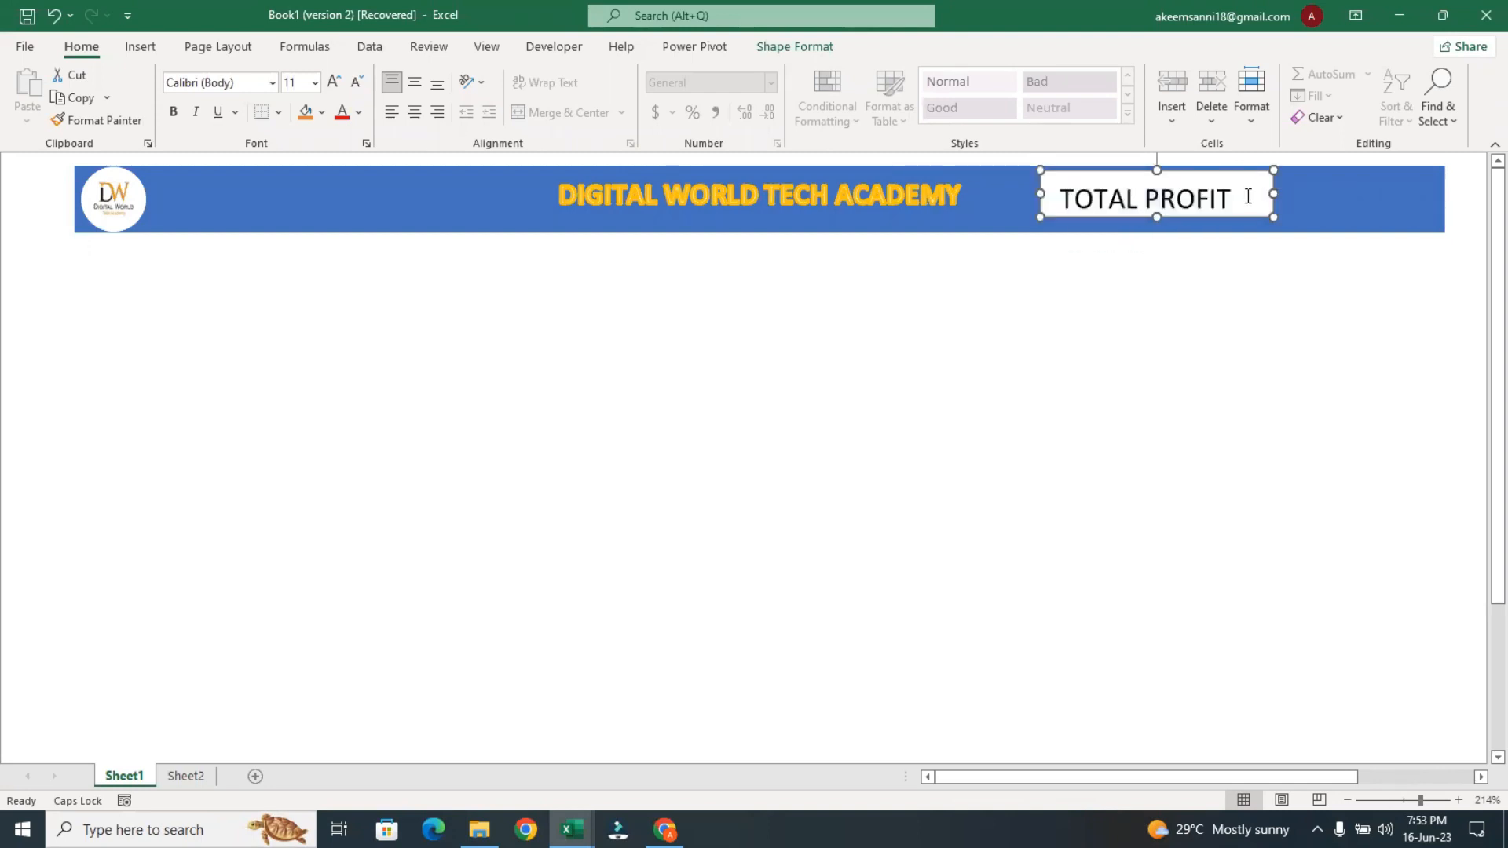
Reduce the TOTAL PROFIT text to font size 6
{"action": "triple_click", "coordinate": [1248, 196]}
{"action": "left_click", "coordinate": [1384, 142]}
{"action": "left_click", "coordinate": [1384, 143]}
{"action": "left_click", "coordinate": [1384, 142]}
{"action": "left_click", "coordinate": [1384, 142]}
{"action": "left_click", "coordinate": [1384, 142]}
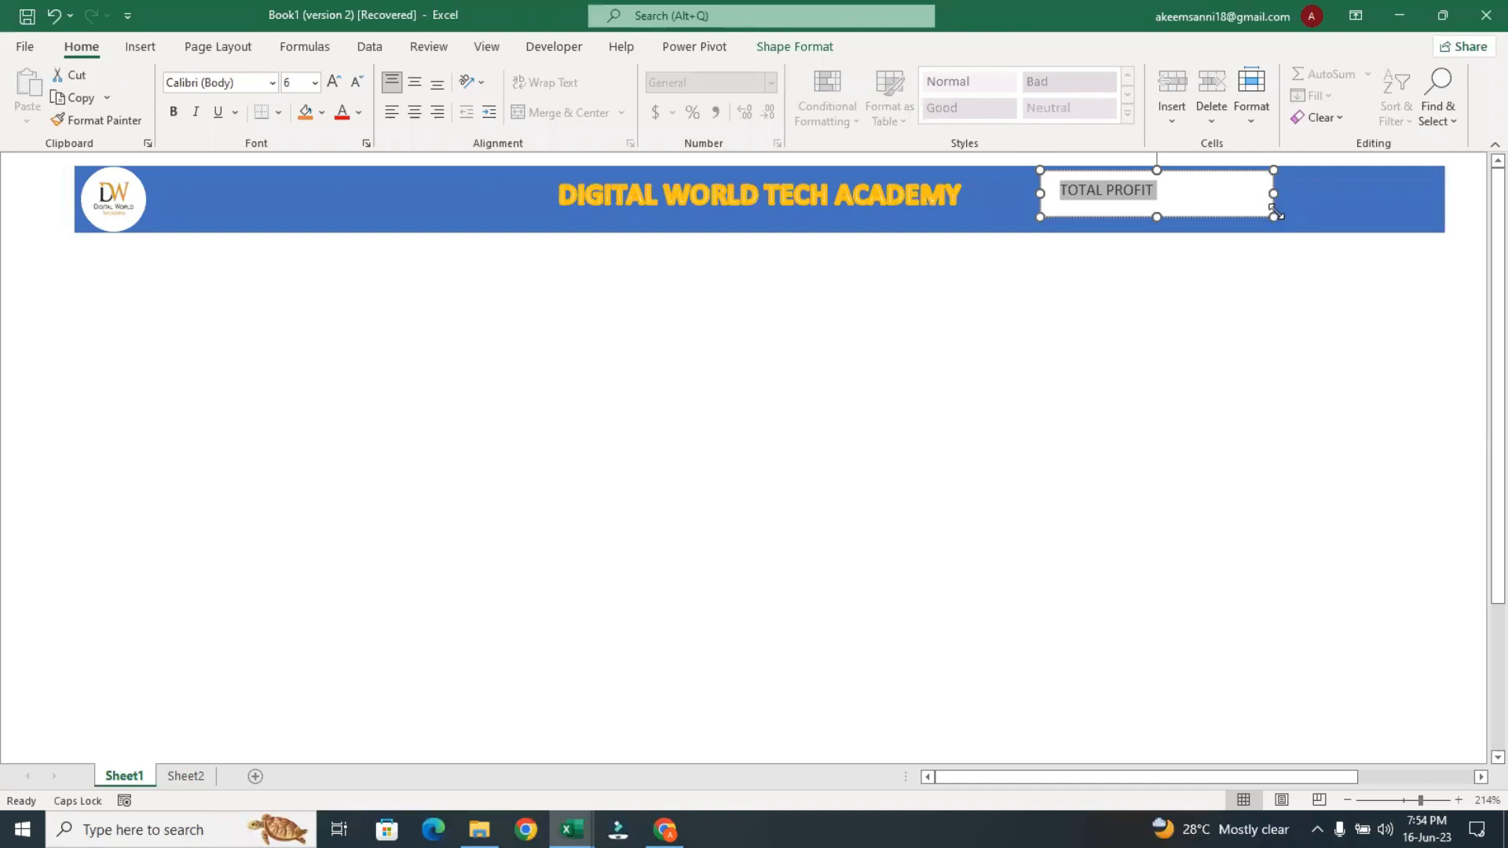
Shrink the TOTAL PROFIT box to about 0.18" high by 0.72" wide and nudge it toward the banner's upper edge
{"action": "left_click_drag", "start_coordinate": [1274, 212], "coordinate": [1180, 207]}
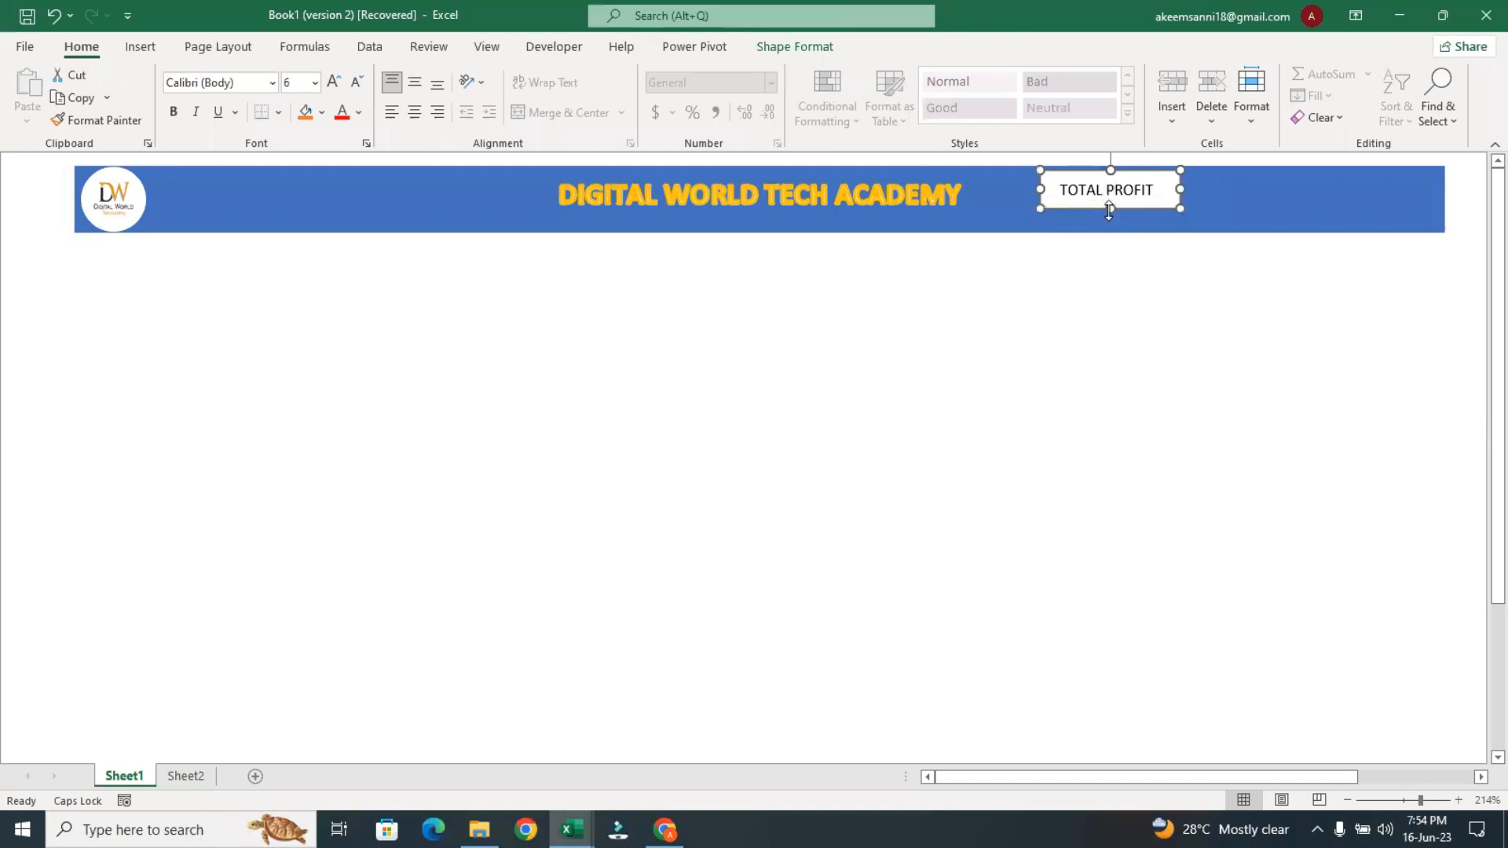
{"action": "left_click_drag", "start_coordinate": [1110, 209], "coordinate": [1108, 205]}
{"action": "left_click_drag", "start_coordinate": [1129, 172], "coordinate": [1139, 170]}
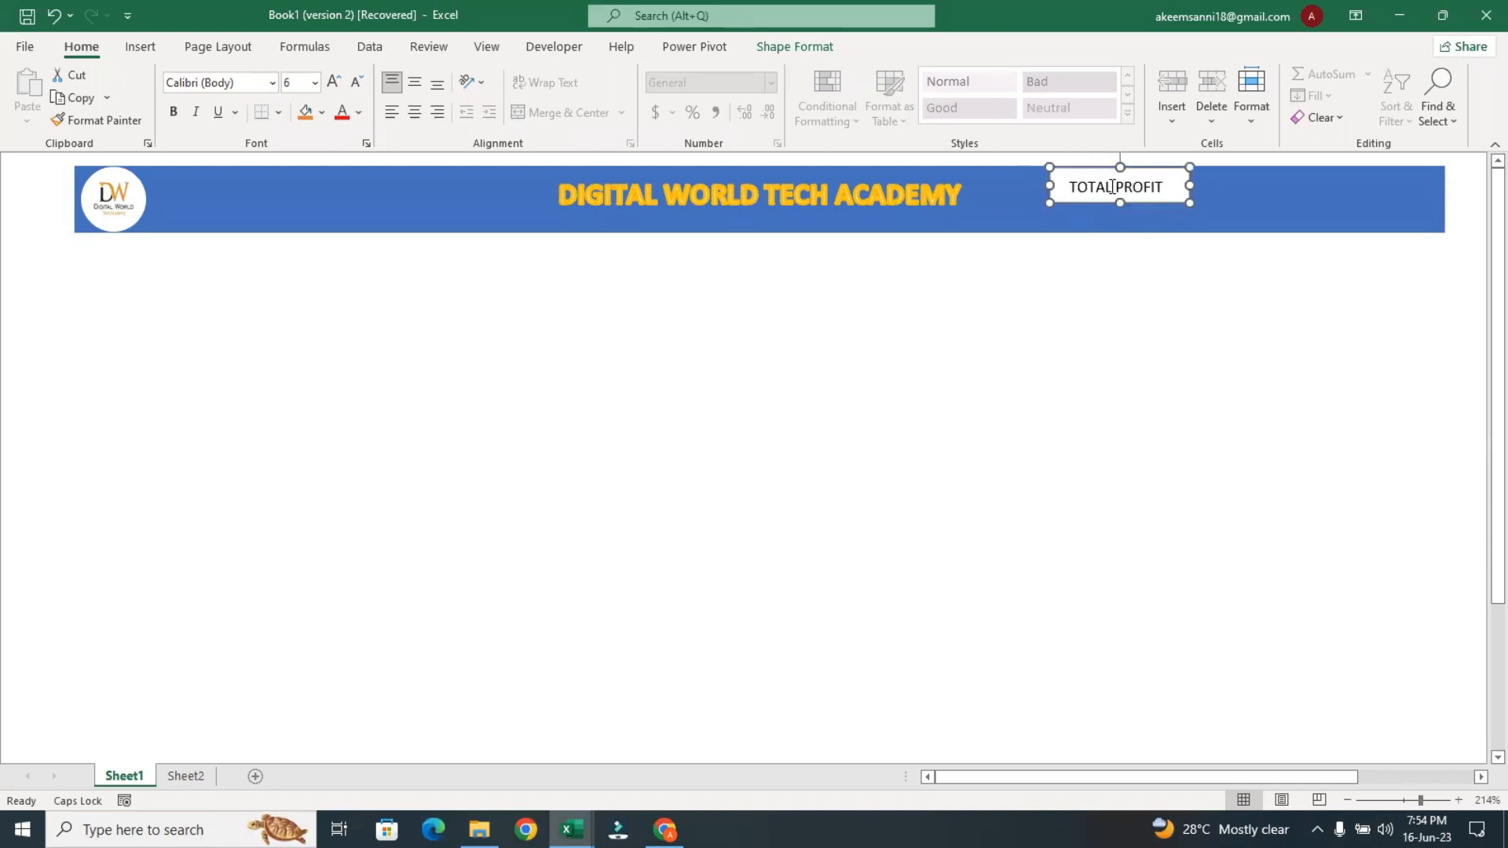
Remove the outline from the TOTAL PROFIT text box
{"action": "left_click", "coordinate": [789, 47]}
{"action": "left_click", "coordinate": [690, 96]}
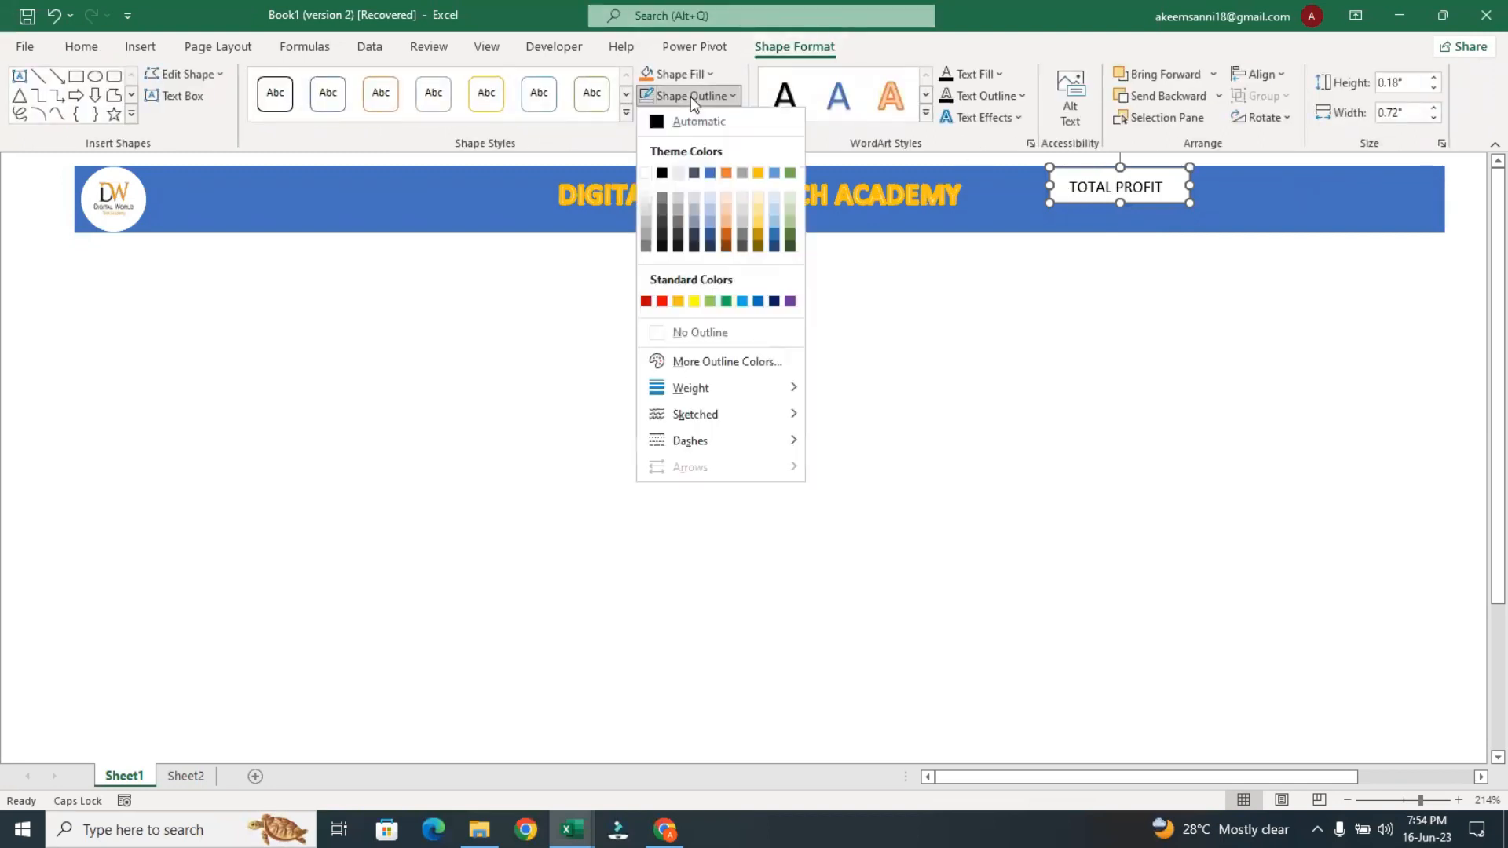
{"action": "left_click", "coordinate": [676, 331]}
{"action": "left_click", "coordinate": [1053, 291]}
{"action": "left_click", "coordinate": [1107, 202]}
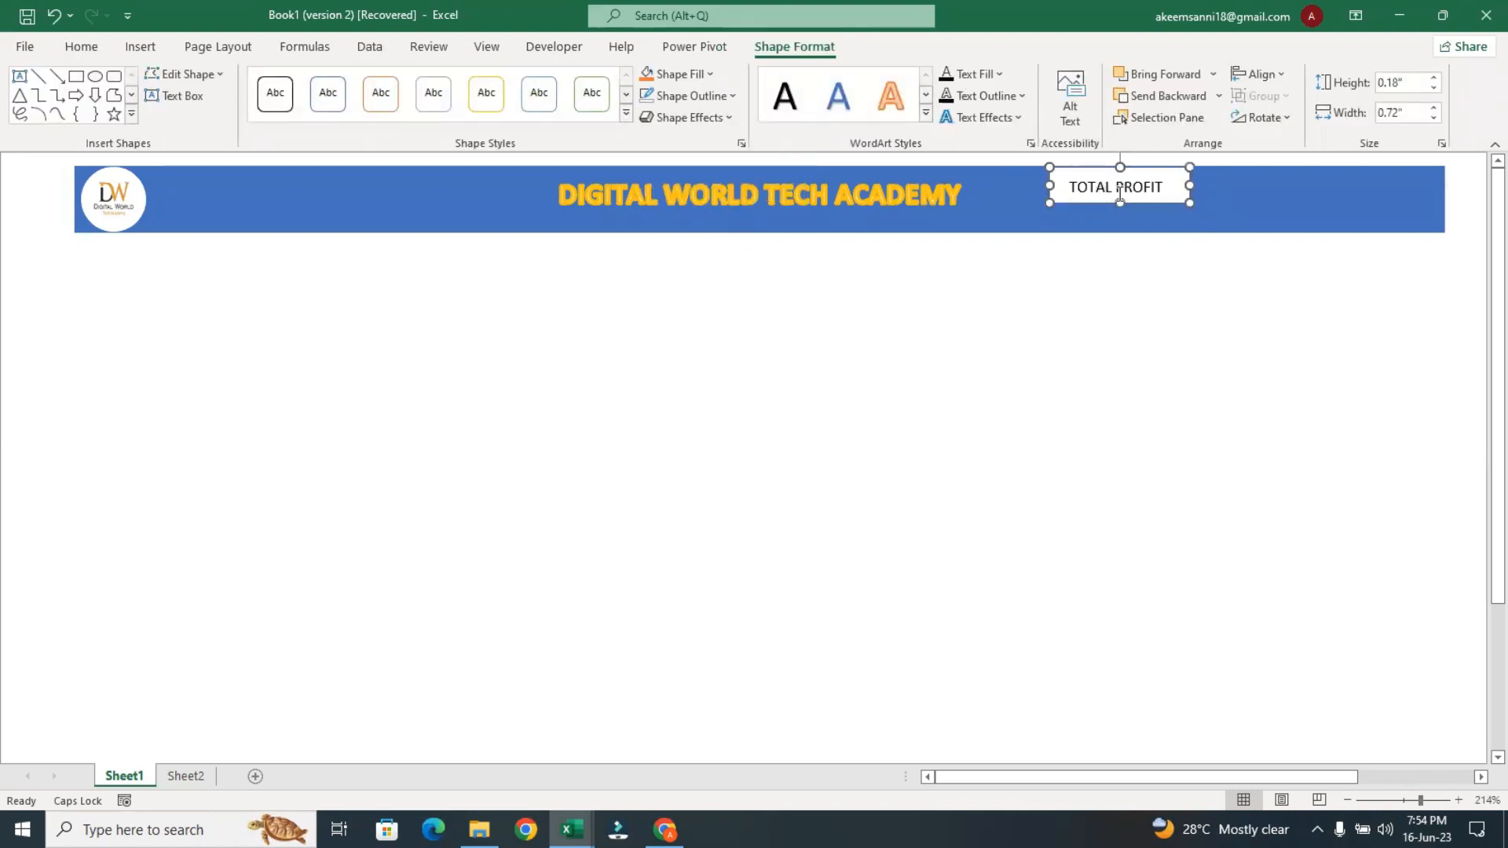
Delete the DIGITAL WORLD TECH ACADEMY title from the banner
{"action": "left_click", "coordinate": [892, 192]}
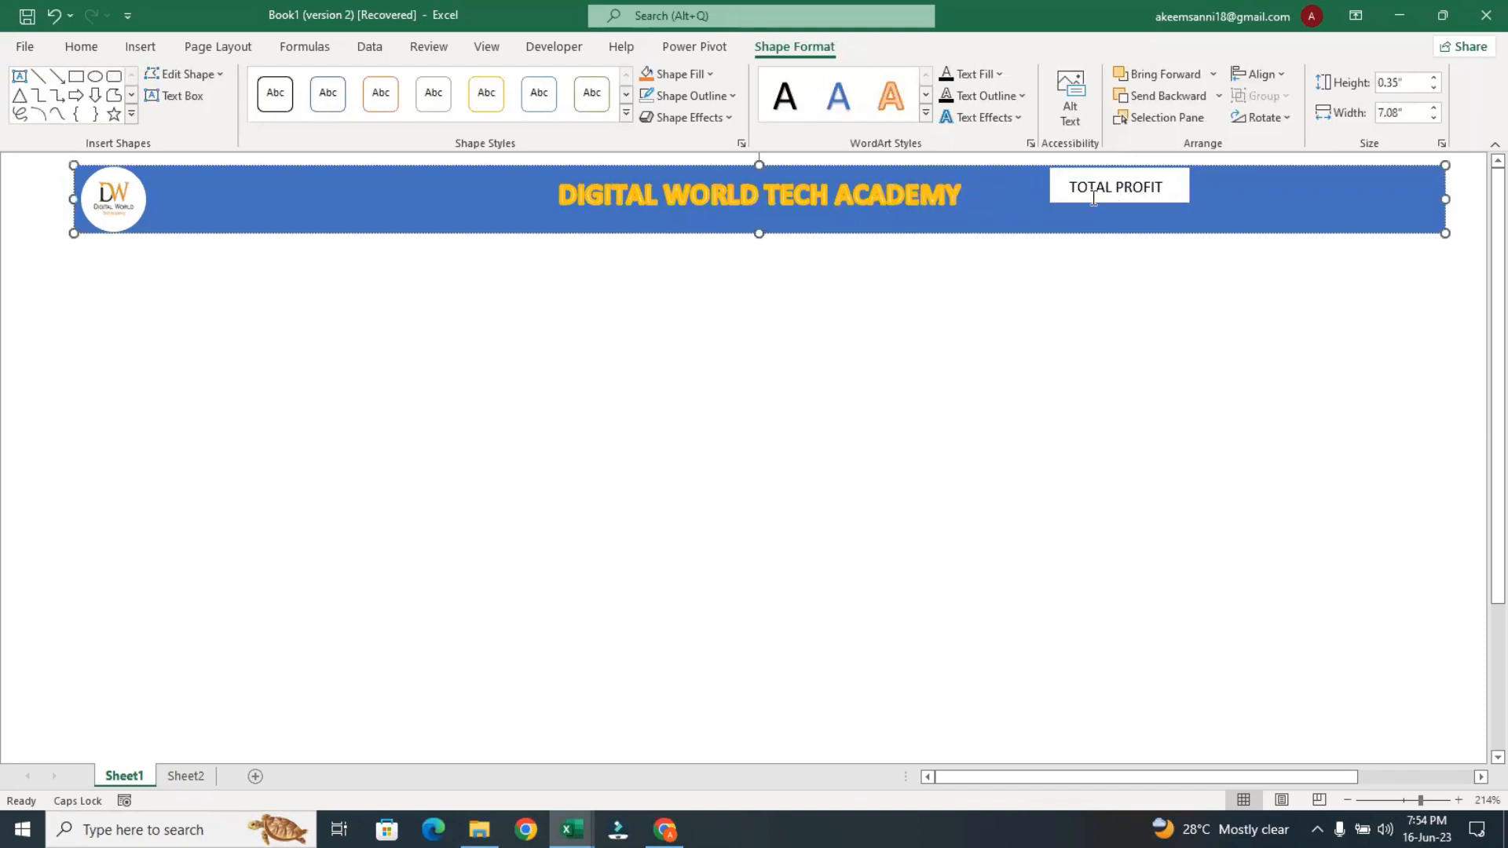
{"action": "left_click", "coordinate": [960, 183]}
{"action": "triple_click", "coordinate": [959, 183]}
{"action": "key", "text": "BackSpace"}
{"action": "left_click", "coordinate": [1096, 187]}
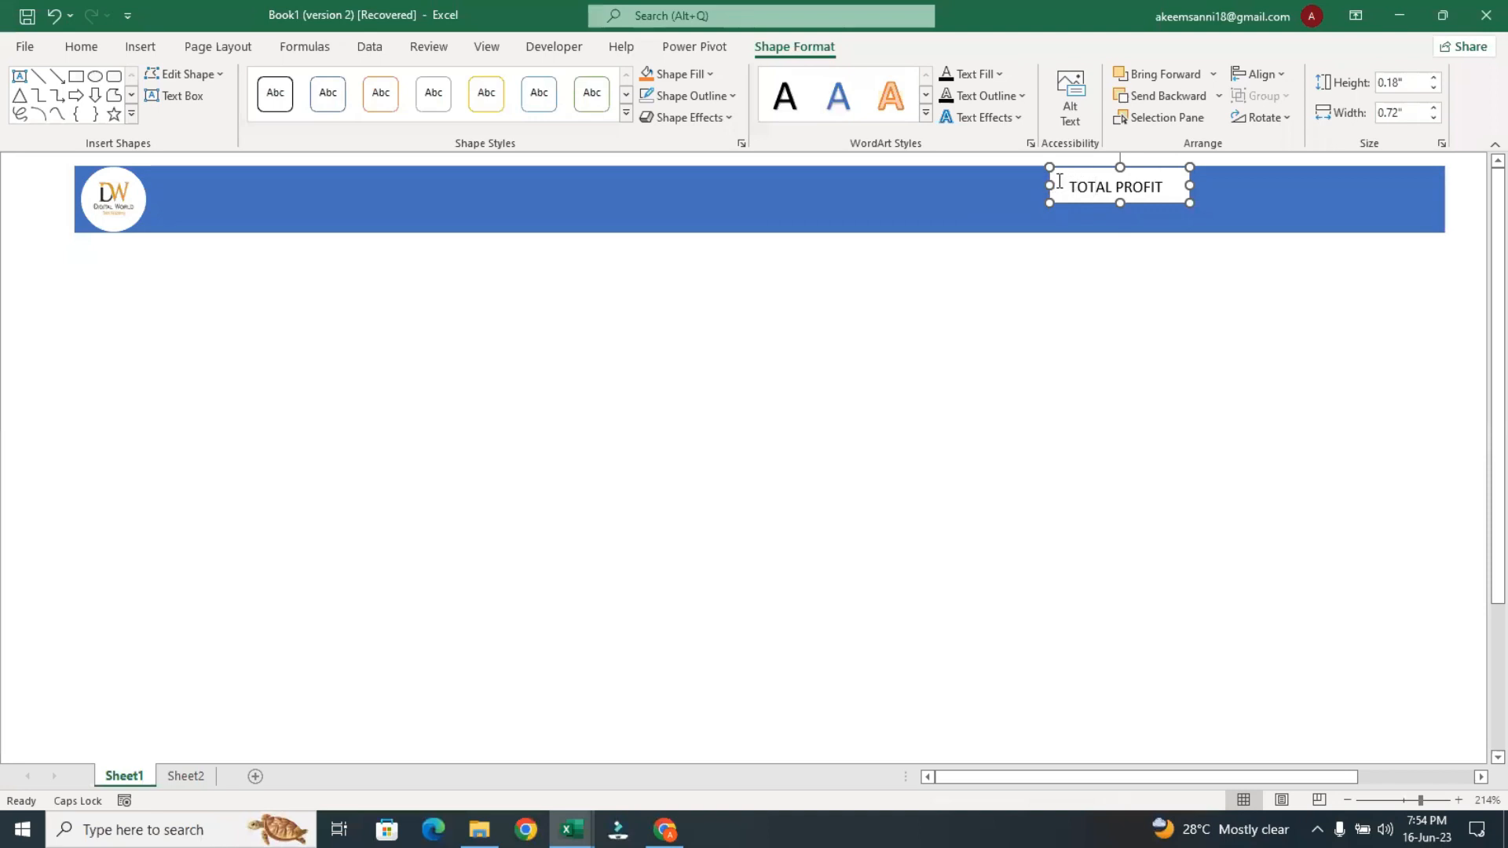
{"action": "left_click_drag", "start_coordinate": [1117, 168], "coordinate": [1094, 197]}
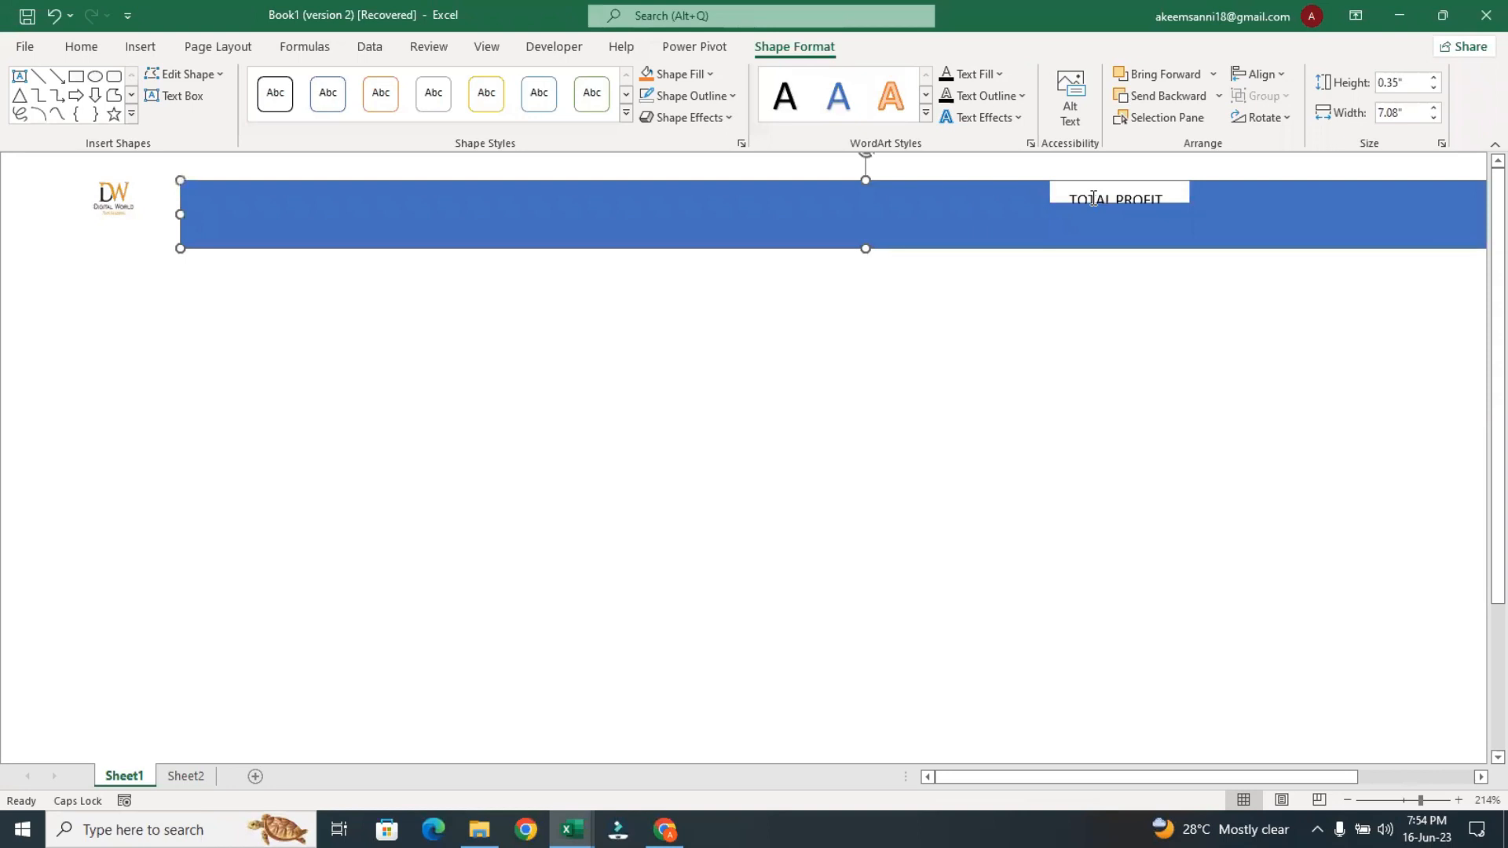
{"action": "key", "text": "ctrl+z"}
{"action": "key", "text": "ctrl+z"}
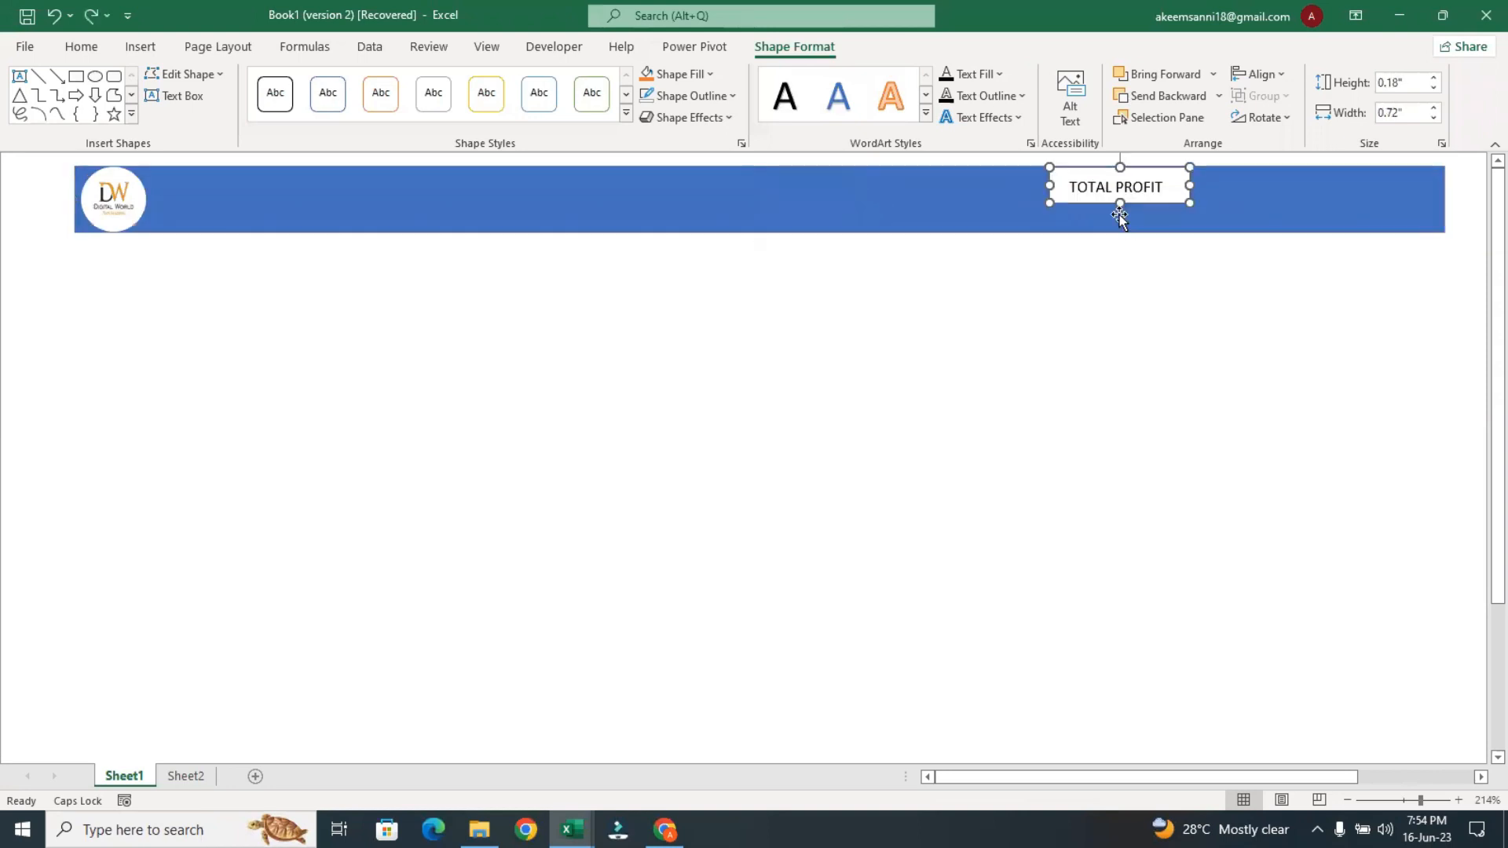
Move the TOTAL PROFIT box to the banner's logo end and increase the banner's height to about 0.6"
{"action": "left_click_drag", "start_coordinate": [1137, 210], "coordinate": [335, 206]}
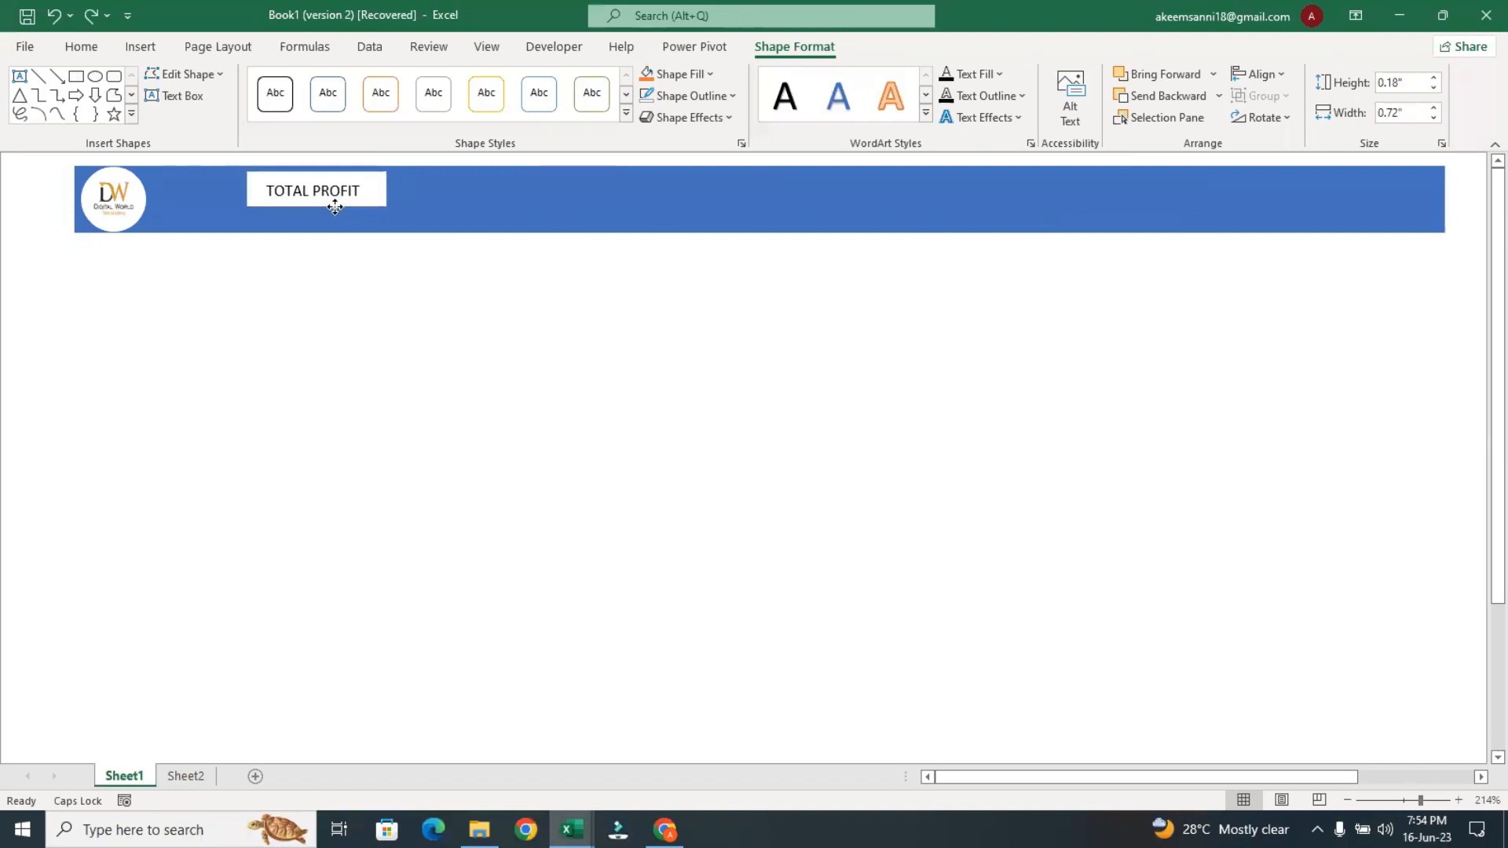
{"action": "left_click", "coordinate": [501, 230]}
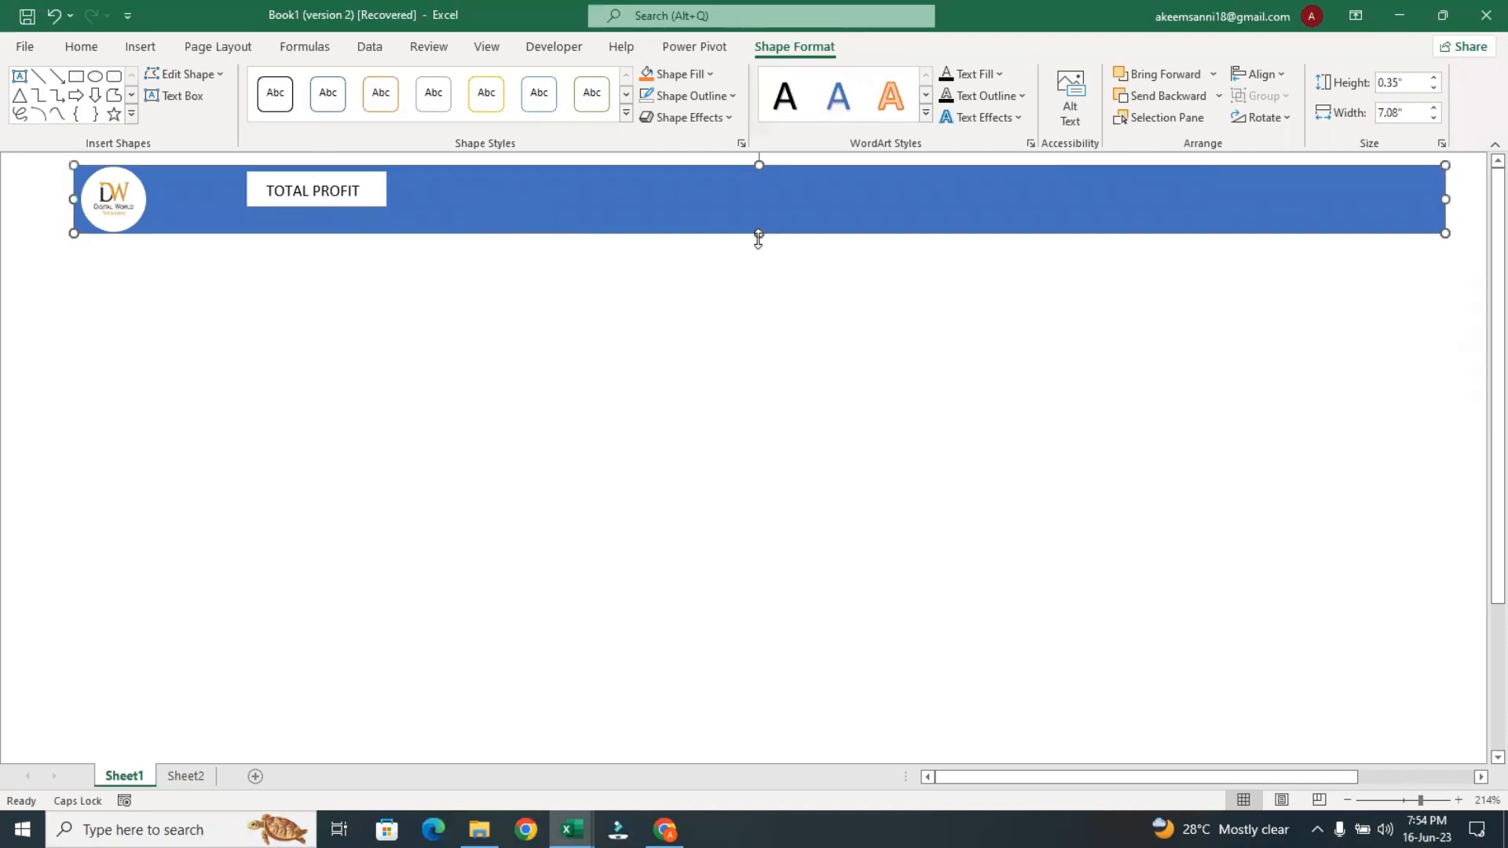
{"action": "left_click_drag", "start_coordinate": [758, 236], "coordinate": [757, 282]}
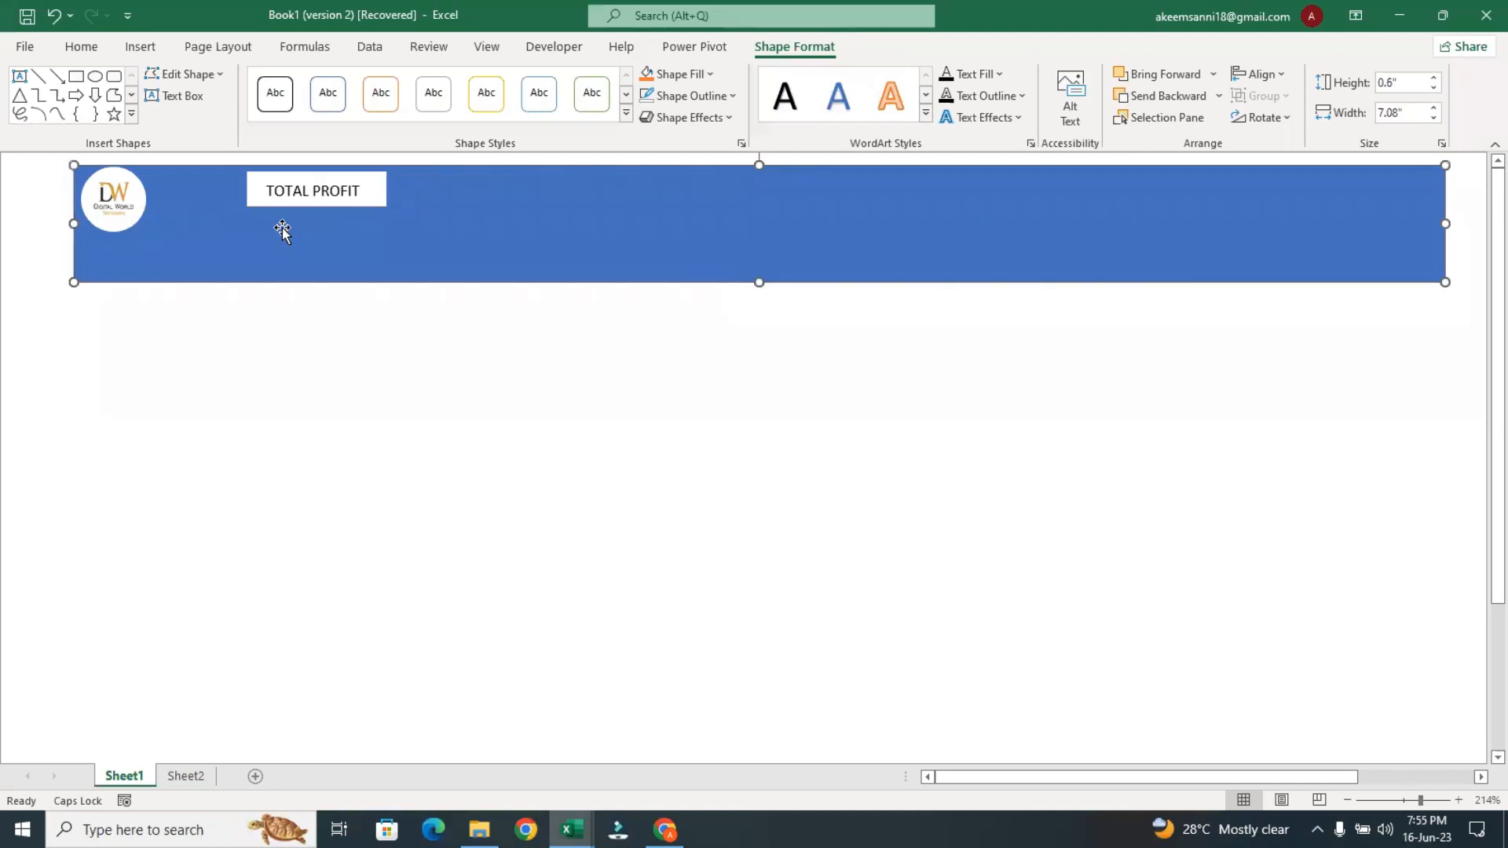